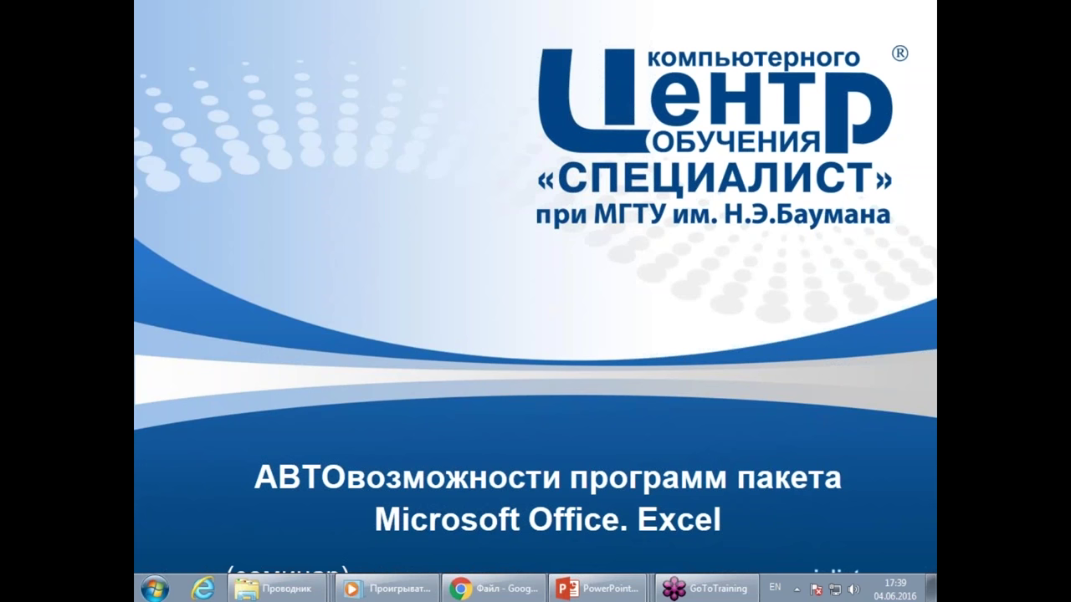
Step: Start the seminar slideshow full screen and advance past the bio slide to slide 3, Мои курсы
click(489, 344)
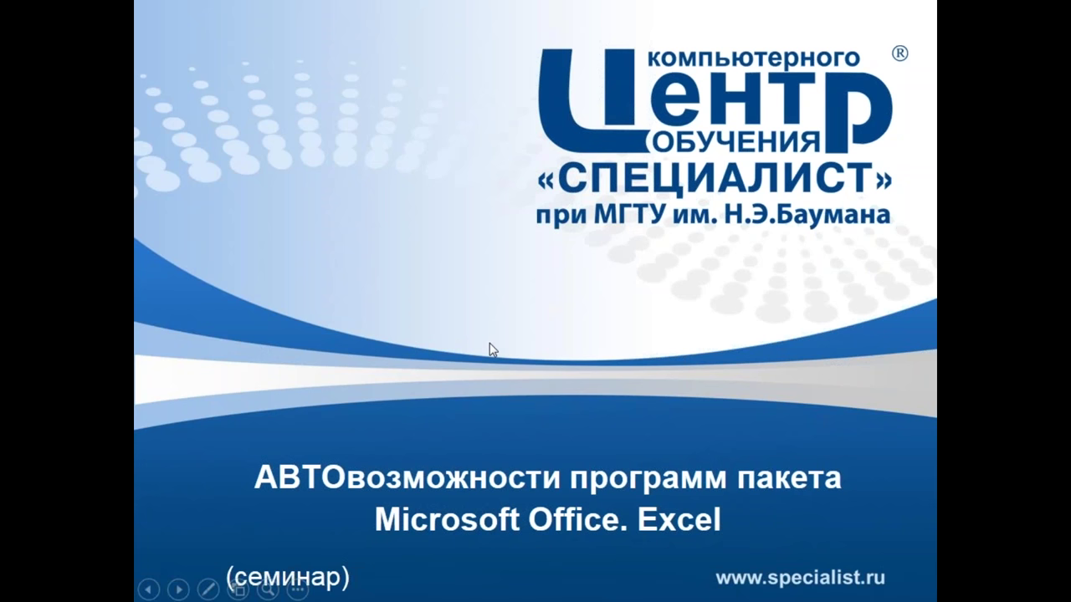
click(490, 345)
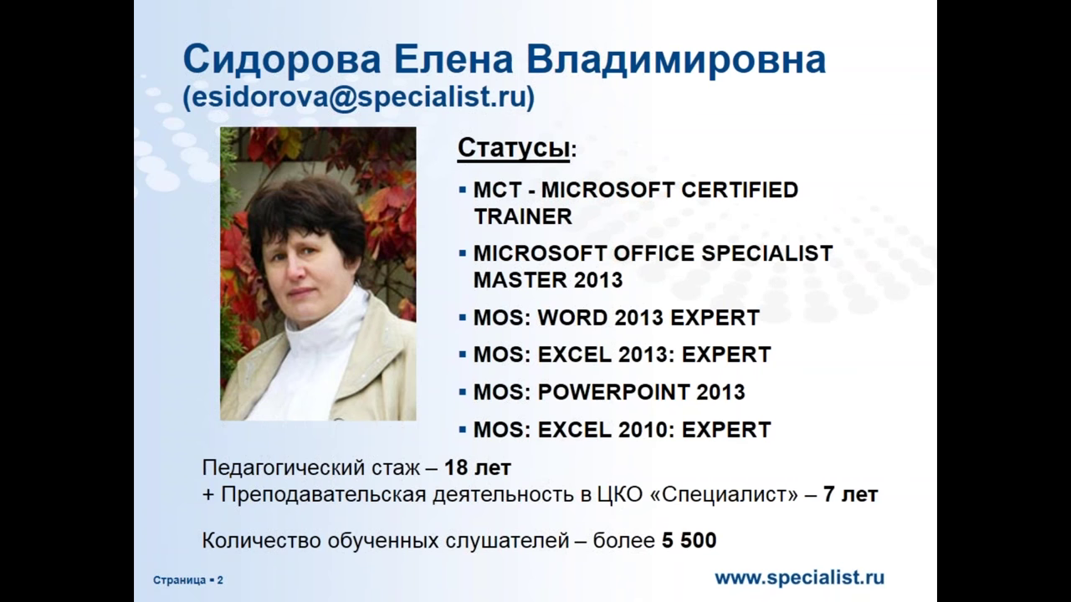
key(Right)
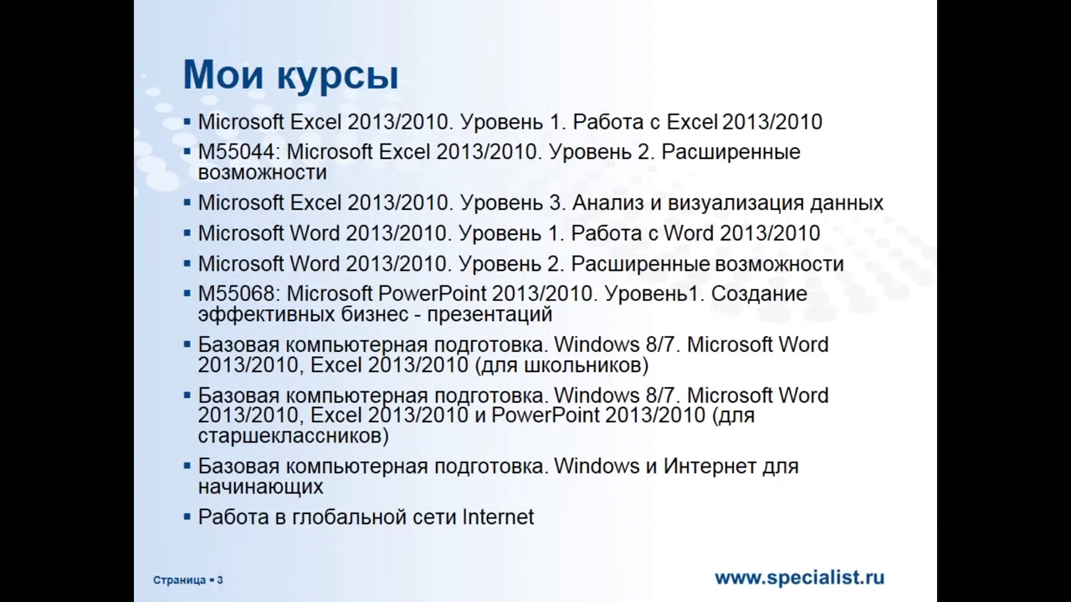
Step: Advance the slideshow to slide 4, Содержание семинара
click(636, 67)
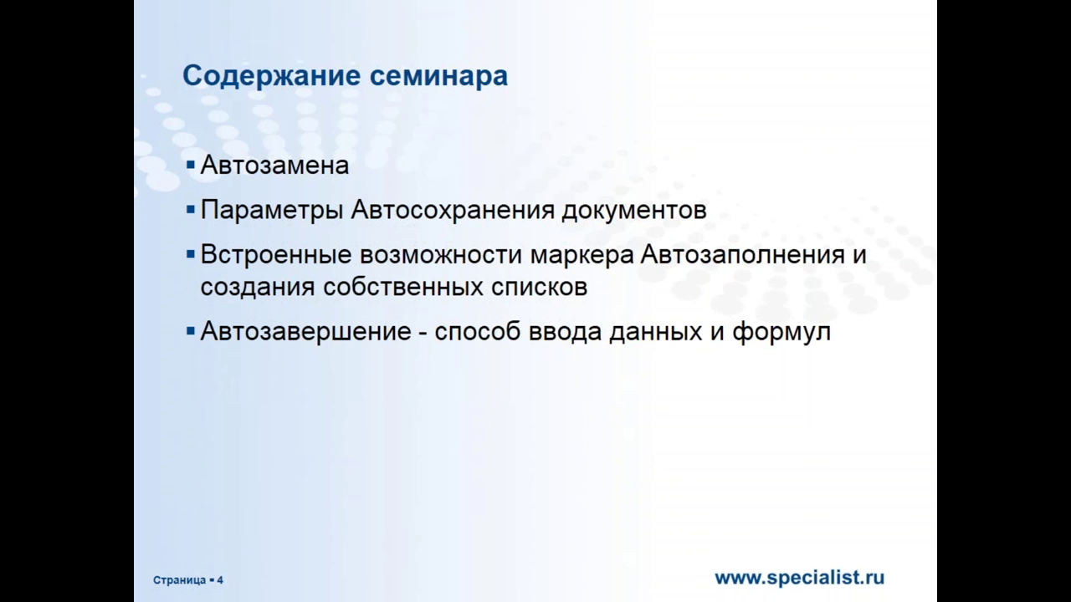
Step: Advance the slideshow to slide 5, Автозамена и быстрый ввод
key(Page_Down)
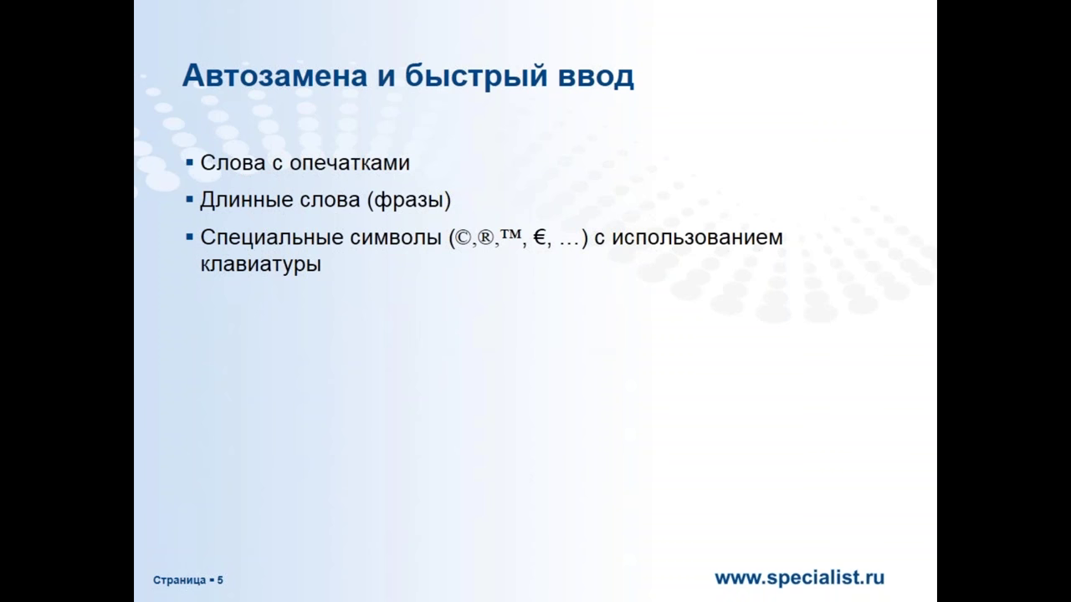
Step: Leave the slideshow, launch Excel 2016 from the Start menu, maximize it and create a blank workbook
key(alt+Tab)
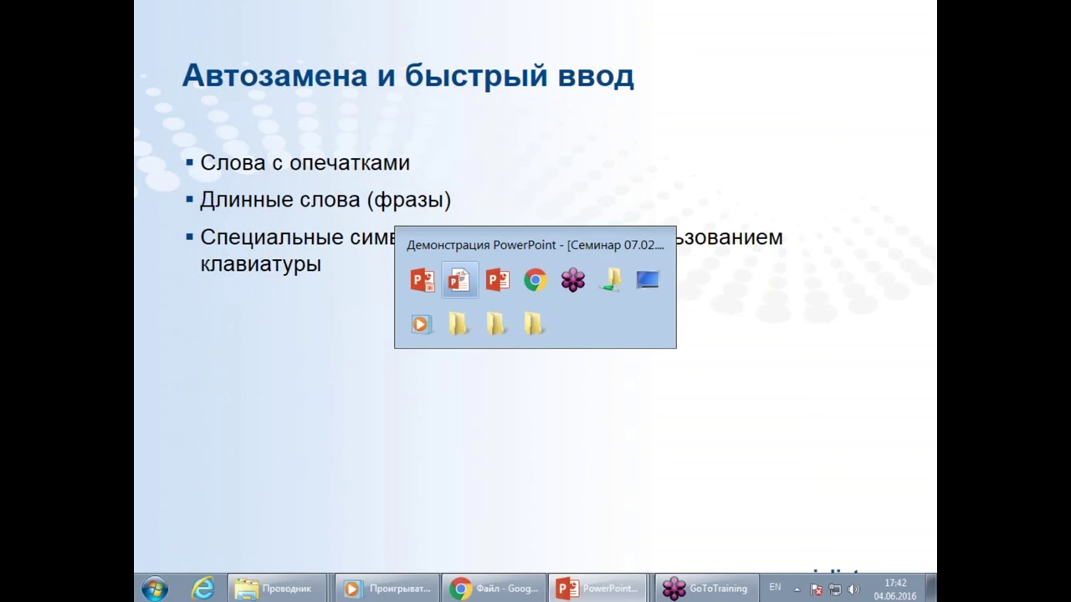
key(Escape)
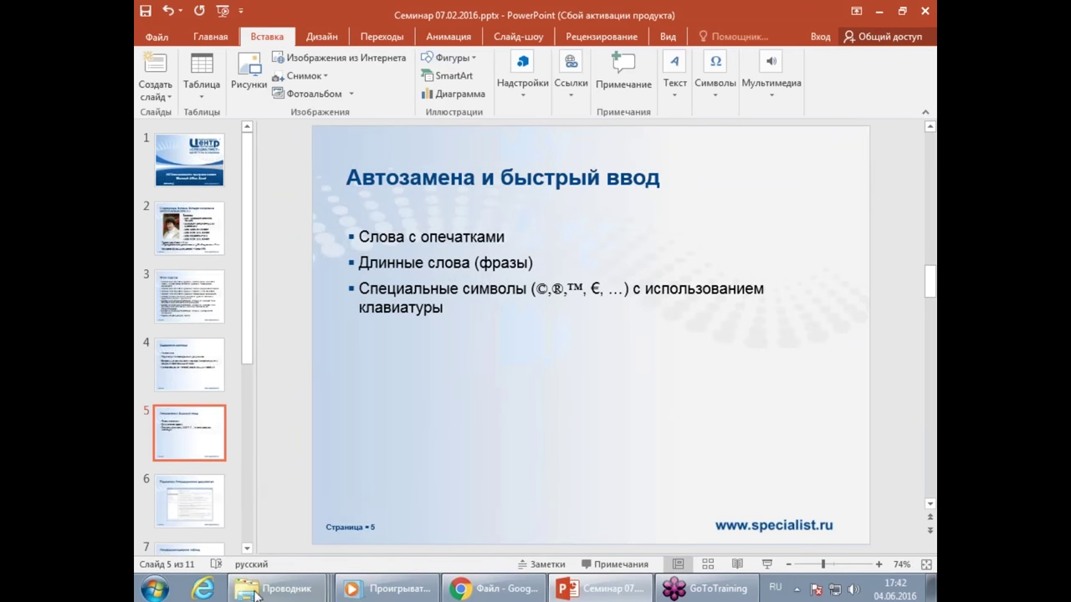
click(152, 593)
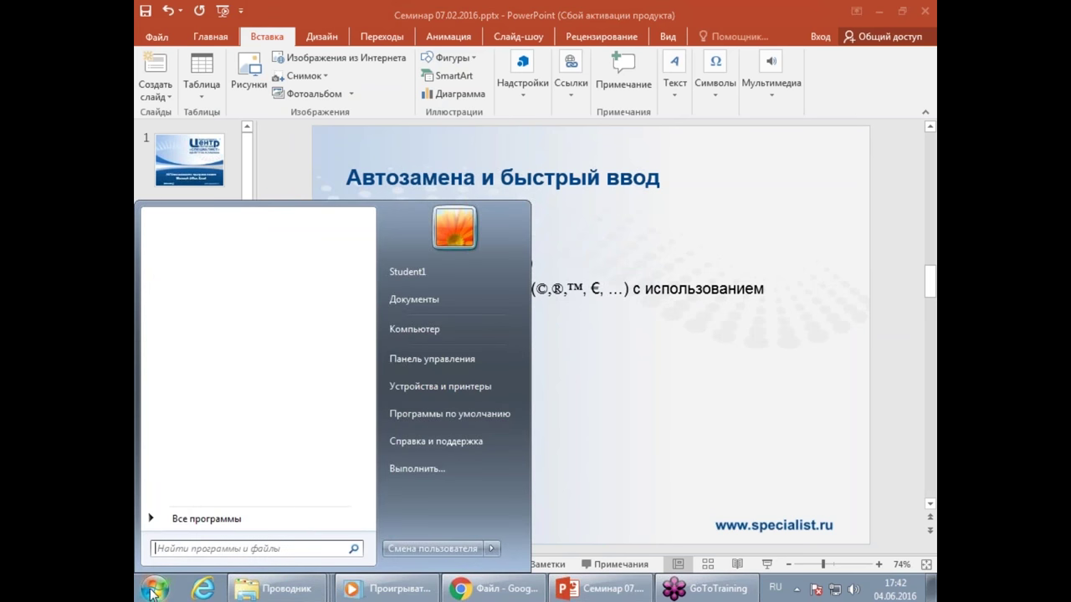
click(211, 515)
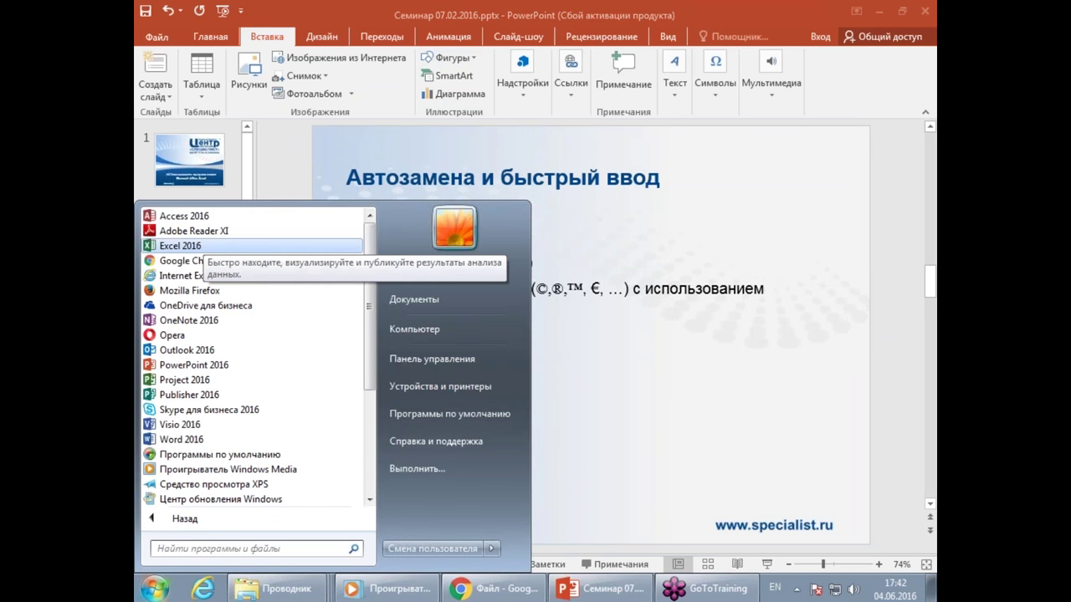
click(191, 248)
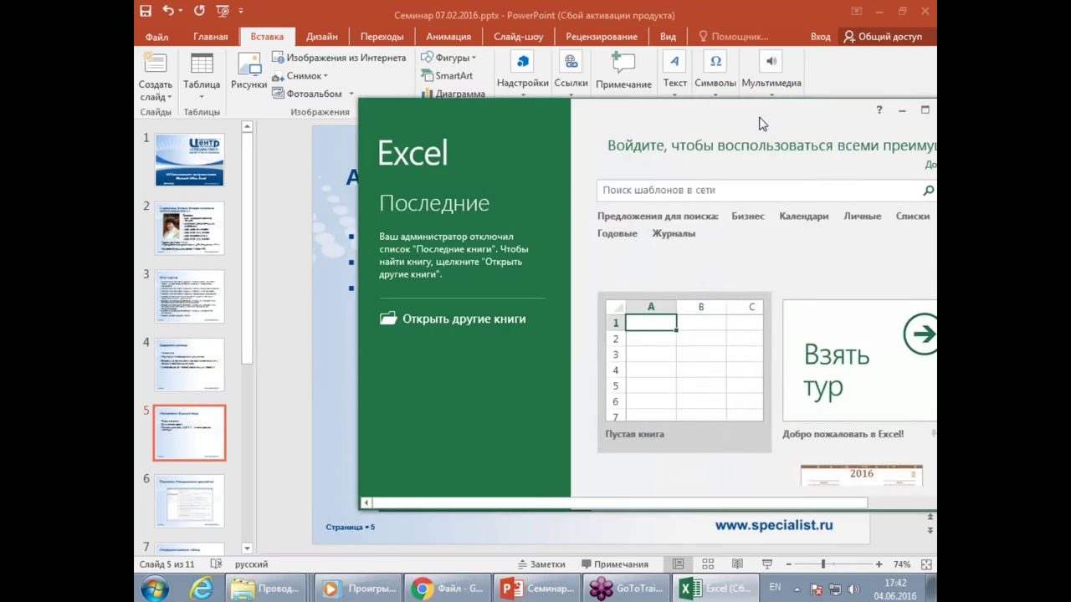
drag(754, 99, 630, 2)
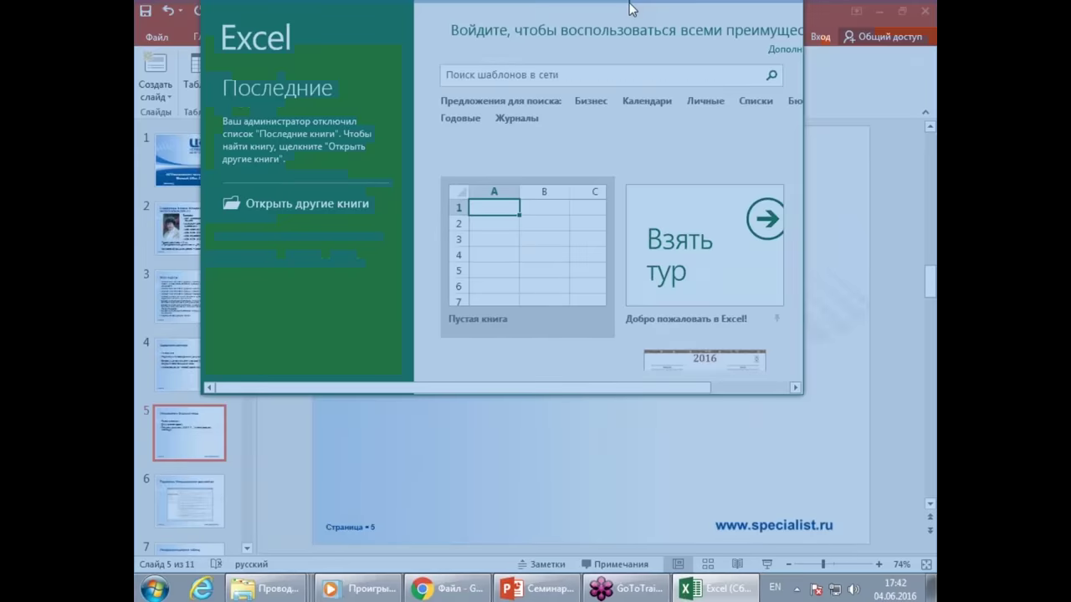
click(461, 246)
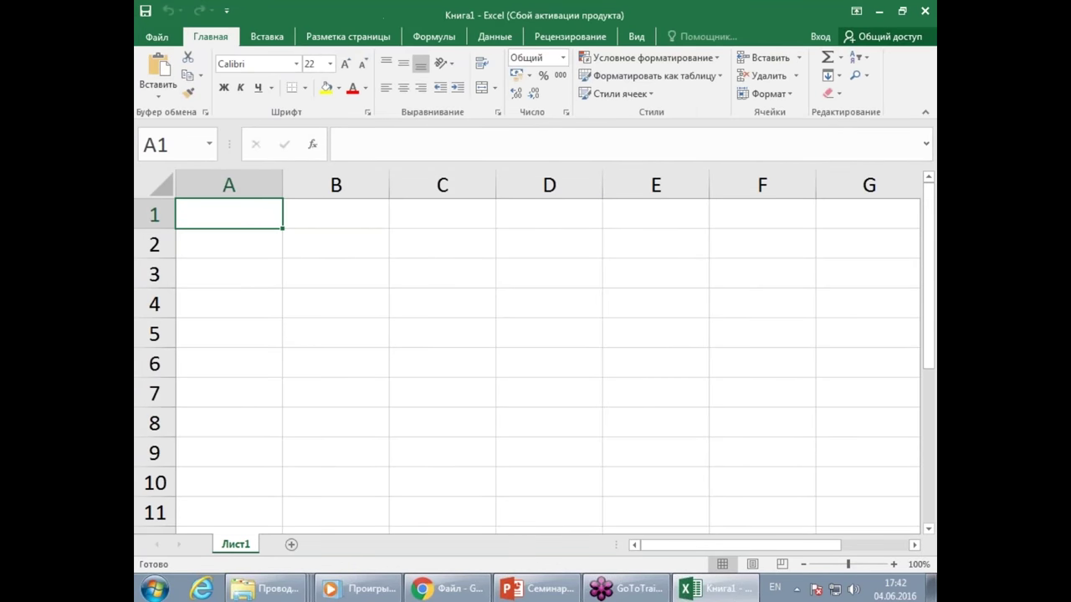
ctrl+scroll(282, 181, down, 2)
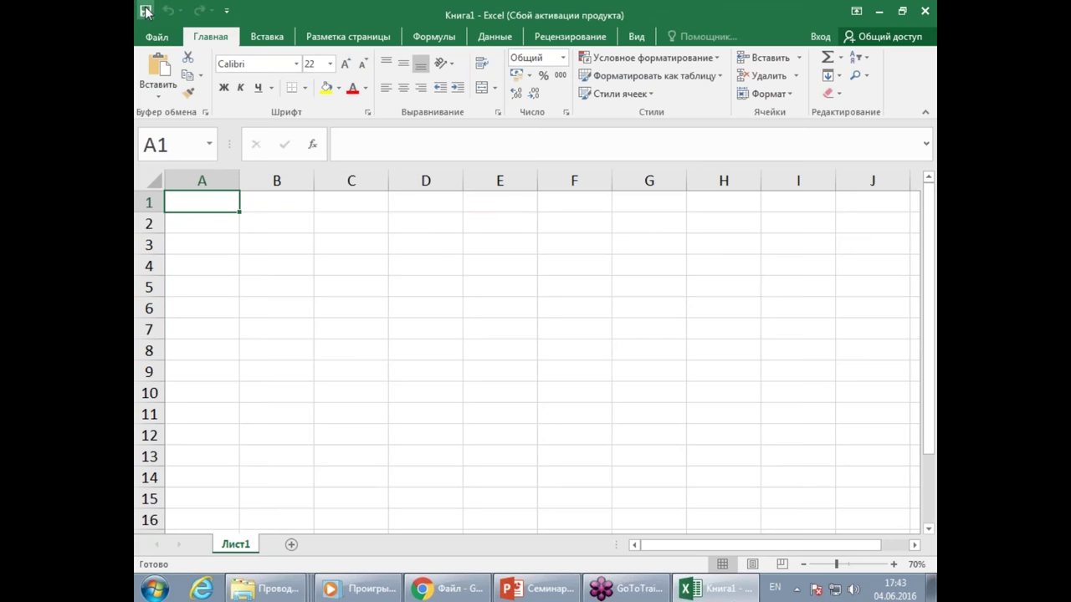
Step: Open Excel Options from the File menu on its Общие page and shift the dialog slightly left
click(157, 38)
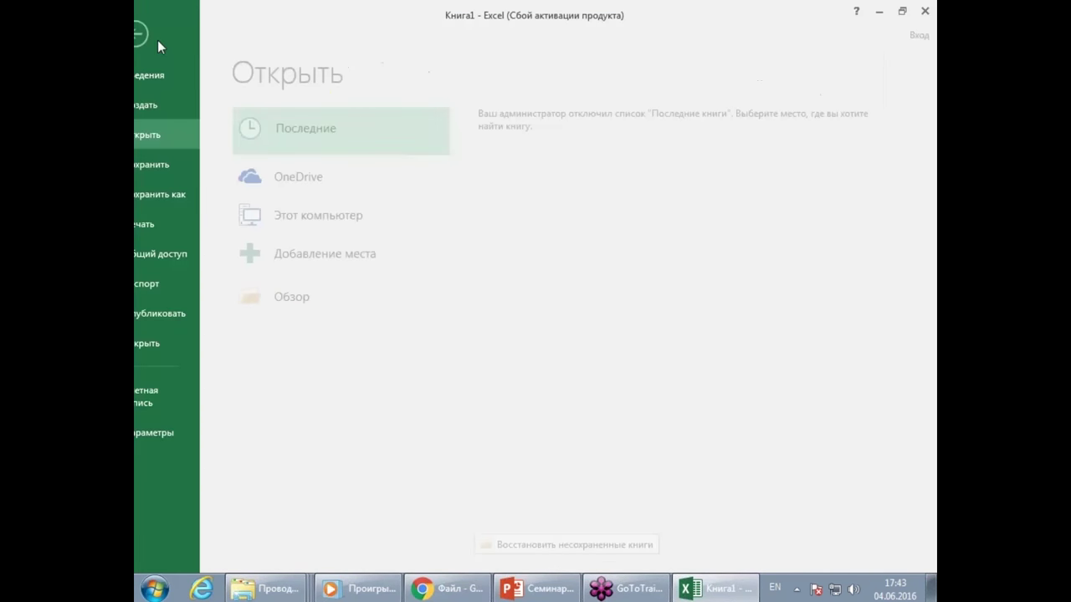
click(185, 432)
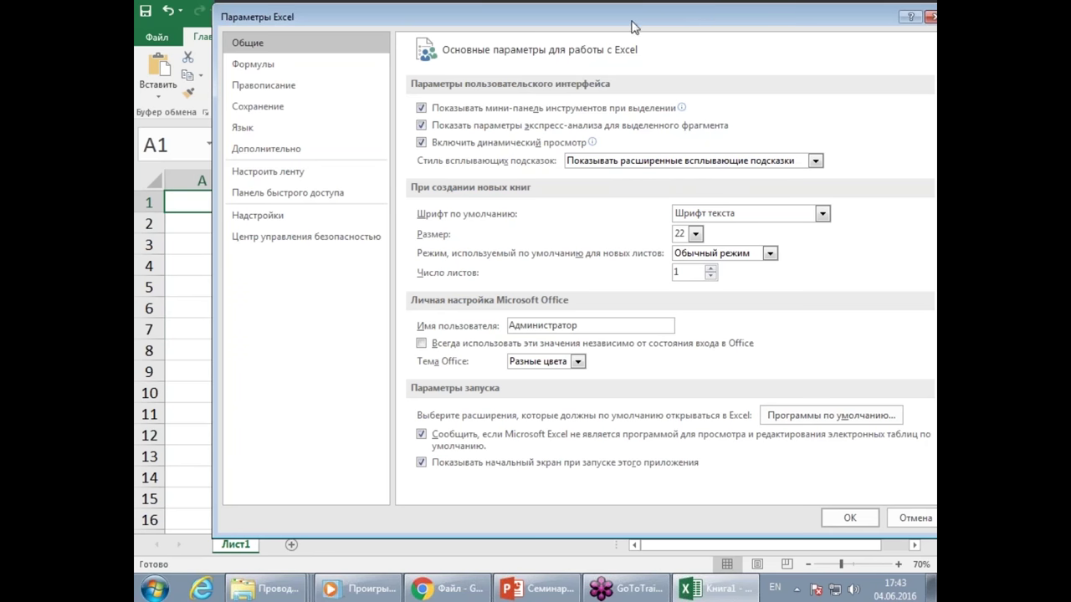
drag(715, 12, 659, 20)
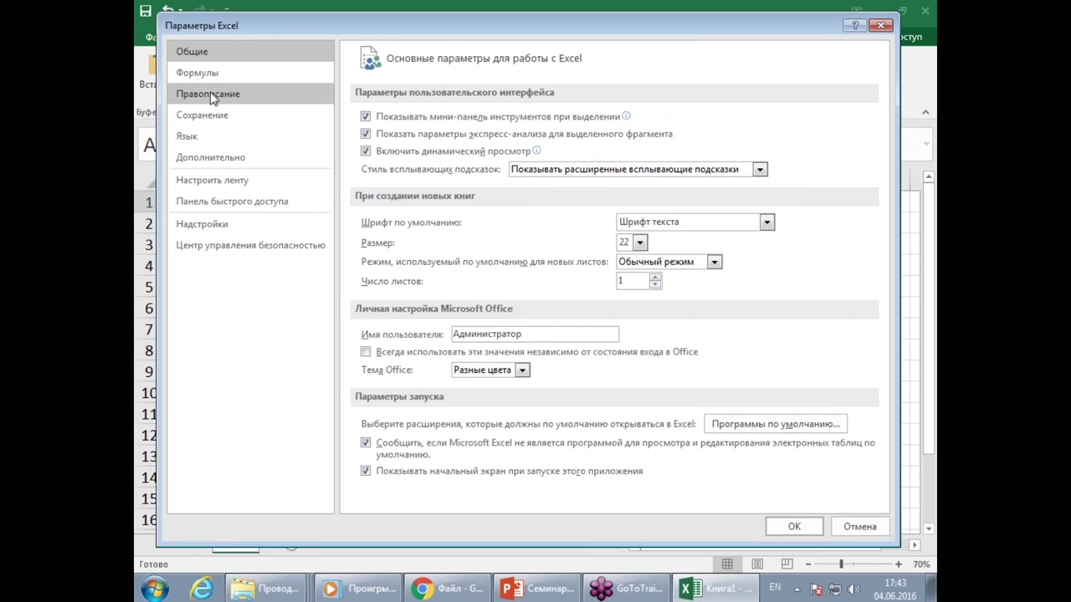
Step: Go to the Proofing page and open the AutoCorrect Options for English (US)
click(211, 96)
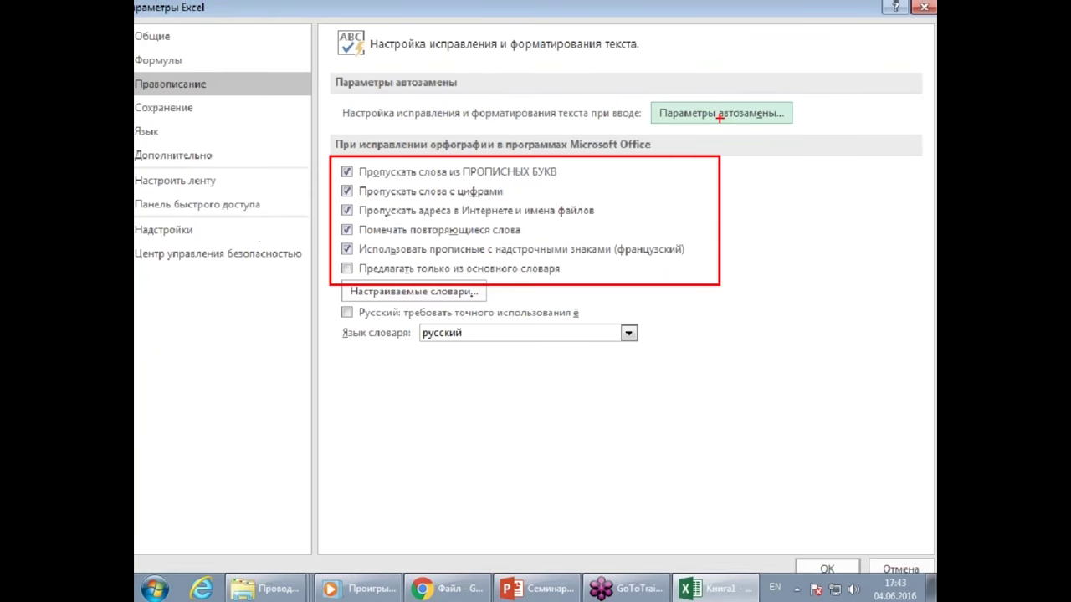
click(682, 124)
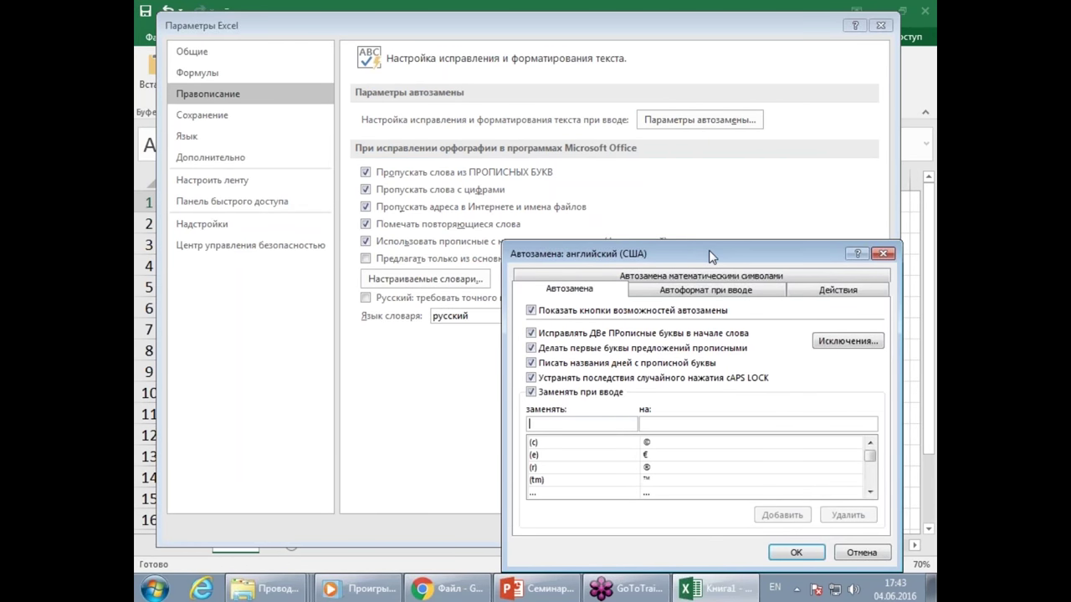
drag(706, 251, 581, 145)
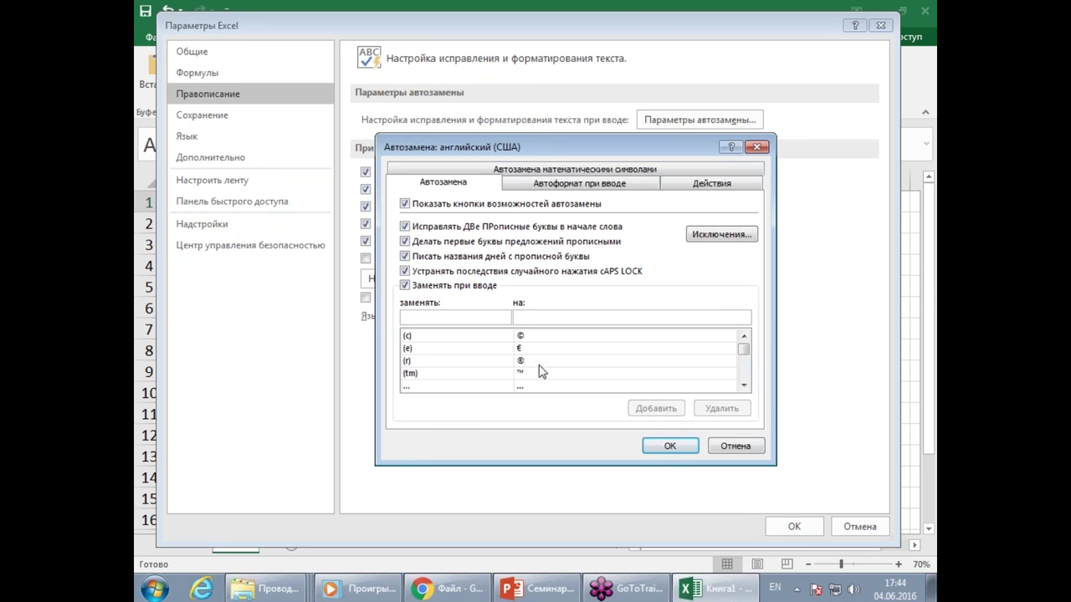
drag(596, 148, 556, 66)
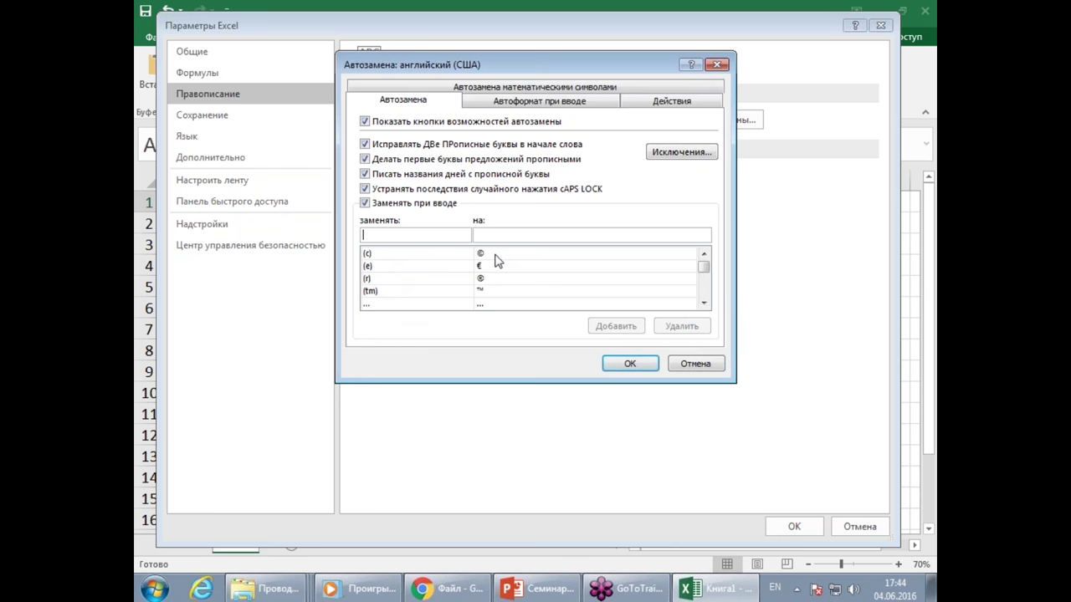
drag(703, 267, 707, 285)
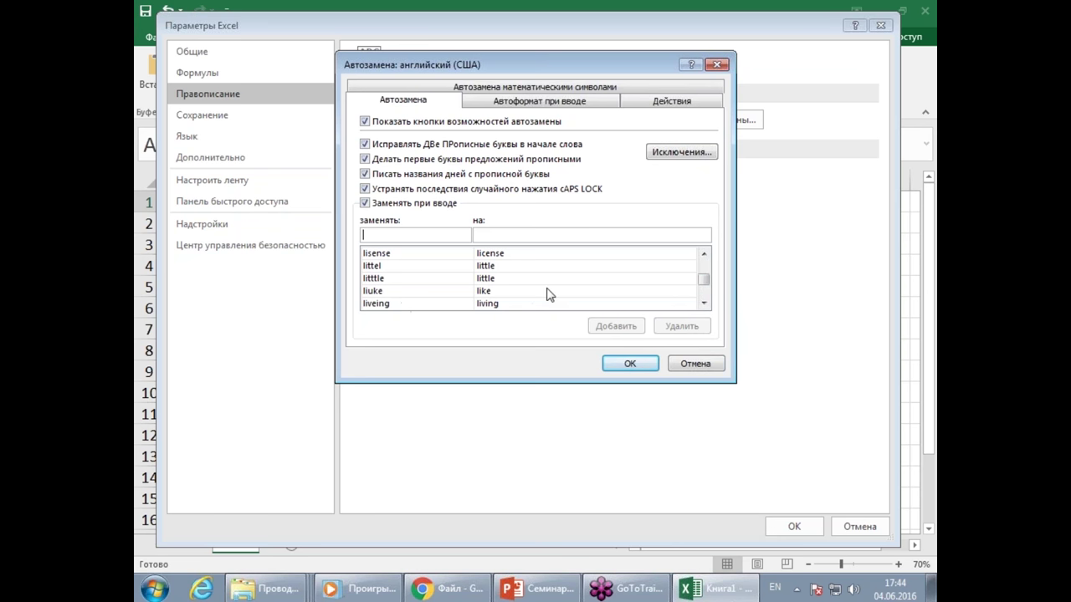
drag(703, 280, 705, 304)
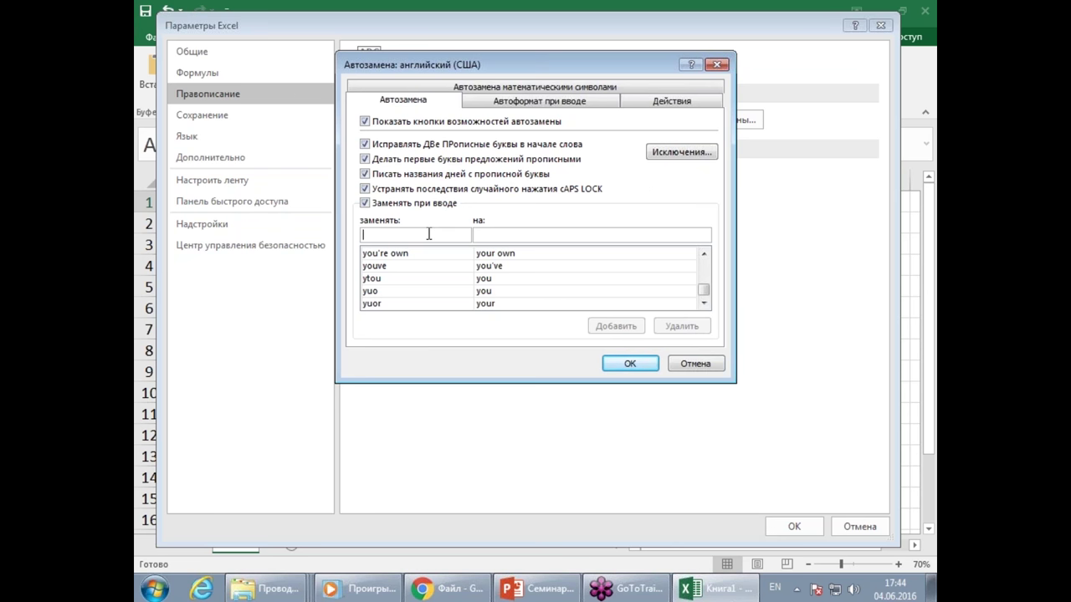
Step: Add the AutoCorrect rule котрый → который, then enter трэнд as the next word to replace
text(rjnj)
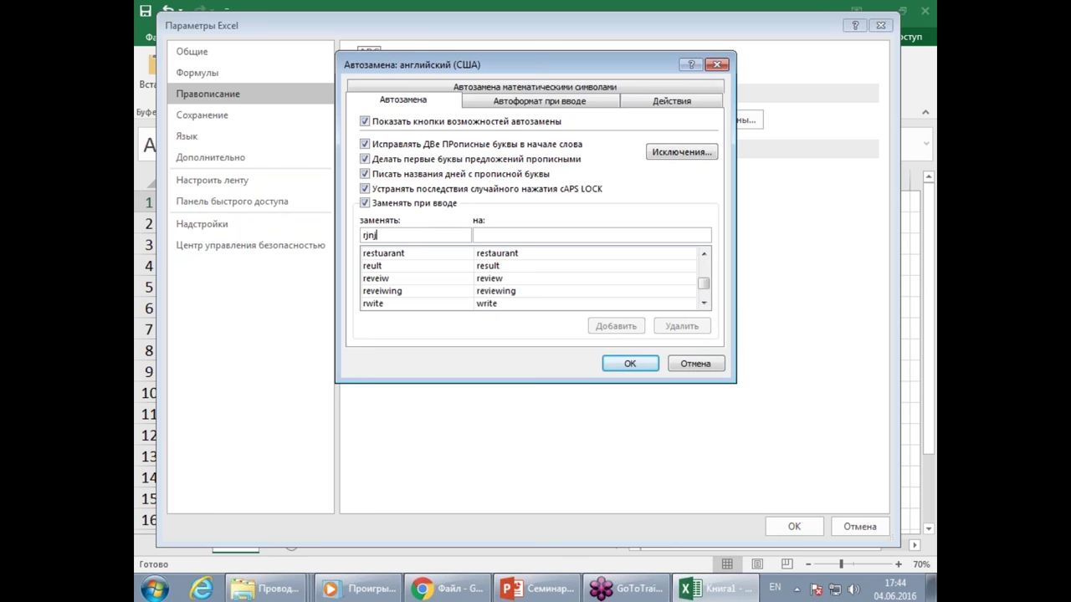
key(BackSpace)
key(BackSpace)
key(BackSpace)
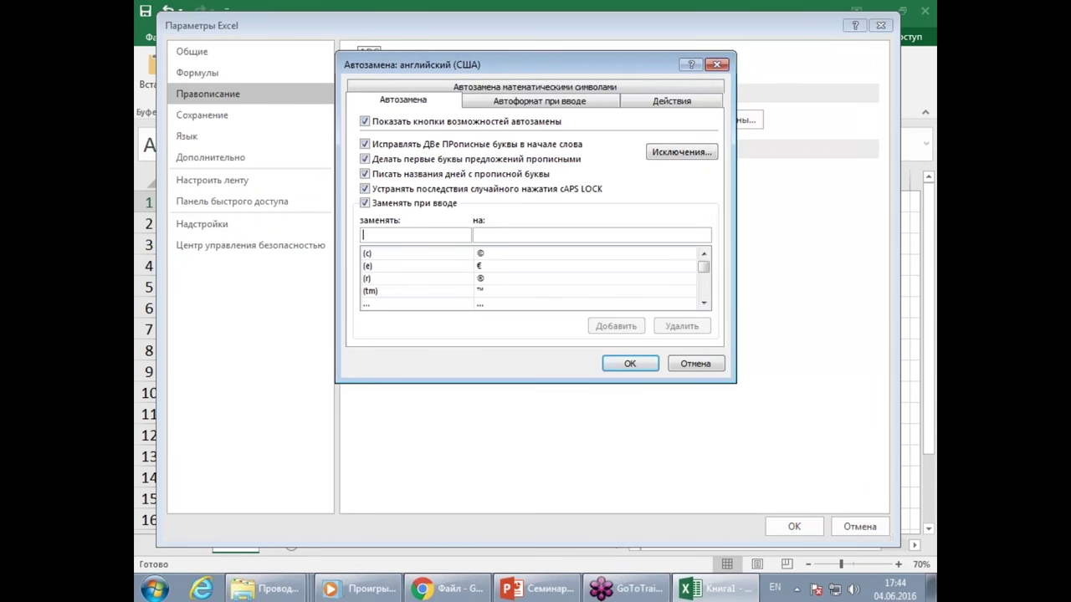
key(alt+shift)
text(котор)
text(ый)
key(BackSpace)
click(497, 235)
text(к)
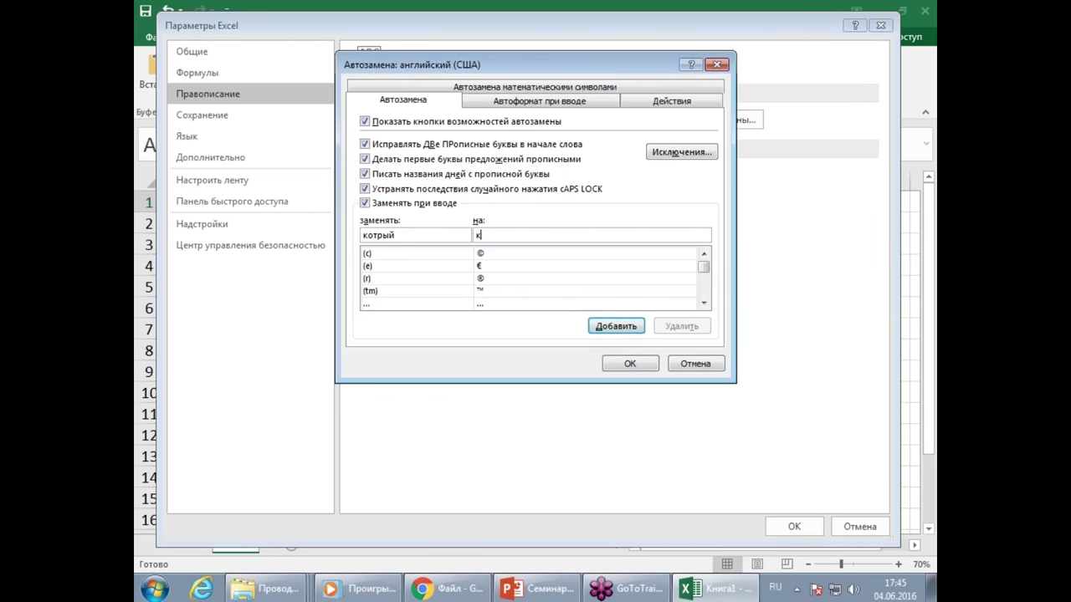
text(о)
text(тор)
text(ый)
click(613, 326)
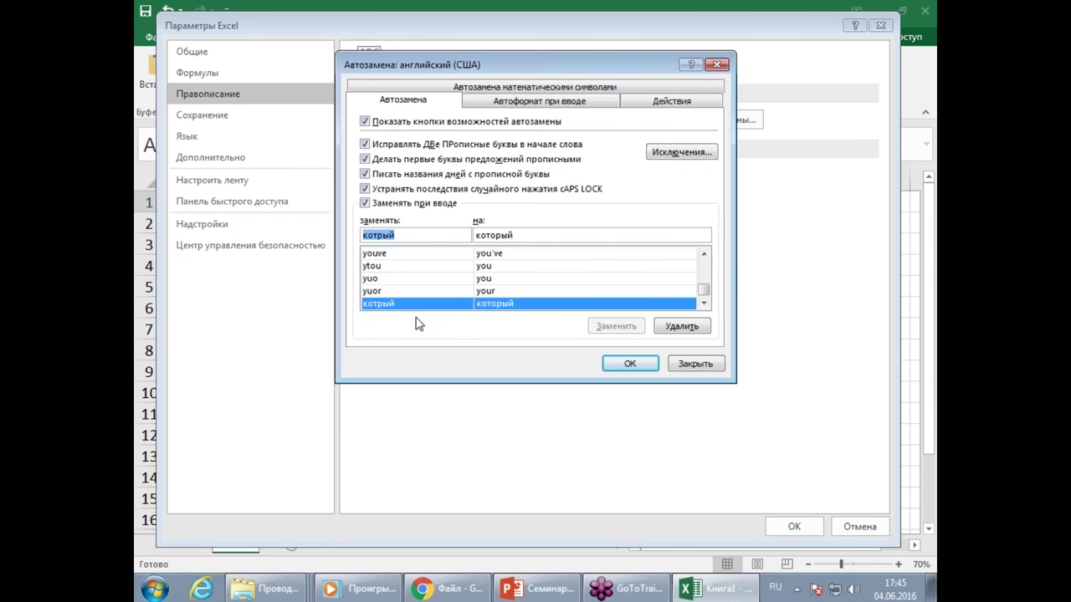
text(трэ)
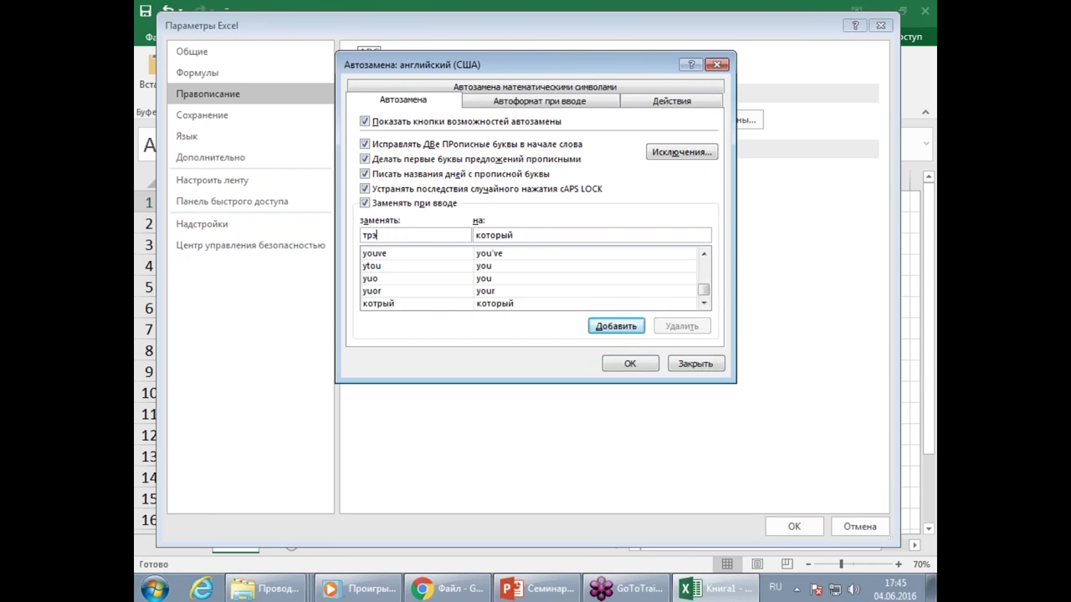
text(нд)
key(Tab)
Step: Add тренд as the replacement for трэнд and close the AutoCorrect dialog with OK
text(трен)
text(д)
click(599, 327)
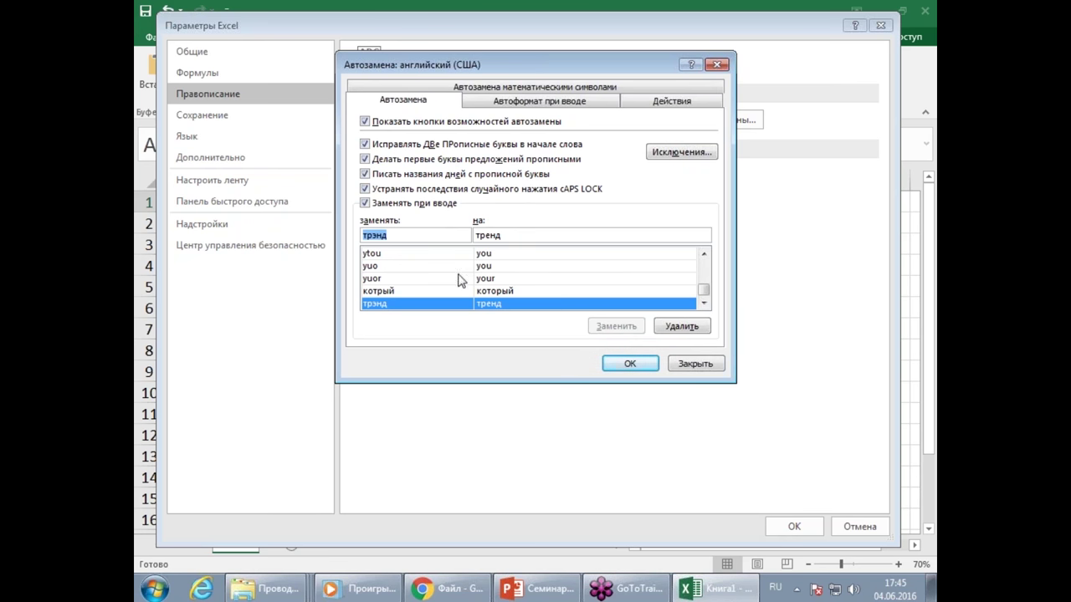
click(614, 364)
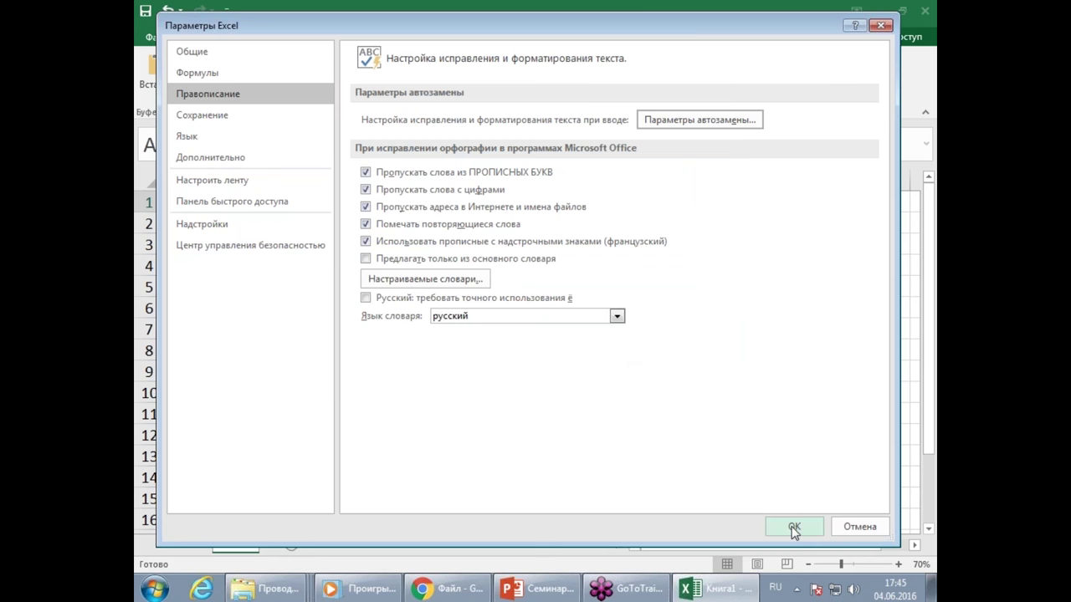
Step: Close Excel Options and begin typing кото in cell A1
click(790, 527)
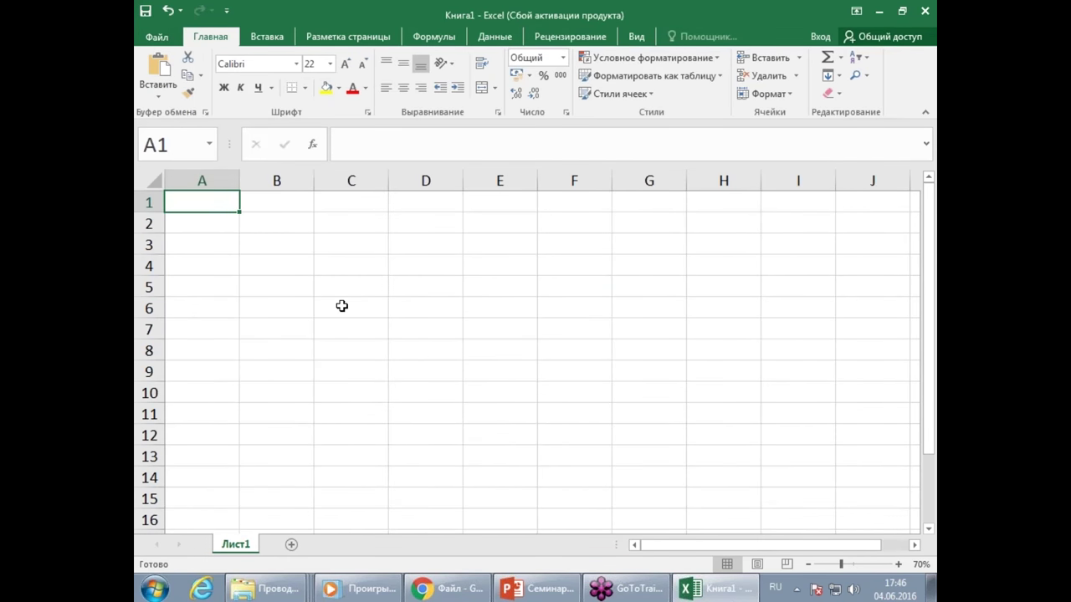
text(кото)
Step: Finish entering the misspelling котрый in A1, commit it, and reselect A1
key(BackSpace)
text(рый)
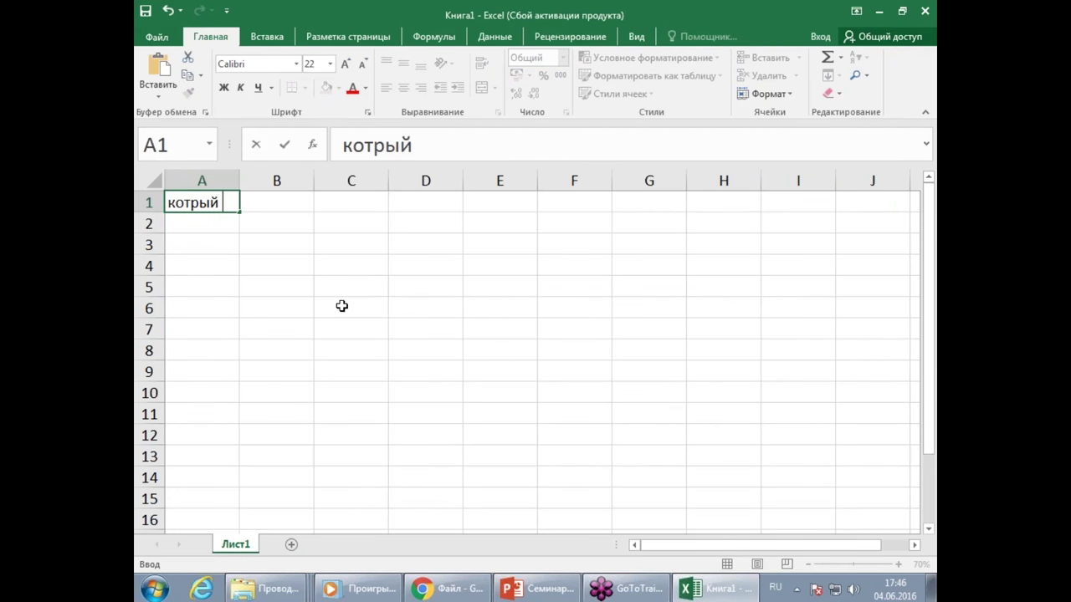
key(Return)
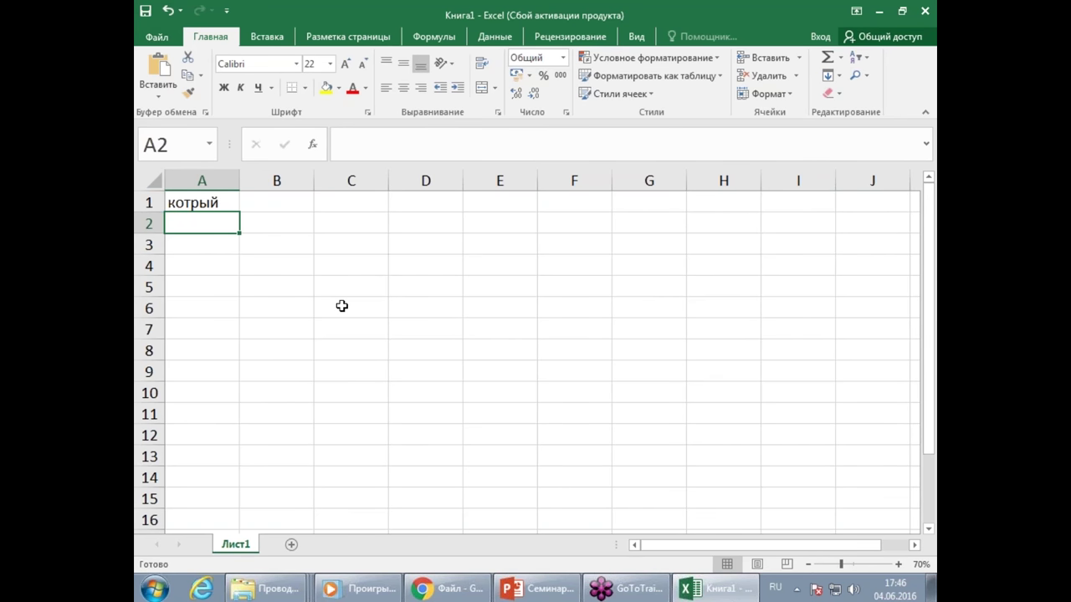
click(213, 202)
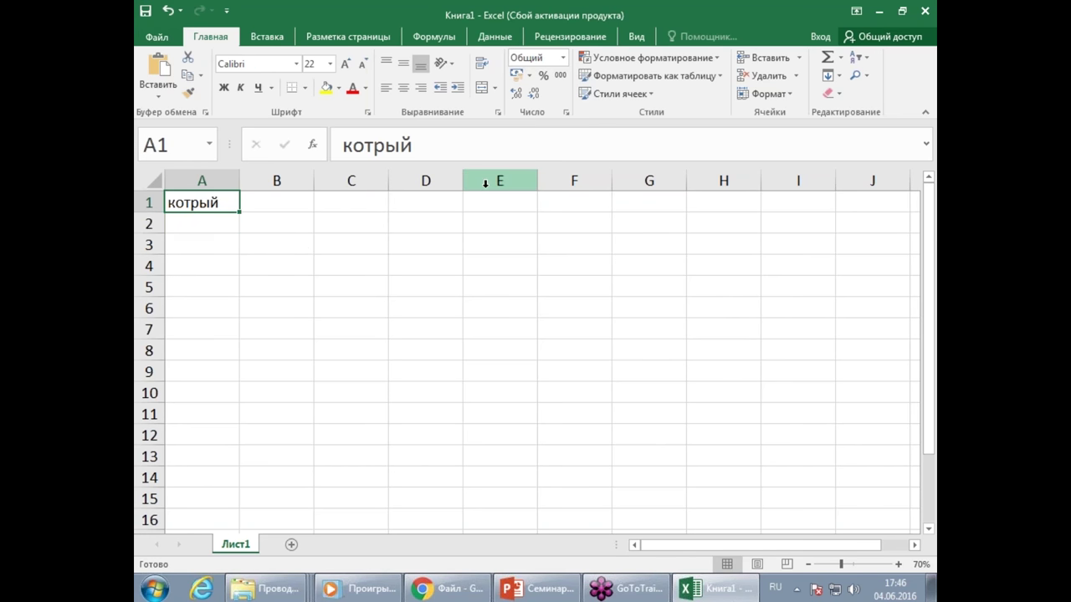
Step: Spell-check the sheet, adding котрый→который as an AutoCorrect entry, then undo the fix in A1
key(F7)
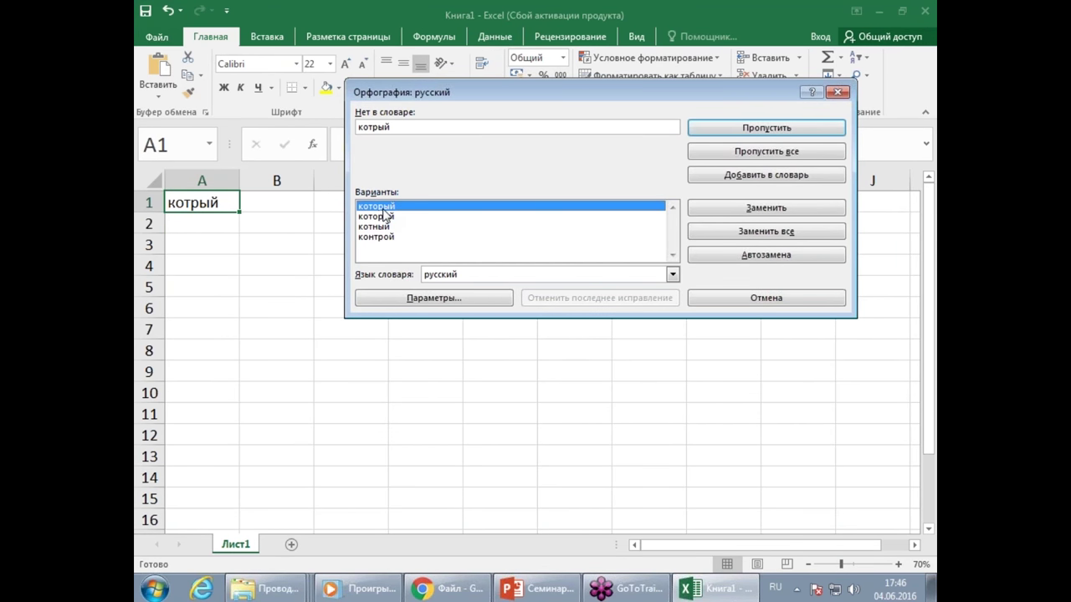
click(721, 265)
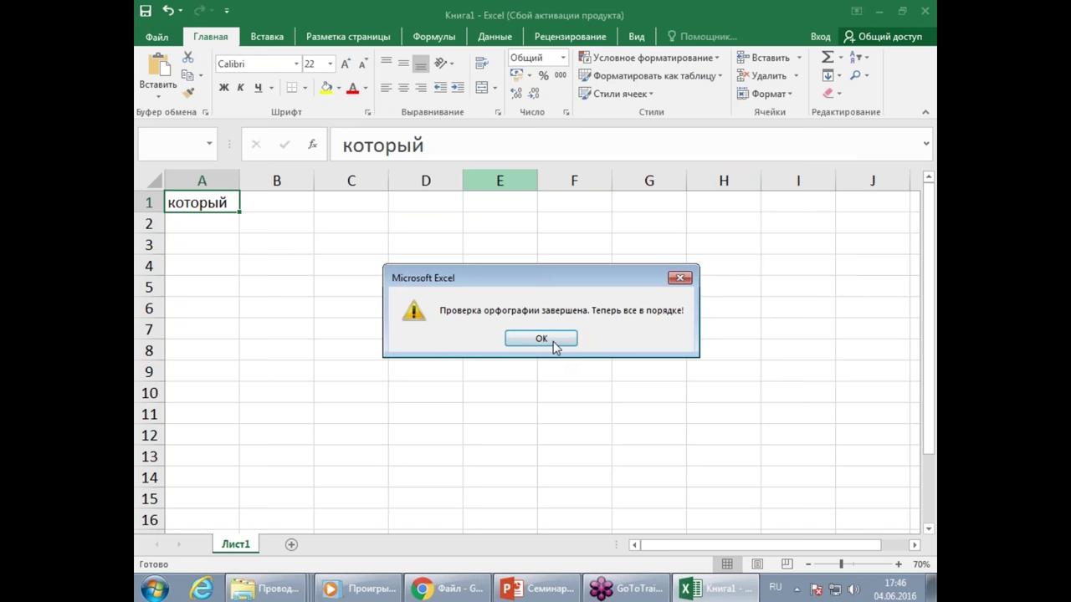
click(543, 339)
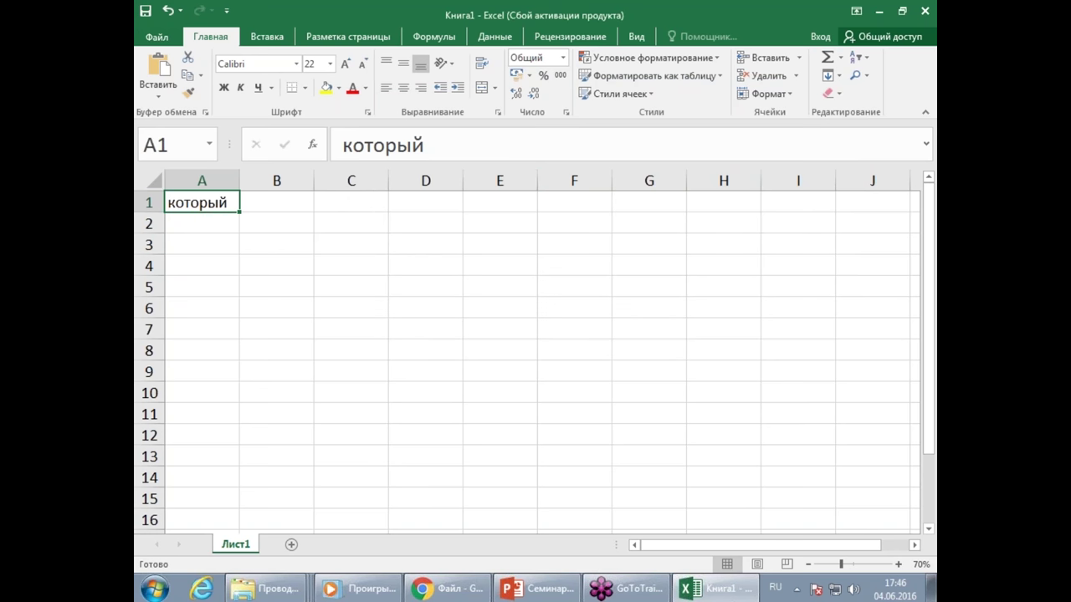
key(ctrl+z)
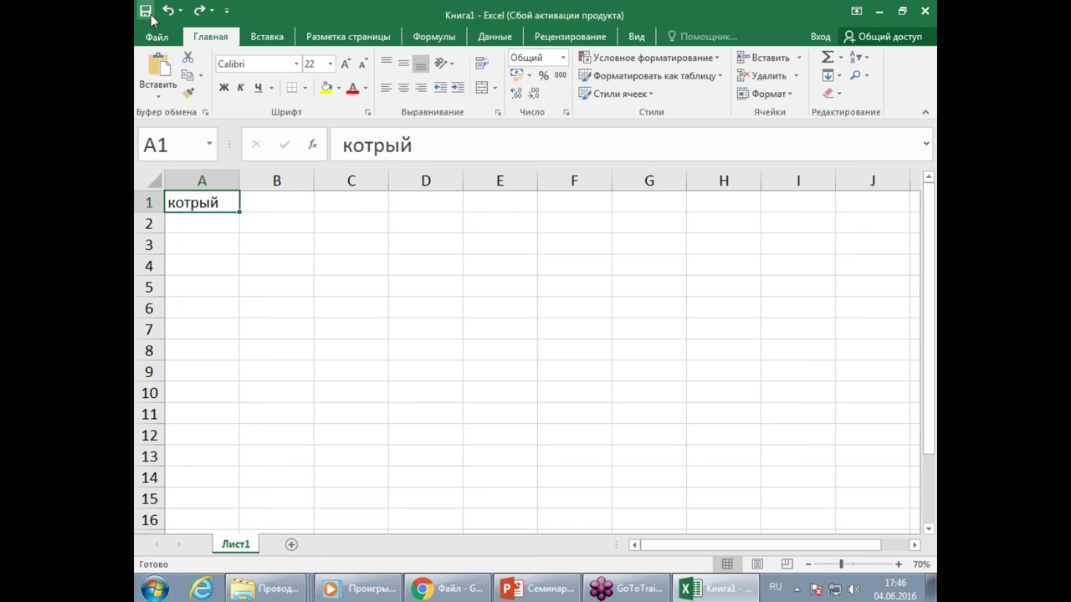
click(158, 38)
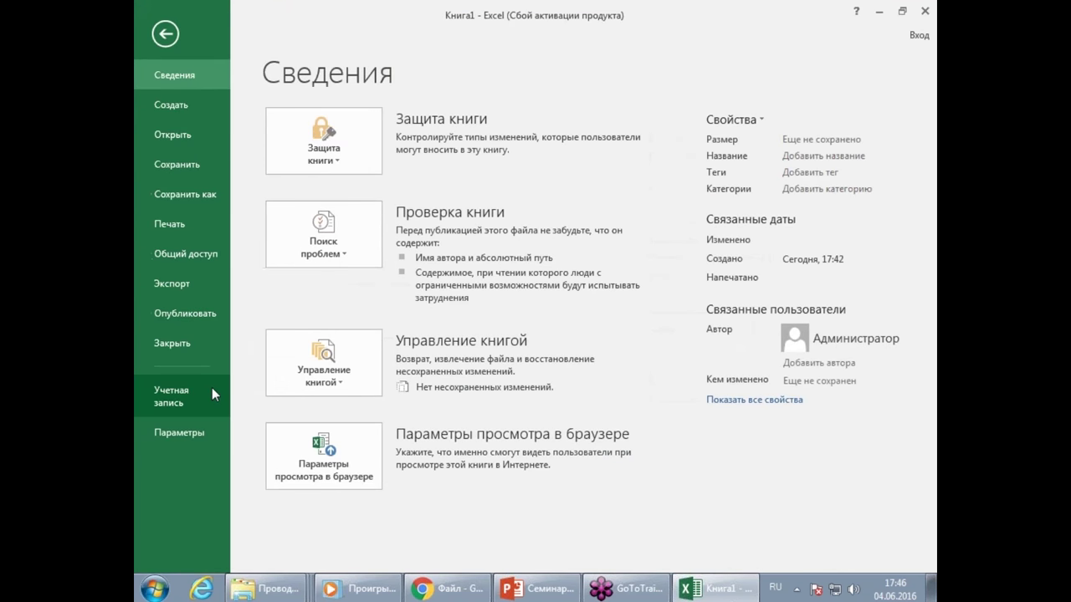
click(192, 431)
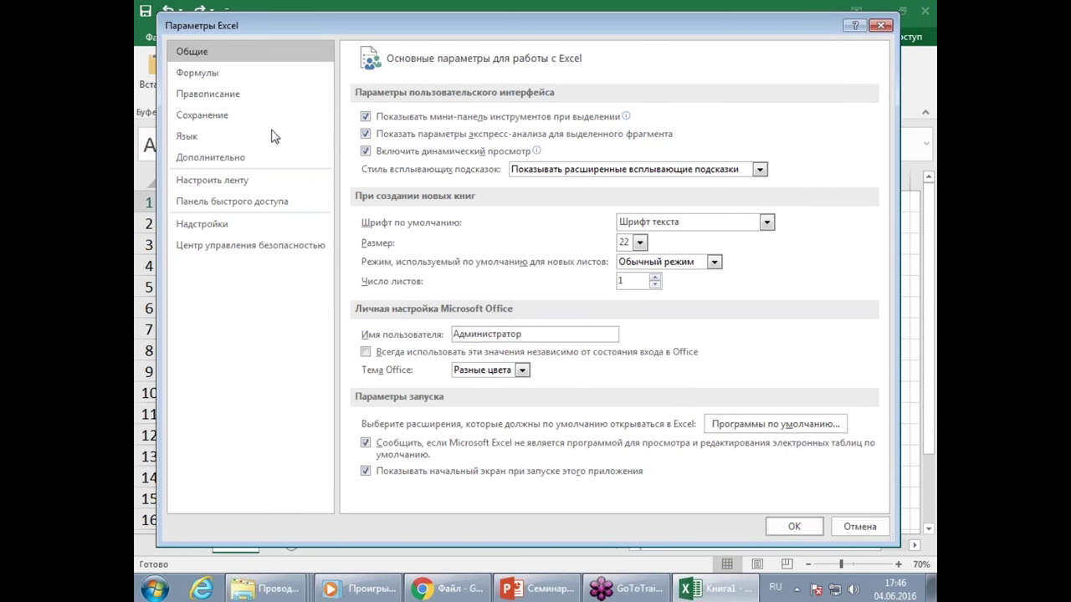
click(238, 100)
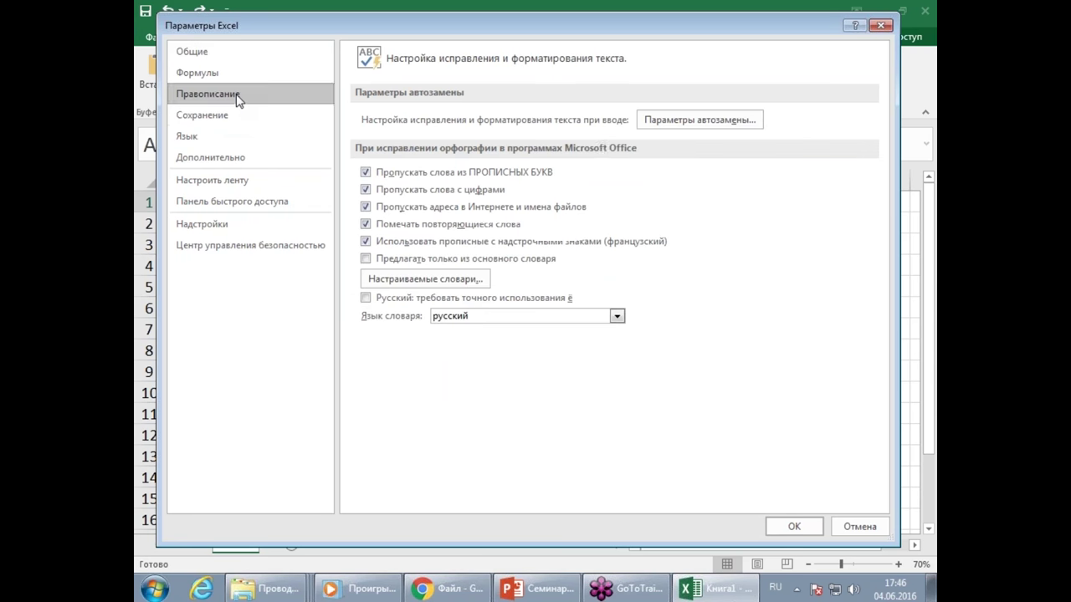
click(688, 124)
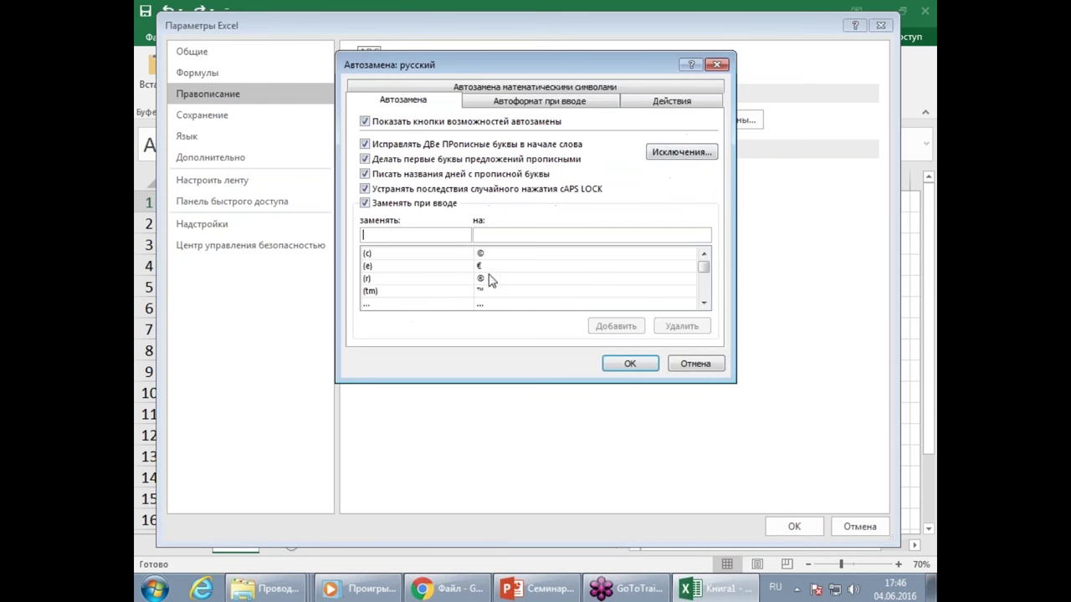
mouse_move(705, 267)
mouse_down()
mouse_move(706, 308)
mouse_move(709, 239)
mouse_up()
click(717, 65)
click(880, 25)
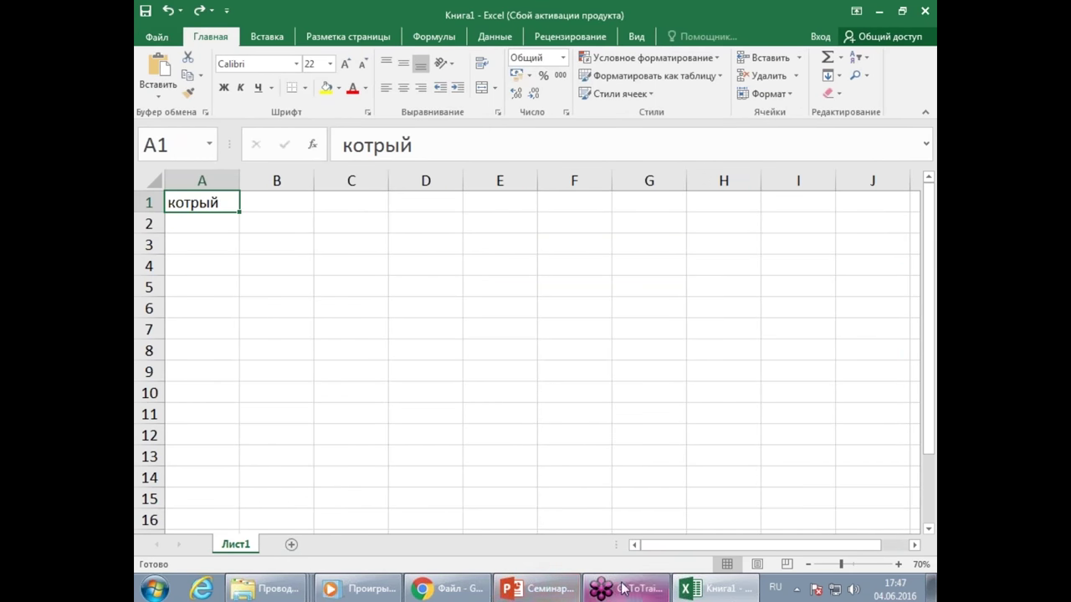
click(537, 588)
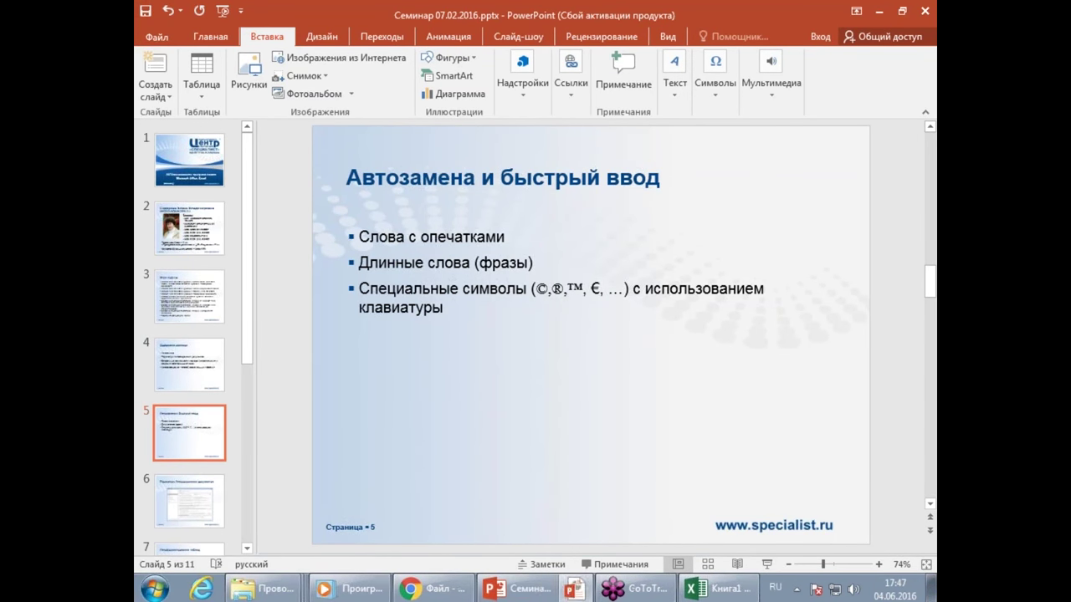
Step: Present slide 5 full screen twice, returning to editing after each show
key(shift+F5)
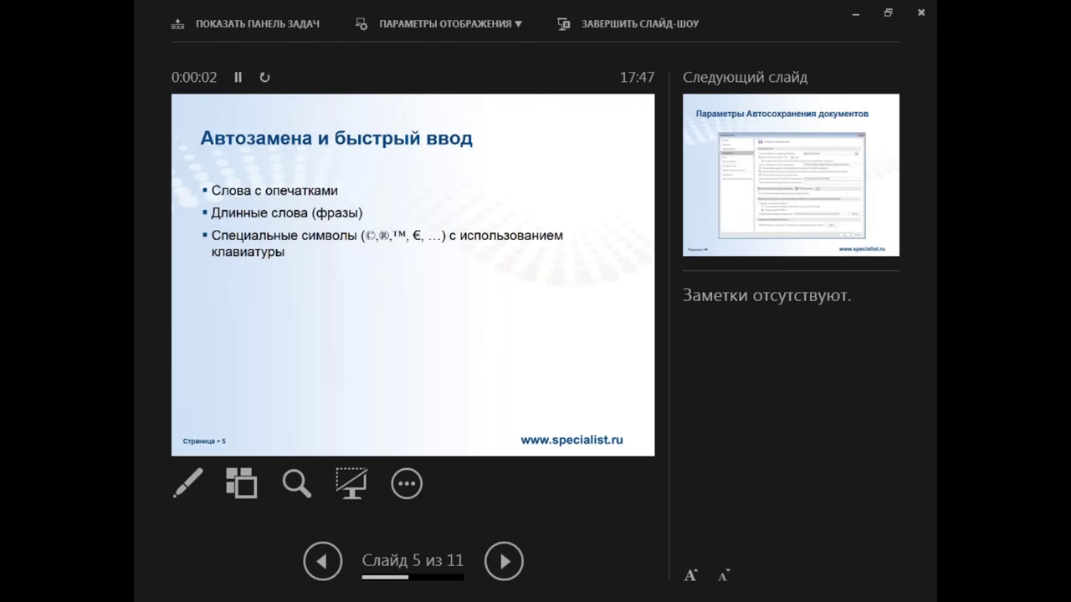
key(Escape)
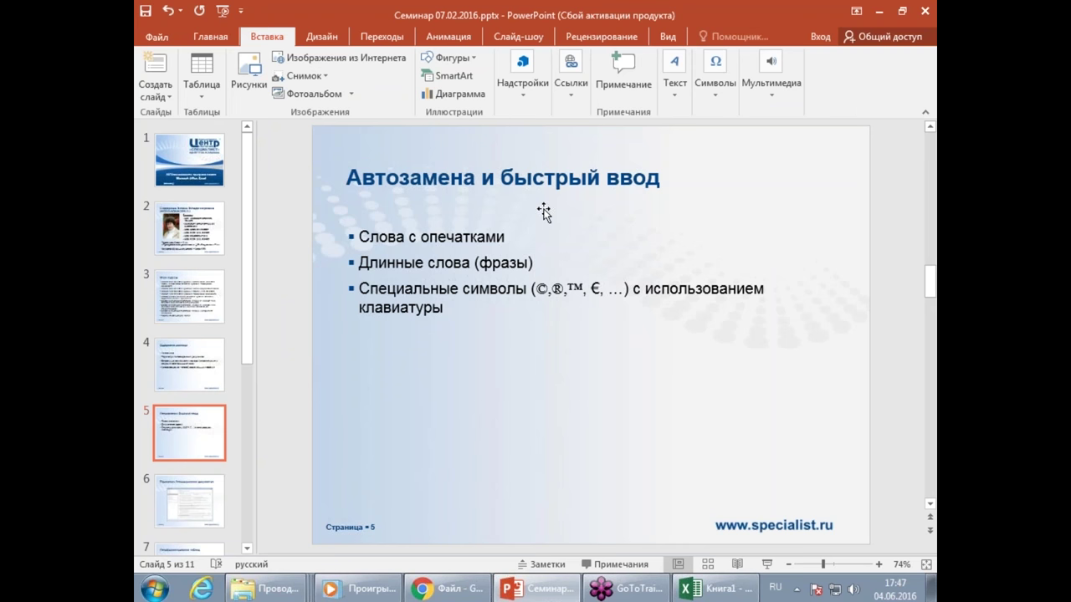
key(shift+F5)
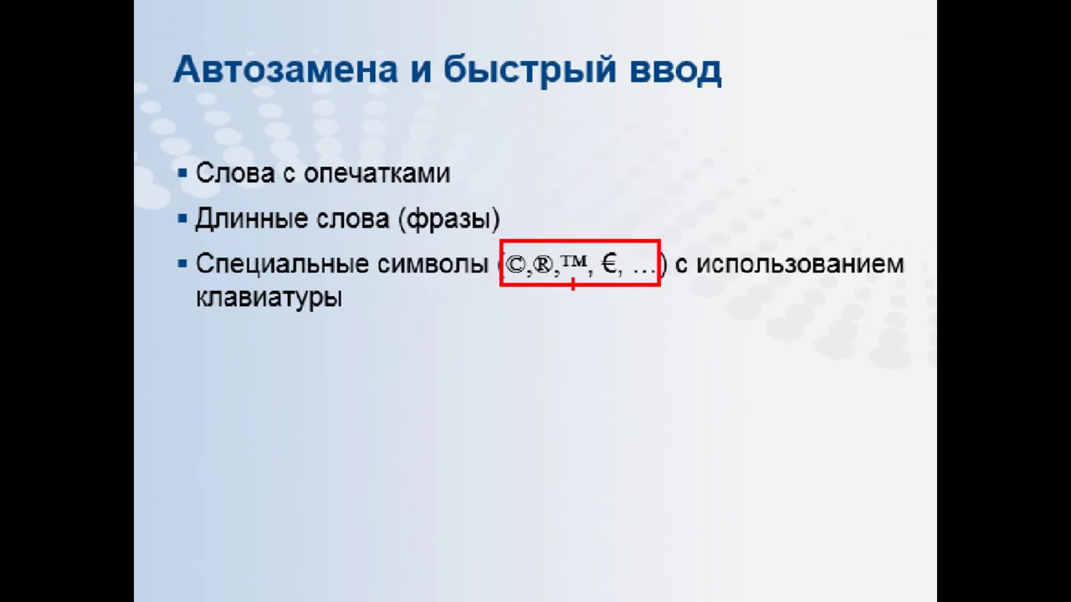
key(Escape)
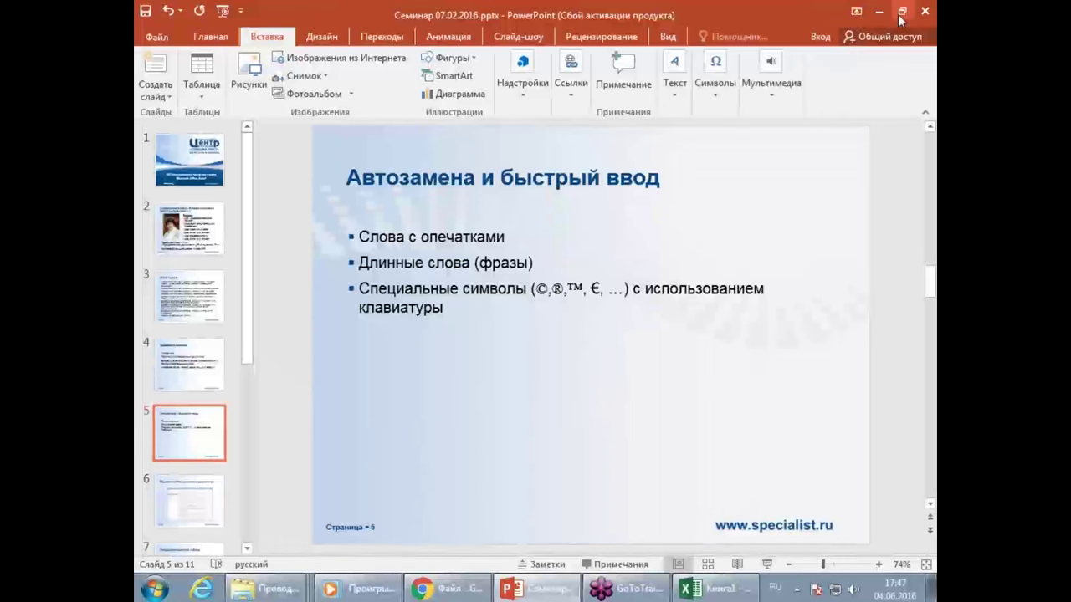
Step: Close PowerPoint and review the (c), (e), (r), (tm) replacements in Excel's AutoCorrect options
click(924, 12)
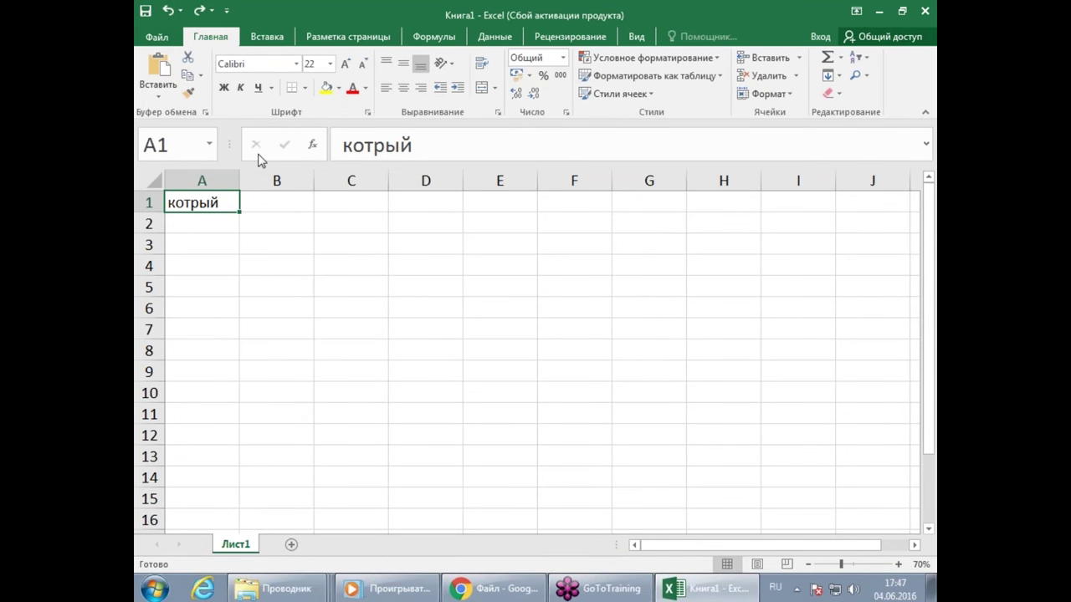
click(154, 38)
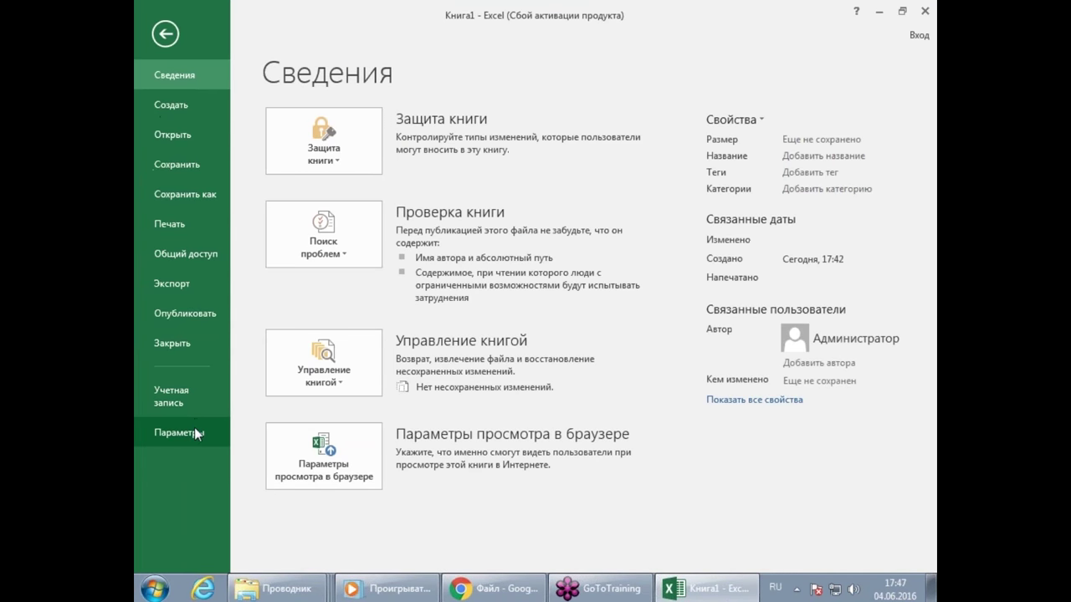
click(194, 428)
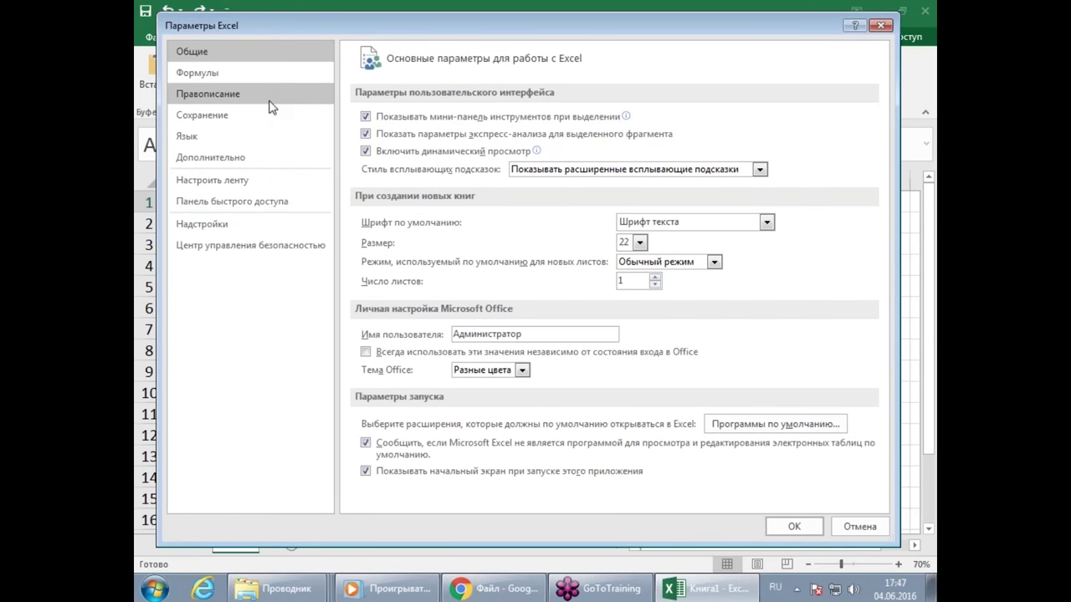
click(272, 95)
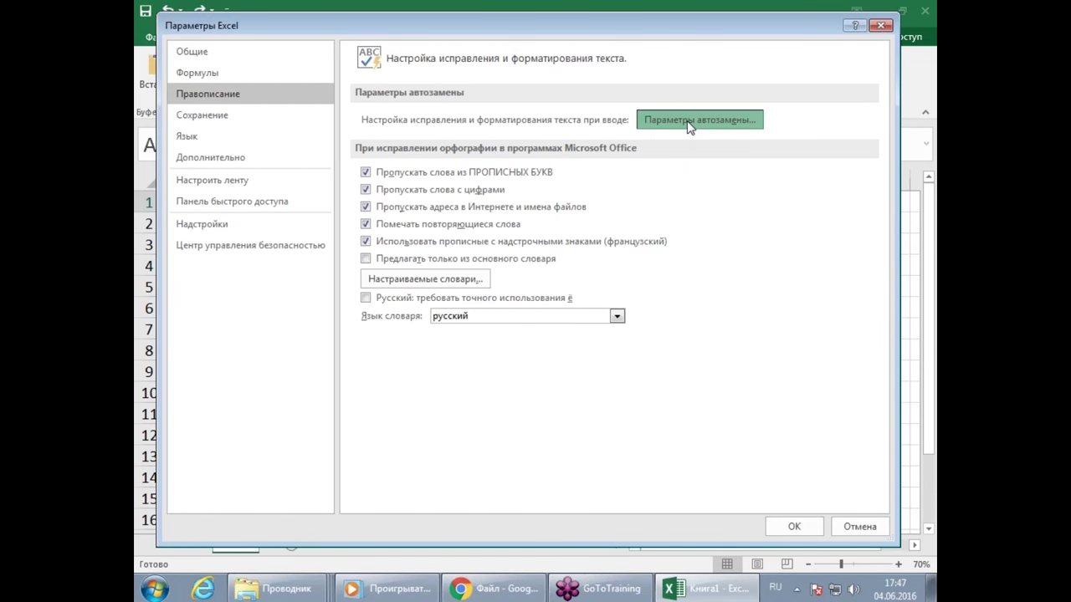
click(690, 125)
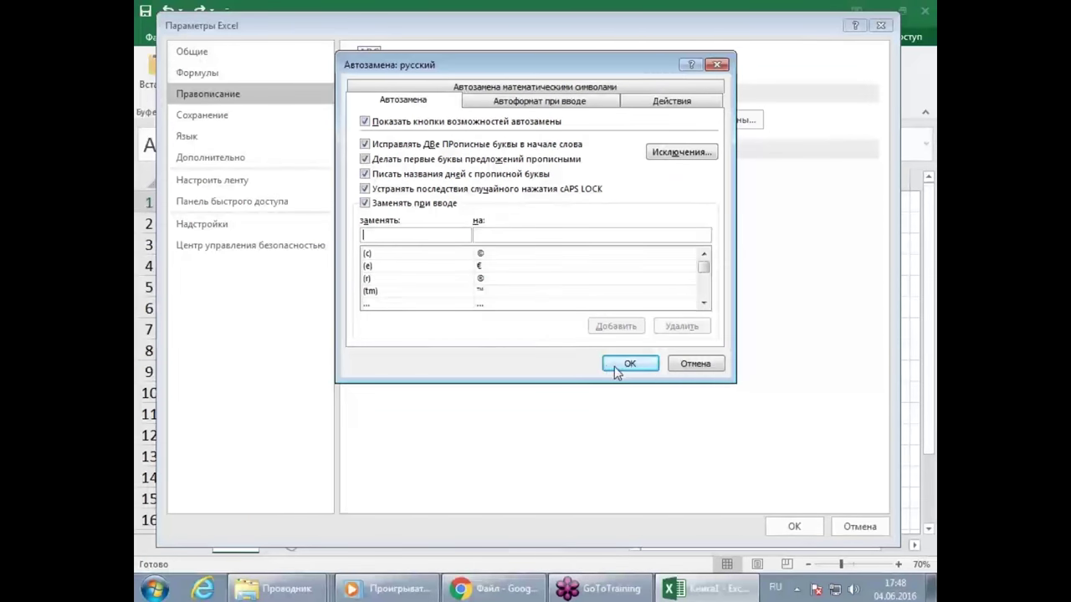
click(617, 373)
Step: Enter (c), (tm) and (e) in A2–A4 so AutoCorrect turns them into ©, ™ and €
click(884, 28)
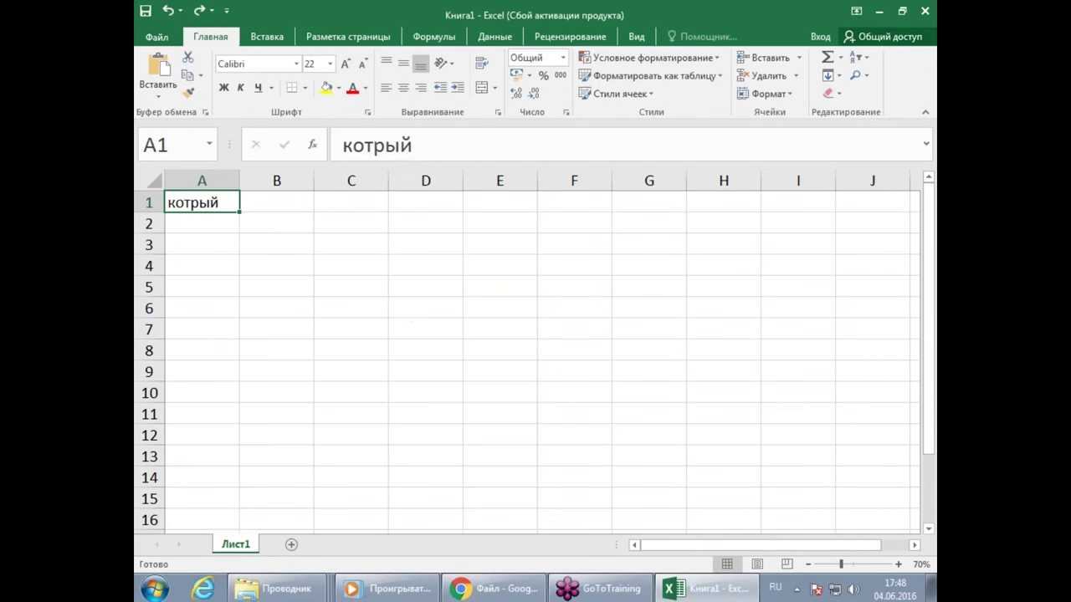
click(225, 229)
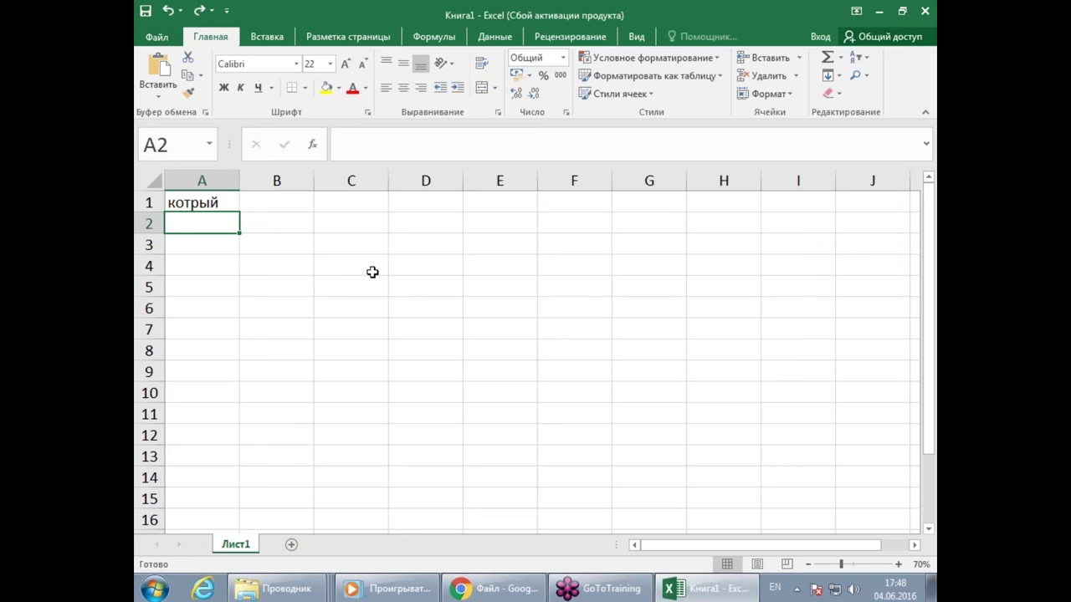
text(()
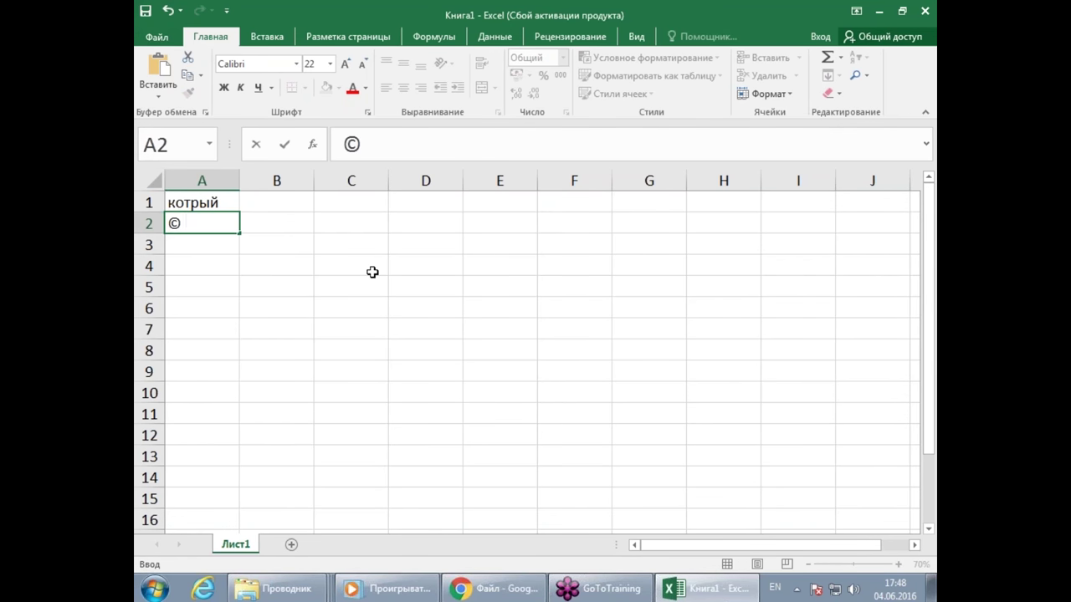
key(Return)
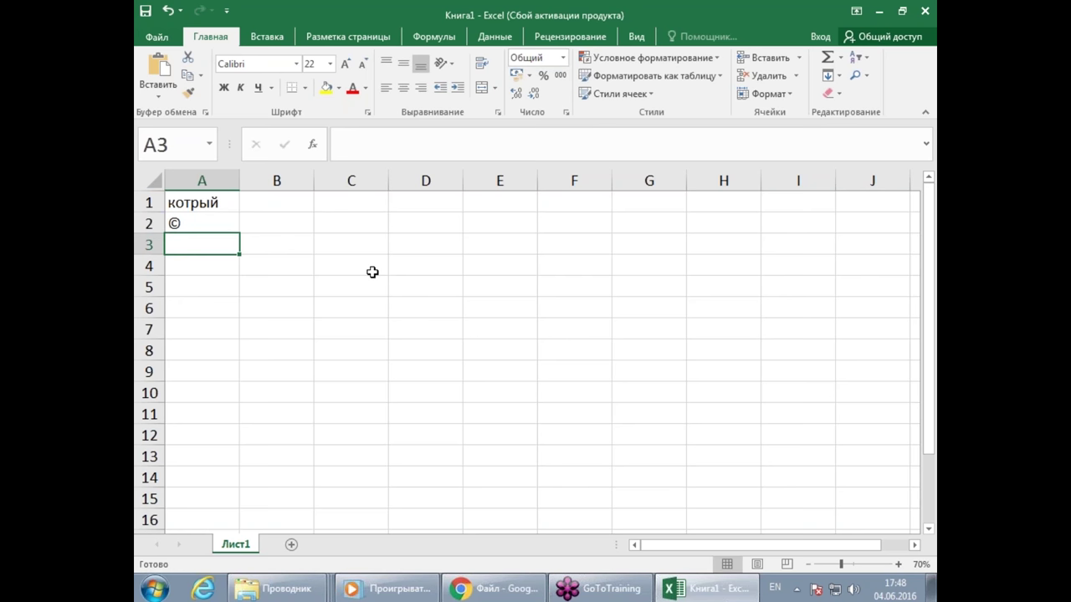
text(()
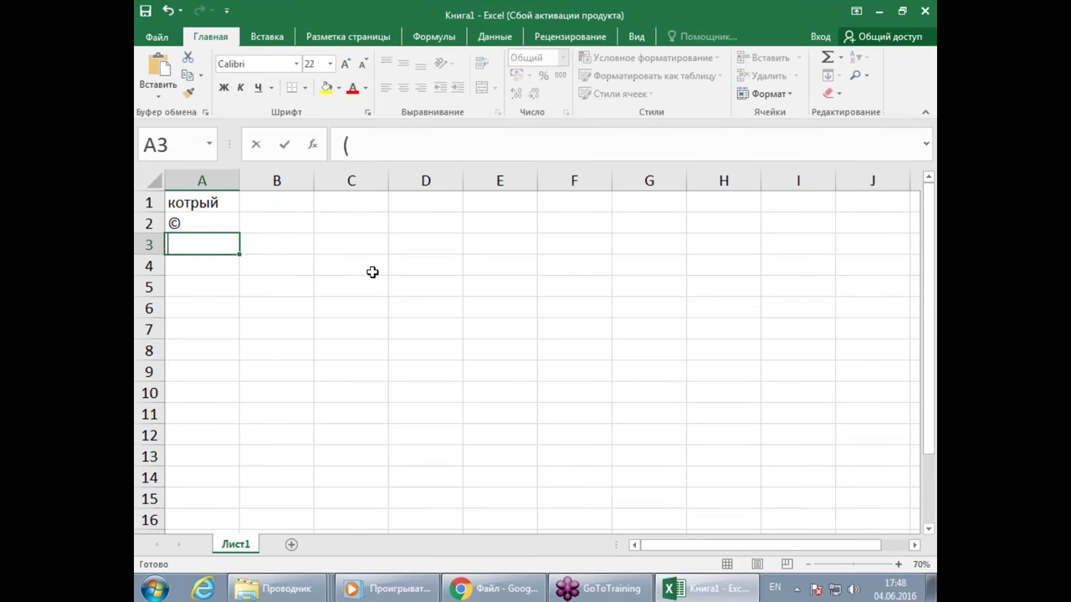
text(tm)
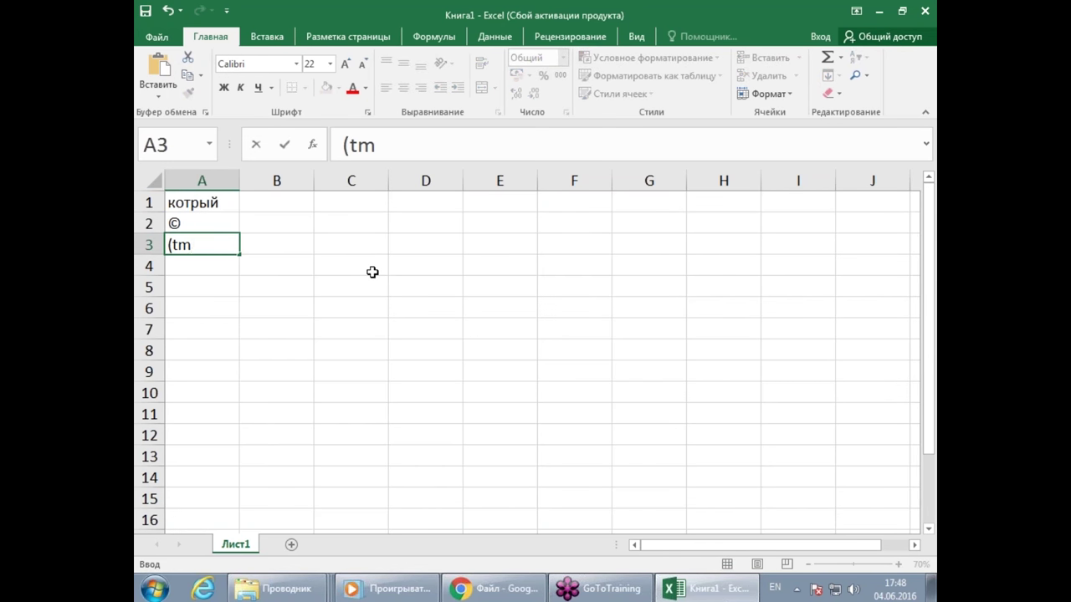
text())
key(Return)
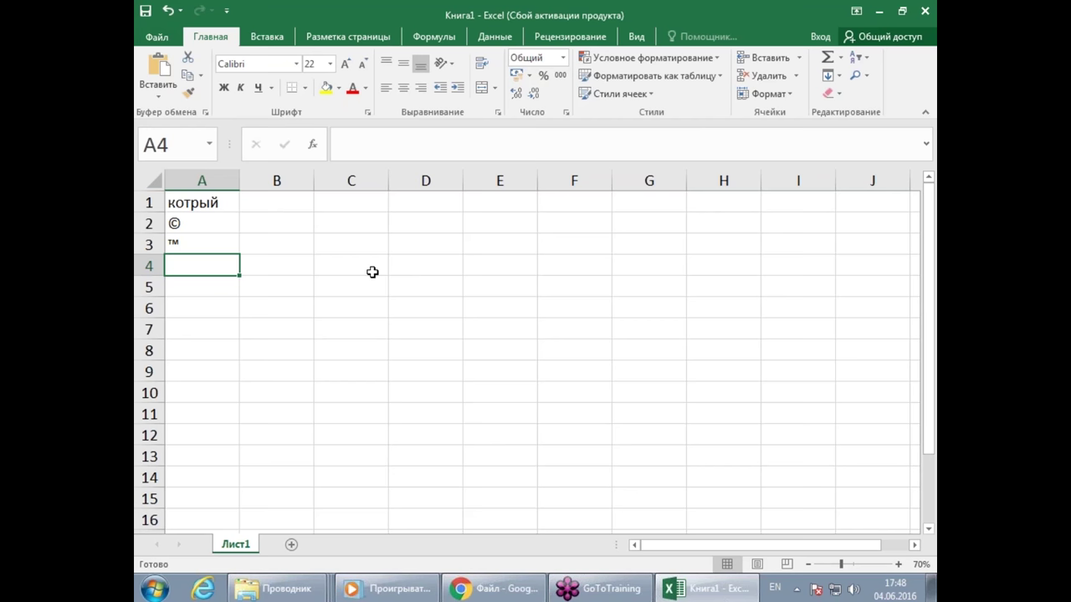
text((e)
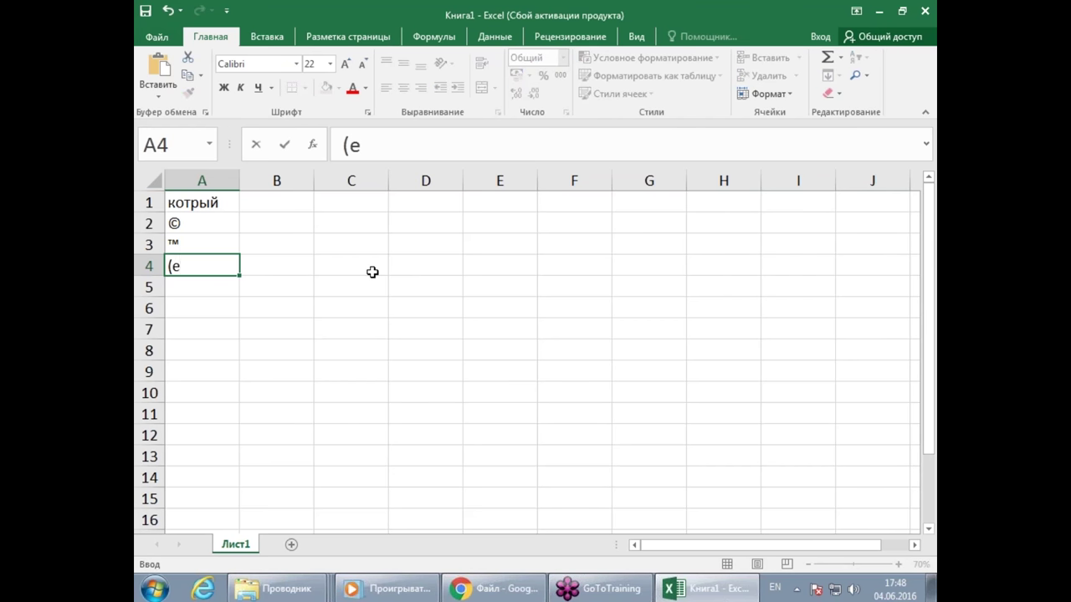
text())
key(Return)
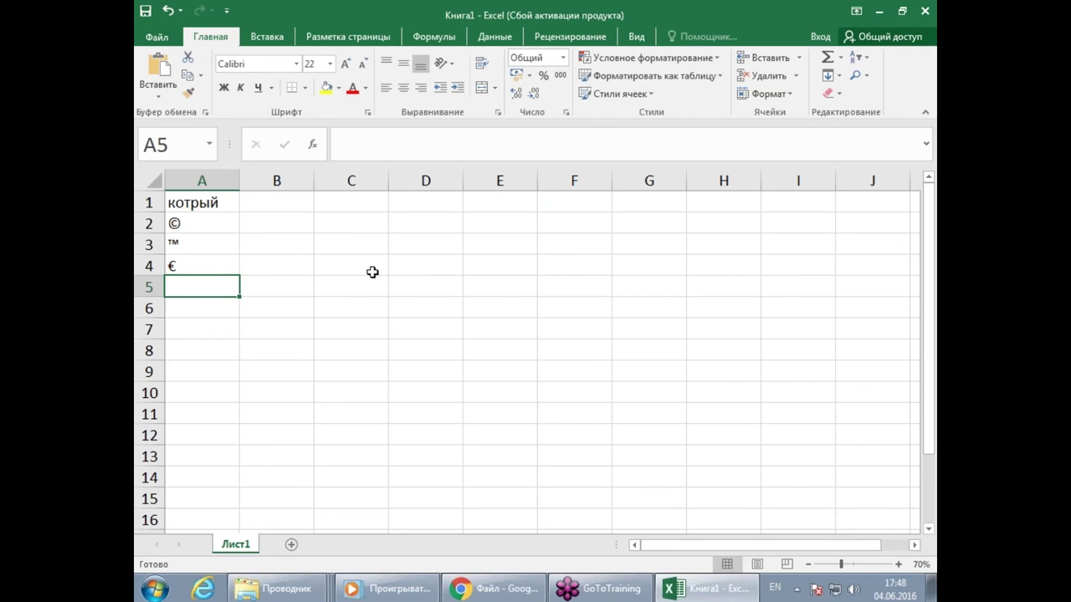
click(279, 224)
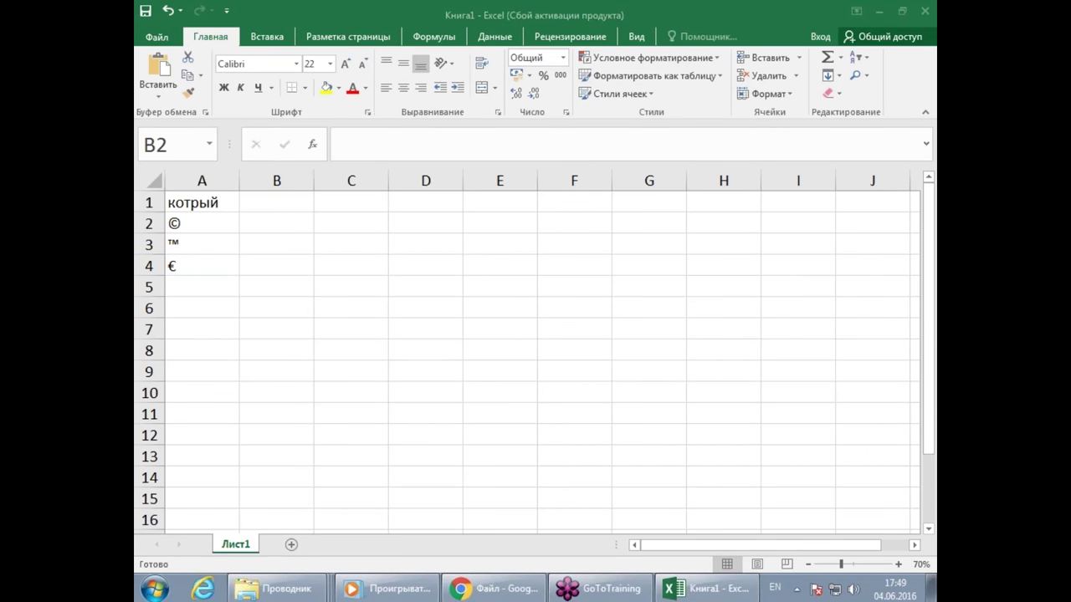
Step: With B2 selected, open the Символ dialog from Вставка > Символы and scroll its grid
click(284, 222)
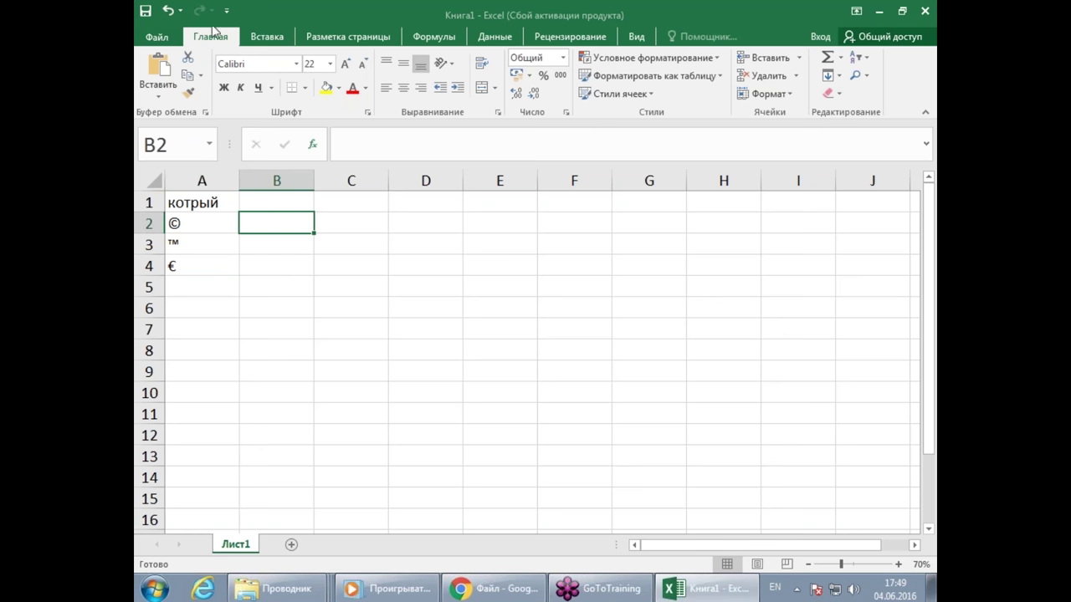
click(265, 37)
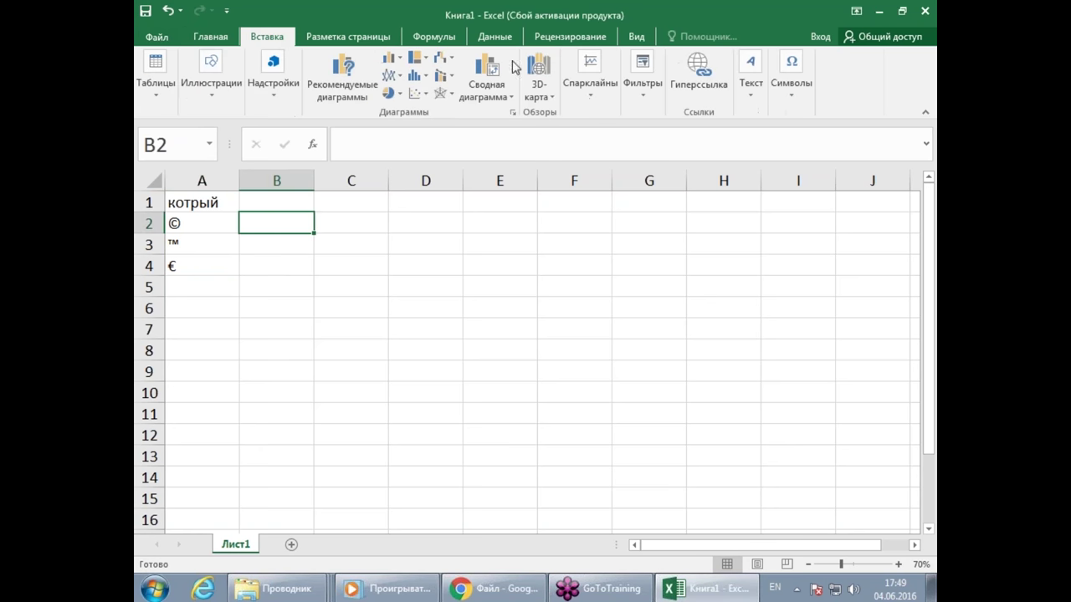
click(797, 93)
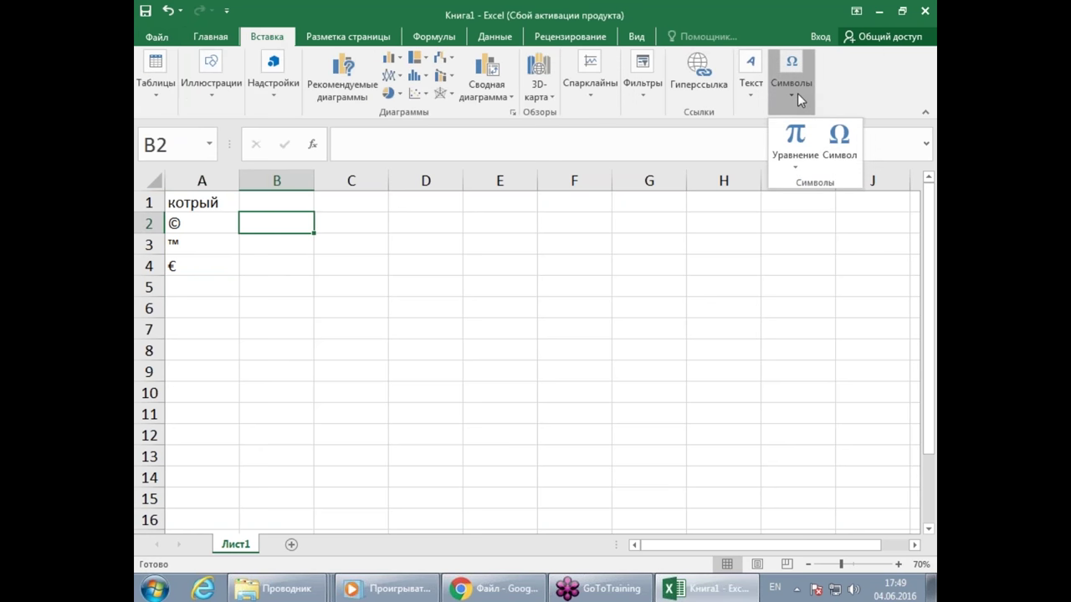
click(839, 142)
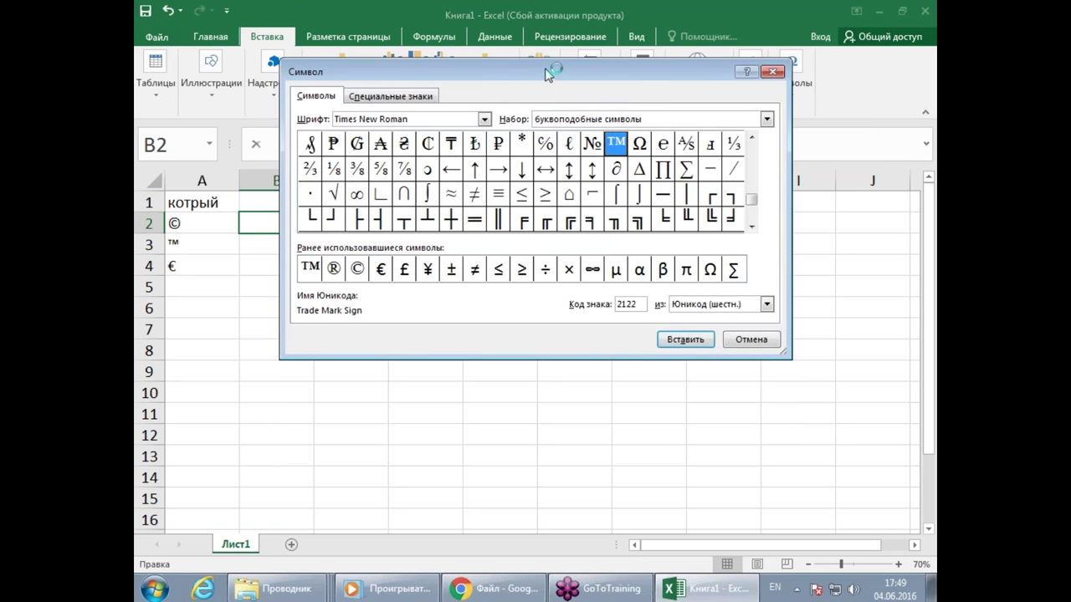
drag(543, 71, 610, 74)
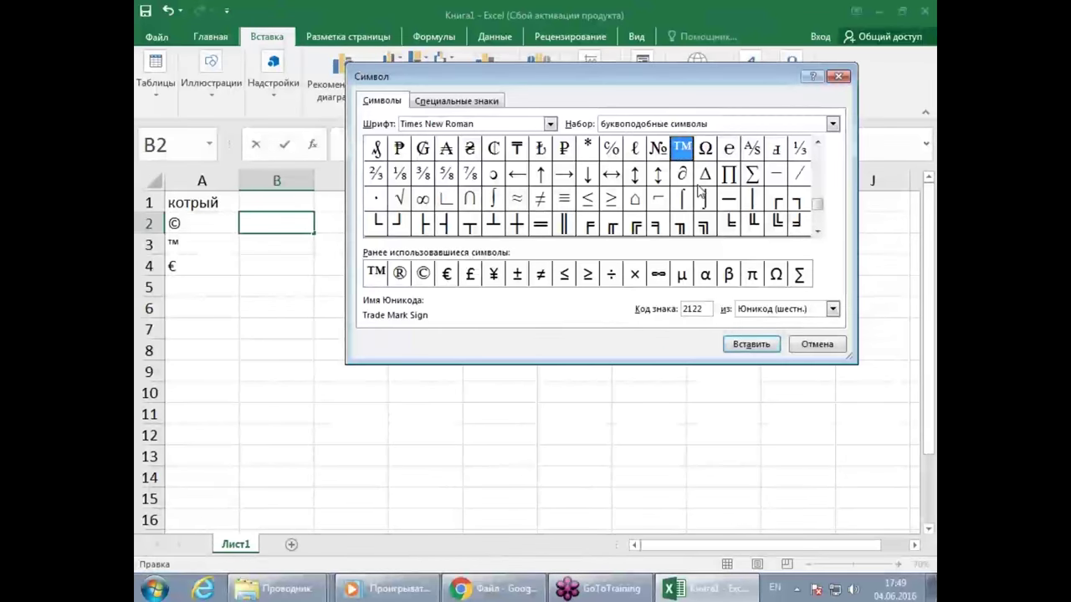
drag(819, 211, 819, 148)
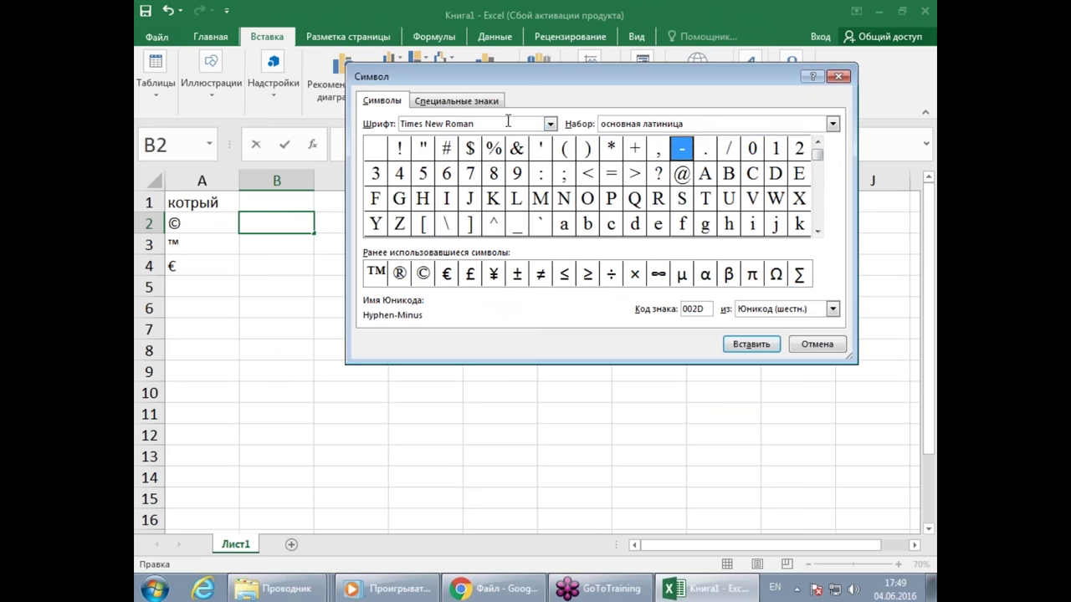
Step: Choose the normal text font in the Символ dialog and scroll through its character grid
click(549, 125)
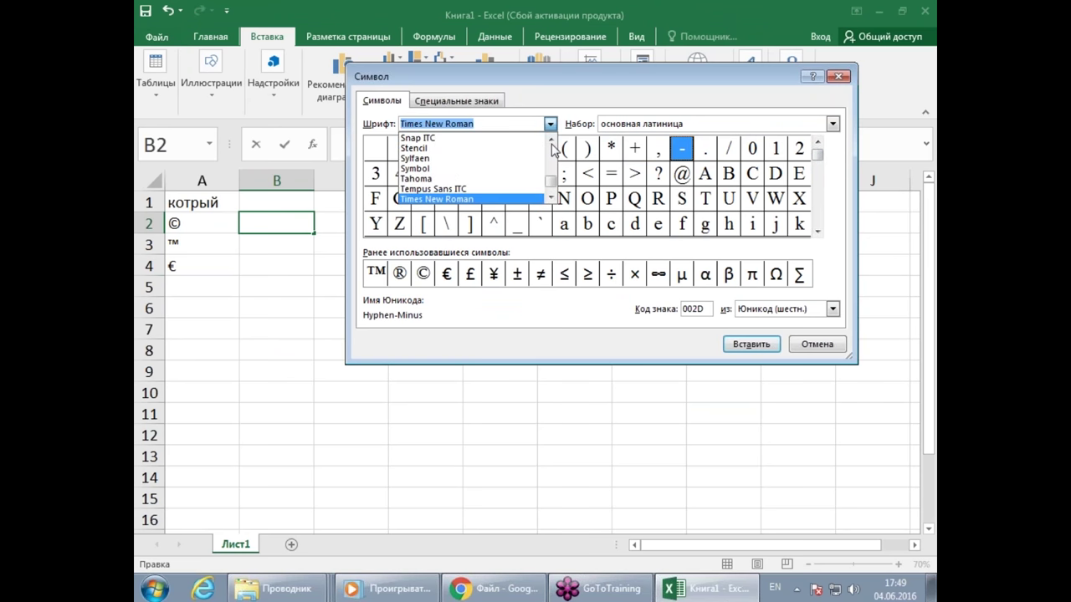
scroll(552, 150, up, 15)
scroll(546, 151, down, 15)
scroll(546, 151, up, 15)
scroll(546, 151, down, 15)
scroll(547, 186, up, 5)
scroll(547, 185, up, 3)
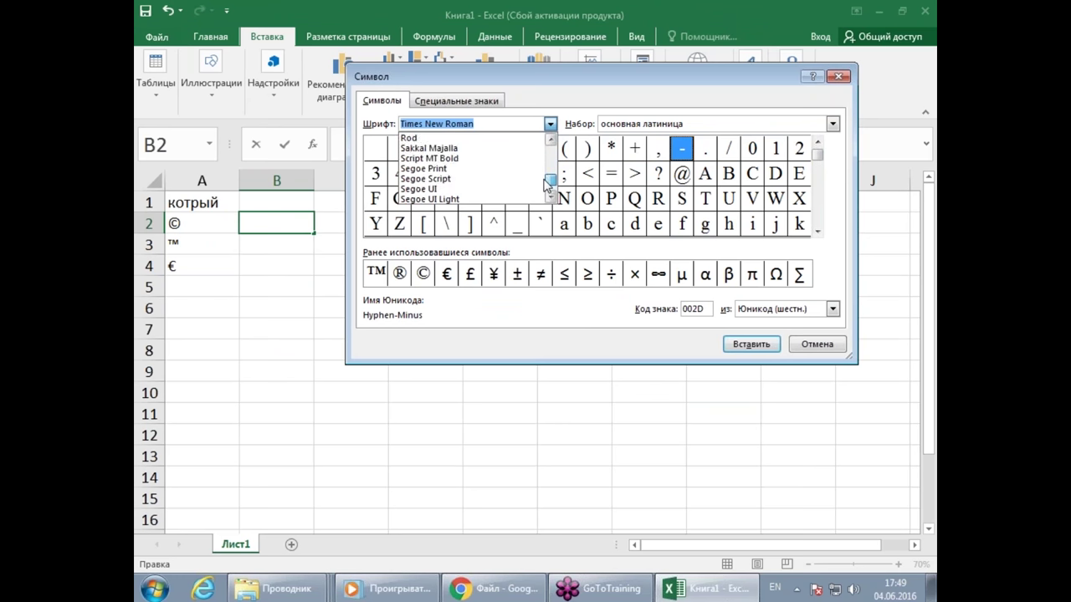
drag(547, 185, 549, 148)
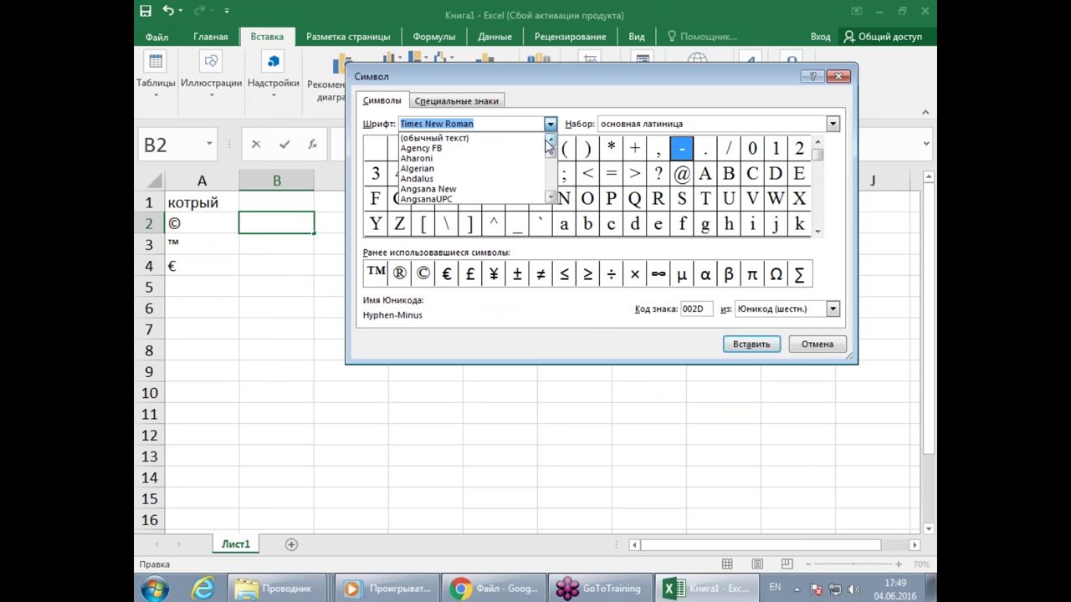
click(458, 140)
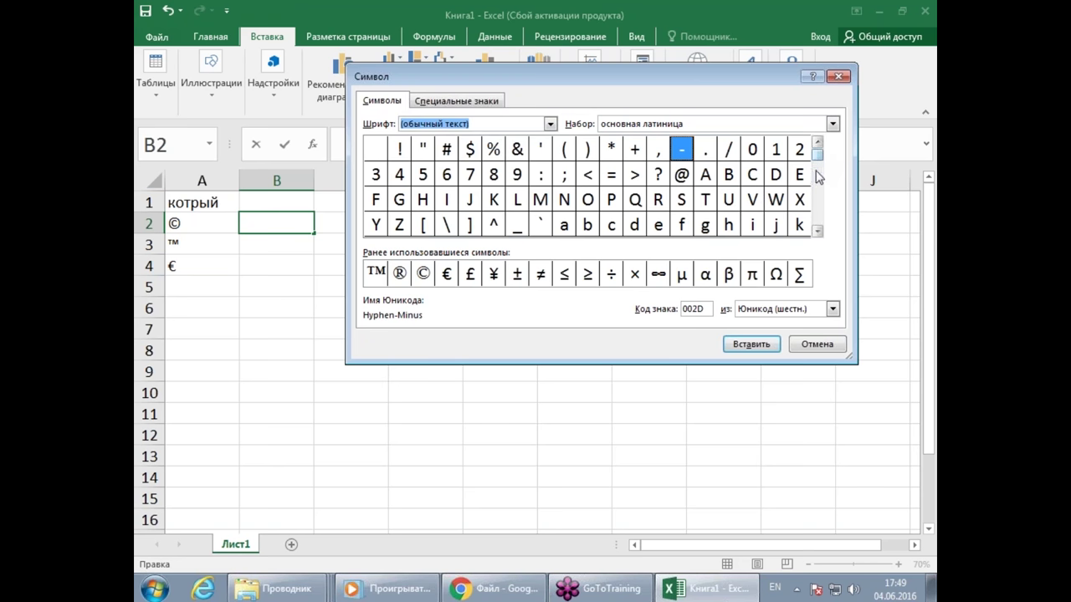
drag(817, 163, 817, 188)
click(818, 234)
click(818, 234)
click(817, 233)
click(817, 233)
click(818, 234)
click(818, 233)
click(818, 233)
click(818, 234)
click(817, 233)
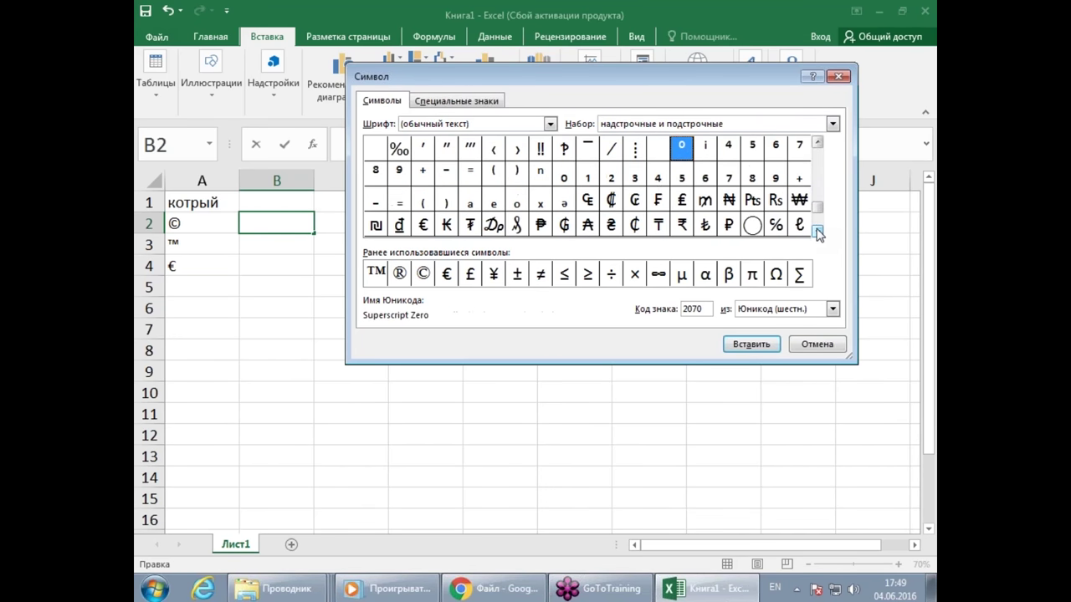
drag(820, 212, 819, 128)
Step: Switch the Символ dialog's font to Symbol
click(549, 124)
scroll(479, 161, down, 6)
scroll(494, 168, down, 6)
scroll(502, 172, down, 6)
scroll(505, 175, down, 6)
scroll(505, 174, down, 4)
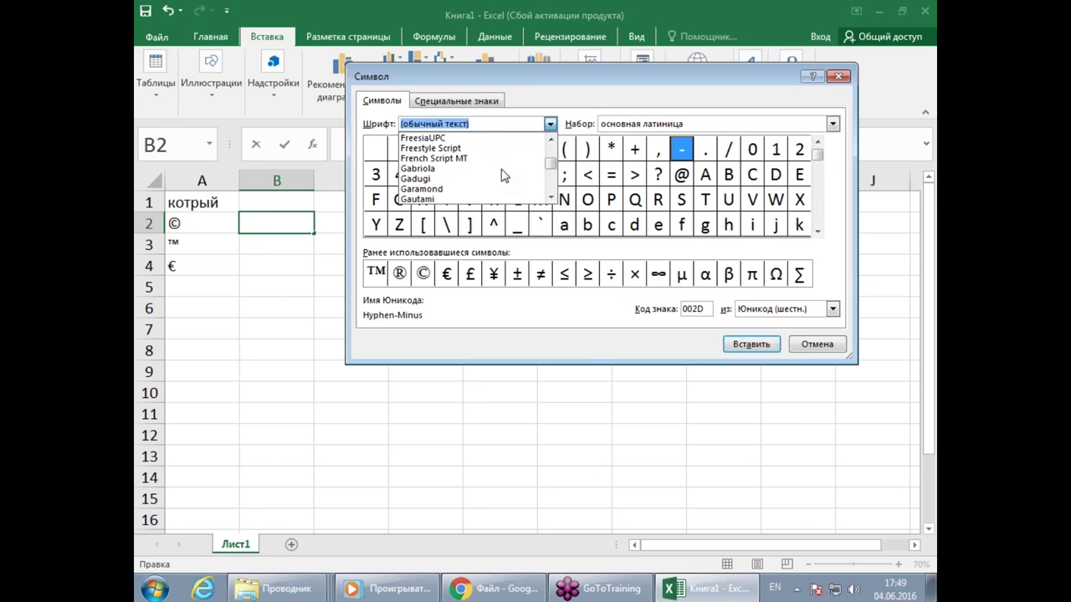
drag(550, 165, 550, 183)
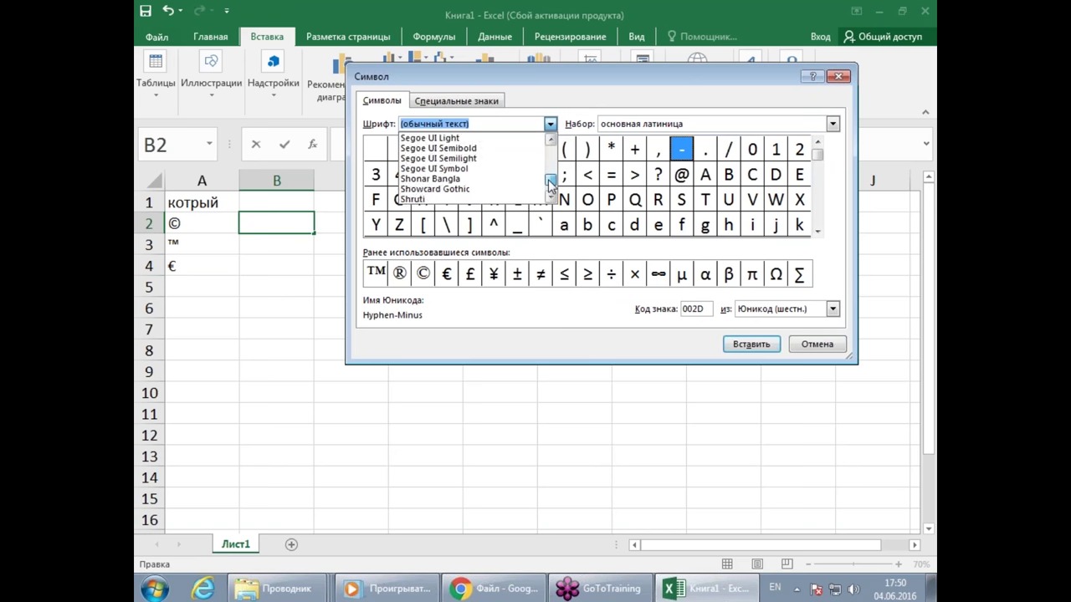
click(443, 169)
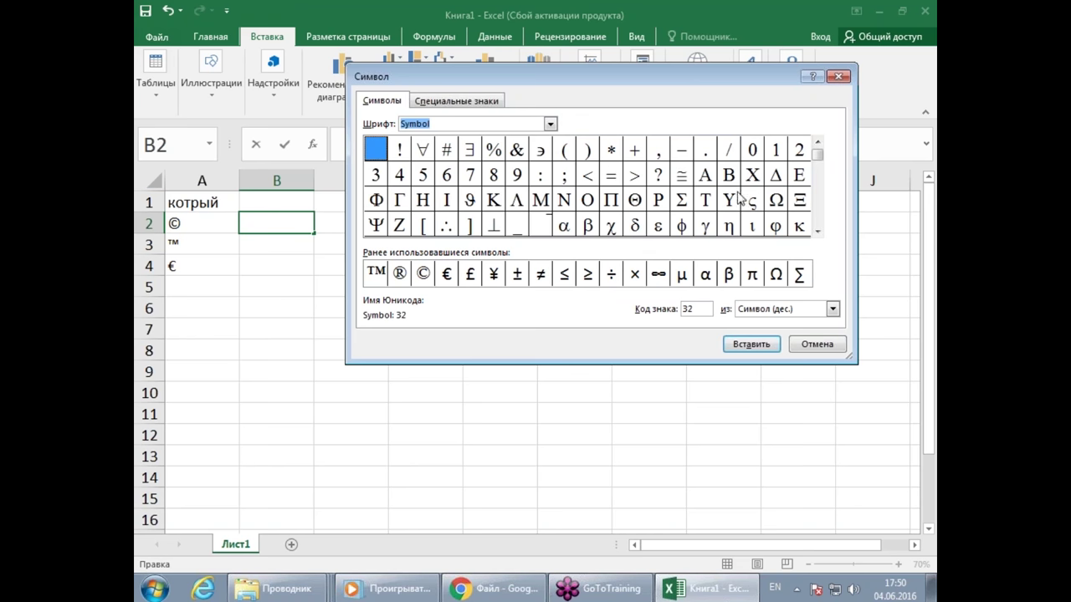
Step: Scroll the Symbol grid and insert ® then ™ into B2
click(819, 231)
click(819, 232)
click(819, 231)
click(819, 231)
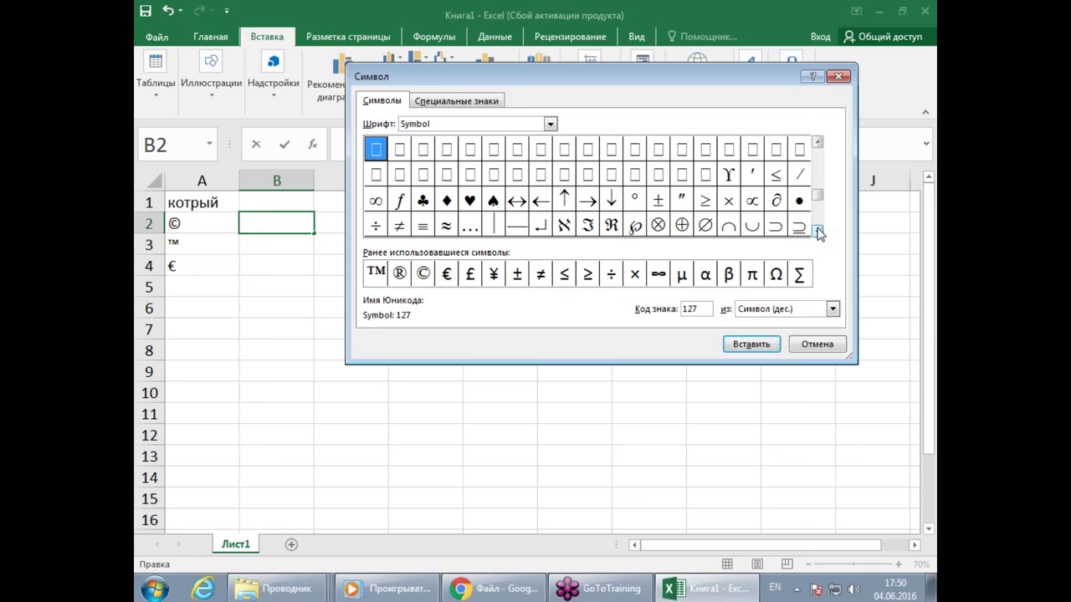
click(819, 232)
click(818, 232)
click(819, 232)
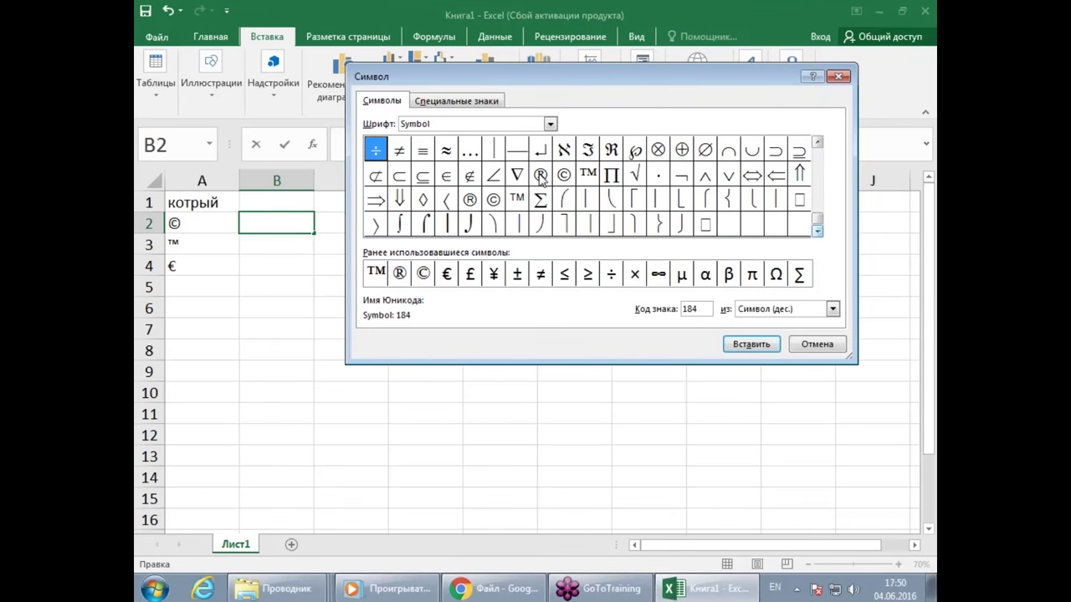
double_click(541, 175)
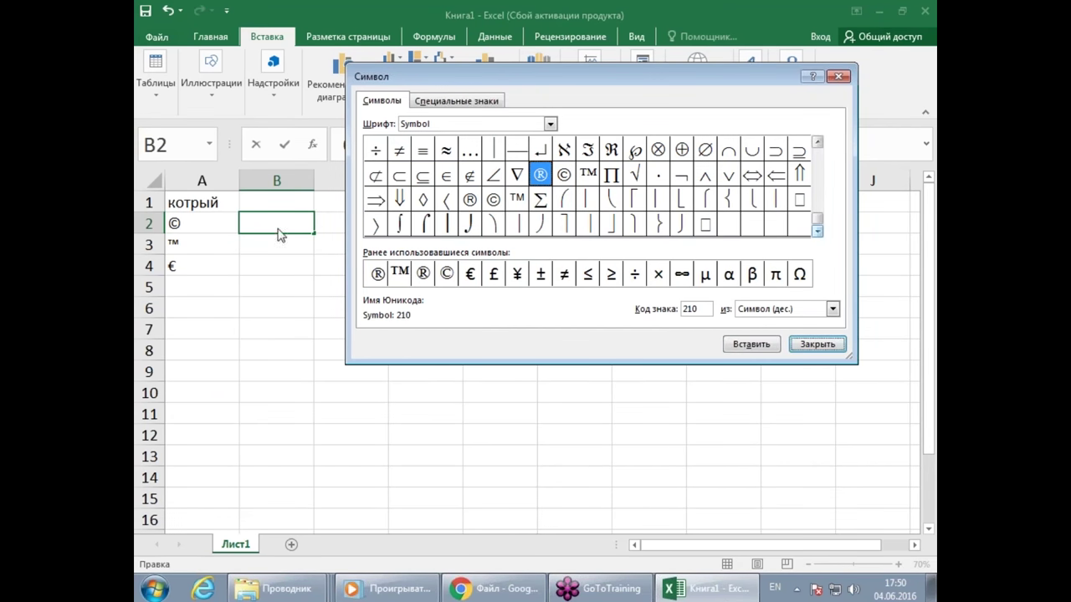
double_click(587, 175)
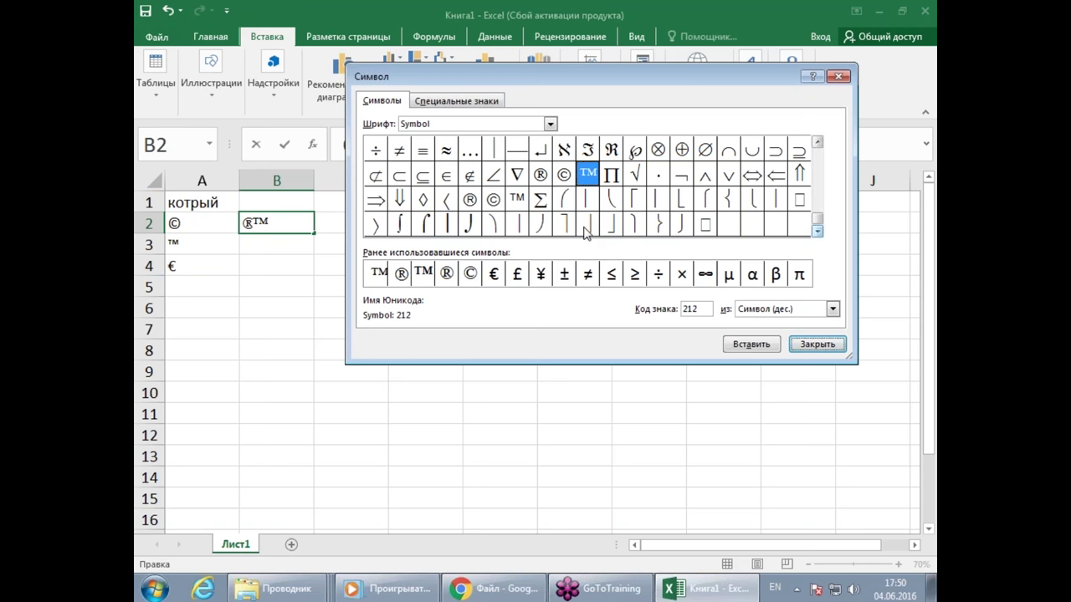
Step: Insert two more ™ signs into B2, close the Символ dialog, and select the surplus trailing ™
click(469, 101)
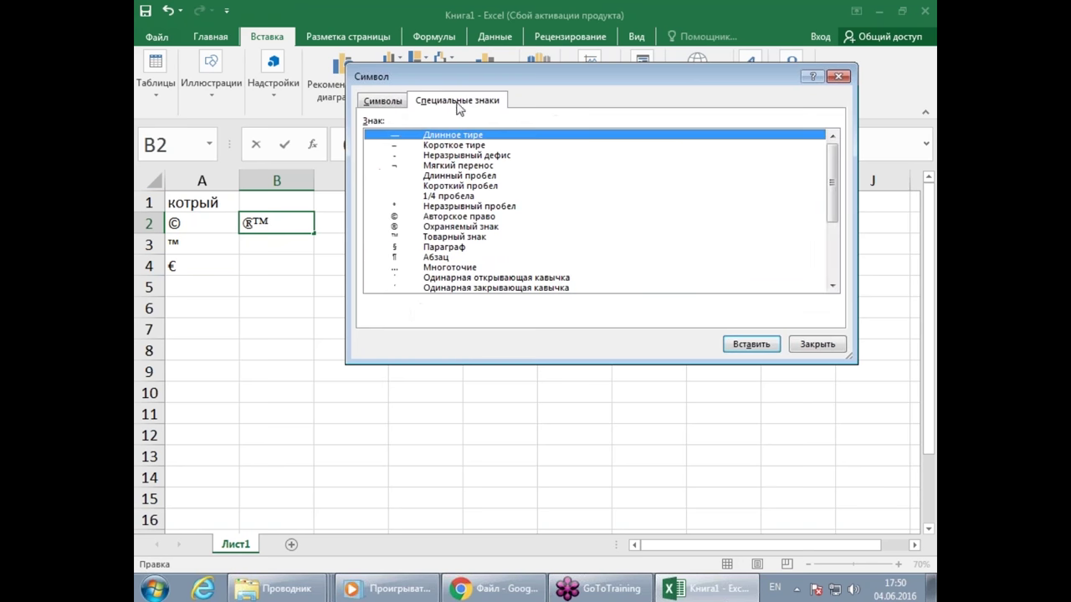
click(383, 102)
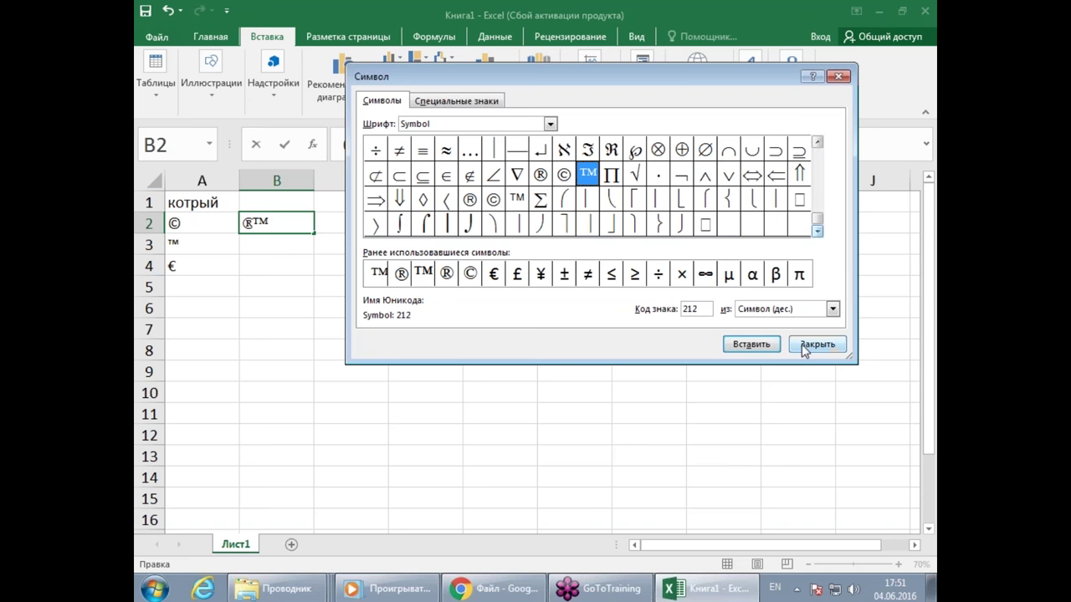
click(747, 345)
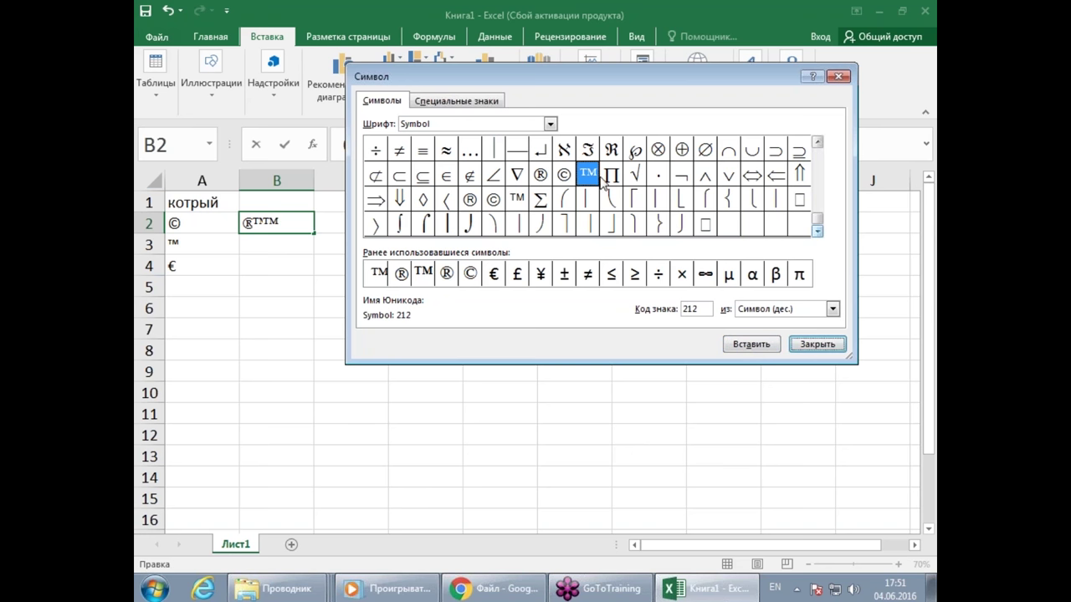
click(552, 124)
click(551, 124)
click(460, 101)
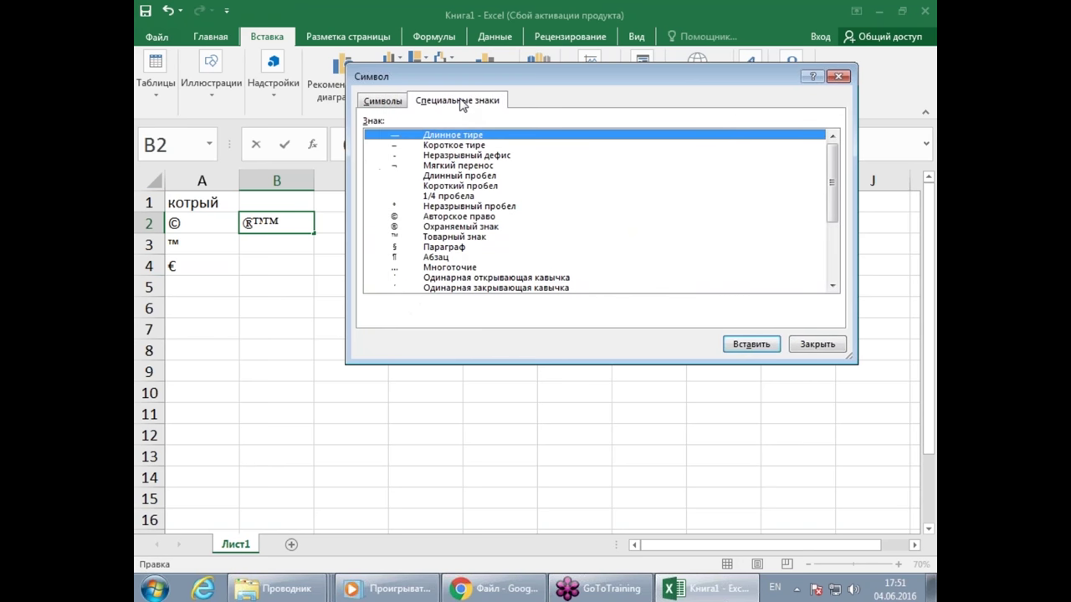
click(395, 100)
drag(815, 219, 819, 238)
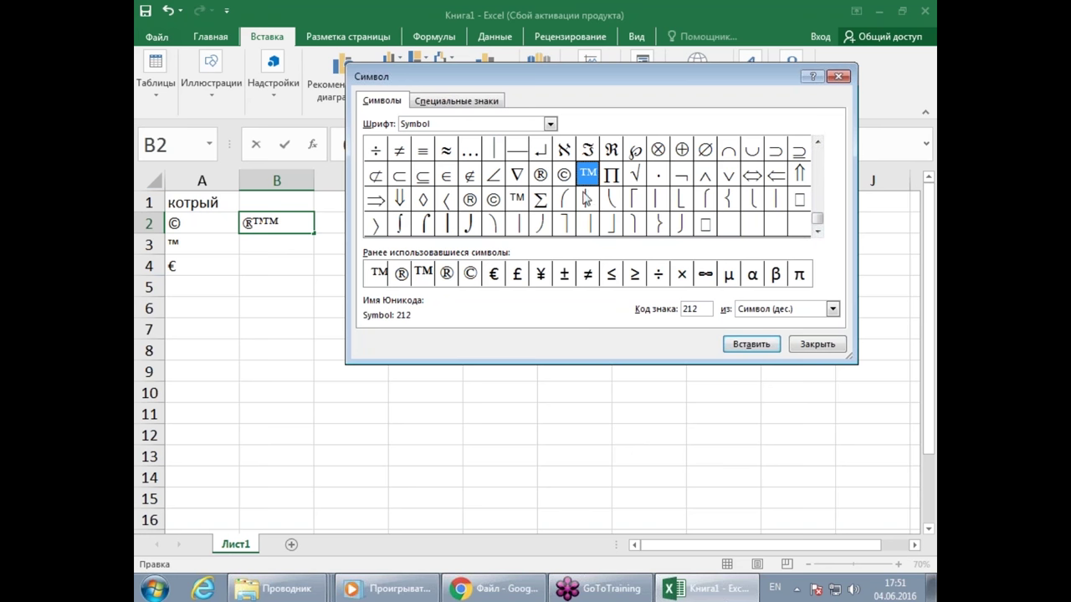
click(749, 346)
click(816, 345)
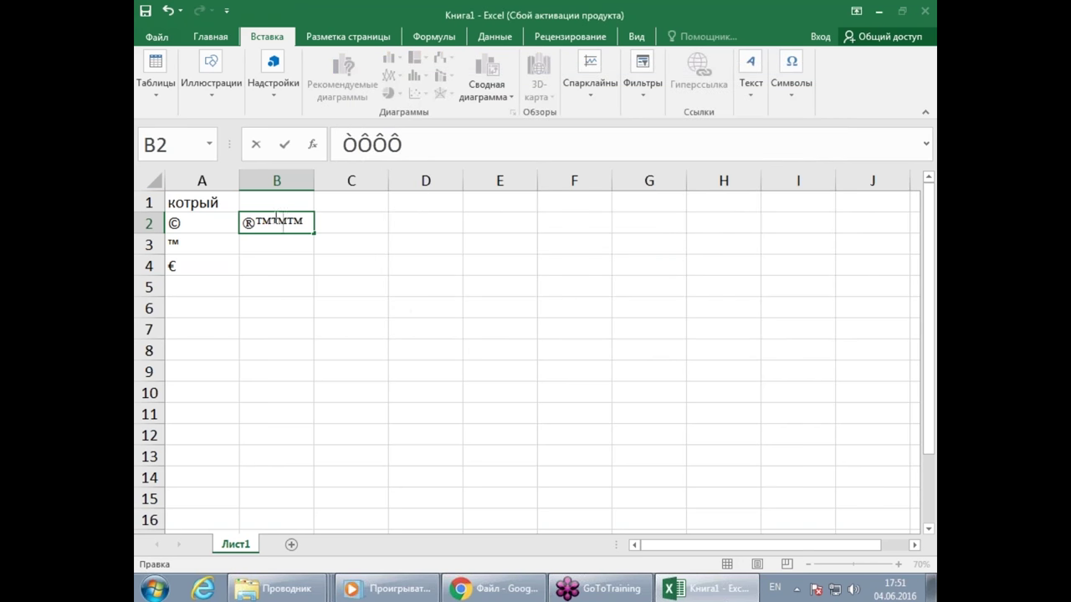
drag(273, 220, 302, 223)
Step: Delete the surplus ™, leaving B2 as ®™™, and inspect its contents
key(Delete)
click(367, 216)
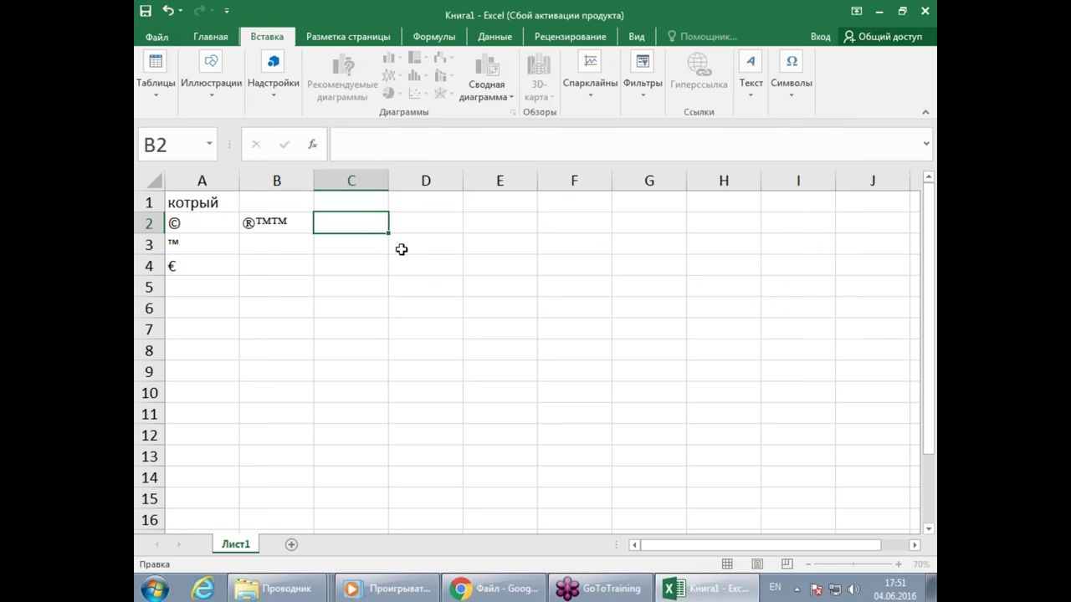
click(298, 220)
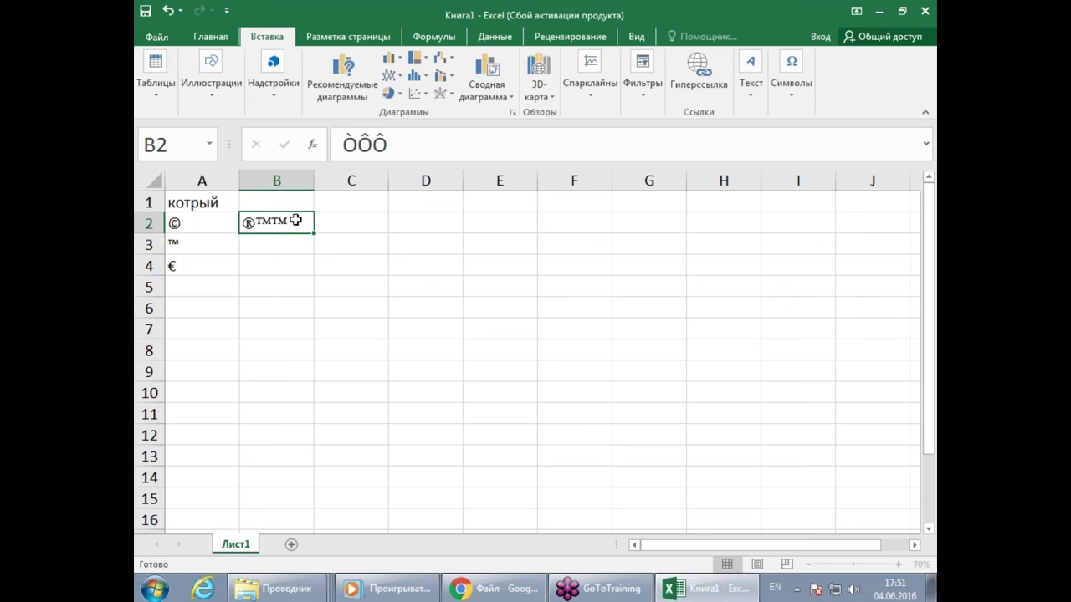
Step: Enter (tm) in C2 so AutoCorrect turns it into ™
click(380, 224)
text(()
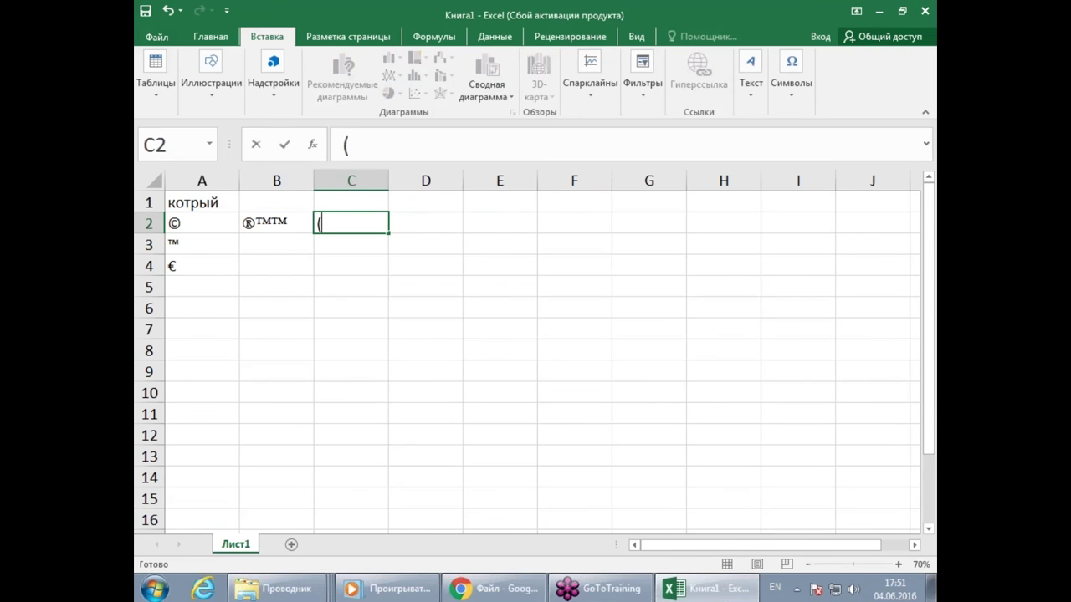
text(tm)
key(Return)
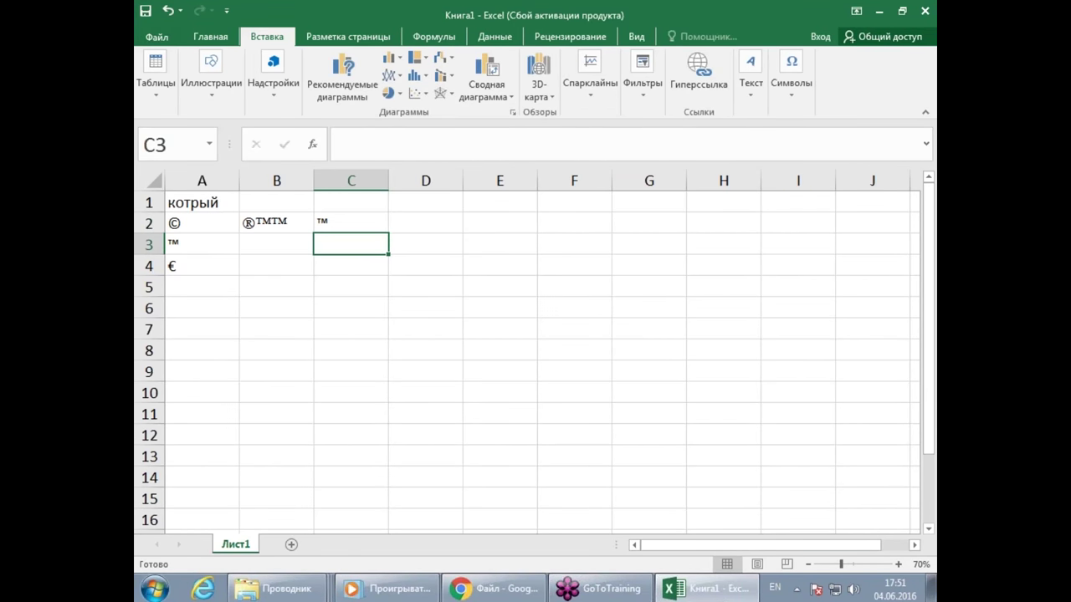
click(338, 280)
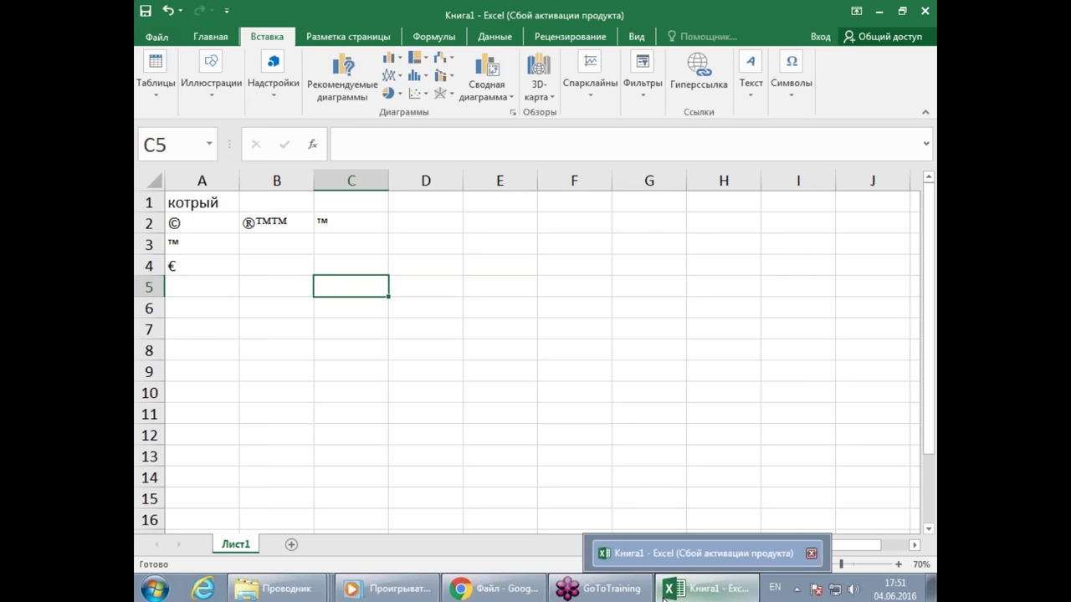
click(629, 408)
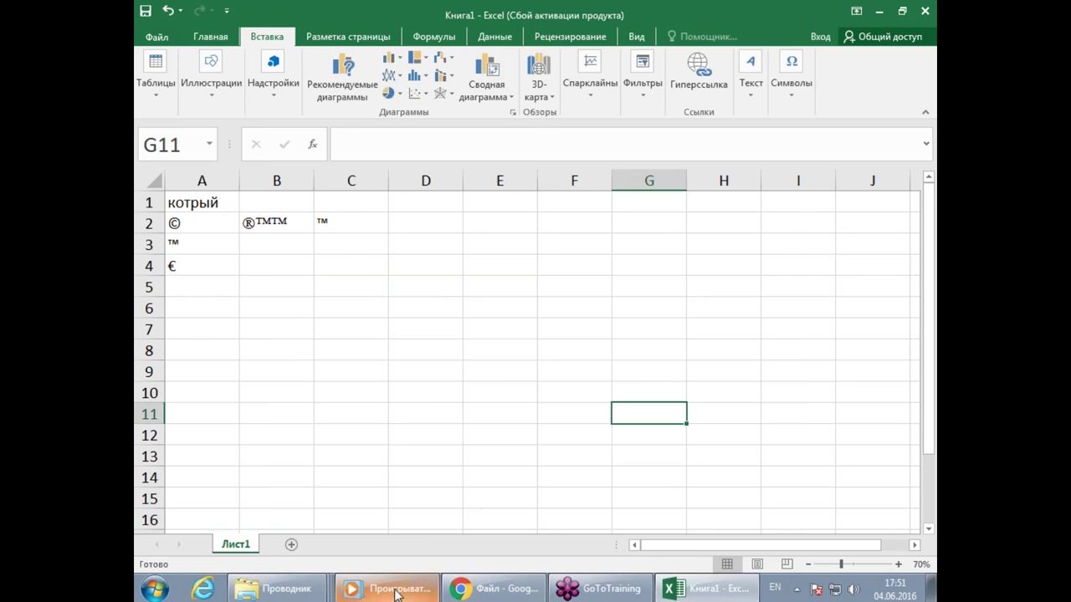
Step: Open the seminar presentation from the Explorer jump list and dismiss the Office activation notice
right_click(294, 592)
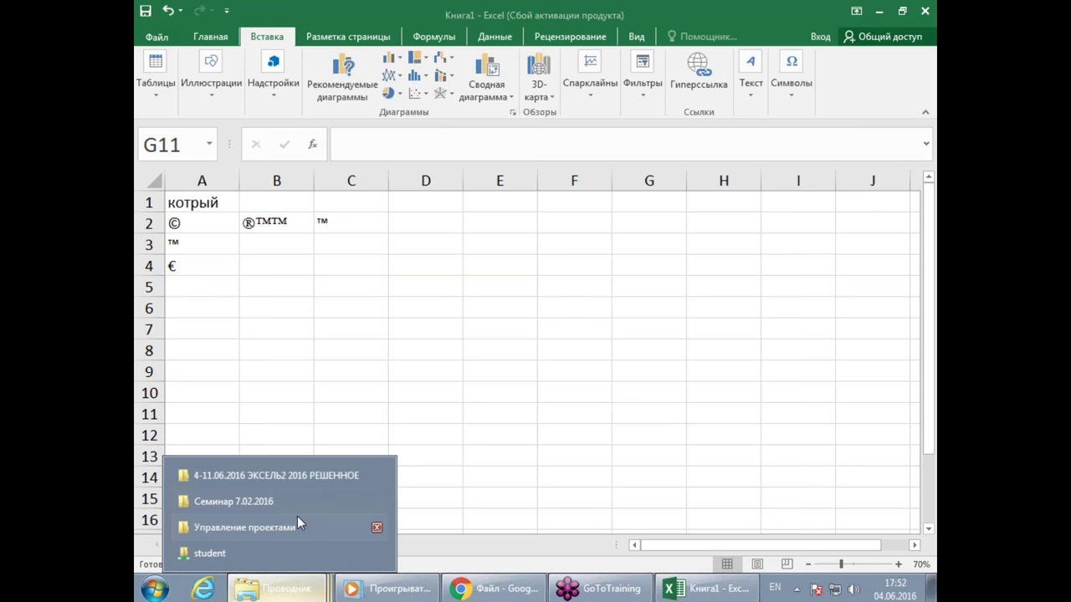
click(521, 497)
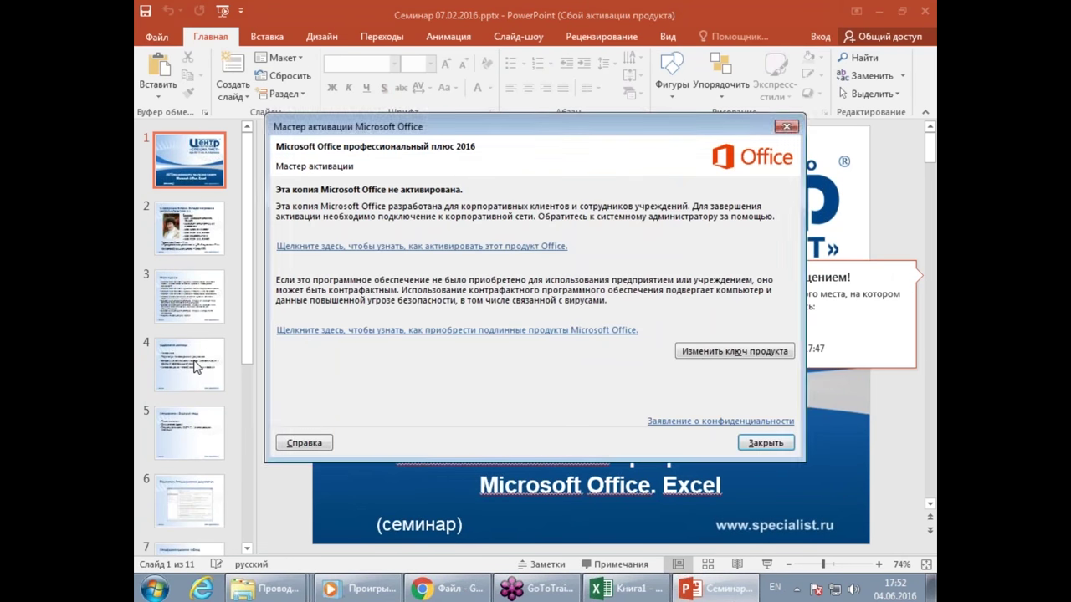
click(785, 130)
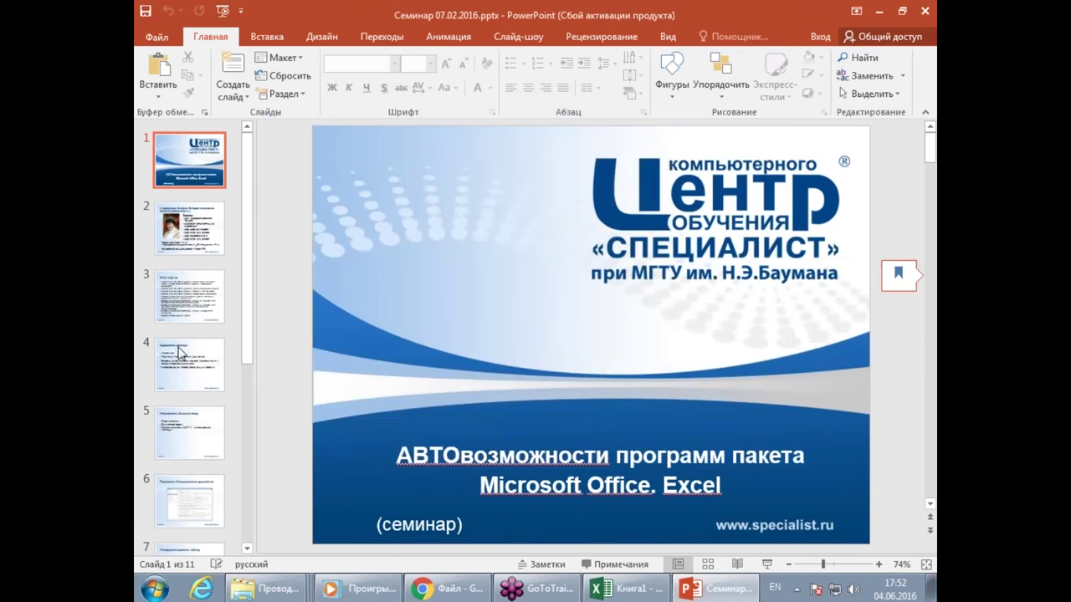
Step: Go to slide 5, highlight the bullet 'Длинные слова (фразы)', and return to Excel
click(199, 375)
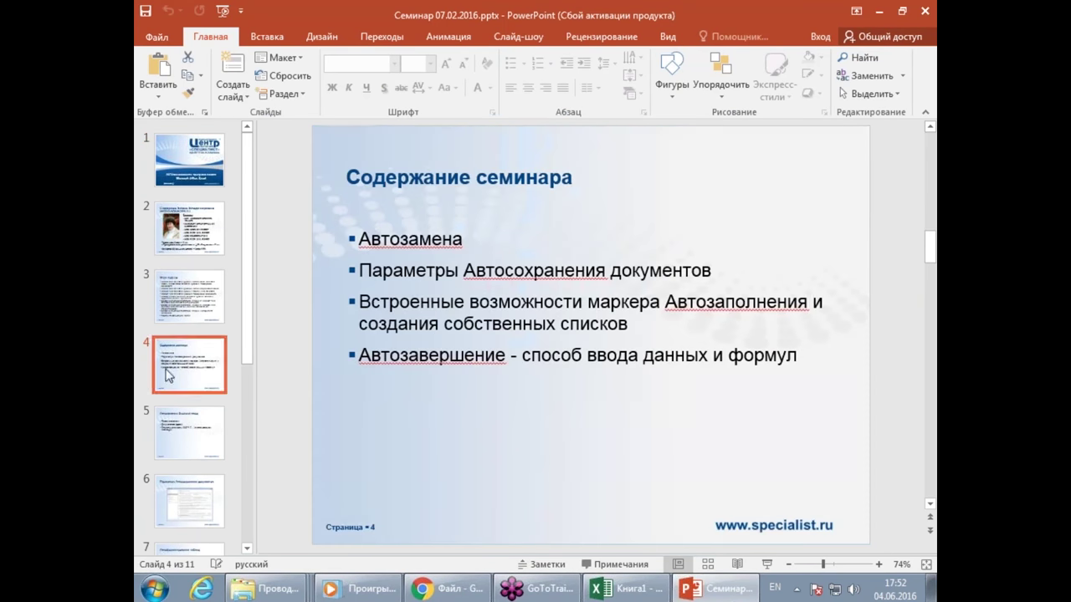
click(191, 448)
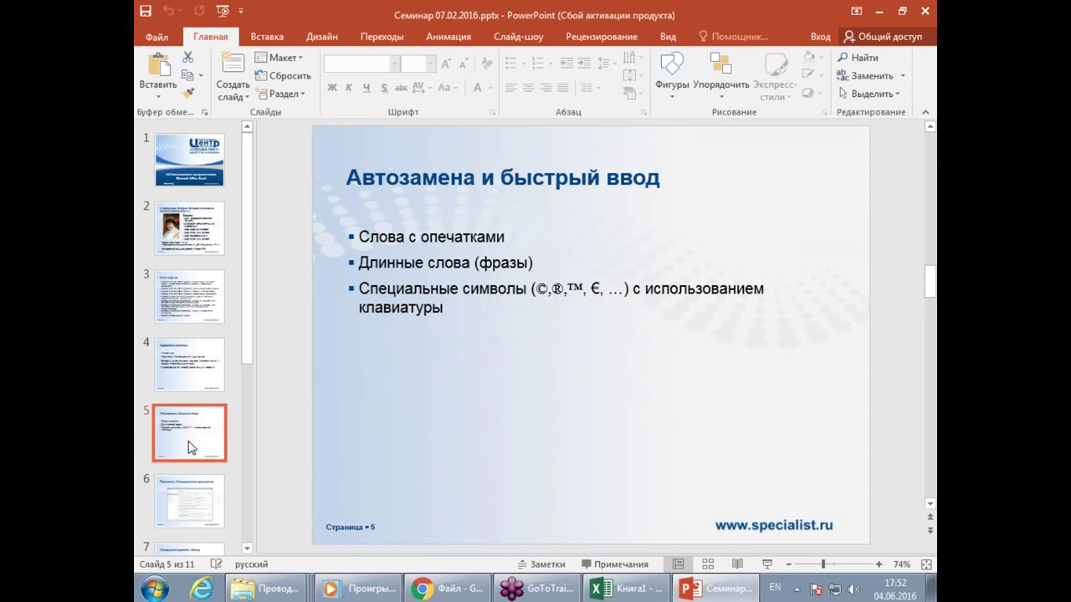
click(361, 262)
shift+click(546, 262)
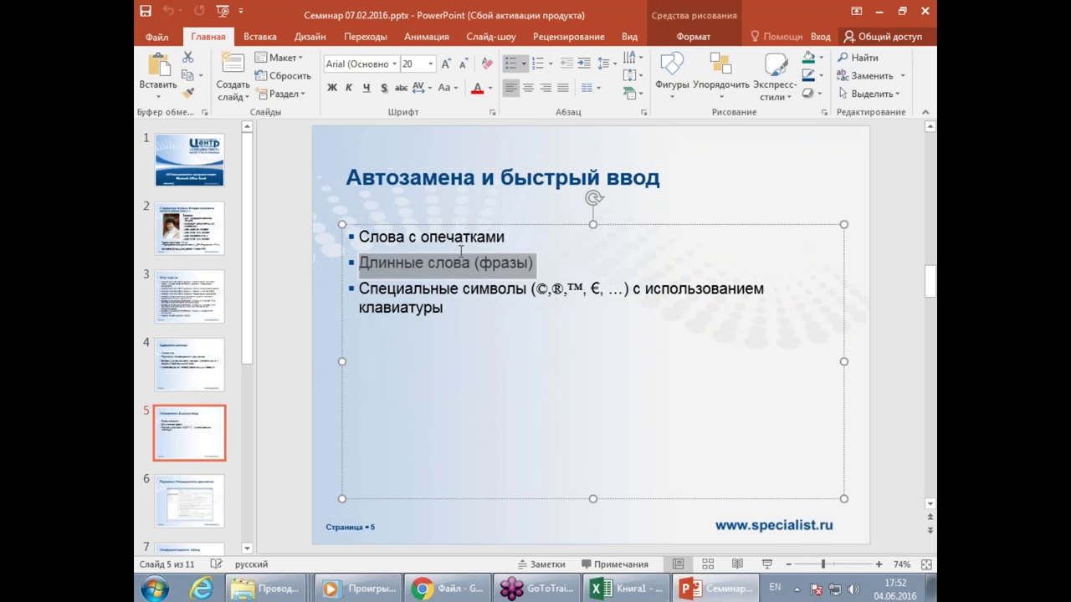
click(879, 11)
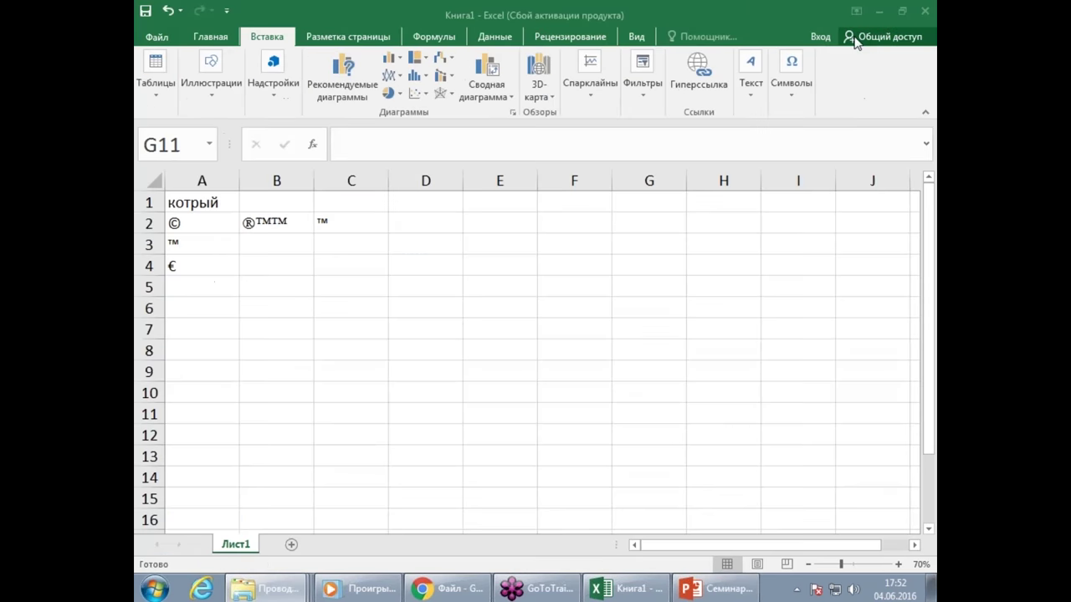
Step: Enter ig iogut, ire and i in A6–A8, overriding AutoComplete in A7 and cancelling the entry in A9
click(206, 307)
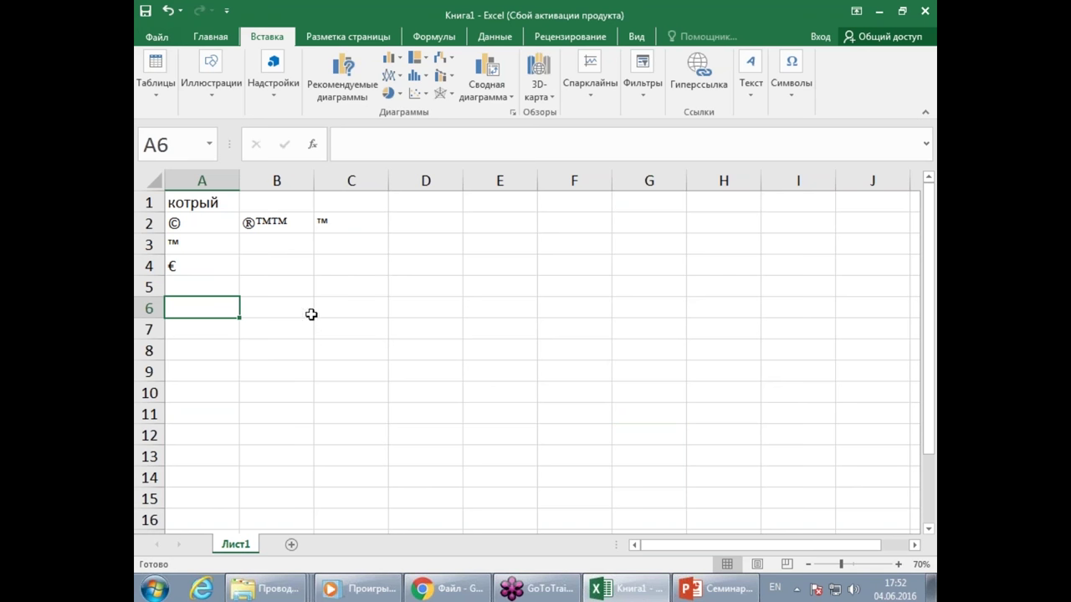
text(ig iogut)
key(Return)
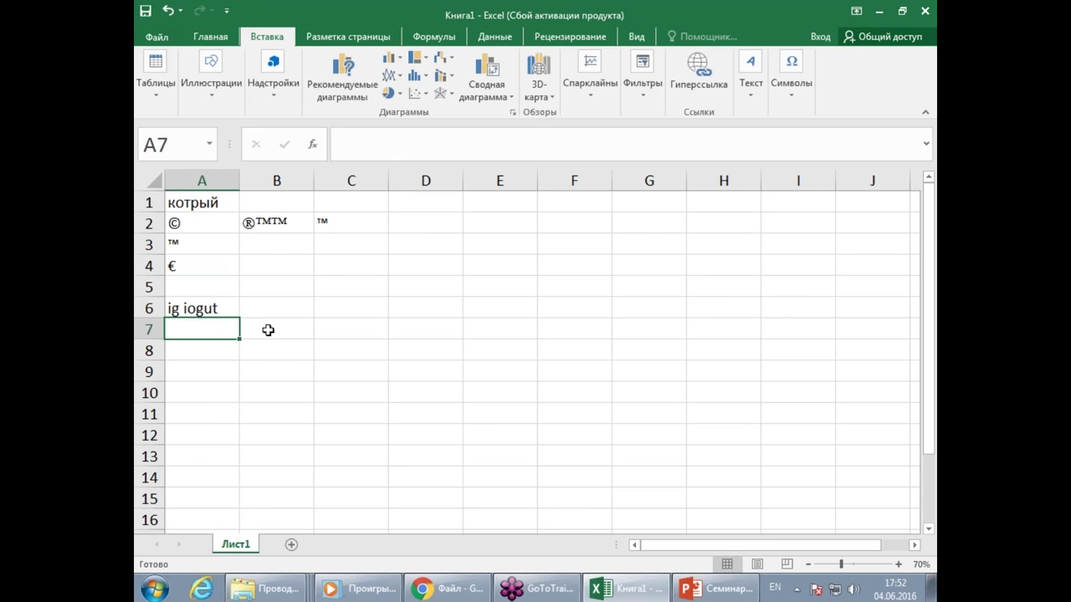
text(ig iogut)
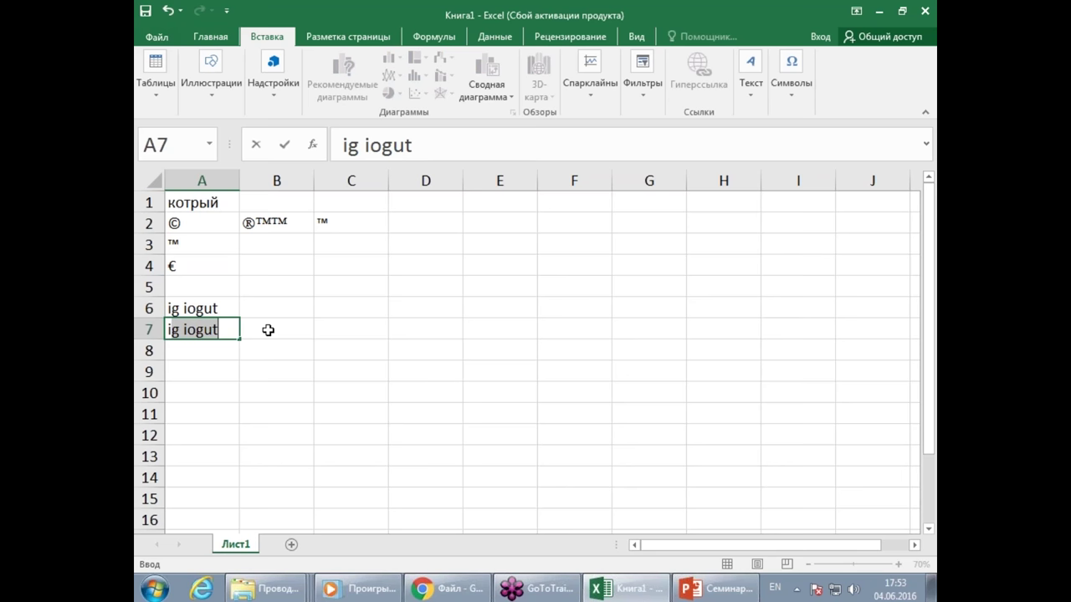
key(BackSpace)
text(re)
key(Return)
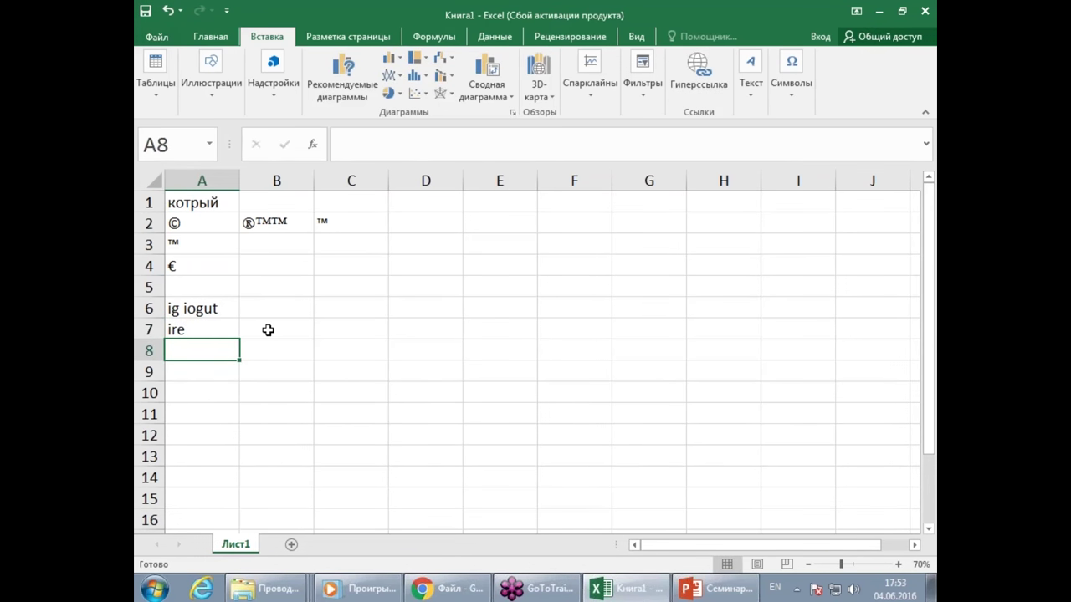
text(i)
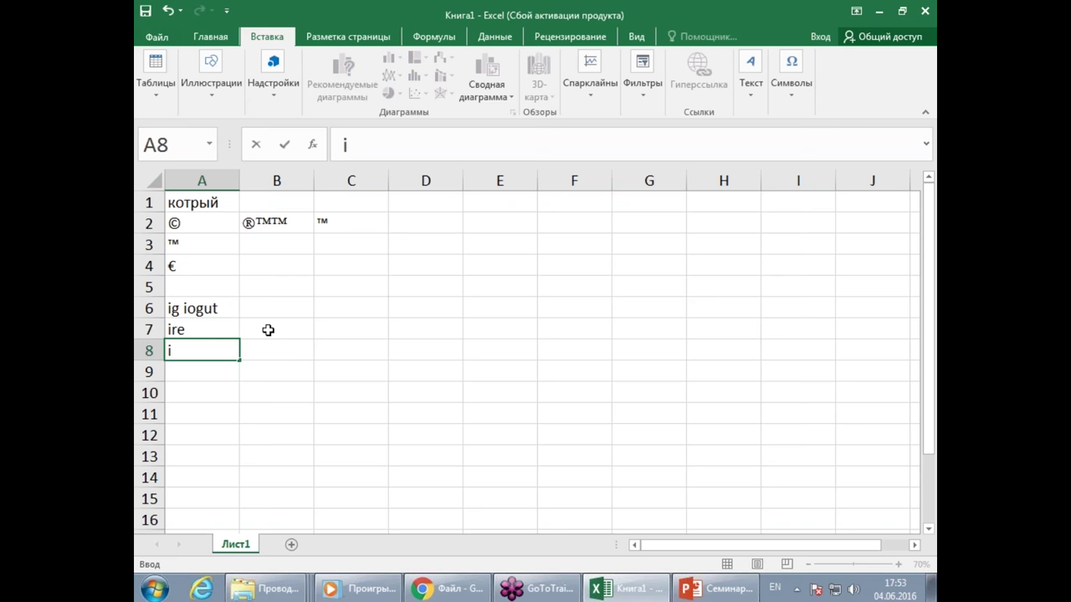
key(Return)
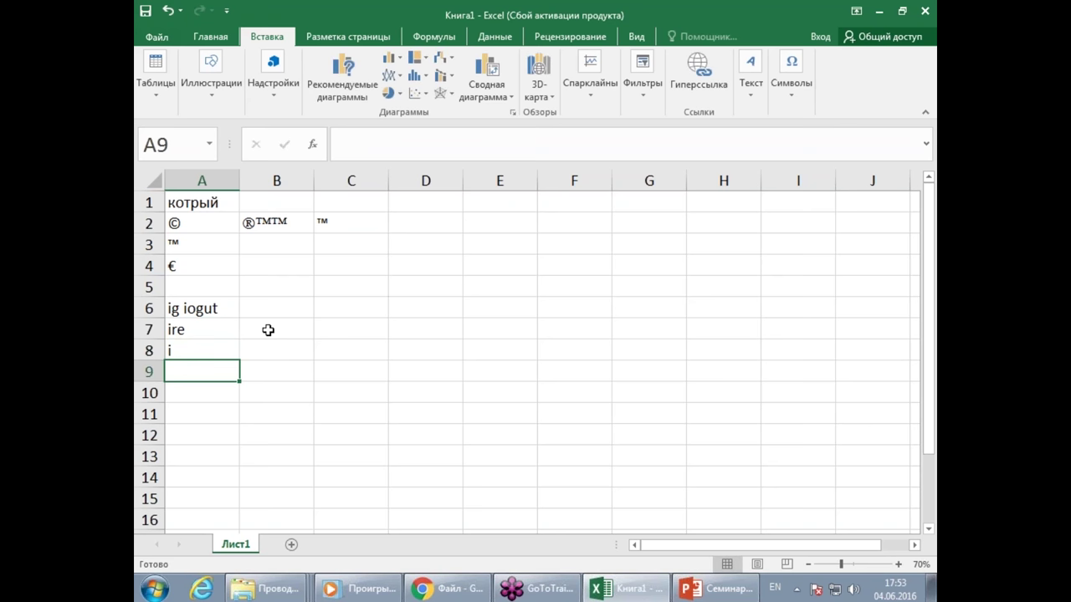
text(i)
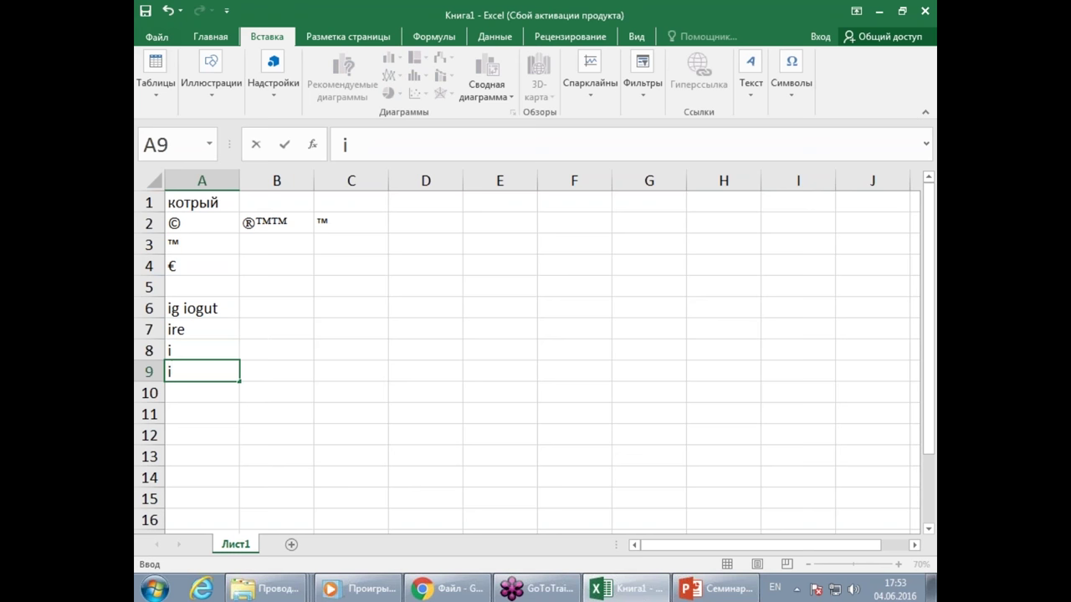
key(Escape)
right_click(188, 376)
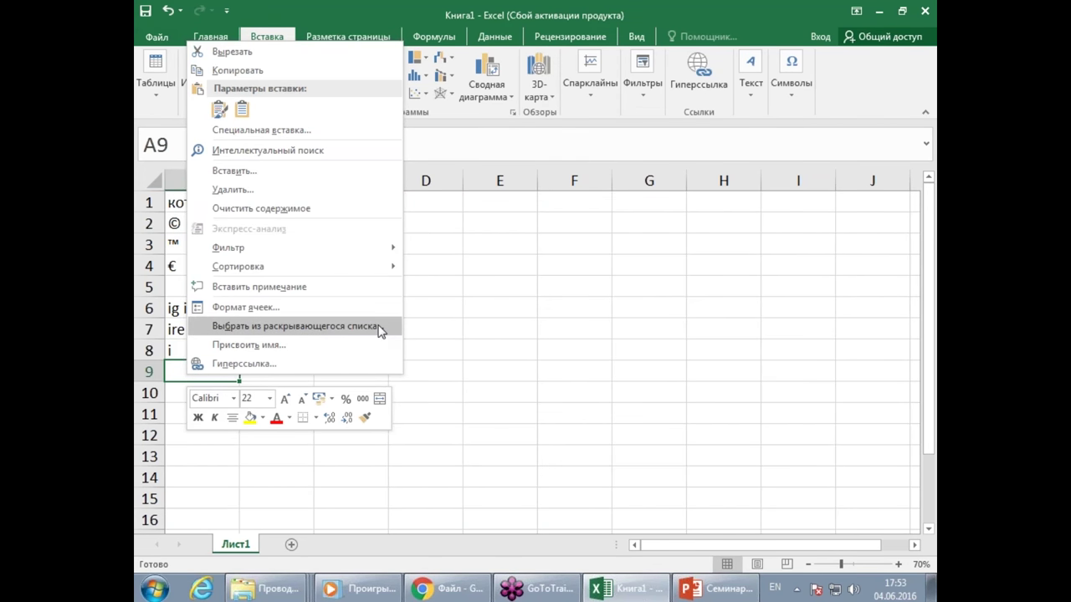
click(335, 329)
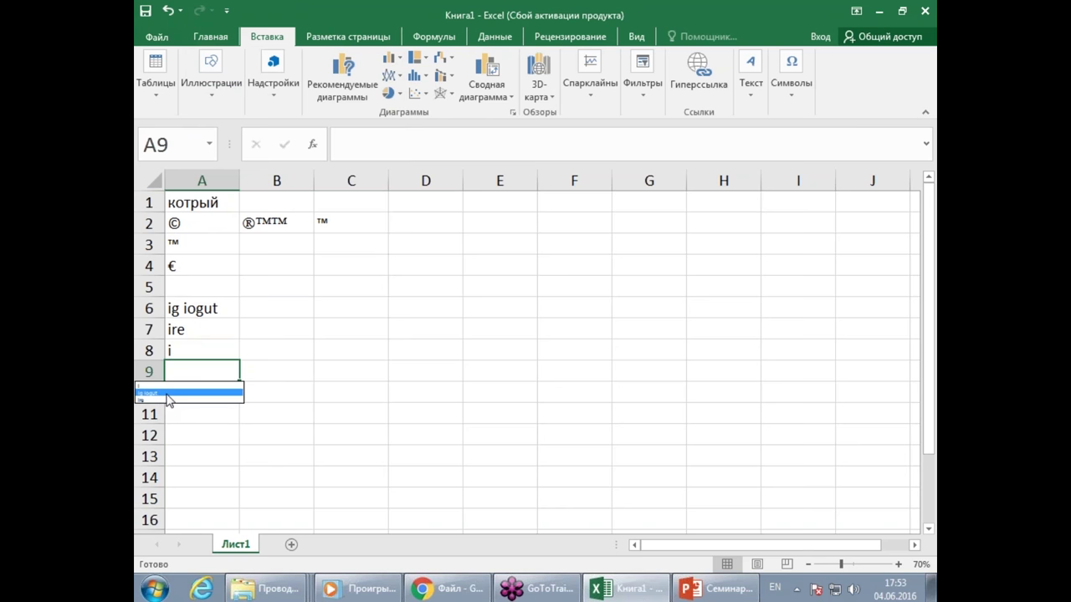
click(164, 393)
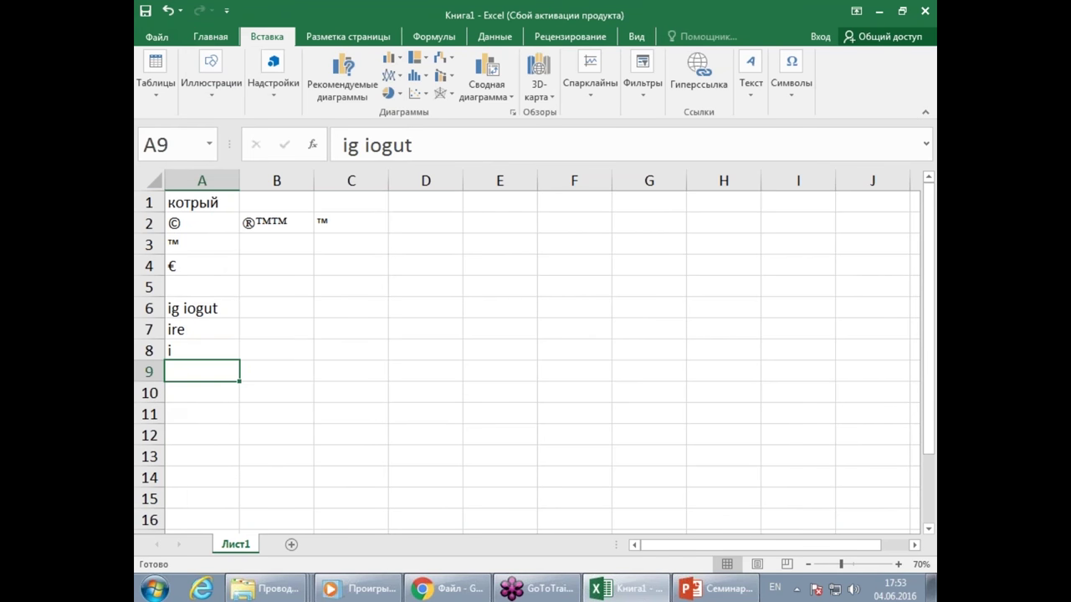
right_click(205, 397)
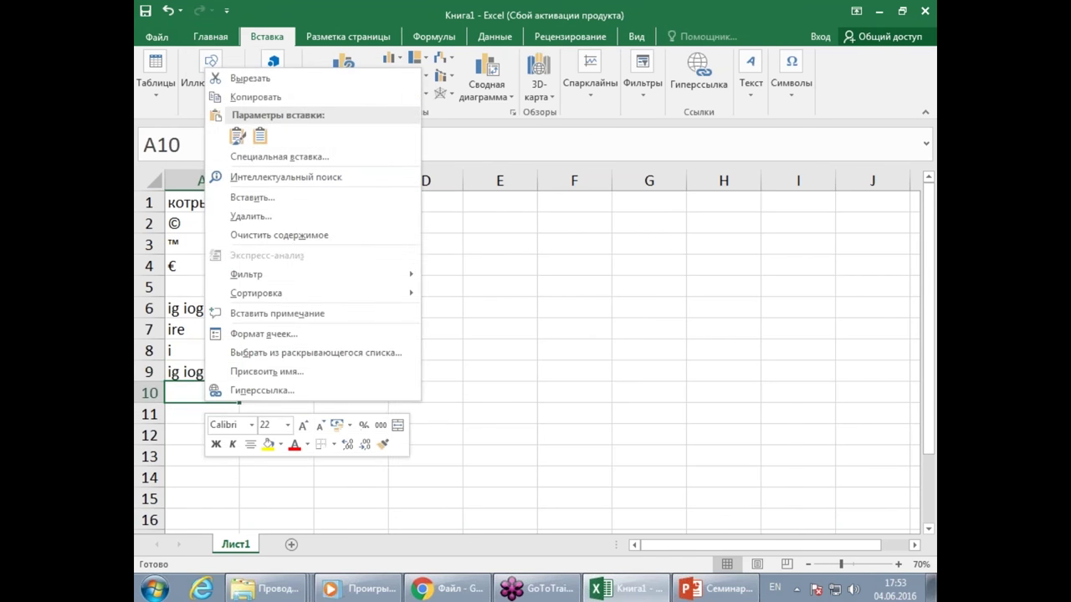
click(267, 356)
click(150, 421)
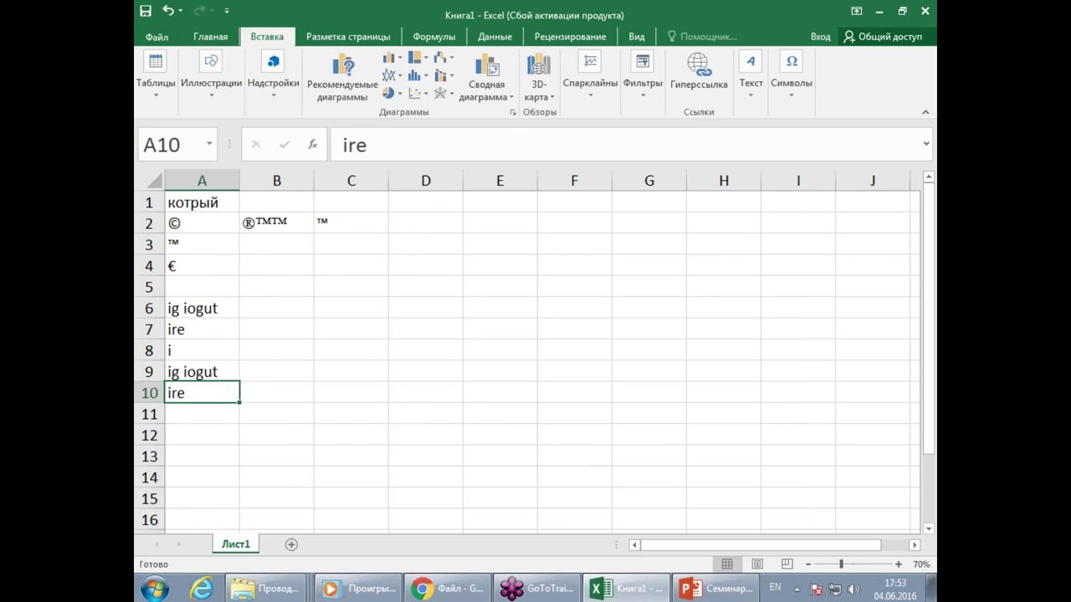
right_click(202, 413)
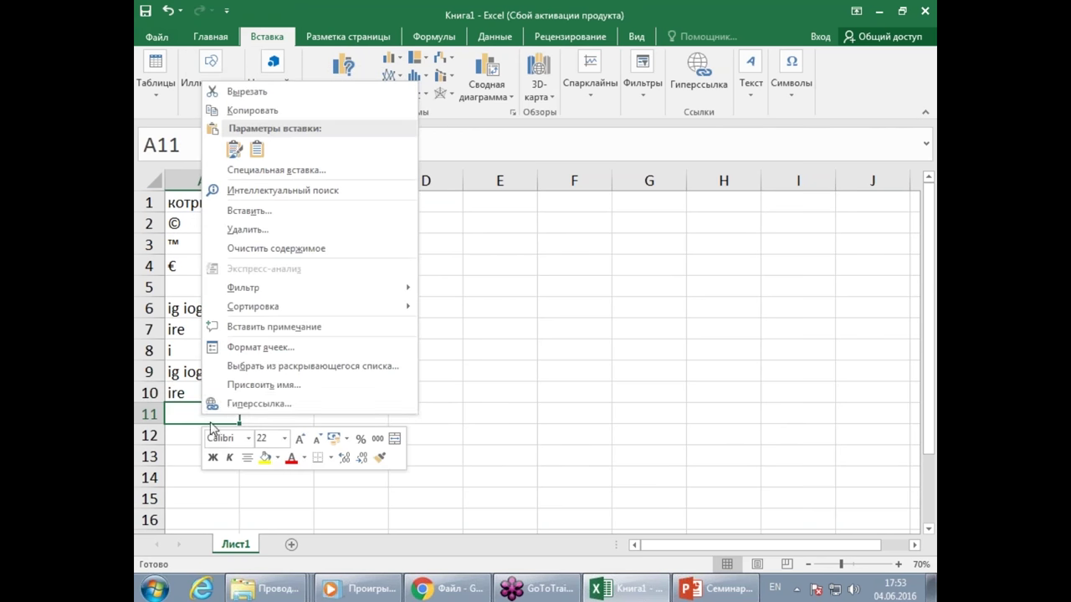
click(249, 367)
click(144, 434)
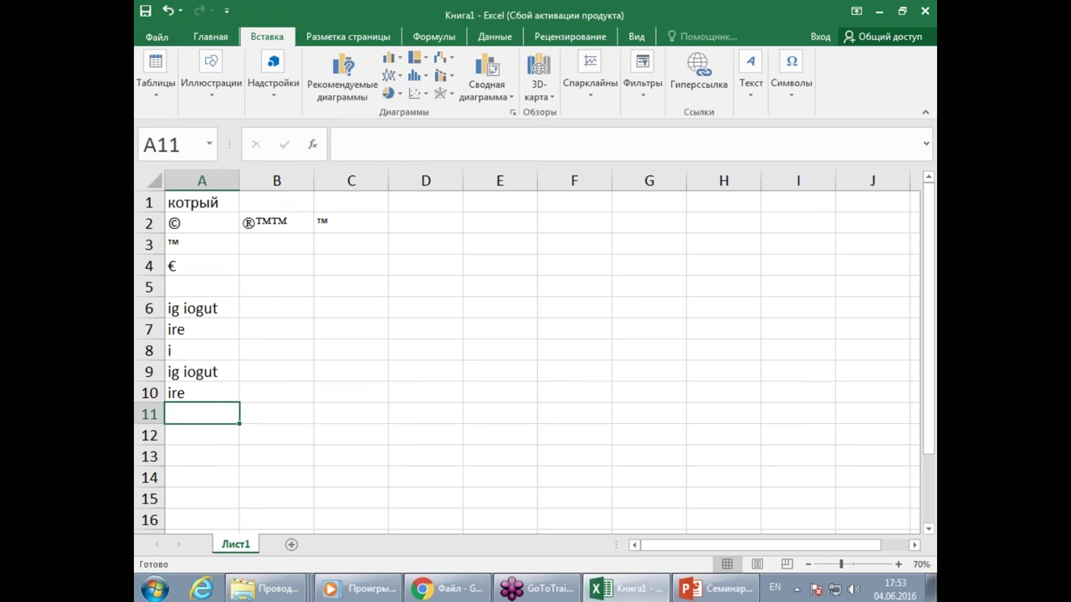
click(210, 432)
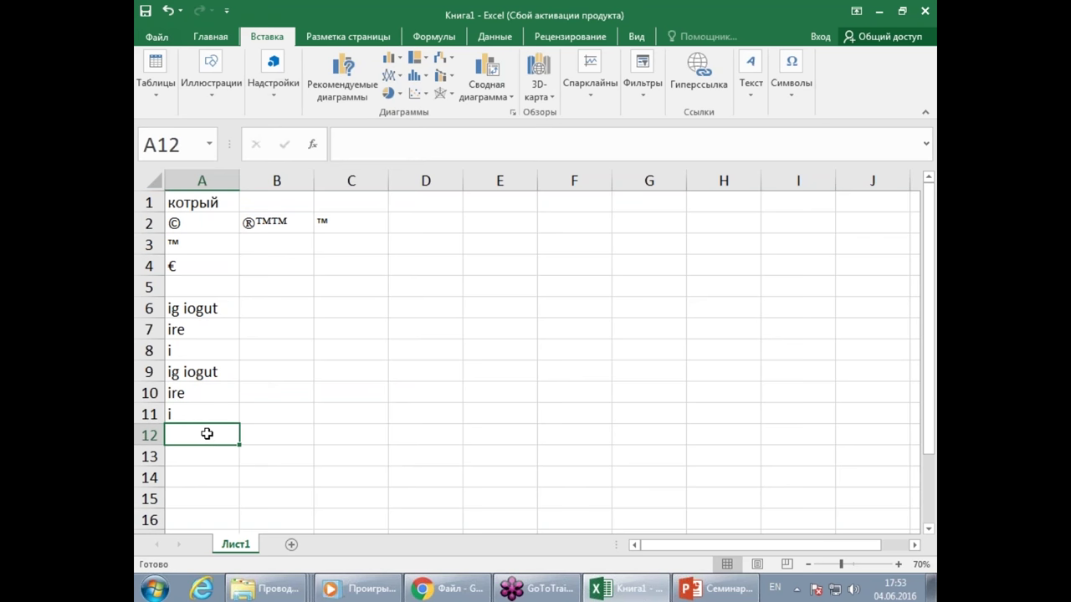
click(206, 460)
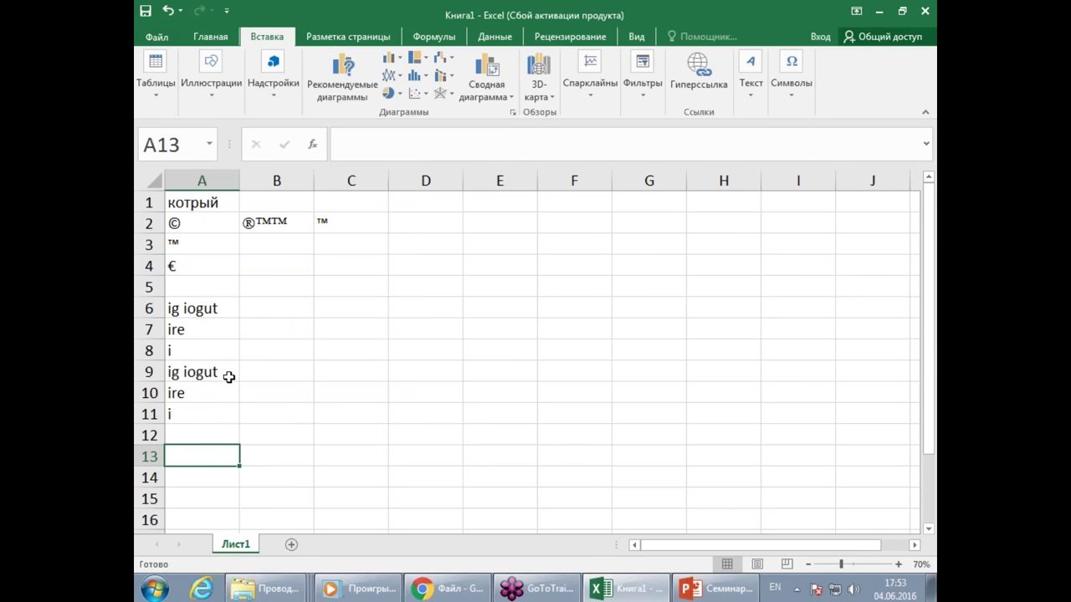
scroll(226, 370, down, 1)
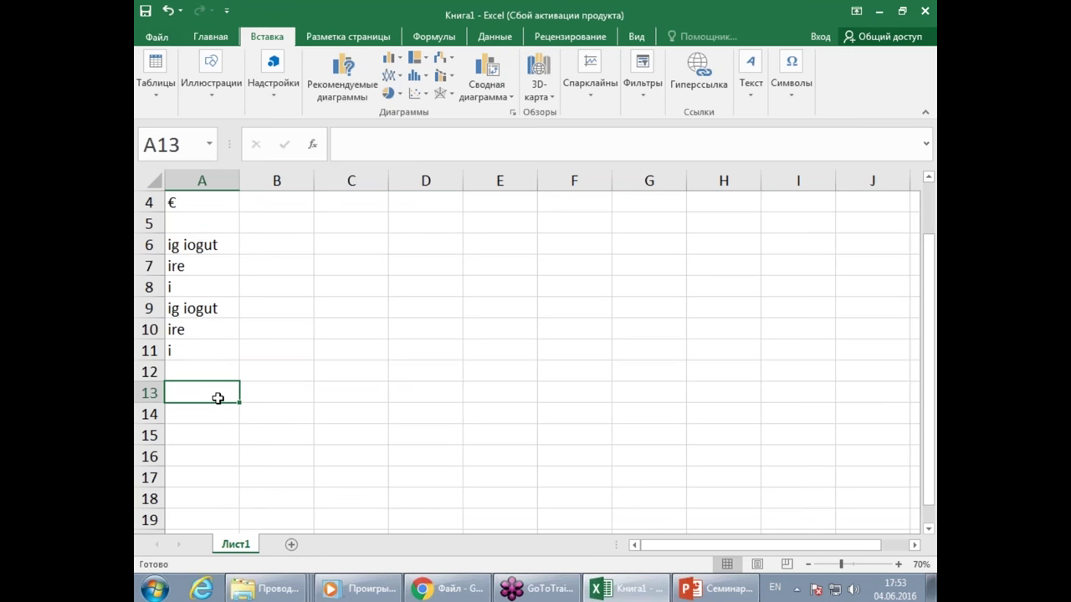
Step: Open the AutoCorrect options via File > Параметры > Правописание
click(154, 37)
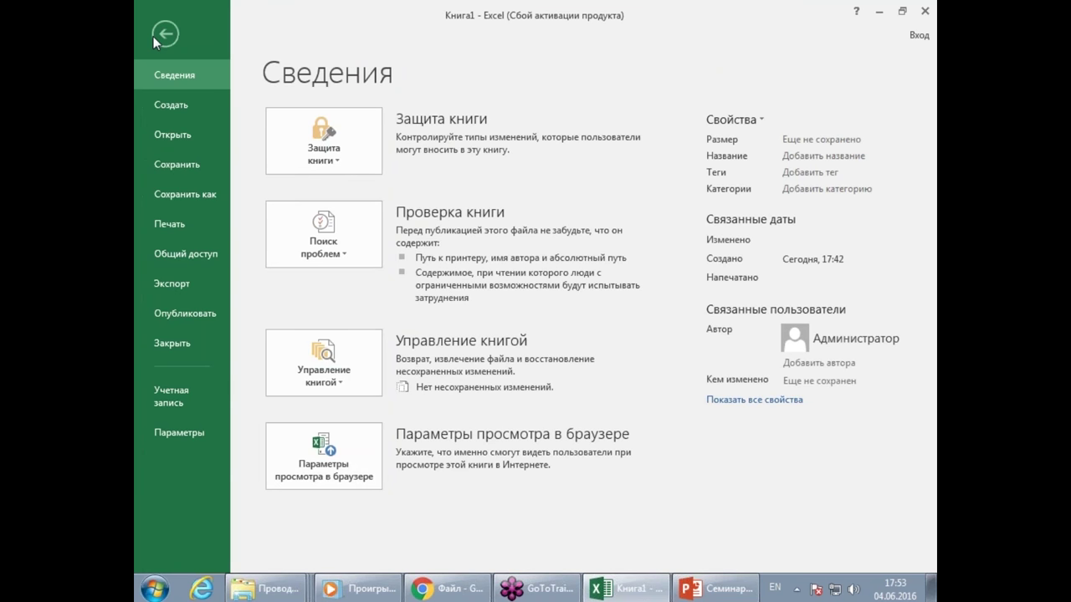
click(188, 432)
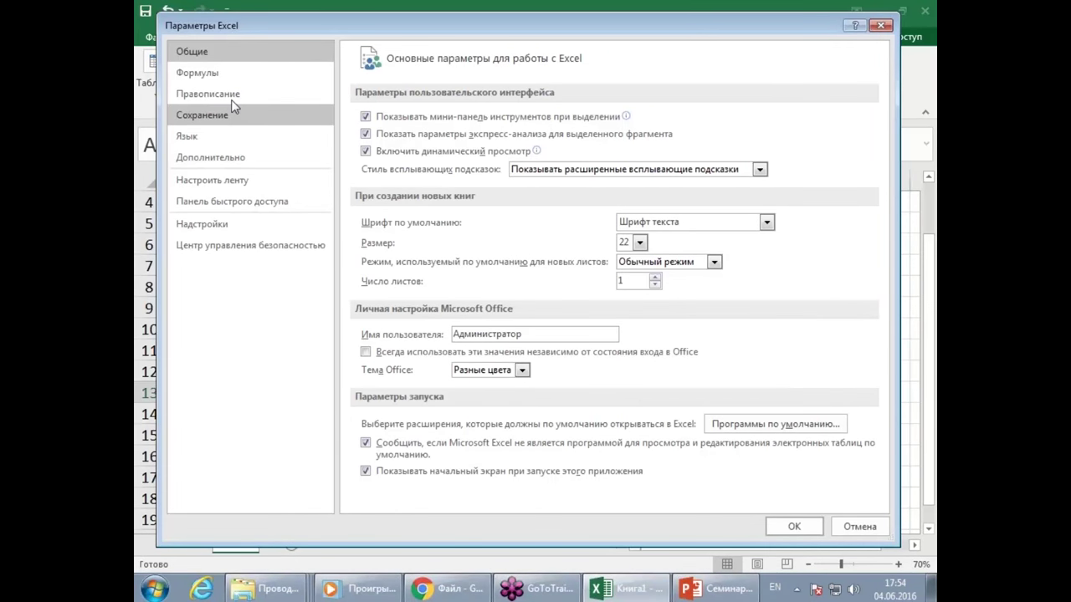
click(238, 97)
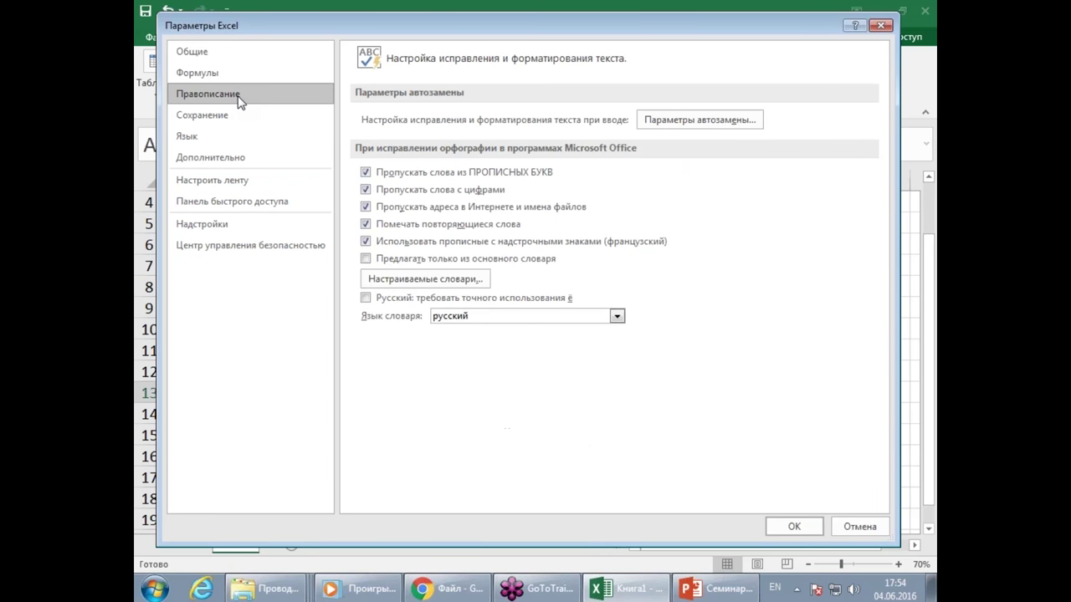
click(679, 122)
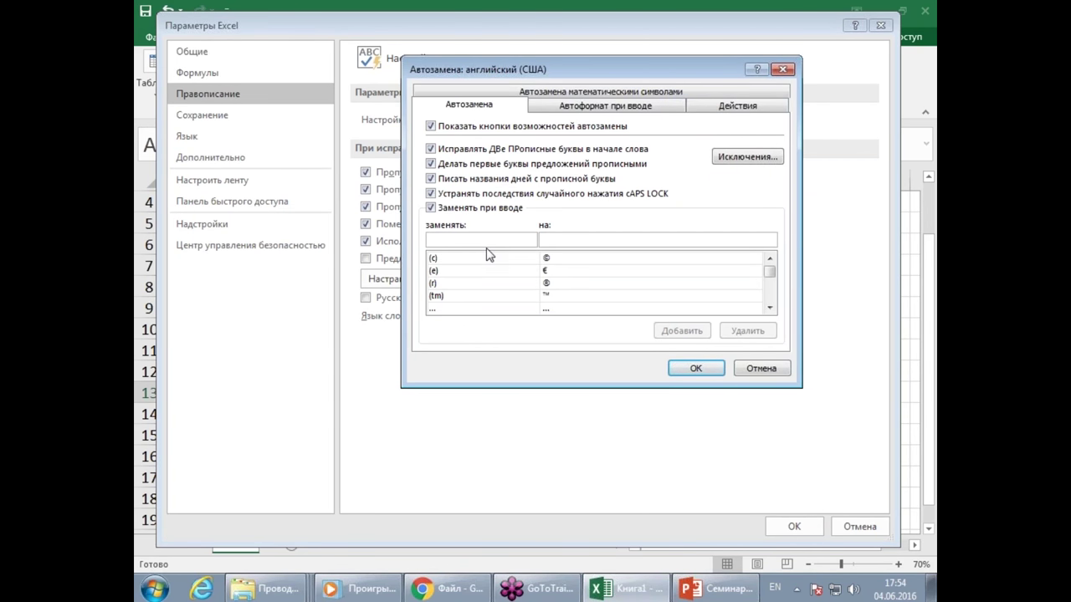
Step: Add the AutoCorrect rule ЦКО → ЦКО "Специалист" при МГТУ им. Н.Э. Баумана and confirm with OK
text(WRJ)
key(BackSpace)
key(BackSpace)
key(BackSpace)
key(alt+shift)
text(ЦКО)
click(593, 241)
text(ЦКО)
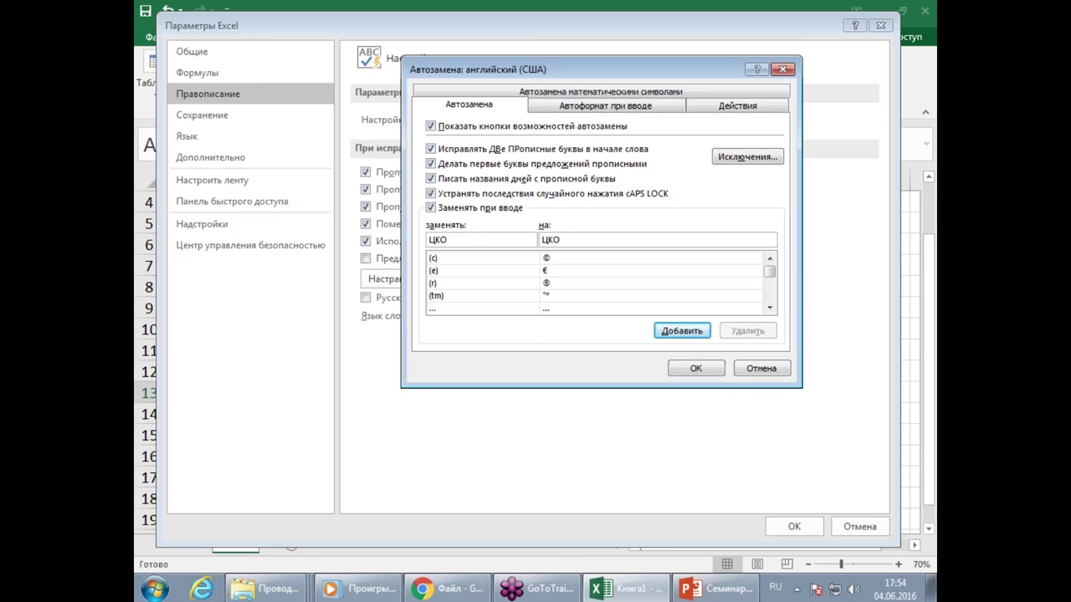
text( ")
text(Спе)
text(циал)
text(ист" при МГТУ )
text(им. )
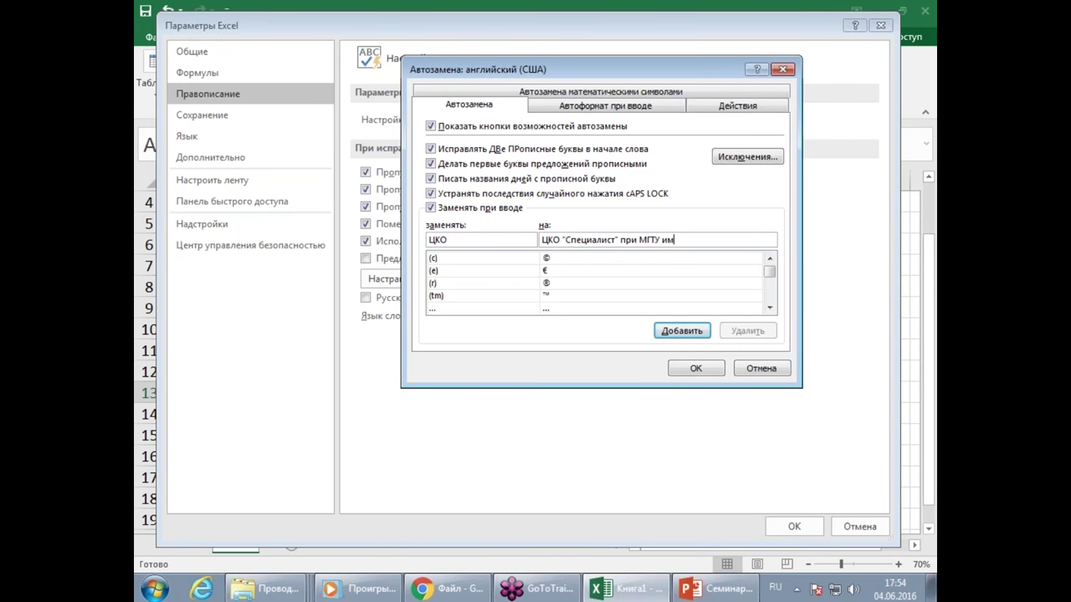
text(Н.)
text(Э.)
text( Баумана)
click(681, 332)
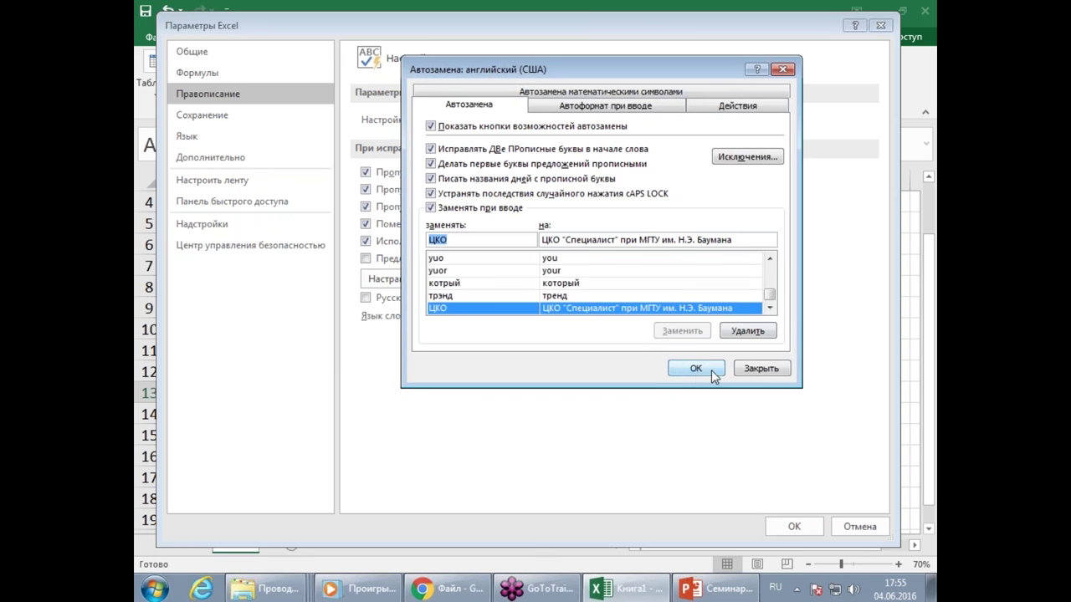
click(697, 371)
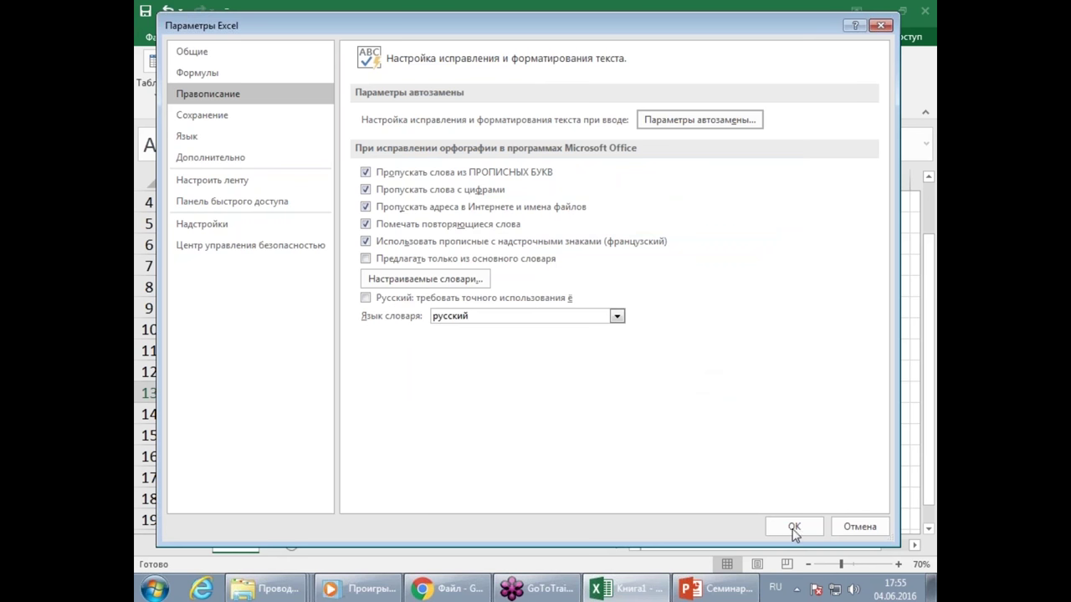
Step: Close the Options window and enter ЦКО in C5 so it expands to the full name
click(794, 528)
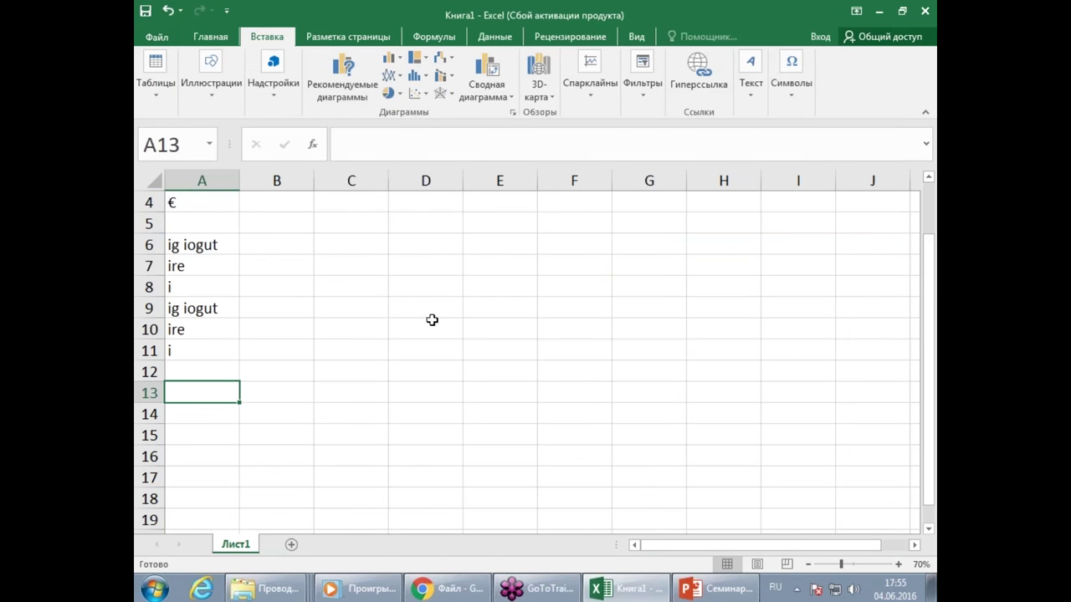
click(355, 227)
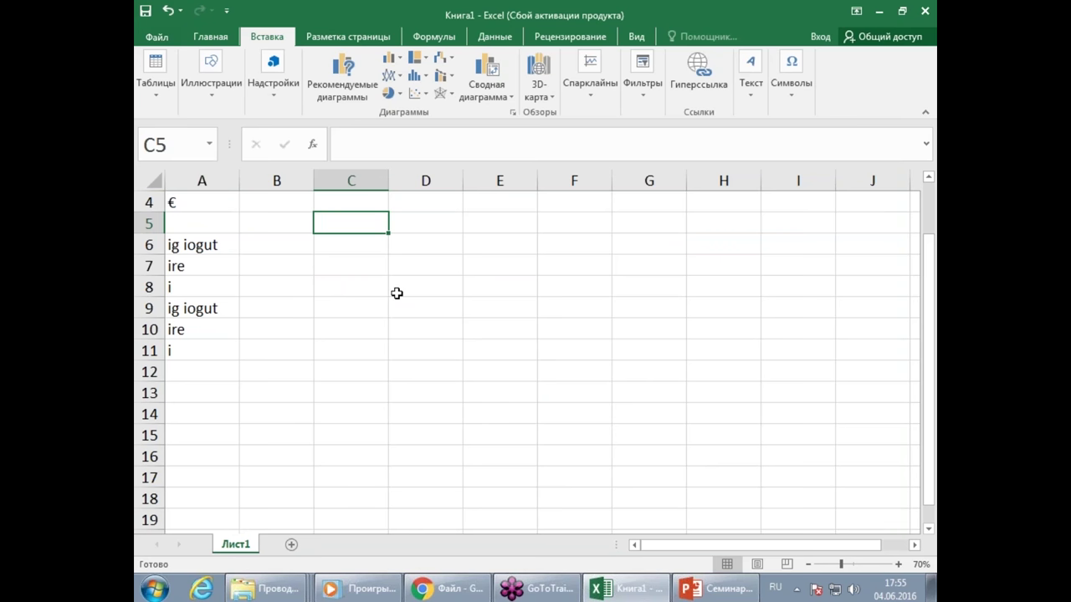
text(ЦКО)
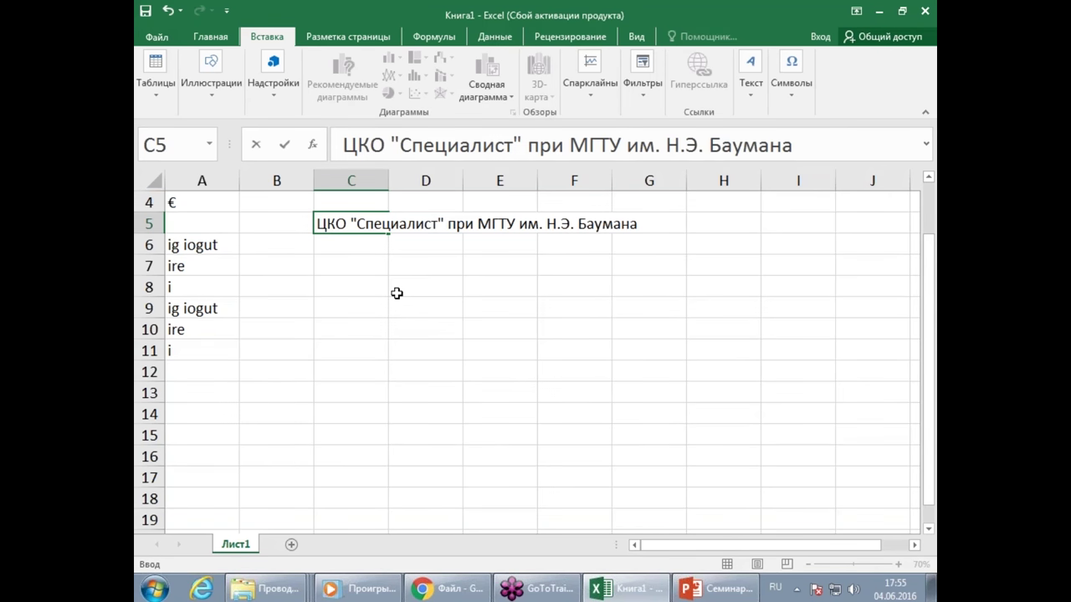
key(Return)
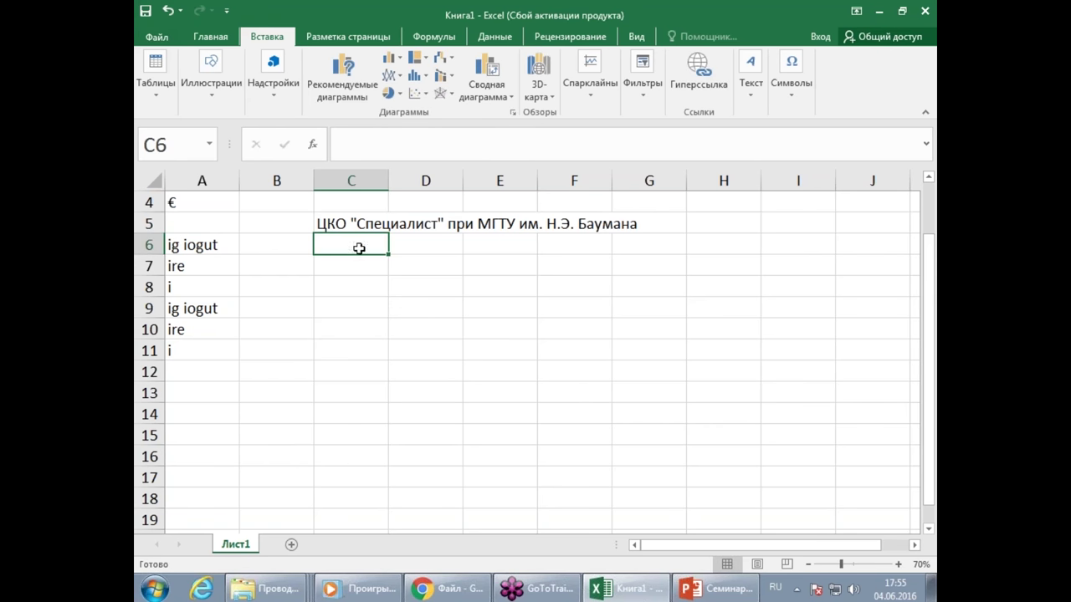
Step: On a new sheet Лист2, enter the expanded ЦКО name in C3 and start ЦК in C4
click(292, 544)
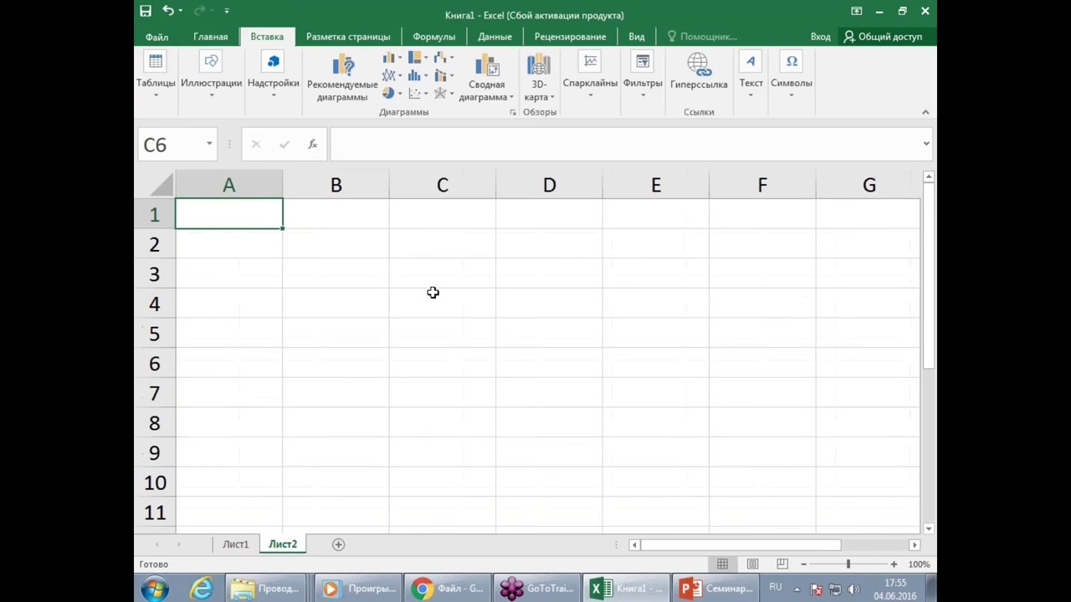
click(406, 266)
text(ЦКО "Специалист" при МГТУ им. Н.Э. Баумана)
key(Return)
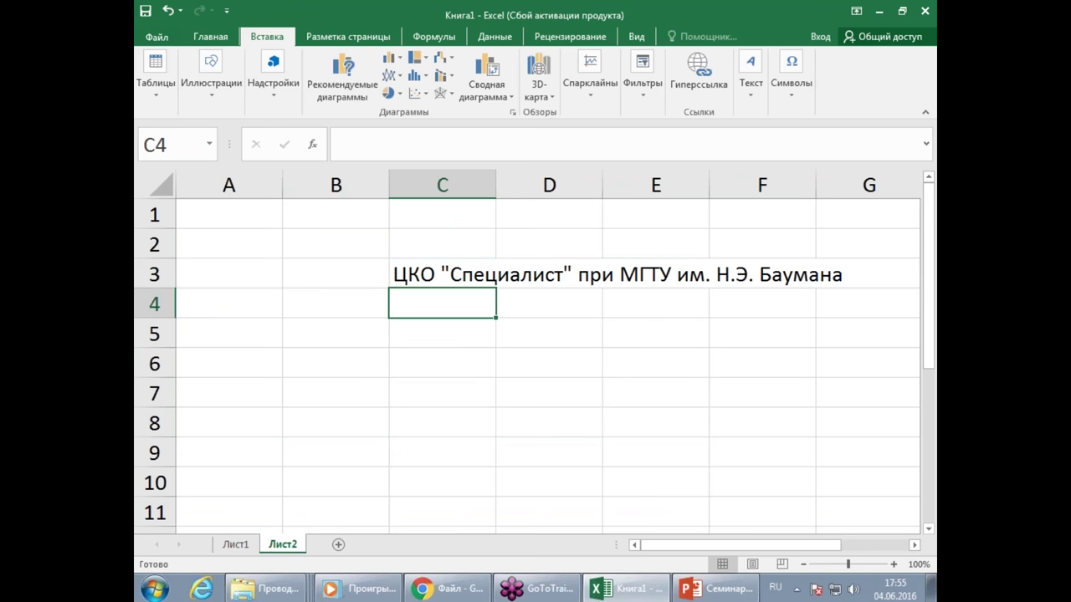
text(ЦК)
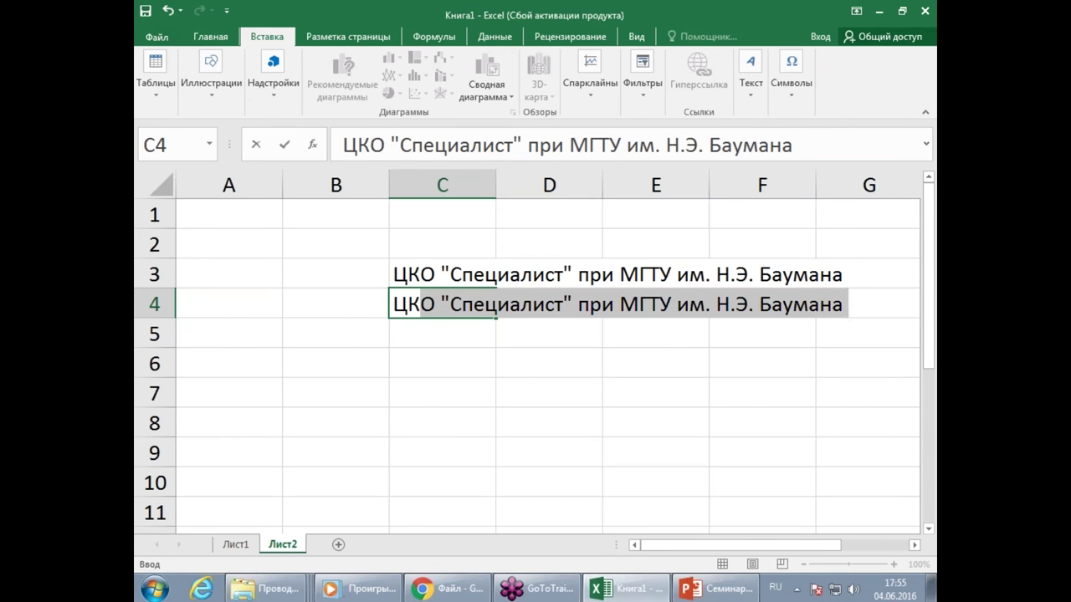
Step: Accept the AutoComplete text in C4, then clear C3:C4 on Лист2
key(Return)
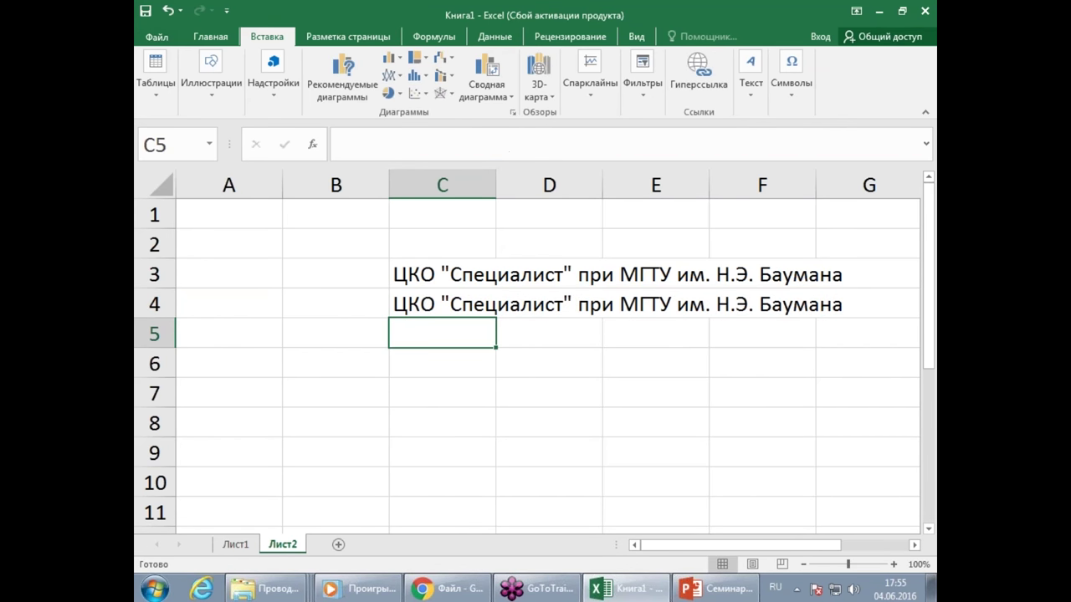
drag(407, 275, 416, 302)
key(Delete)
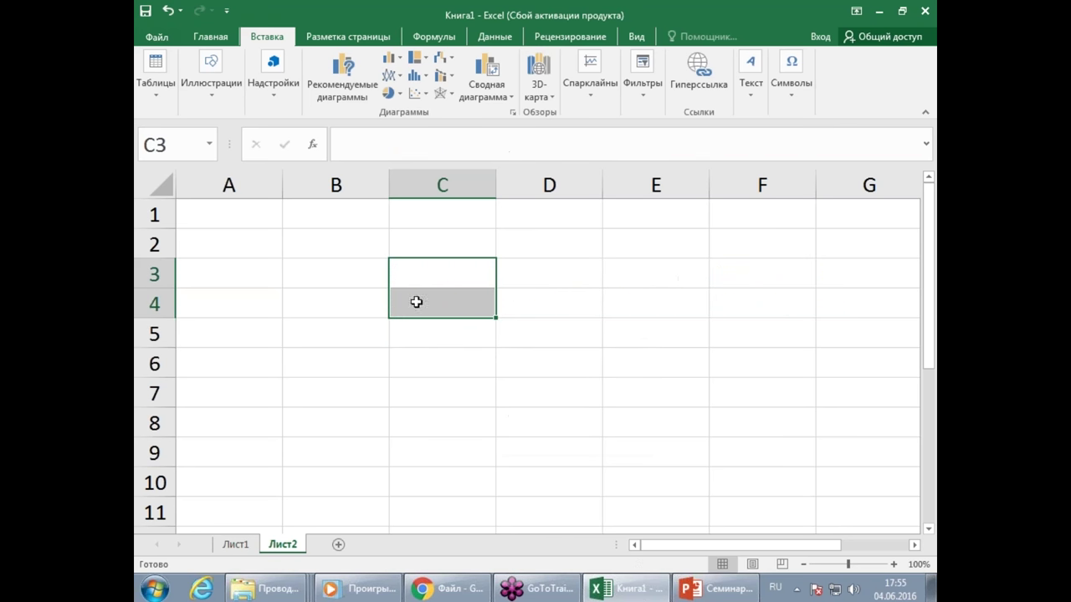
click(216, 216)
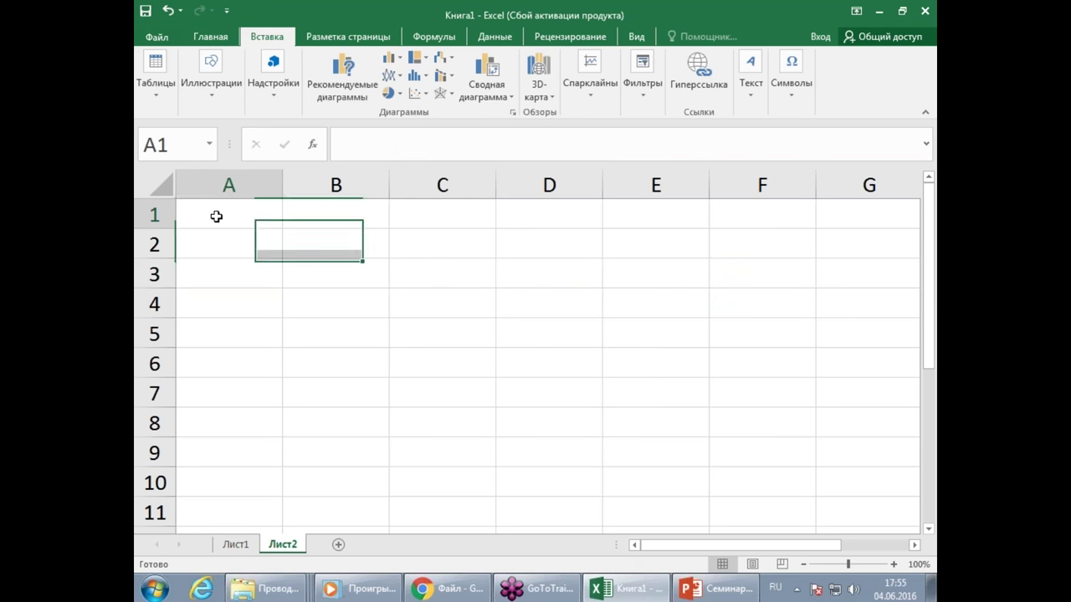
Step: Switch back to Лист1 and select cell C7
click(237, 545)
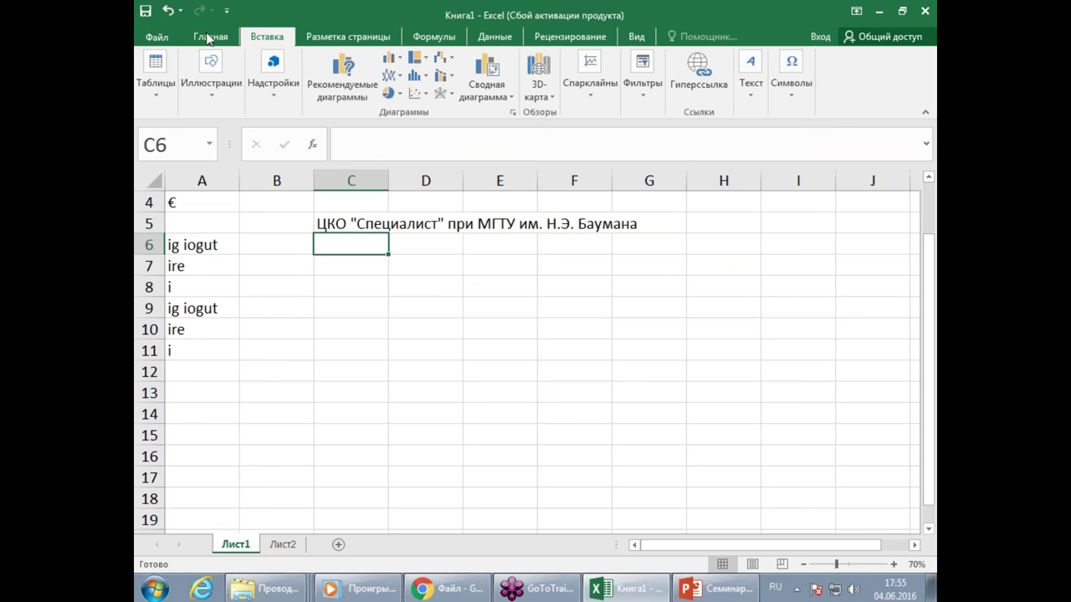
click(348, 265)
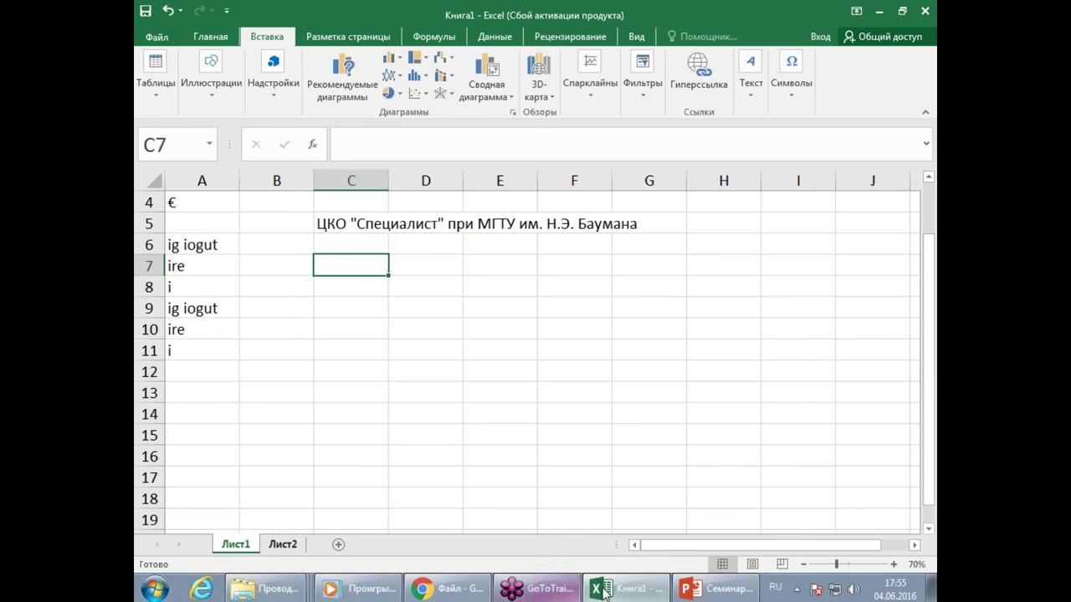
mouse_move(623, 593)
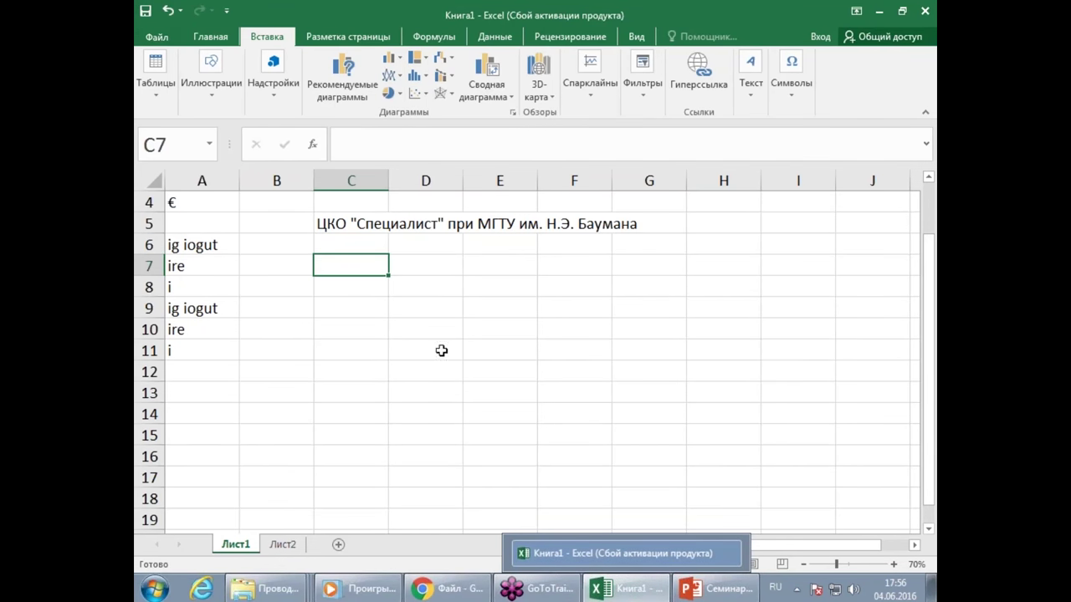
Step: In PowerPoint, go via slide 7 to slide 9 on fill-handle sequences, then return to Excel
click(702, 592)
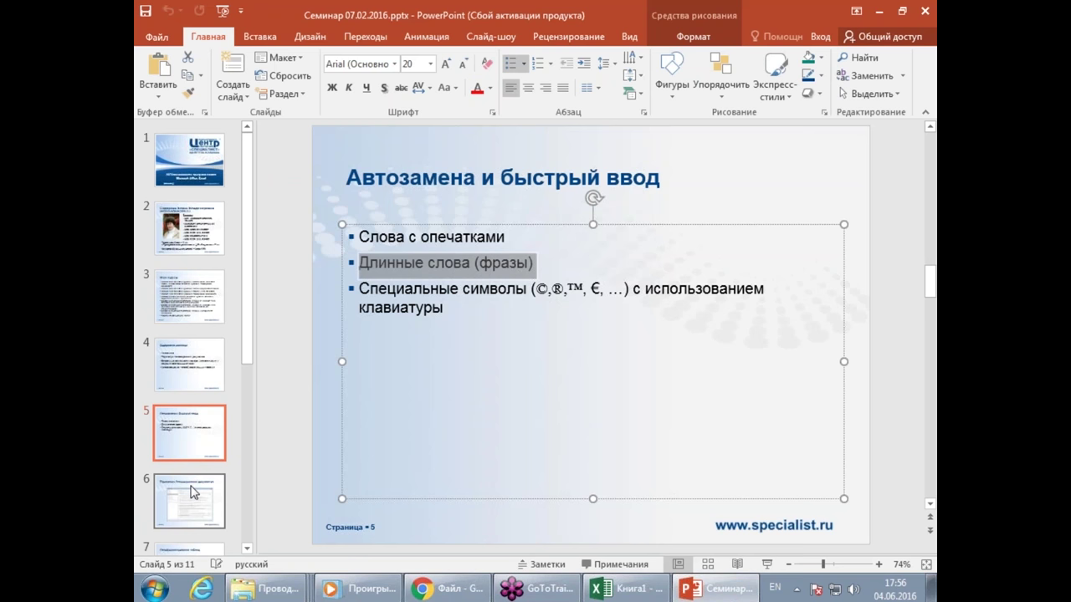
scroll(203, 292, down, 3)
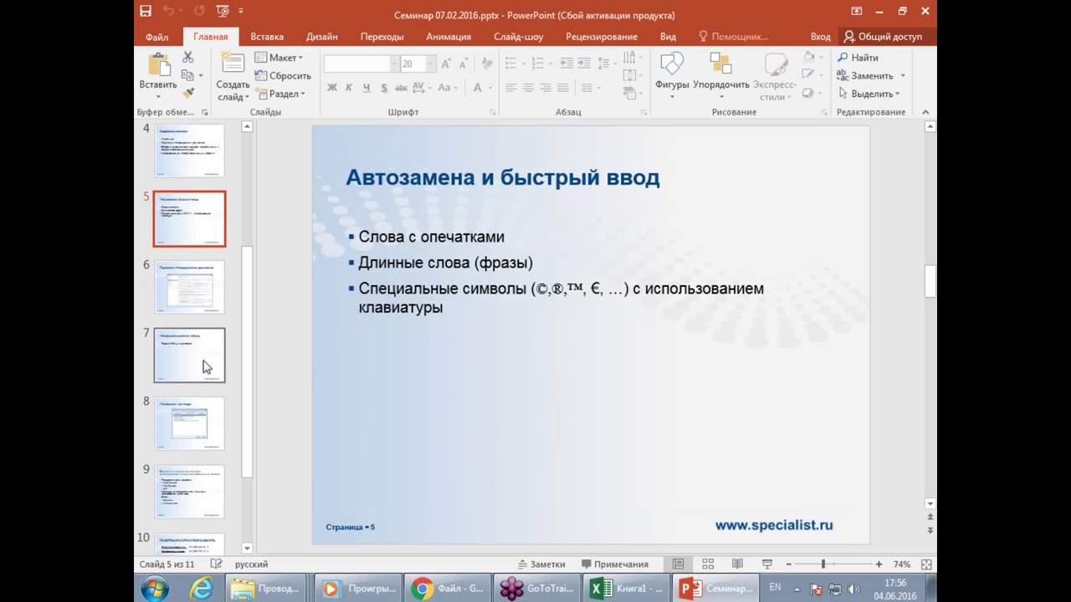
click(191, 355)
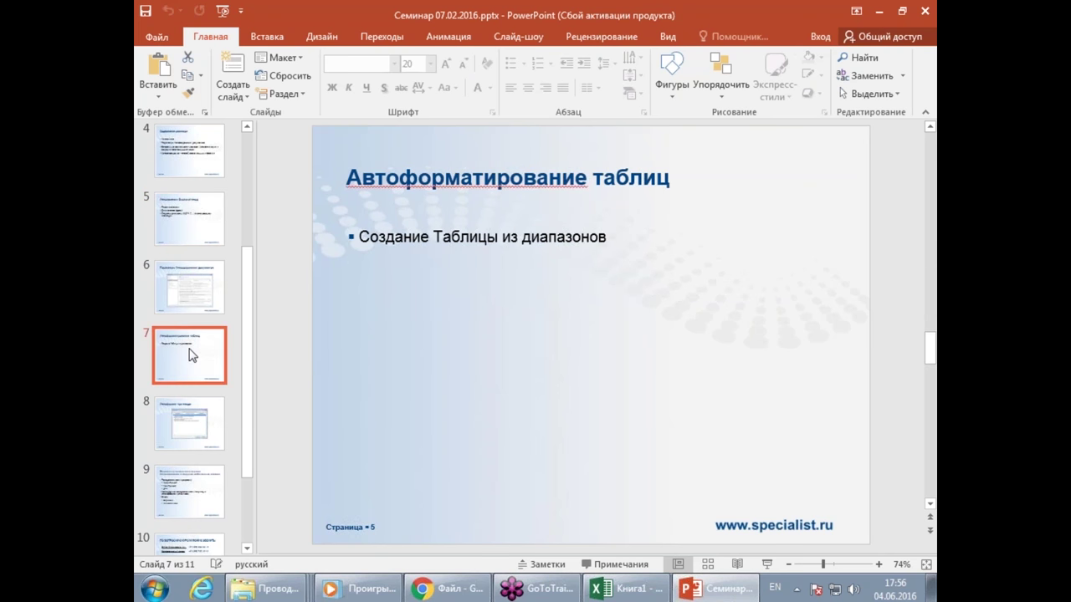
scroll(190, 460, down, 1)
click(190, 437)
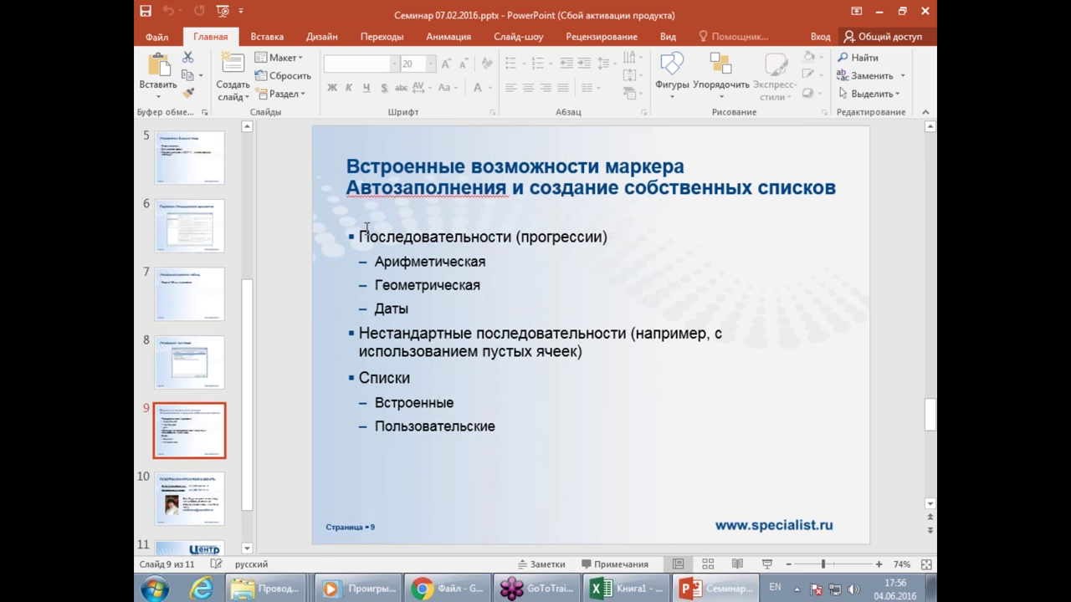
drag(361, 236, 608, 238)
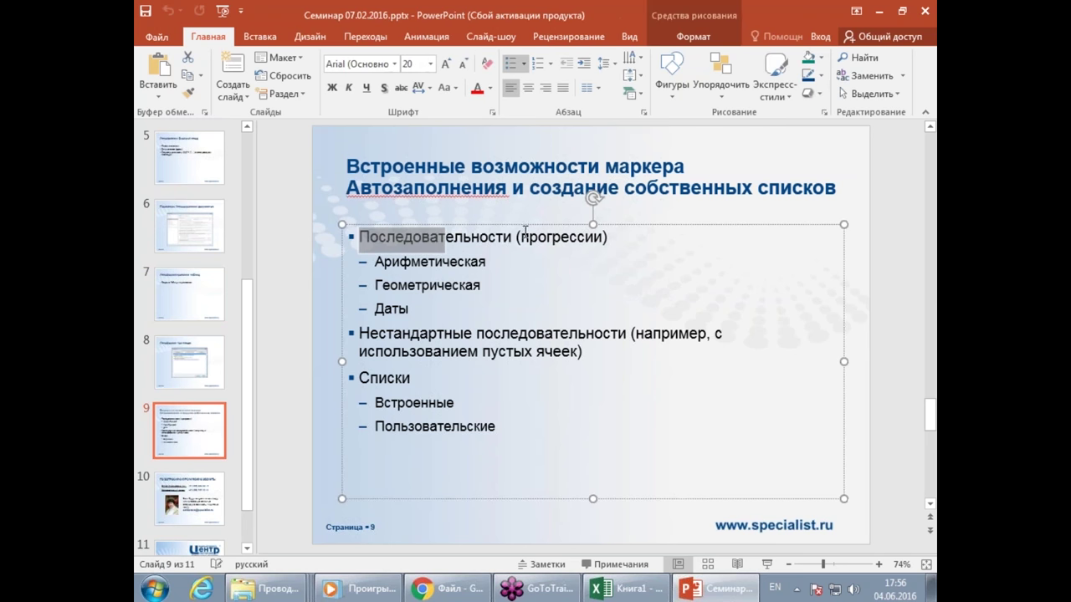
click(621, 242)
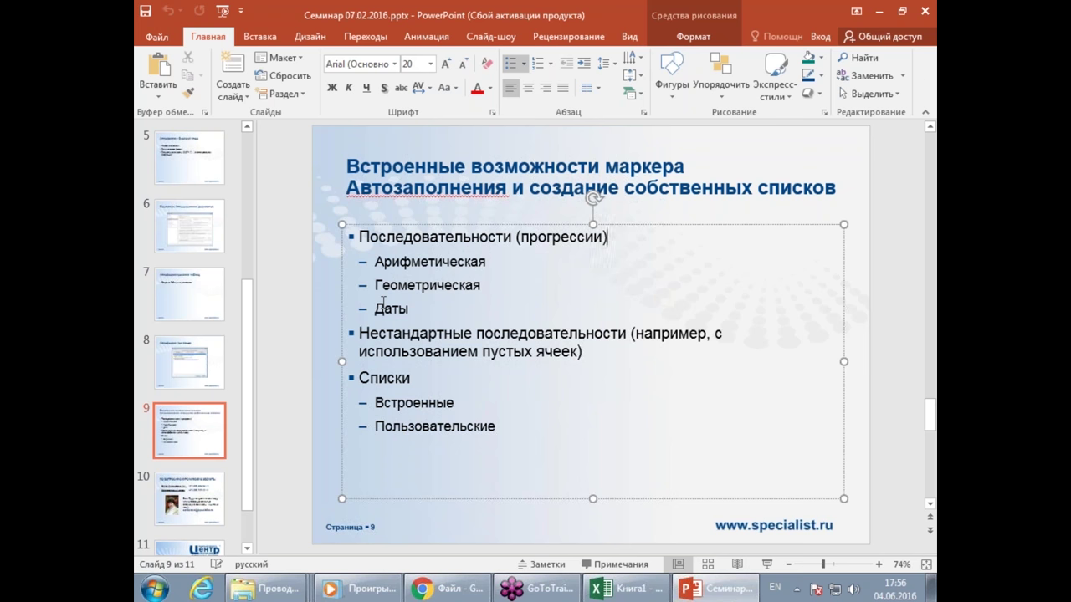
click(620, 594)
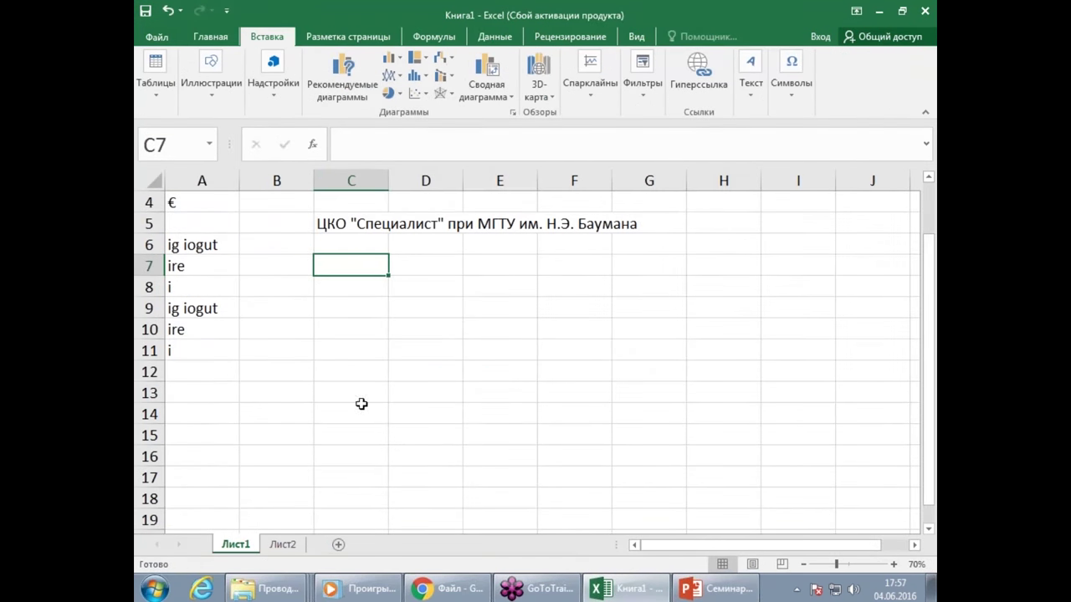
Step: Add sheet Лист3, type the heading Нумерация in A1 and widen column A
click(340, 545)
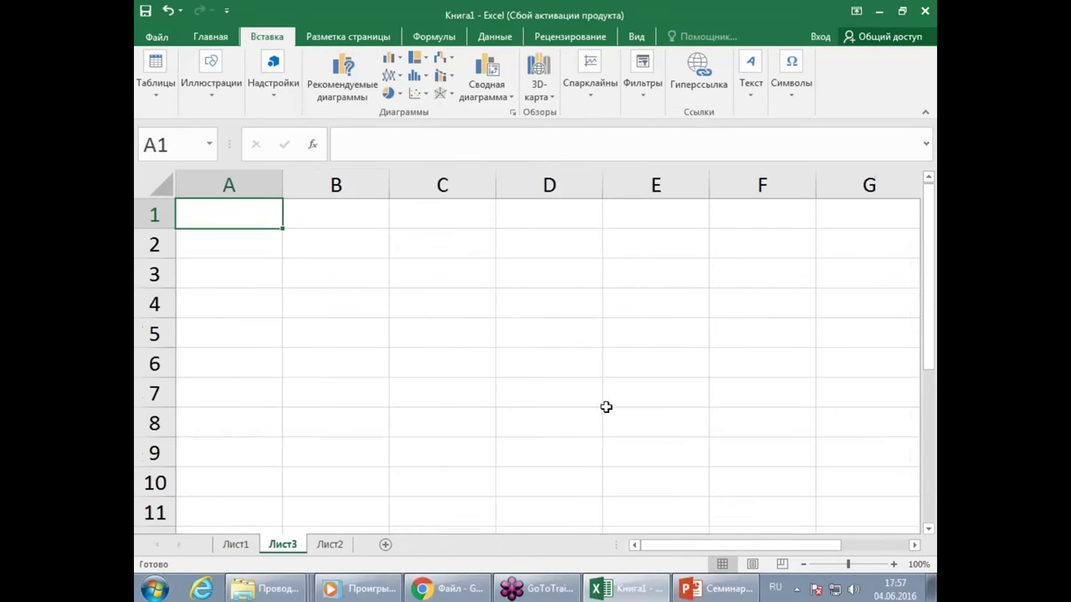
scroll(670, 396, up, 2)
scroll(670, 396, down, 1)
scroll(670, 396, down, 1)
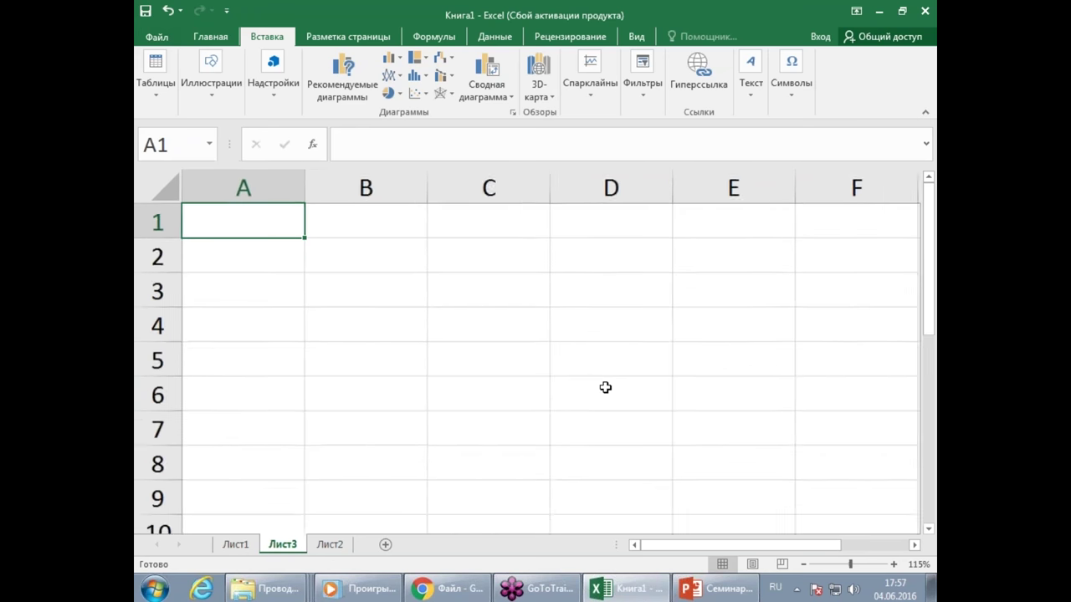
scroll(670, 396, down, 1)
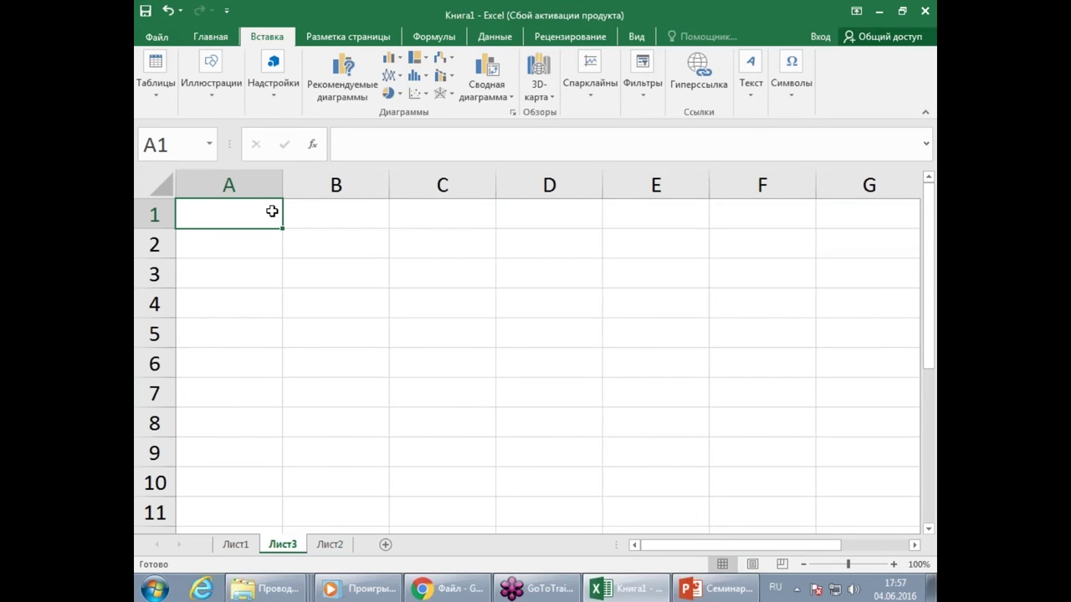
text(Нуме)
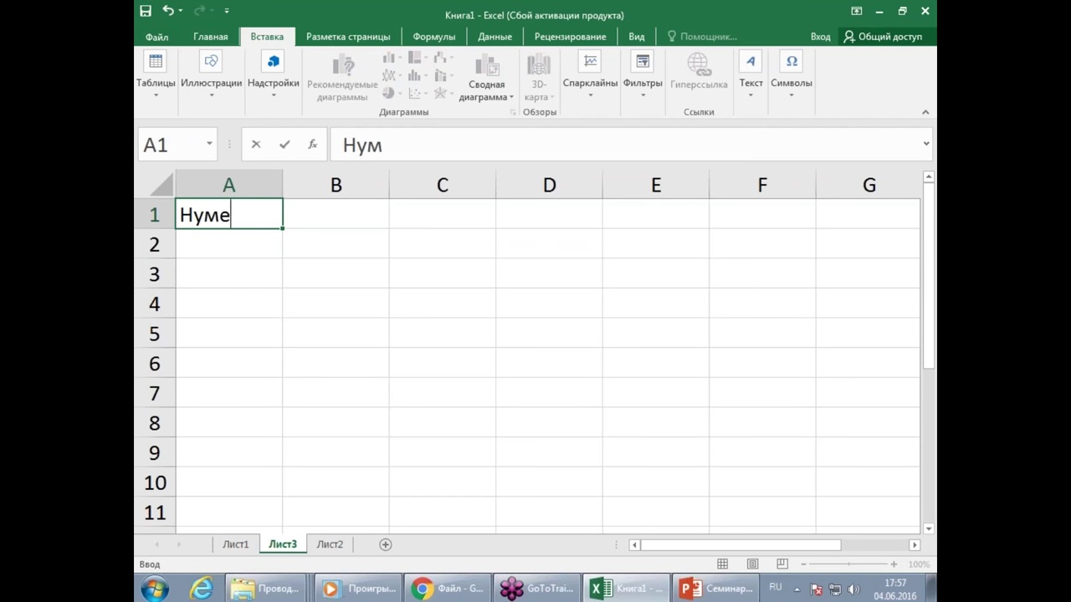
text(рация)
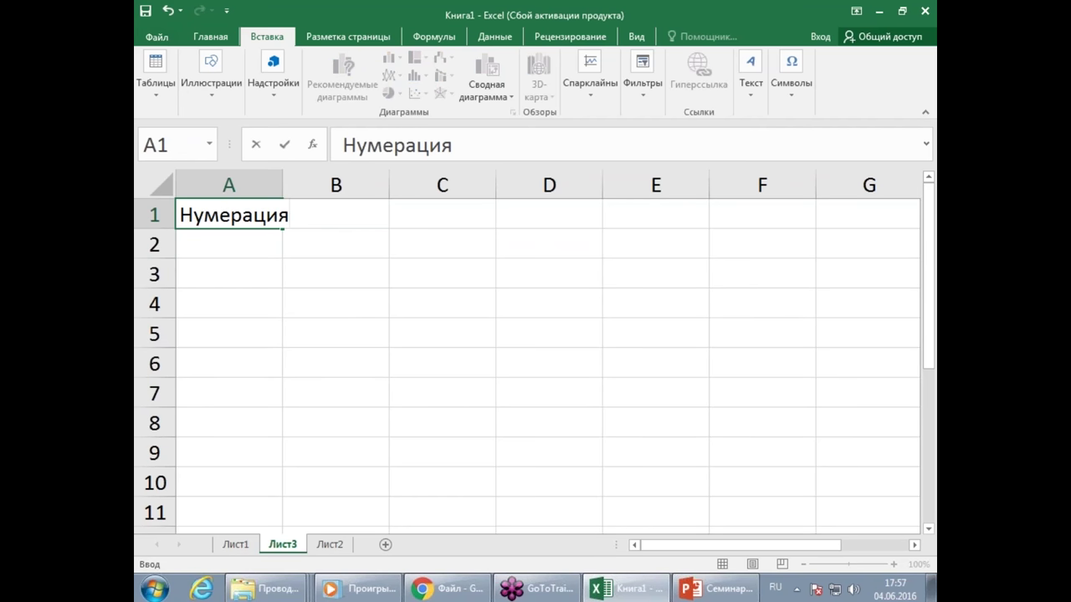
key(Return)
drag(283, 185, 300, 194)
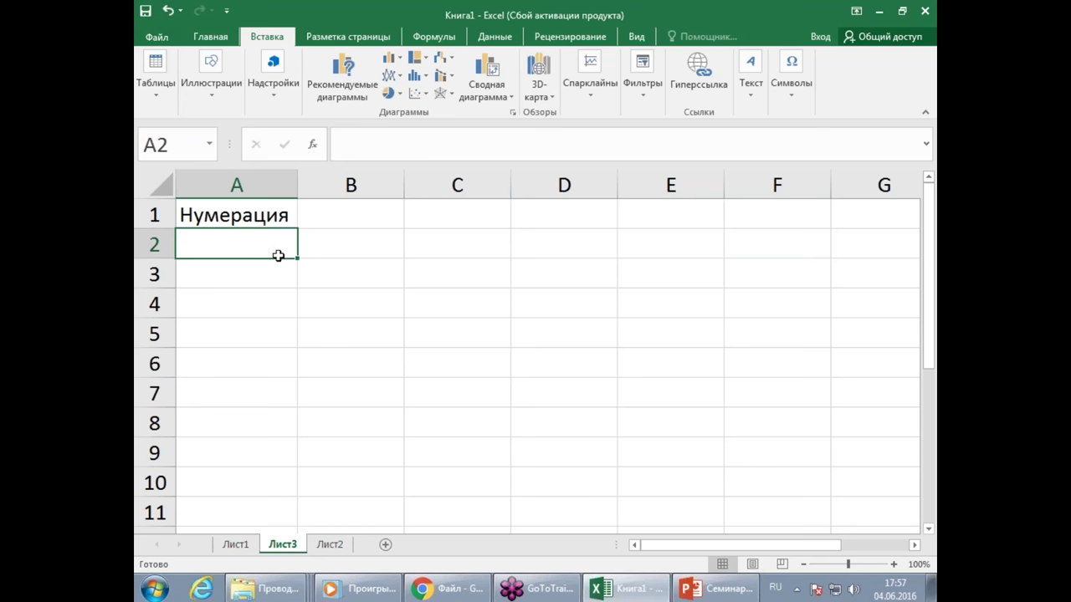
Step: Enter 1 and 2 in A2:A3 and extend the numbering down to A8
text(1)
key(Return)
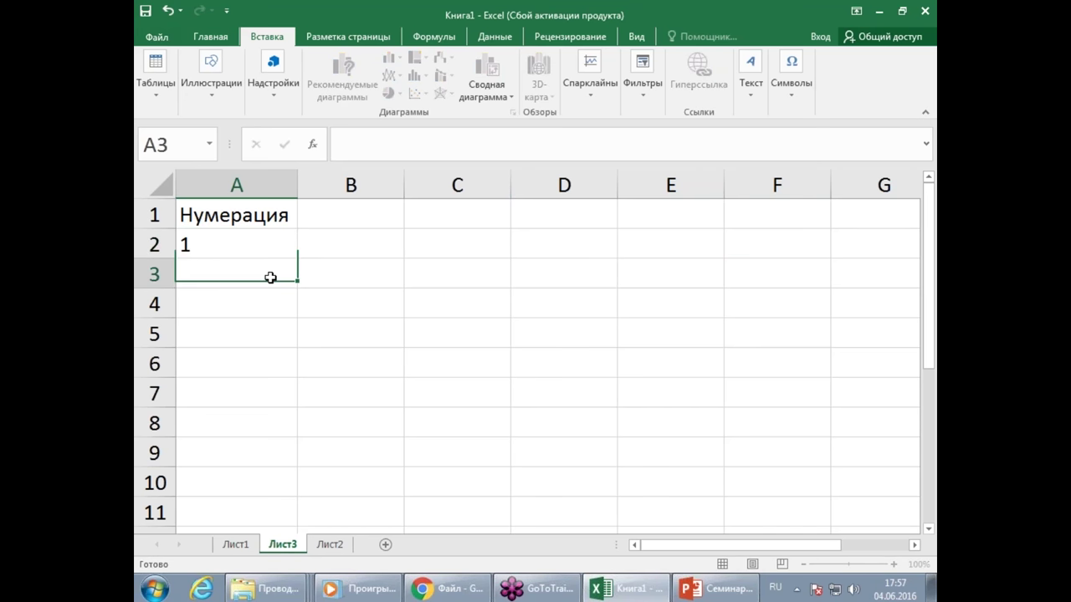
text(2)
drag(269, 235, 278, 437)
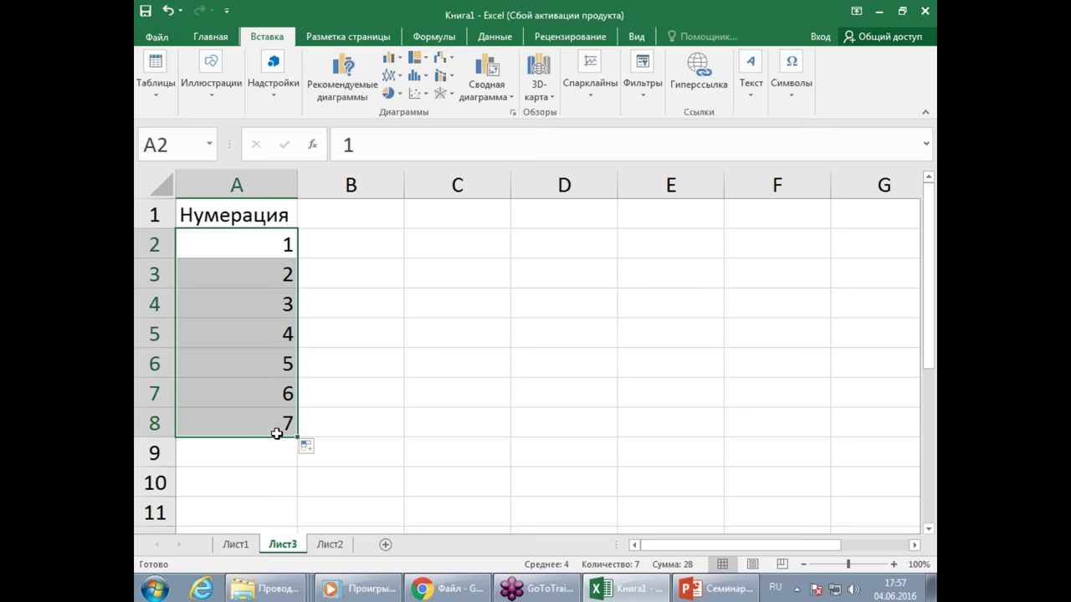
drag(226, 246, 227, 271)
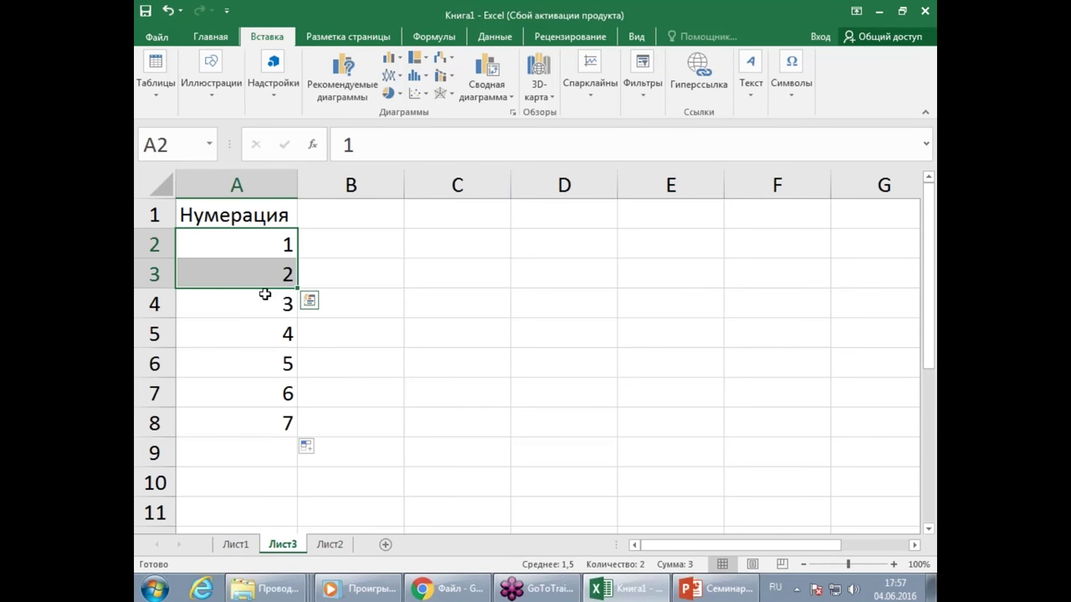
Step: Fill B2:B8 with 1–7 from a single 1 using AutoFill Options > Заполнить
click(361, 245)
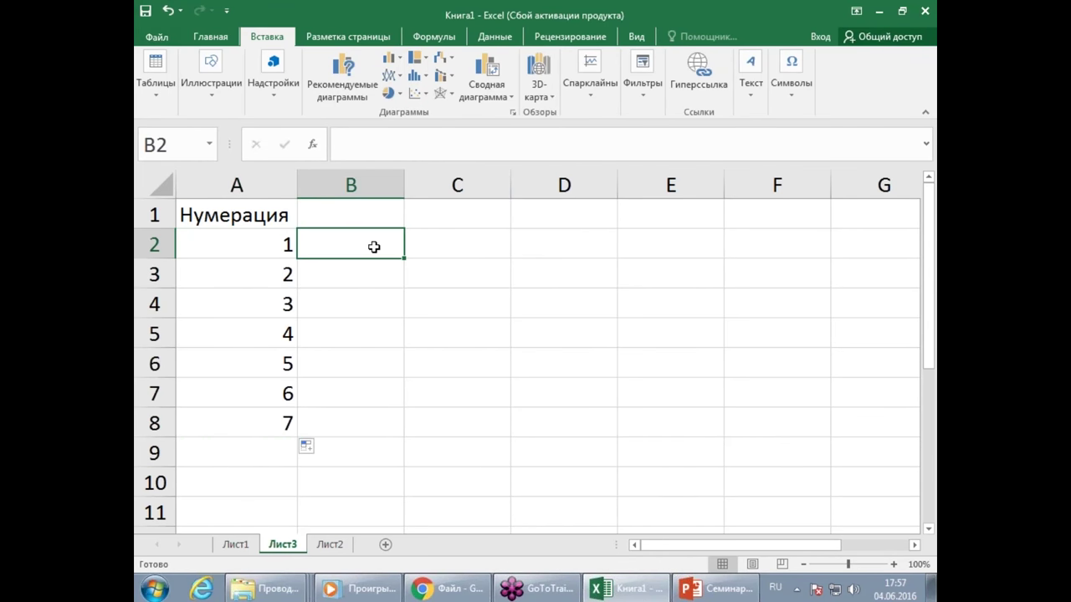
text(1)
drag(403, 259, 398, 431)
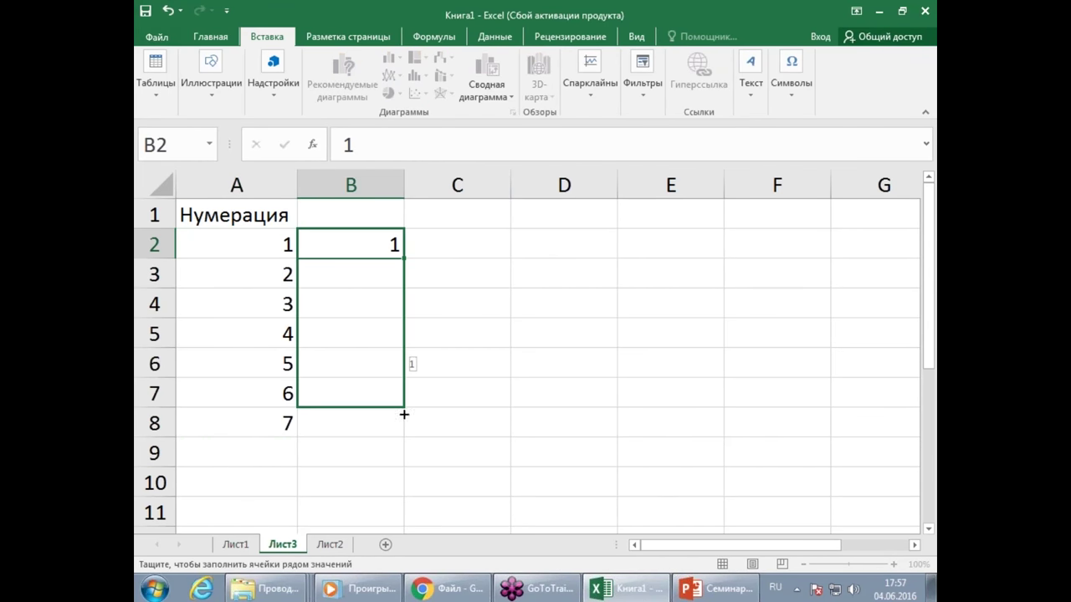
click(421, 448)
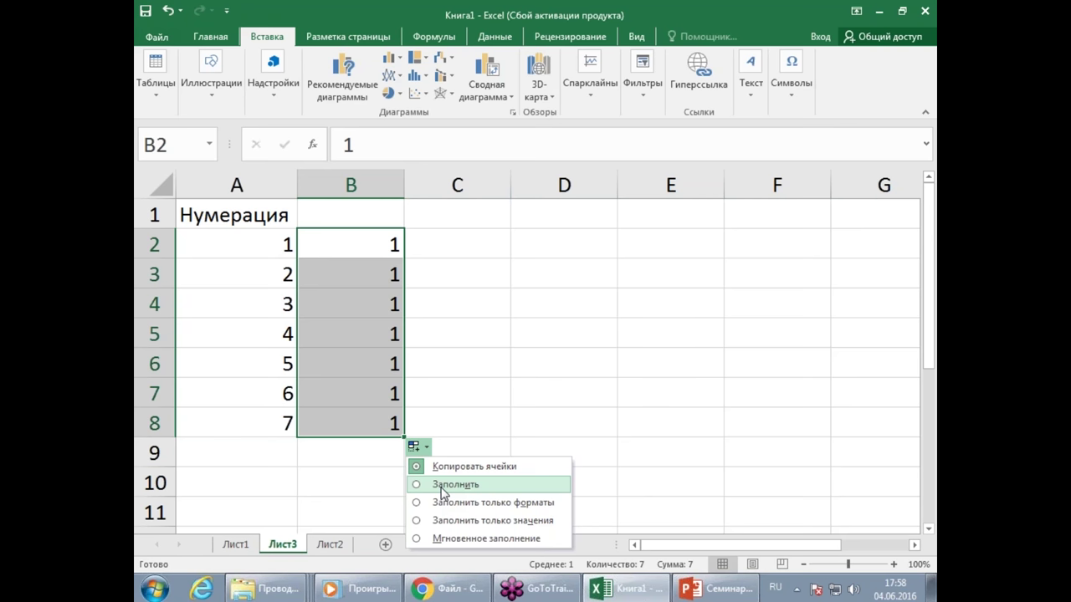
click(443, 485)
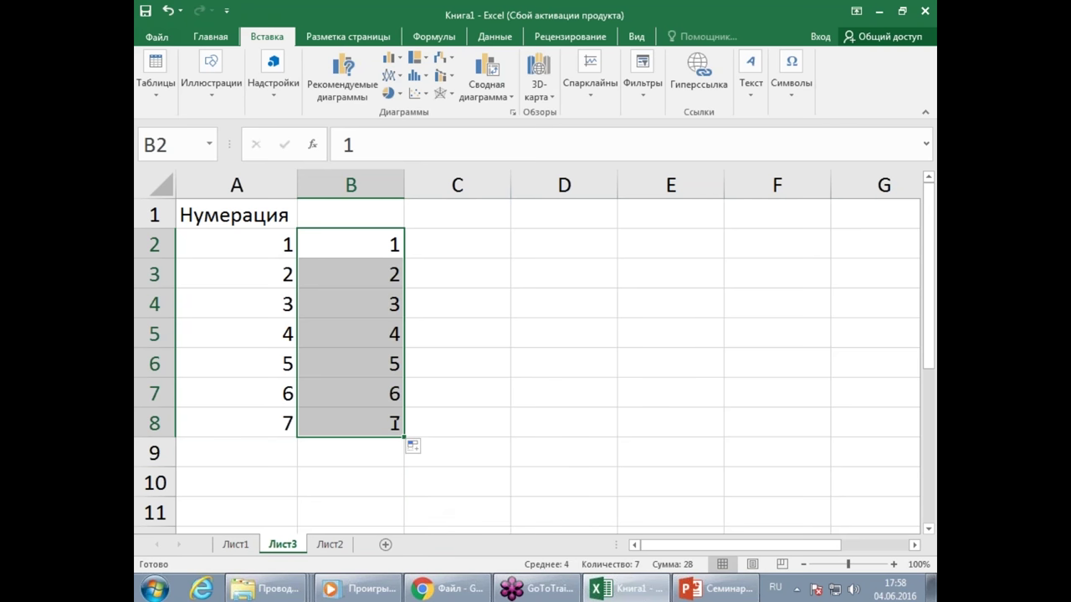
click(478, 245)
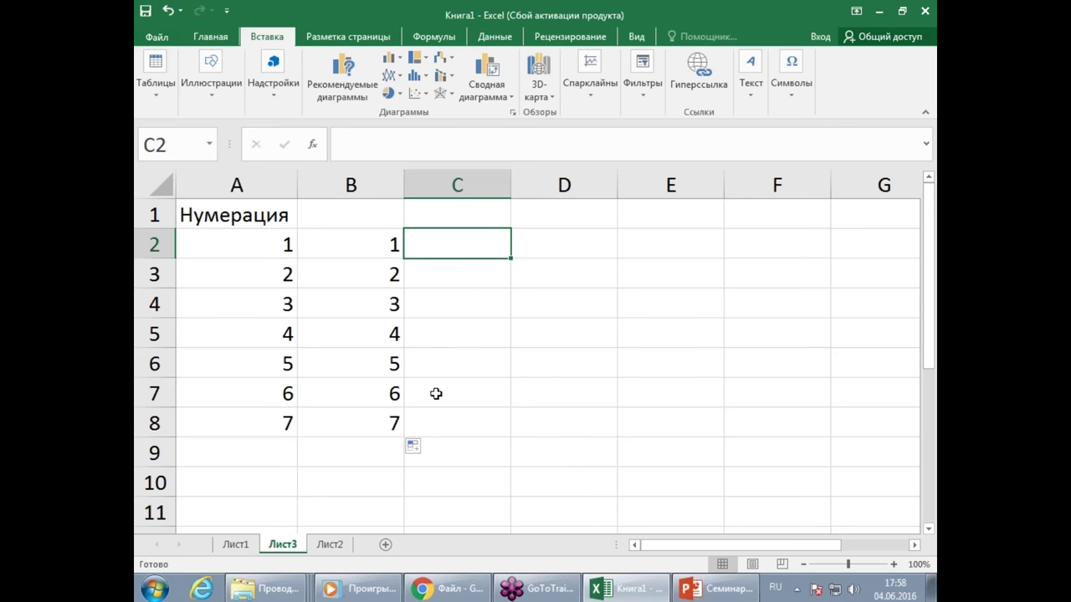
Step: Enter 1 in C2 and Ctrl-drag the fill handle to C13 for a 1–12 series
text(1)
key(ctrl+Return)
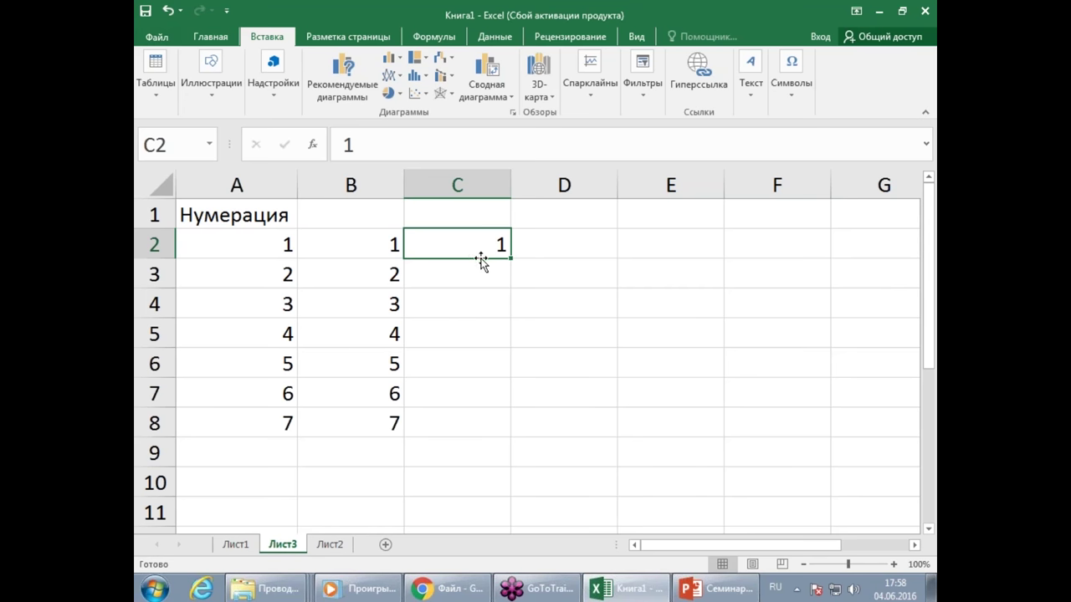
mouse_move(512, 259)
mouse_down()
mouse_move(518, 439)
mouse_move(505, 500)
mouse_up()
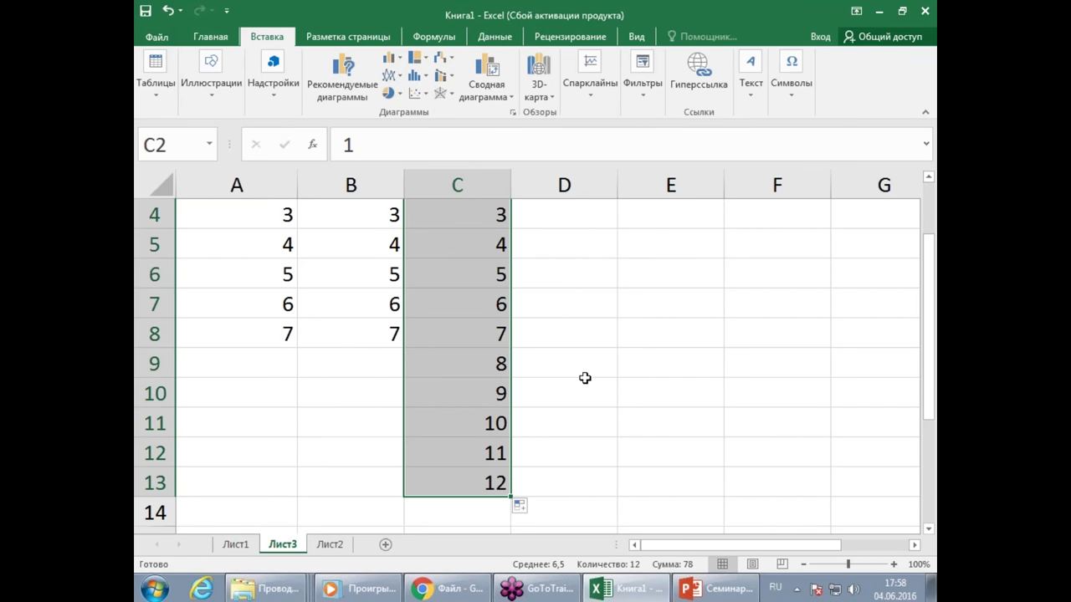
scroll(553, 333, up, 1)
click(469, 243)
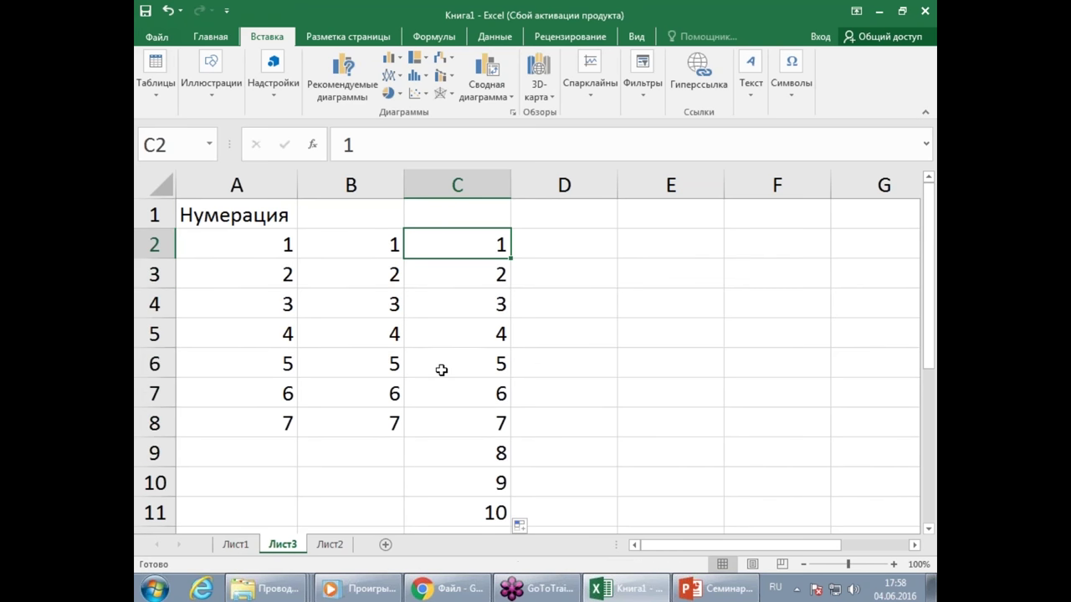
click(449, 223)
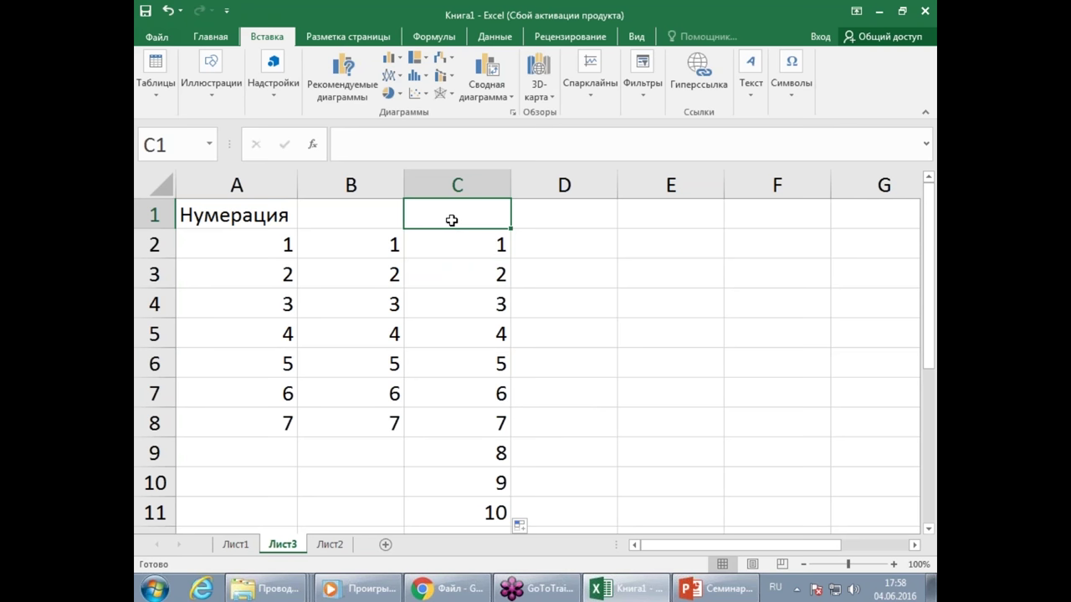
Step: Type the heading с Ctrl in C1 and make it bold
double_click(451, 220)
text(с)
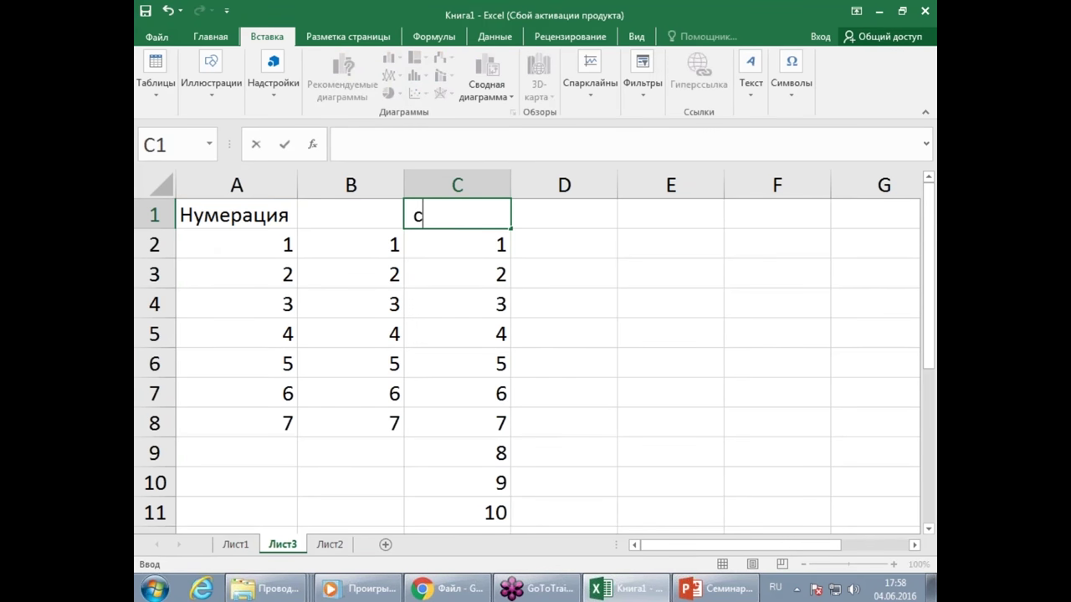
text( Ctrl)
key(ctrl+Return)
key(Return)
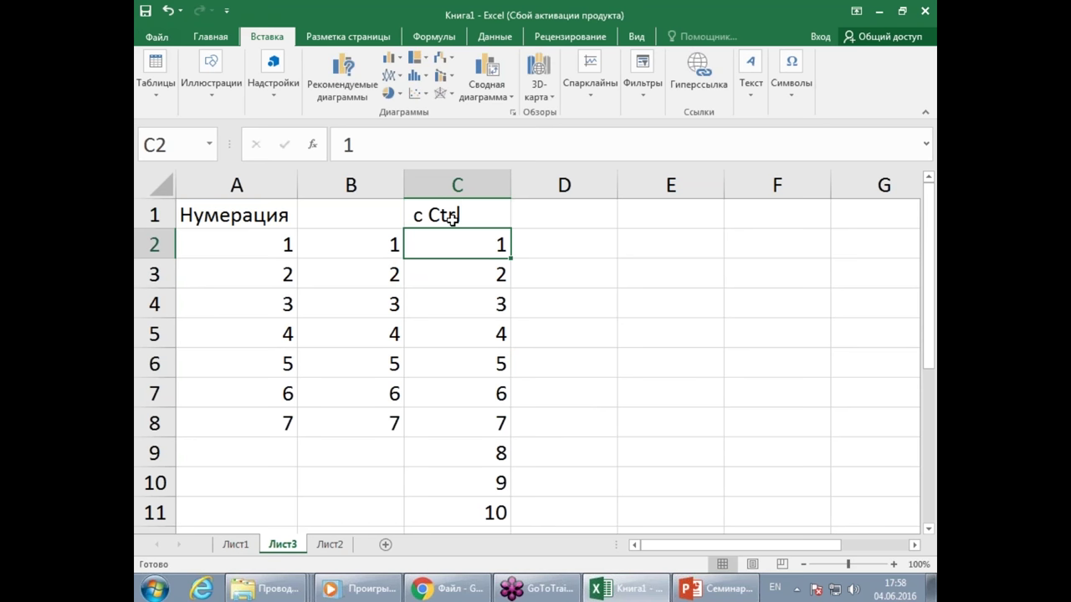
click(456, 215)
key(ctrl+b)
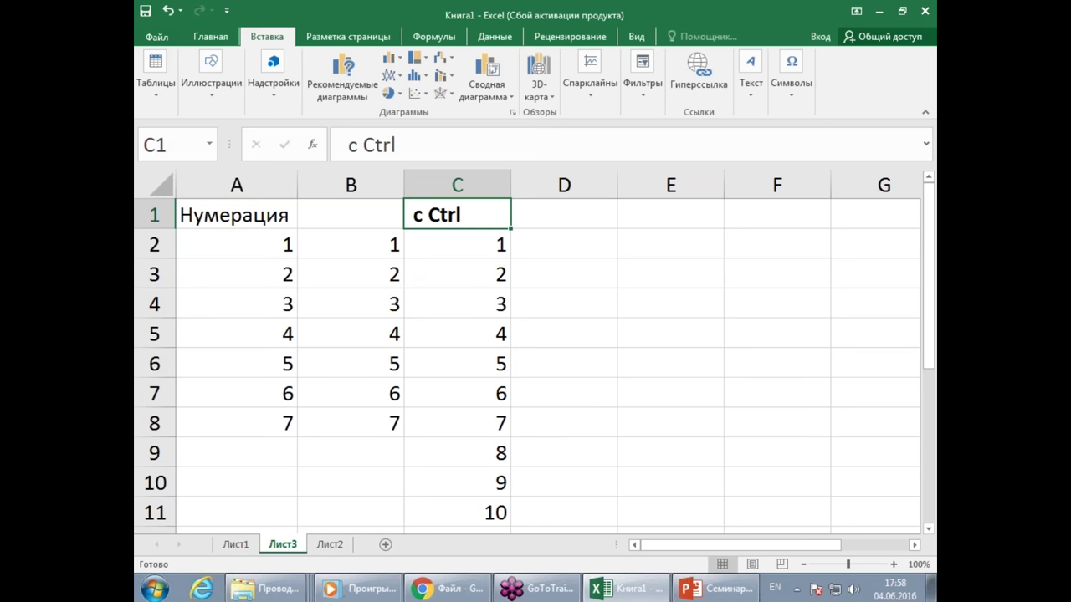
Step: Enter the heading Прогрессия in D1 and widen column D to fit it
click(588, 244)
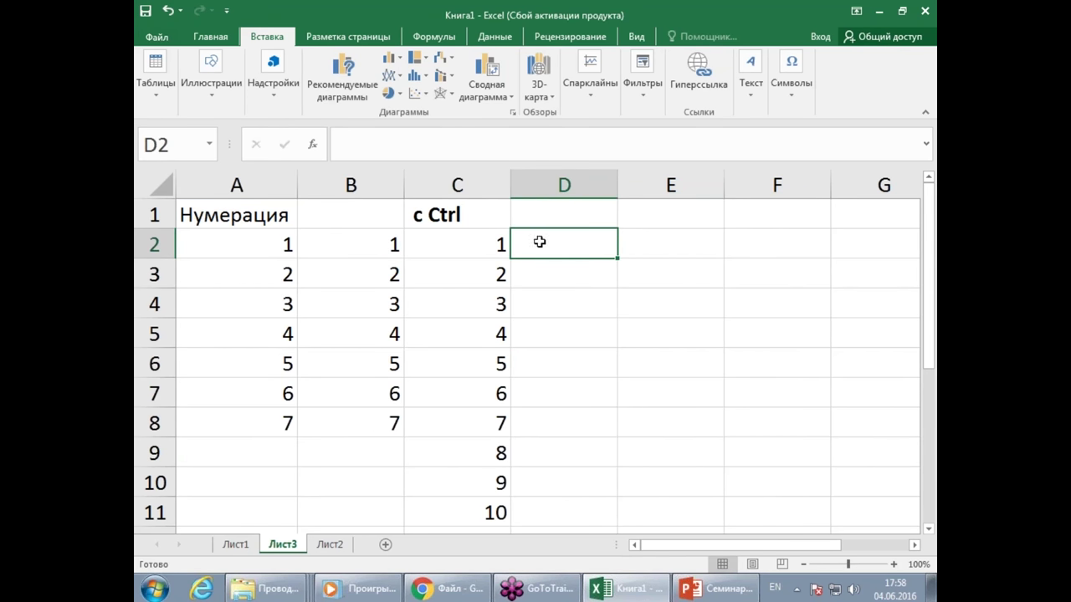
click(588, 223)
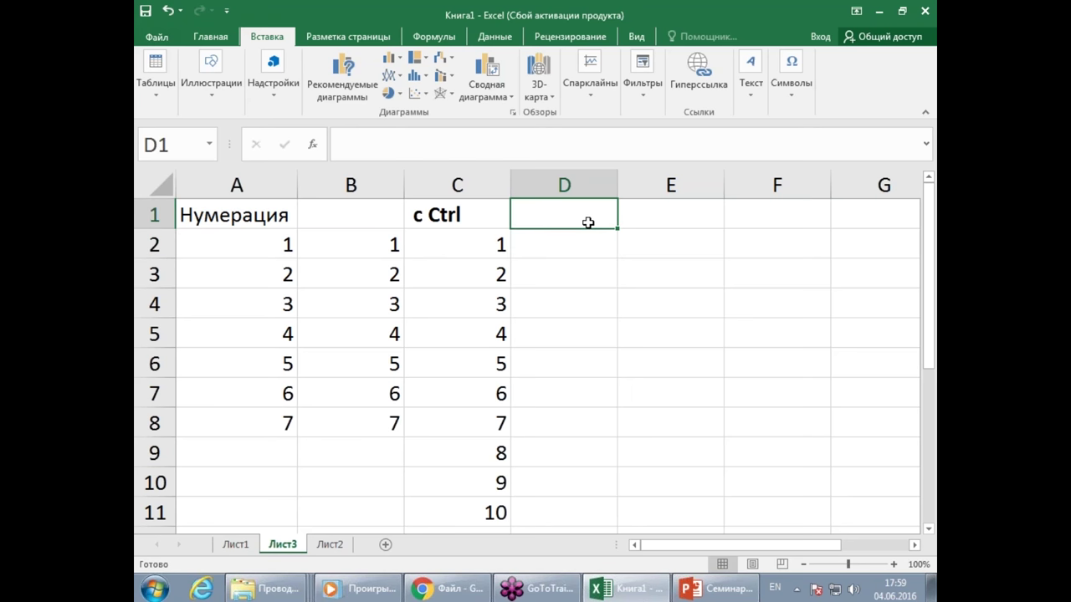
text(ghjuhtv)
key(BackSpace)
key(BackSpace)
key(BackSpace)
key(BackSpace)
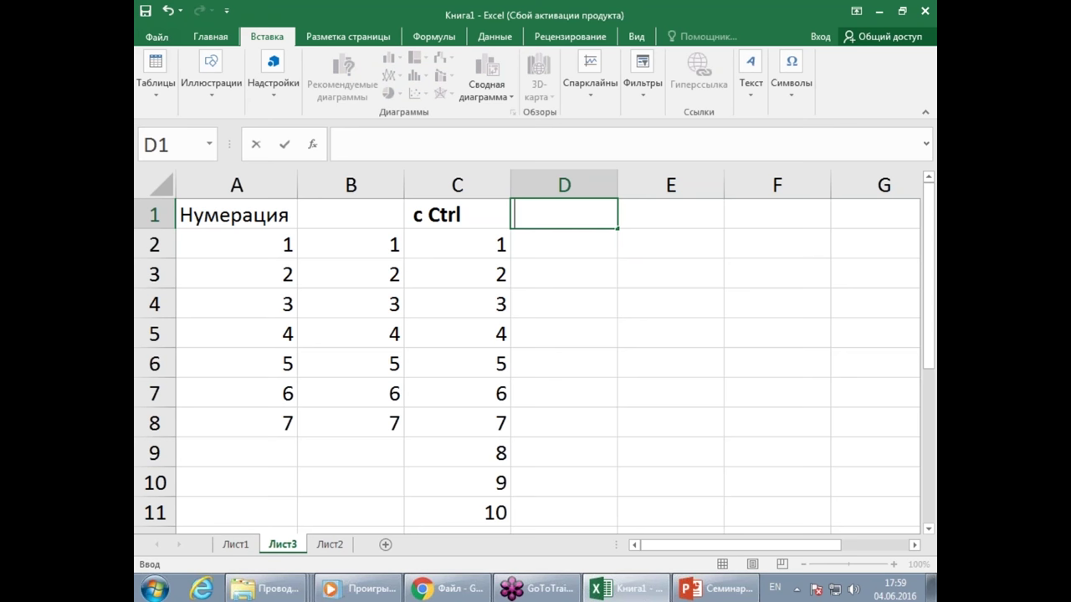
key(alt+shift)
text(Прогрессия)
key(Return)
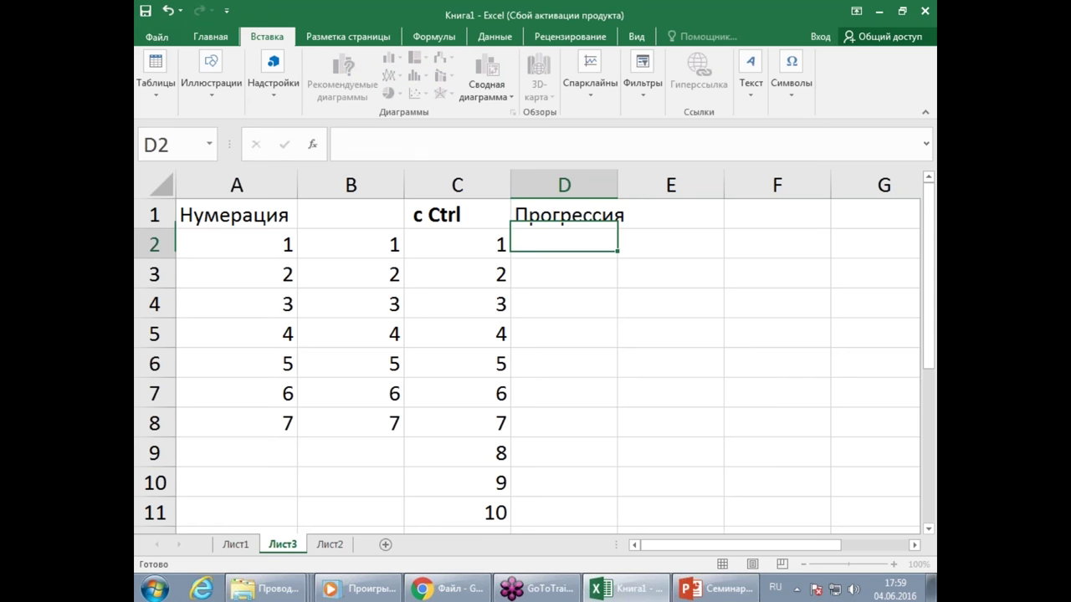
drag(618, 185, 656, 185)
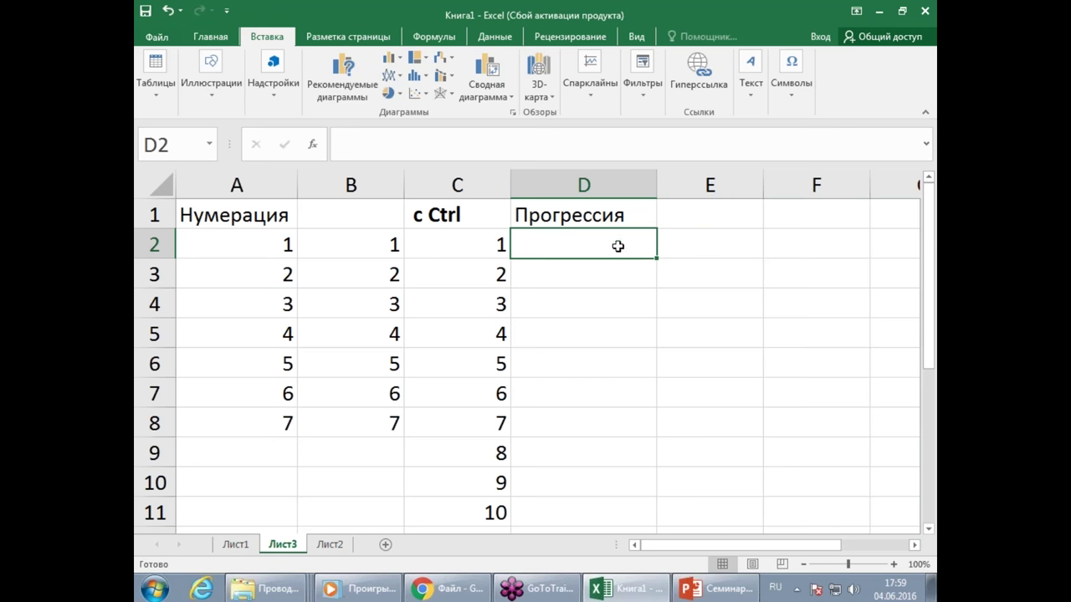
drag(617, 246, 617, 264)
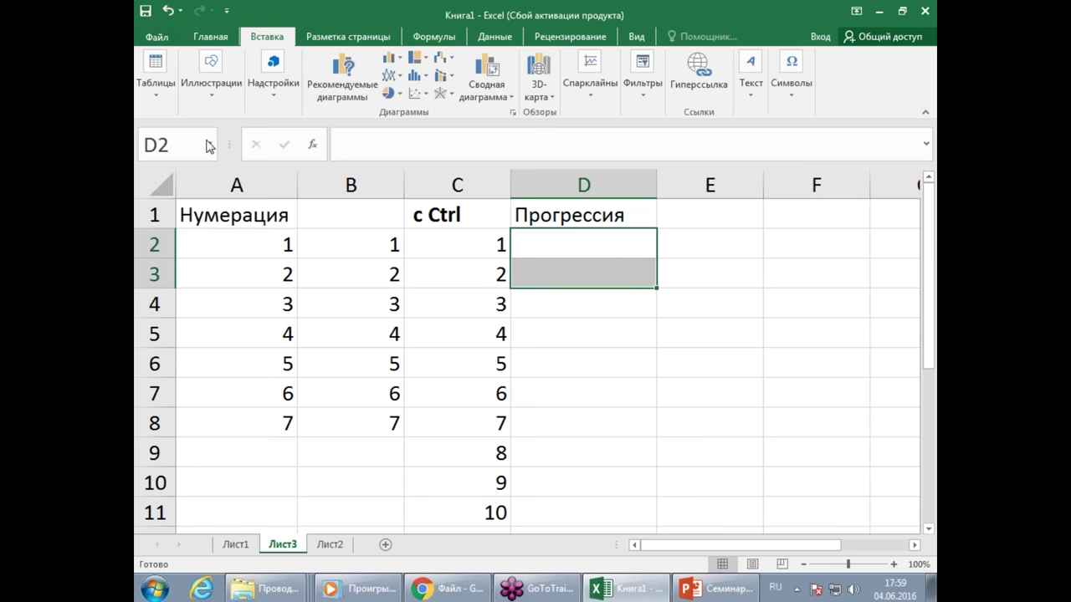
click(211, 37)
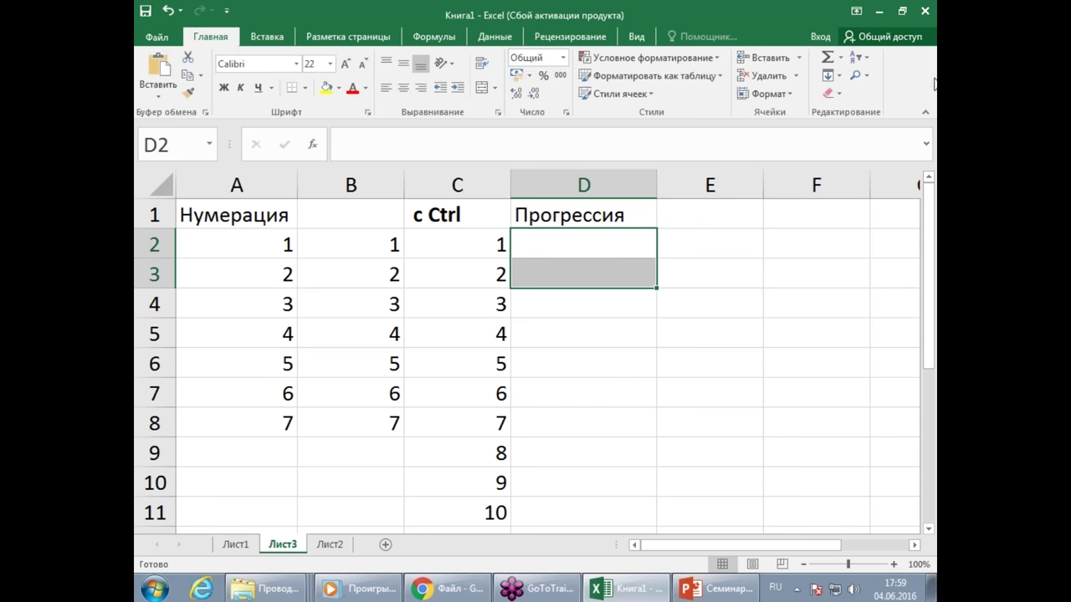
click(837, 76)
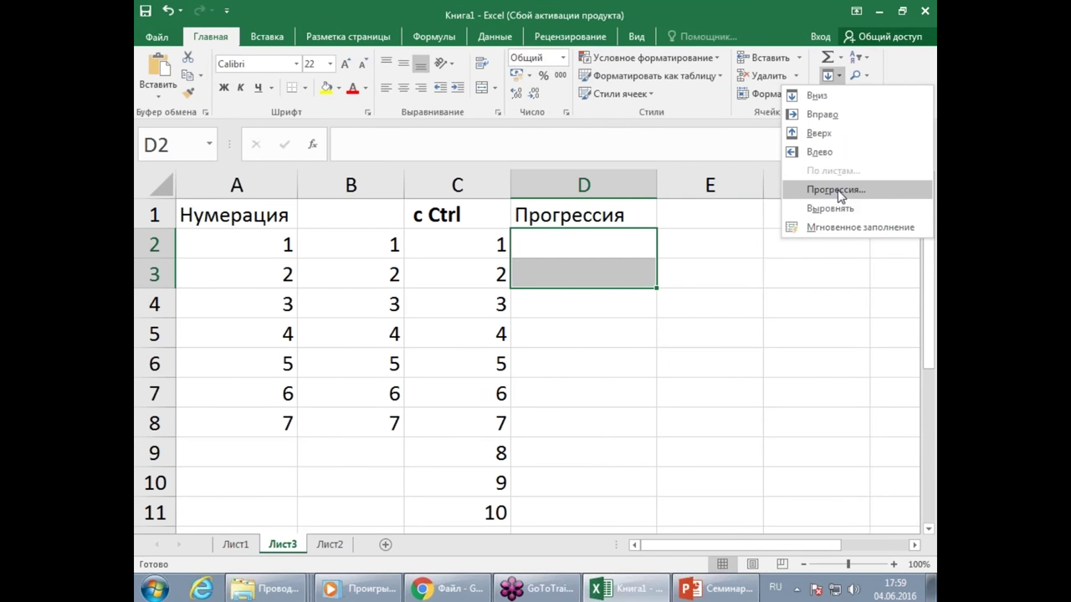
key(Escape)
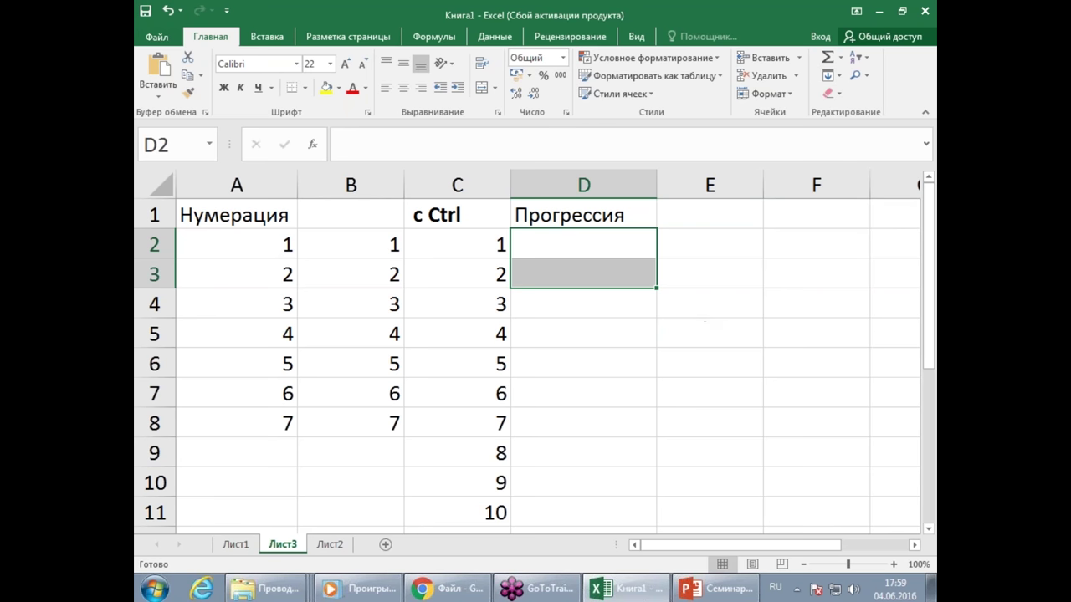
click(631, 246)
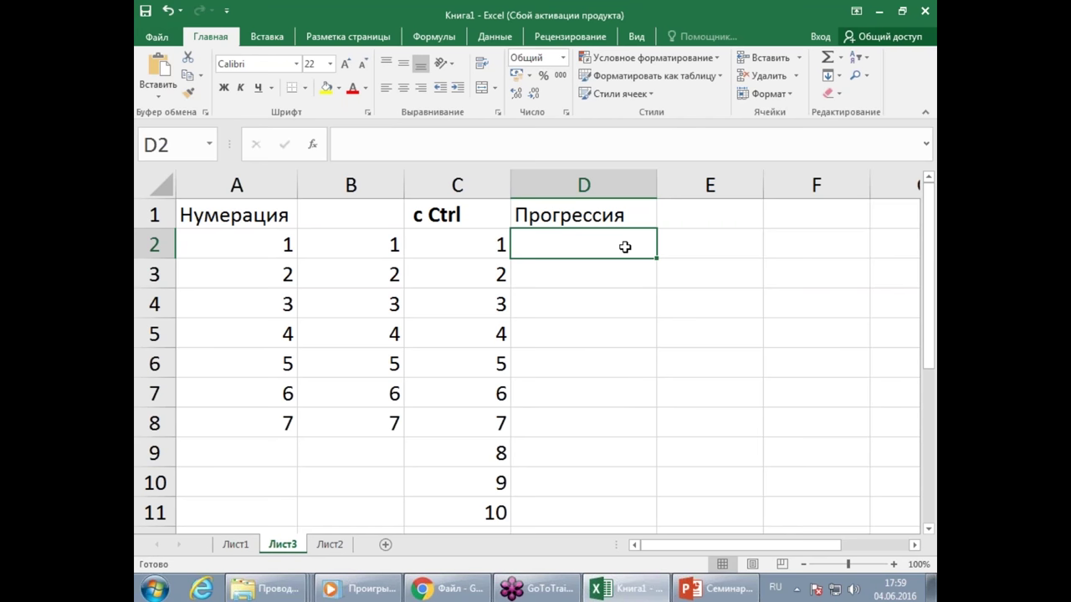
Step: Enter 10 and 20 in D2:D3 and extend the series down to 100 in D11
text(10)
key(Return)
text(20)
key(Return)
mouse_move(624, 249)
mouse_down()
mouse_move(618, 270)
mouse_move(658, 417)
mouse_move(637, 517)
mouse_up()
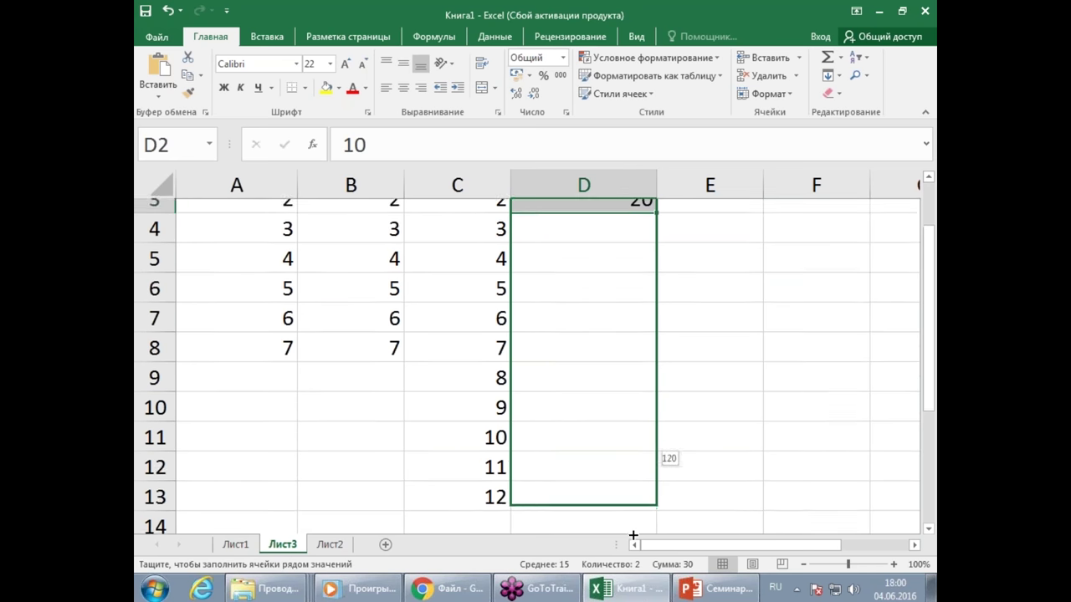
drag(633, 534, 634, 442)
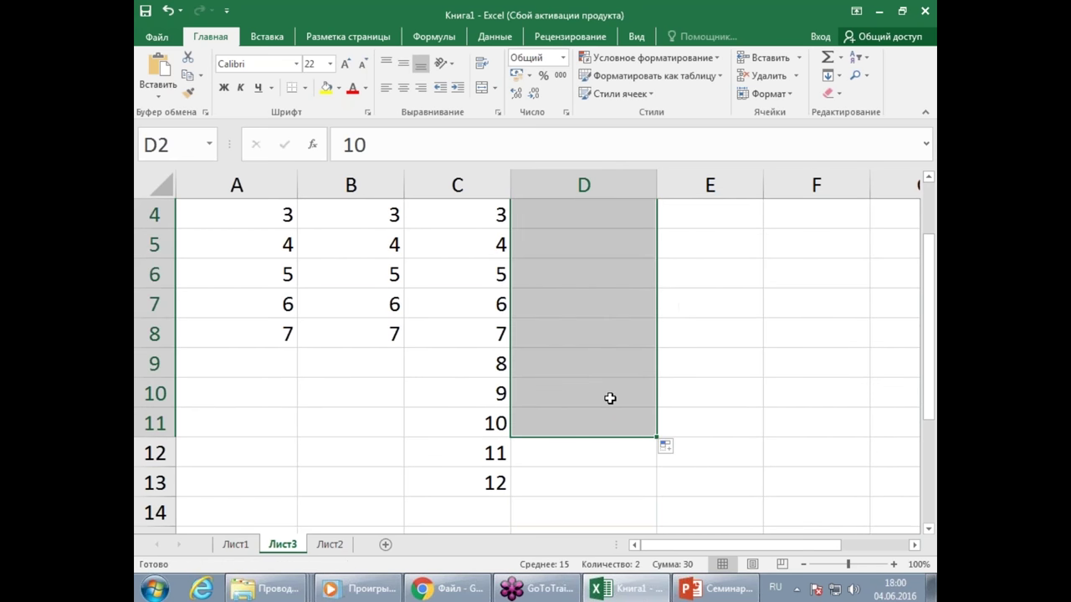
Step: Reselect the 10, 20 starting pair in D2:D3, then go to cell E2
scroll(602, 293, up, 1)
drag(577, 240, 573, 270)
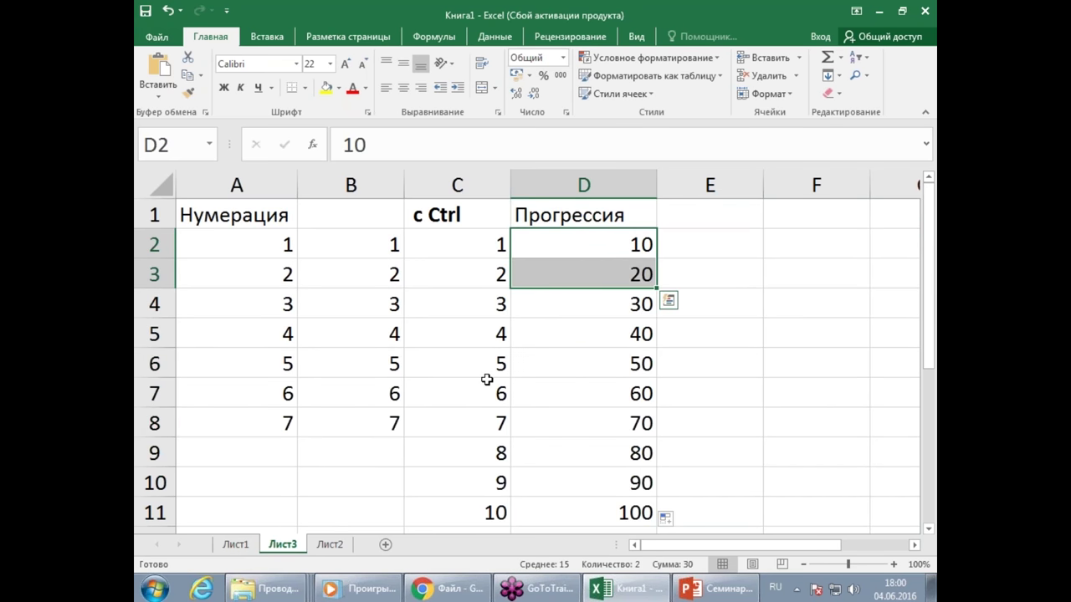
click(702, 241)
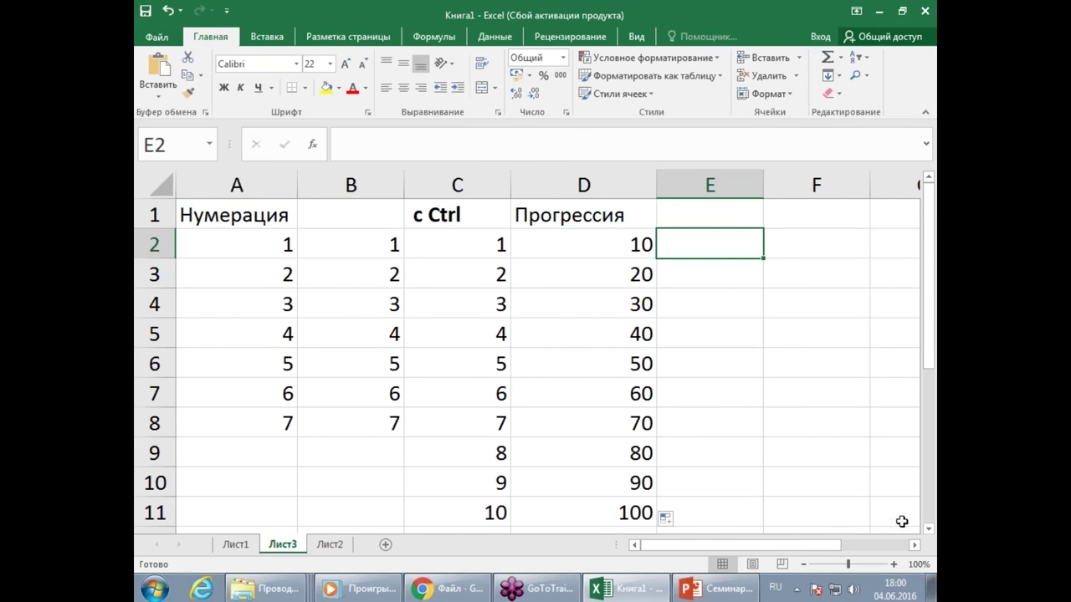
click(914, 545)
click(915, 544)
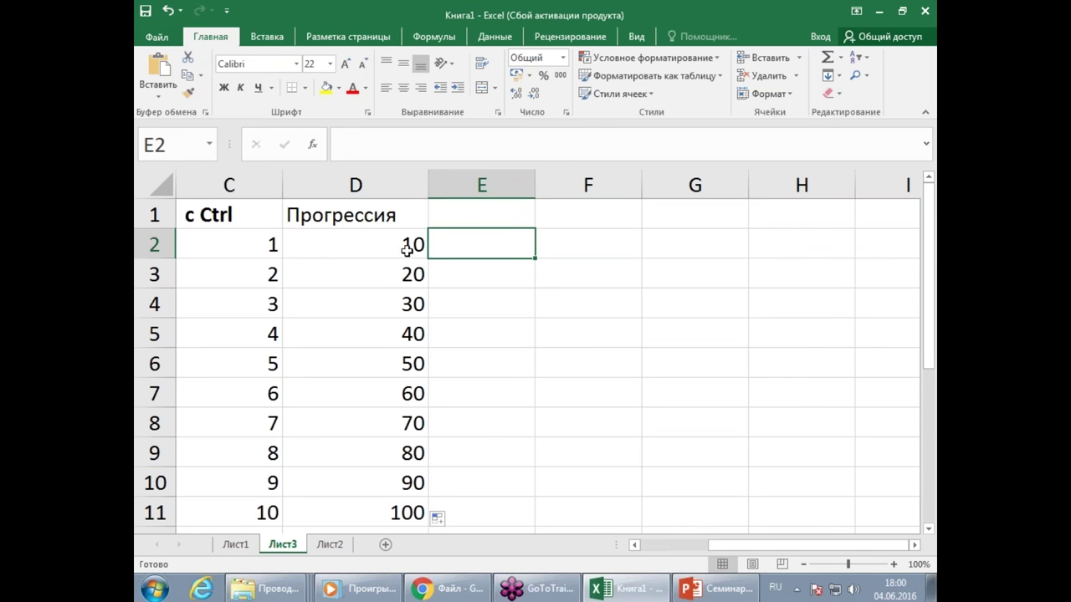
drag(390, 244, 386, 271)
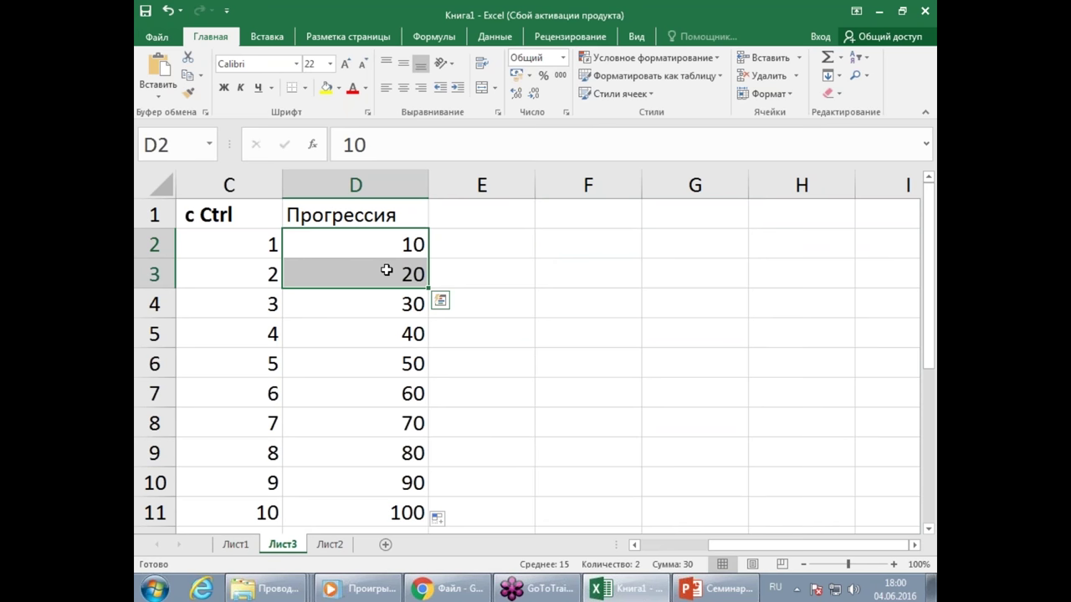
click(485, 241)
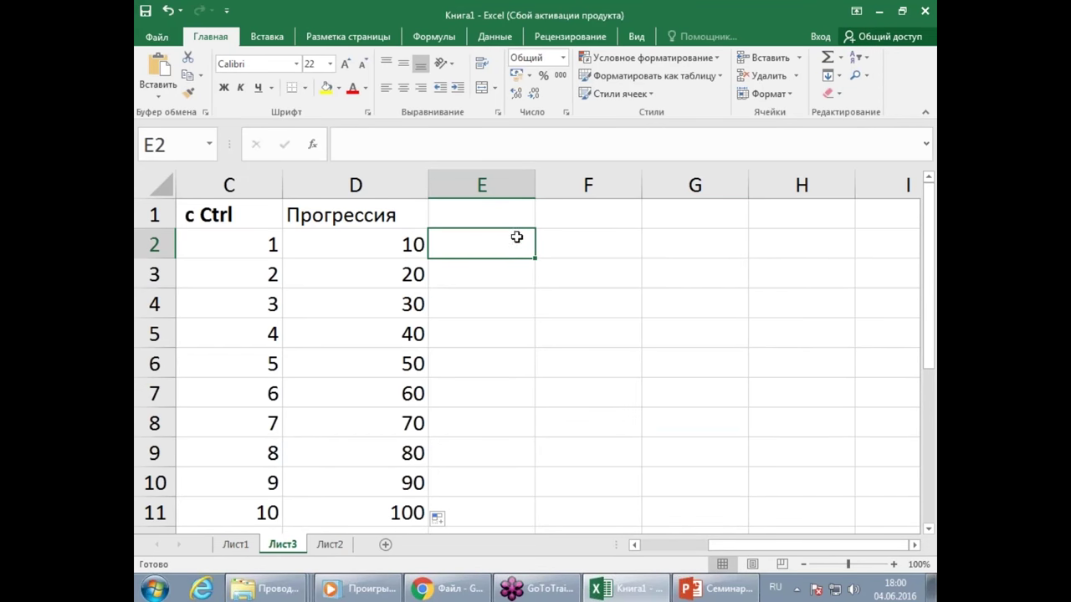
Step: Enter 10 in E2 and generate a linear column series with step 10 and stop value 100000
text(10)
key(ctrl+Return)
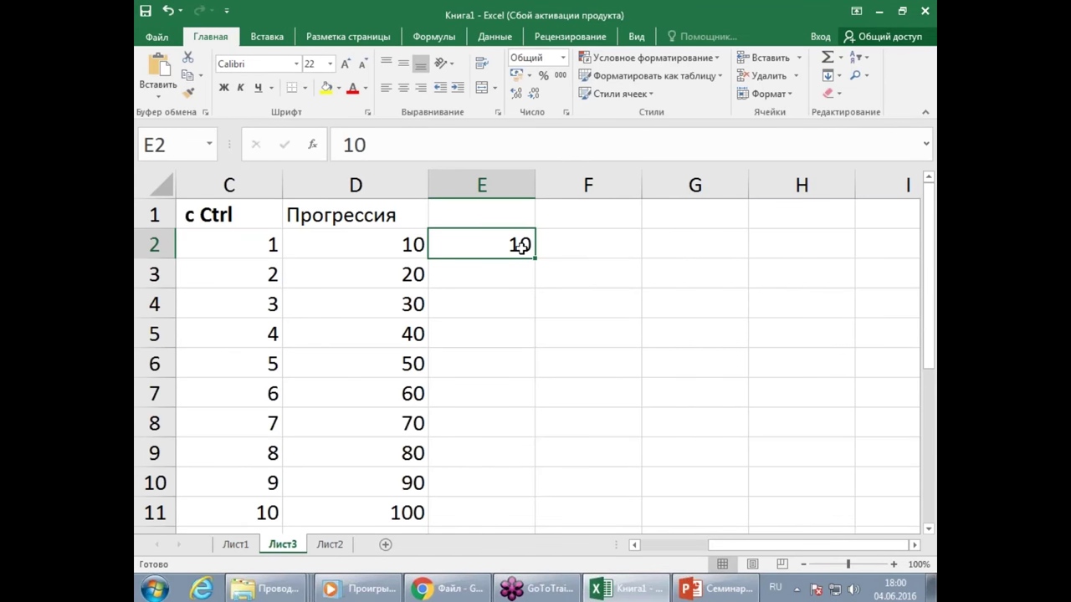
click(840, 76)
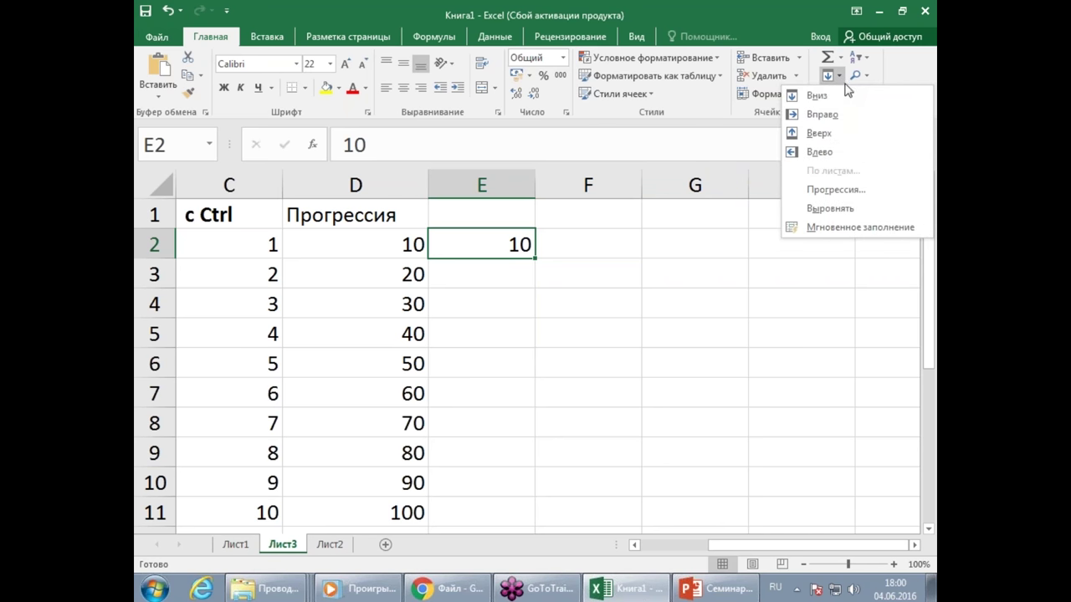
click(837, 191)
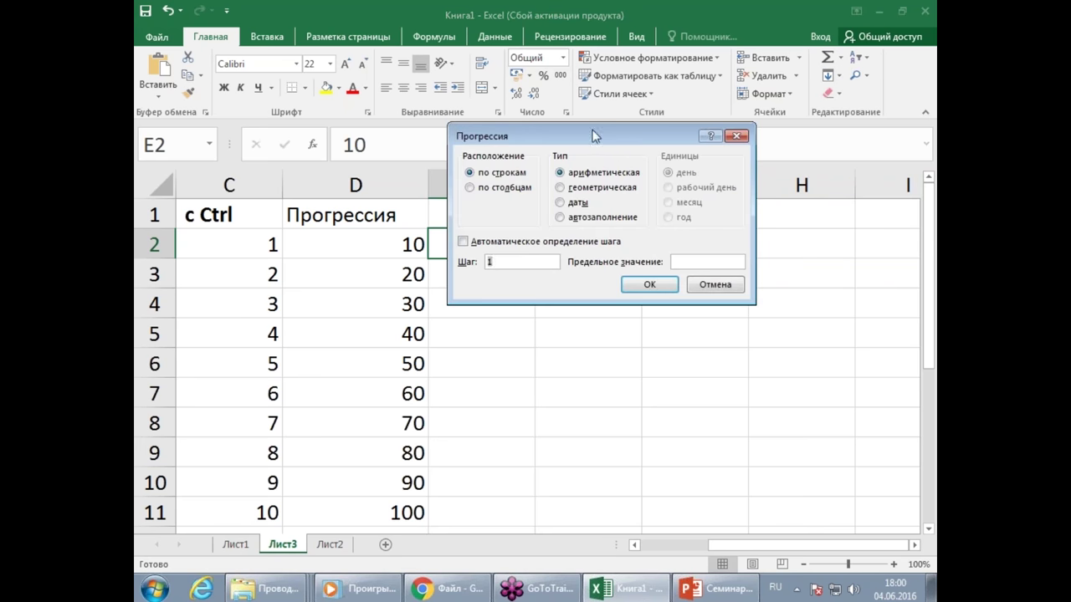
drag(591, 127, 688, 126)
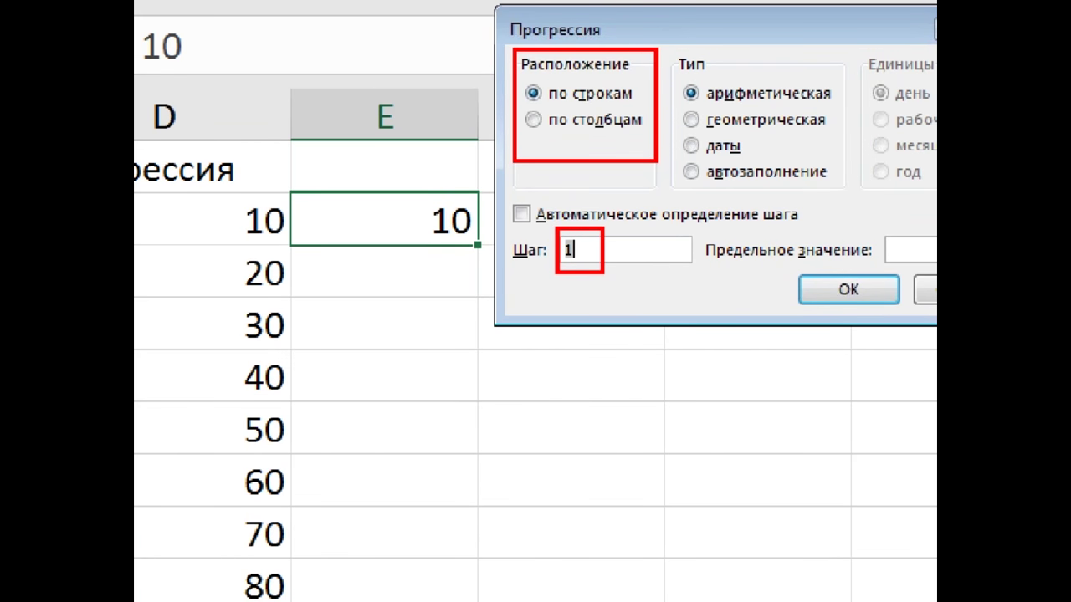
drag(406, 245, 395, 409)
drag(388, 368, 410, 368)
mouse_move(489, 222)
mouse_down()
mouse_move(643, 222)
mouse_move(611, 238)
mouse_up()
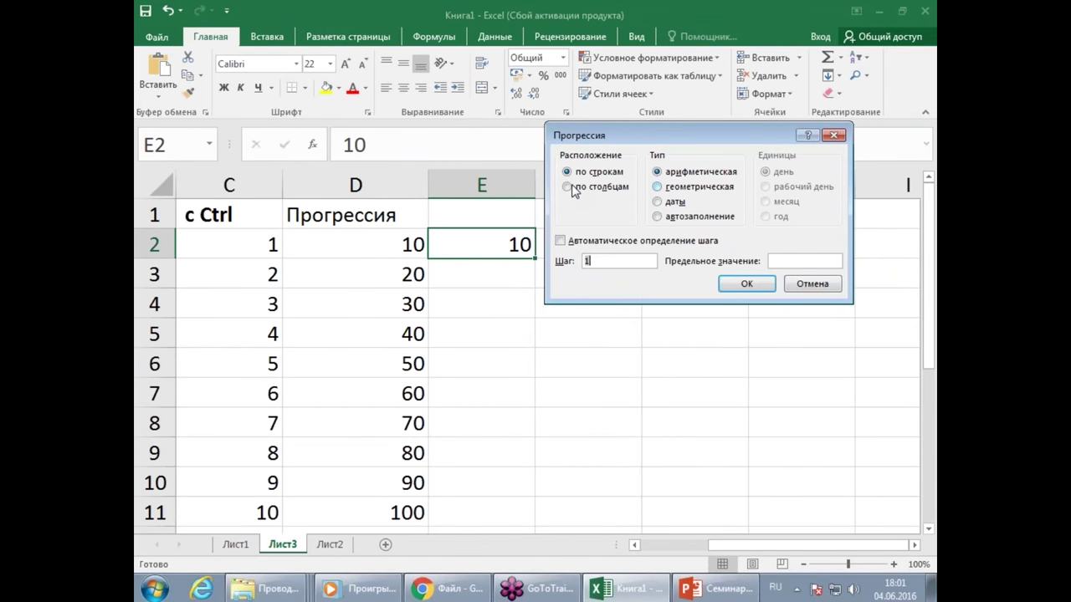
click(572, 187)
drag(607, 262, 583, 263)
text(10)
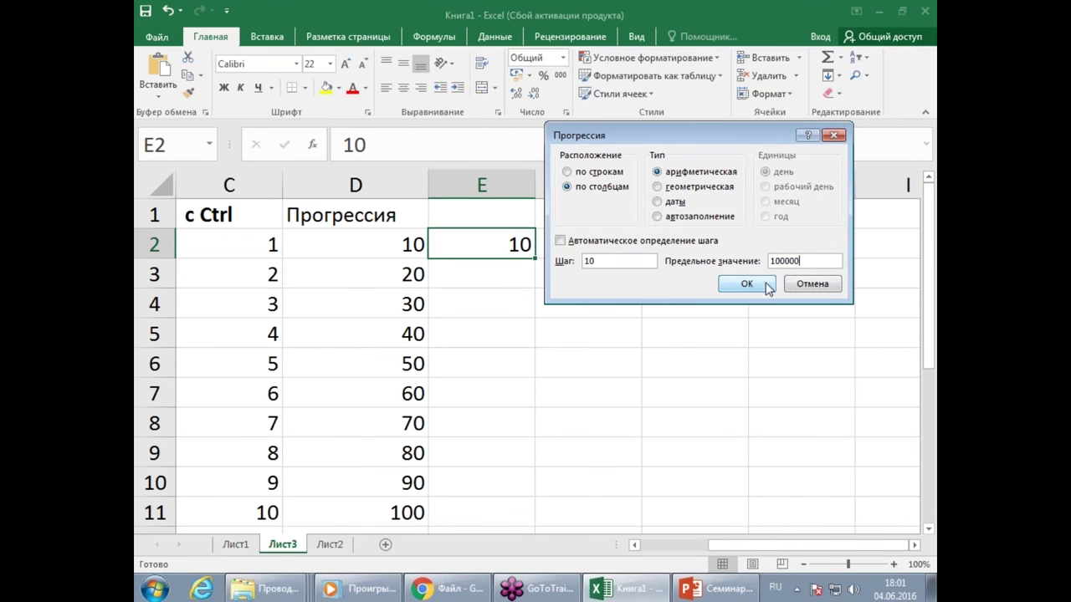
click(746, 284)
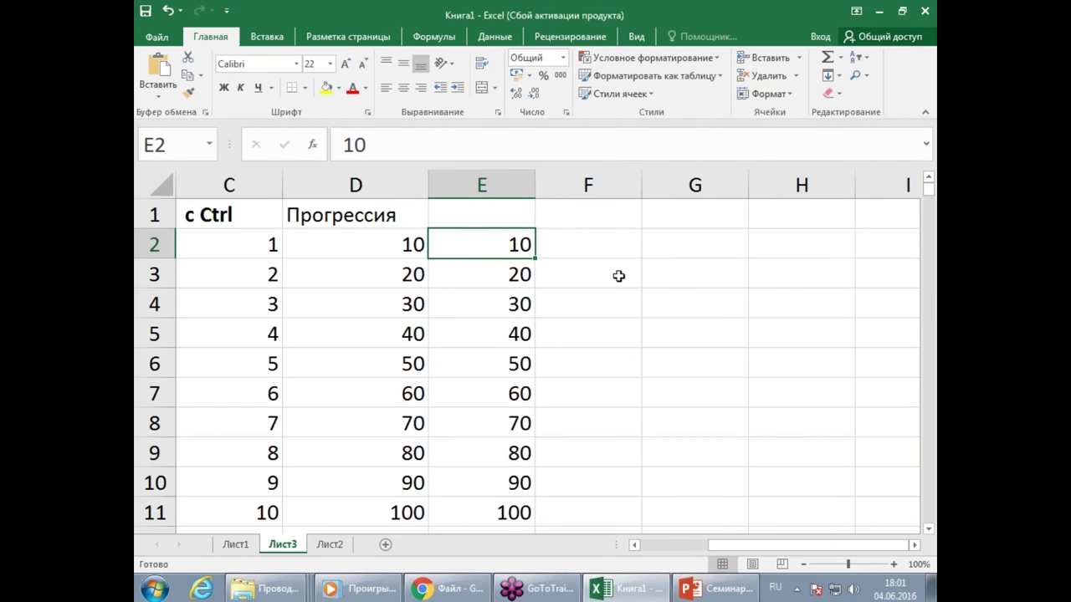
key(ctrl+Down)
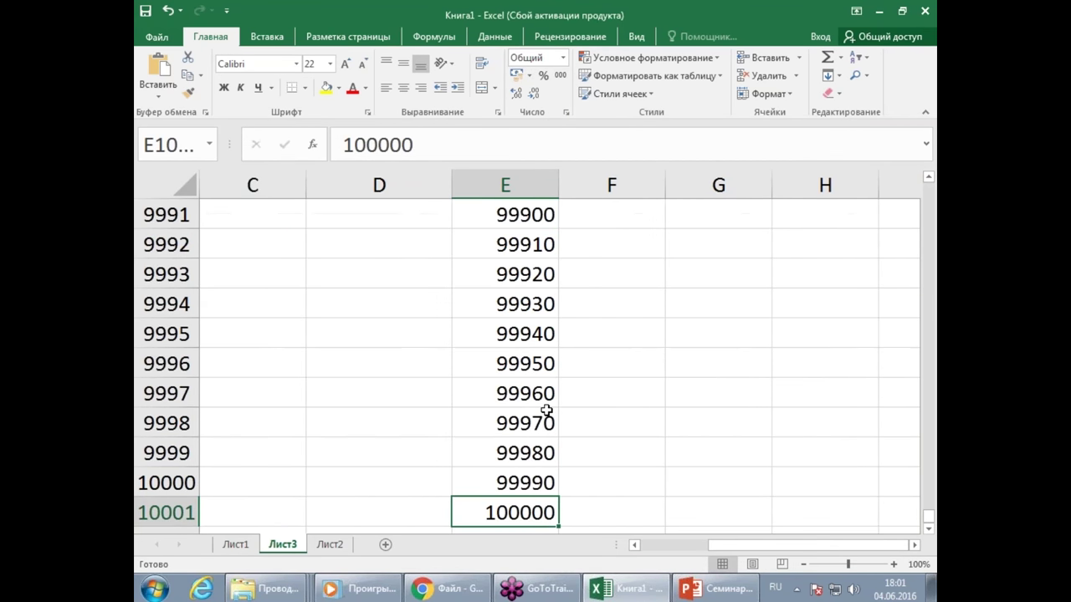
scroll(530, 419, down, 3)
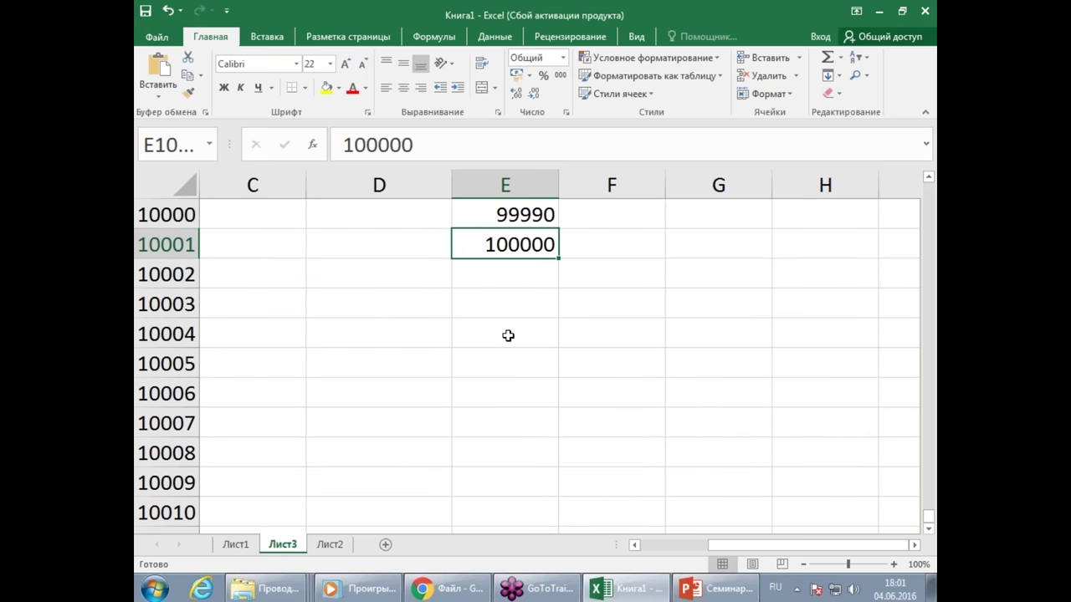
key(ctrl+Up)
scroll(525, 259, up, 1)
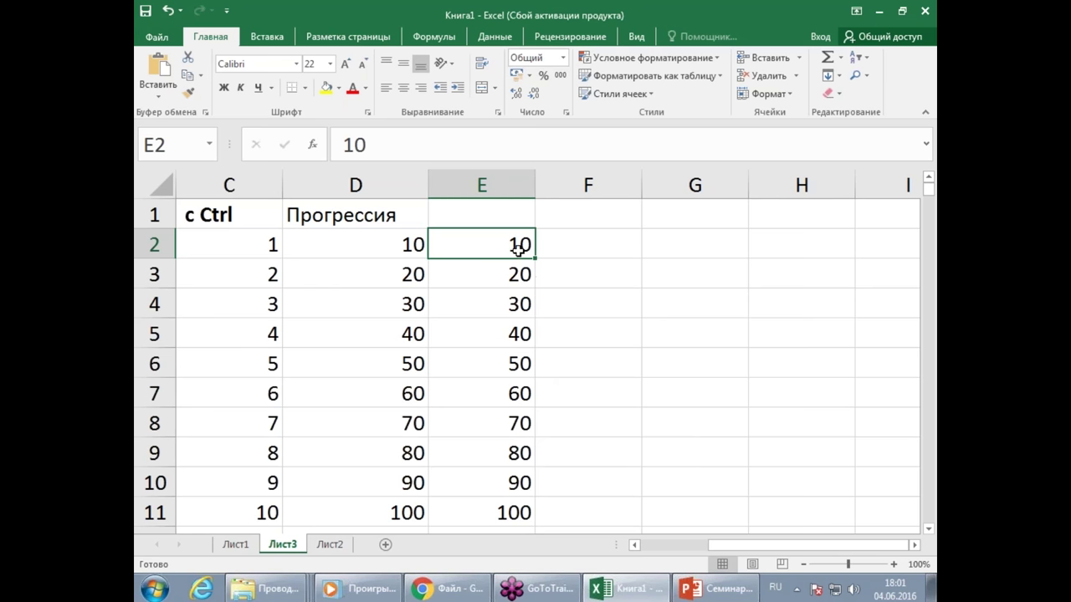
key(ctrl+Down)
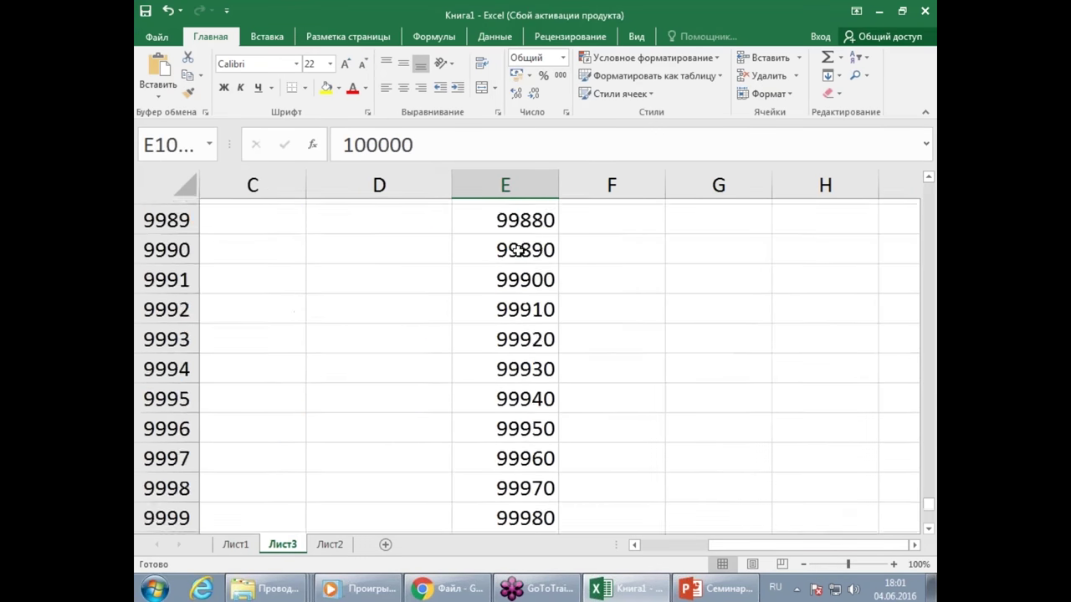
scroll(519, 251, down, 5)
scroll(518, 251, up, 3)
scroll(519, 253, up, 3)
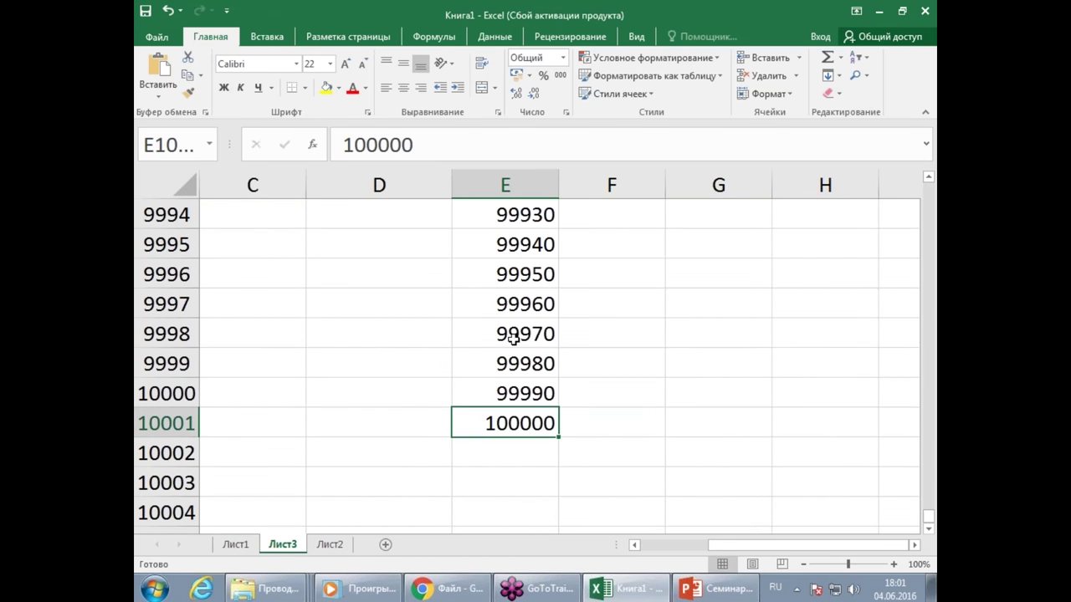
scroll(526, 363, up, 2)
key(ctrl+Up)
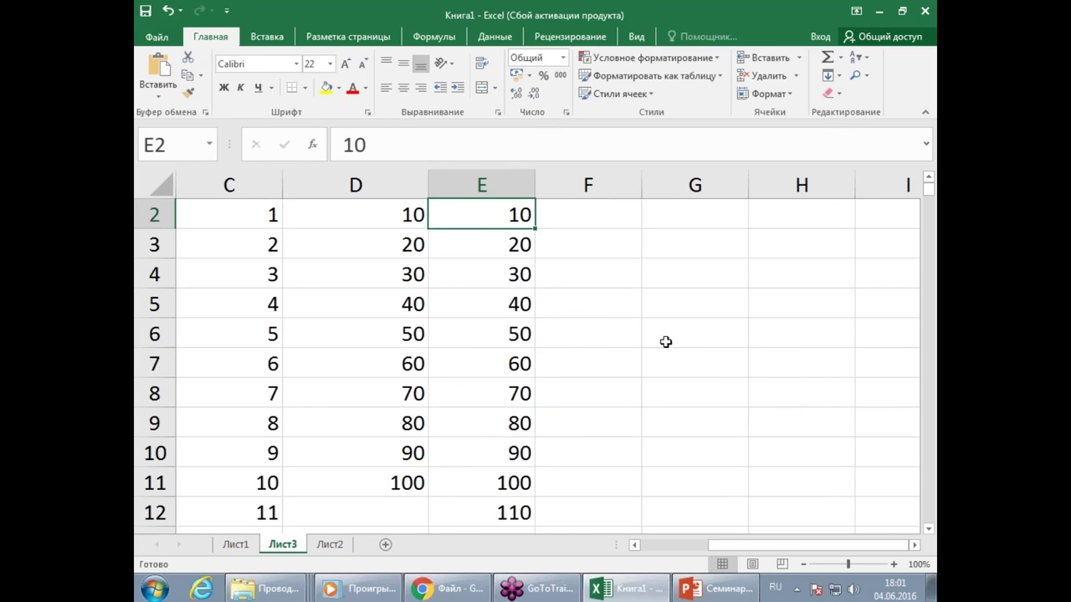
click(596, 218)
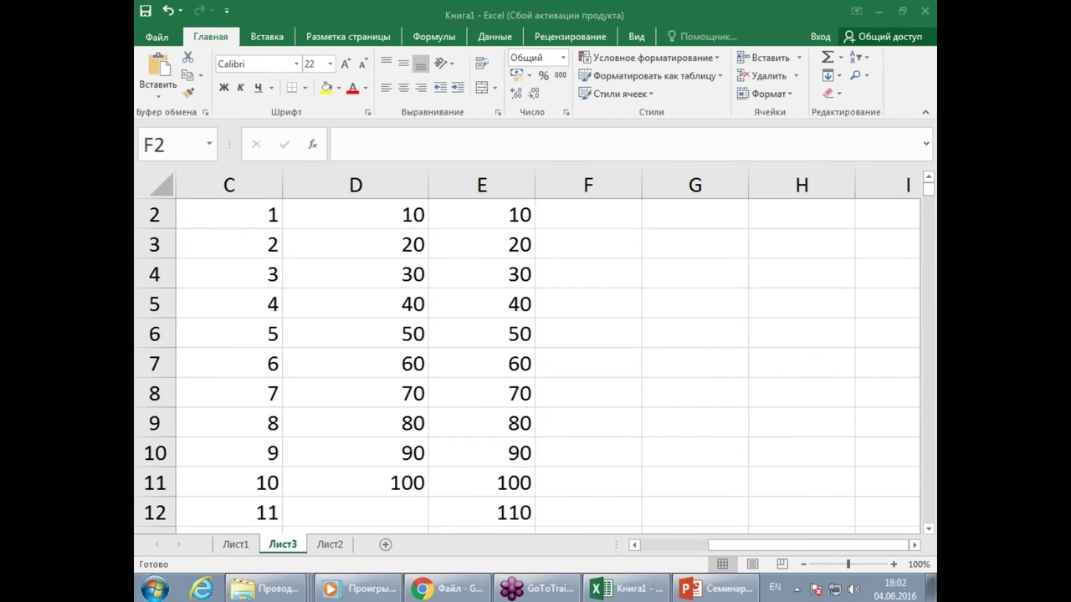
click(604, 214)
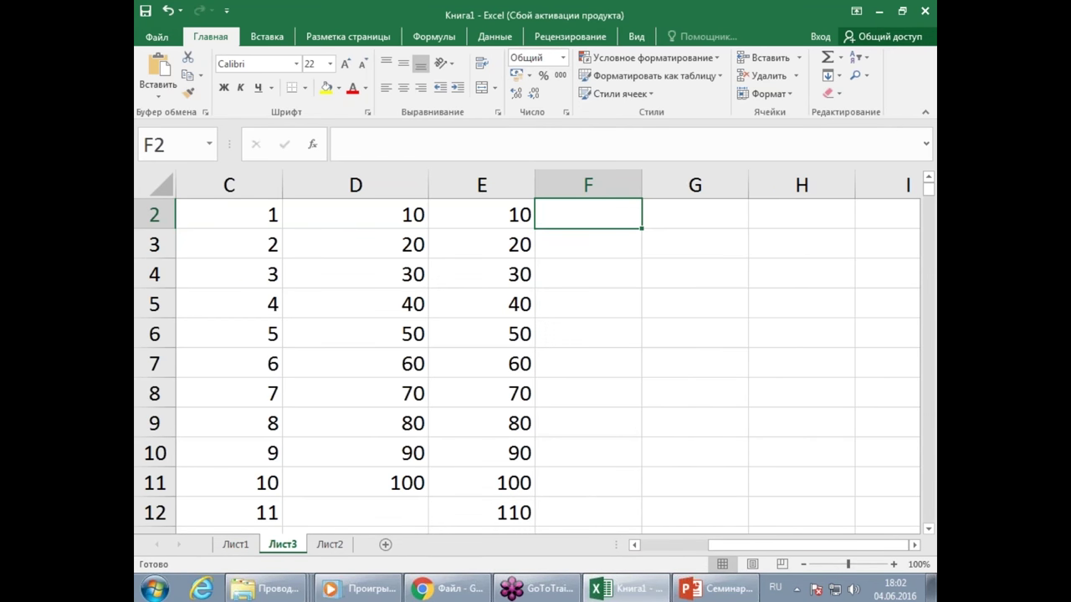
click(768, 472)
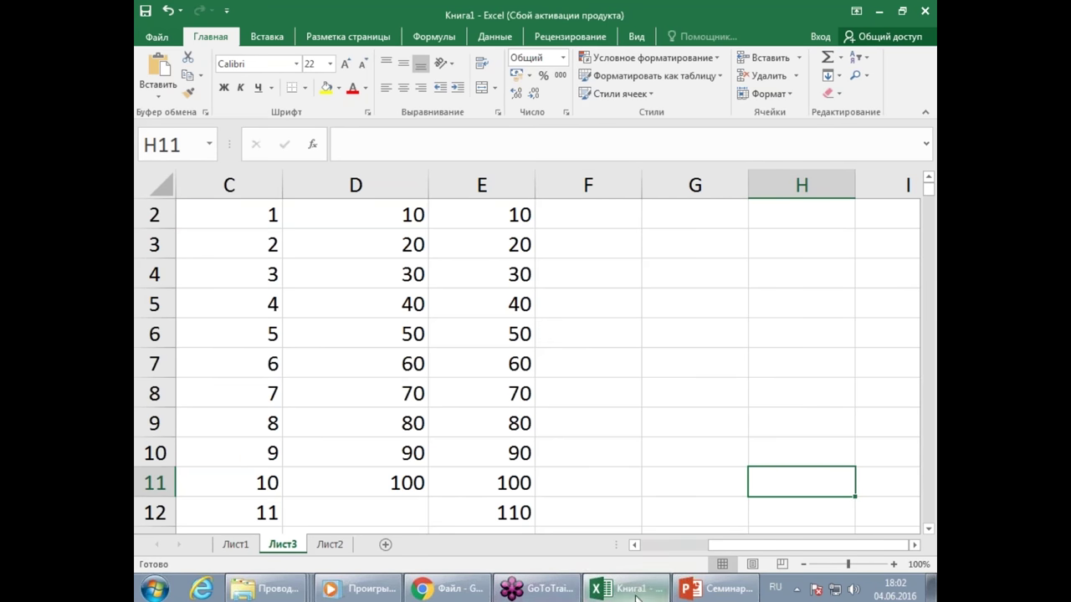
Step: Open the 4-11.06.2016 ЭКСЕЛЬ2 2016 РЕШЕННОЕ folder from Explorer's jump list, then return to Excel
right_click(259, 595)
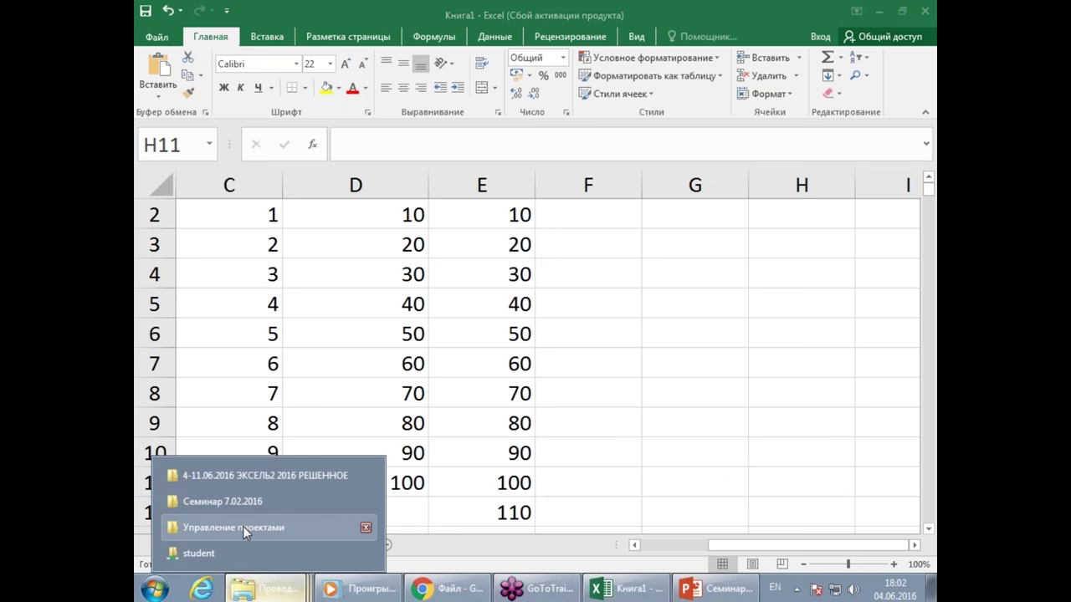
click(242, 474)
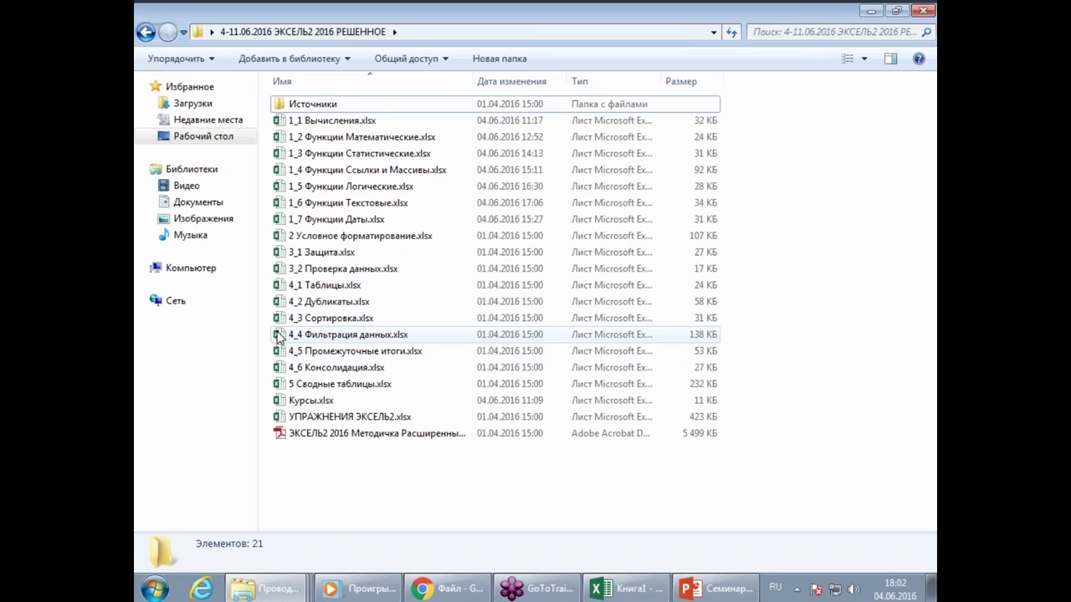
key(alt+Tab)
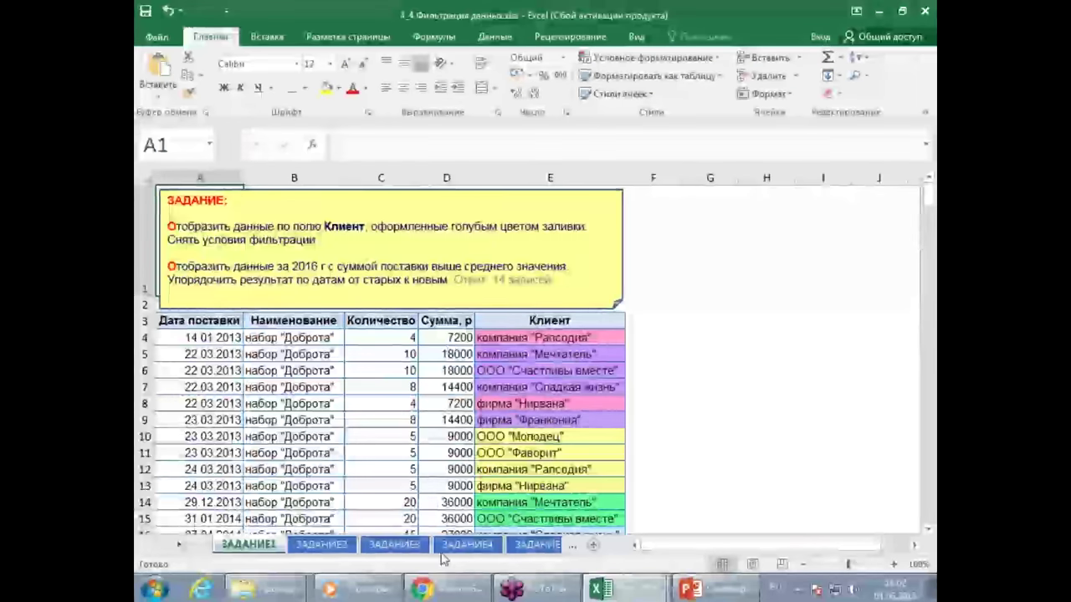
Step: Go to sheet ЗАДАНИЕ4, move the yellow task note off the table, and select an Отдел cell
click(462, 546)
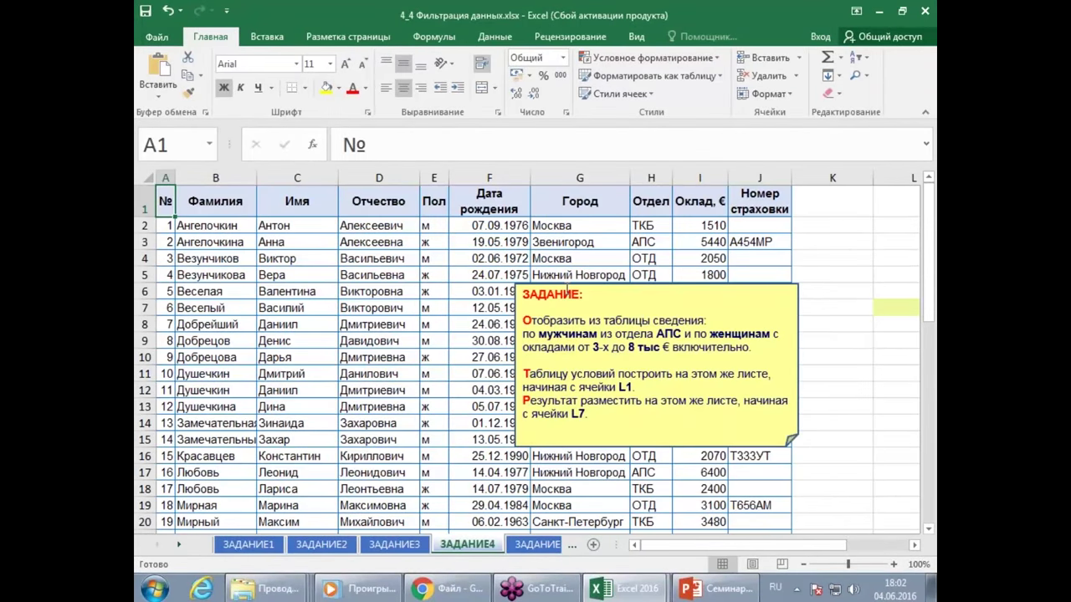
drag(569, 293, 869, 265)
click(387, 274)
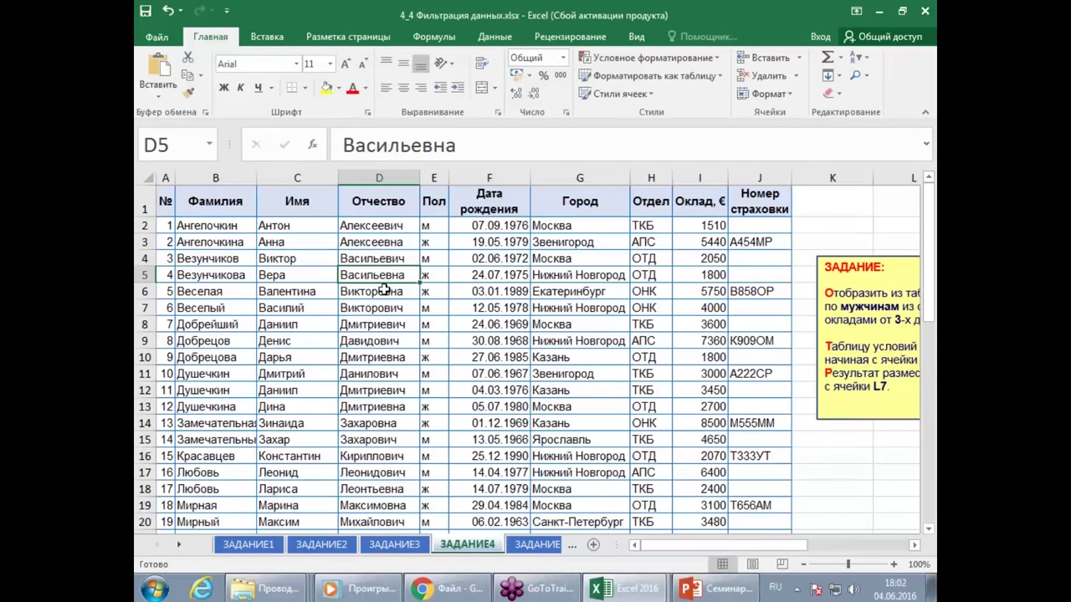
click(660, 242)
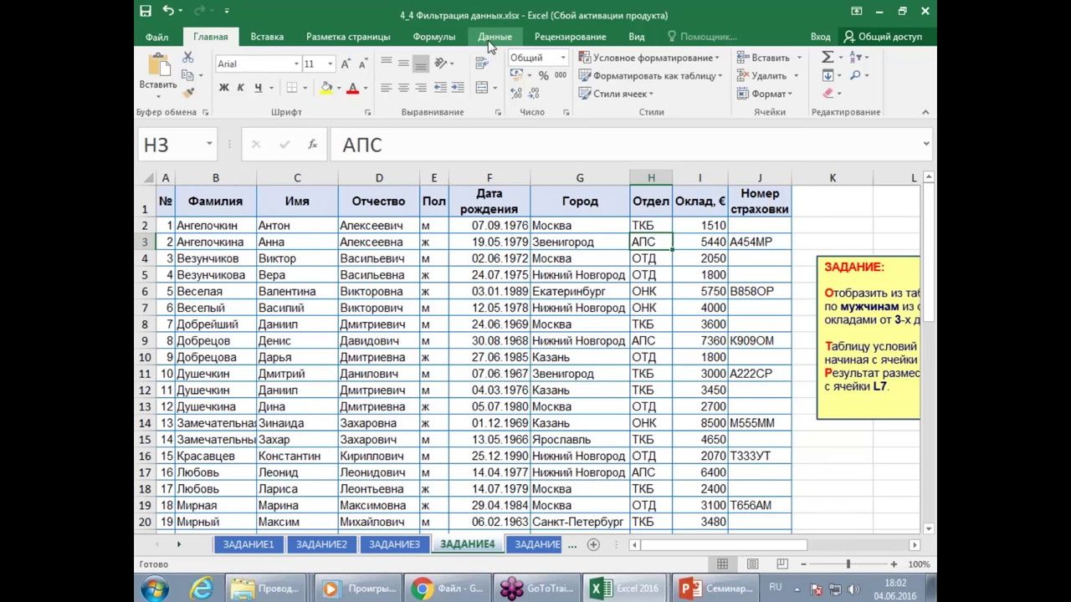
Step: Turn on AutoFilter and filter the Отдел column to show only ОНК
click(492, 42)
click(542, 71)
click(664, 209)
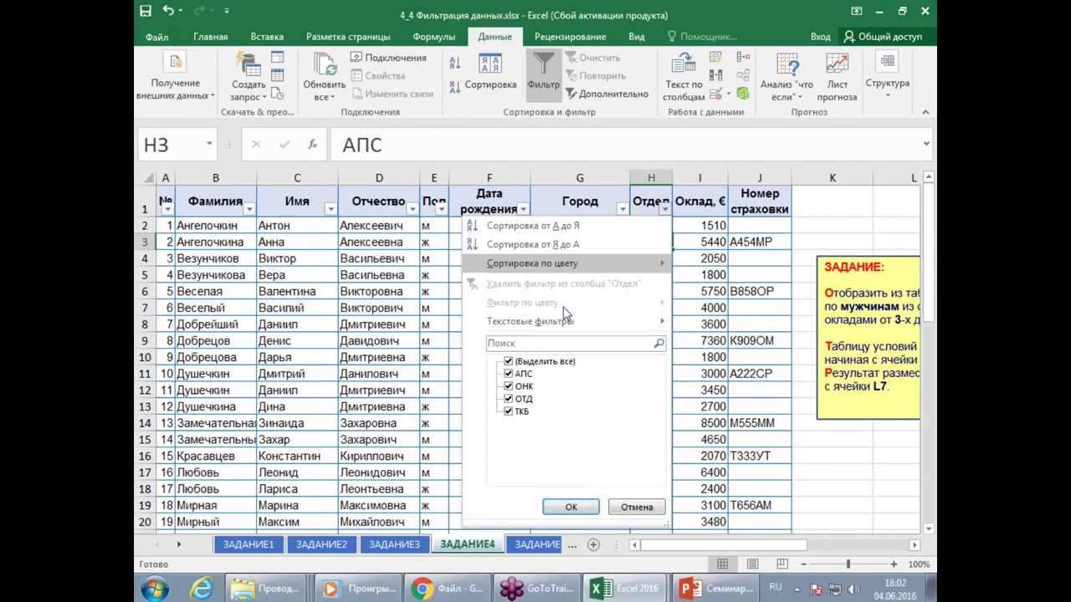
click(508, 361)
click(522, 387)
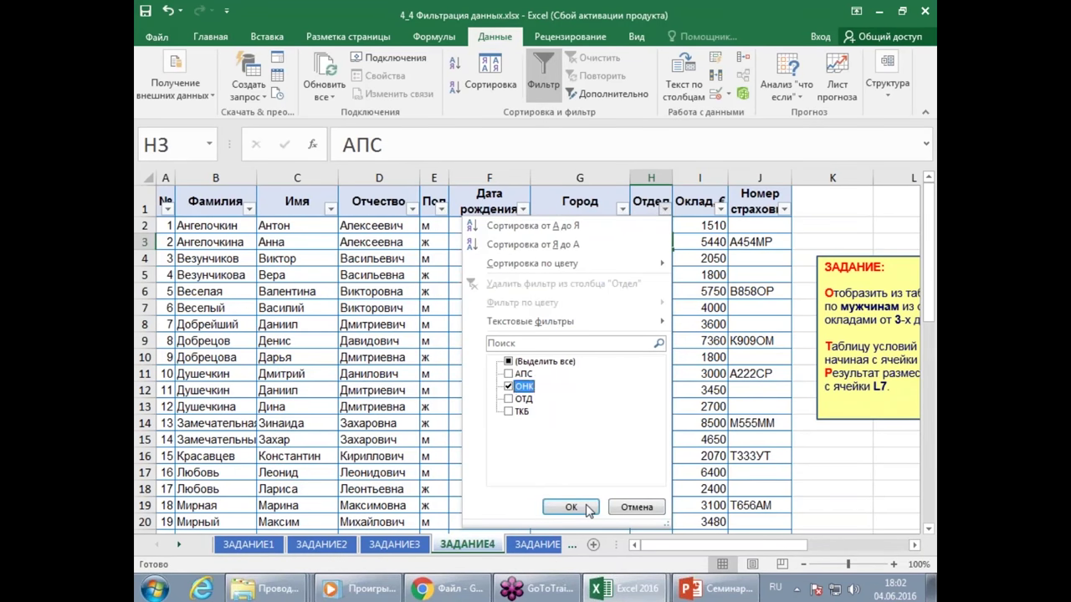
click(571, 507)
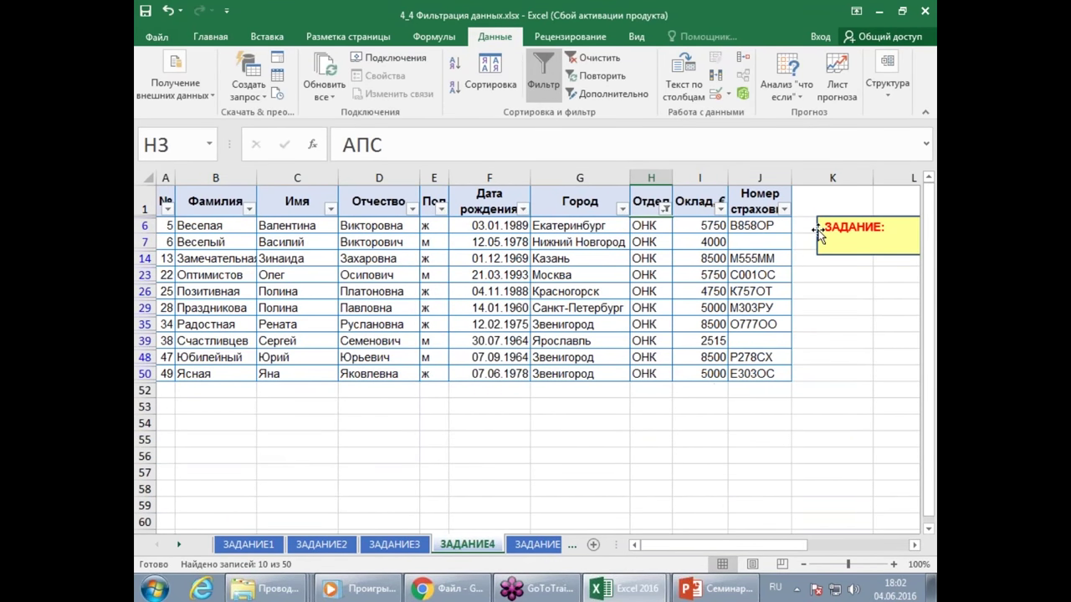
Step: Move the task note below the table, enter 1 in K6 and fill it down to K50
drag(819, 235, 850, 444)
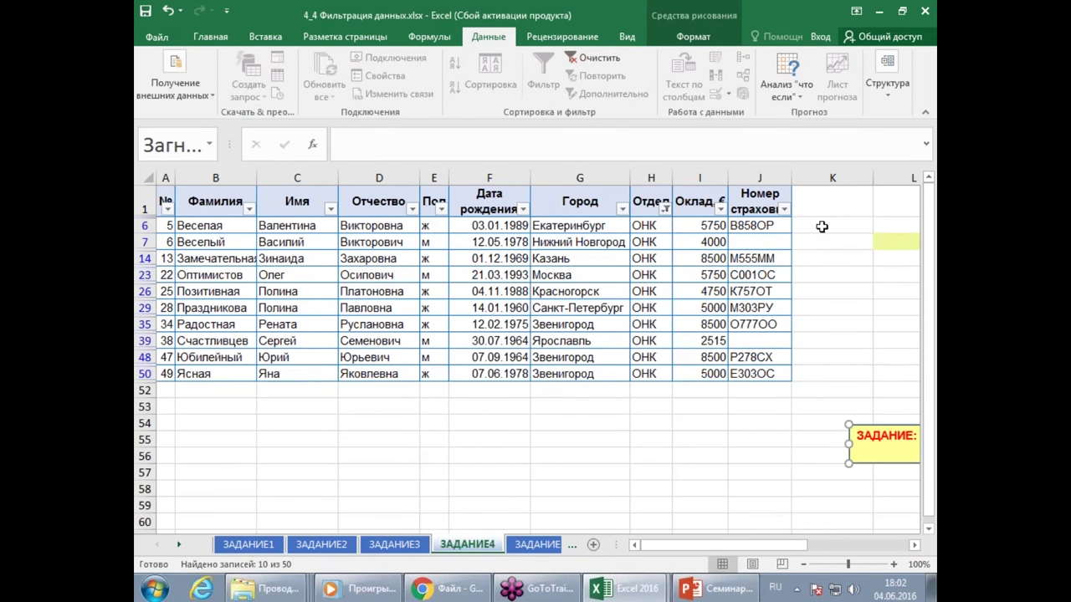
drag(821, 226, 812, 372)
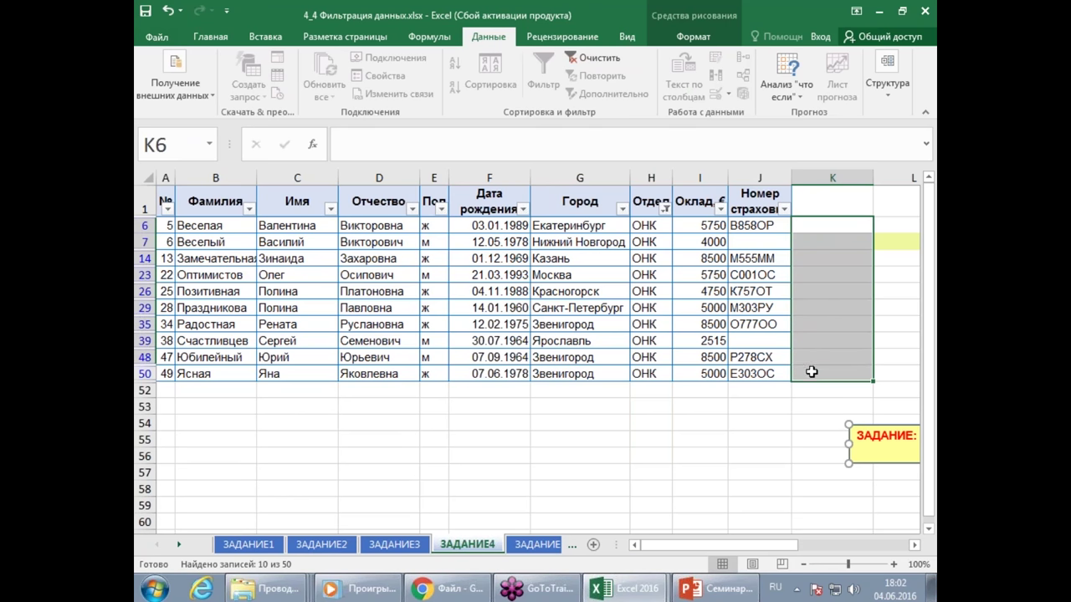
click(828, 223)
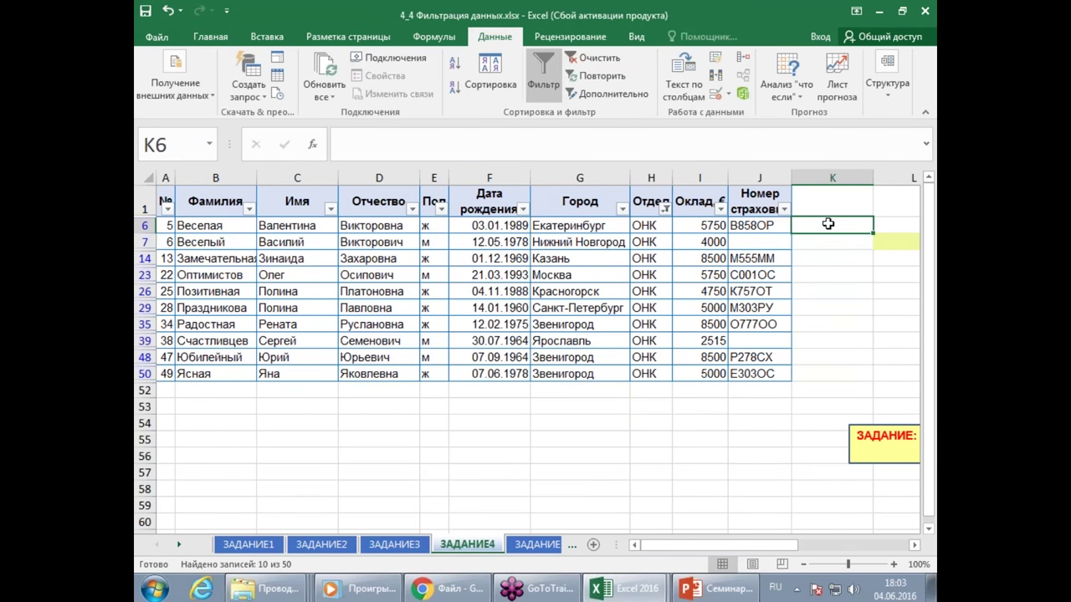
text(1)
drag(874, 235, 865, 381)
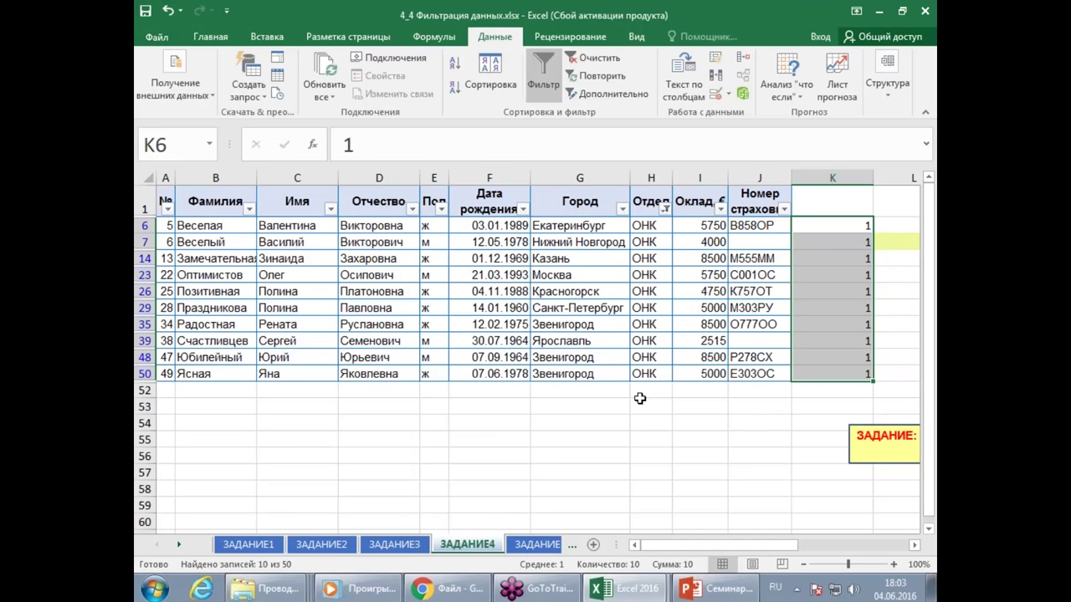
Step: Try entering 2 in K7 and selecting K6:K7 as a numbering pair
click(885, 394)
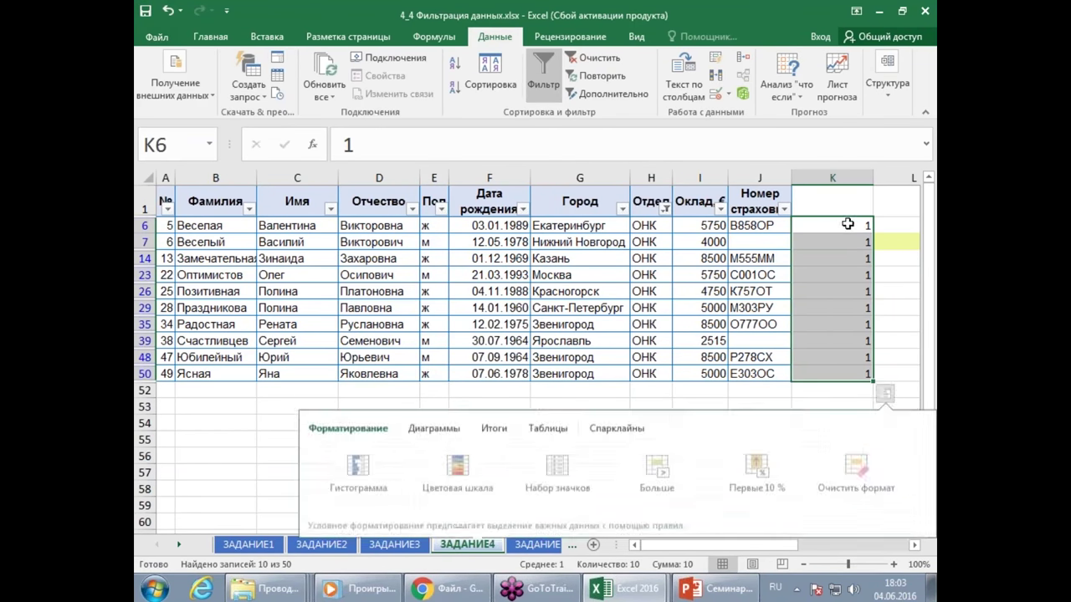
click(843, 243)
text(2)
drag(845, 228, 870, 381)
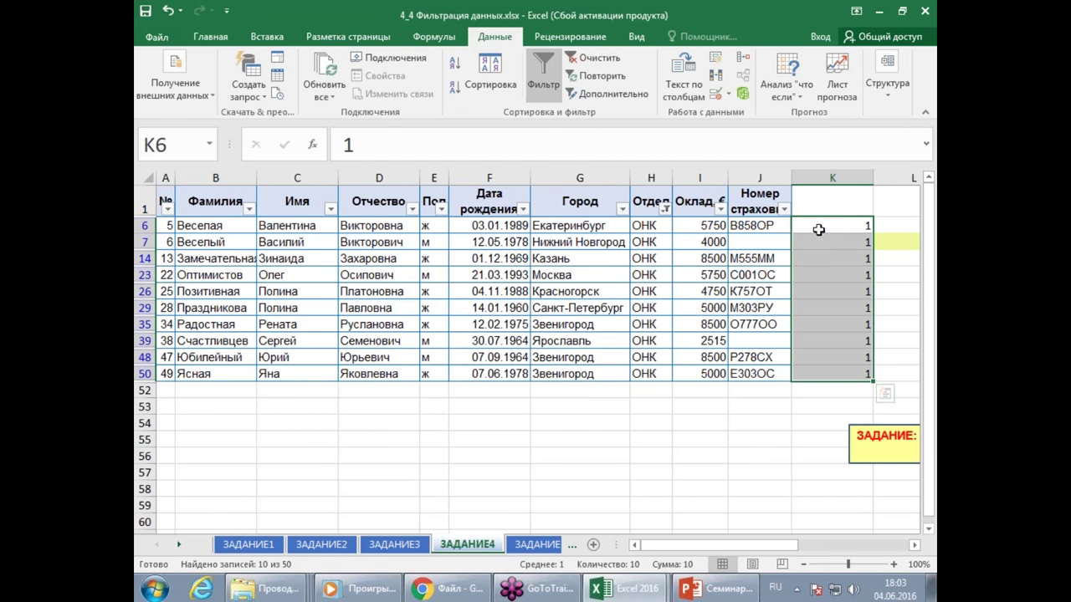
click(667, 243)
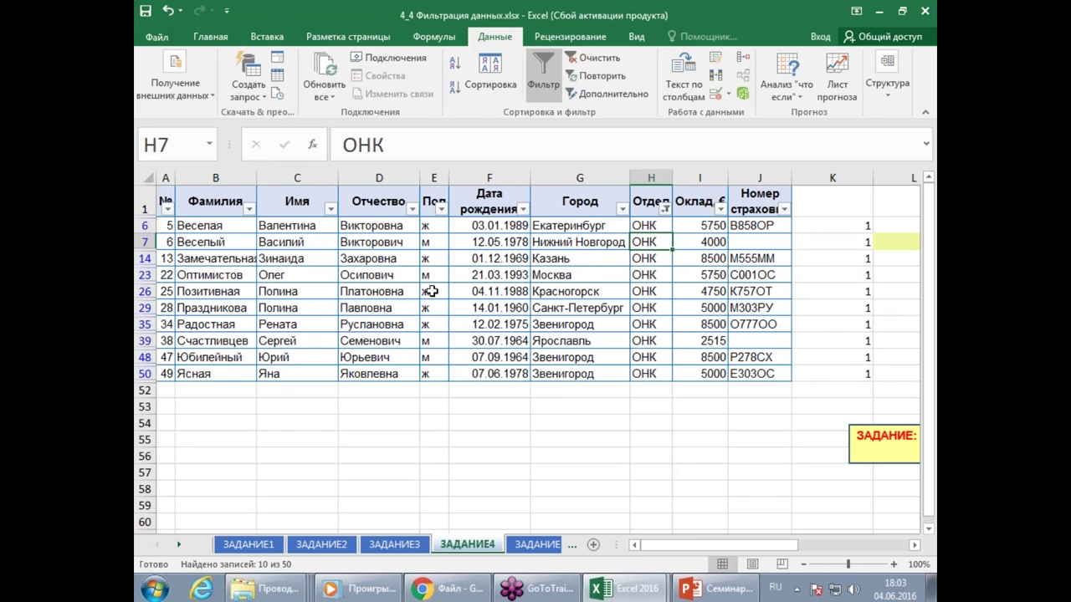
Step: Copy cell F14 and reselect K6:K50 in the filtered column
drag(820, 225, 819, 373)
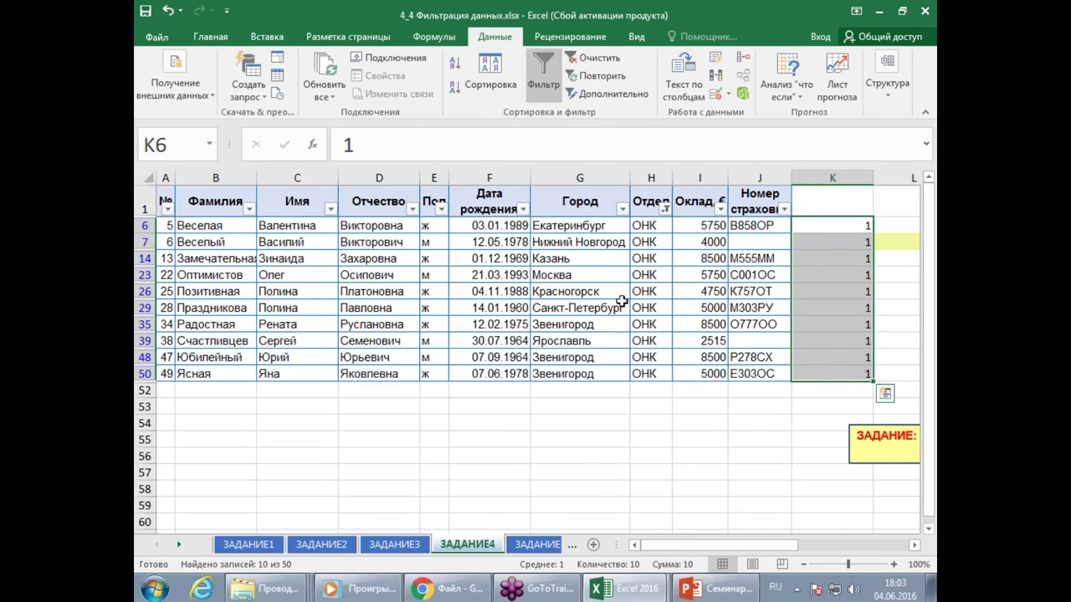
click(524, 259)
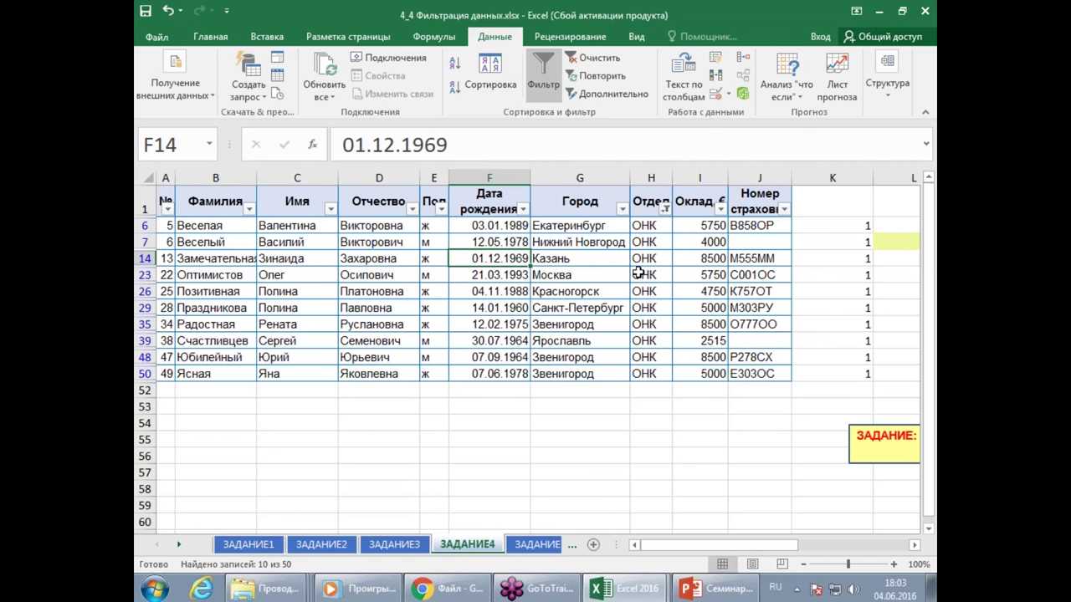
key(ctrl+c)
click(827, 224)
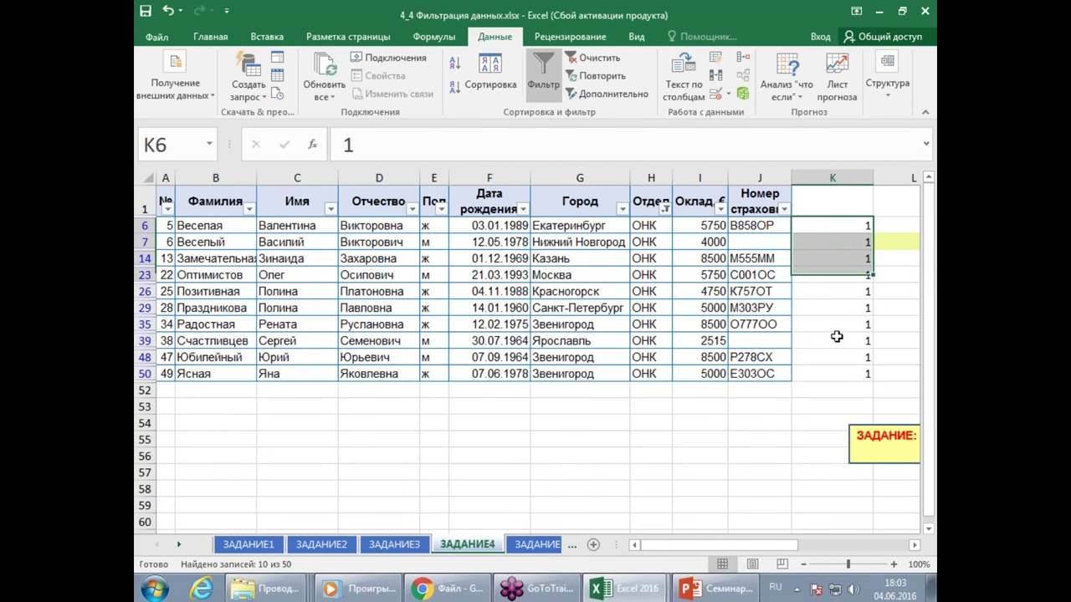
drag(827, 224, 837, 374)
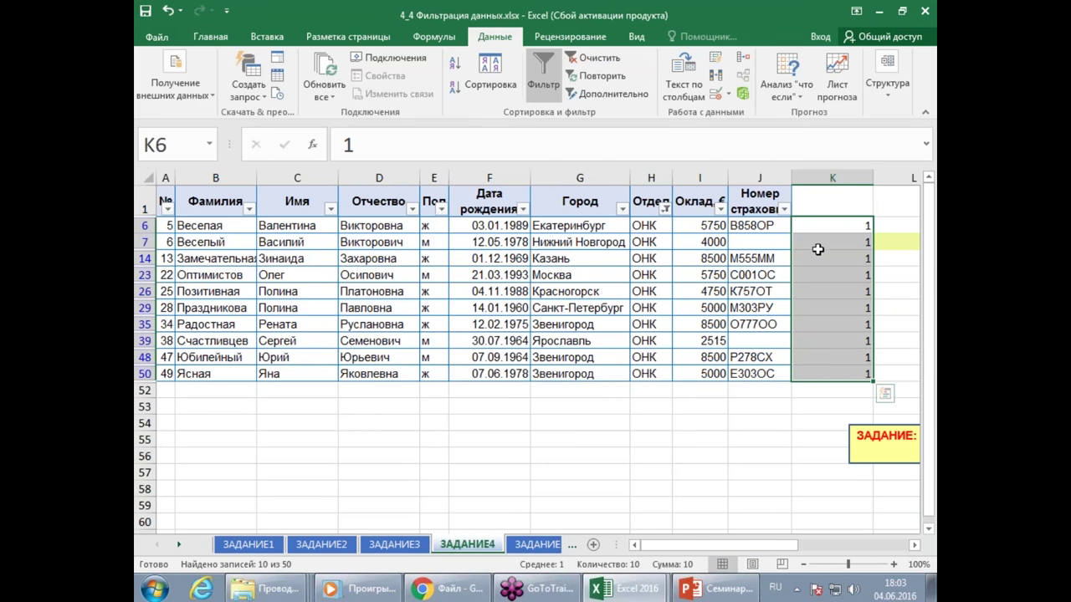
Step: Restrict the K6:K50 selection to visible cells only with Go To Special
click(210, 37)
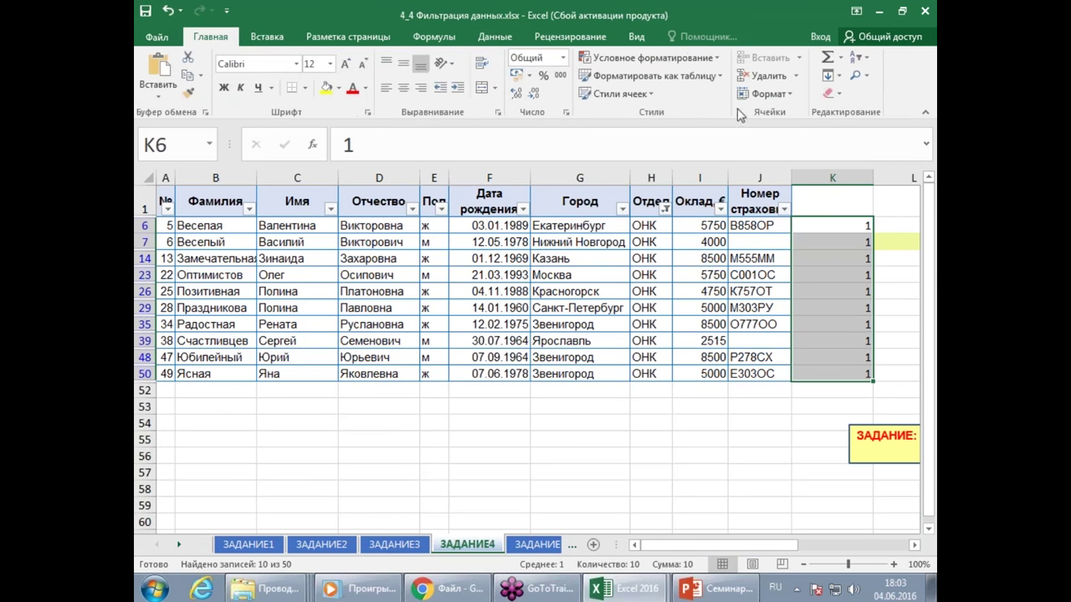
click(856, 78)
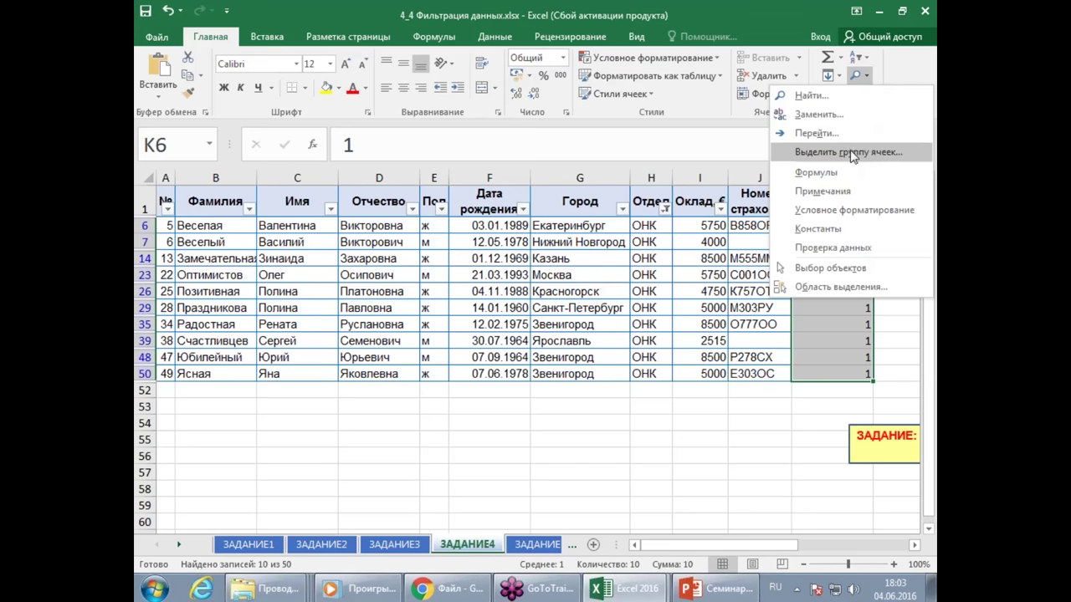
click(852, 155)
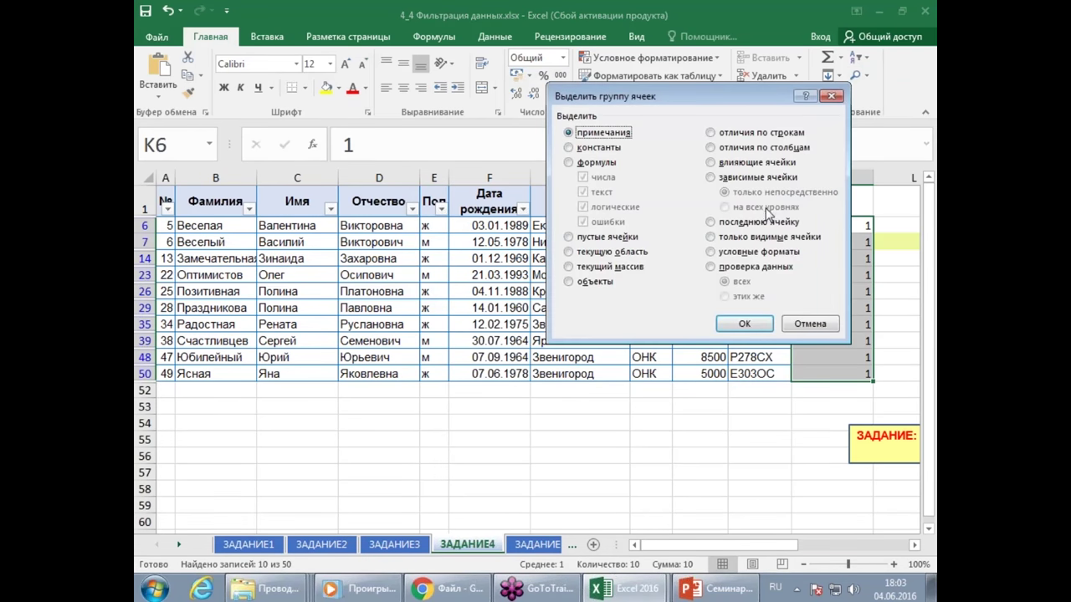
click(711, 236)
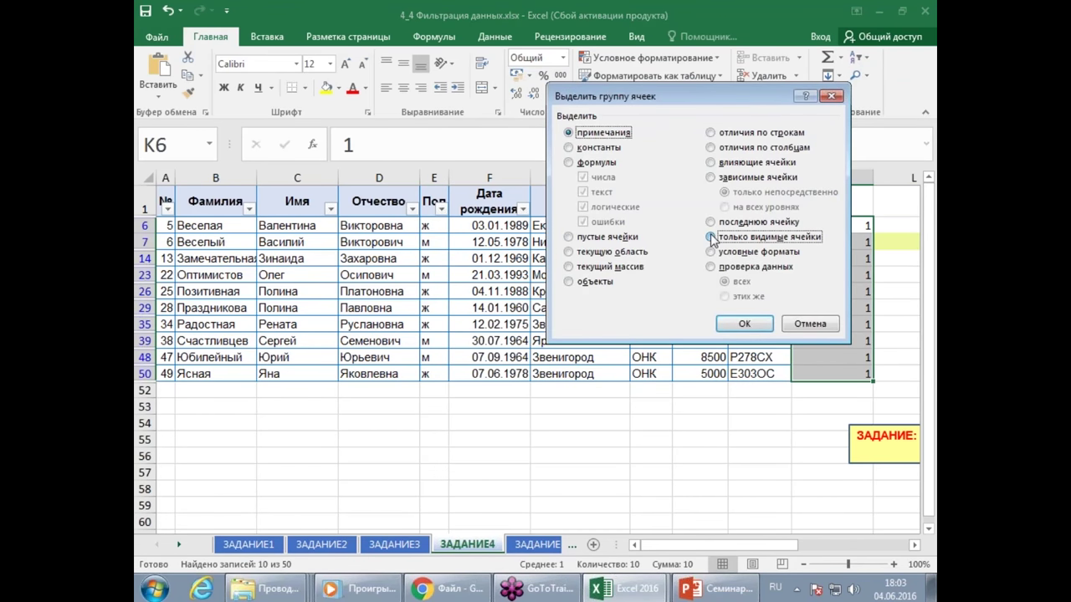
click(744, 324)
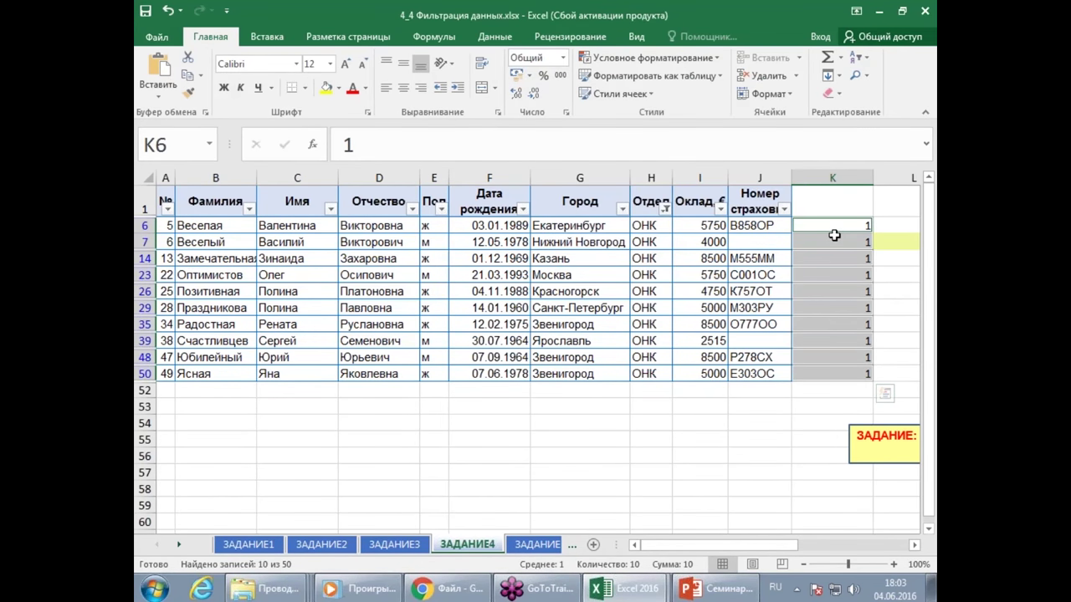
Step: Enter the formula =K1+1 into the visible column K cells and check K6
text(=)
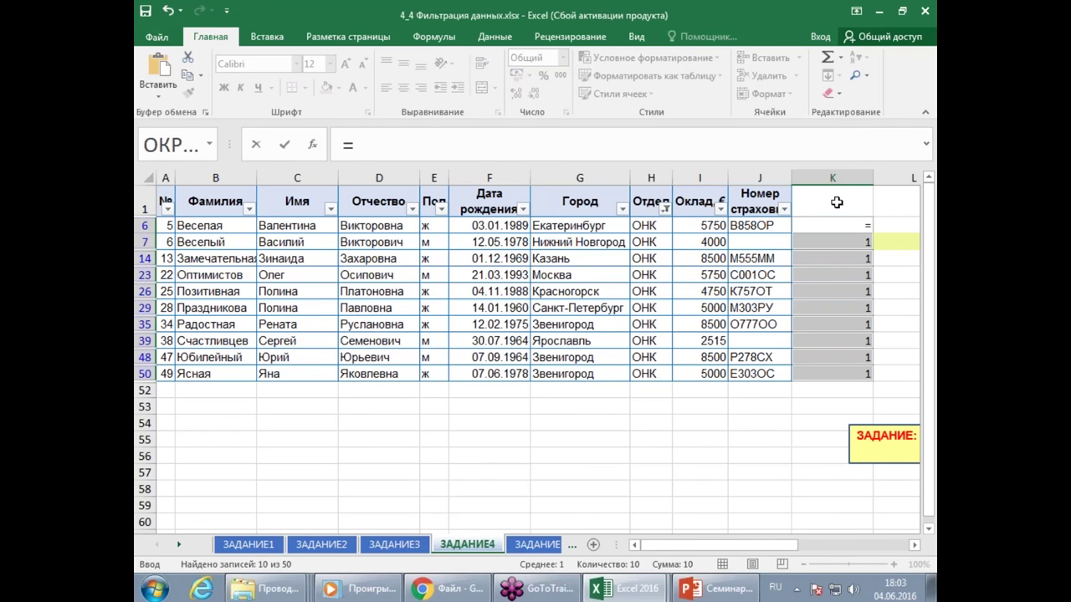
click(837, 202)
text(+1)
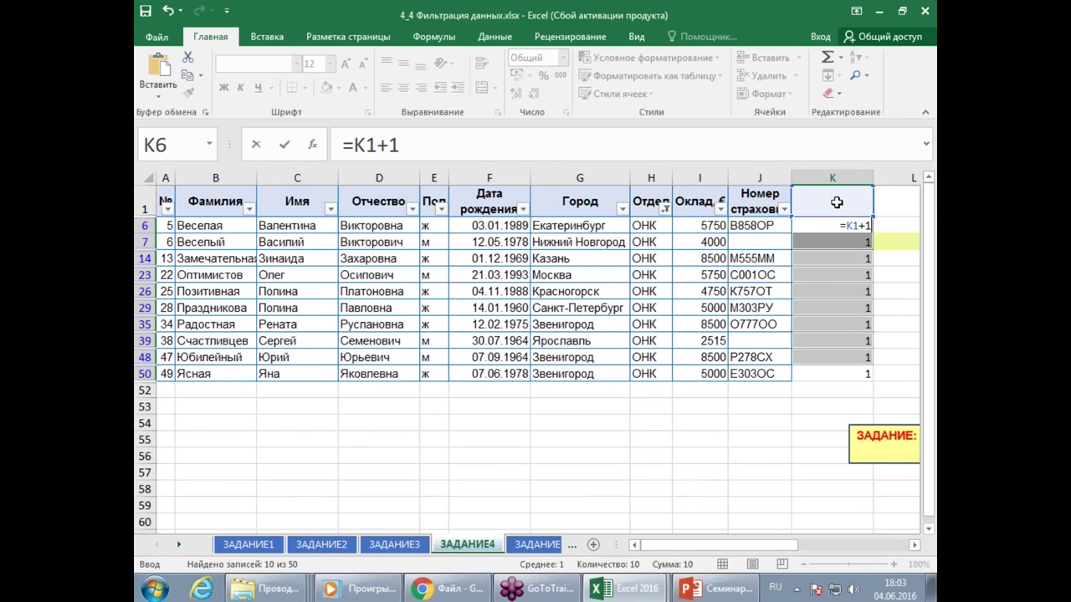
key(ctrl+Return)
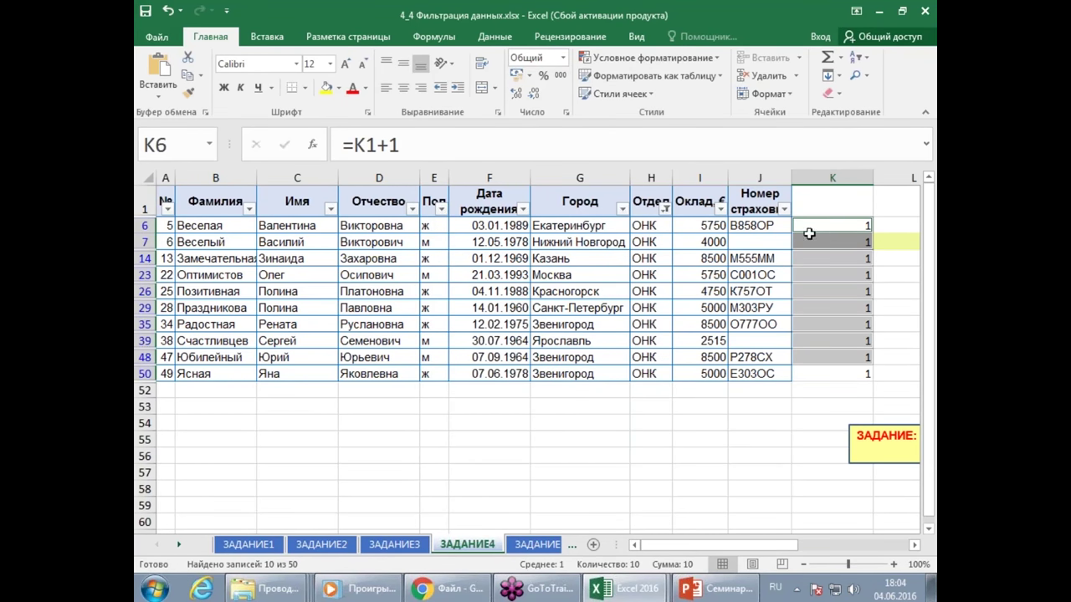
click(715, 239)
click(825, 224)
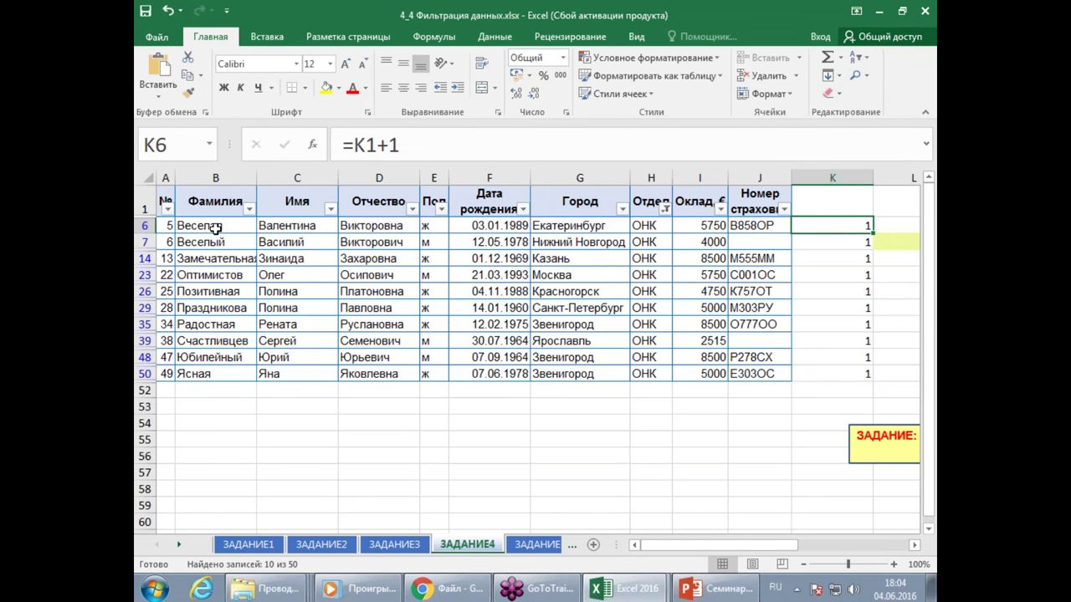
Step: Clear the Отдел filter by selecting all departments so every row shows
click(167, 209)
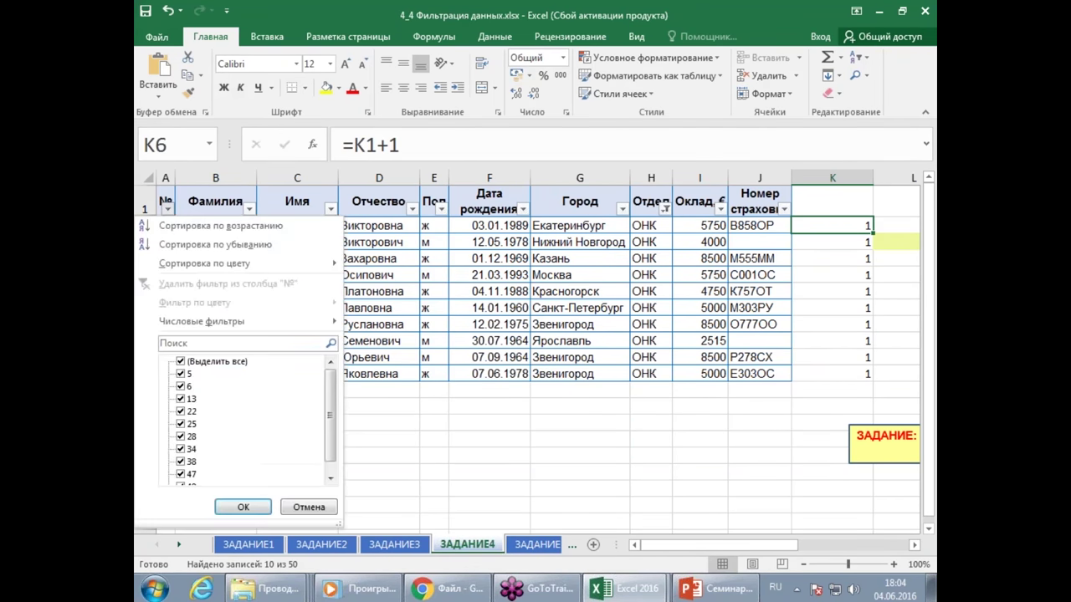
click(391, 299)
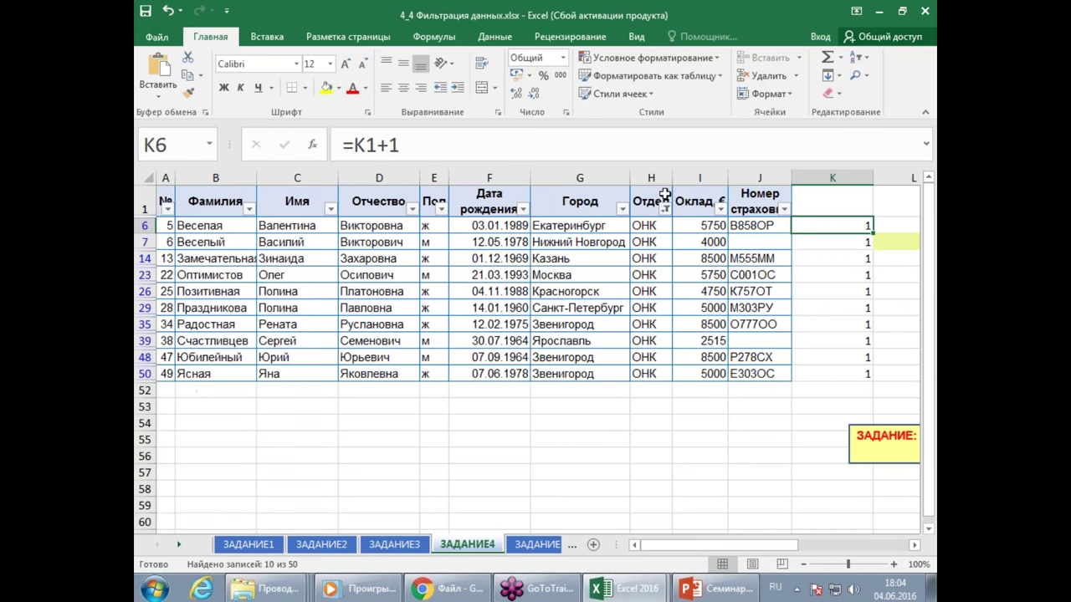
click(663, 210)
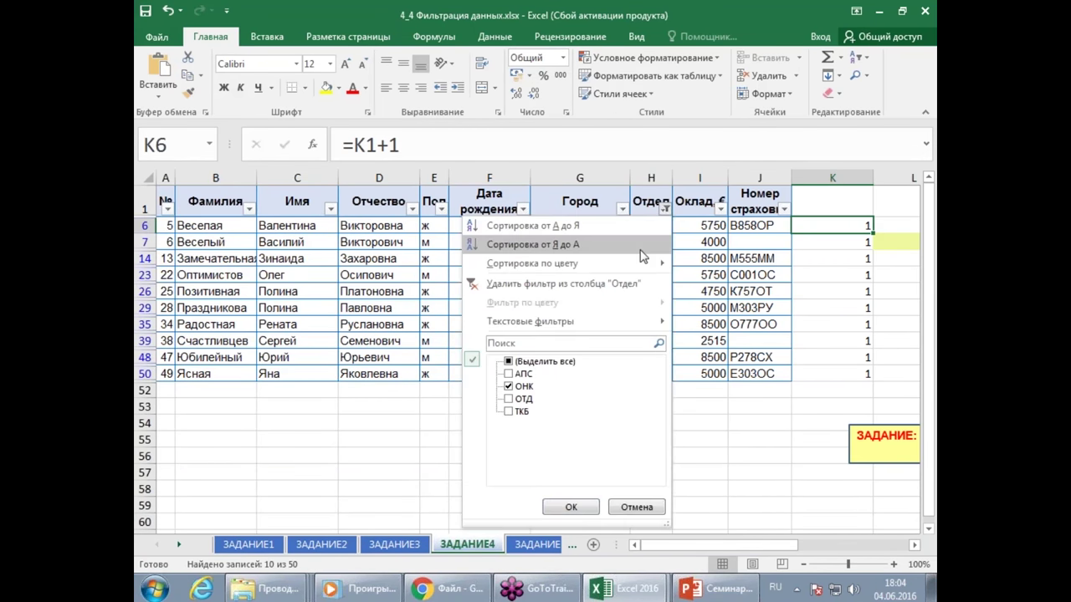
click(509, 362)
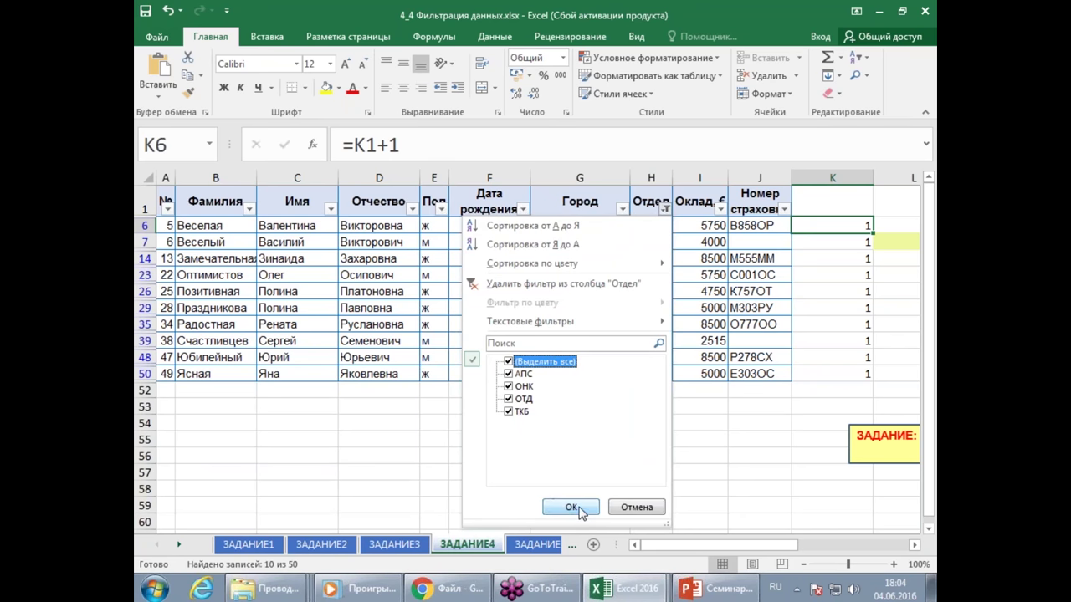
click(573, 508)
Step: Copy the K6 formula into K7 and compare the ОНК and ТКБ rows
drag(840, 298, 840, 312)
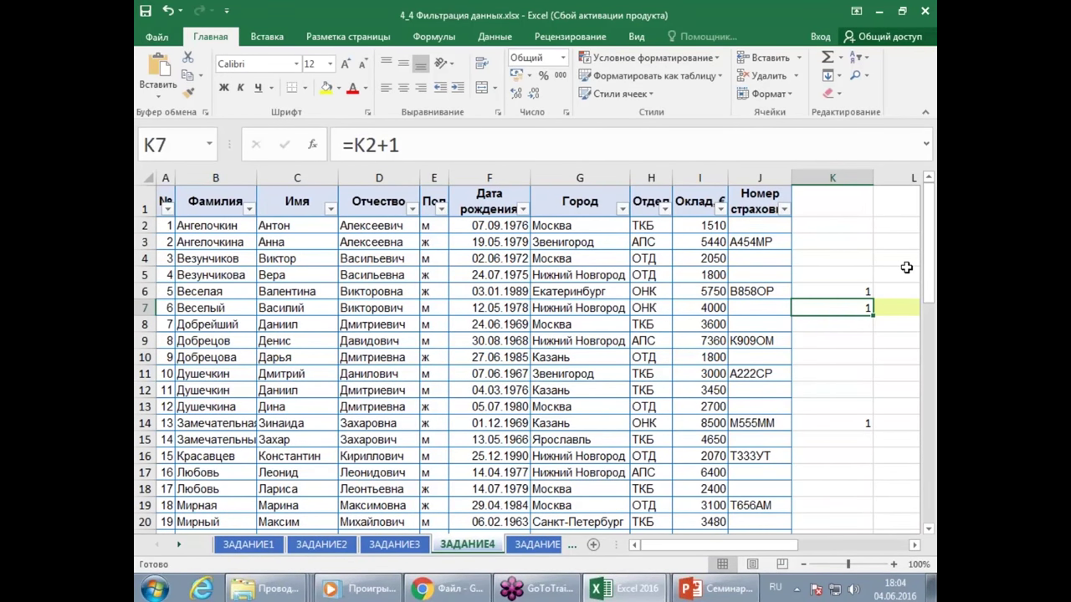
click(815, 225)
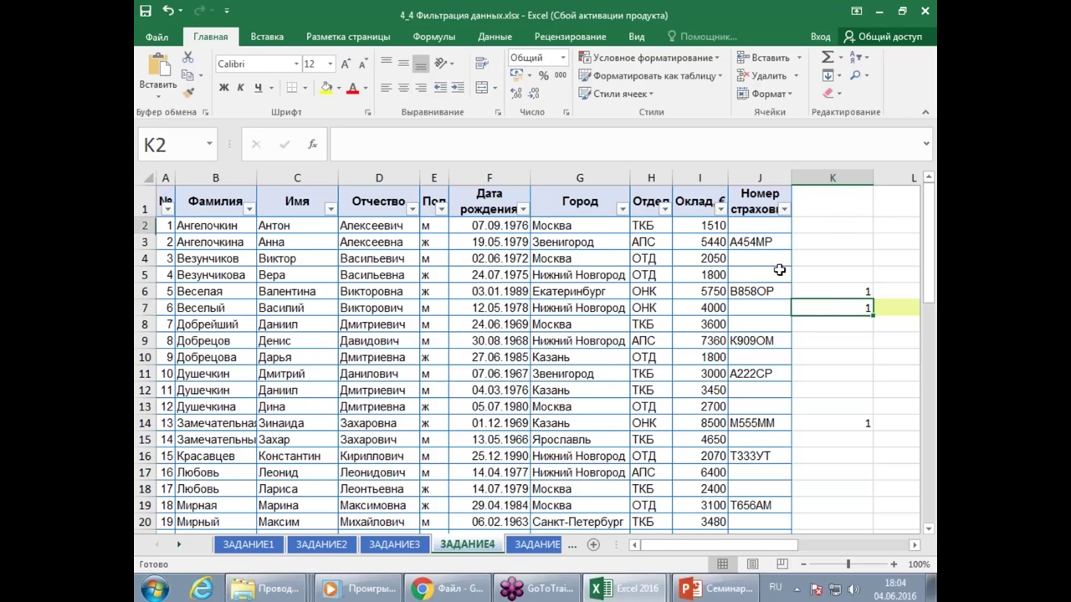
click(650, 315)
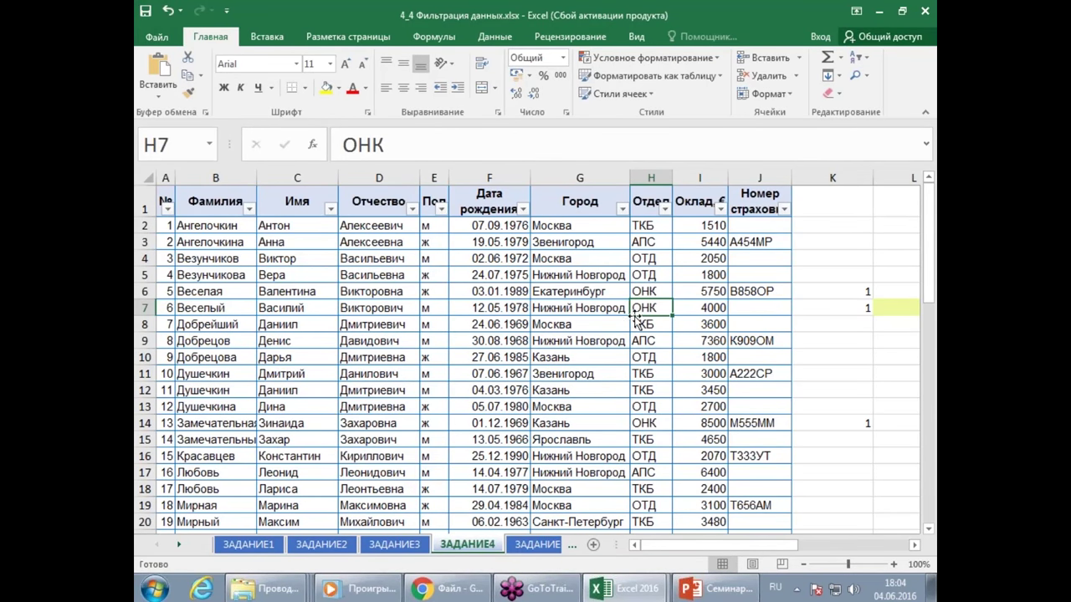
click(648, 373)
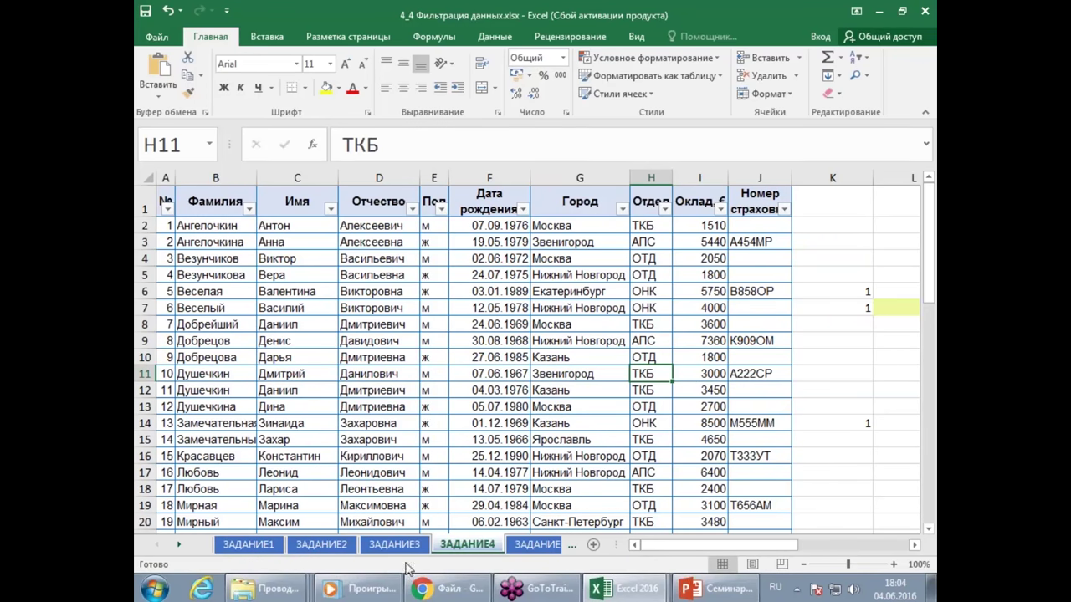
click(627, 588)
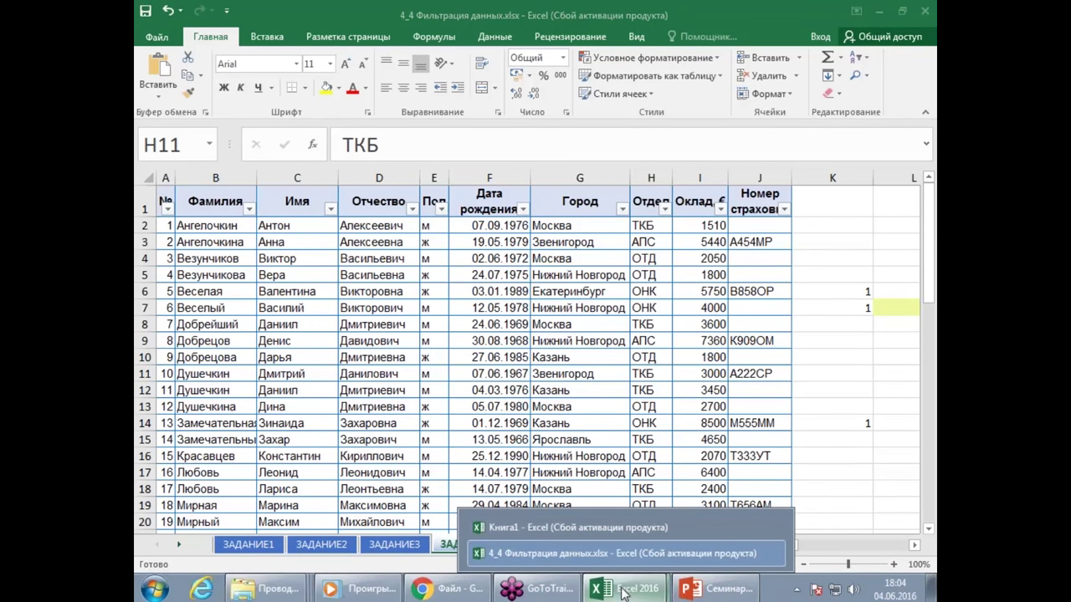
Step: Switch to the Книга1 workbook and enter 1 in F2
click(518, 527)
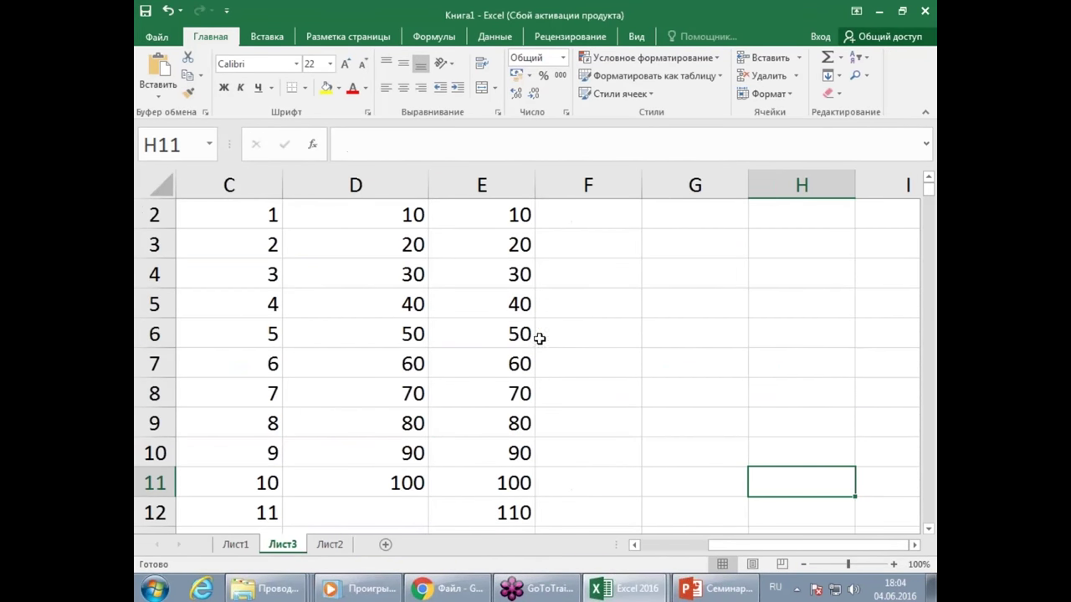
scroll(646, 339, up, 1)
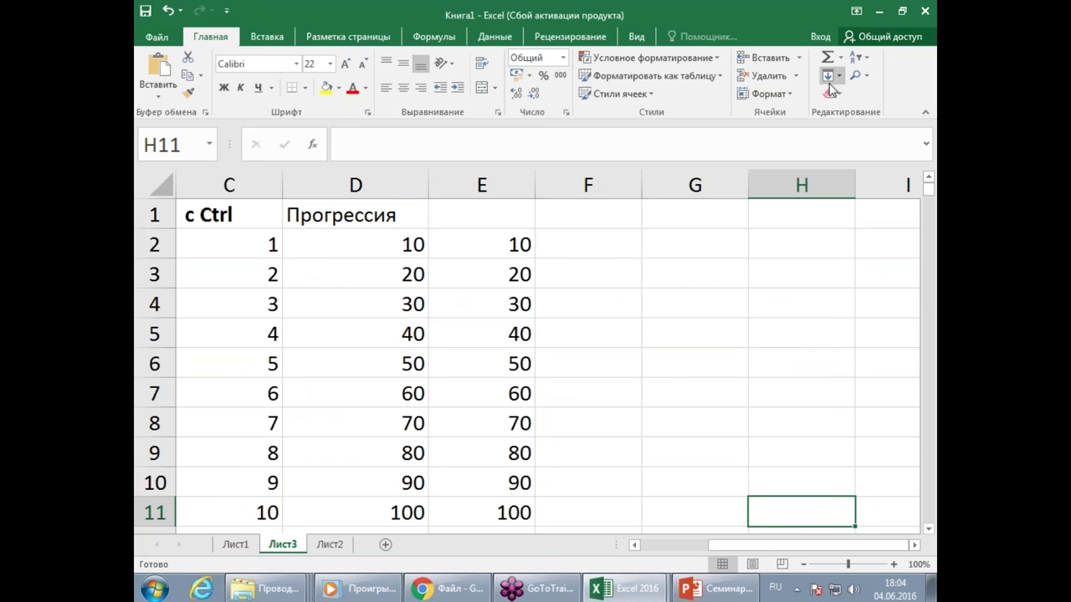
click(608, 245)
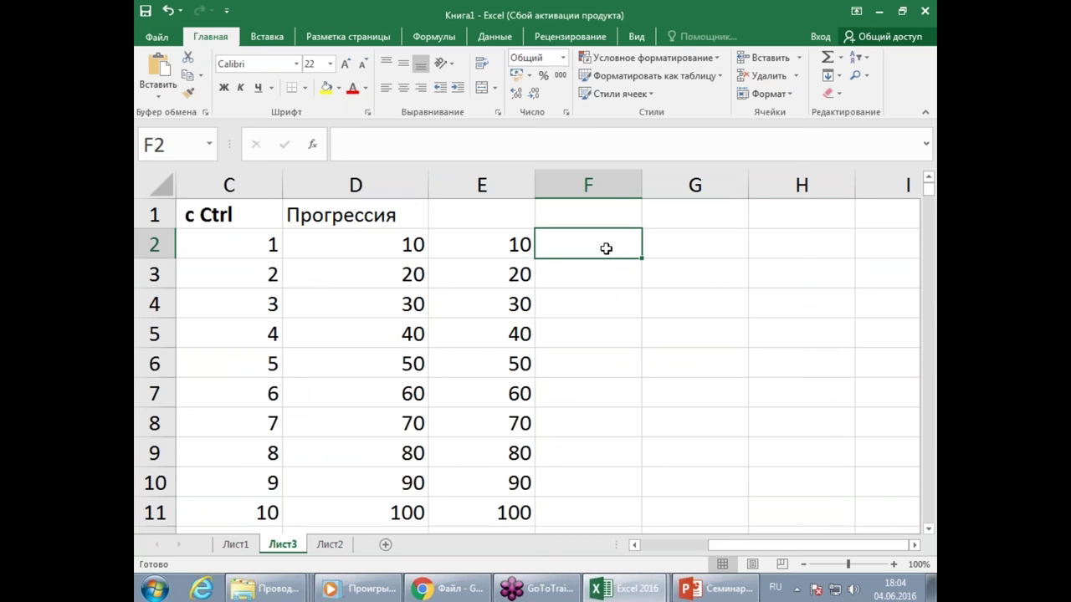
text(1)
key(Return)
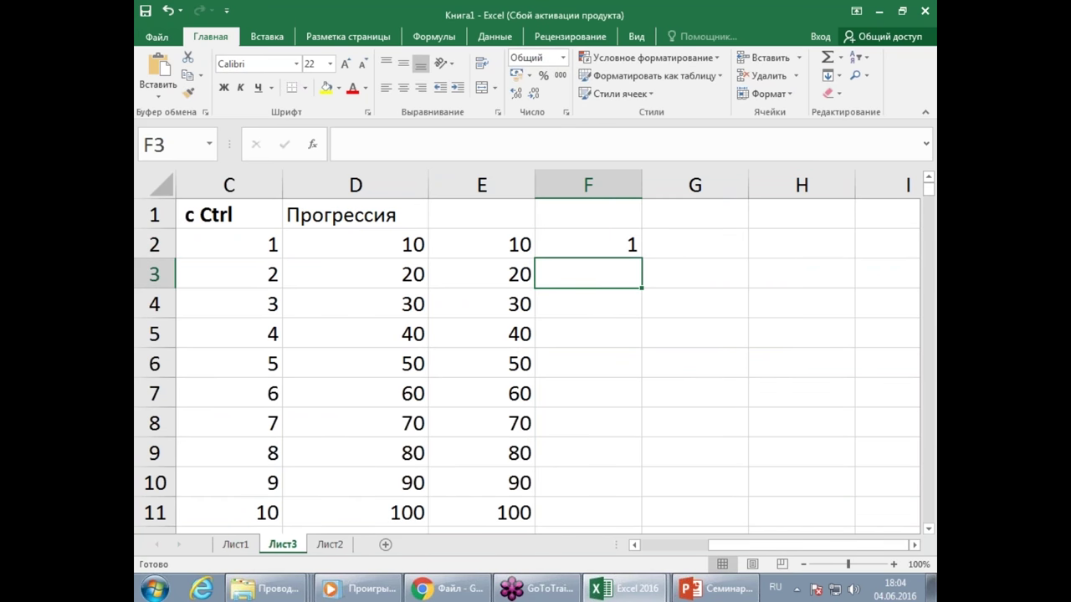
click(608, 244)
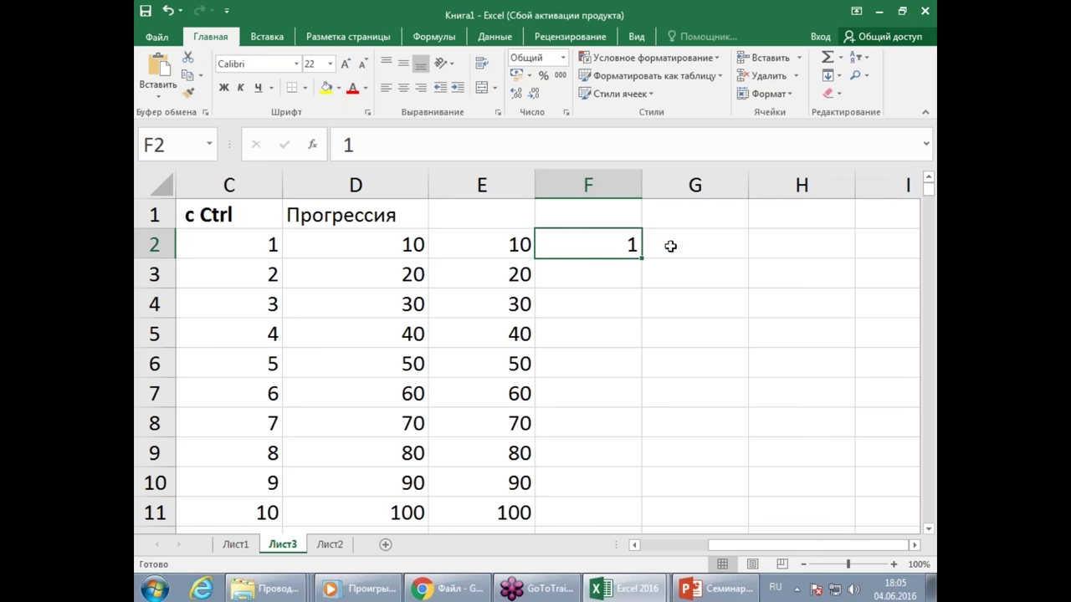
drag(645, 320, 656, 263)
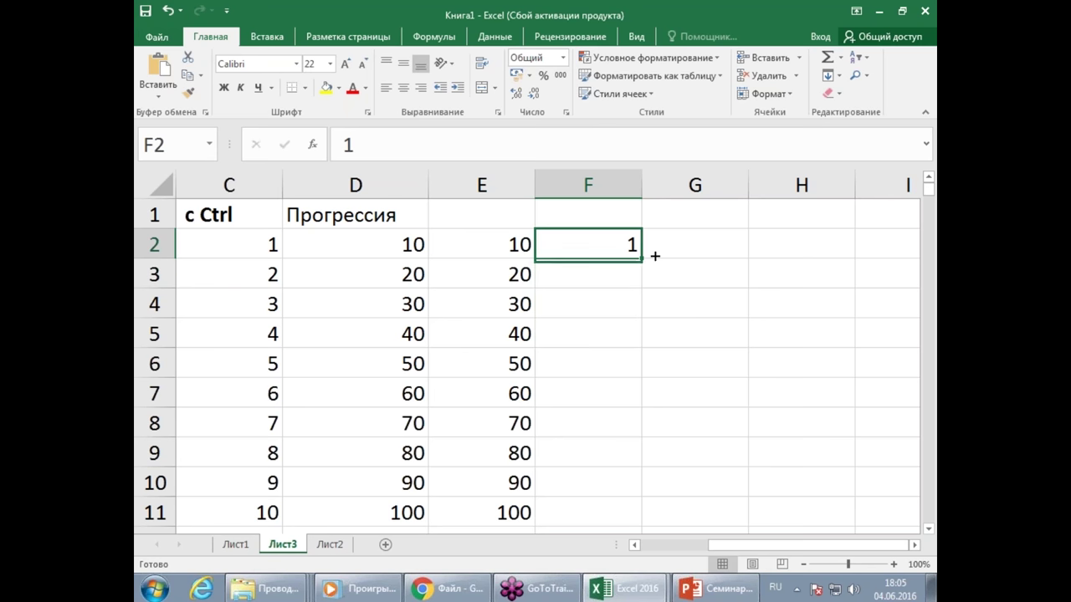
Step: Fill column F as a geometric progression with step 3, reaching 19683 in F11
click(838, 78)
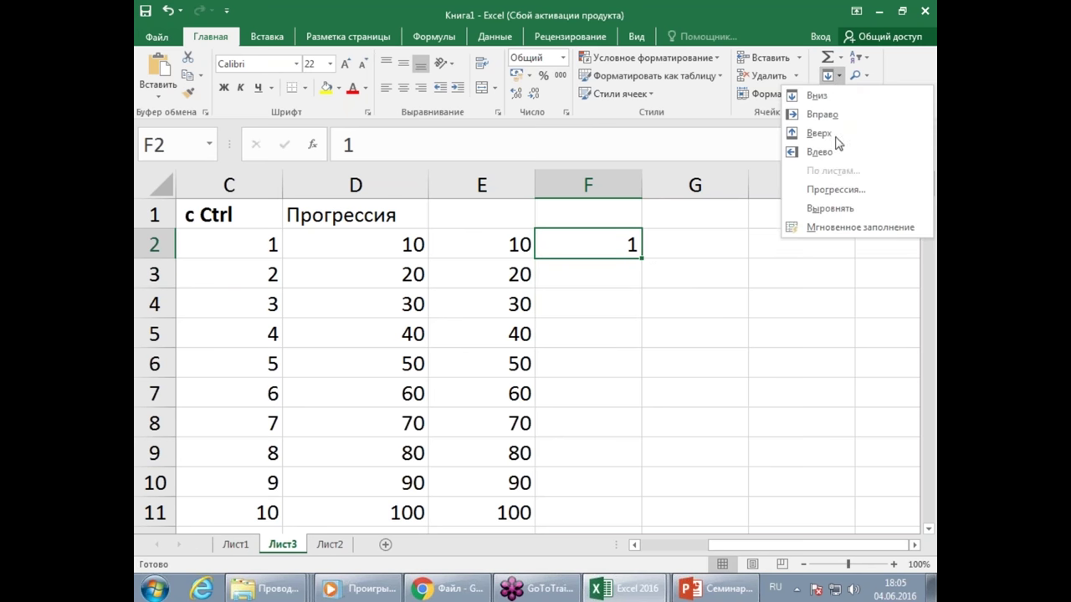
click(841, 193)
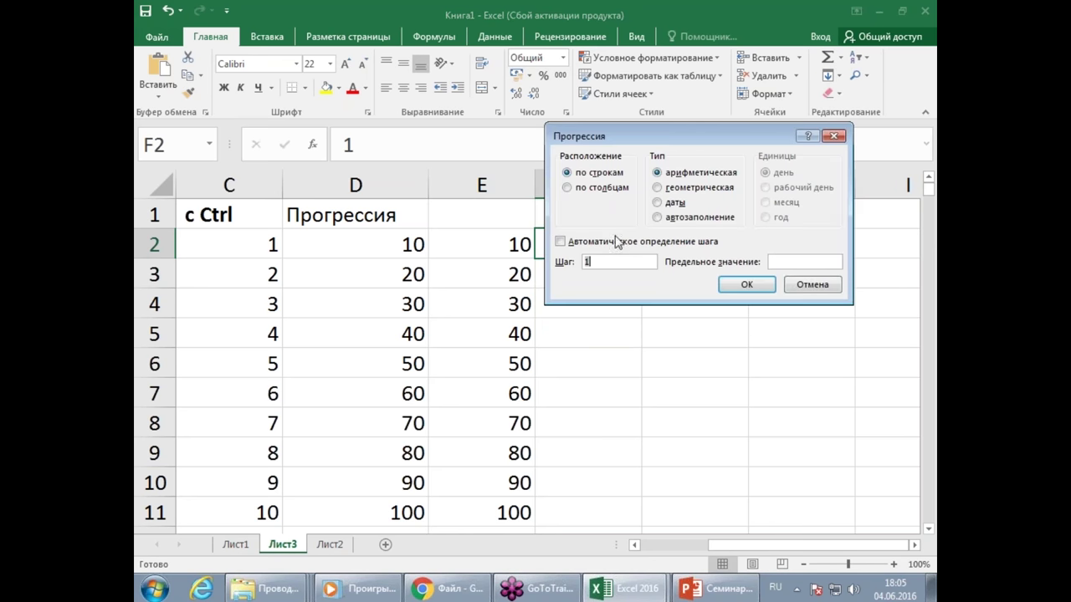
click(584, 191)
click(659, 188)
click(609, 262)
key(Return)
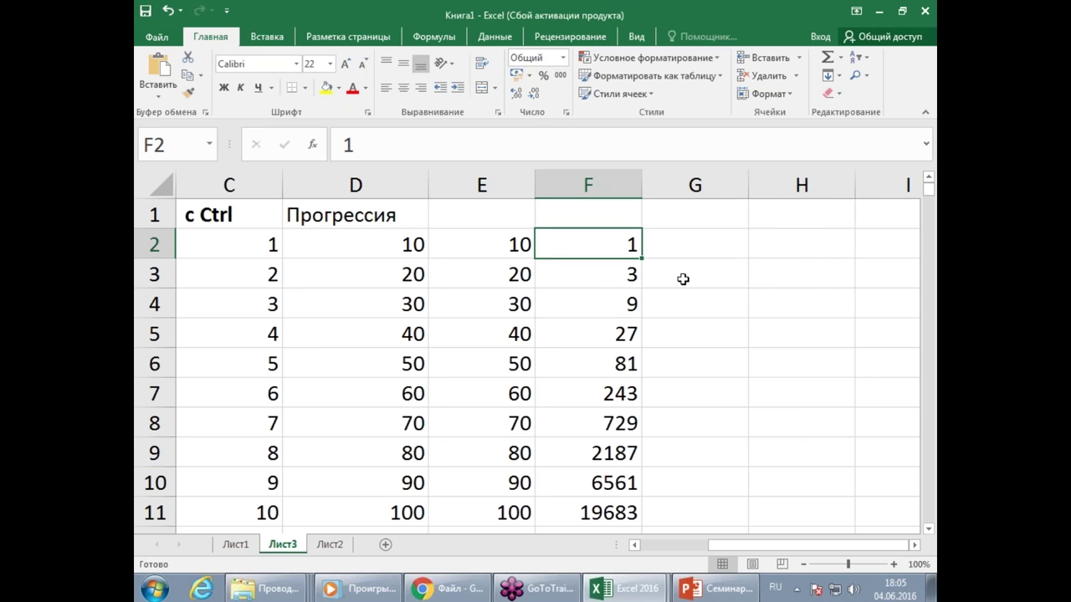
Step: Widen column F for the larger values, zoom out to 55%, and select H2
drag(642, 185, 680, 190)
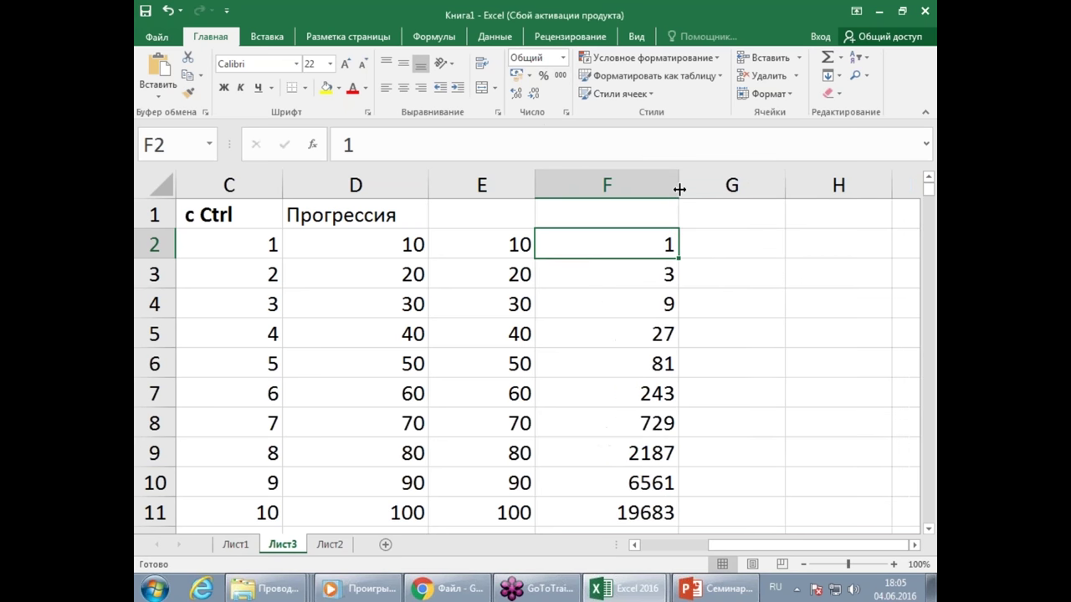
scroll(683, 305, down, 2)
ctrl+scroll(684, 303, down, 3)
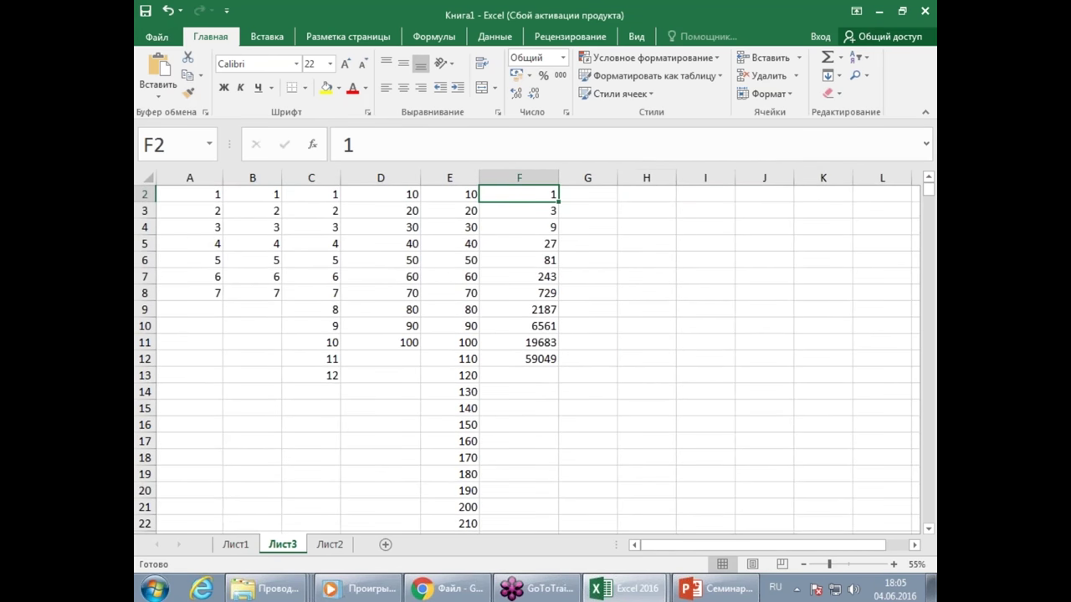
mouse_move(548, 197)
mouse_down()
mouse_move(530, 364)
mouse_move(583, 351)
mouse_up()
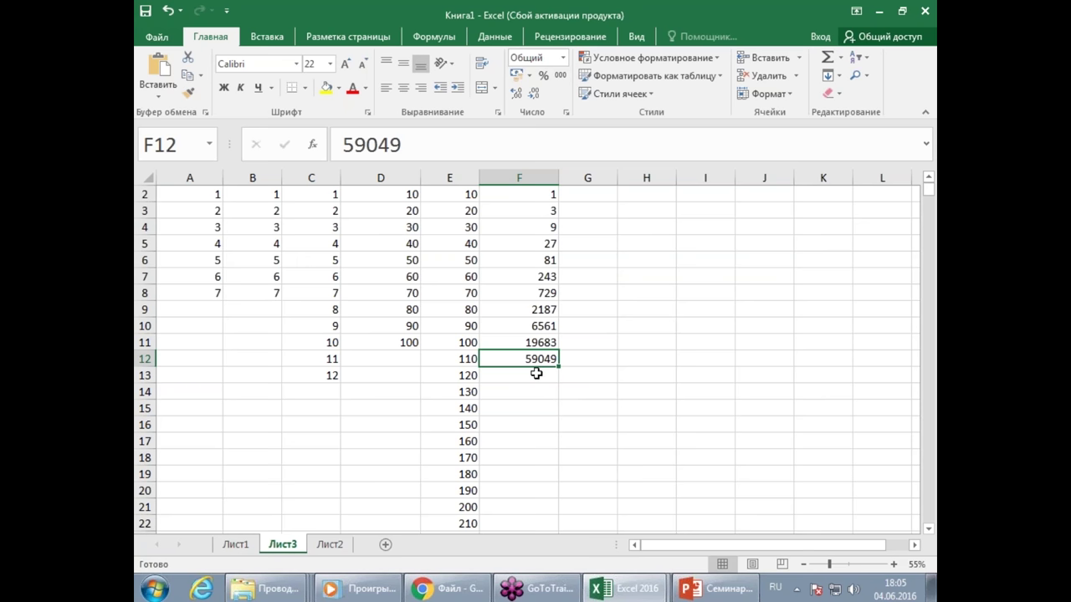
click(601, 323)
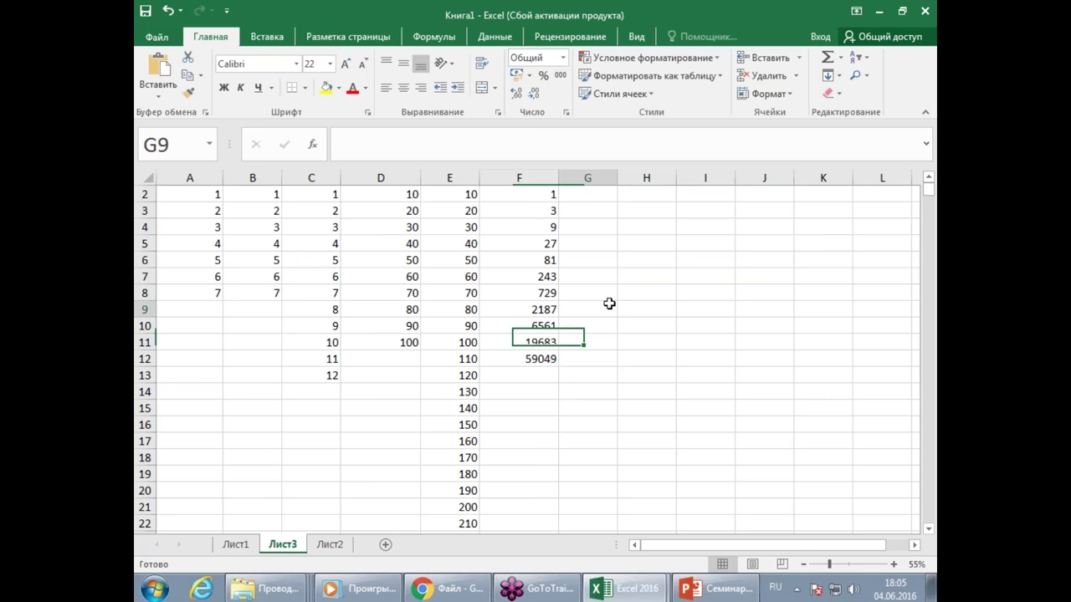
scroll(617, 270, up, 1)
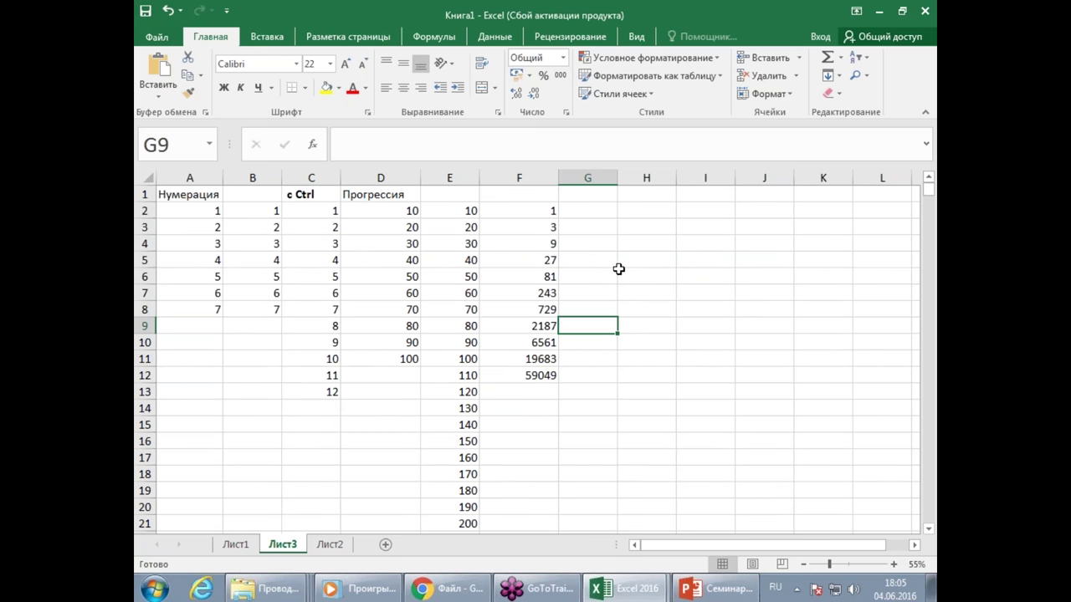
click(589, 214)
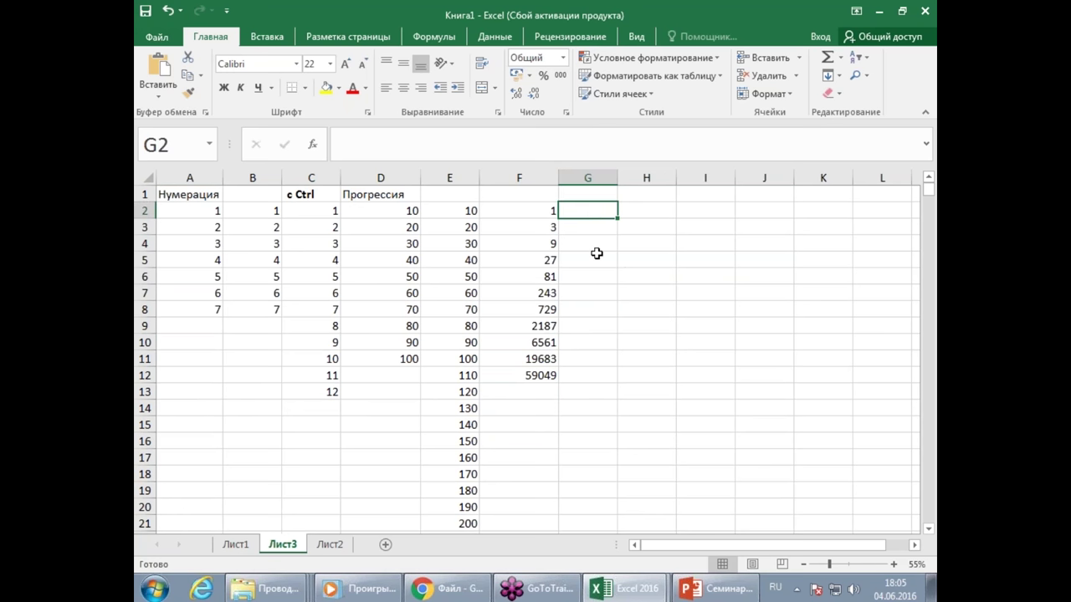
click(645, 216)
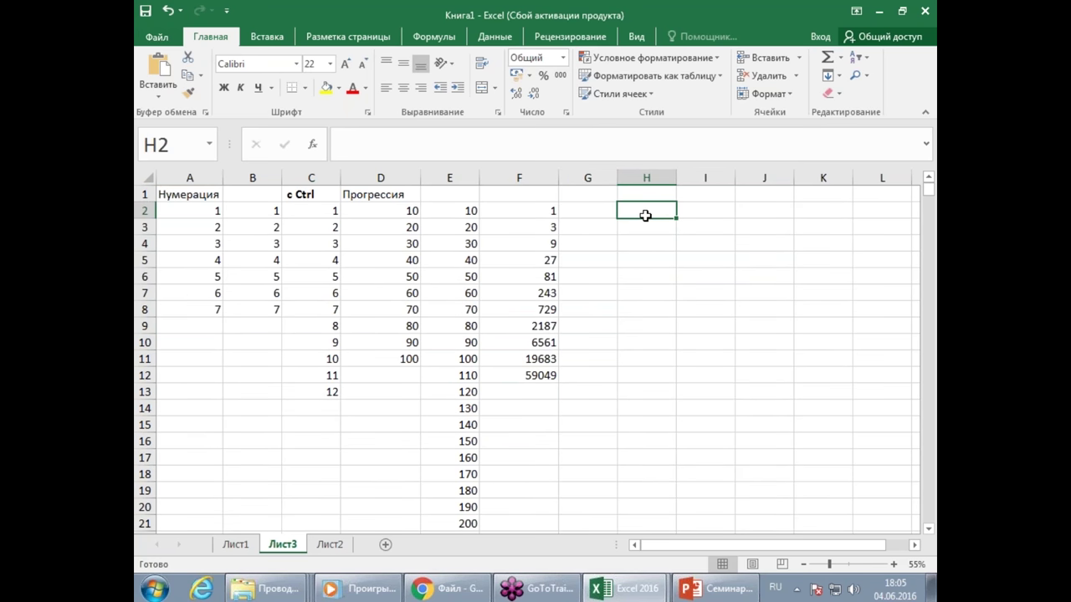
Step: Enter 01.06.2016 in H2, fill daily dates down to 12.06.2016 in H13, then add blank Лист4
text(1)
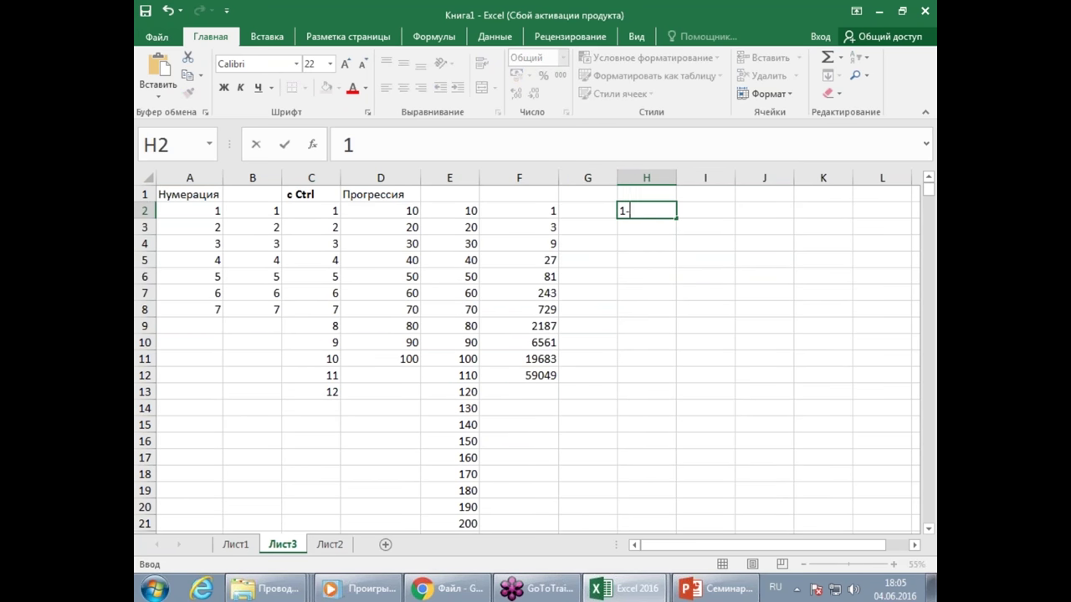
text(6-1)
text(6)
key(ctrl+Return)
drag(680, 218, 681, 404)
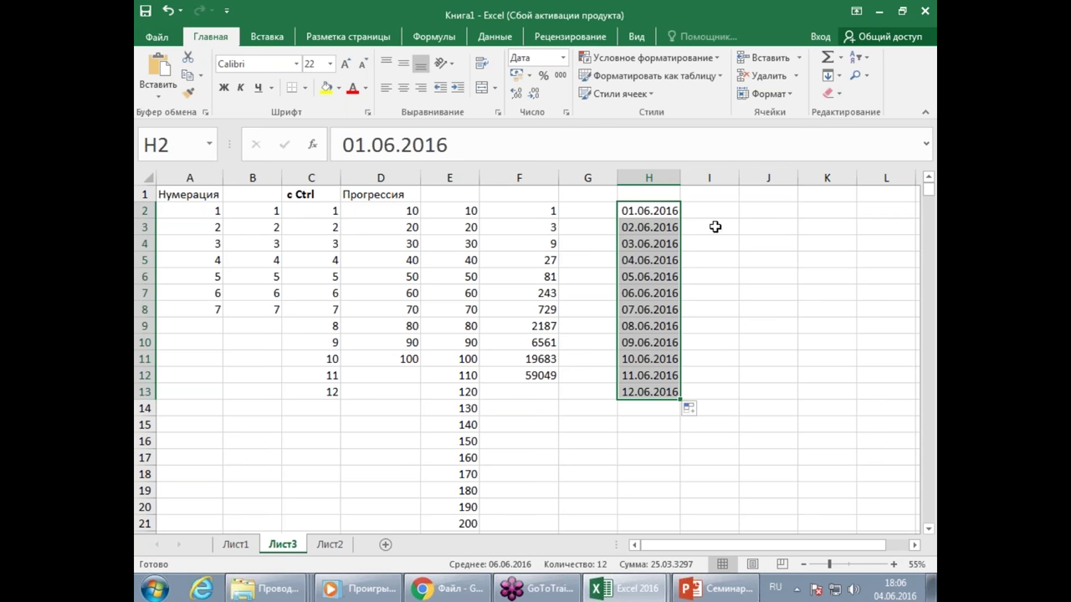
key(shift+Up)
key(shift+Up)
click(644, 212)
drag(681, 220, 682, 402)
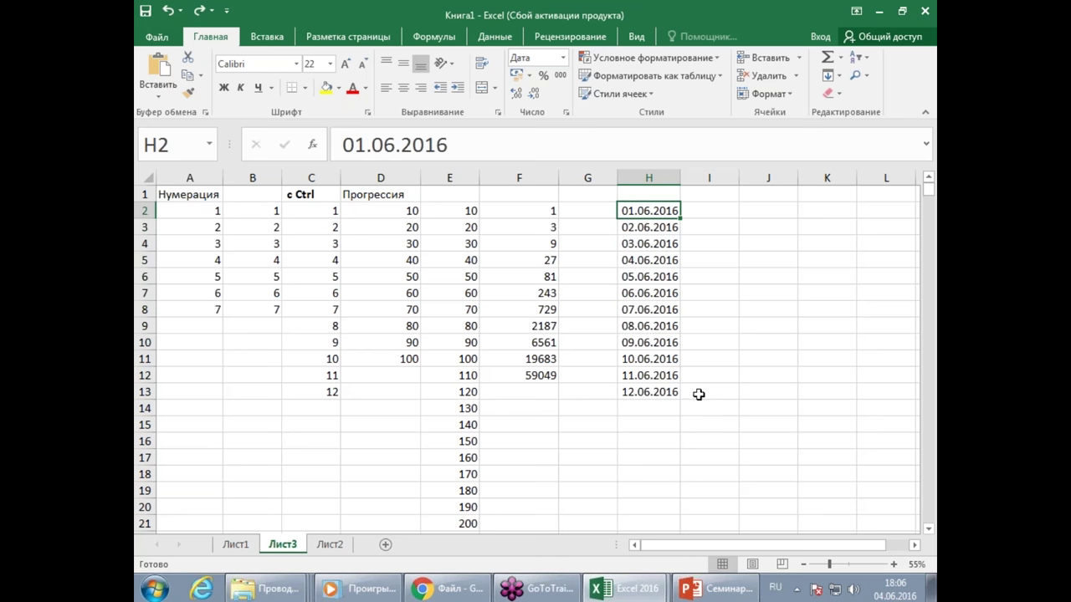
drag(680, 217, 680, 400)
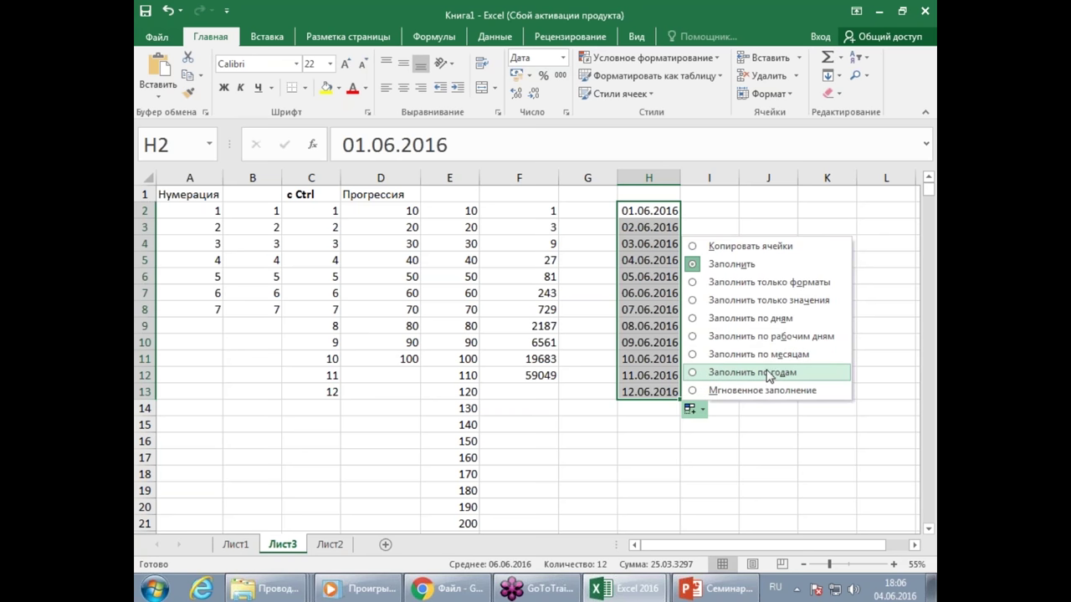
click(758, 462)
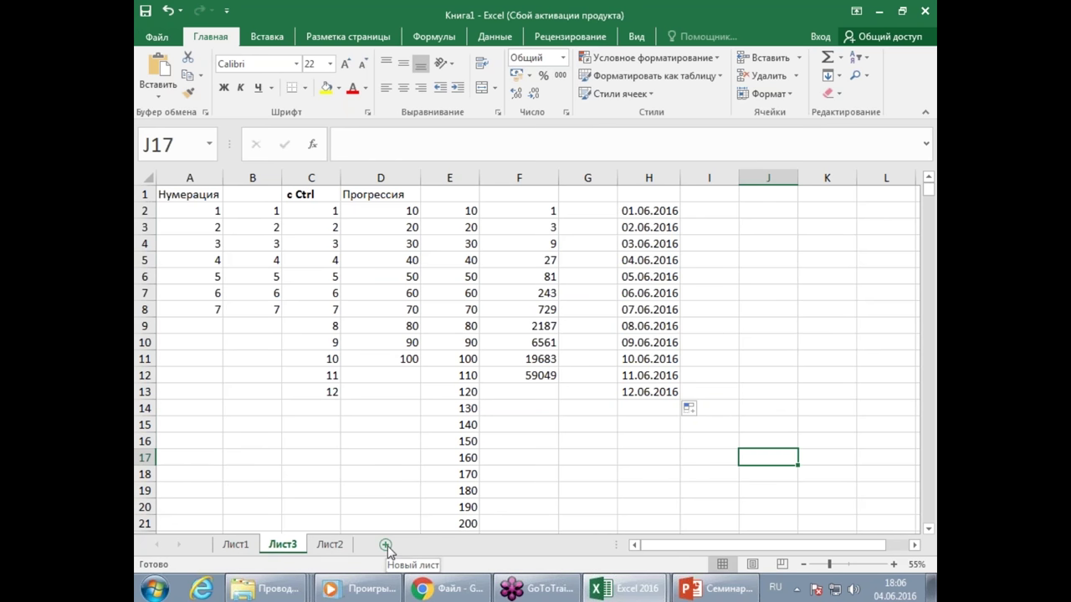
click(386, 545)
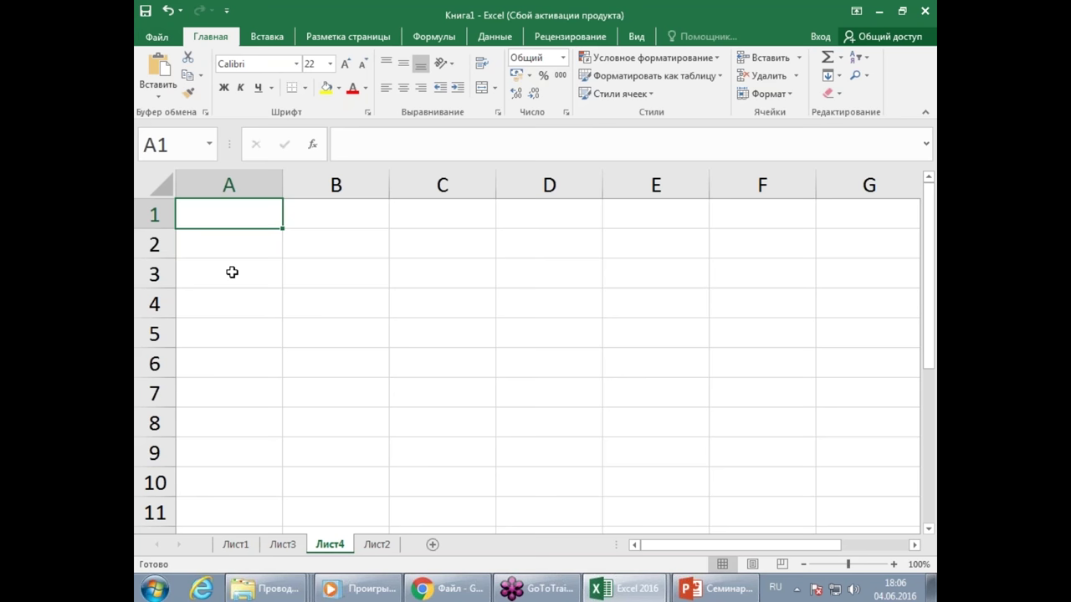
Step: Enter 01.01.2016 in A1 and fill A1:A12 by months through 01.12.2016
text(1-1-16)
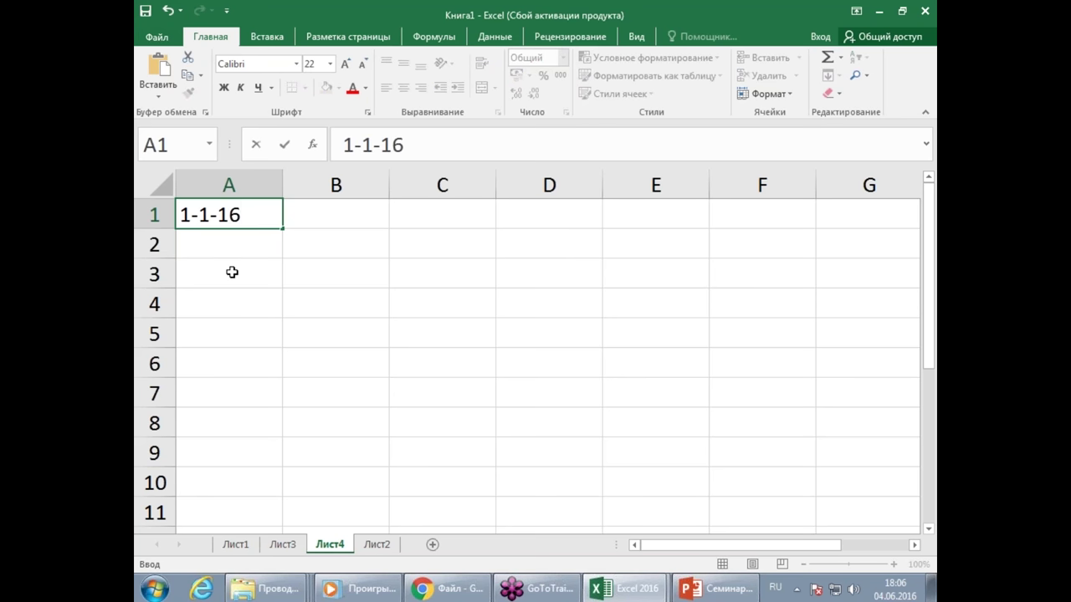
key(ctrl+Return)
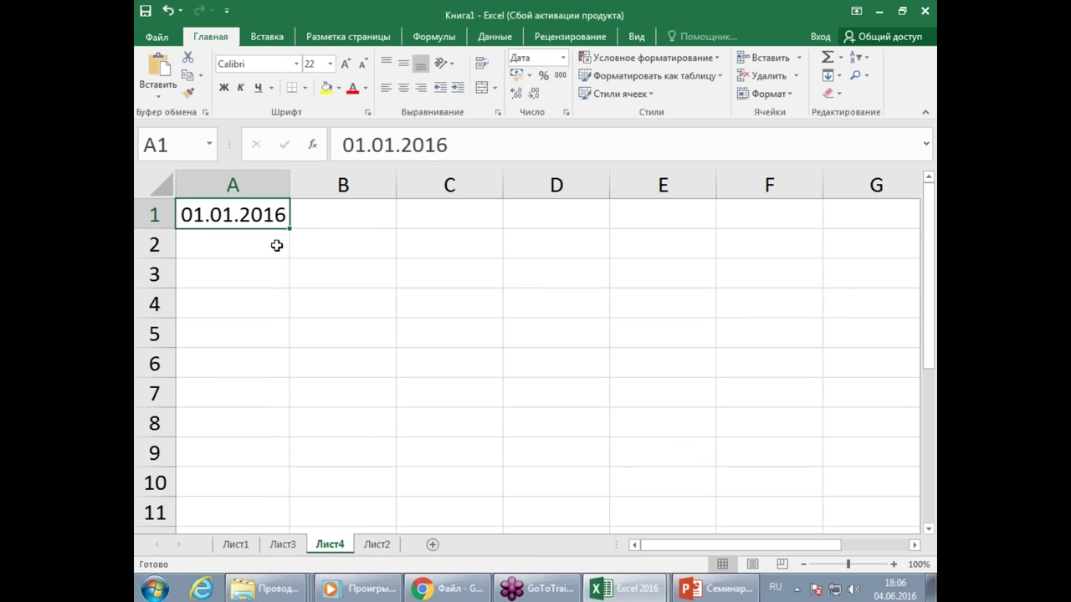
mouse_move(290, 228)
mouse_down()
mouse_move(297, 311)
mouse_move(282, 426)
mouse_up()
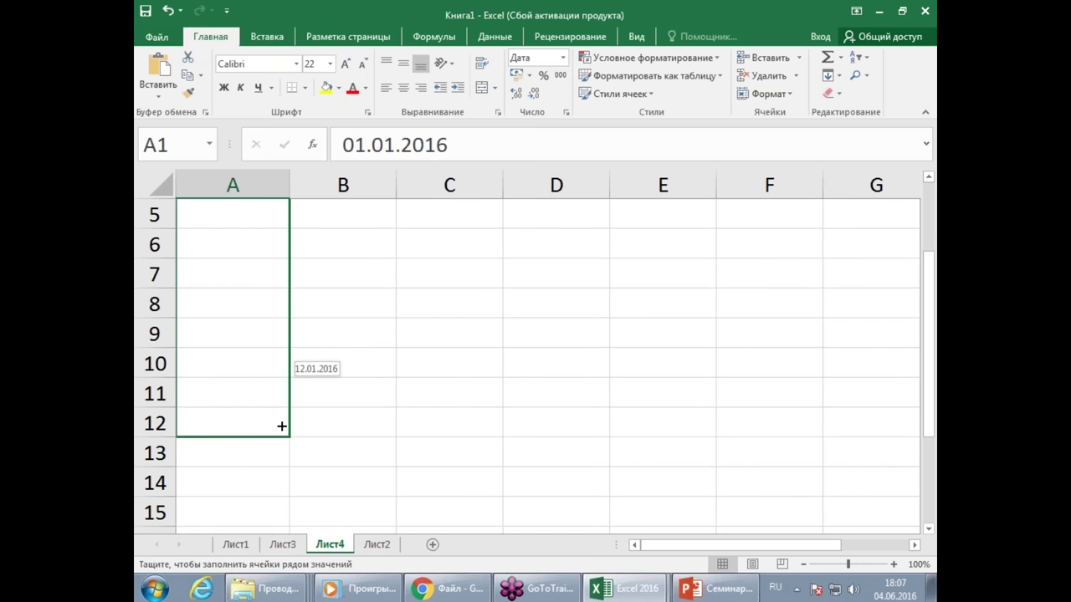
drag(282, 426, 282, 426)
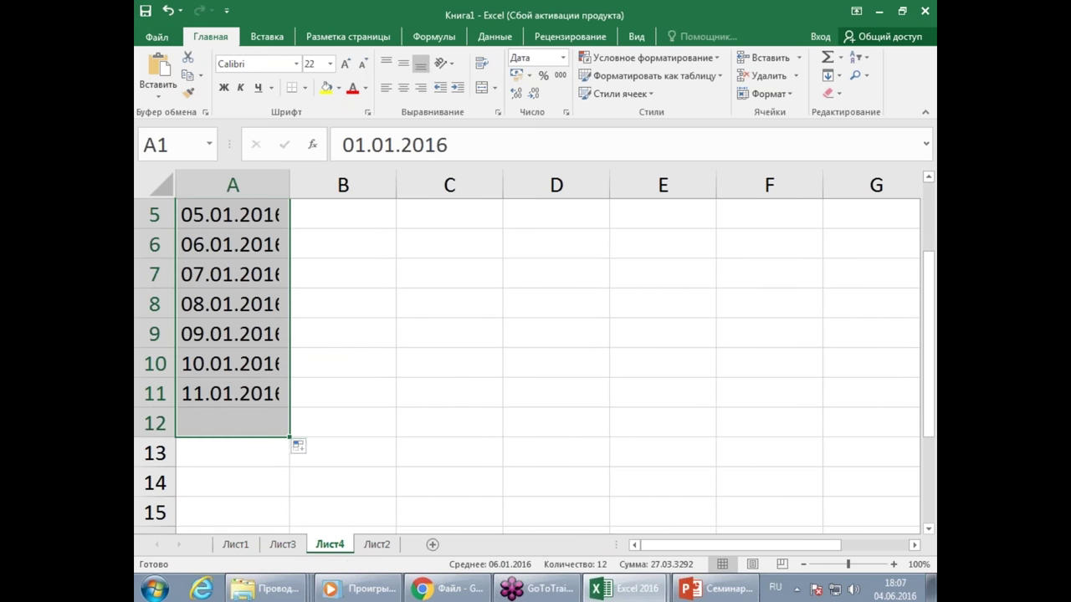
click(305, 449)
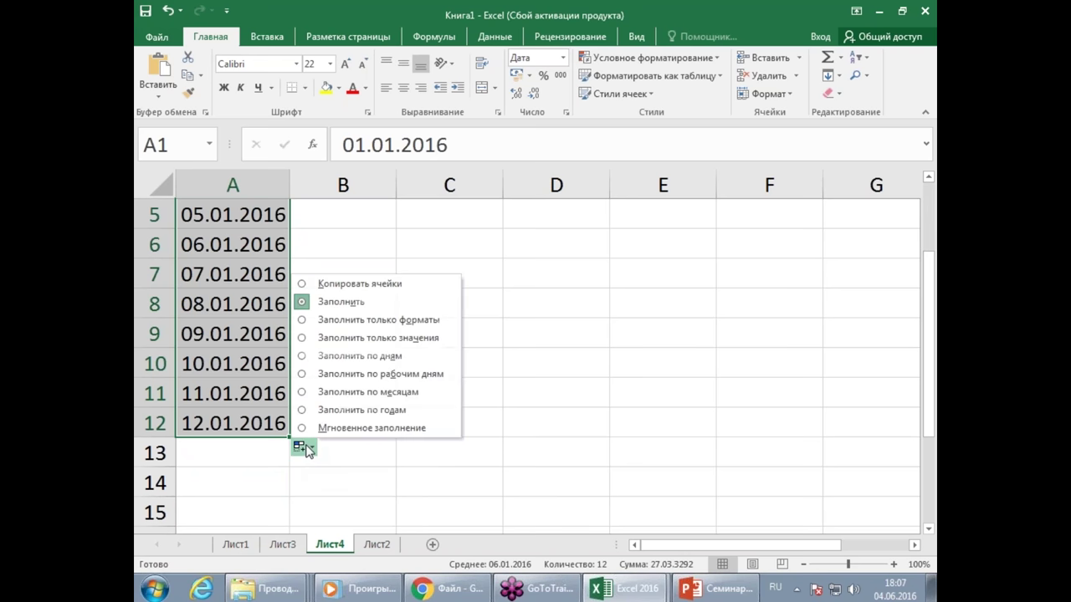
click(306, 392)
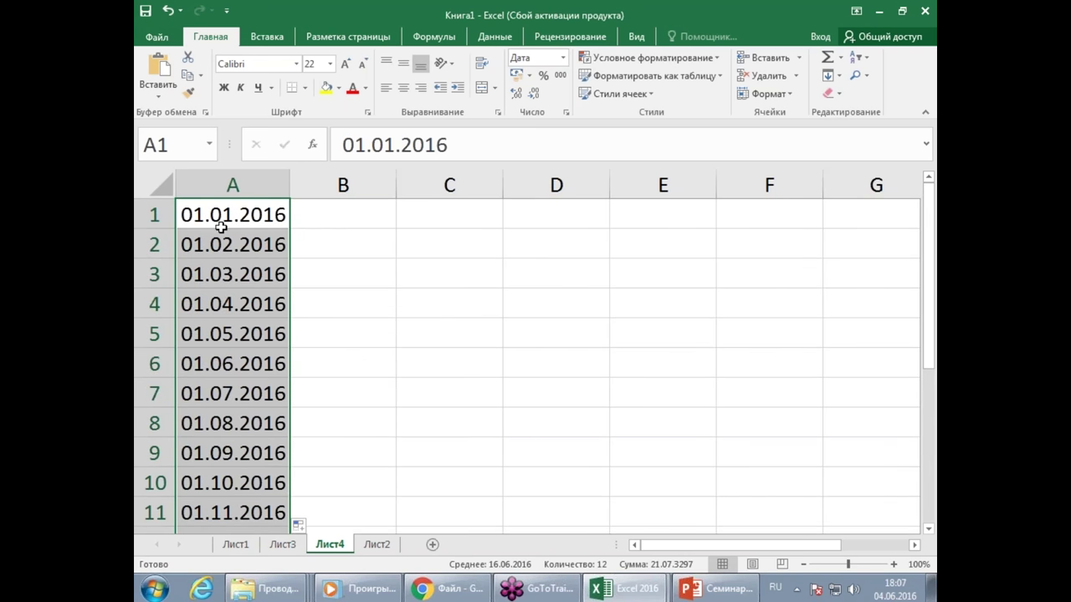
scroll(220, 408, down, 2)
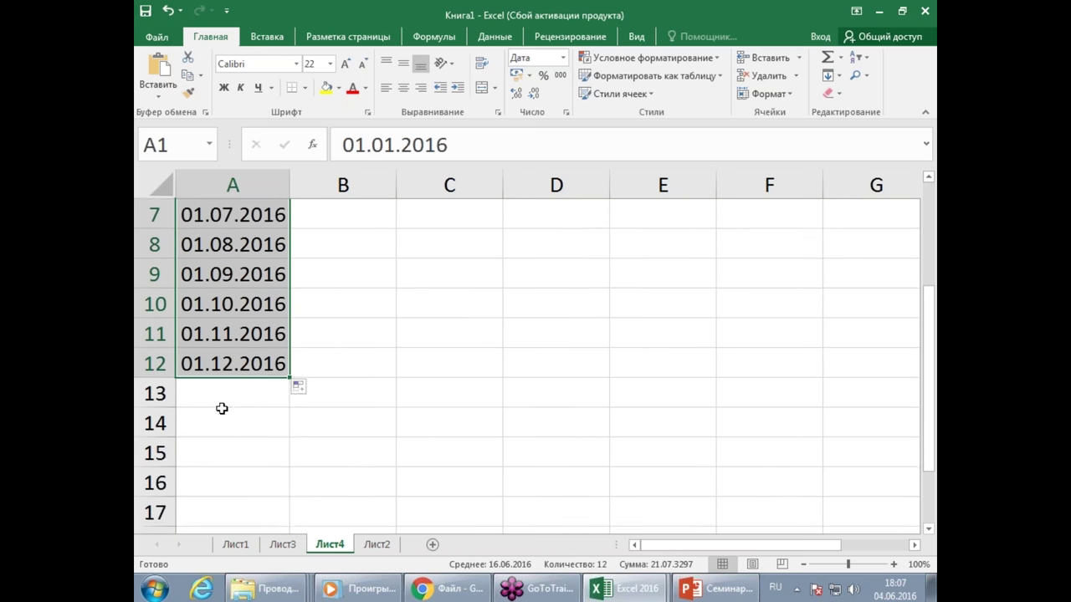
scroll(220, 408, up, 2)
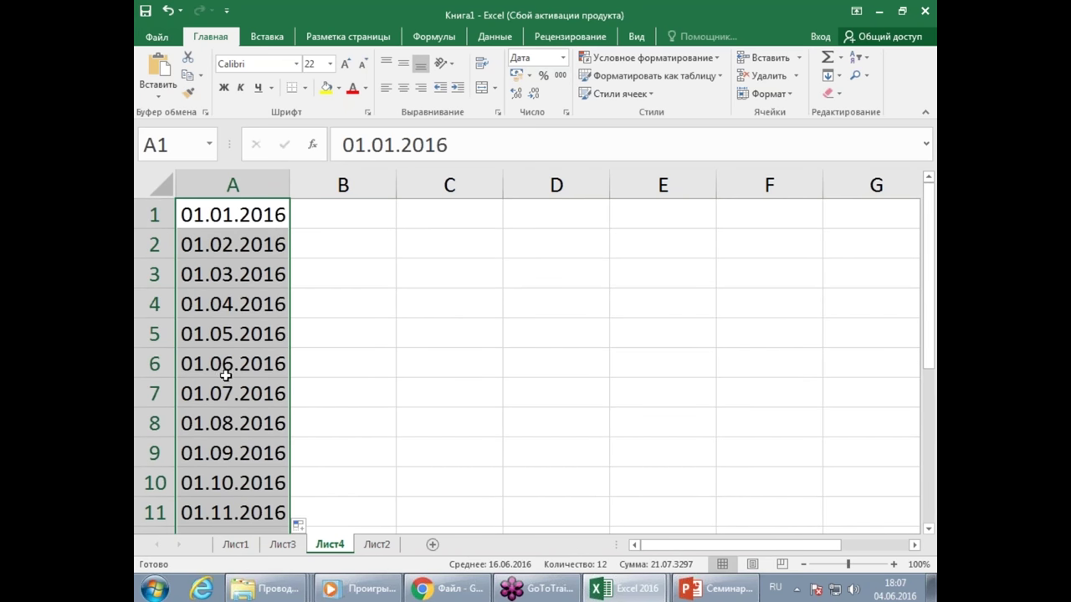
click(341, 217)
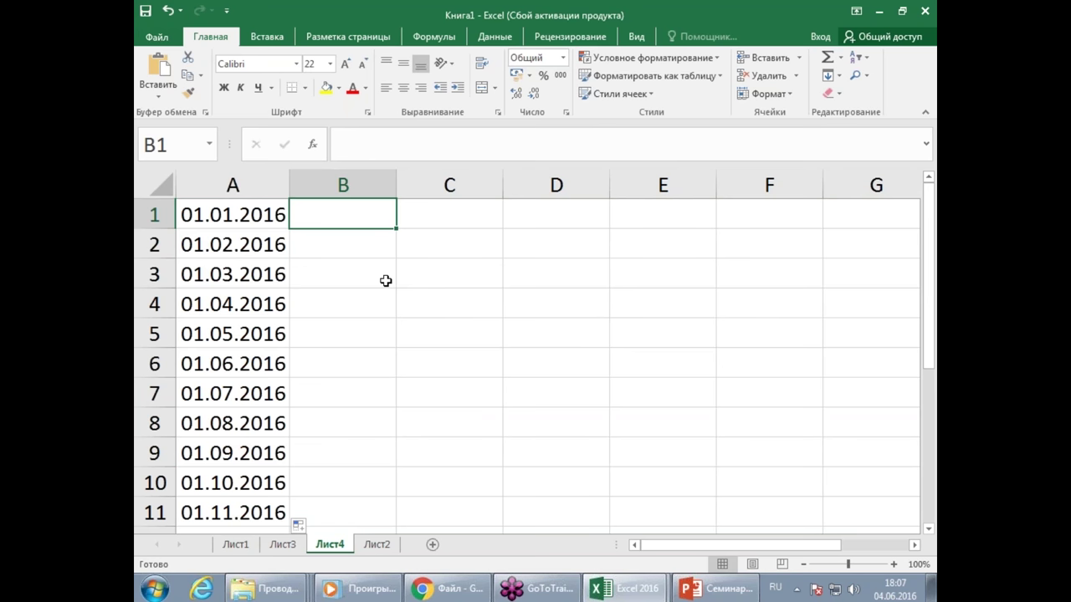
Step: Enter 31.12.2016 in B1 and fill B1:B12 by months, ending at 30.11.2017
text(31-)
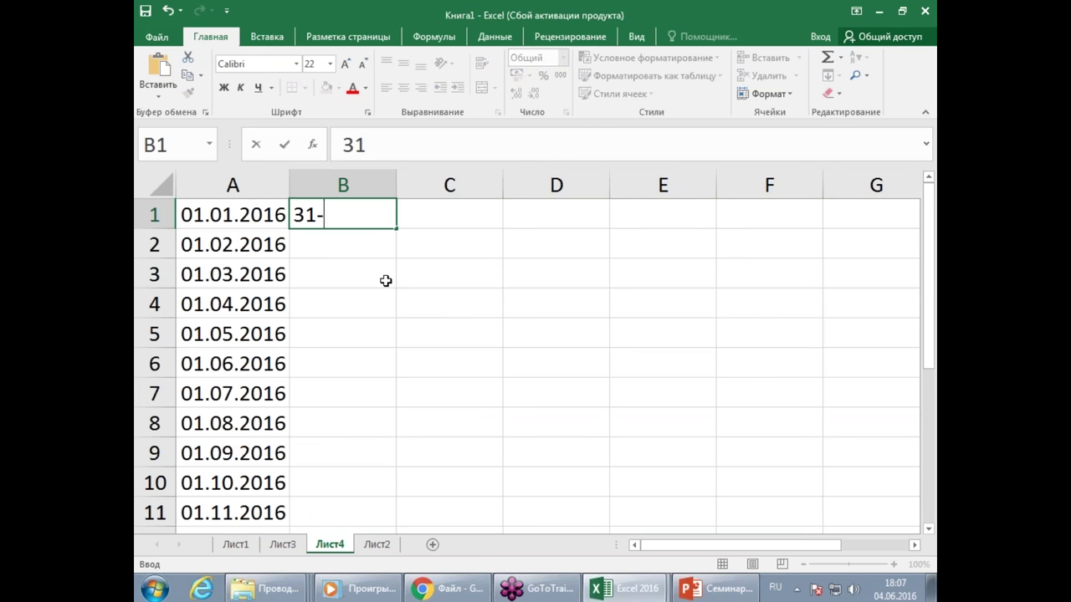
text(12-16)
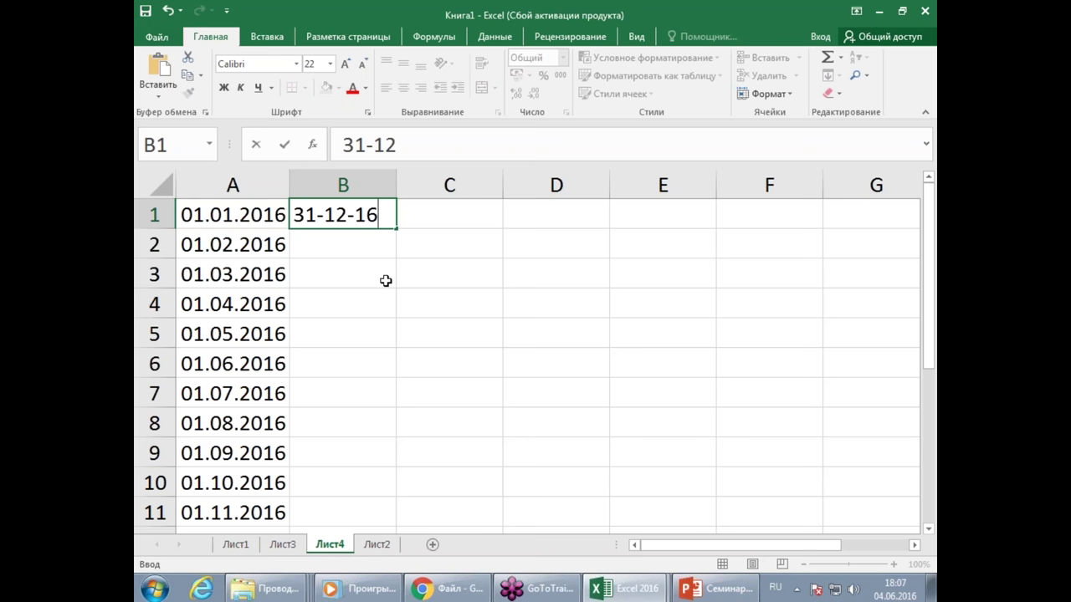
key(ctrl+Return)
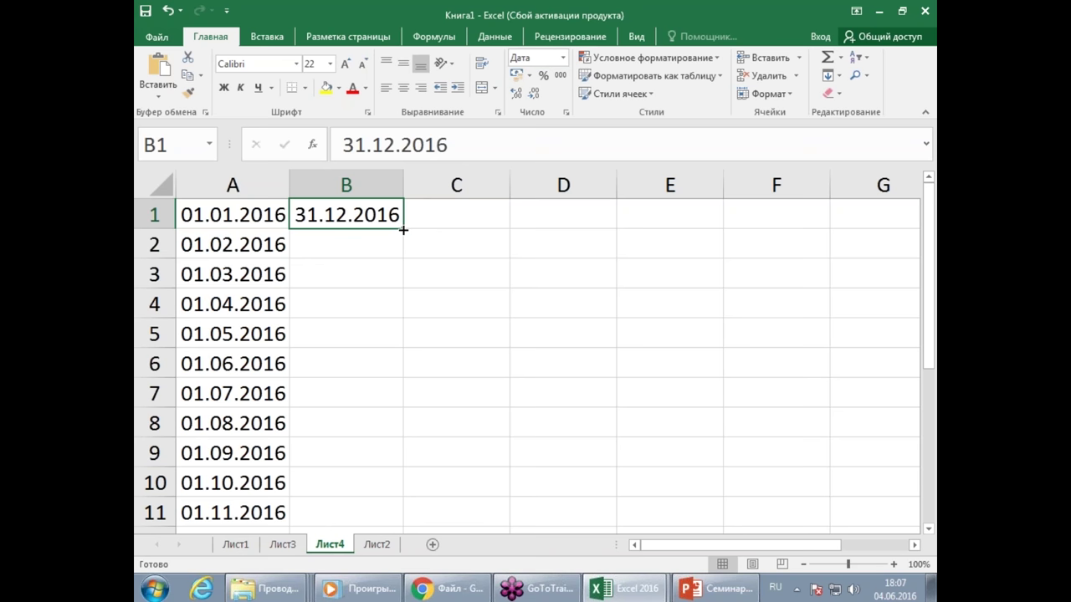
drag(403, 229, 400, 534)
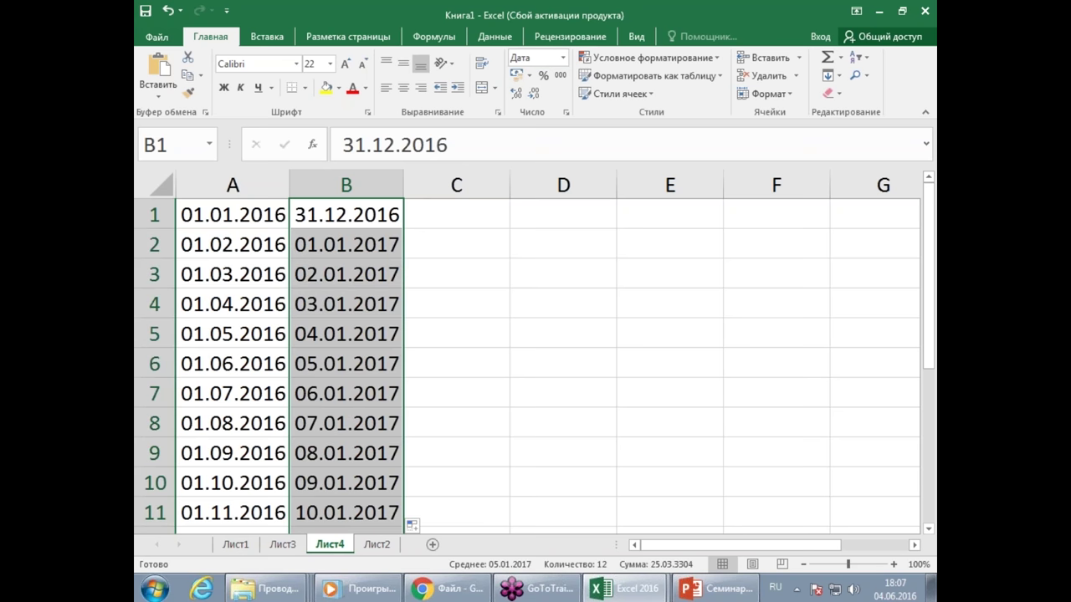
scroll(263, 351, down, 1)
scroll(263, 351, down, 1)
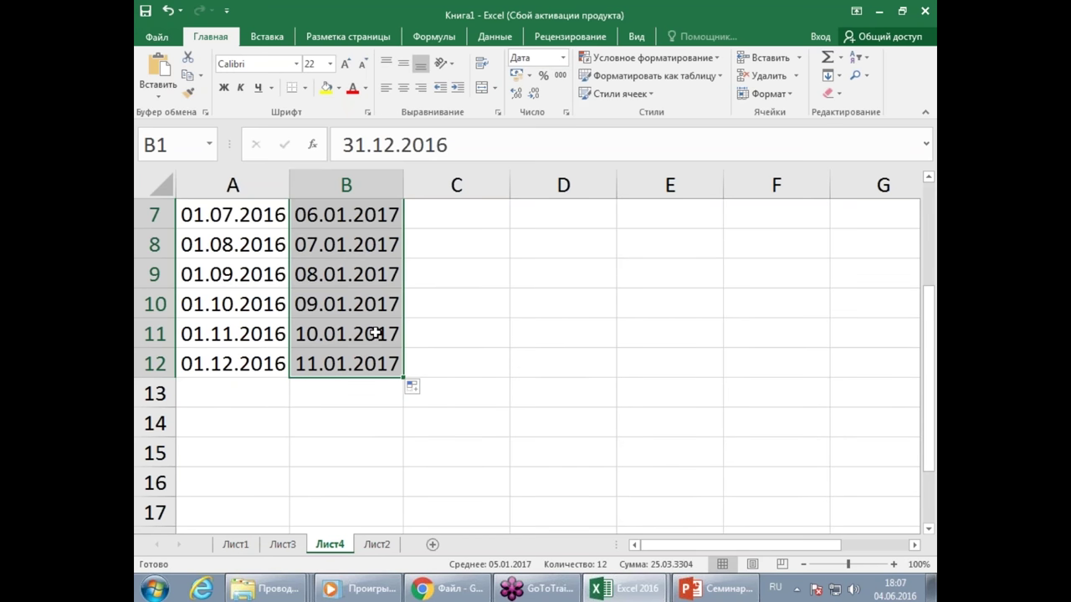
click(421, 391)
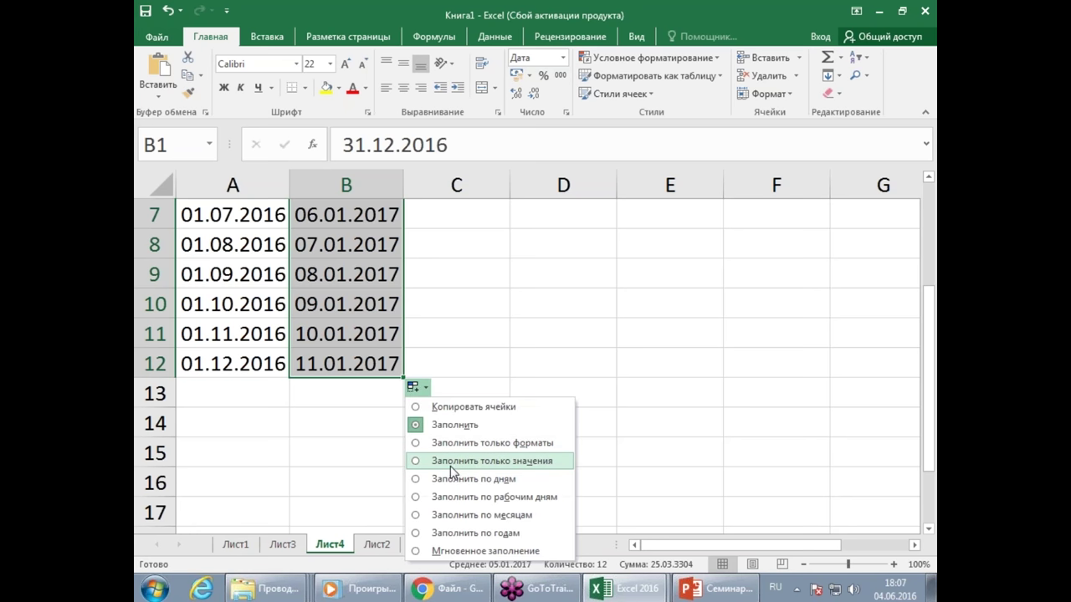
click(417, 516)
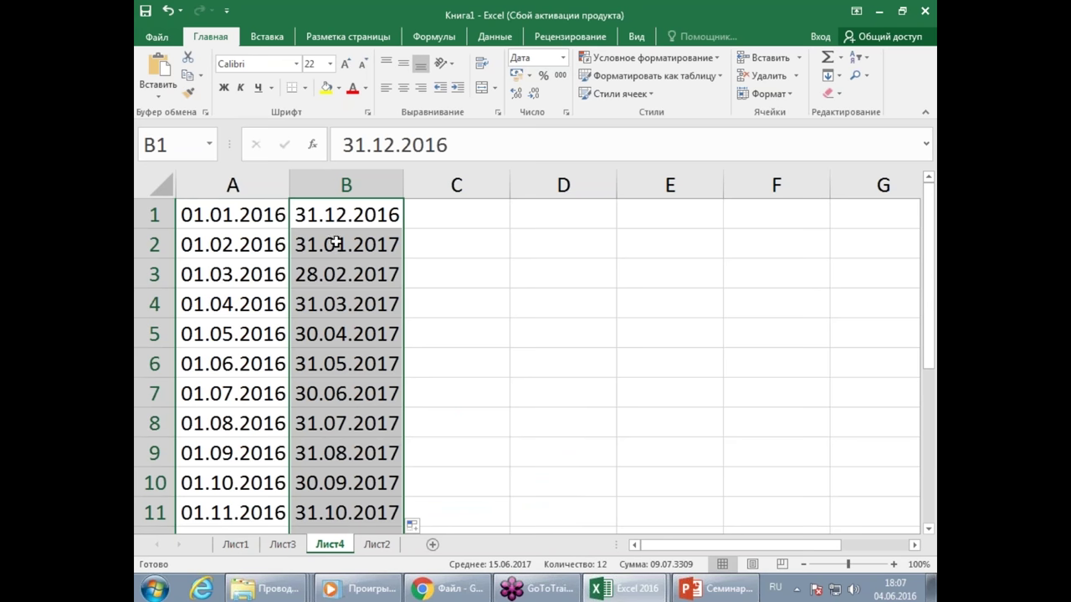
click(347, 213)
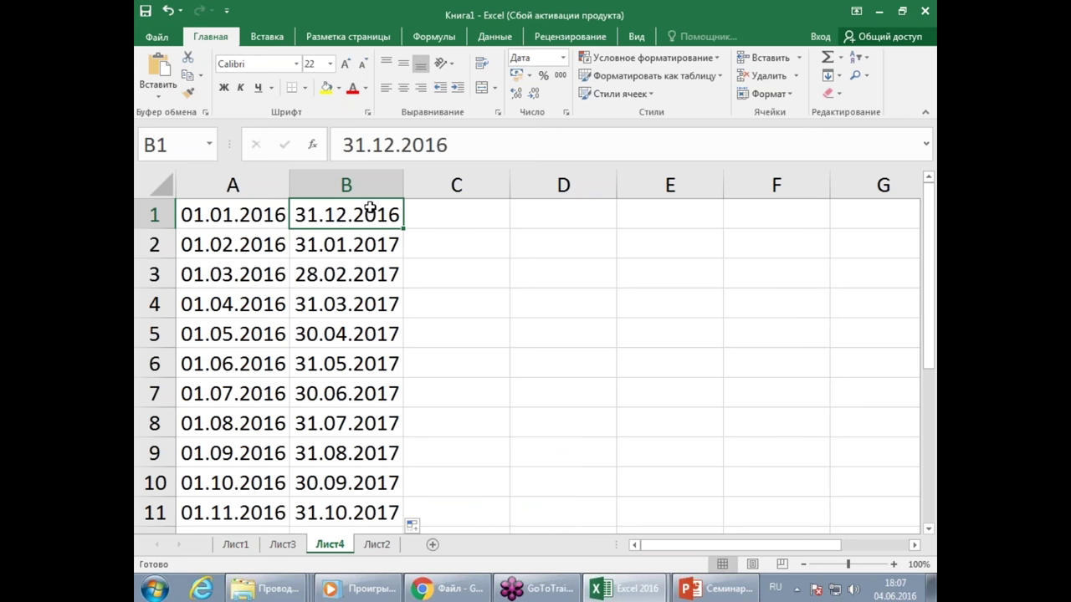
Step: Correct B1 to 31.01.2016 and refill column B by months to B12
click(387, 145)
key(BackSpace)
key(Return)
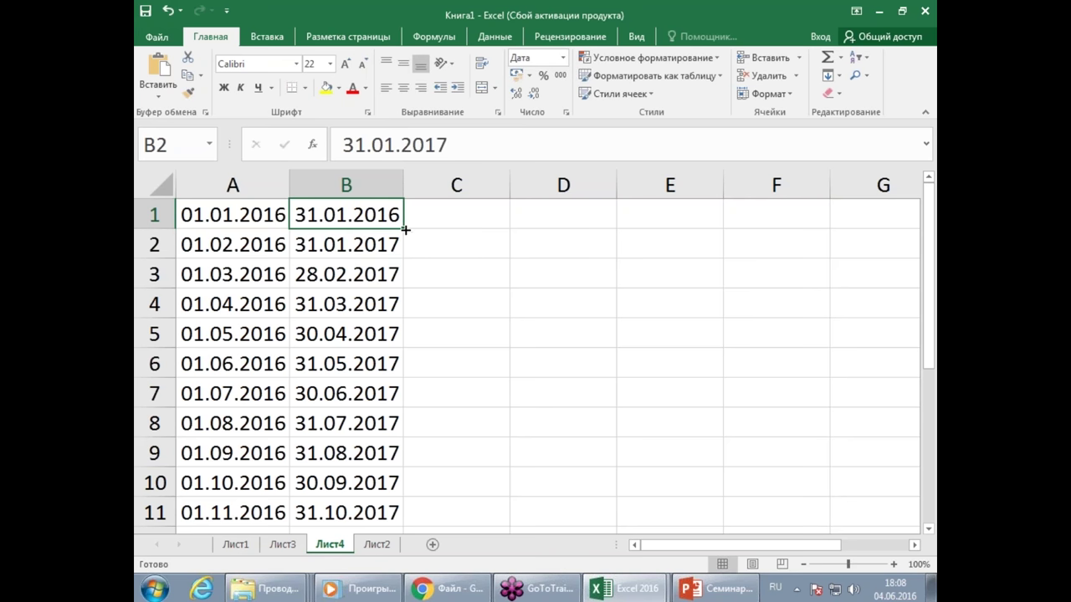
double_click(404, 228)
scroll(410, 358, down, 5)
scroll(424, 297, up, 3)
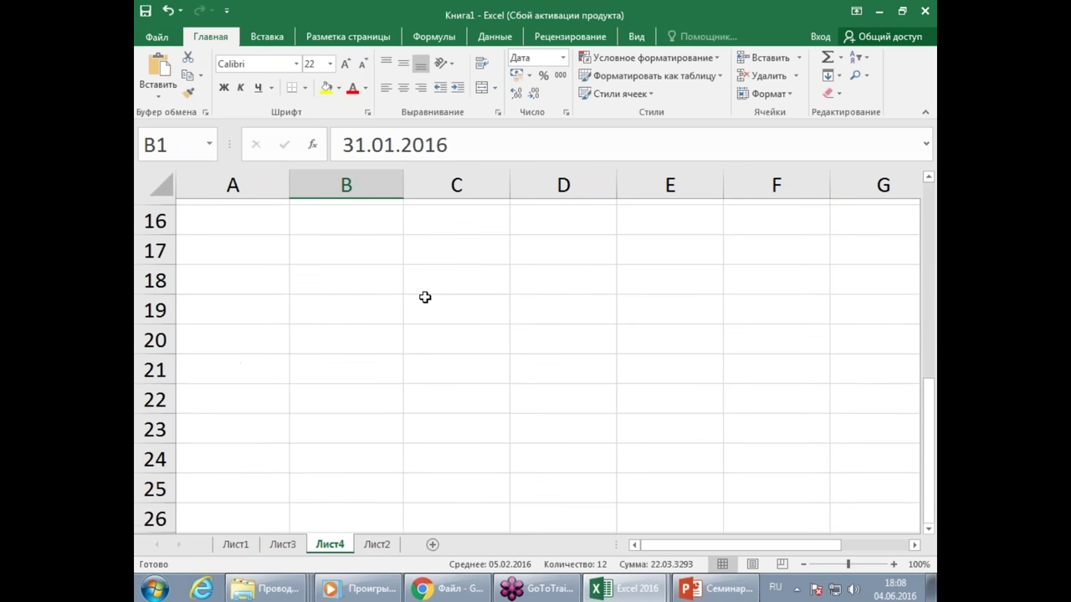
click(416, 389)
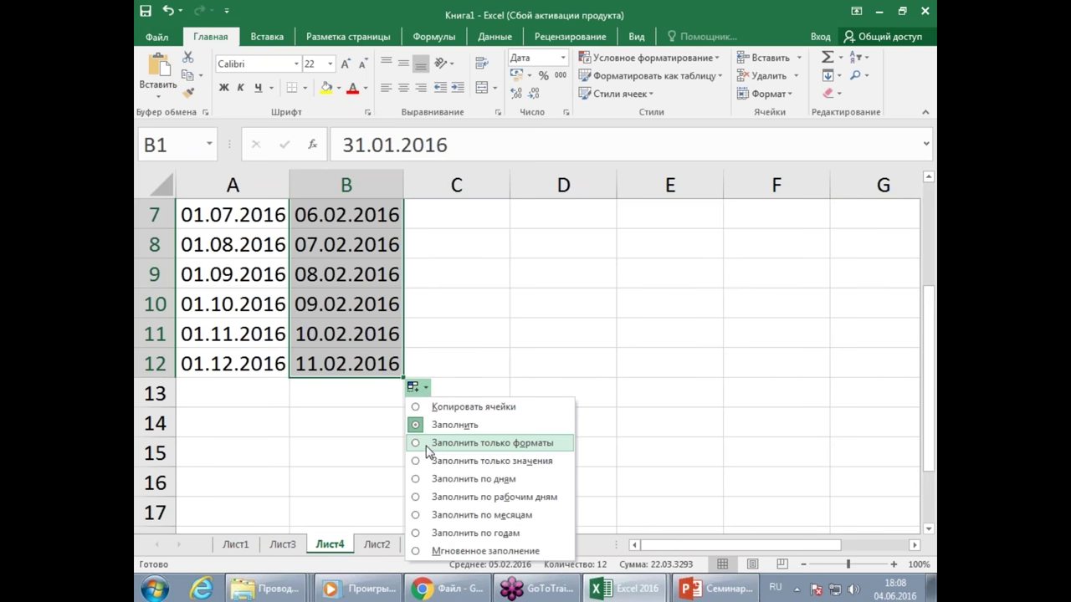
click(428, 514)
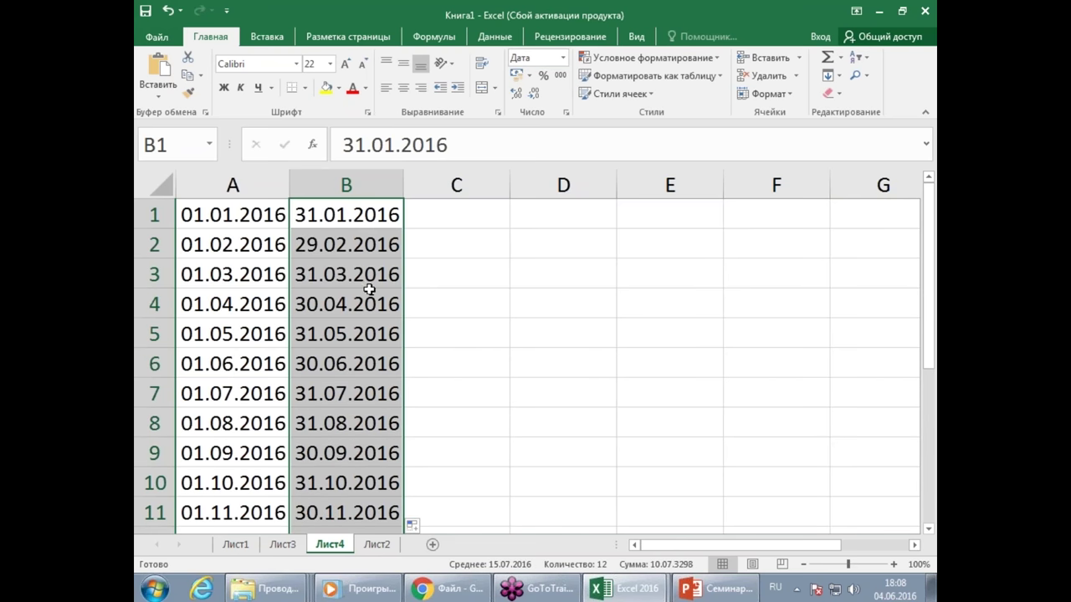
Step: Verify the February and May month-end dates, including 29.02.2016 in B2
click(324, 244)
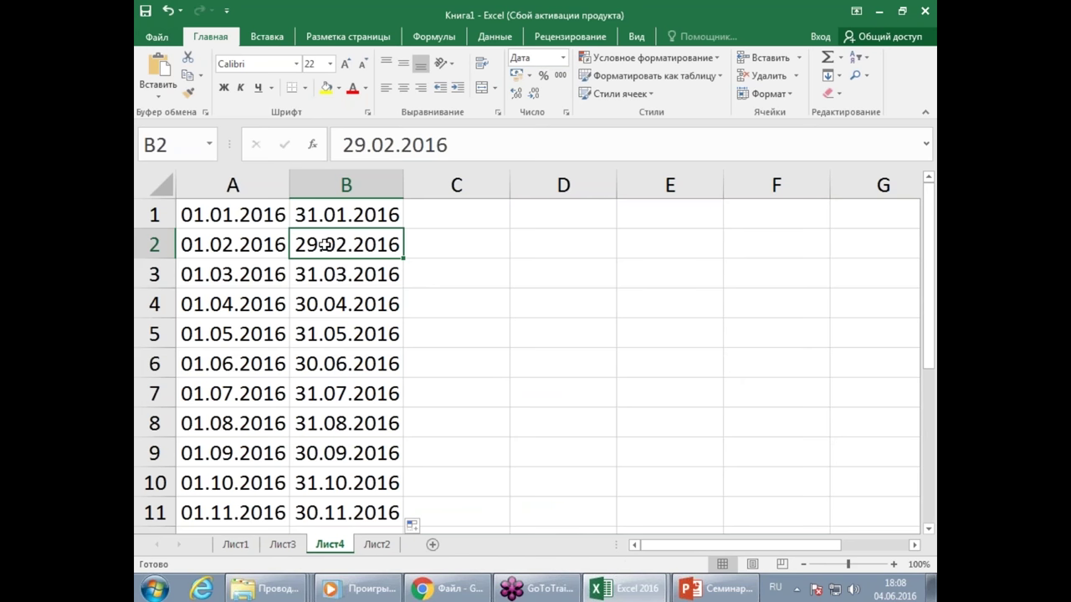
ctrl+click(215, 243)
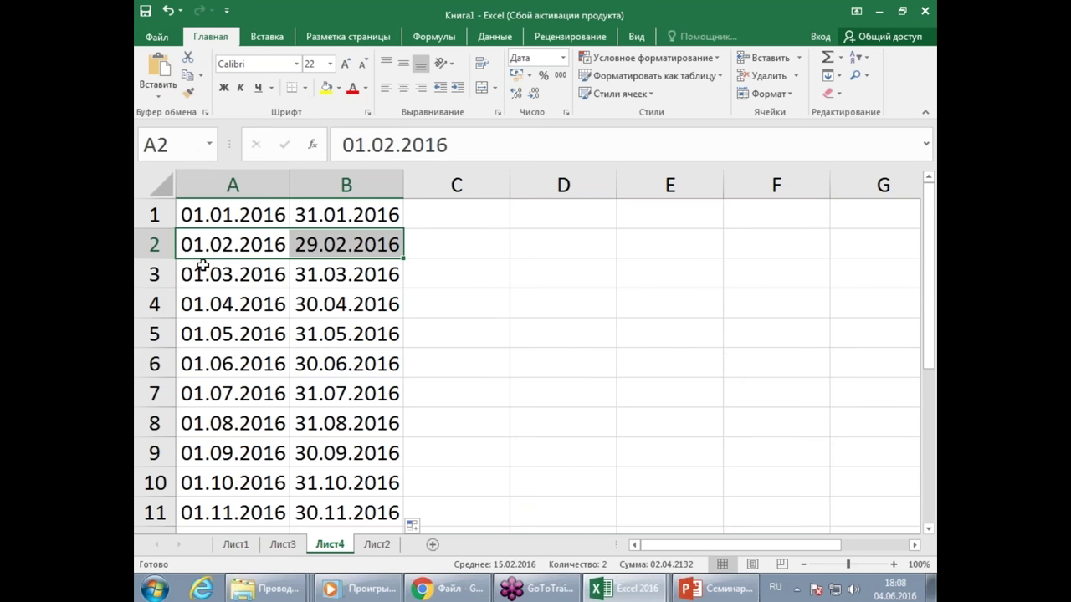
click(329, 325)
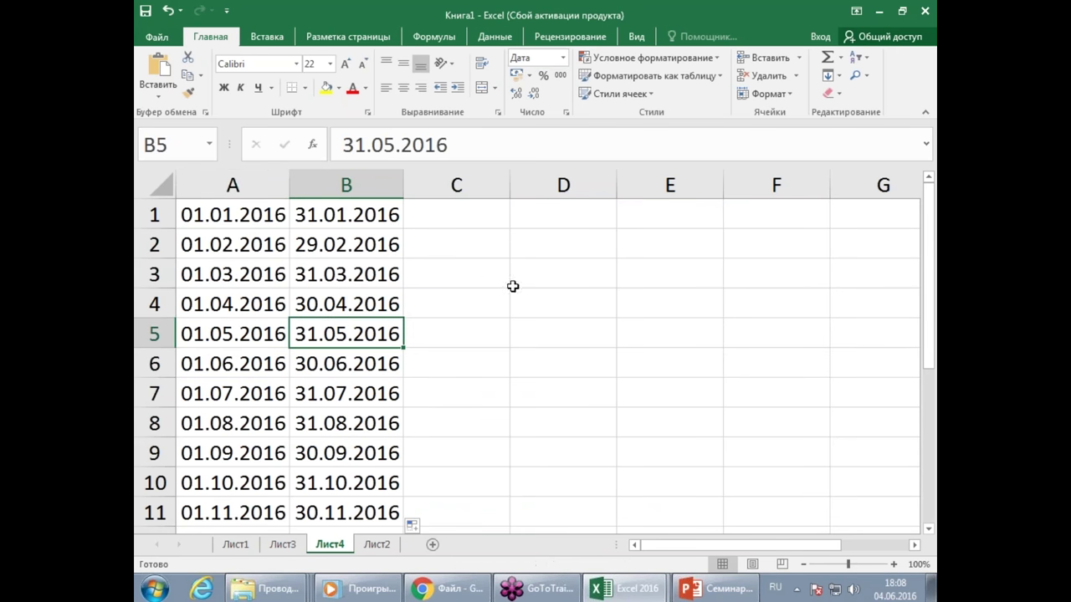
scroll(478, 279, up, 1)
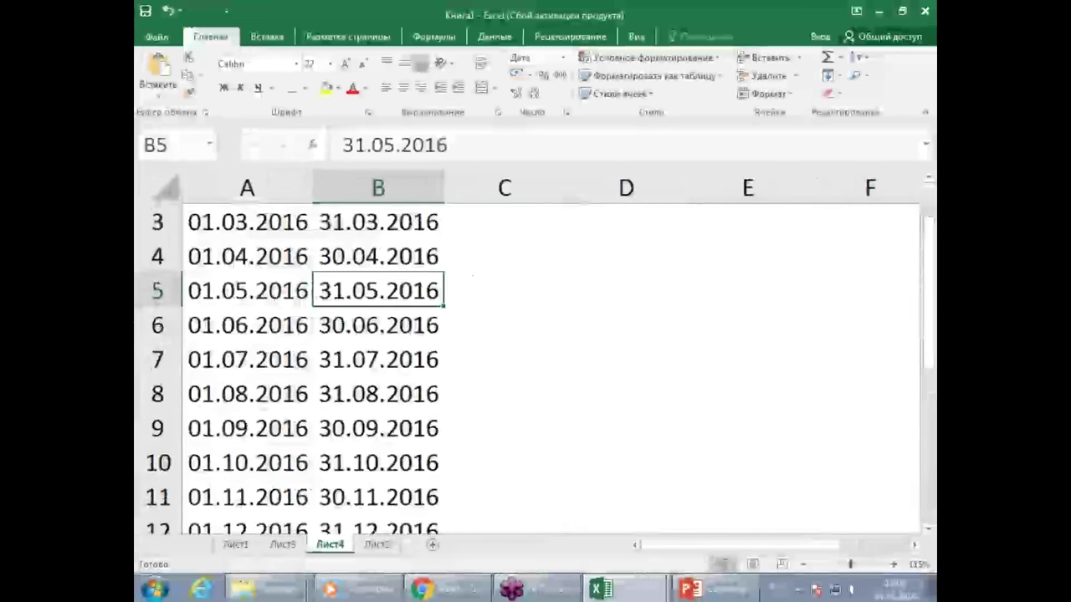
click(509, 219)
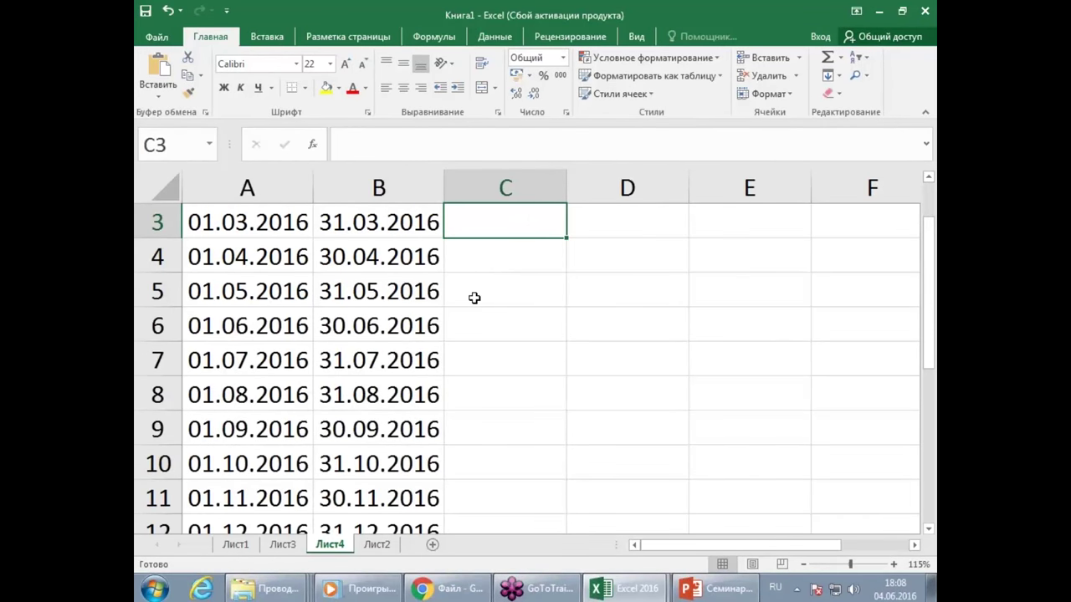
scroll(476, 284, up, 1)
Step: Enter 100 in C1 and 110 in C2
click(498, 220)
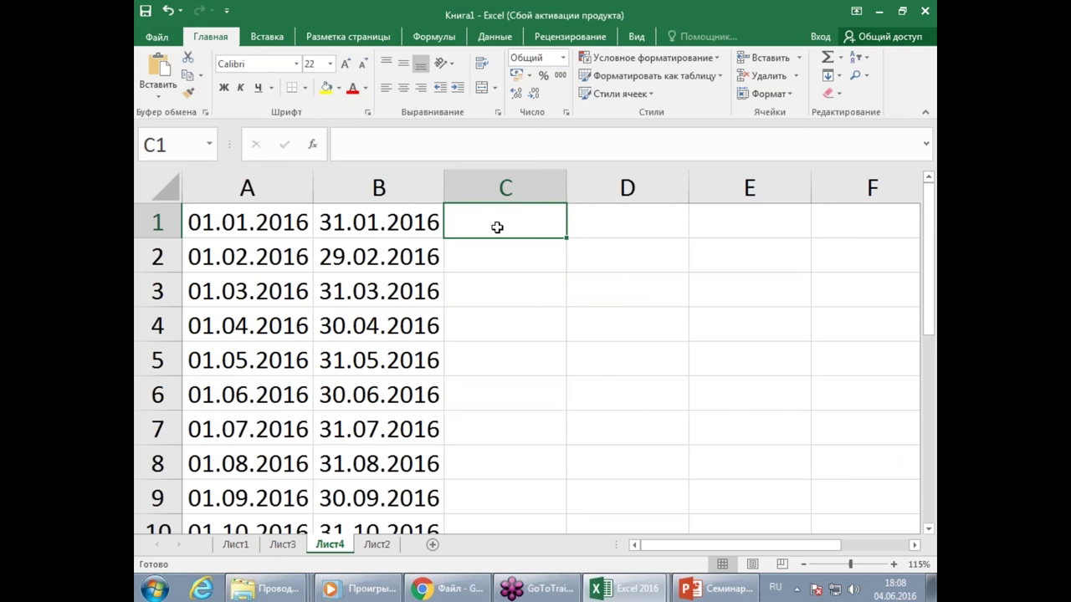
text(1)
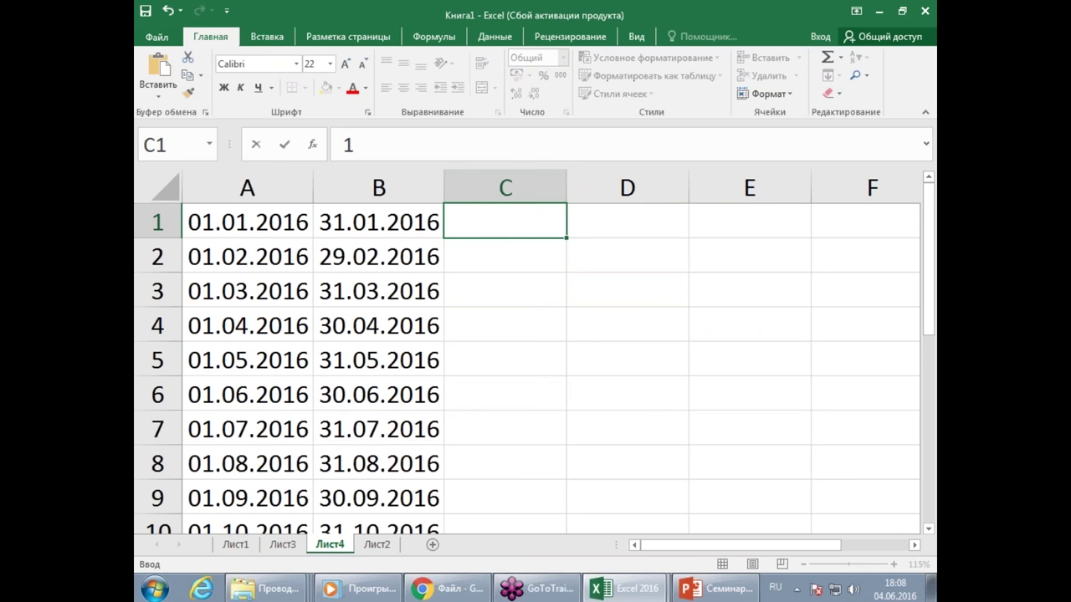
text(00)
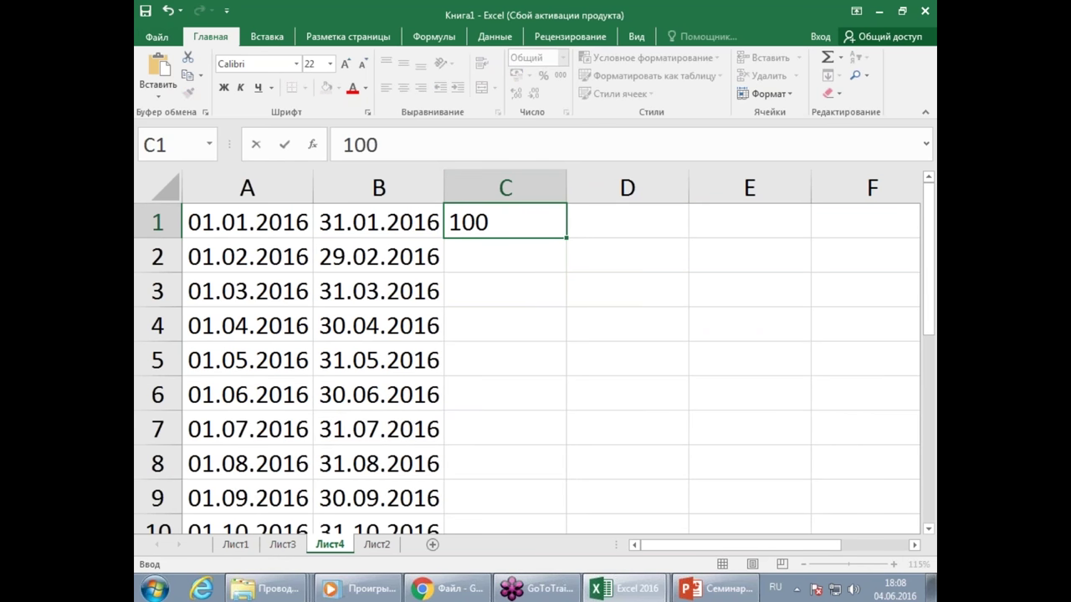
key(Return)
text(1)
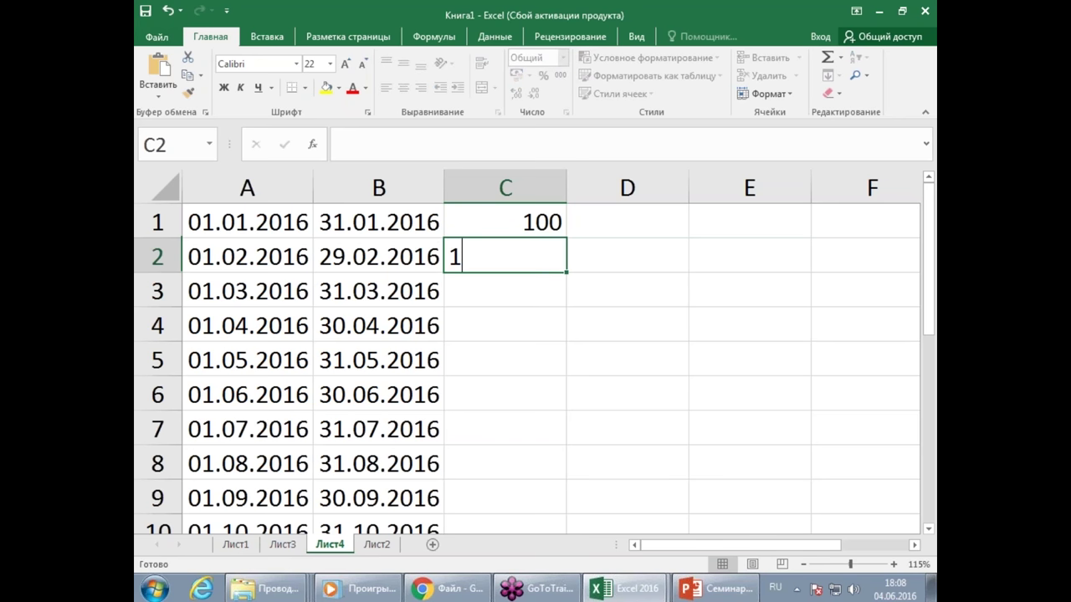
text(10)
key(Return)
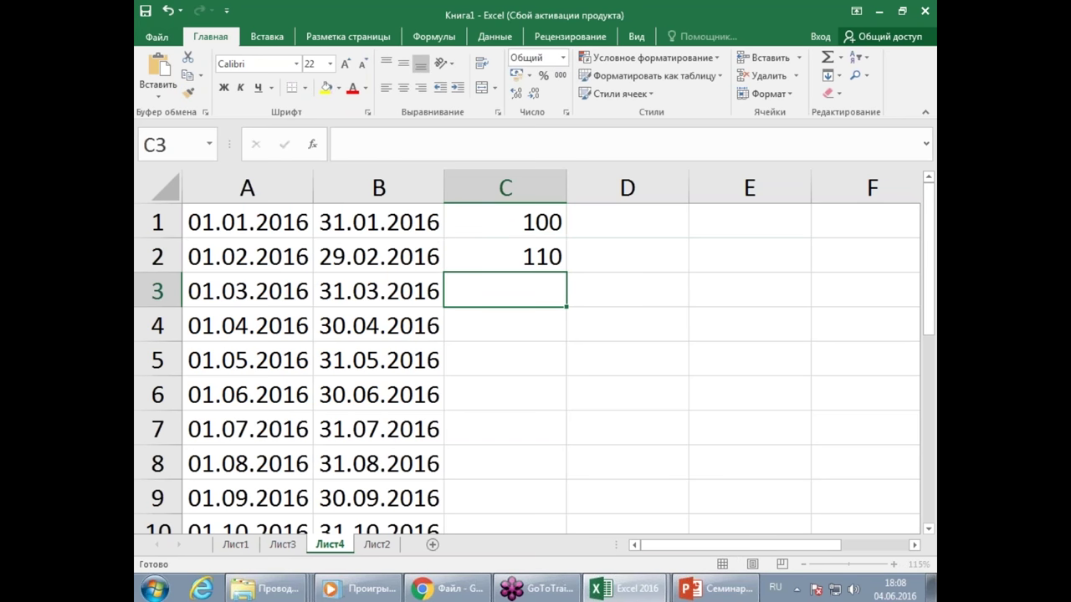
Step: Extend the column C series in steps of 10 to 210 in C12, then deselect
drag(504, 222, 565, 532)
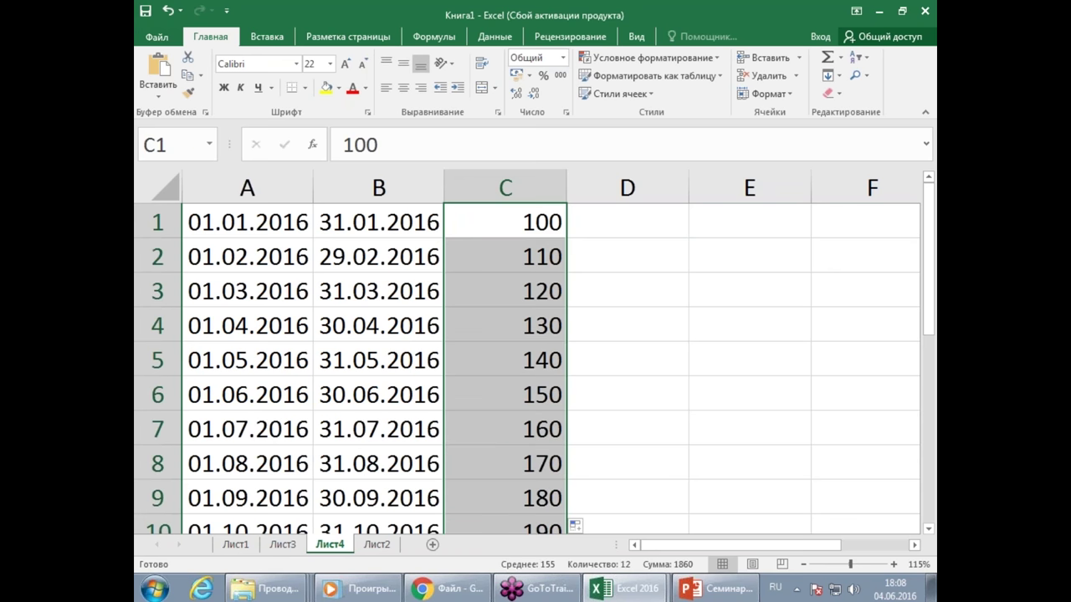
scroll(403, 239, down, 2)
scroll(403, 239, down, 2)
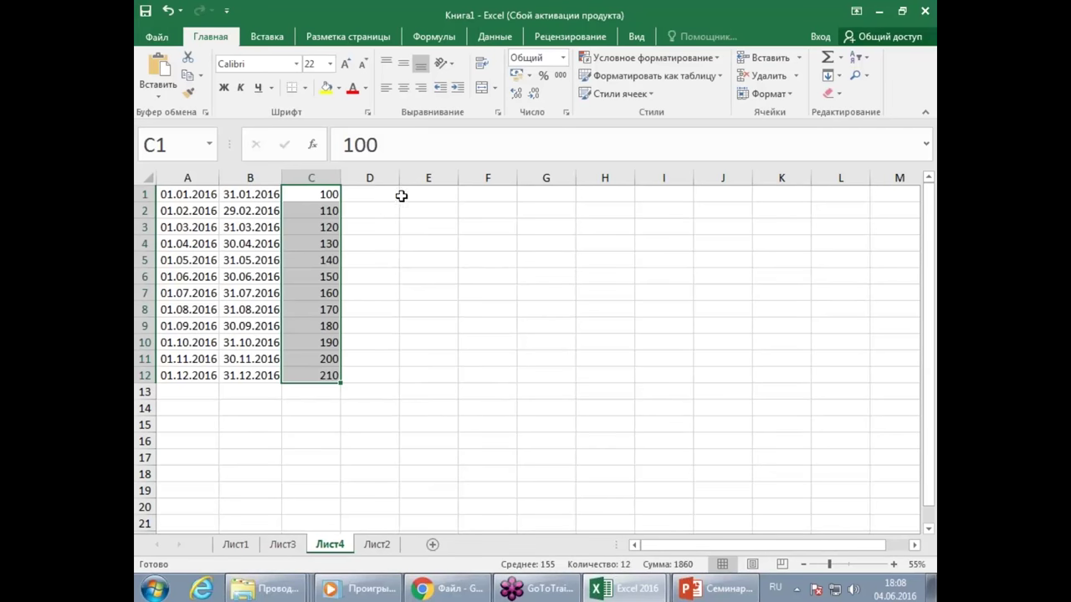
click(402, 195)
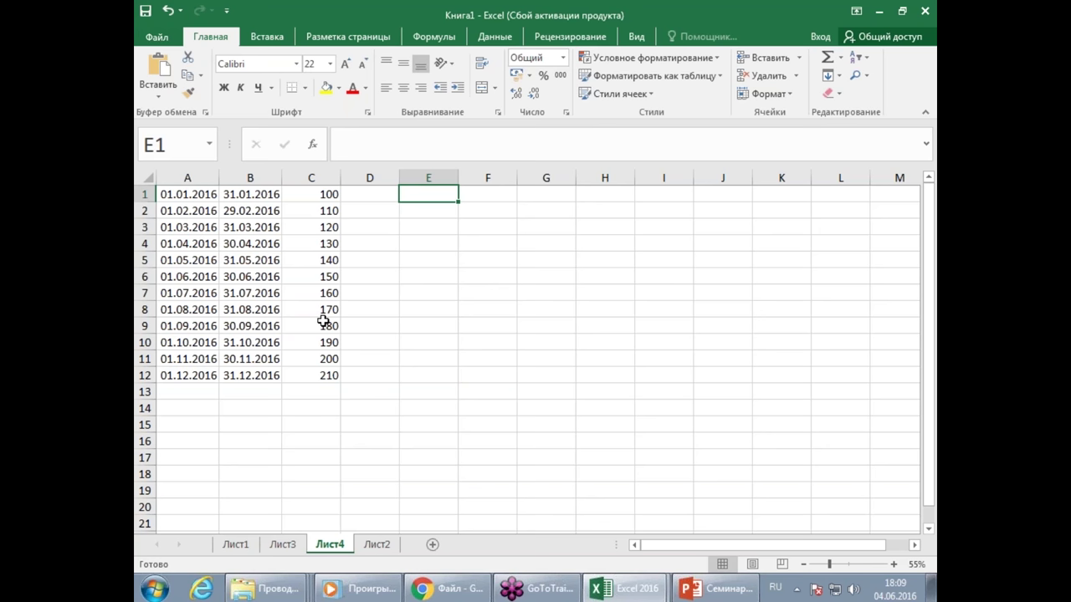
Step: Start a ВПР formula in H1, then cancel it
drag(175, 197, 187, 371)
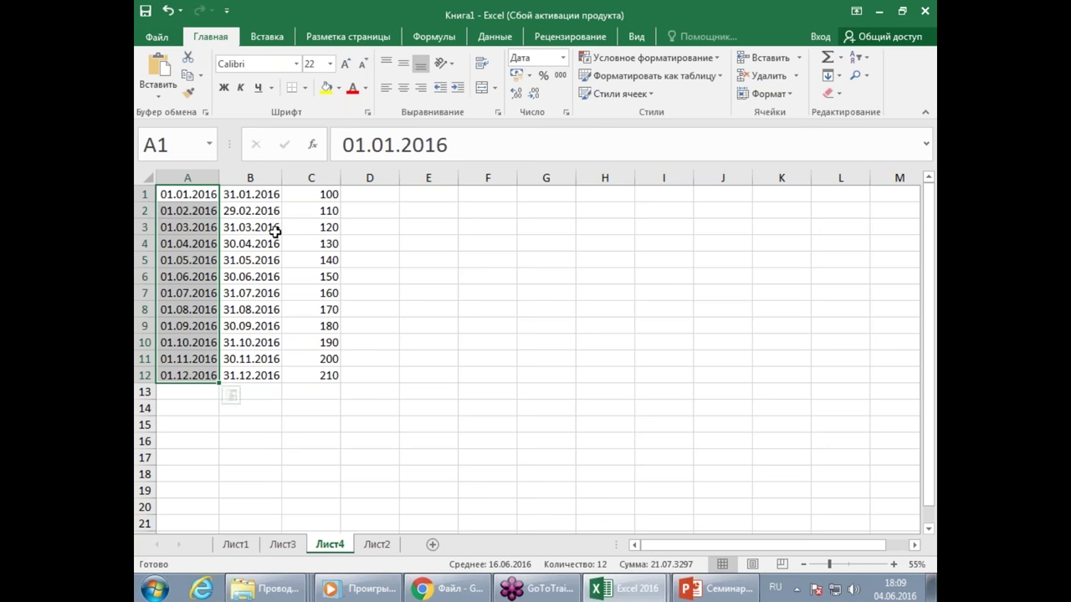
click(602, 193)
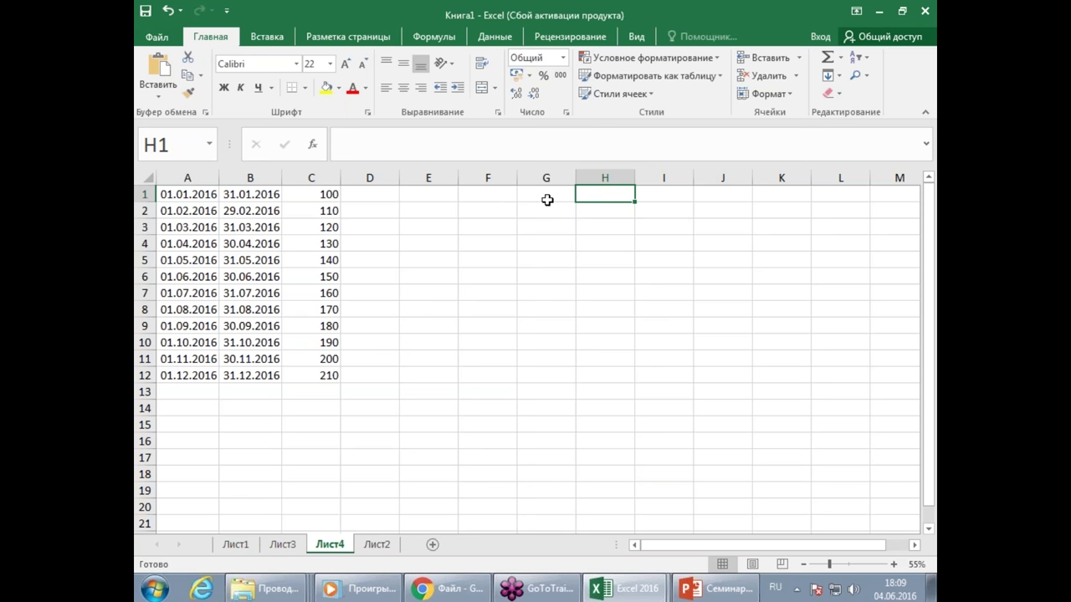
text(=)
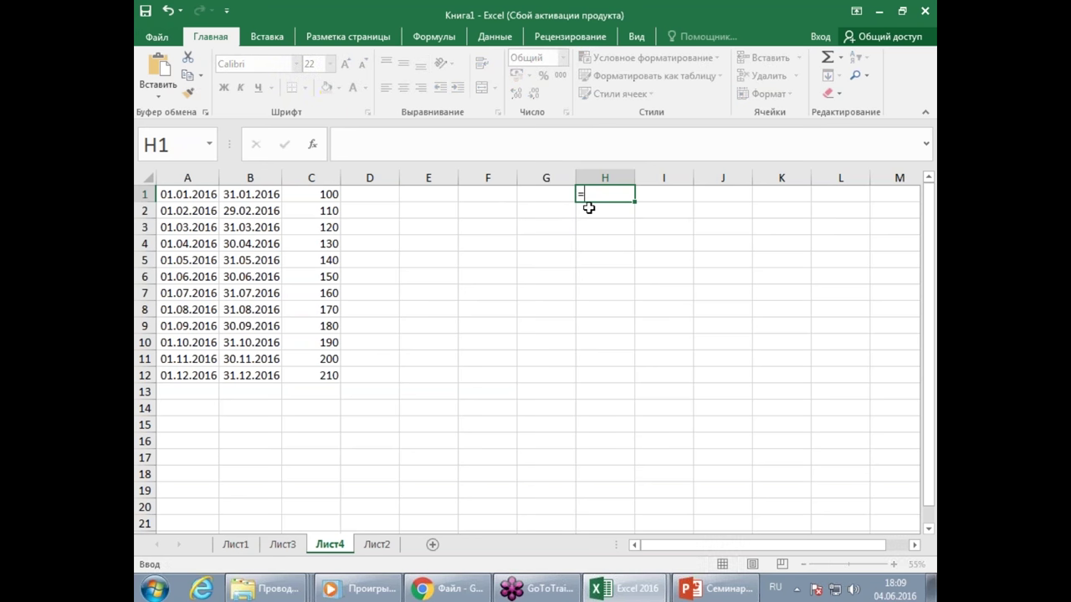
text(впр)
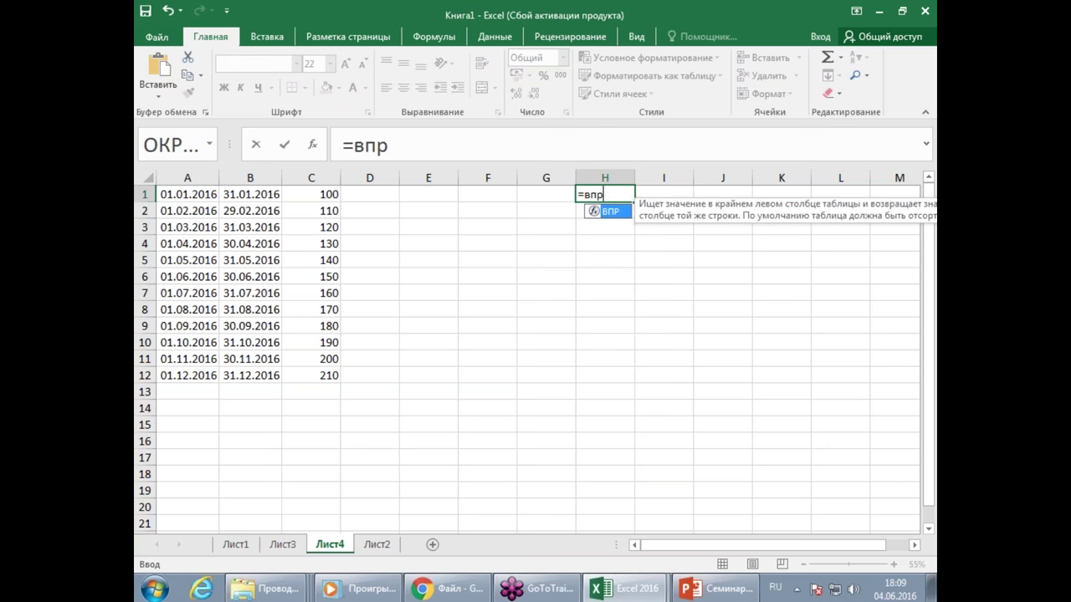
key(Tab)
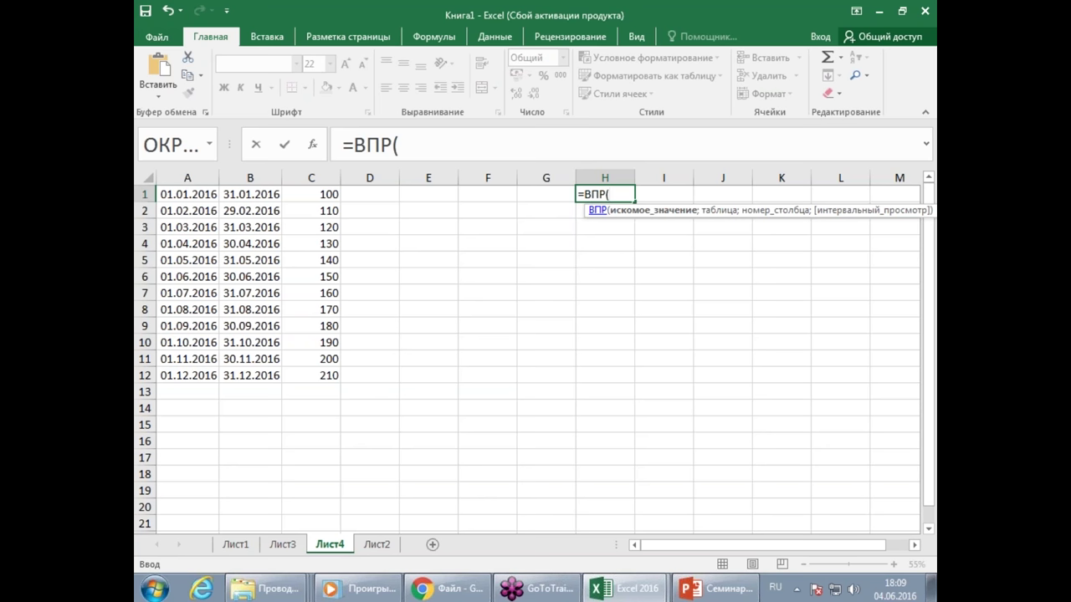
key(Escape)
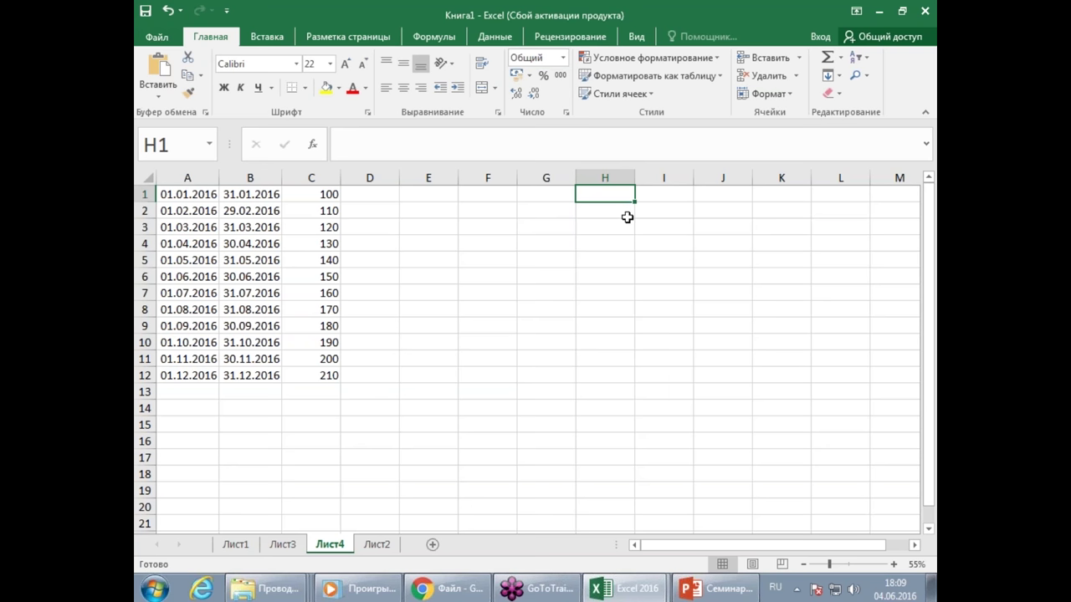
Step: Enter the date 04.06.2016 in H1
text(4-6-16)
key(Return)
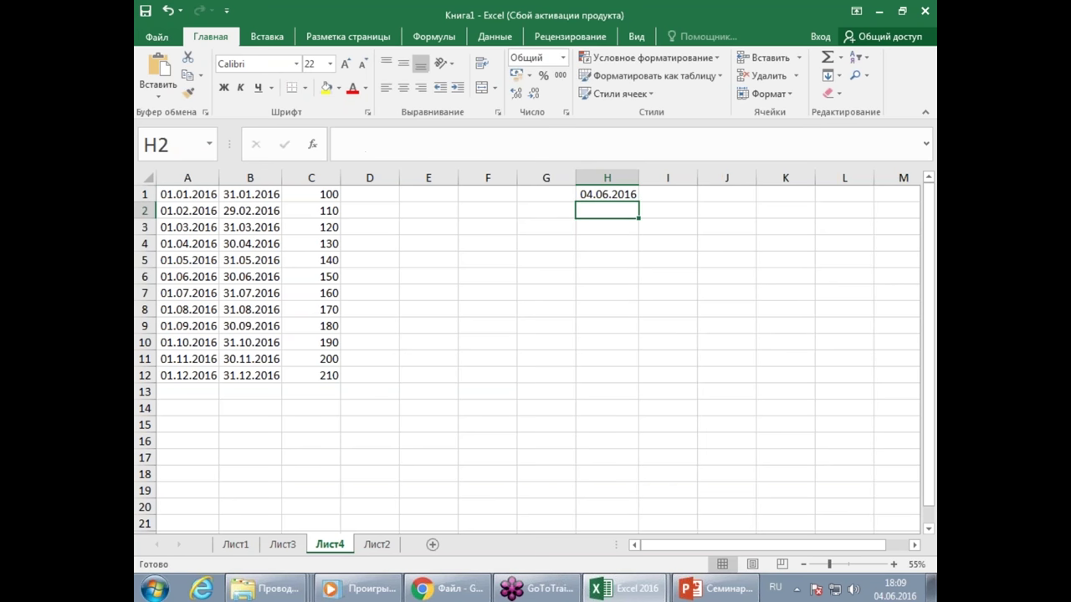
click(676, 197)
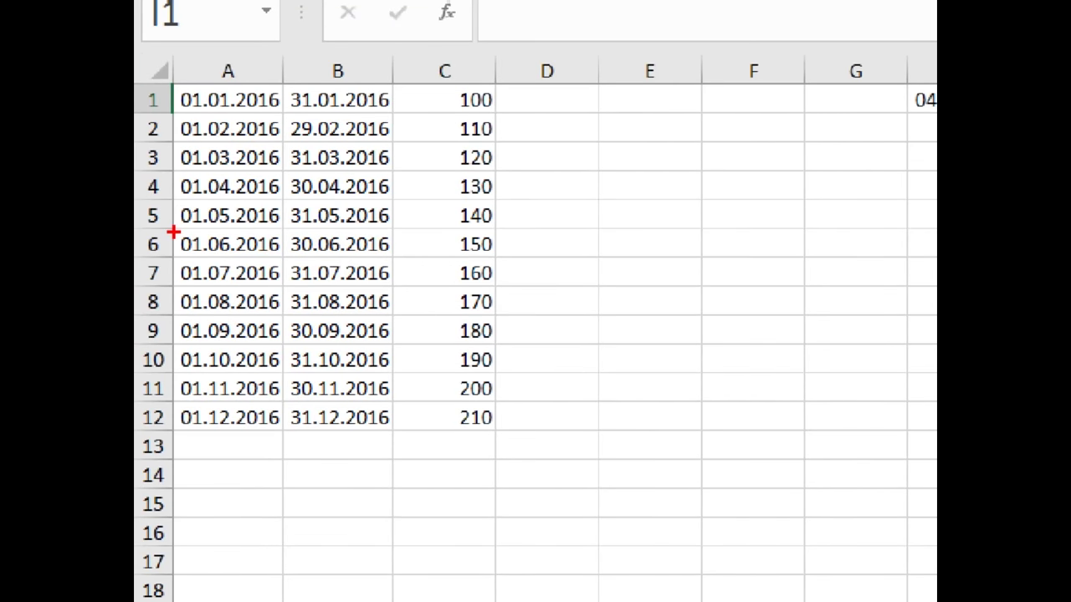
drag(175, 232, 269, 290)
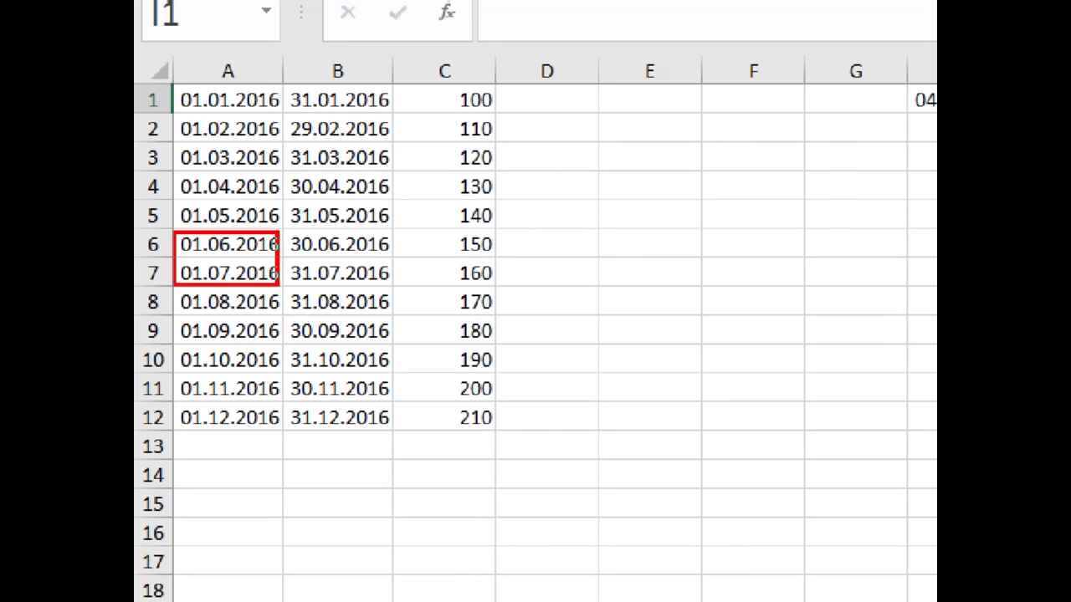
drag(418, 230, 490, 274)
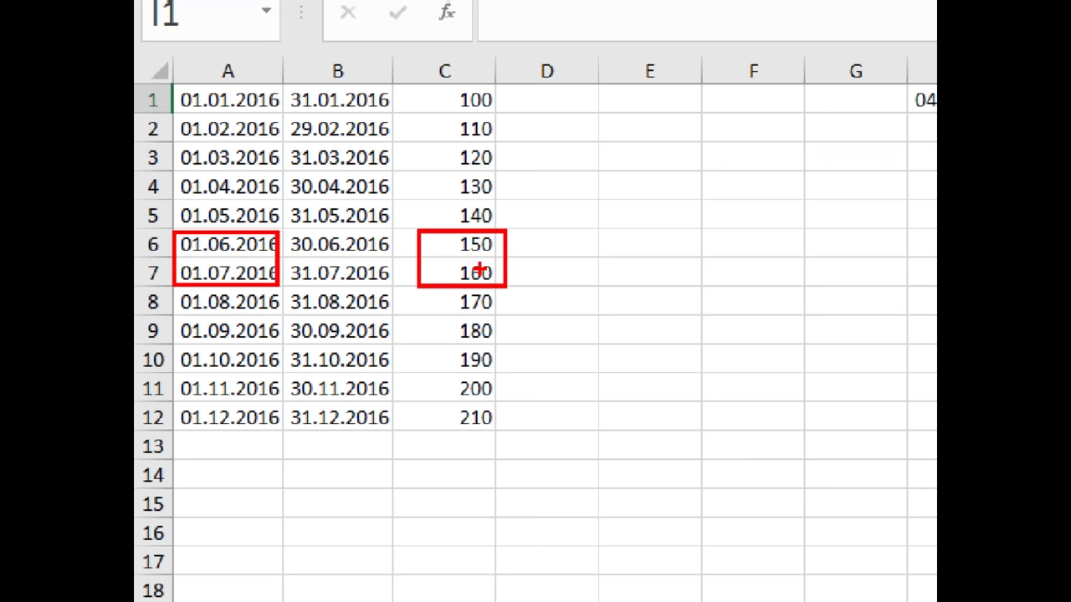
drag(514, 273, 556, 232)
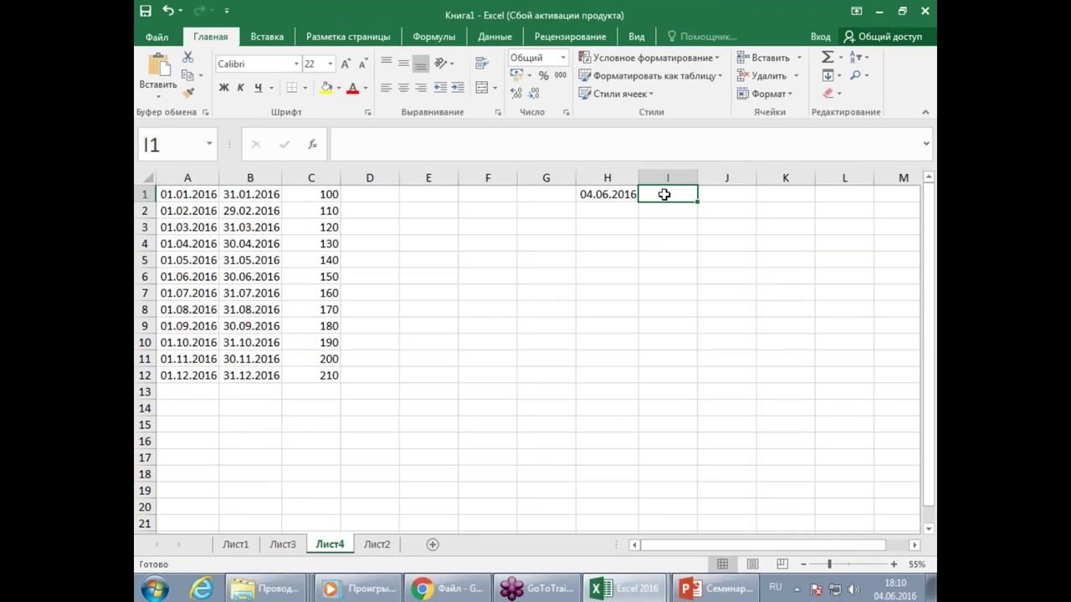
Step: Begin the formula =ВПР(H1; in I1, using H1's date as the lookup value
text(=)
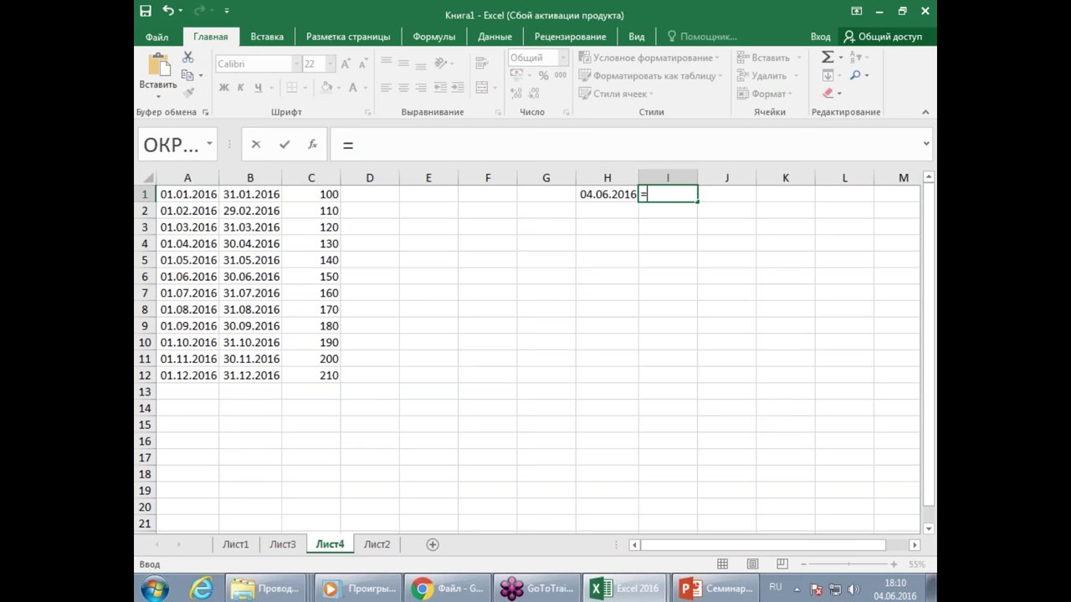
text(в)
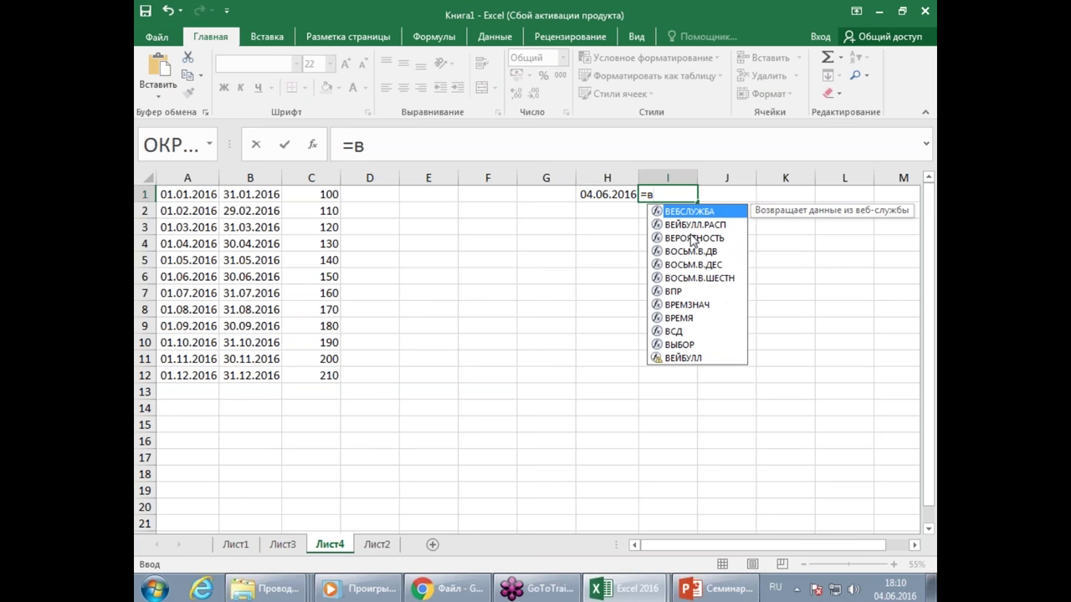
text(п)
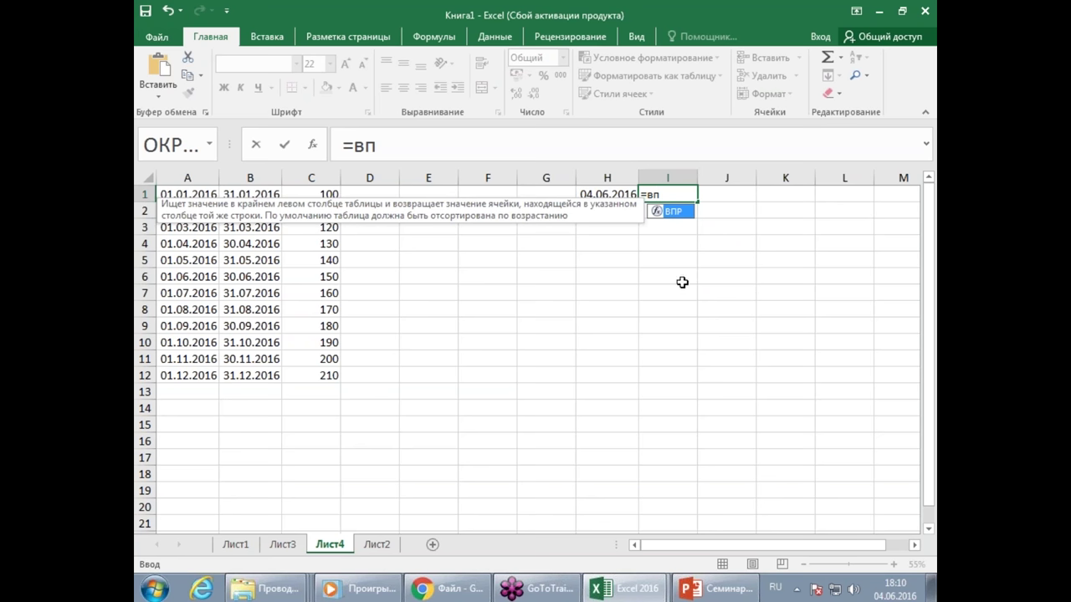
key(Tab)
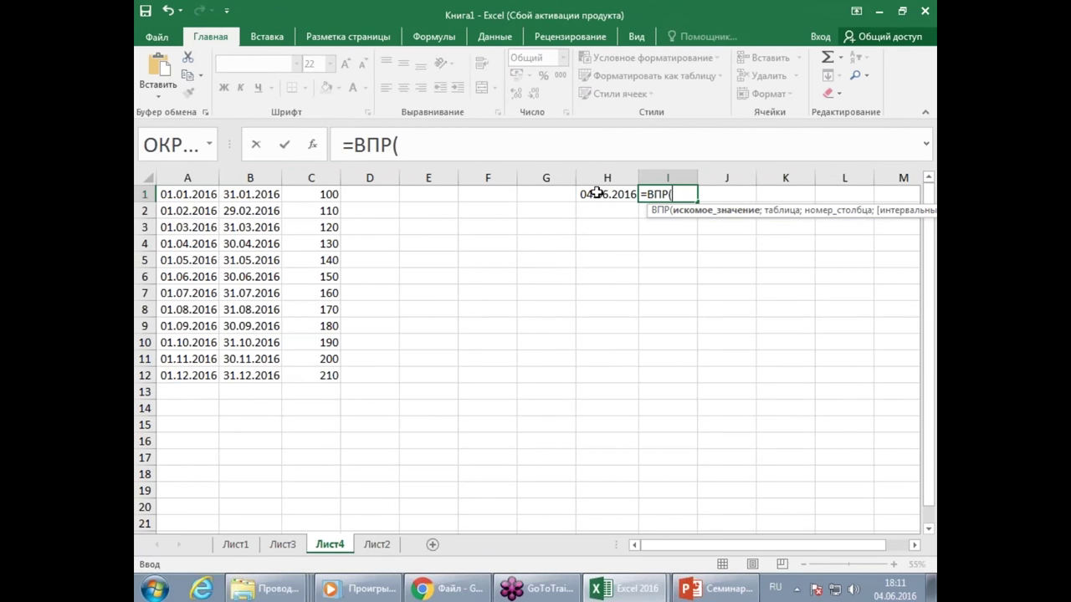
click(601, 194)
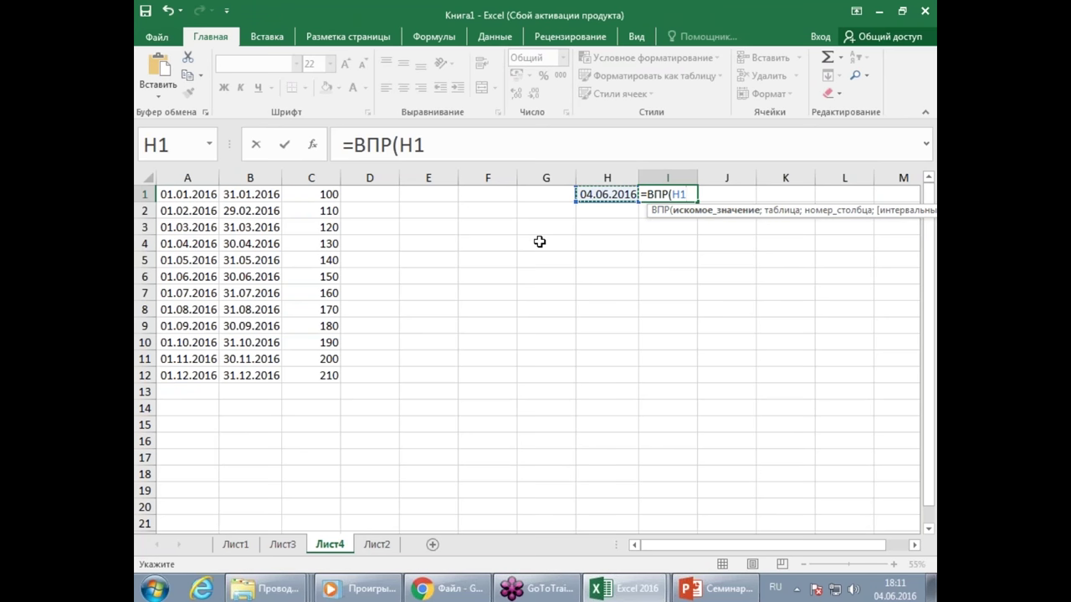
text(;)
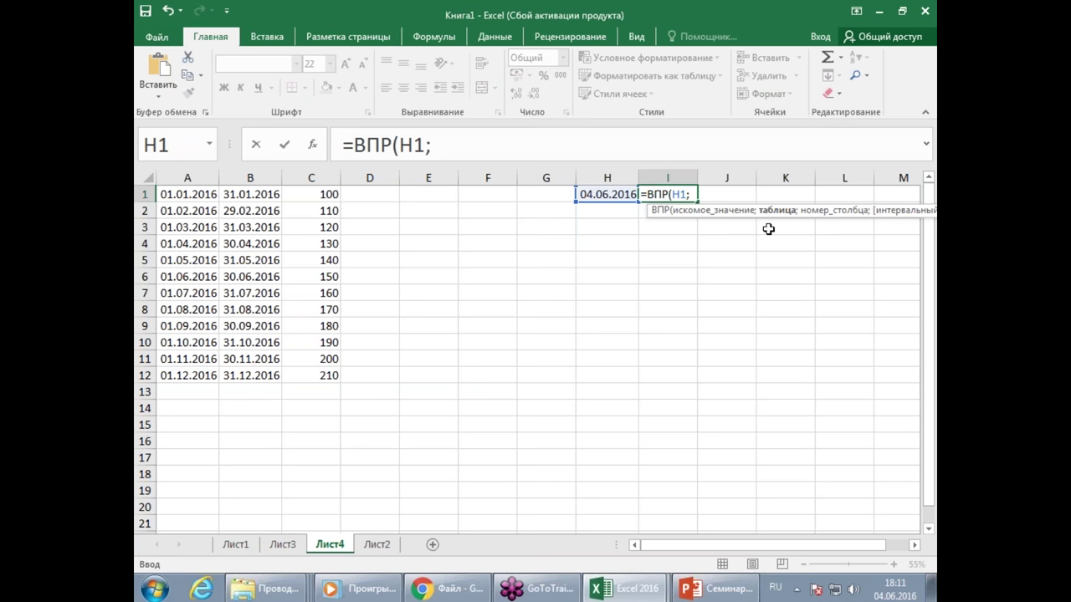
Step: Add the table range A1:C12 and column 3, giving =ВПР(H1;A1:C12;3;
mouse_move(179, 194)
mouse_down()
mouse_move(294, 207)
mouse_move(322, 373)
mouse_up()
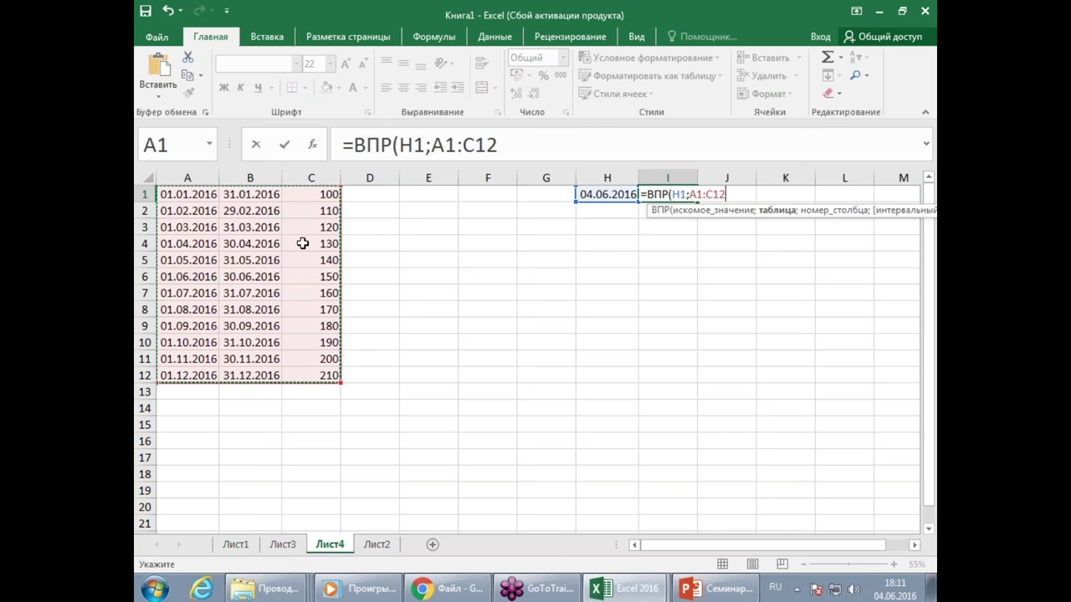
text(;)
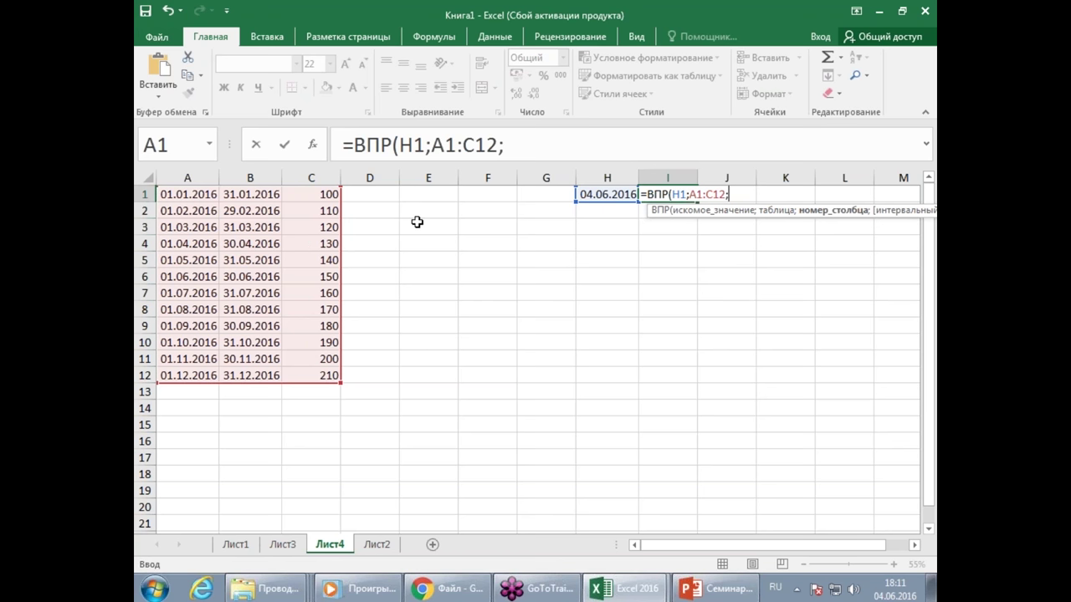
text(3)
text(;)
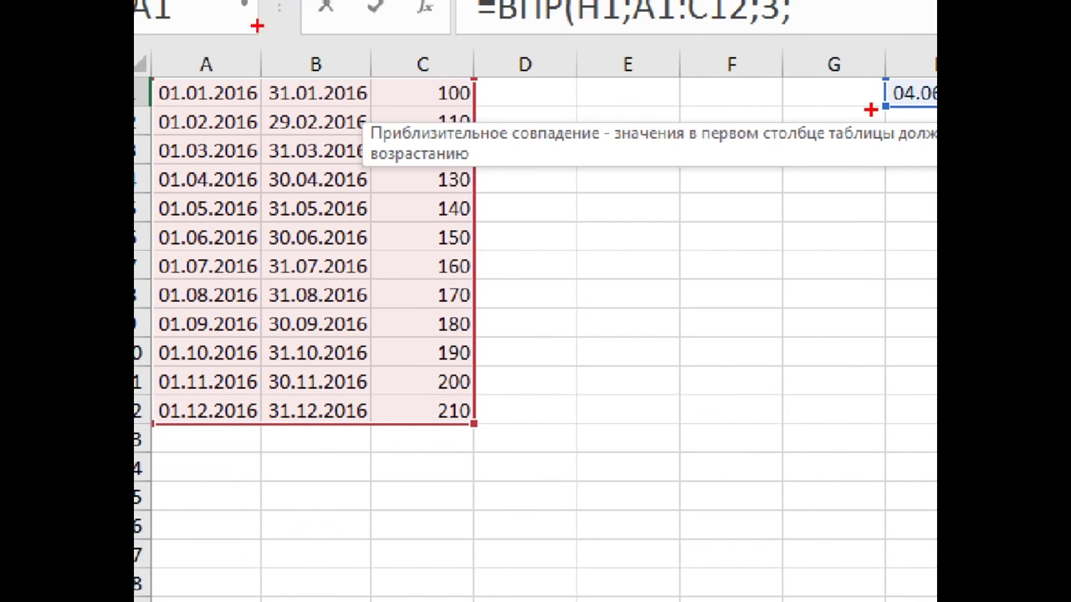
drag(153, 68, 266, 427)
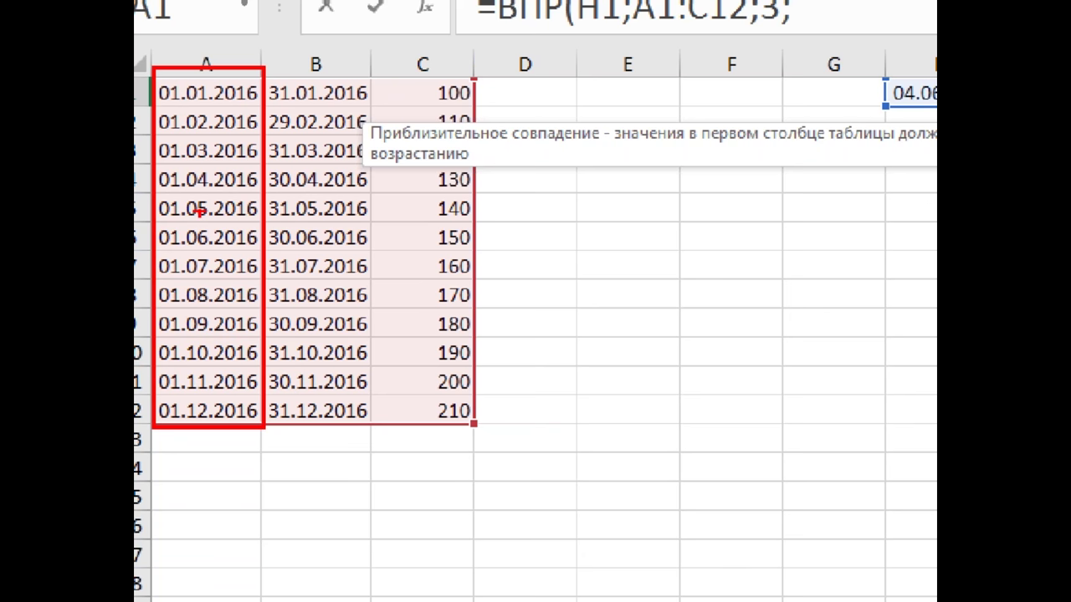
mouse_move(222, 84)
mouse_down()
mouse_move(219, 282)
mouse_move(241, 253)
mouse_up()
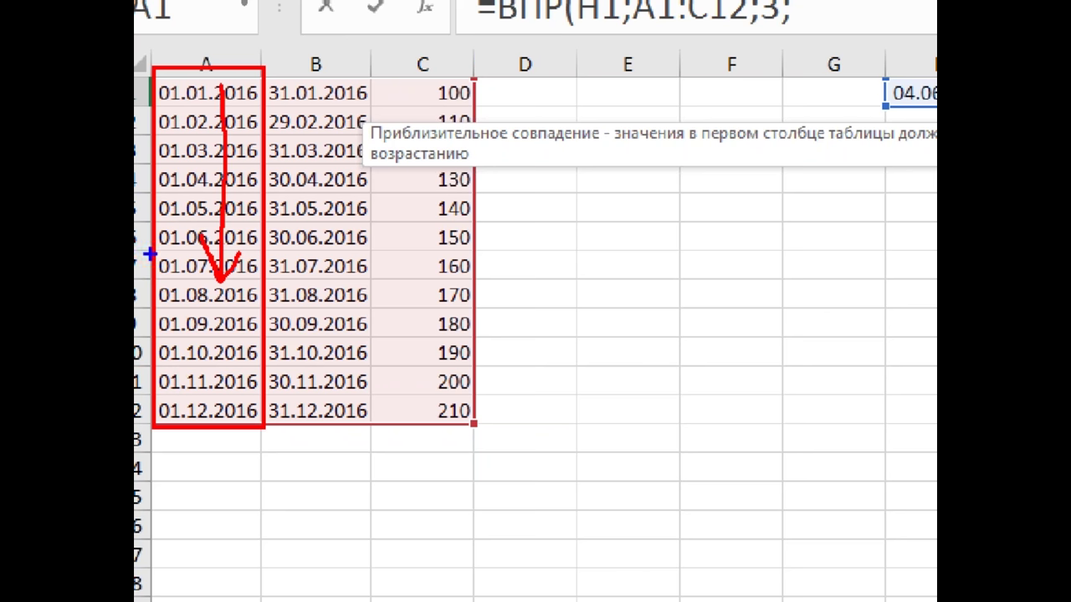
drag(151, 251, 492, 279)
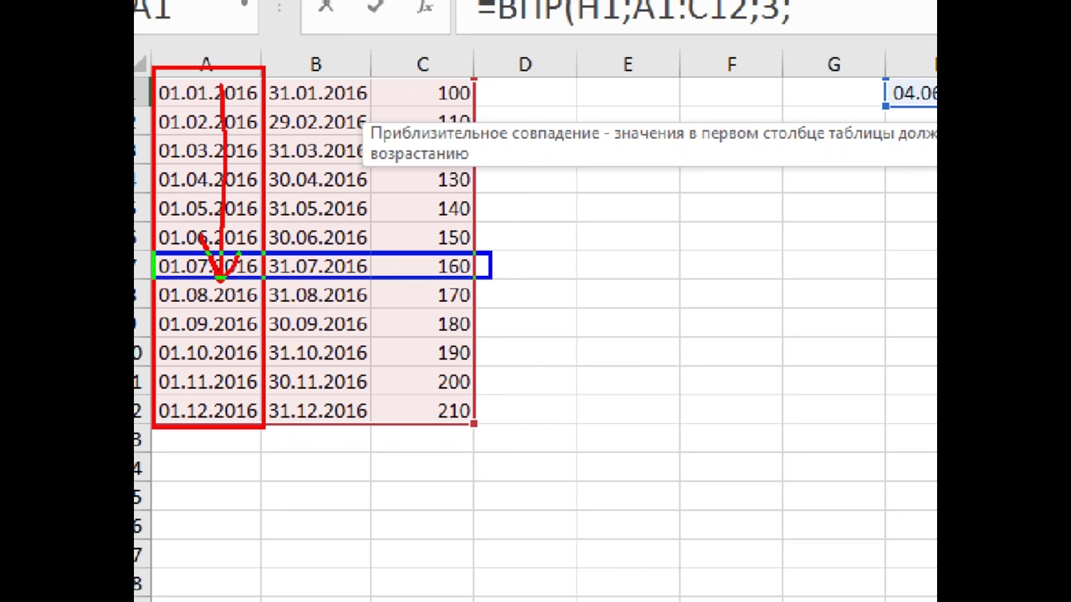
drag(253, 296, 200, 391)
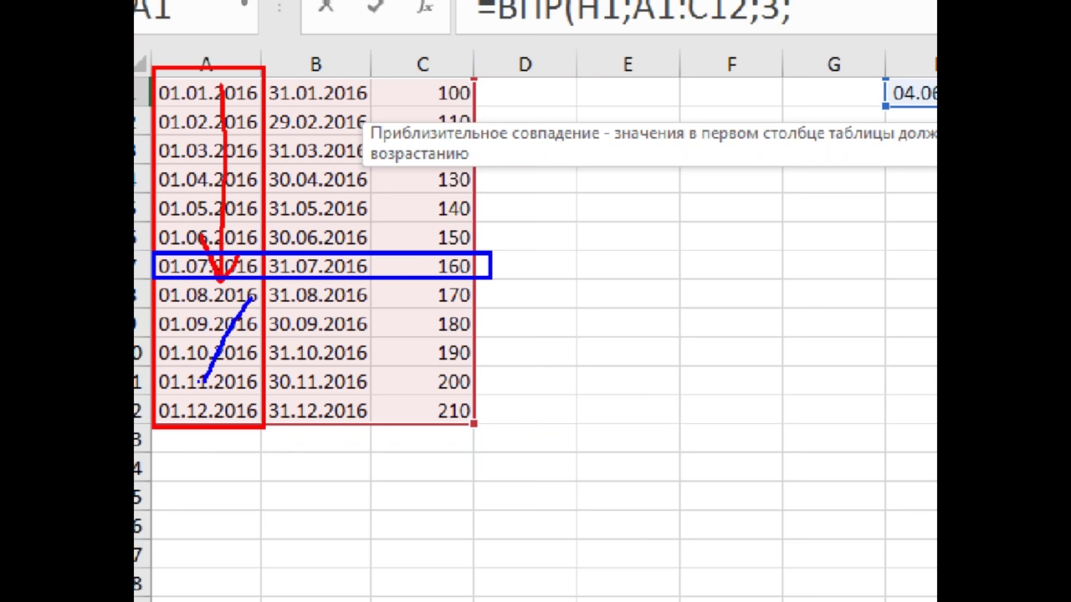
drag(180, 309, 260, 389)
mouse_move(500, 268)
mouse_down()
mouse_move(512, 243)
mouse_move(494, 226)
mouse_move(479, 240)
mouse_up()
drag(497, 268, 483, 270)
key(ctrl+z)
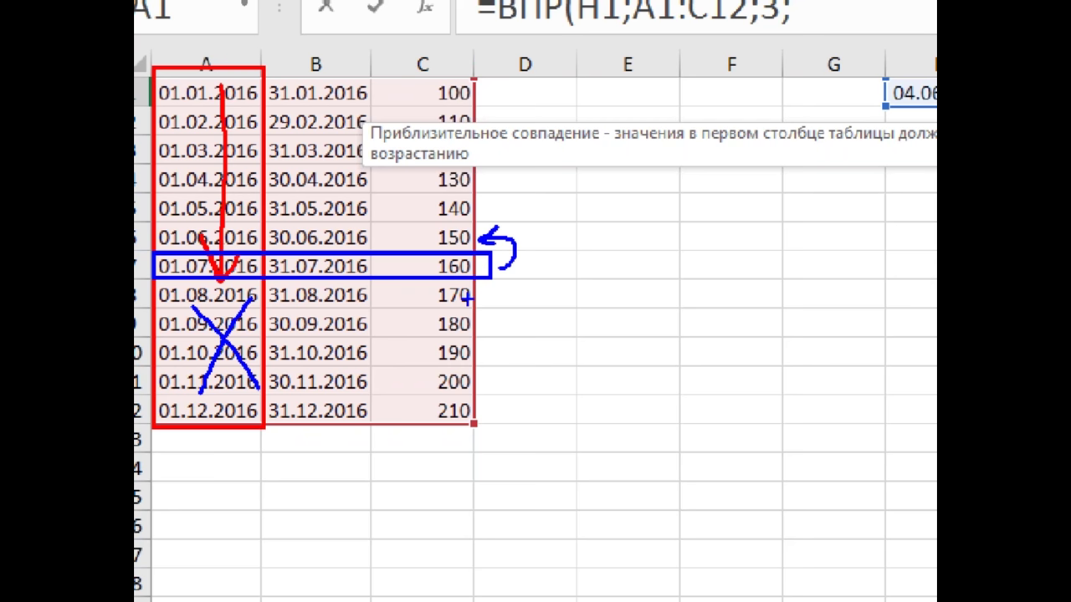
key(Escape)
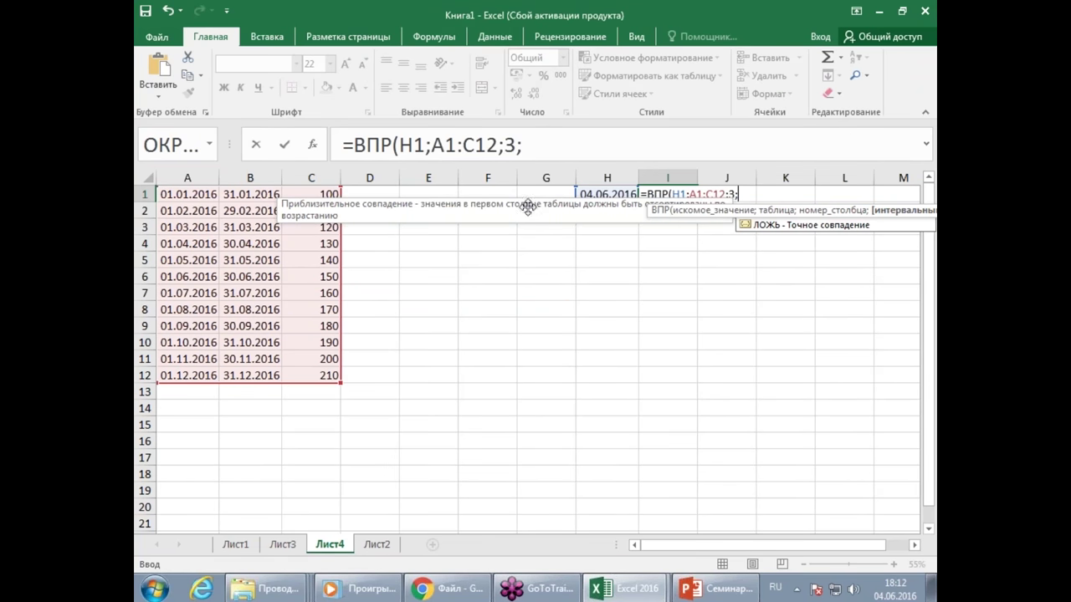
text(1)
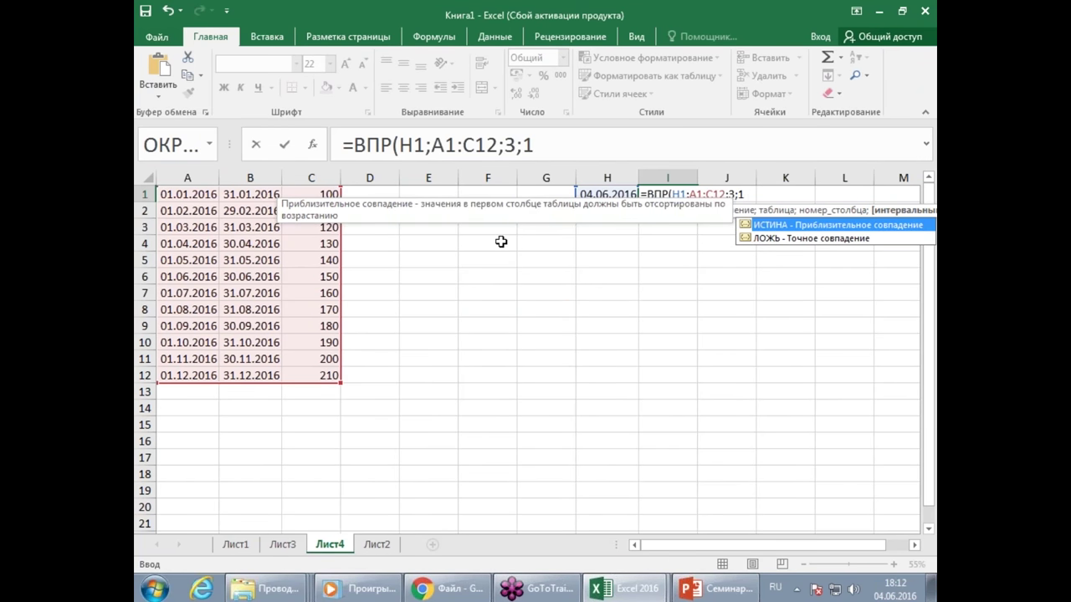
text())
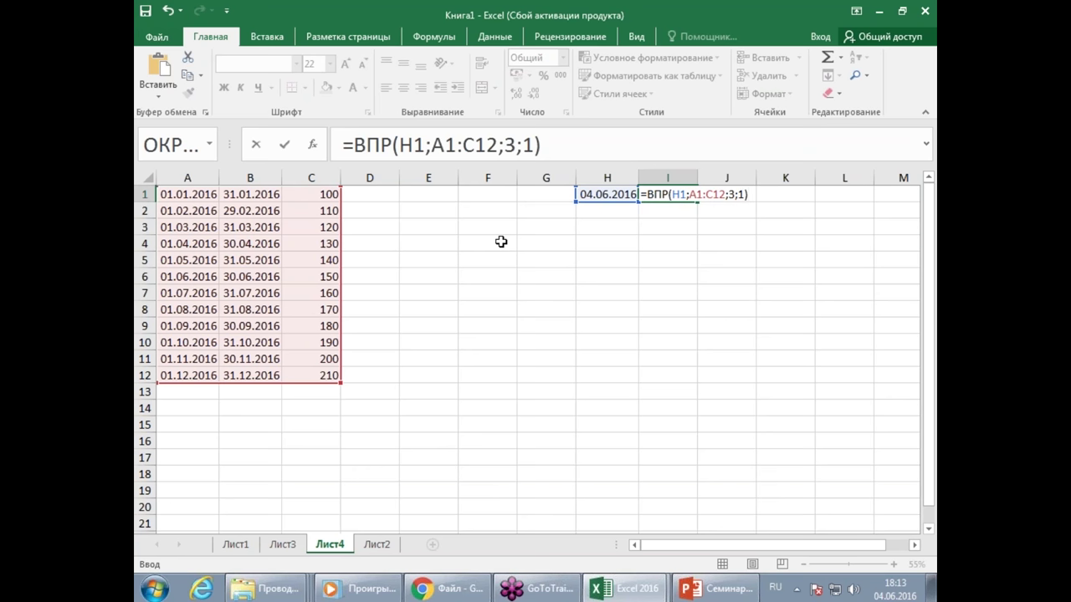
key(Return)
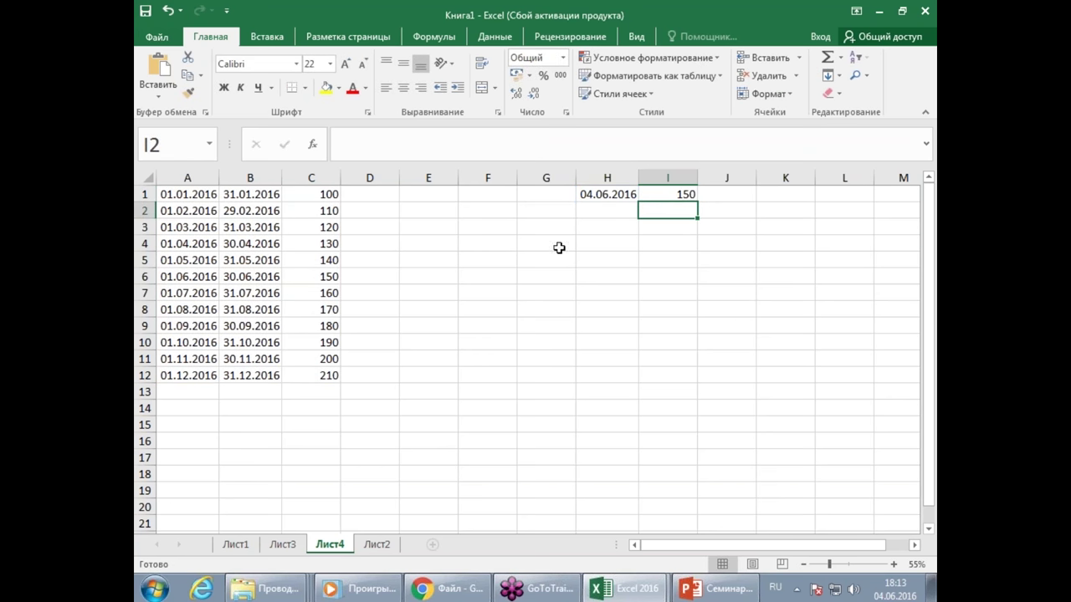
click(668, 192)
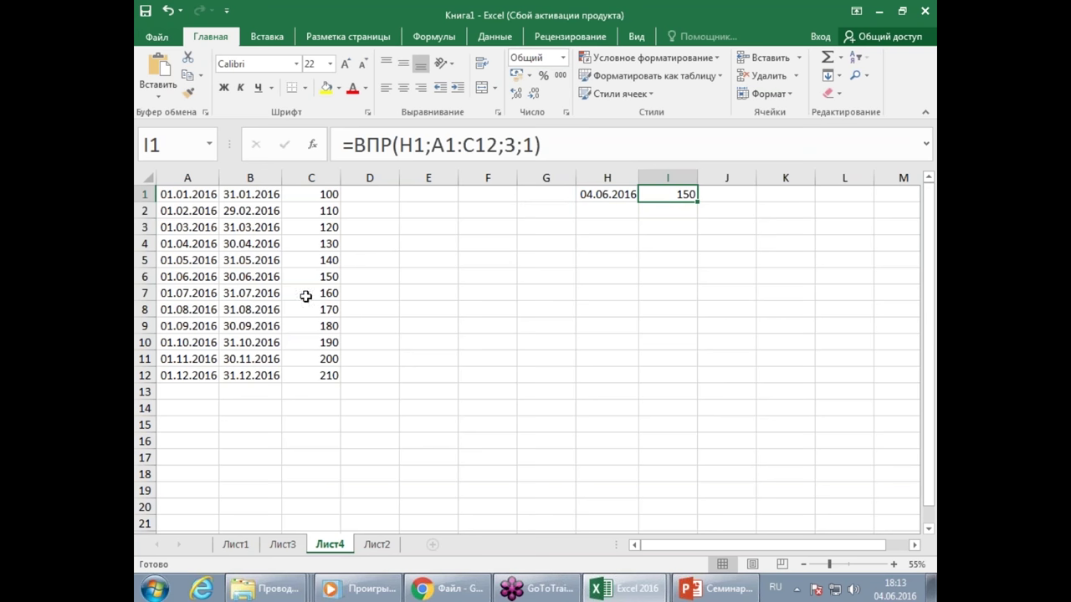
drag(169, 276, 330, 276)
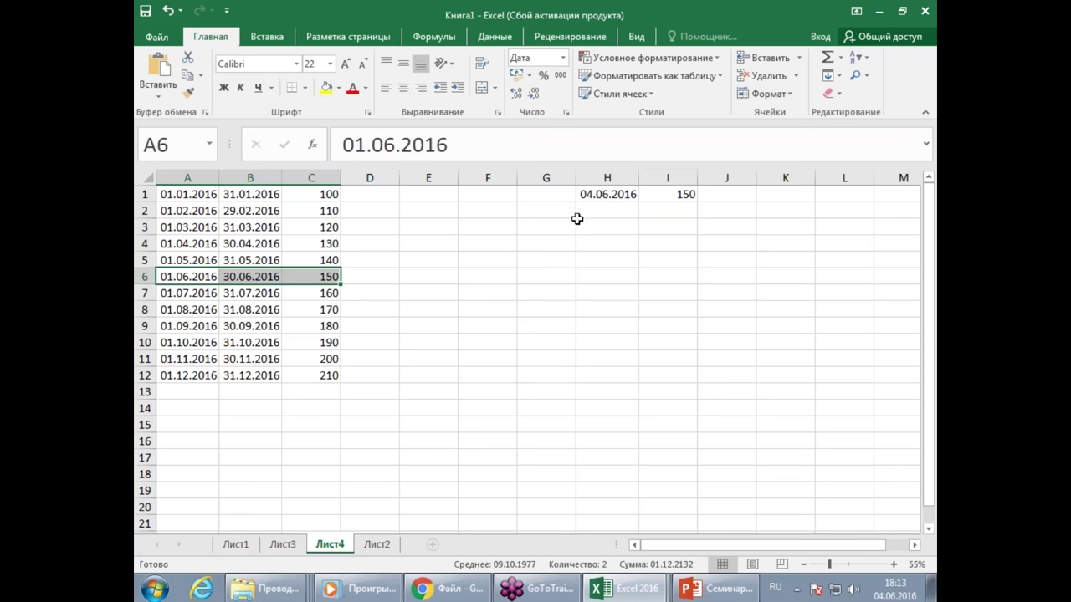
ctrl+click(676, 192)
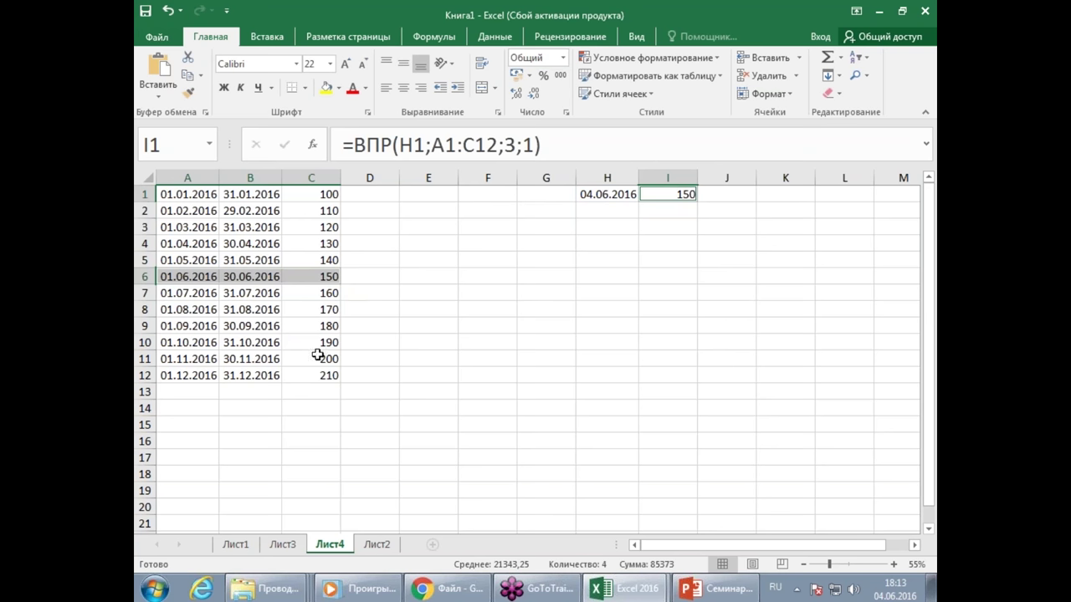
click(413, 340)
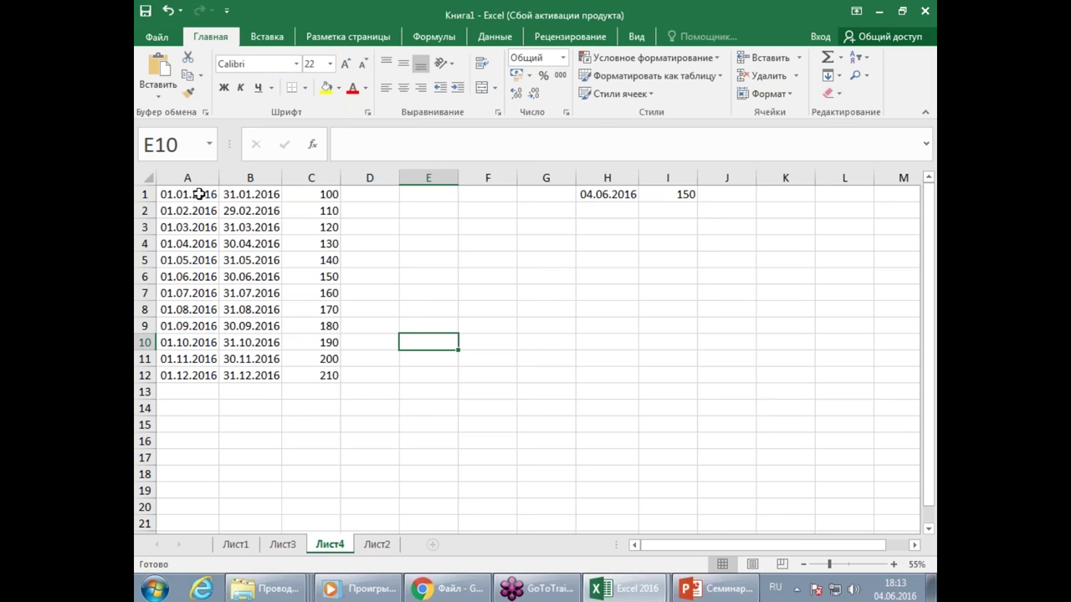
Step: Apply the month-only 'Март' date format to A1:A12 so they show Январь–Декабрь
drag(199, 194, 176, 370)
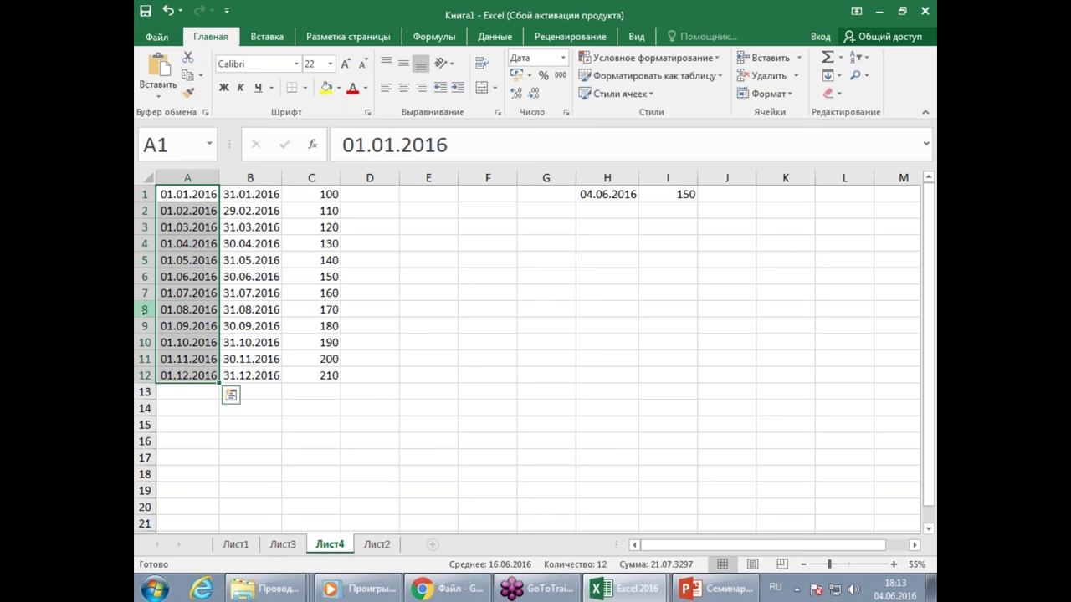
mouse_move(185, 194)
mouse_down()
mouse_move(183, 366)
mouse_move(201, 368)
mouse_up()
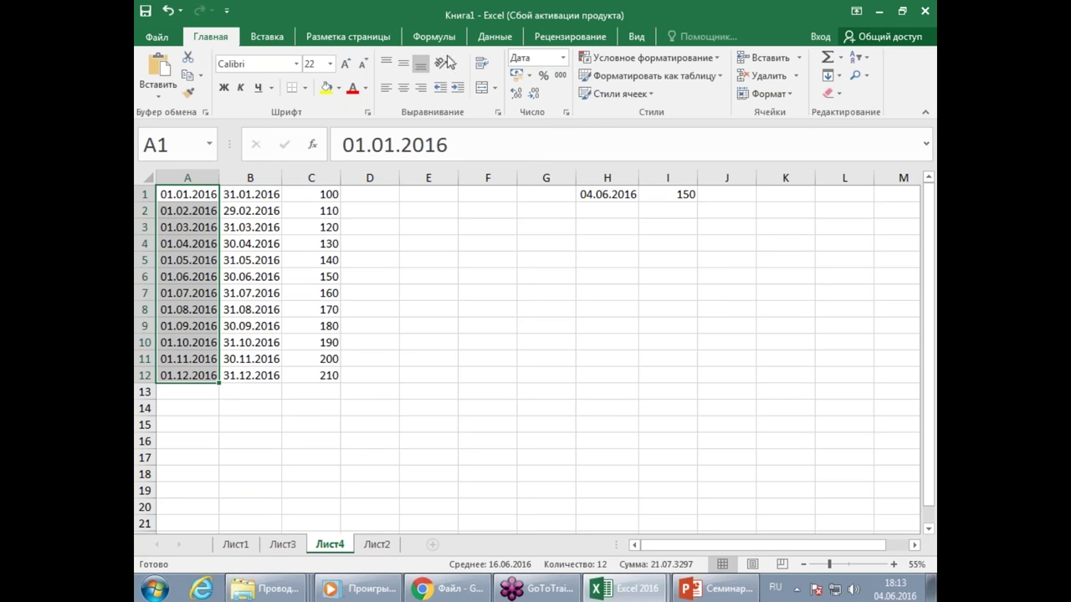
click(566, 114)
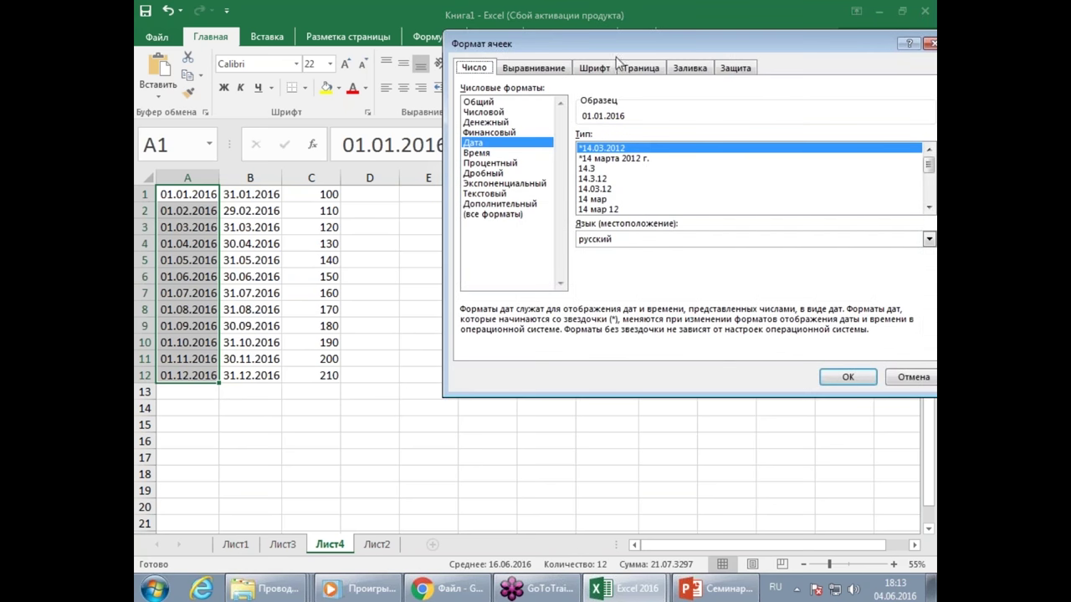
drag(641, 47, 548, 111)
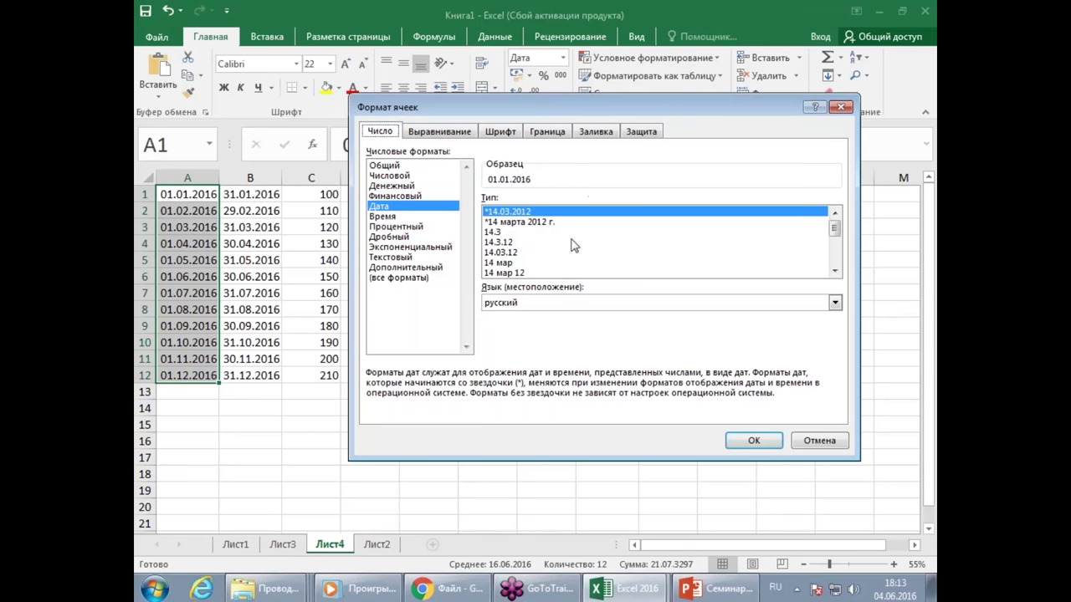
click(834, 272)
click(834, 272)
click(834, 272)
click(834, 271)
click(834, 271)
click(834, 272)
click(835, 272)
click(834, 272)
click(835, 272)
click(834, 272)
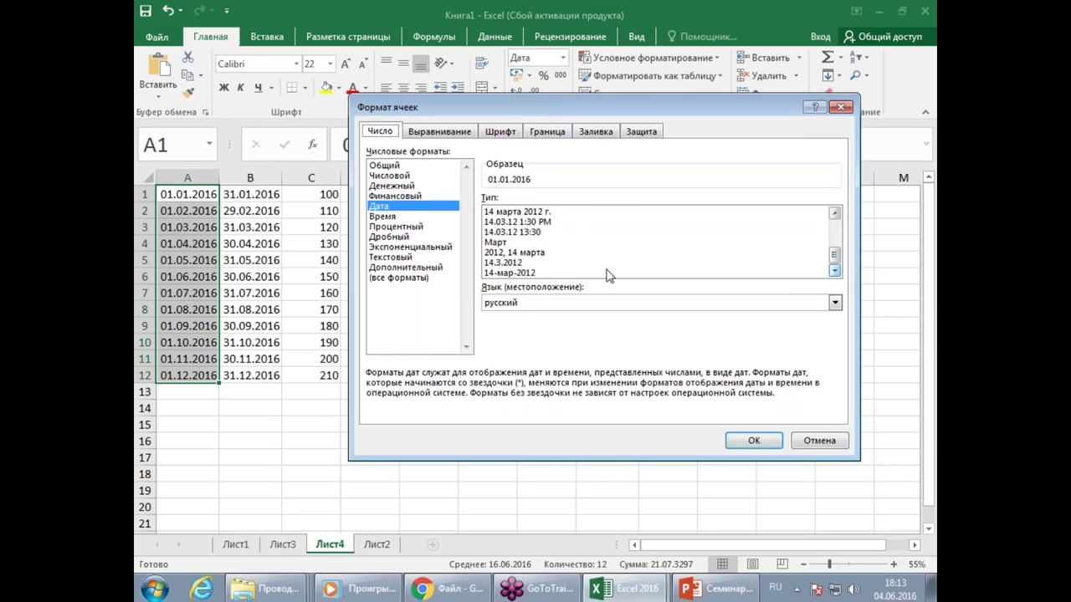
click(500, 245)
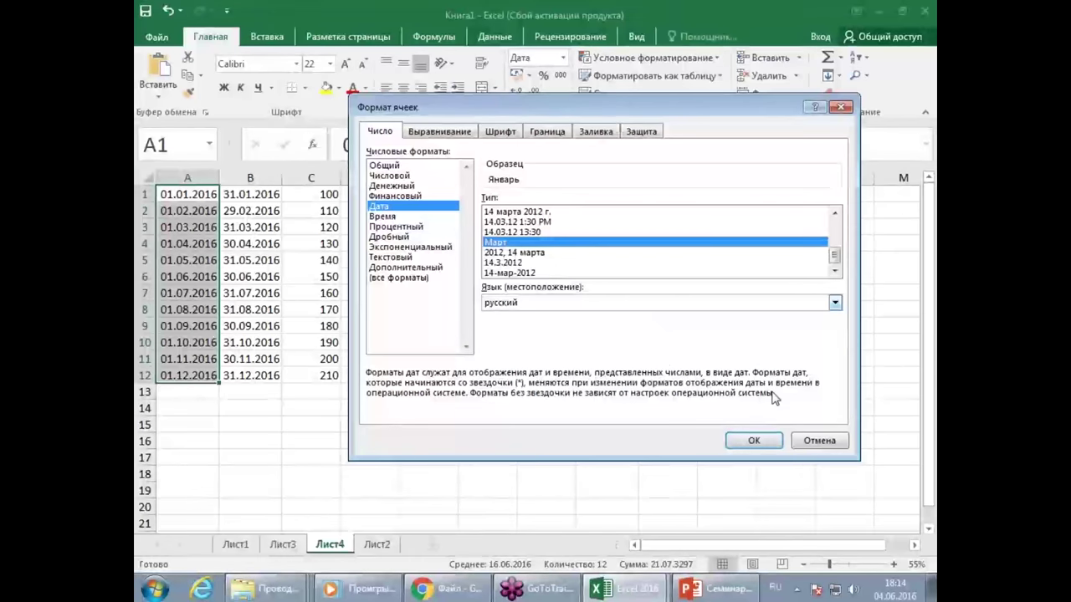
click(754, 440)
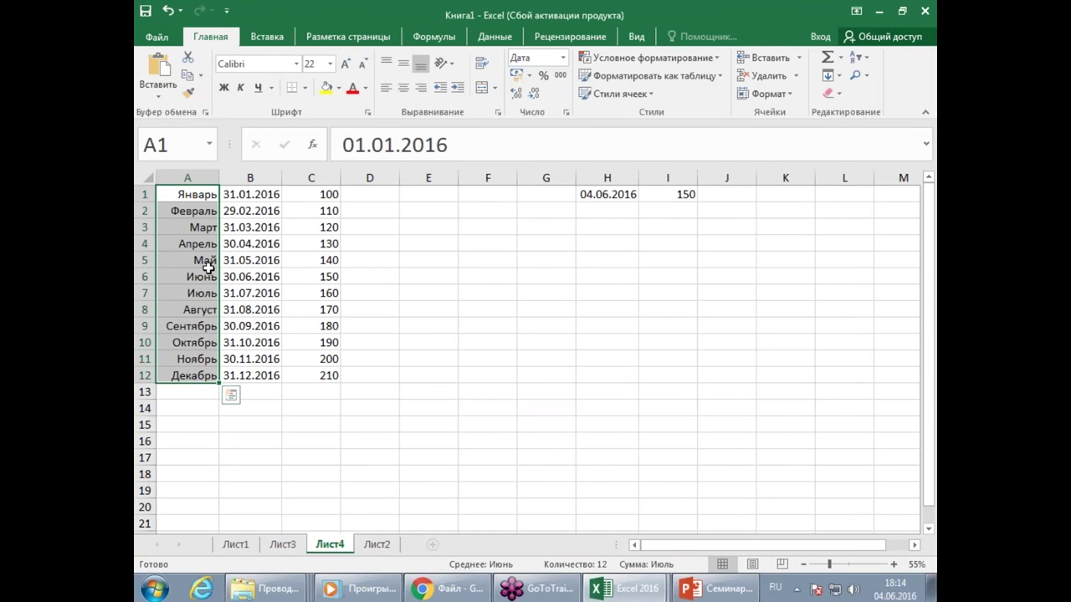
click(214, 436)
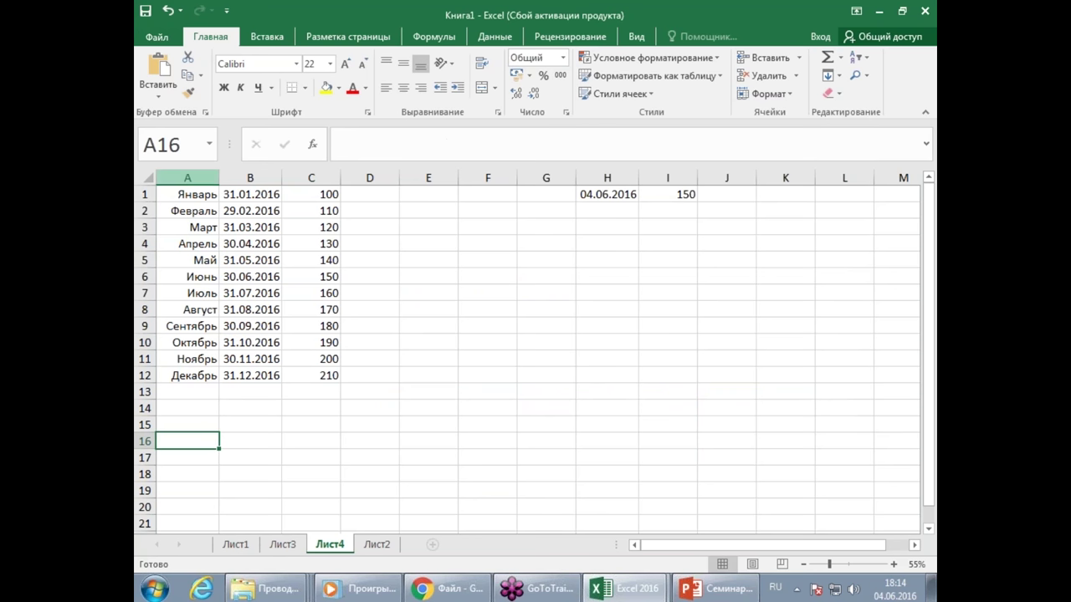
Step: Review the lookup cells H1:I1 and the month cells A1:A12
click(205, 224)
drag(626, 193, 676, 194)
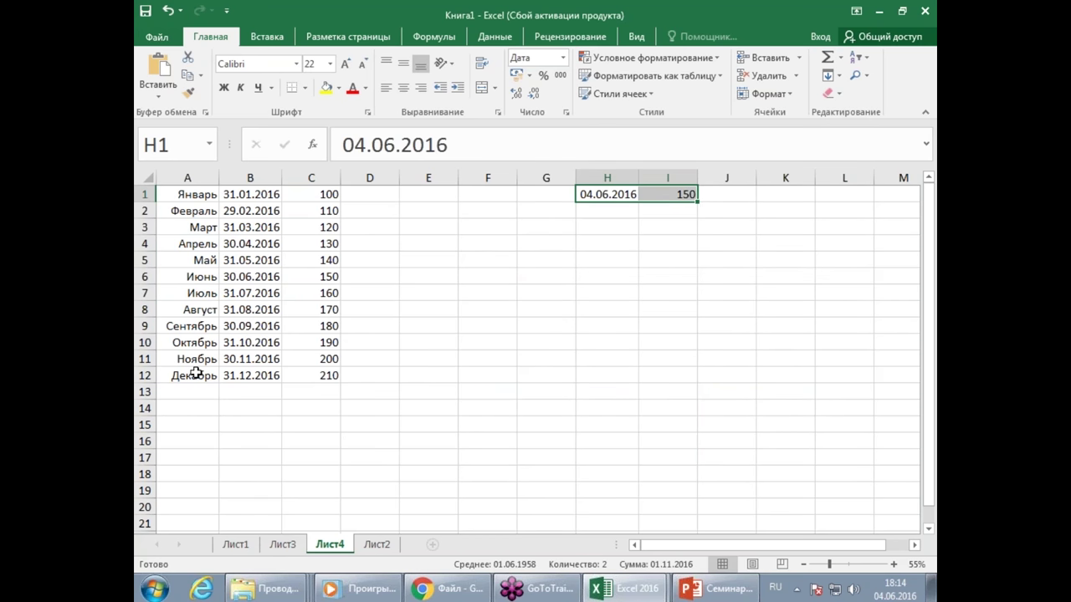
drag(196, 194, 193, 375)
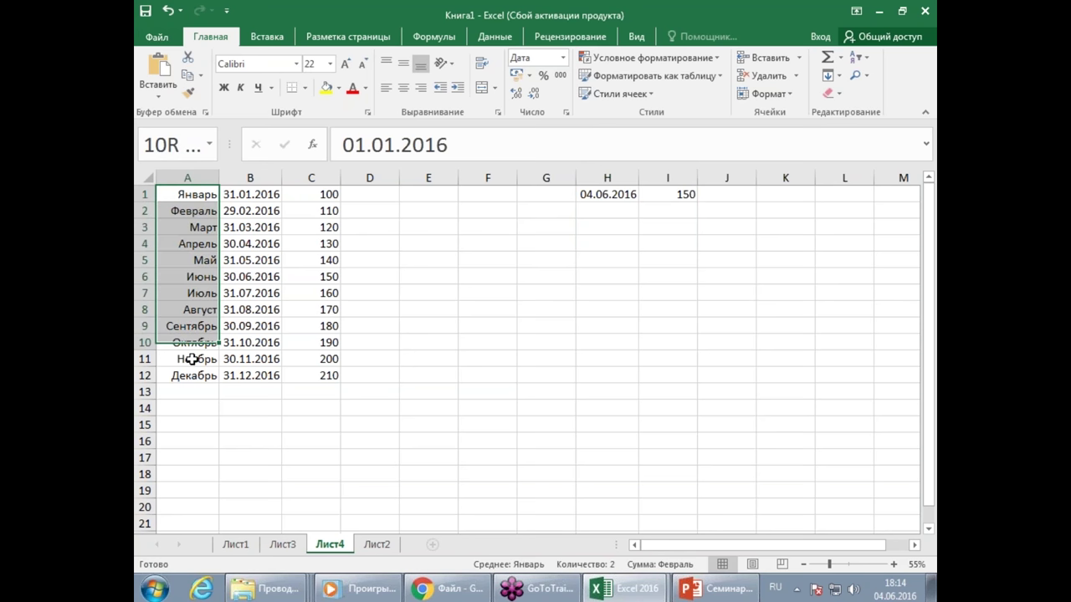
Step: Type январь in E1 and fill the month names down to декабрь in E12
click(439, 195)
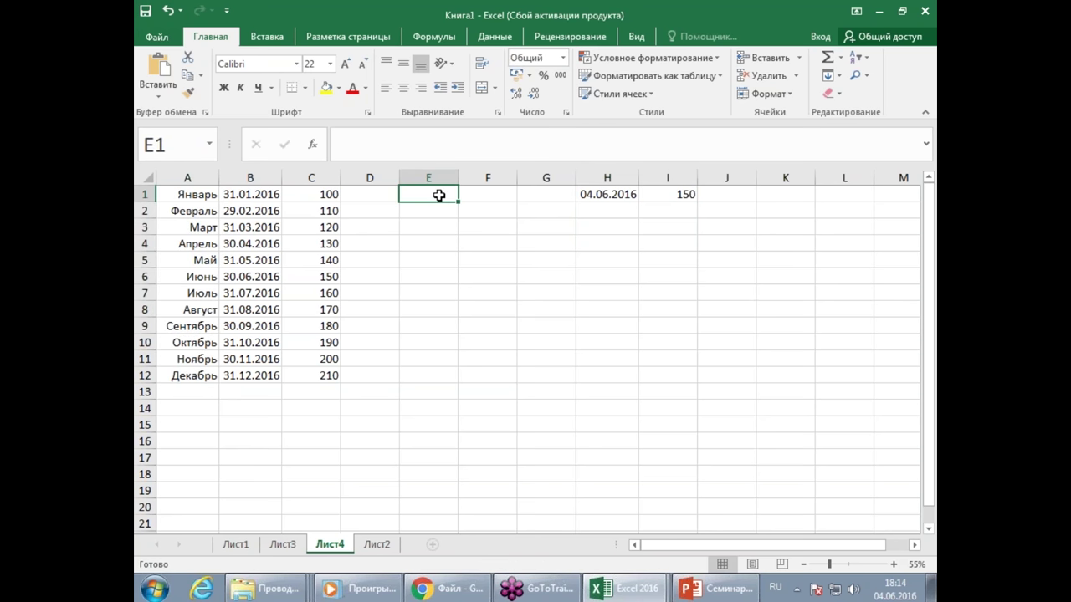
text(янв)
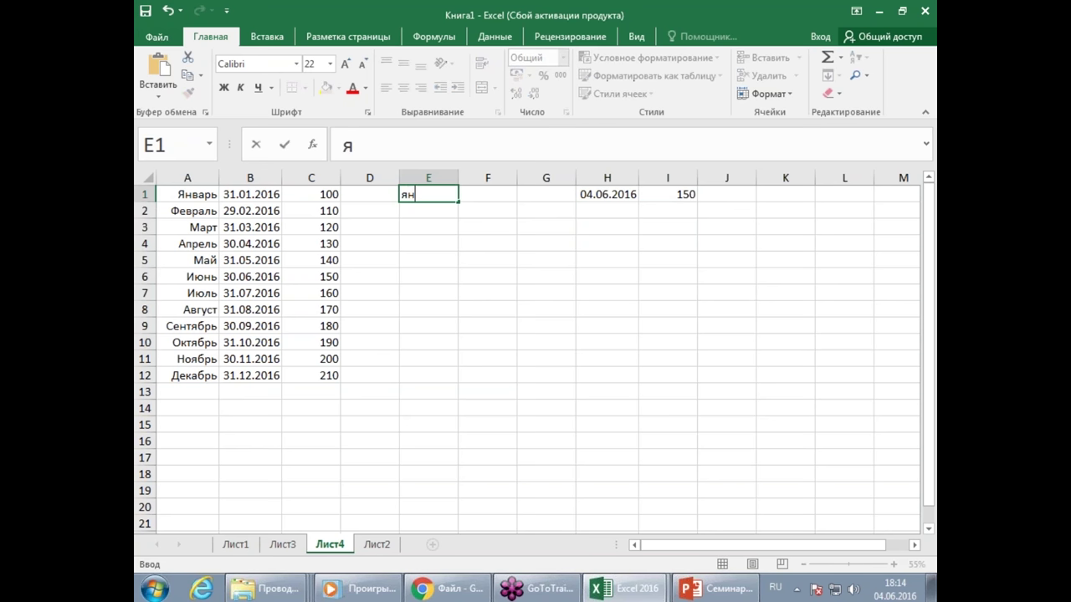
text(арь)
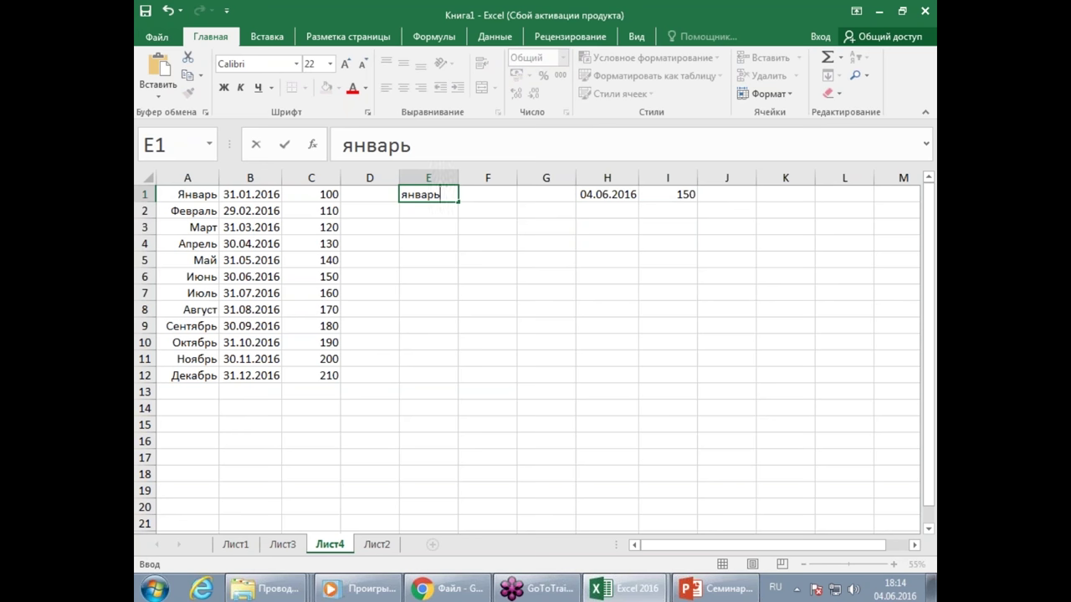
key(ctrl+Return)
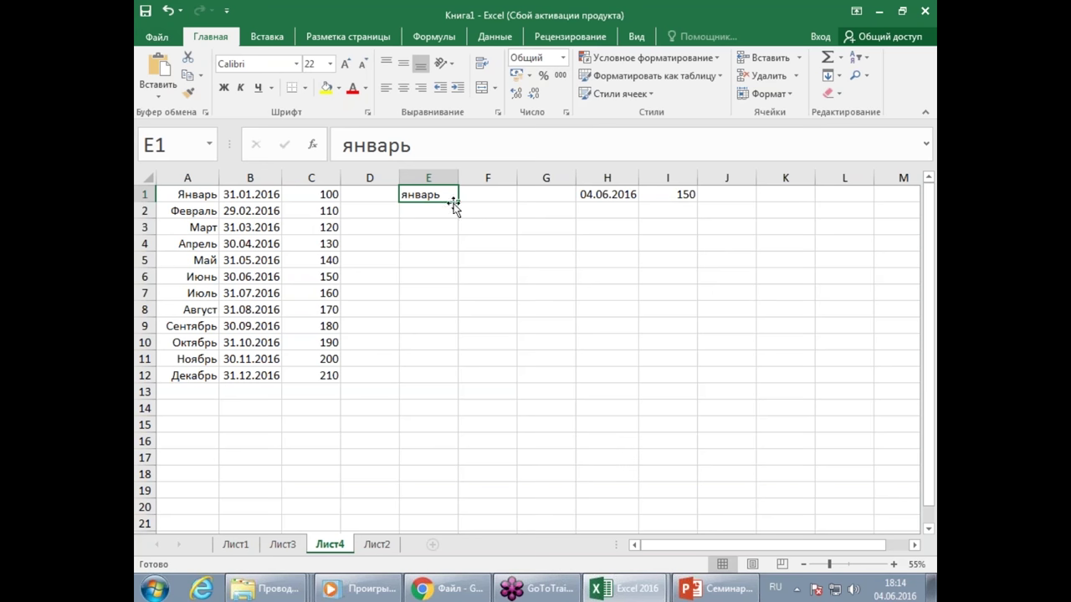
drag(459, 201, 443, 382)
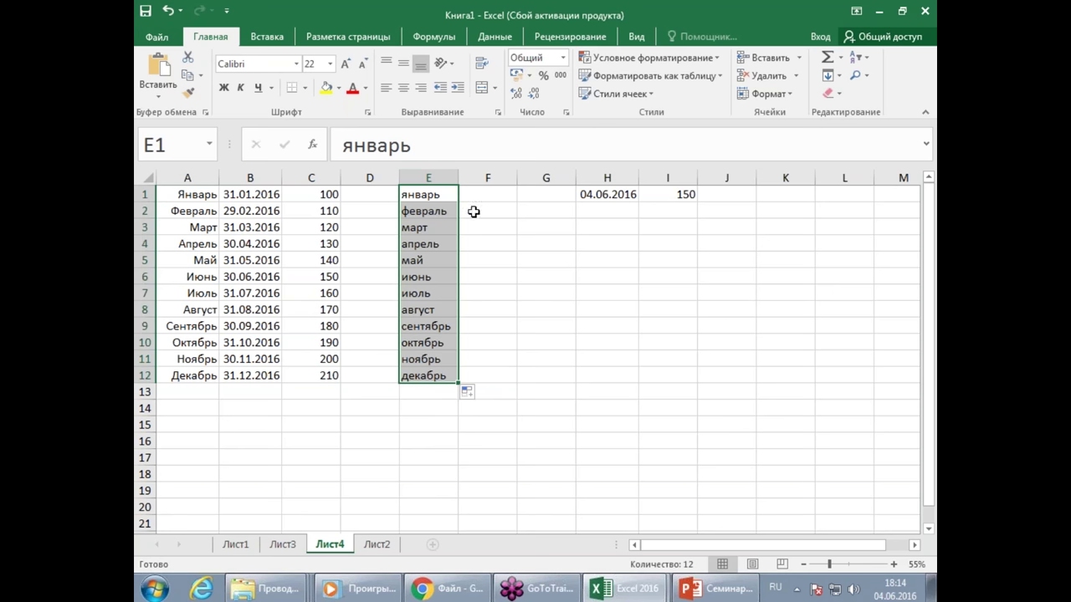
click(672, 195)
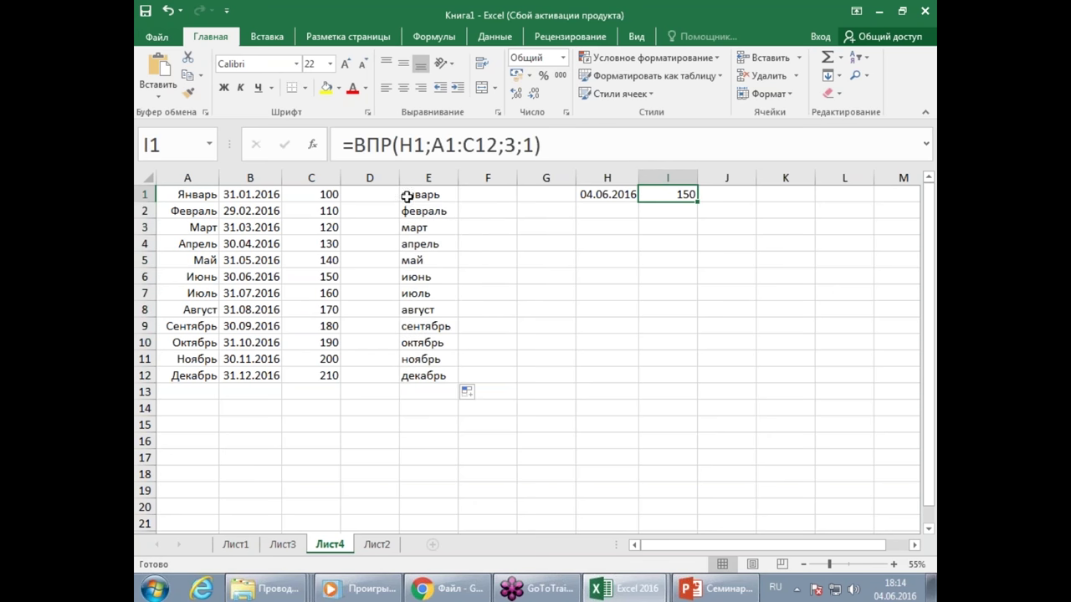
drag(406, 196, 423, 374)
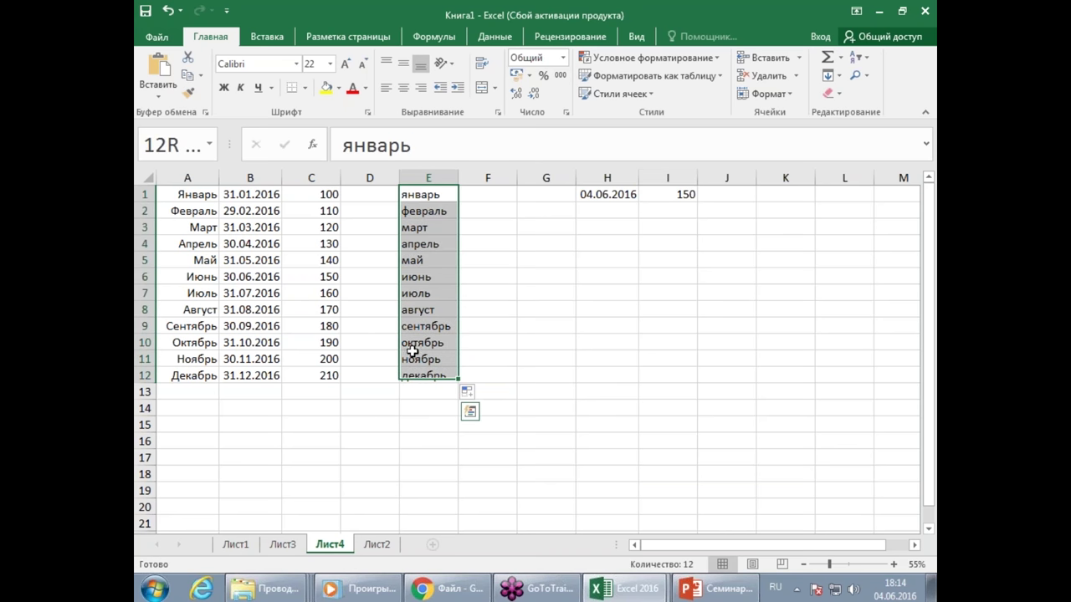
Step: Move the E1:E12 month names onto A1:A12, replacing the dates
drag(399, 306, 187, 294)
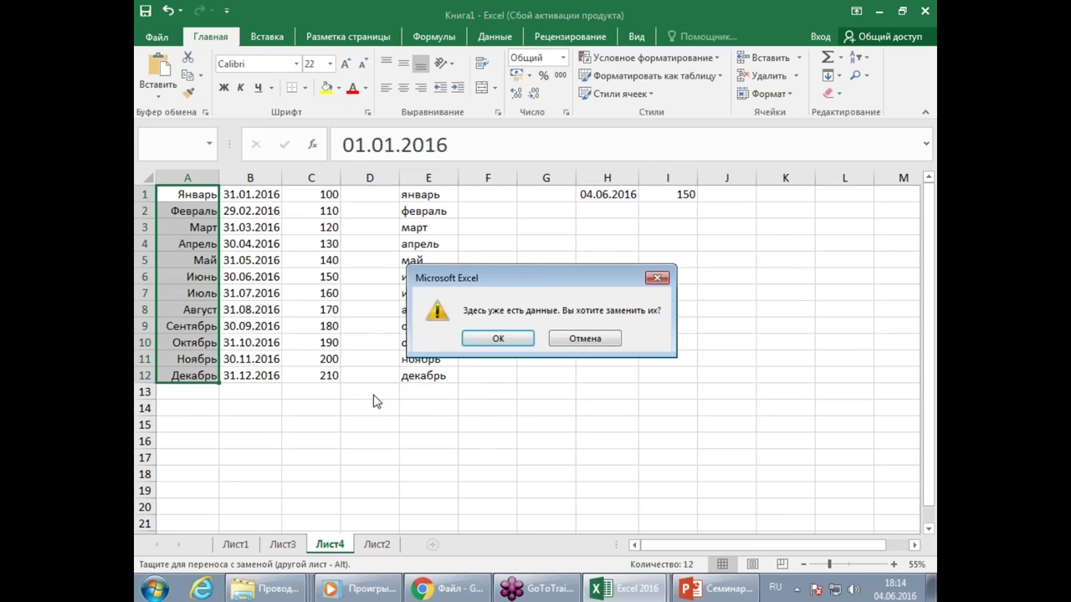
click(498, 338)
click(251, 424)
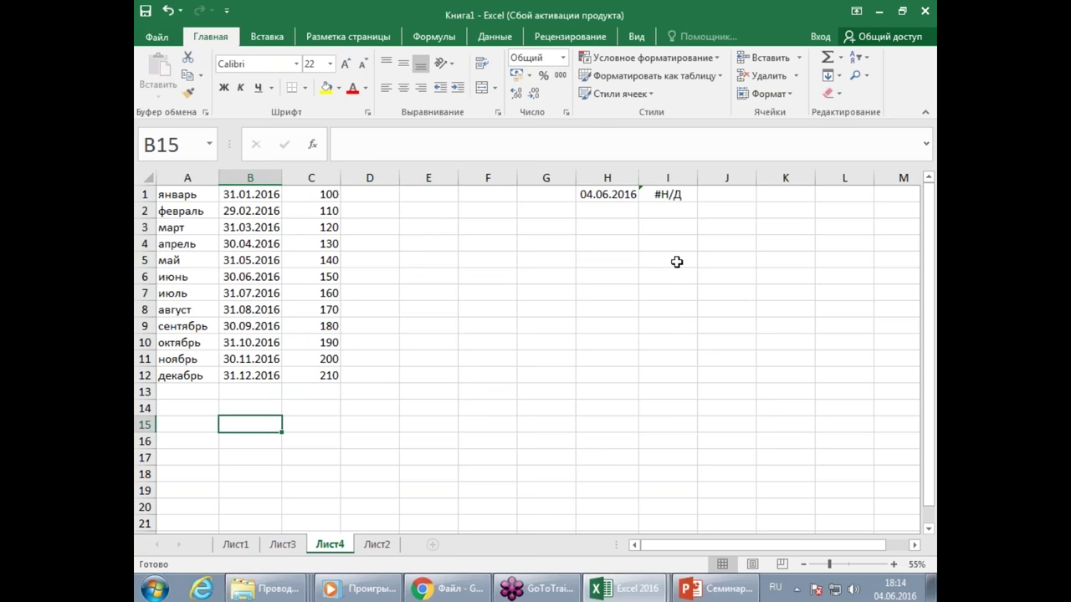
Step: Check column A's text months and the I1 lookup, now showing #Н/Д
click(675, 195)
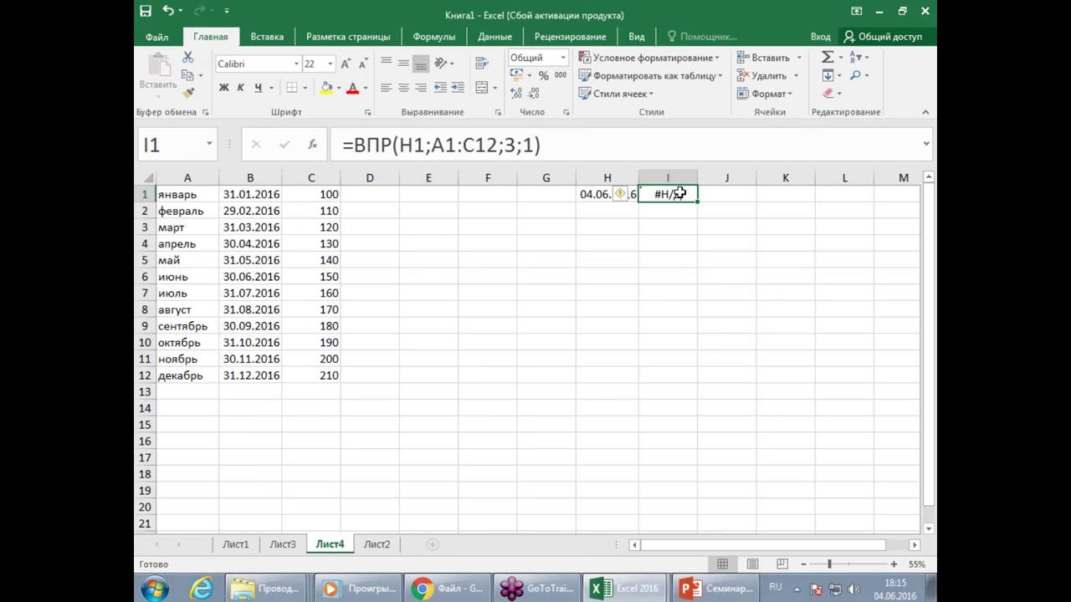
click(190, 200)
click(184, 243)
click(185, 292)
click(186, 343)
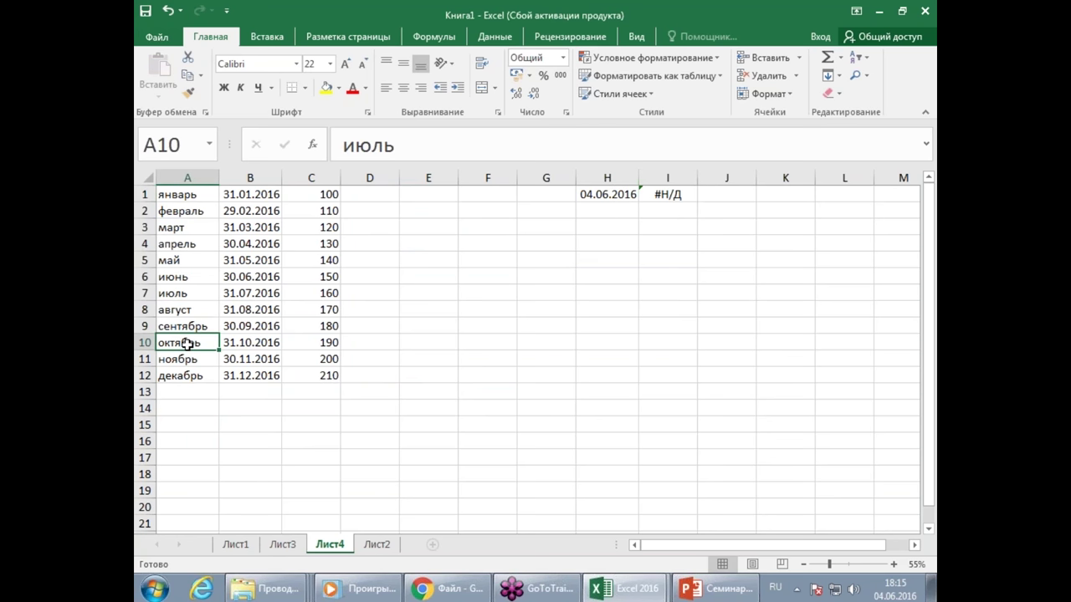
click(615, 195)
click(557, 272)
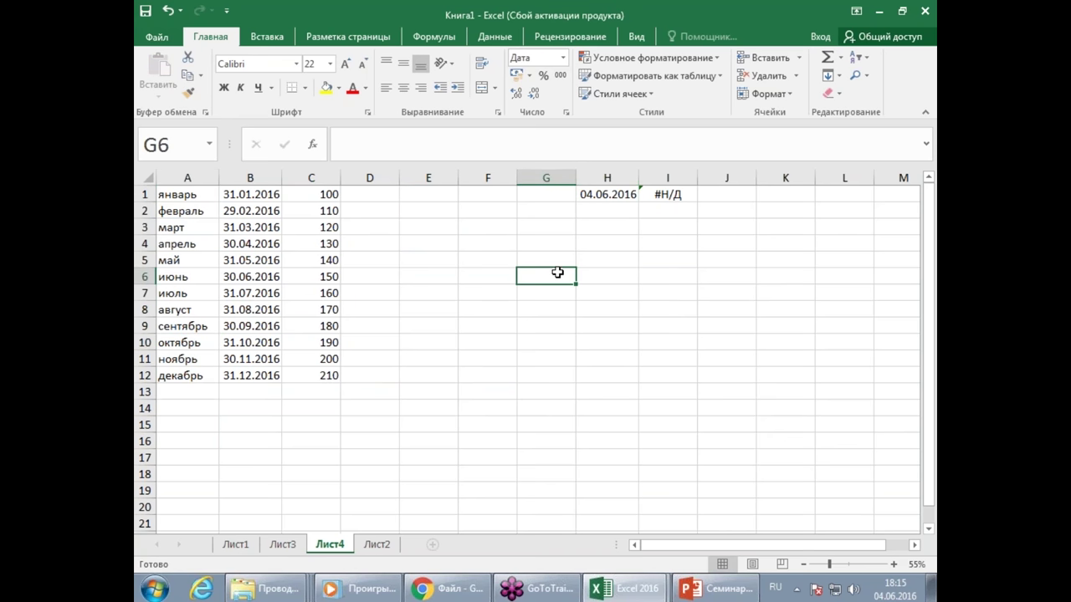
Step: Undo moving the months into column A, restoring its dates, and review the month list in column E
key(ctrl+z)
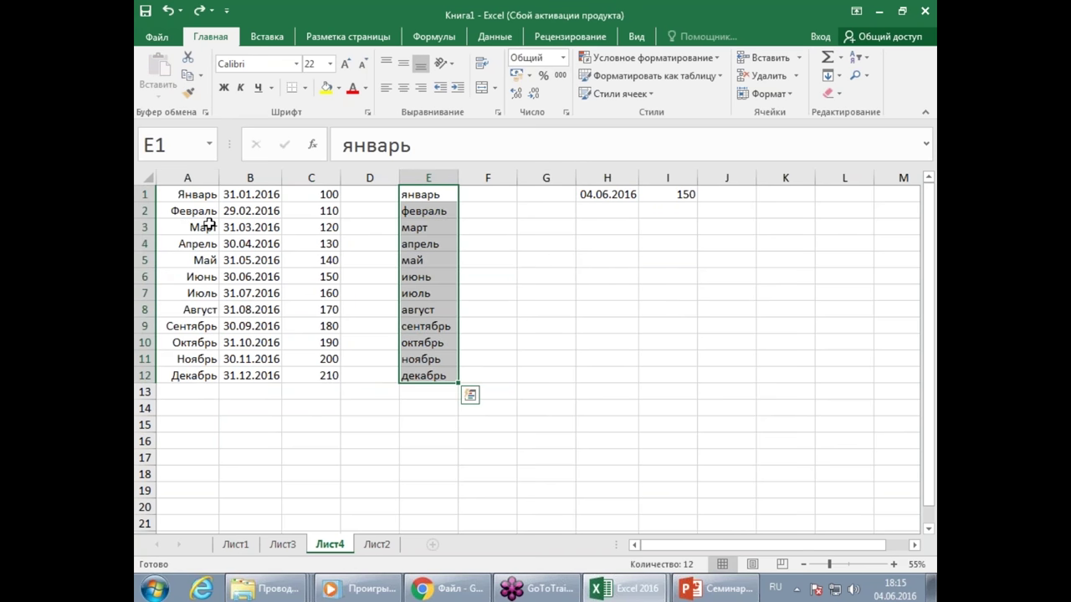
drag(197, 198, 194, 376)
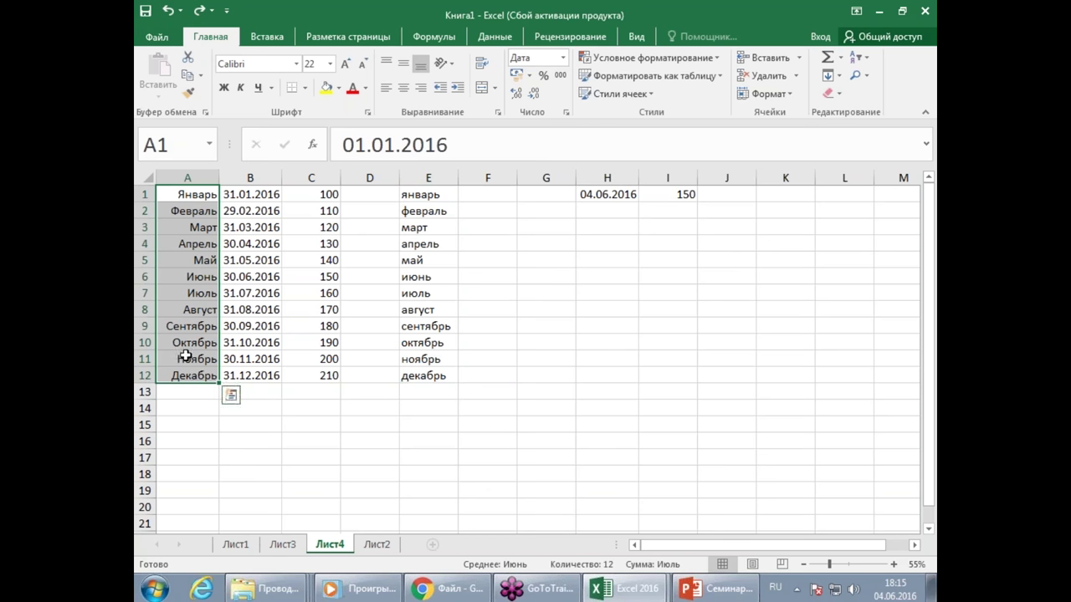
click(573, 327)
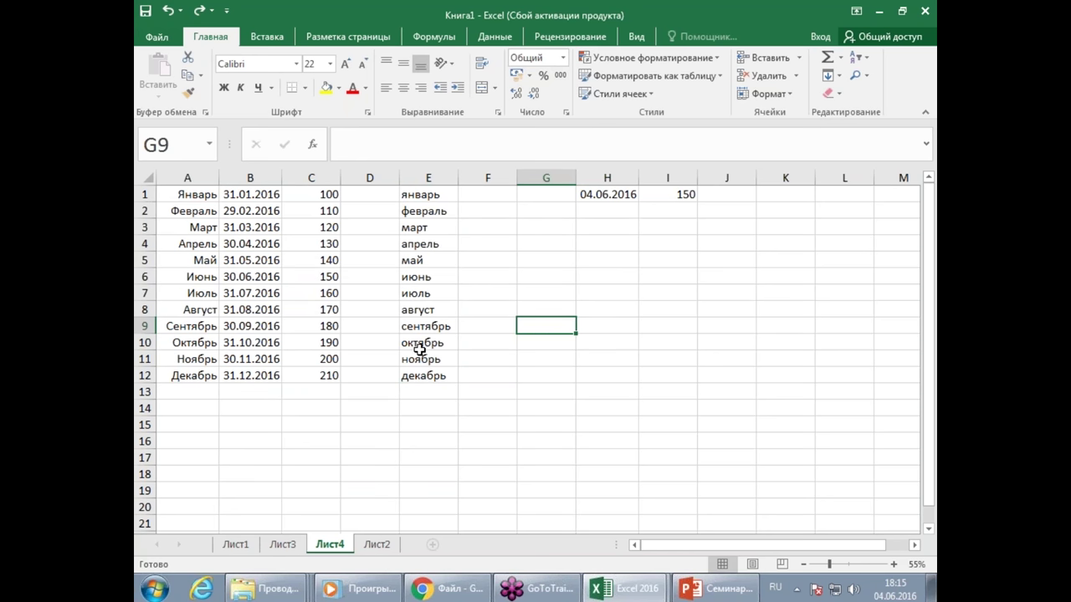
drag(437, 194, 421, 378)
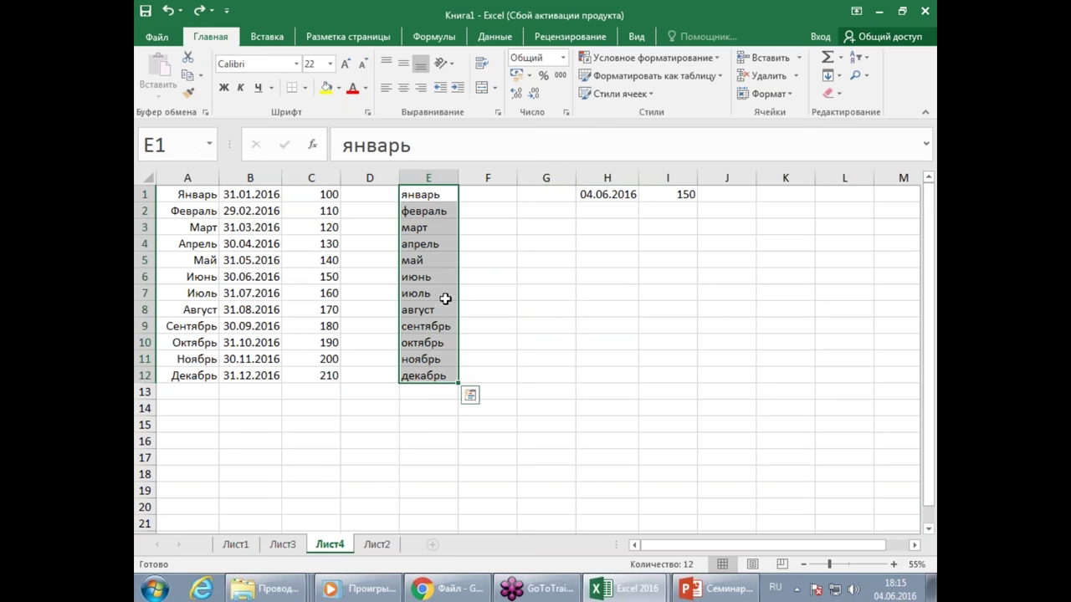
Step: Enter янв in F1 and autofill the month abbreviations down to F12
click(489, 193)
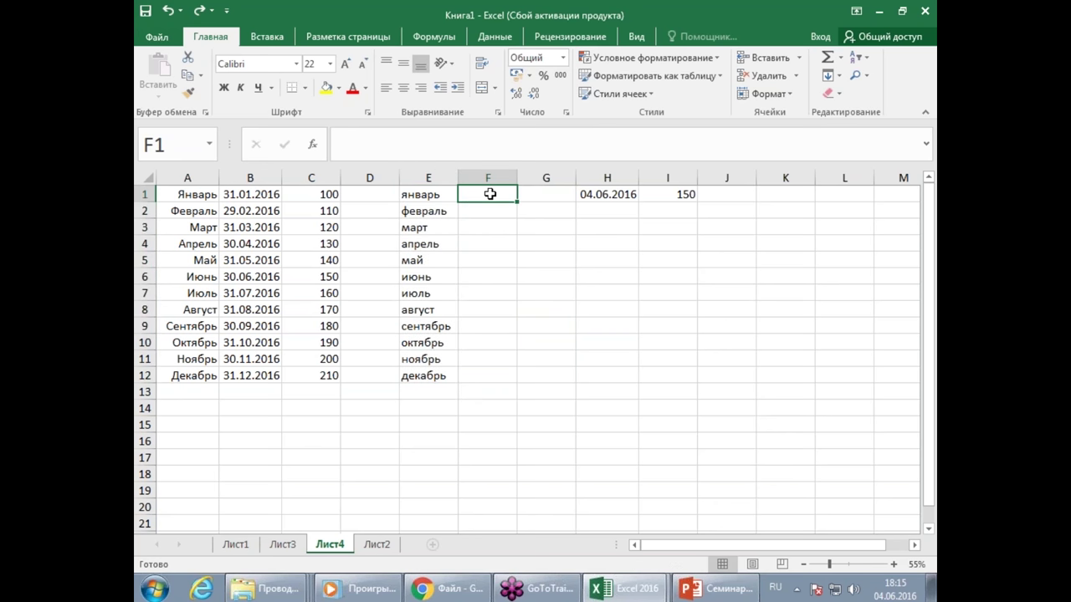
text(янв)
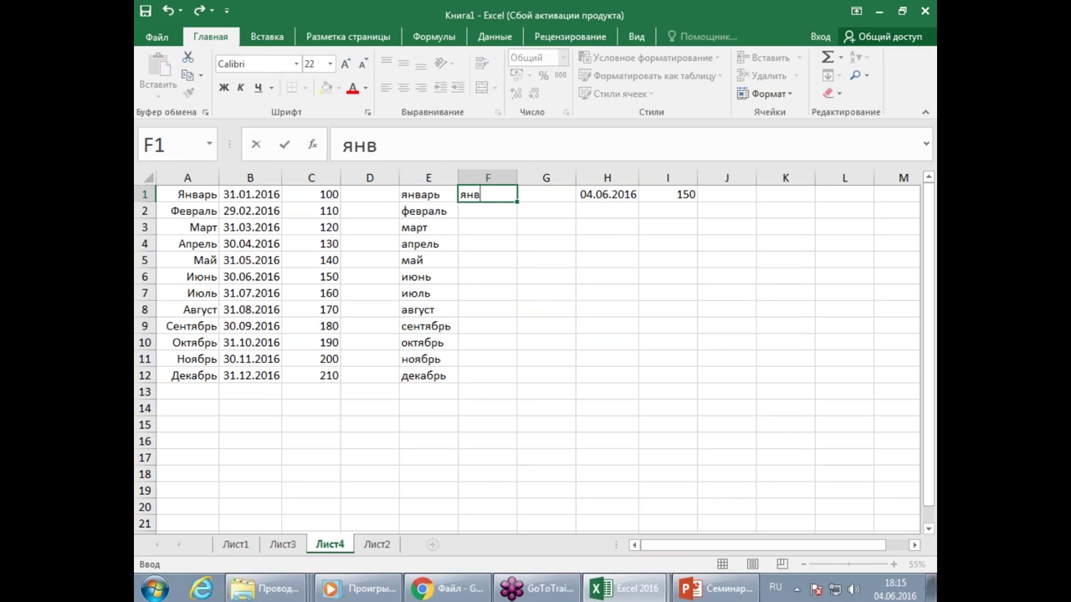
double_click(517, 201)
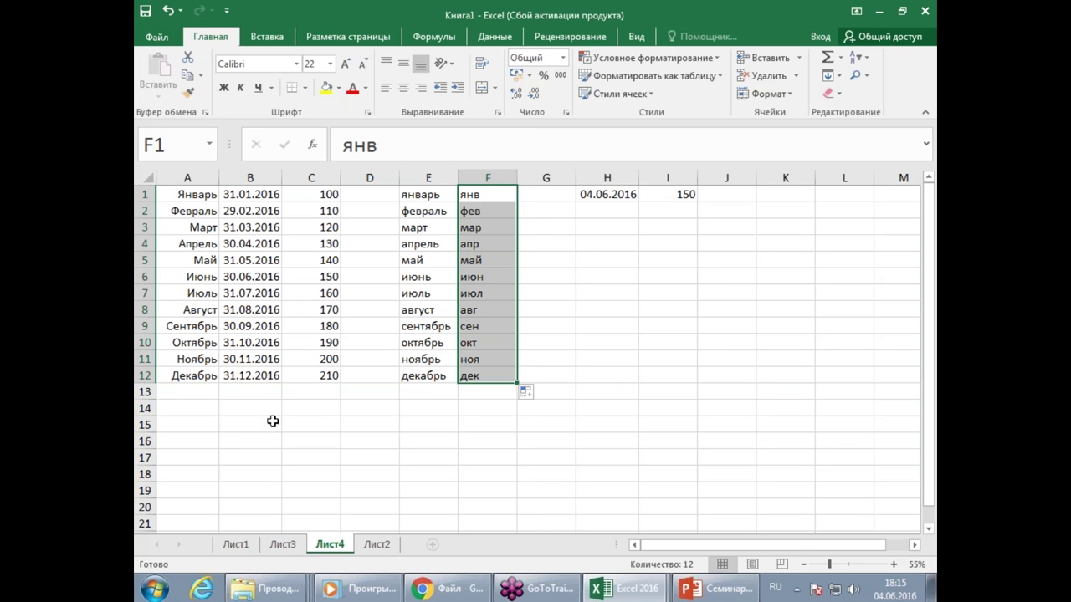
click(195, 437)
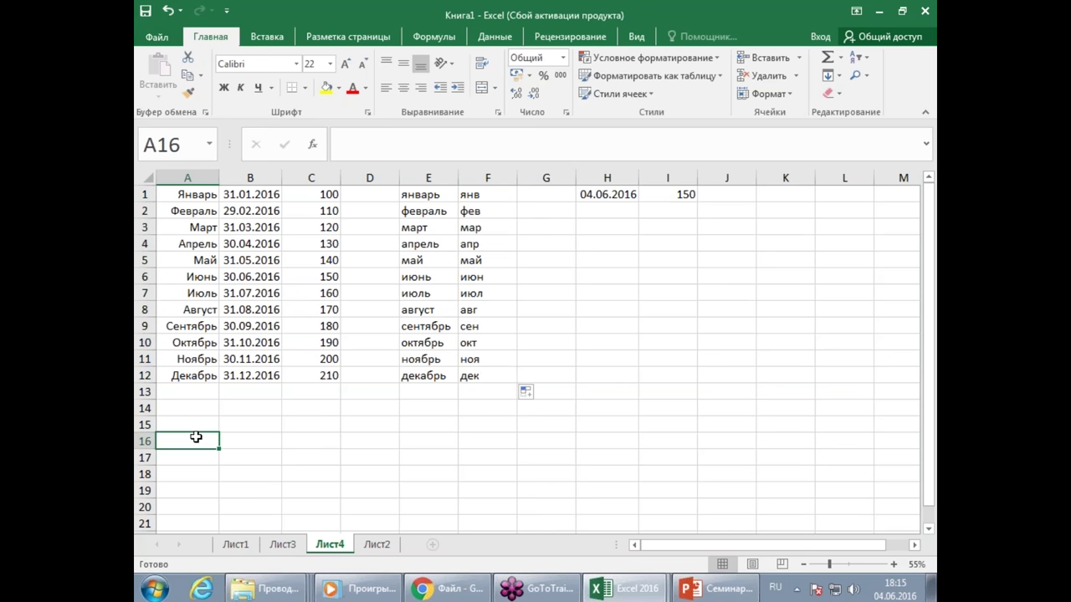
Step: Enter пн in A16 and extend the weekday series down to row 33
text(пн)
scroll(212, 354, down, 2)
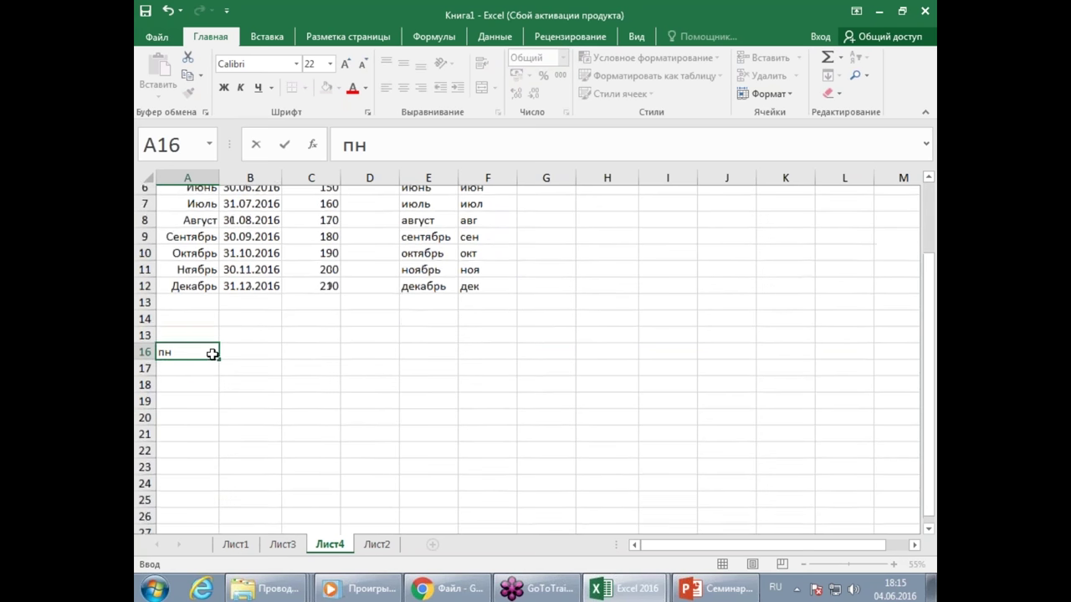
scroll(213, 354, down, 1)
key(Return)
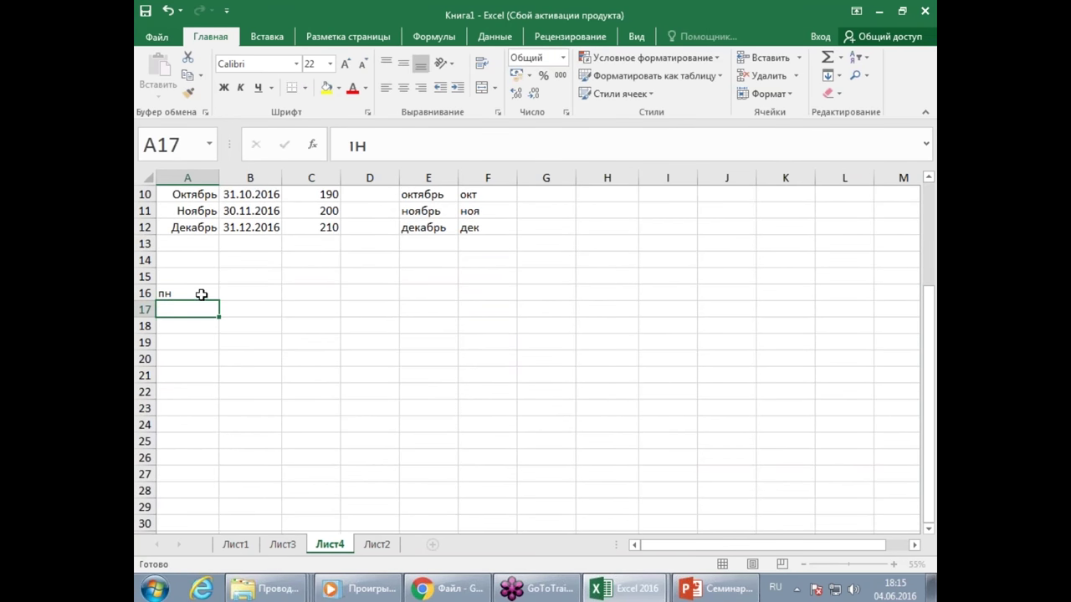
click(209, 295)
drag(221, 306, 213, 433)
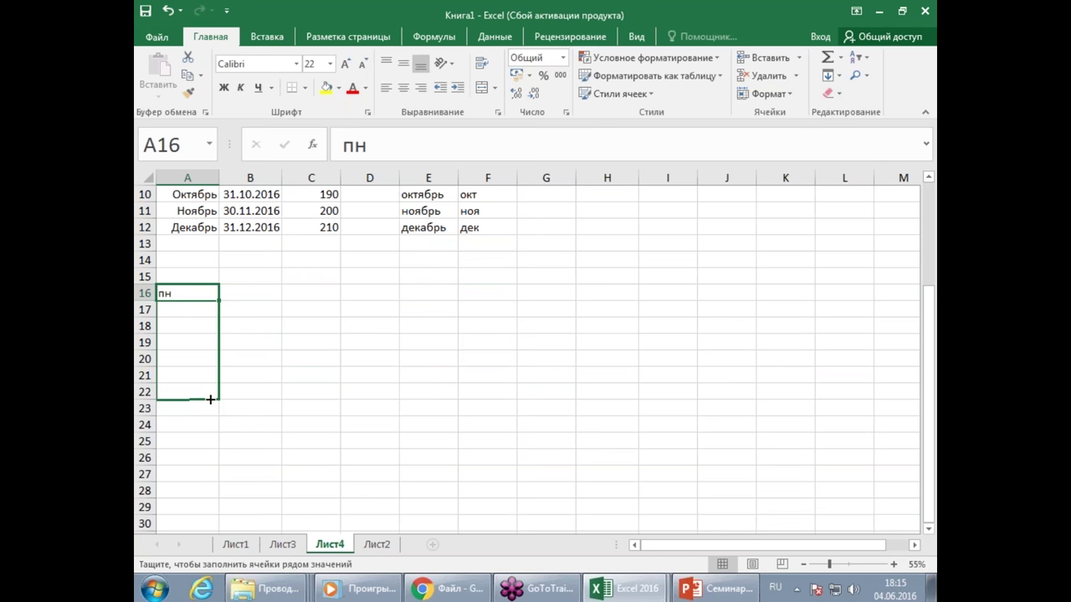
drag(212, 432, 213, 399)
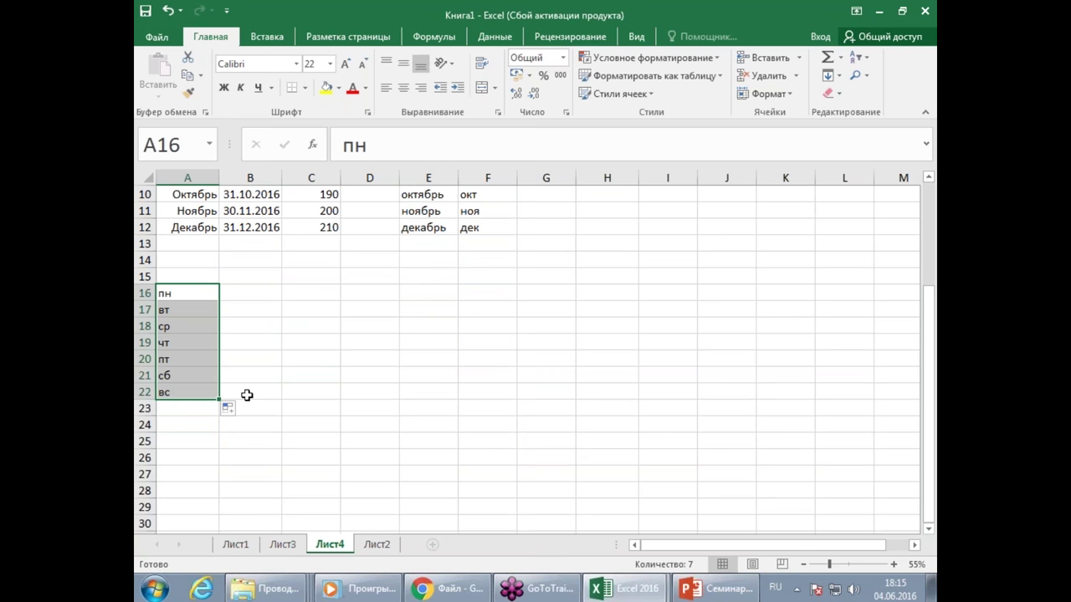
drag(220, 401, 216, 531)
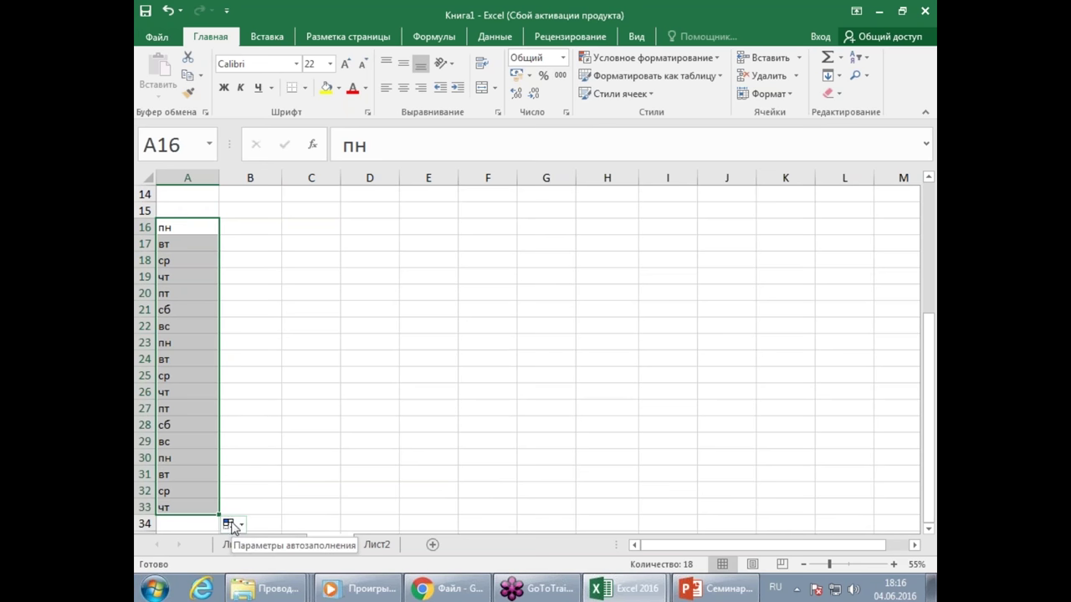
click(200, 227)
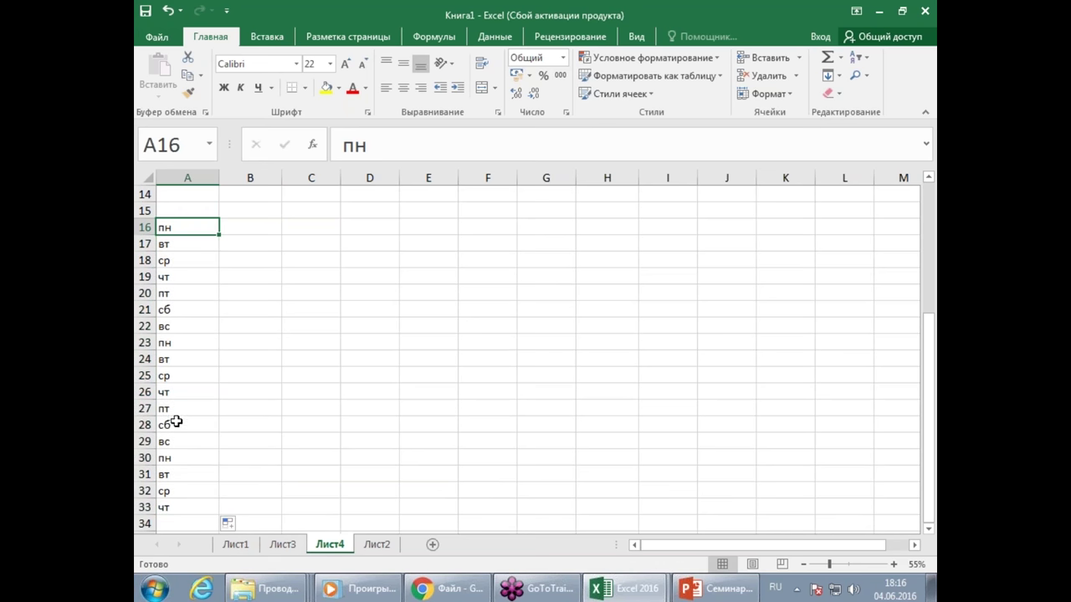
Step: Check the underlying date in A2, then return to the weekday list and select B16
click(248, 227)
click(213, 228)
scroll(213, 240, up, 3)
scroll(214, 241, up, 2)
click(210, 213)
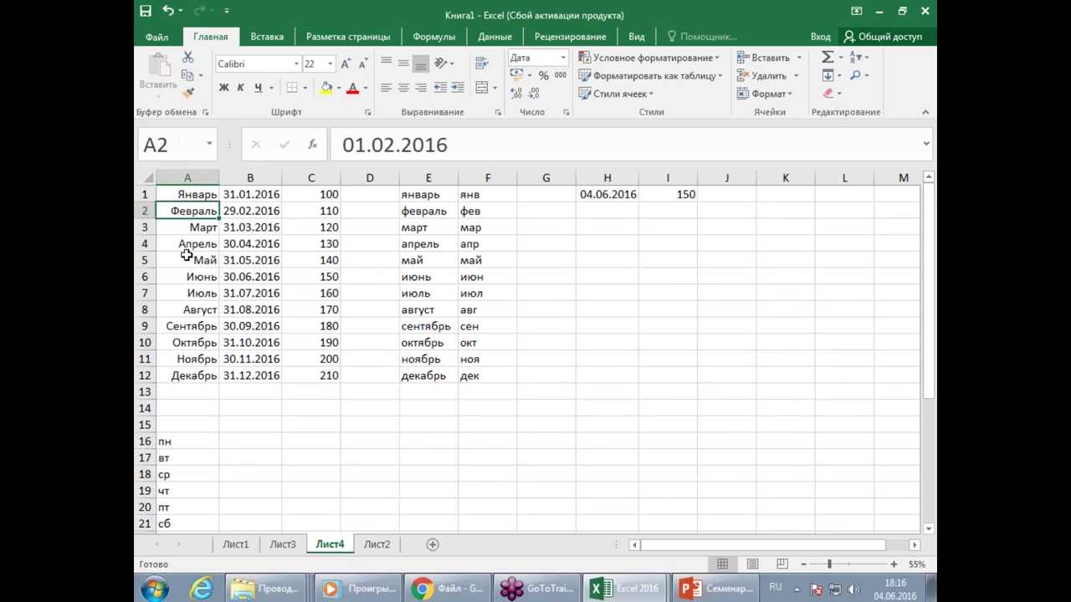
scroll(191, 263, down, 1)
scroll(191, 263, down, 3)
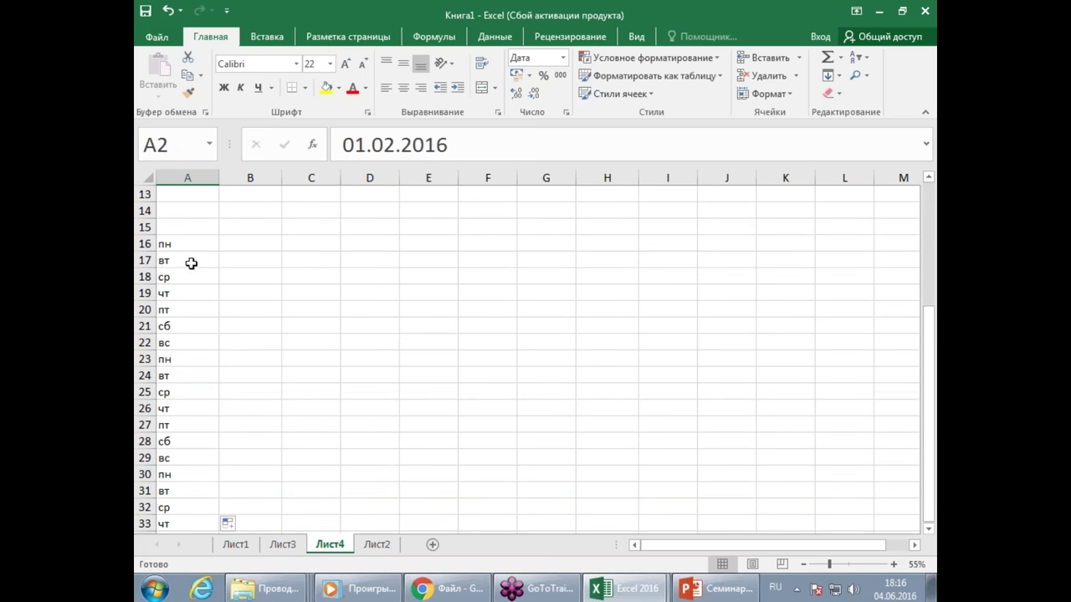
click(192, 244)
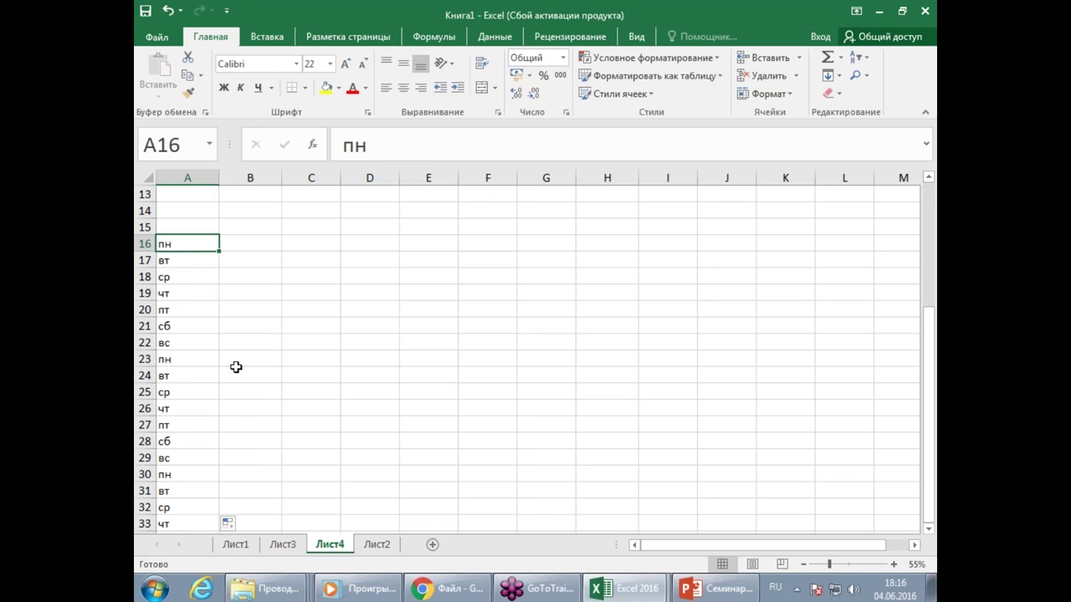
click(260, 243)
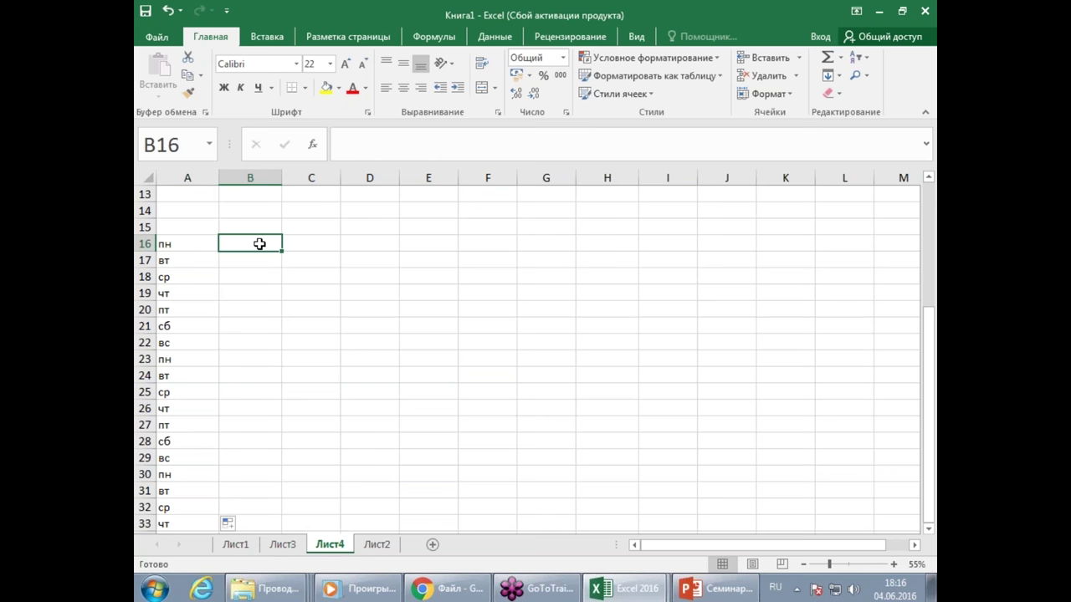
Step: Enter 01.01.2016 in B16 and fill consecutive dates down column B
text(1-)
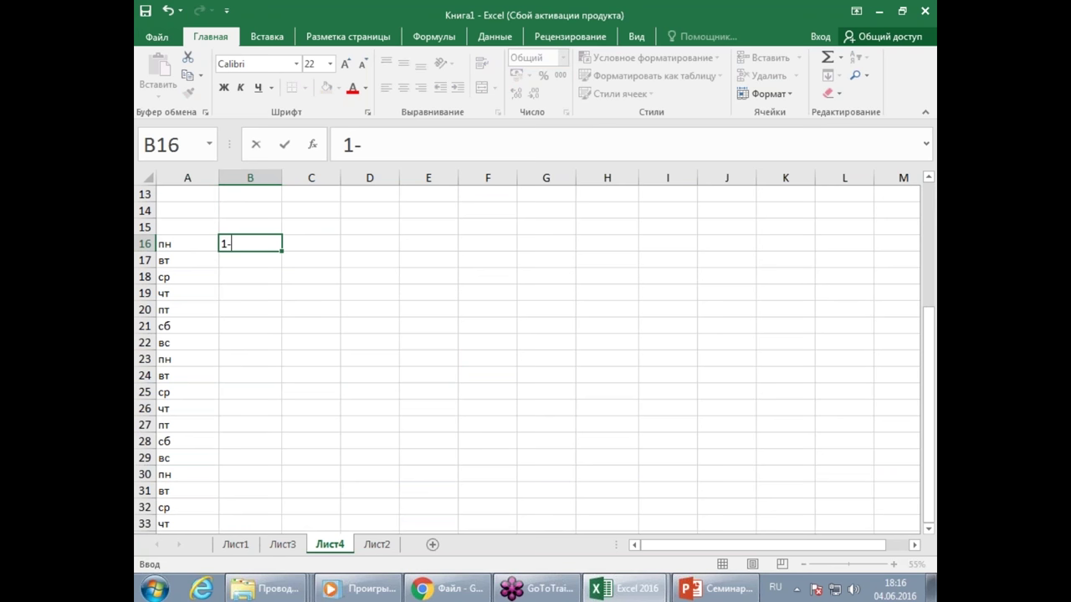
text(16)
key(ctrl+Return)
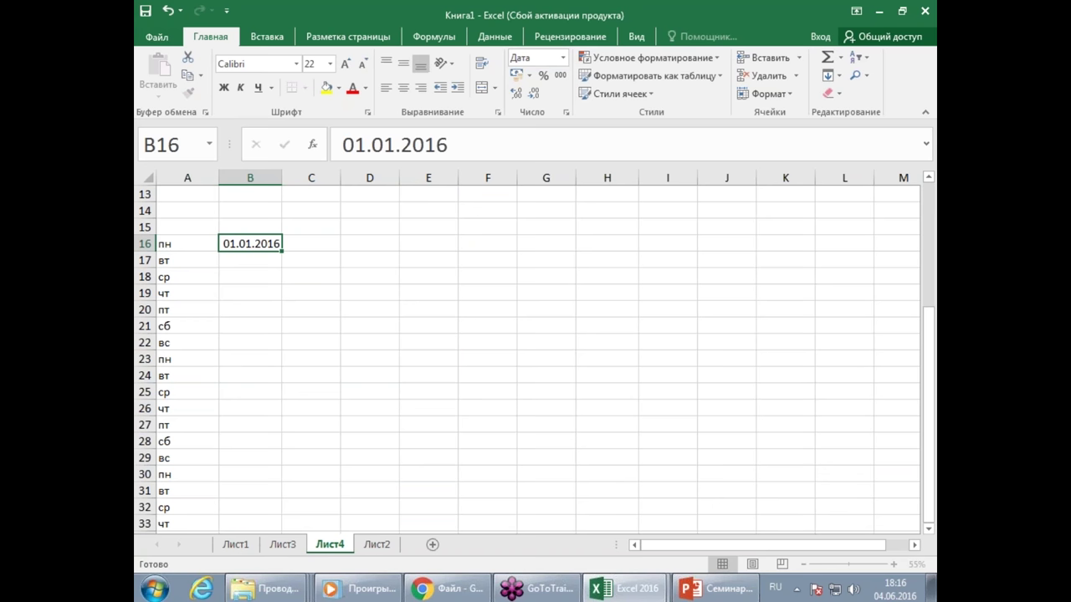
mouse_move(282, 250)
mouse_down()
mouse_move(271, 572)
mouse_move(272, 469)
mouse_up()
scroll(353, 385, up, 8)
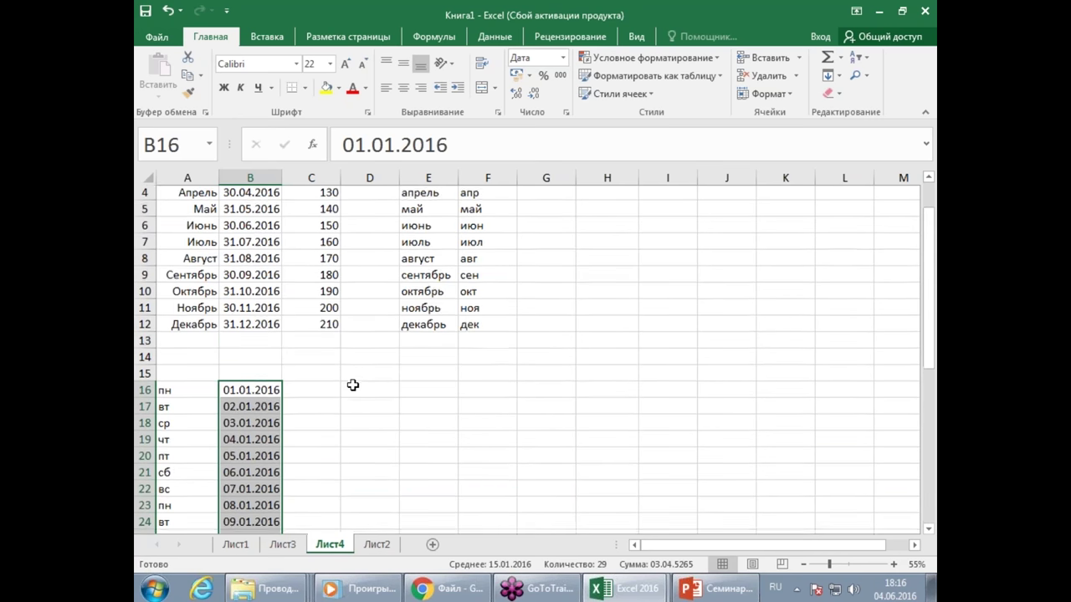
scroll(349, 385, down, 1)
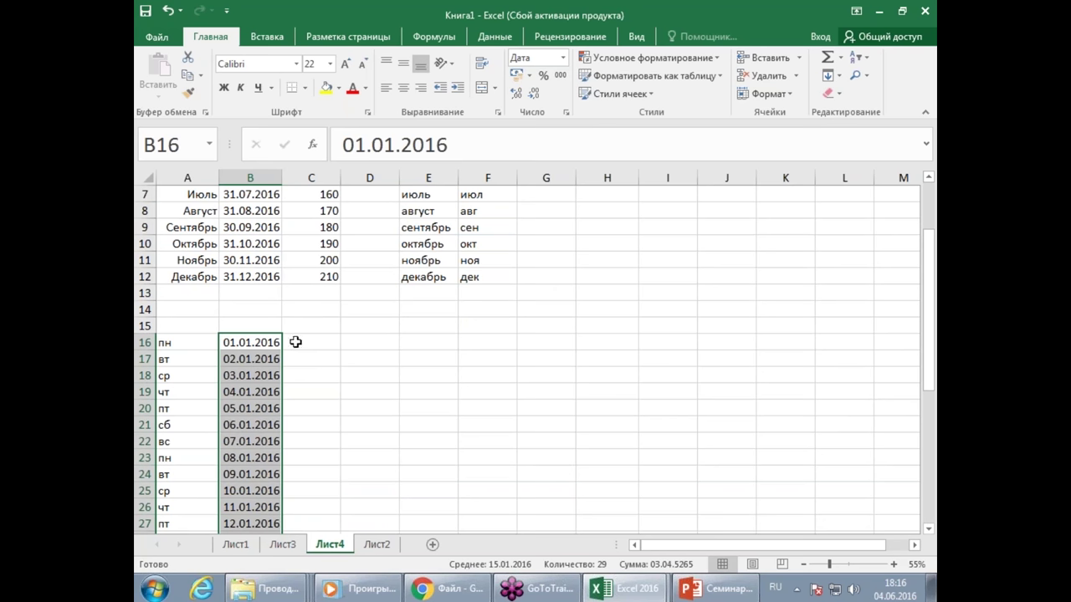
Step: Enter =B16 in C16 and copy the formula down beside all the dates
click(325, 341)
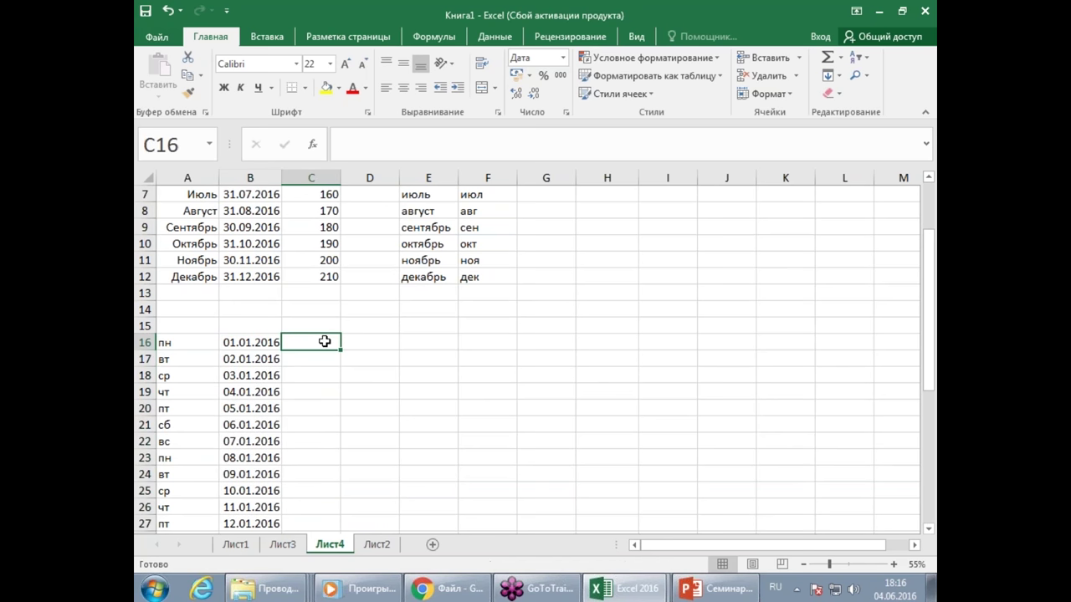
text(=)
click(235, 343)
key(Return)
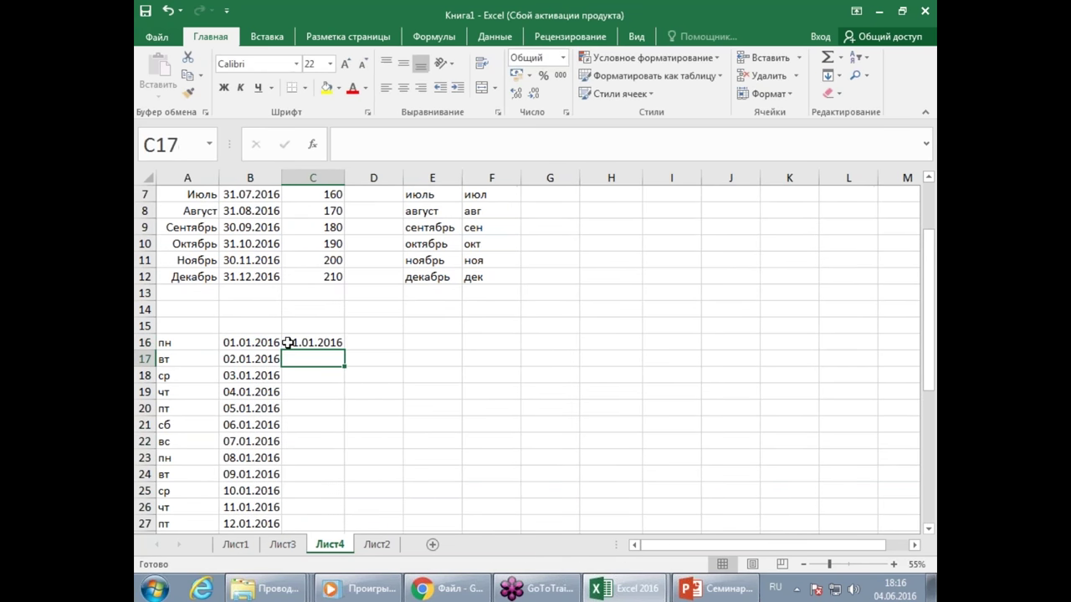
click(316, 342)
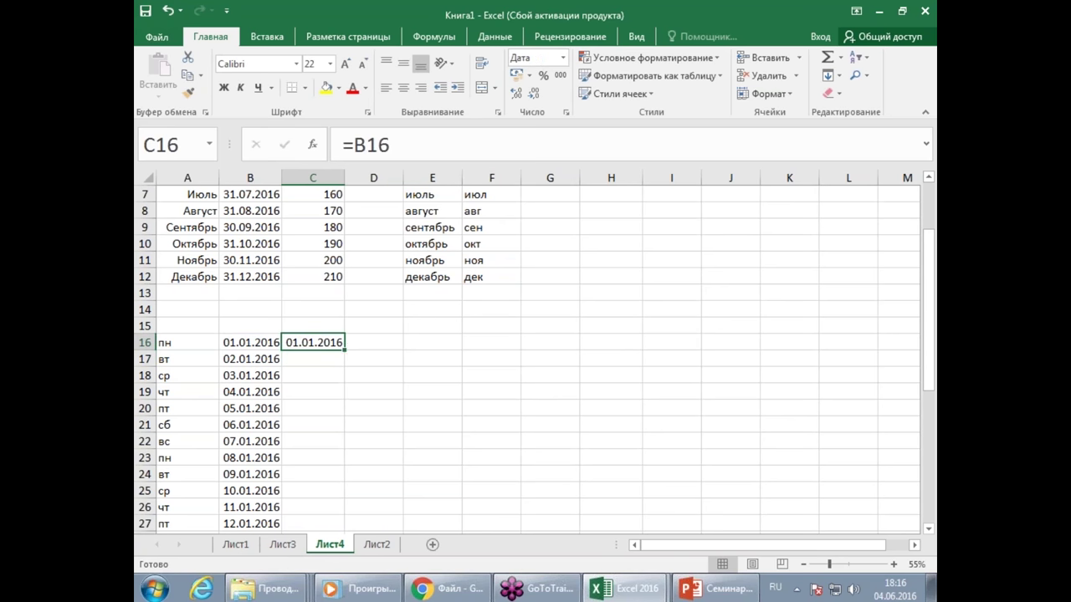
double_click(344, 351)
scroll(277, 344, down, 1)
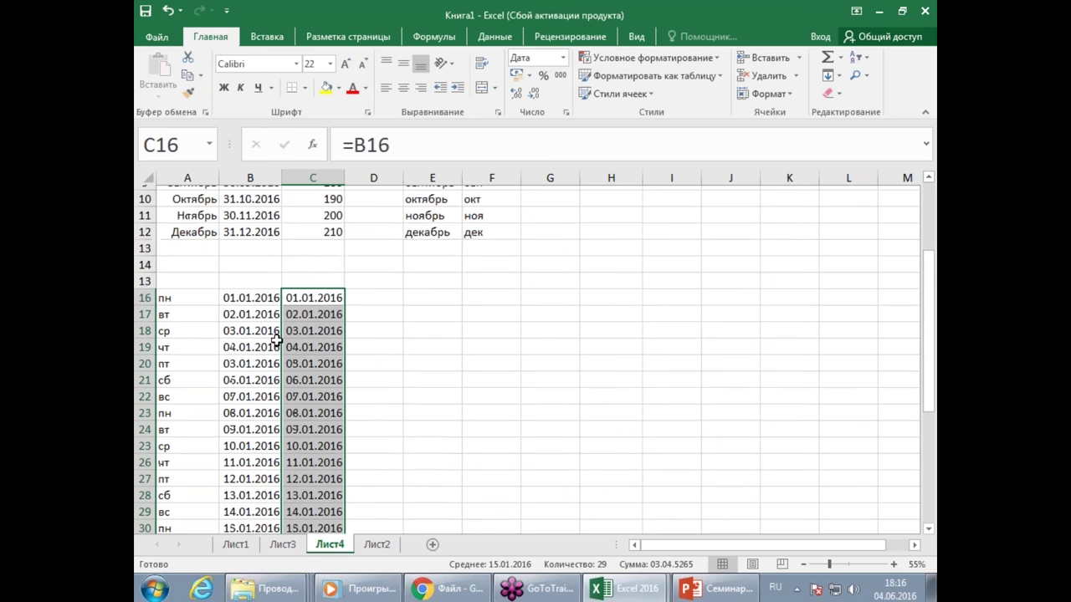
click(247, 296)
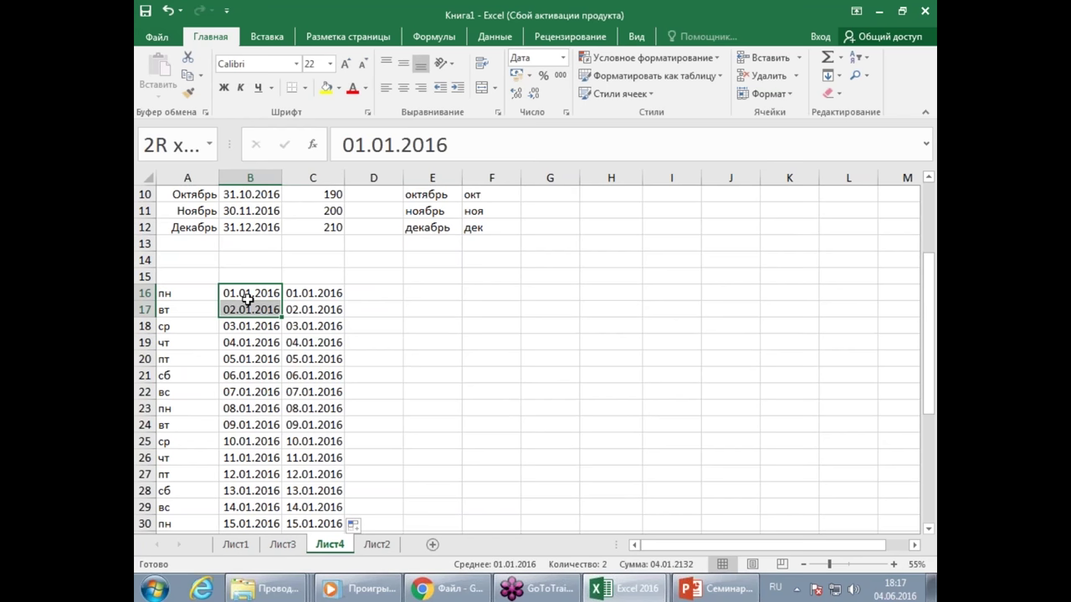
click(300, 294)
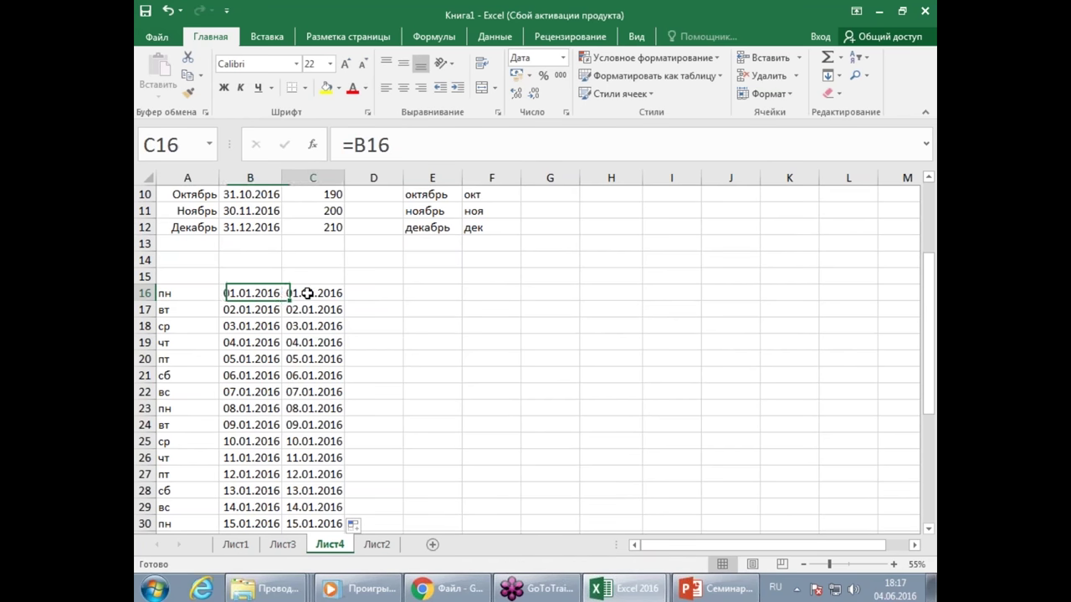
click(242, 295)
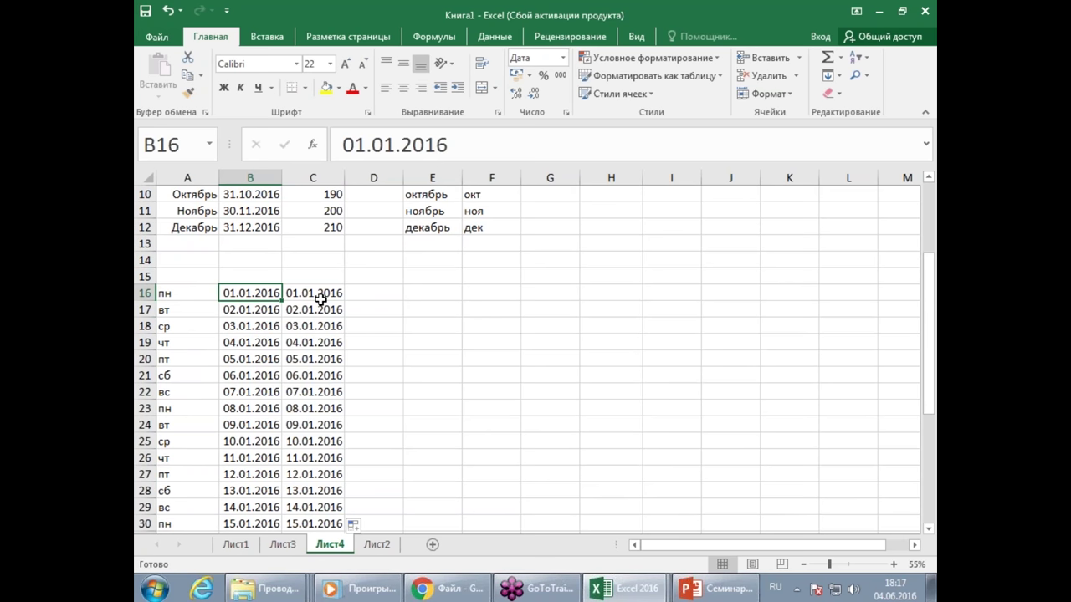
Step: Select the dates B16:B44 and enter the custom format code ДДД, previewing Пт
key(ctrl+shift+Down)
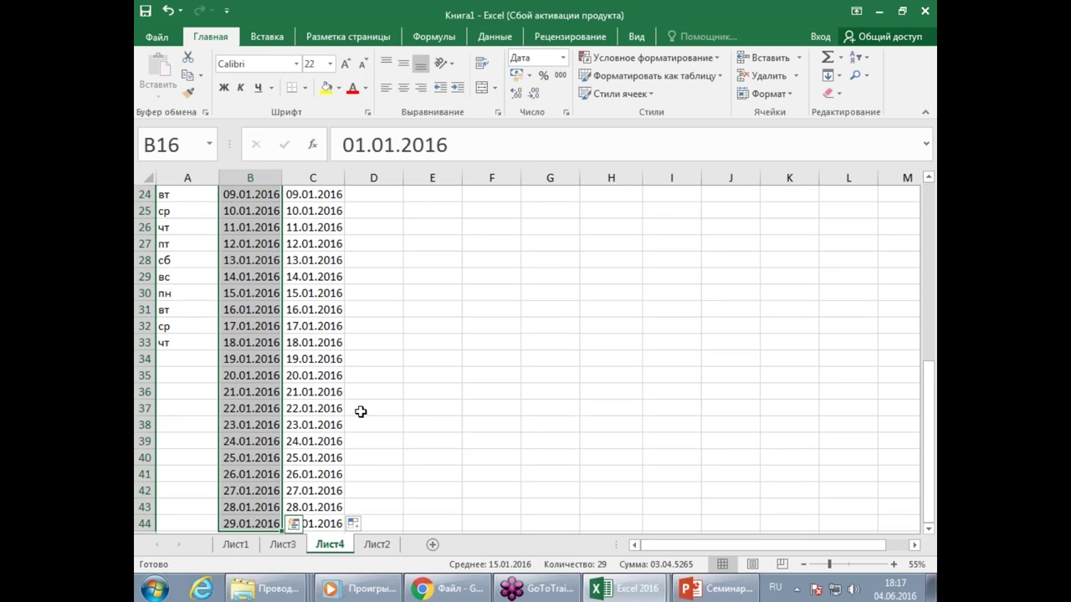
scroll(366, 390, up, 5)
scroll(365, 389, up, 2)
scroll(352, 381, down, 2)
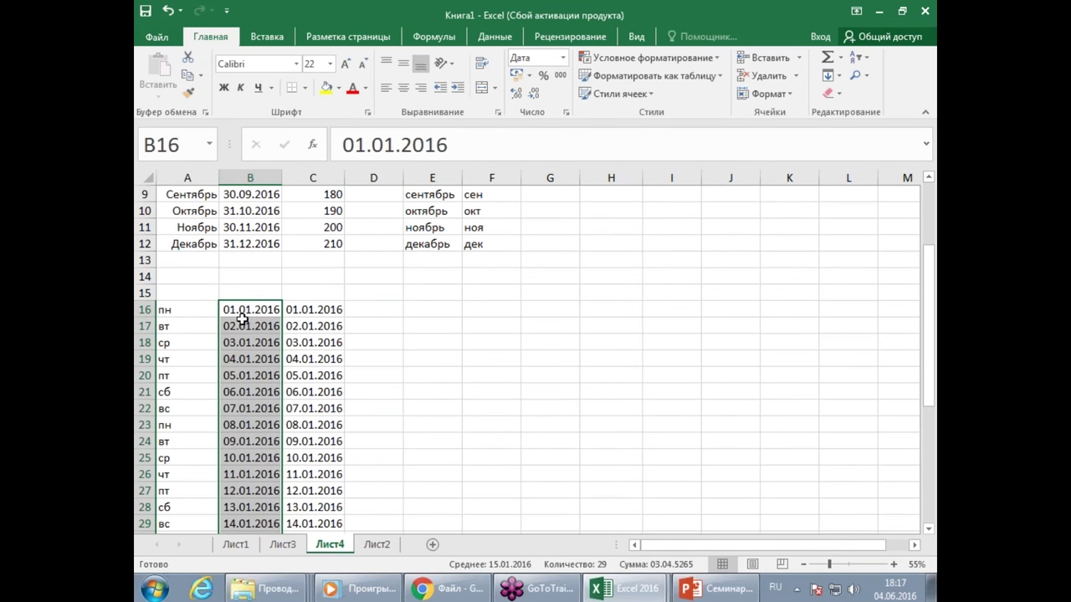
key(ctrl+1)
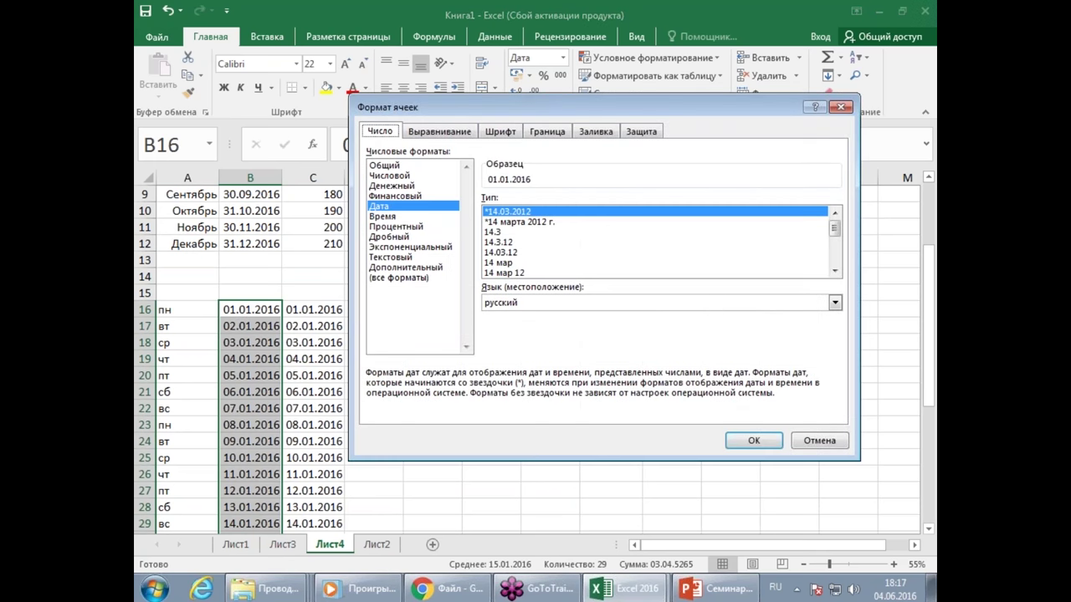
click(387, 278)
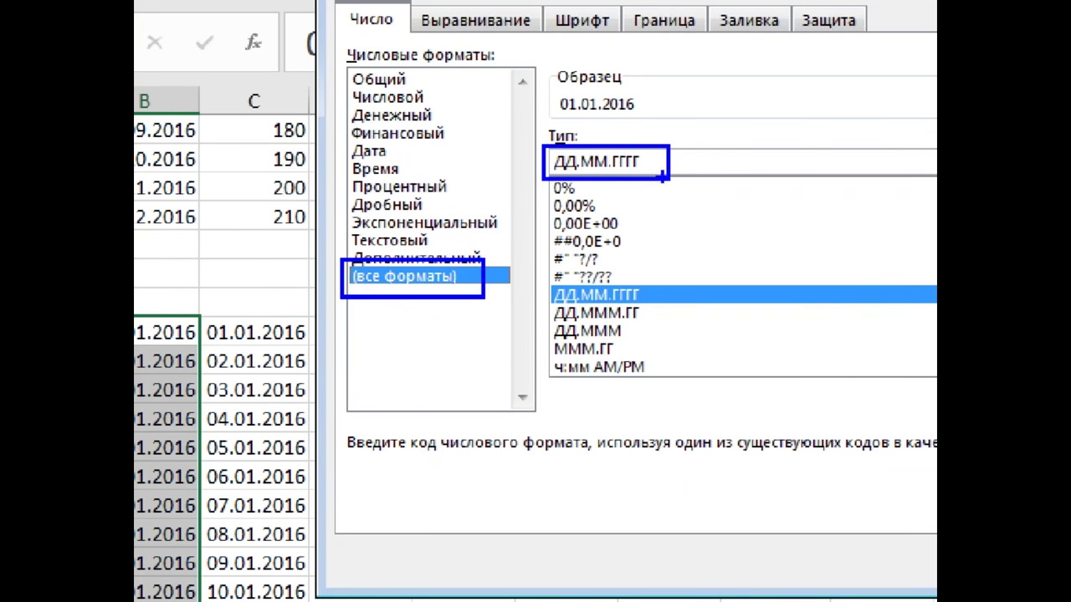
mouse_move(567, 79)
mouse_down()
mouse_move(554, 115)
mouse_move(574, 87)
mouse_move(658, 121)
mouse_up()
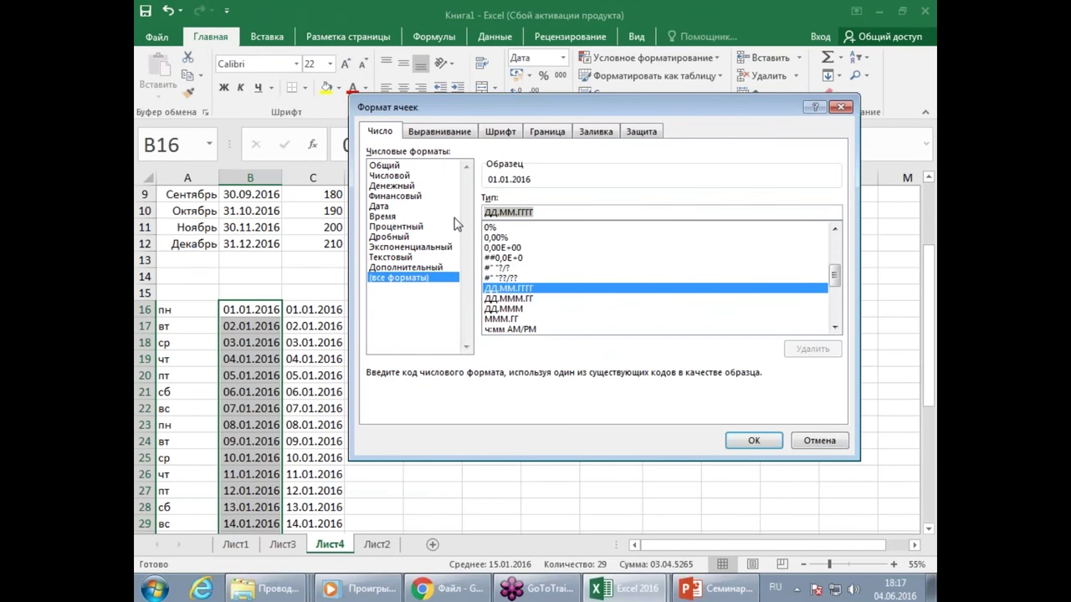
text(ДДД)
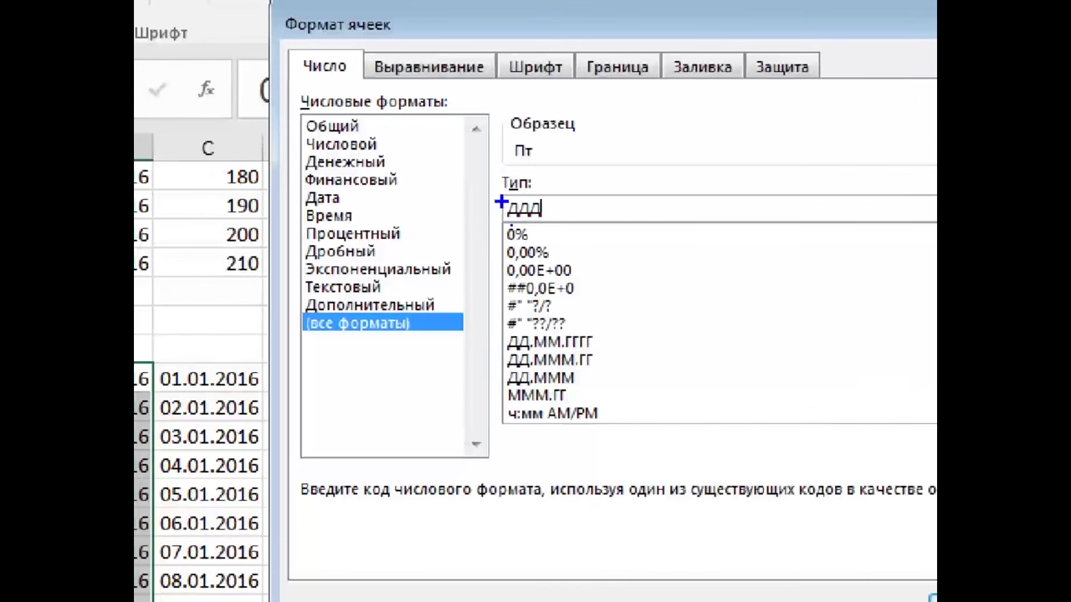
drag(497, 191, 568, 225)
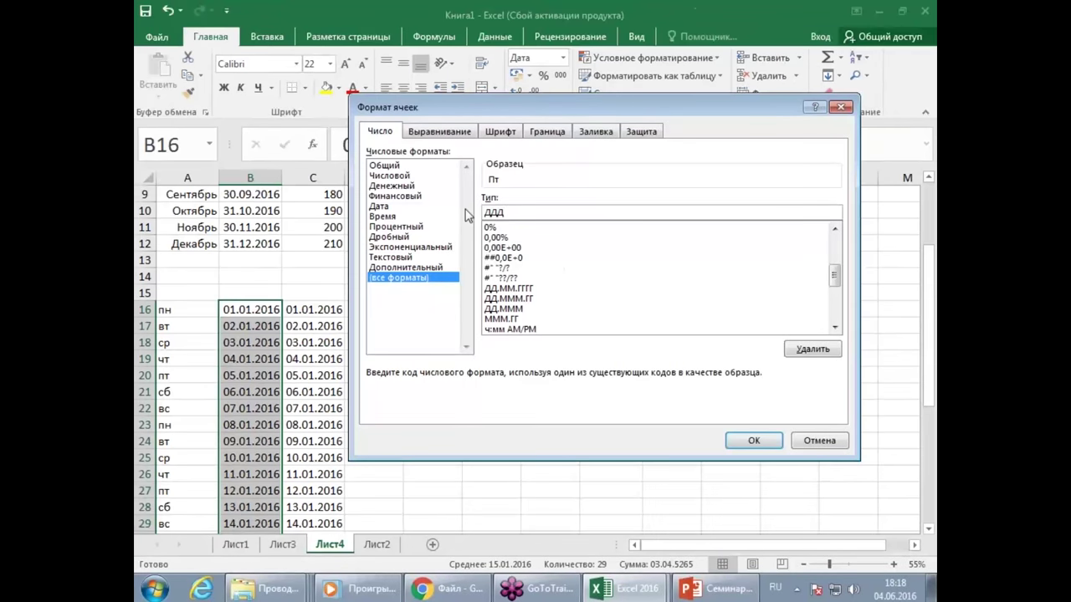
click(753, 441)
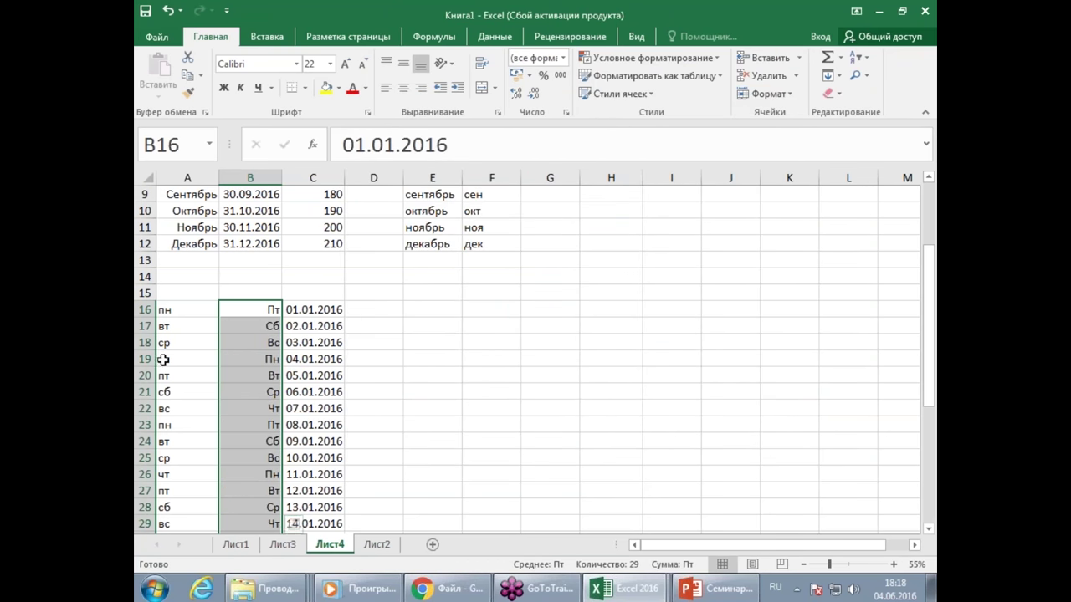
click(180, 311)
key(ctrl+shift+Down)
key(Delete)
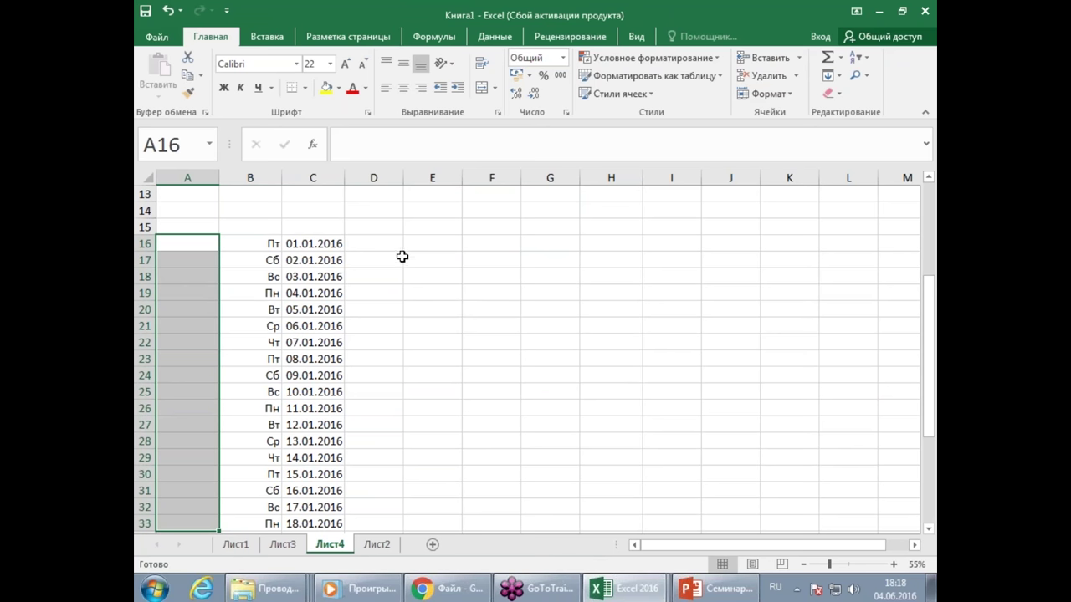
click(400, 246)
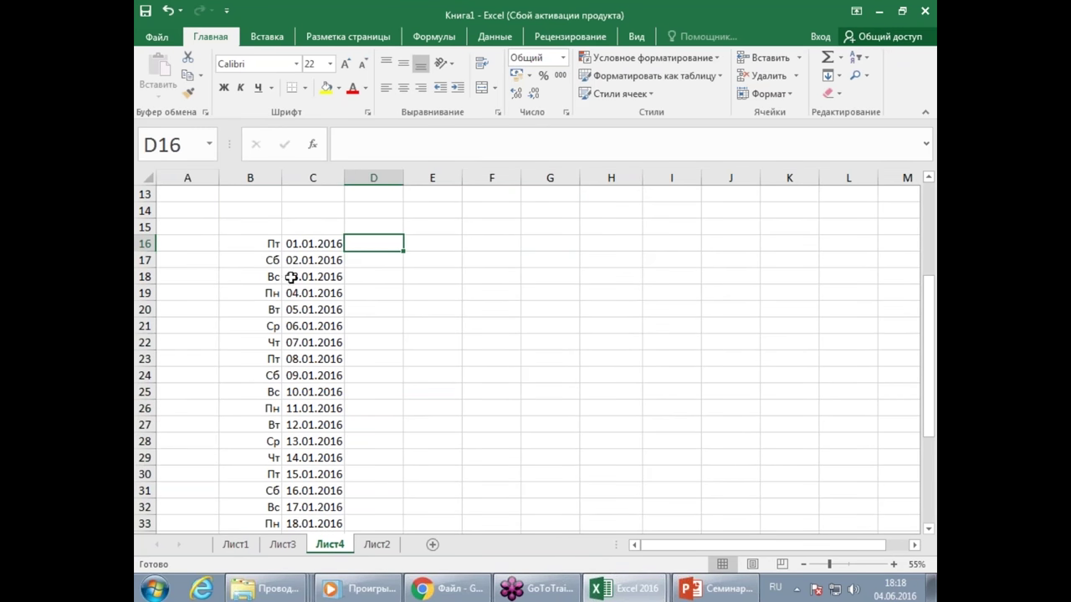
click(250, 244)
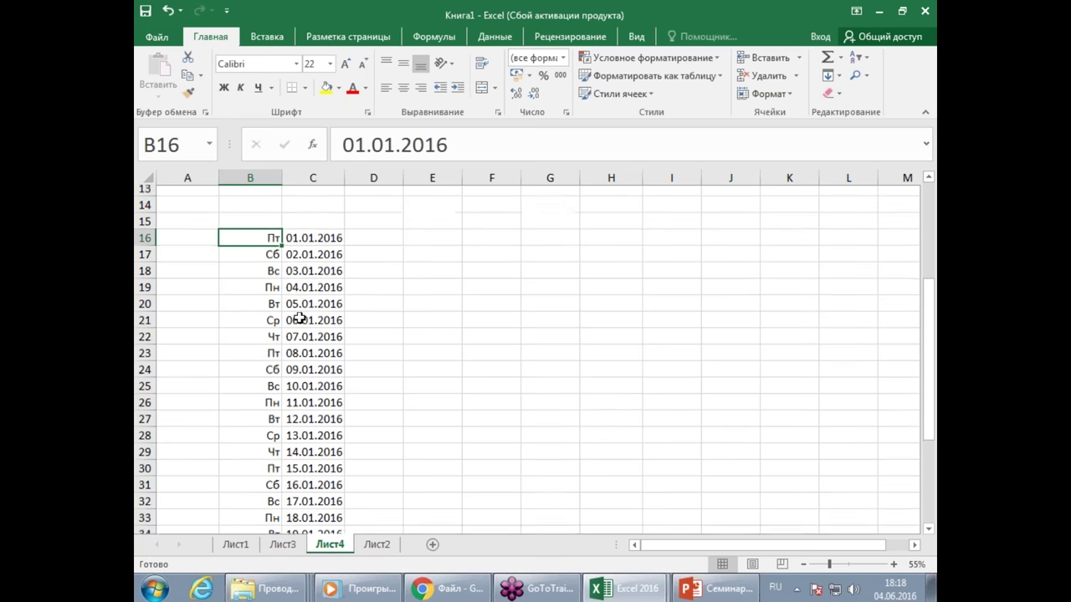
scroll(309, 316, down, 7)
scroll(298, 317, up, 7)
scroll(298, 316, down, 3)
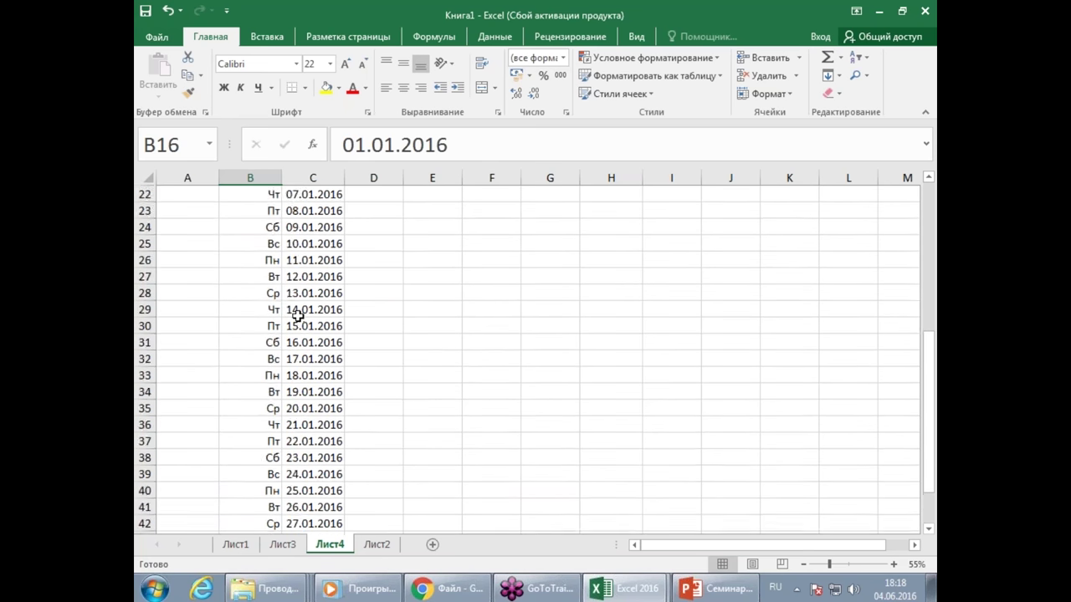
scroll(298, 316, down, 2)
scroll(298, 316, down, 1)
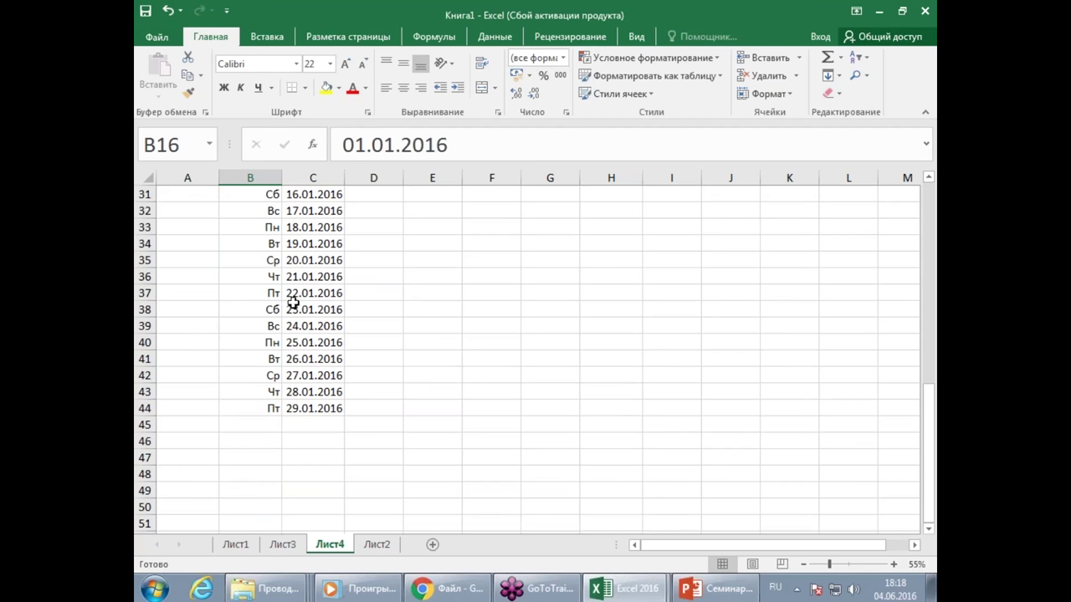
scroll(293, 301, up, 5)
scroll(355, 280, up, 1)
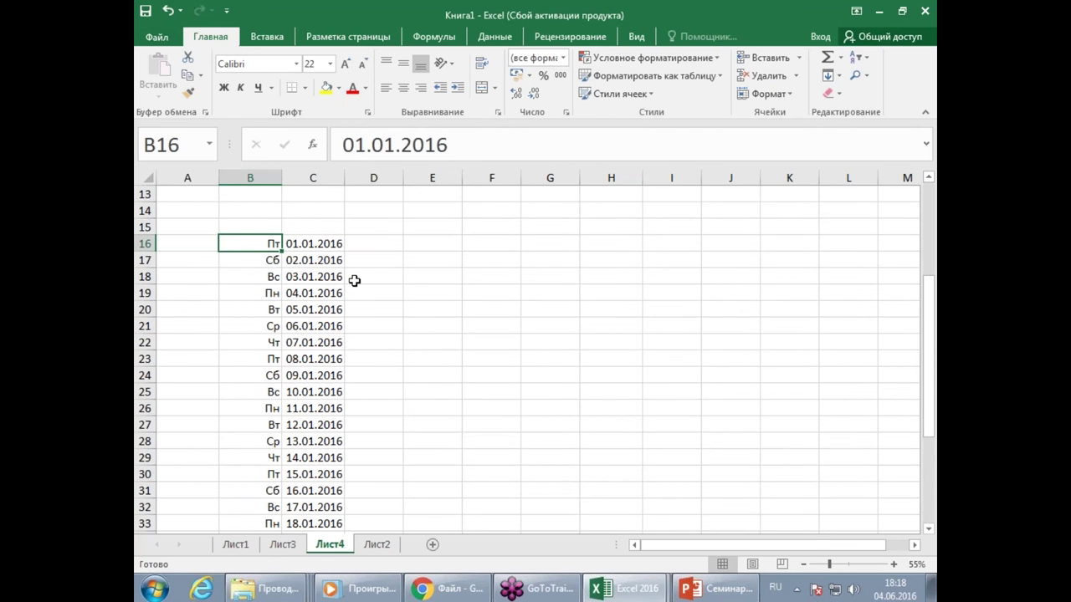
click(482, 244)
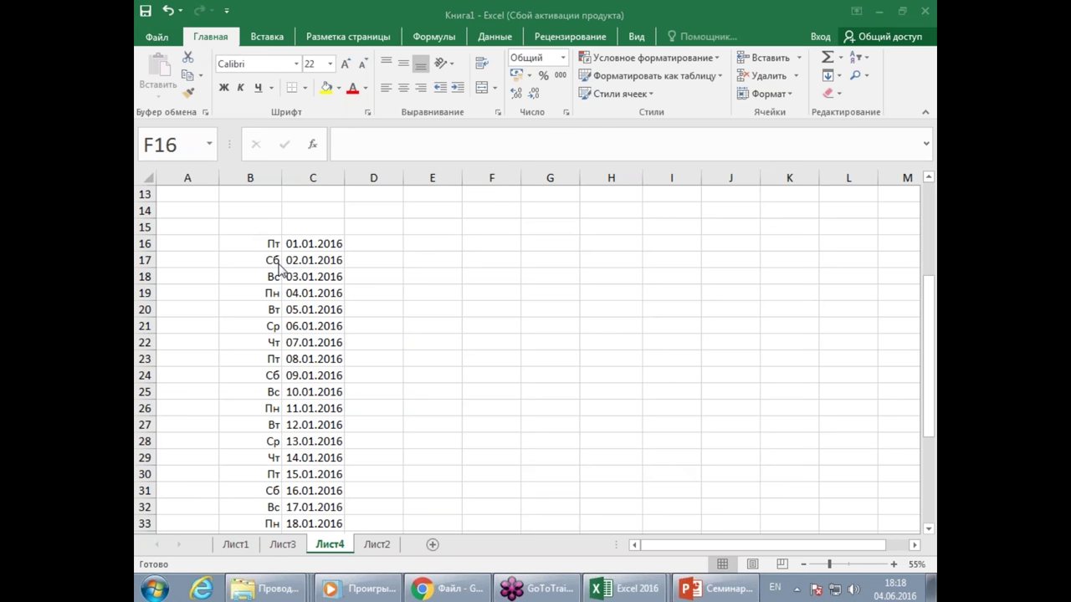
click(251, 242)
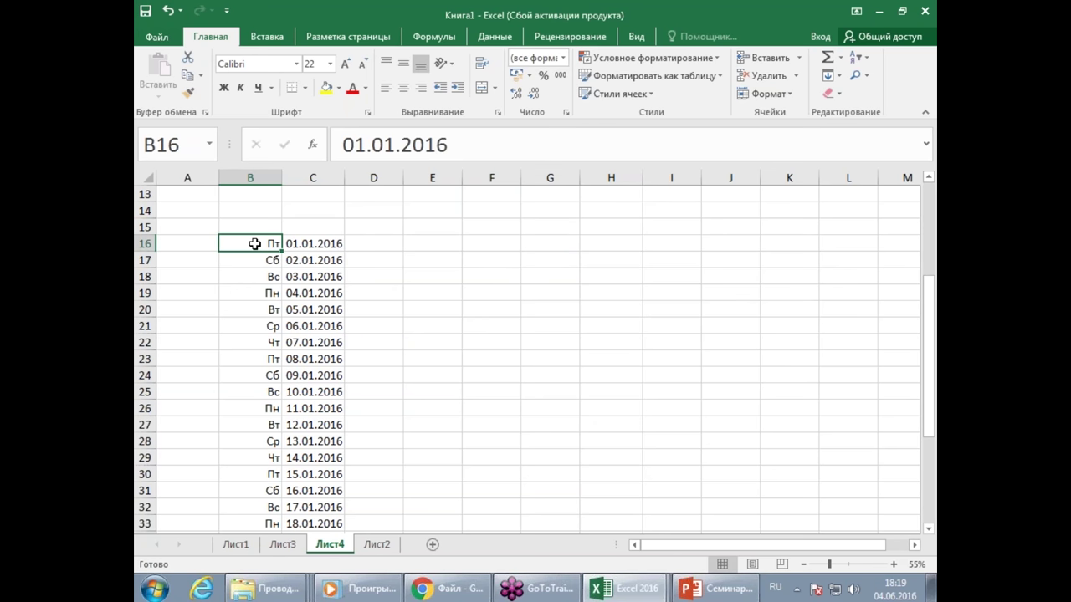
Step: Type пт in A16 and autofill the lowercase day abbreviations down column A
click(182, 246)
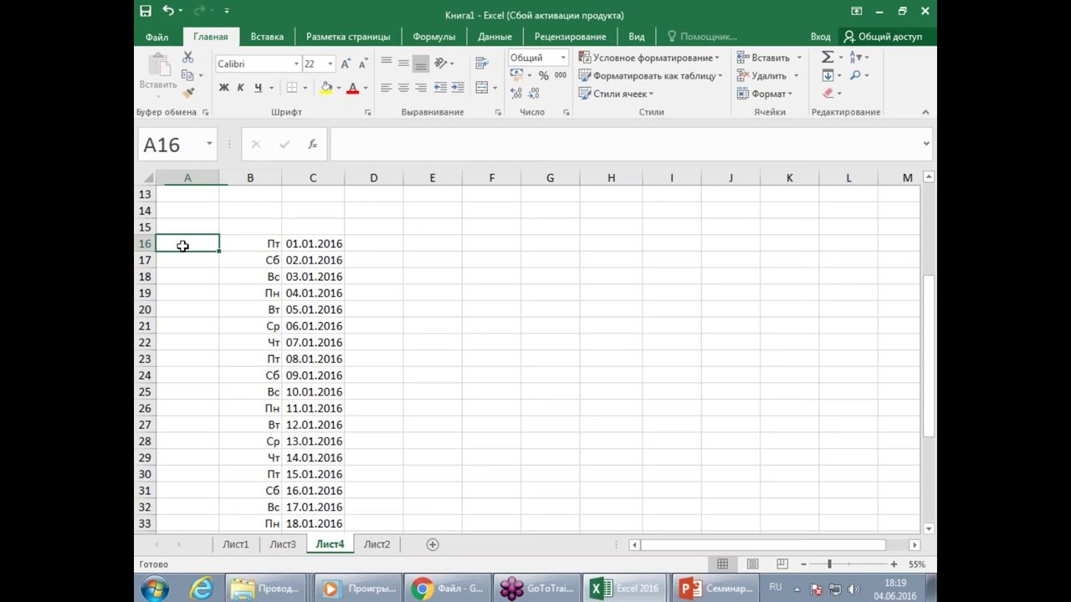
text(пт)
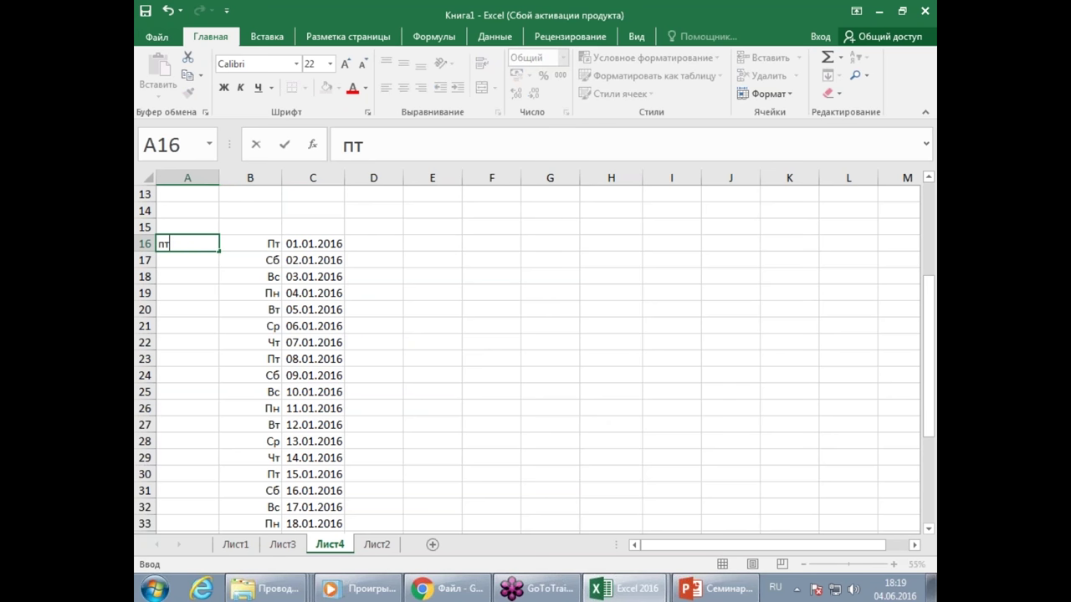
double_click(220, 254)
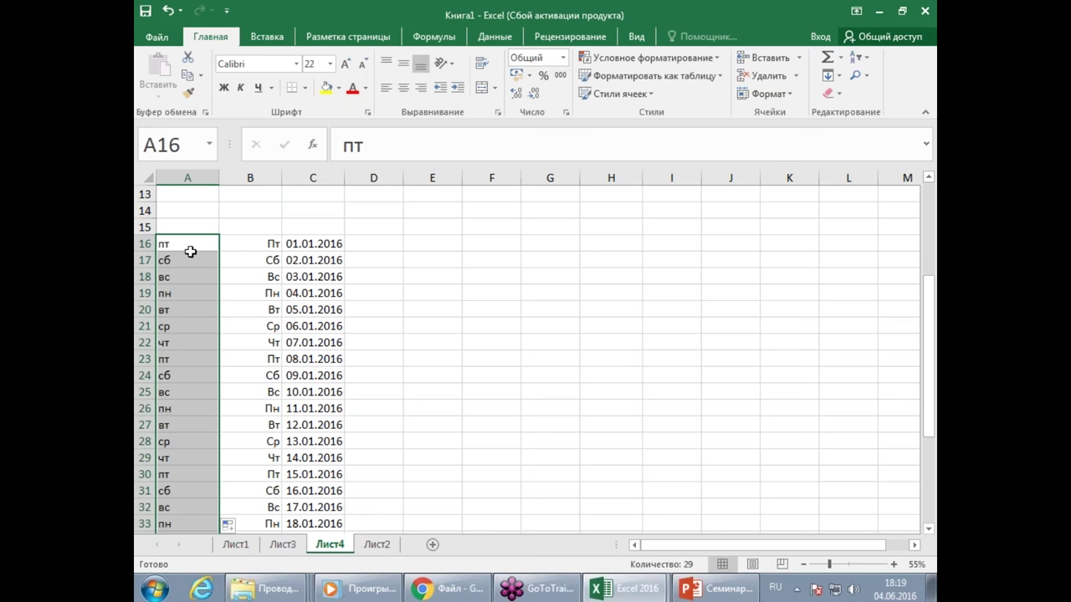
scroll(228, 227, down, 5)
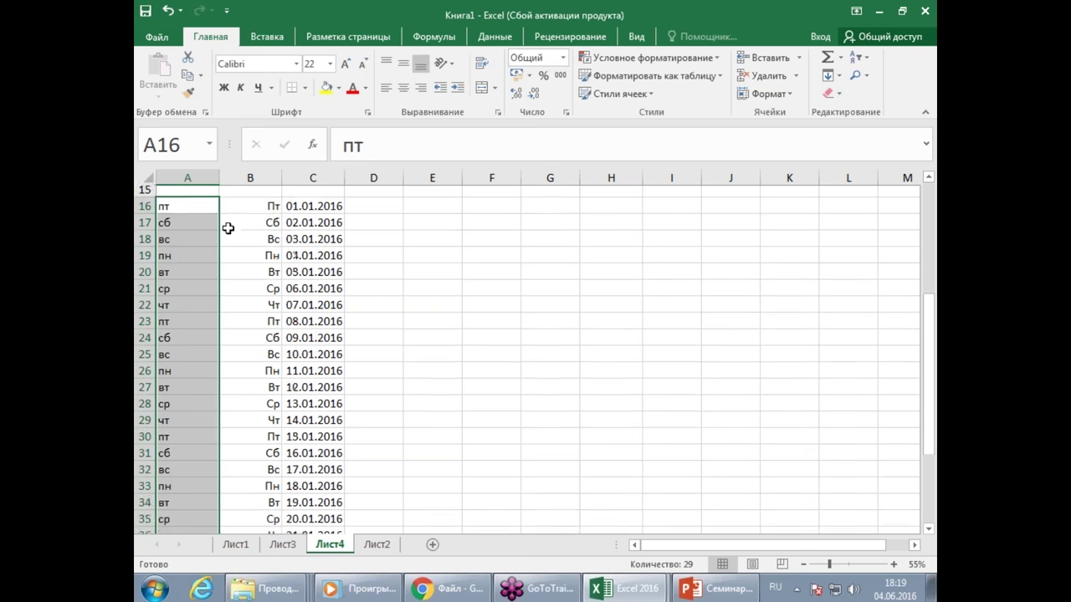
scroll(227, 228, up, 6)
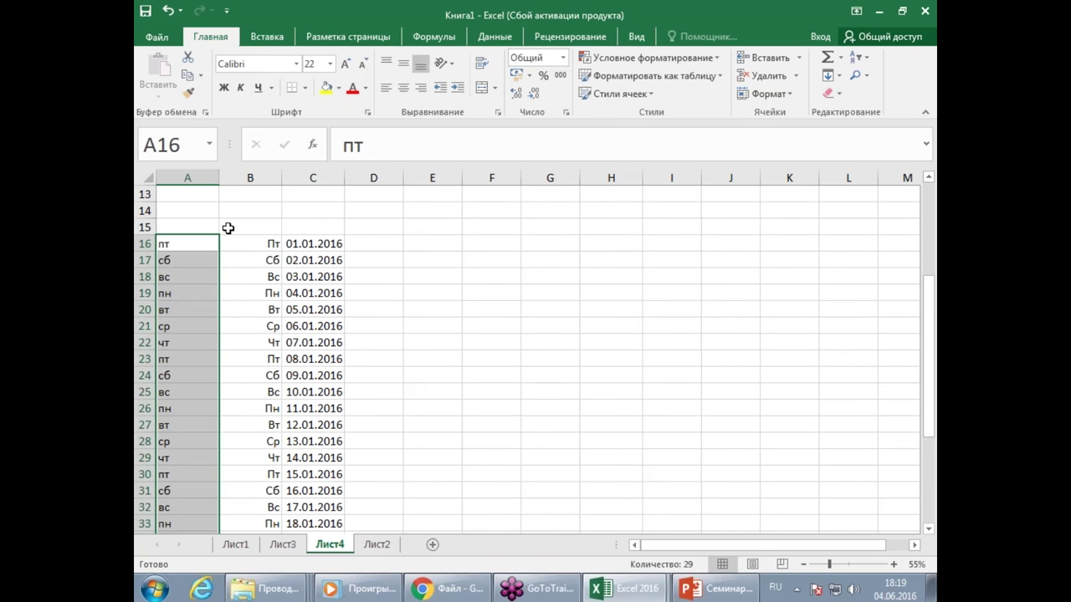
Step: Highlight cells containing сб with light-red fill and dark-red text
click(609, 59)
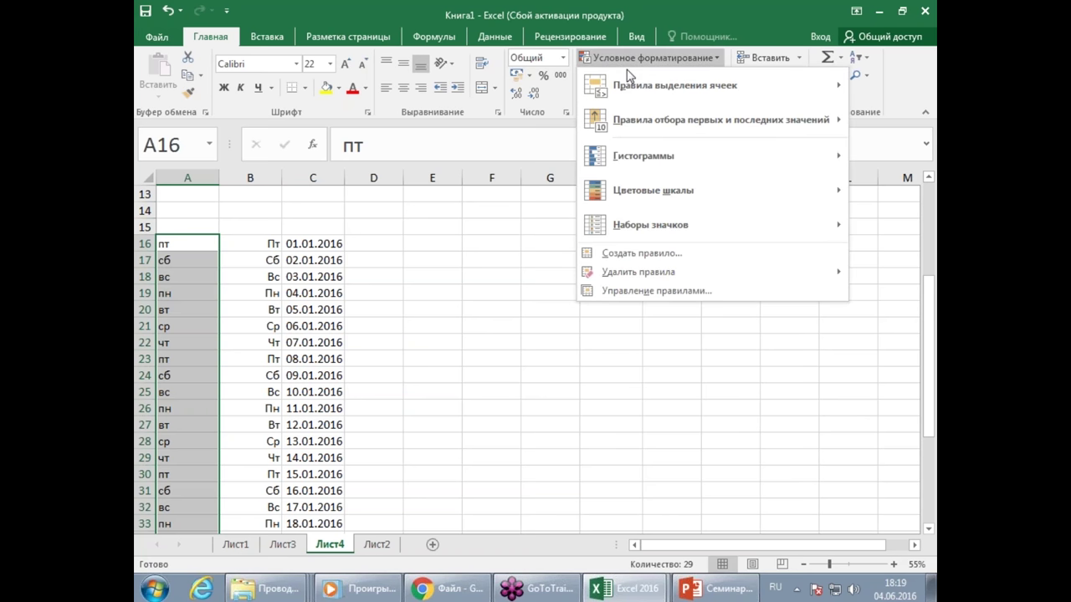
mouse_move(675, 90)
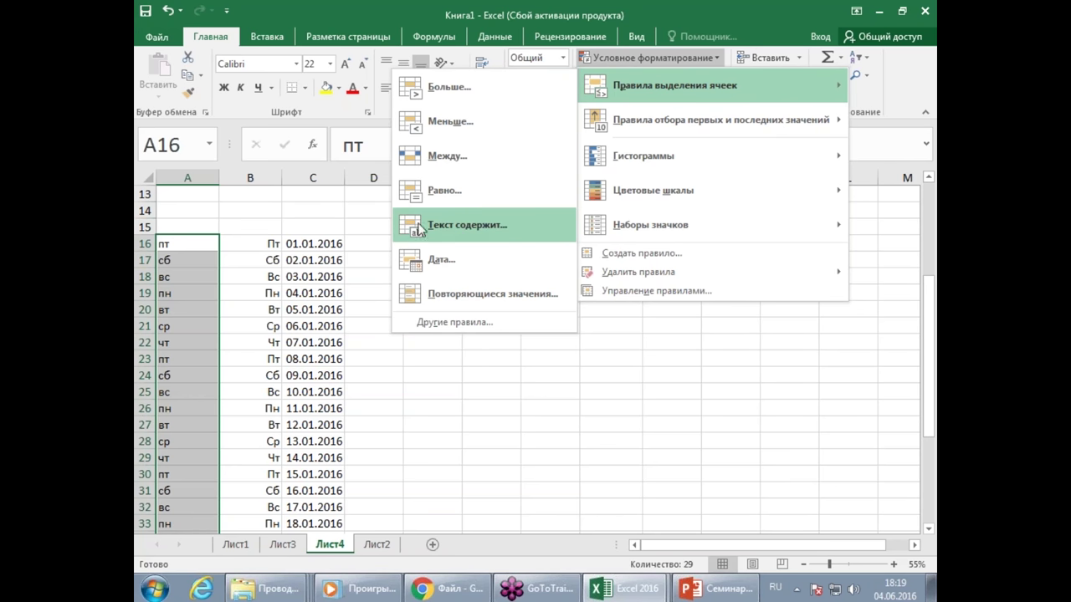
click(475, 225)
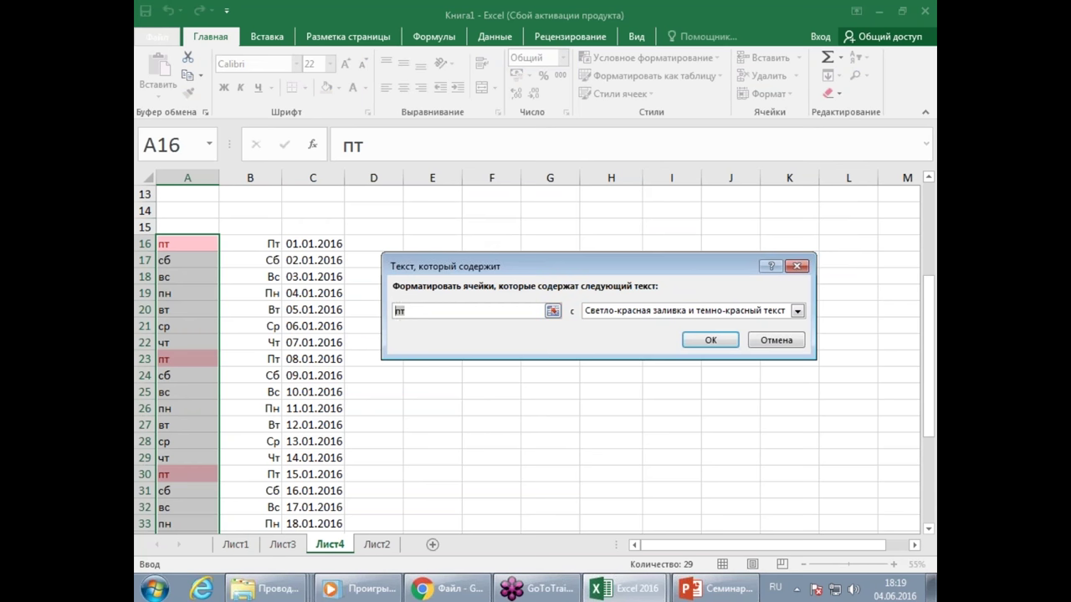
key(BackSpace)
text(сб)
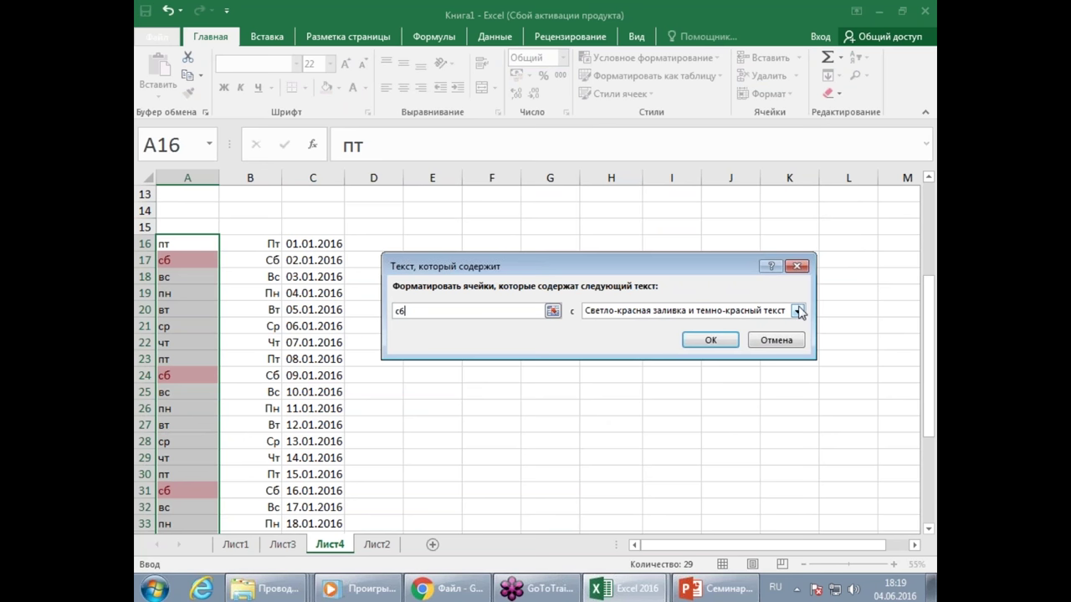
click(708, 341)
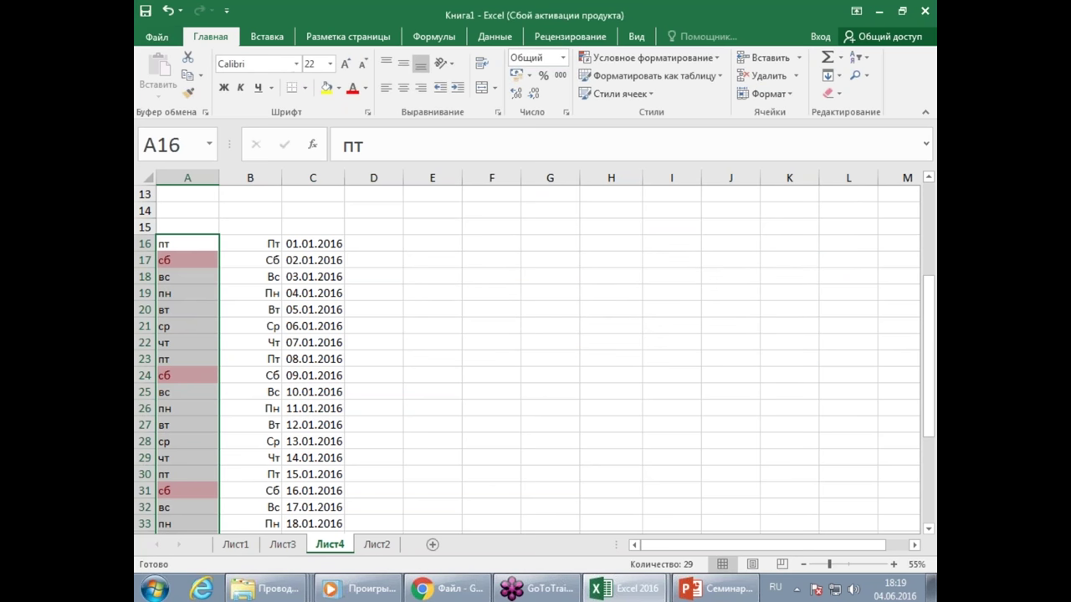
Step: Add the same text-contains highlight rule for вс
click(636, 57)
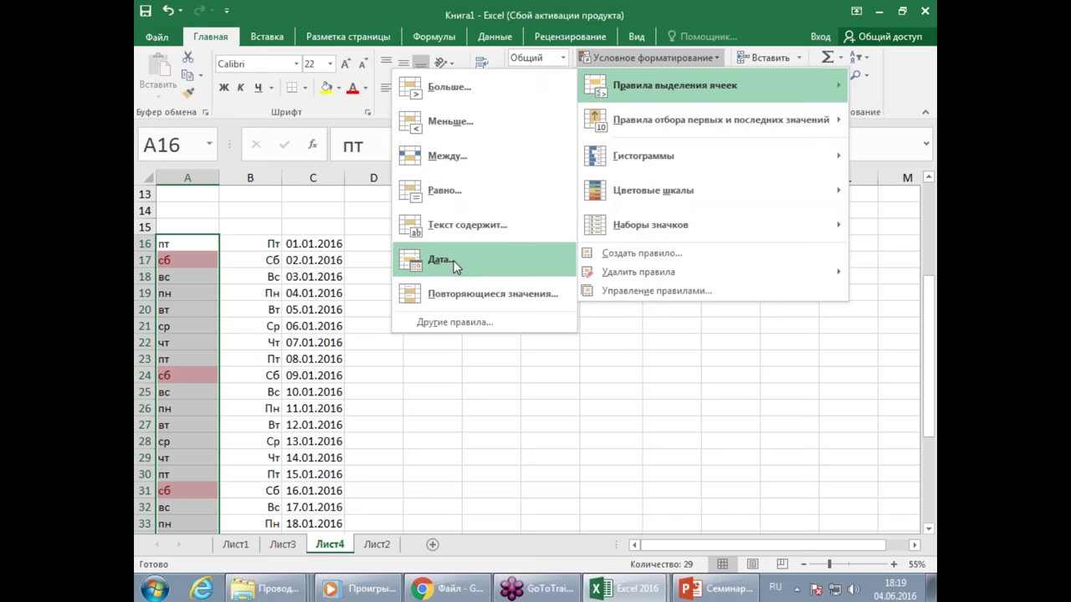
click(478, 225)
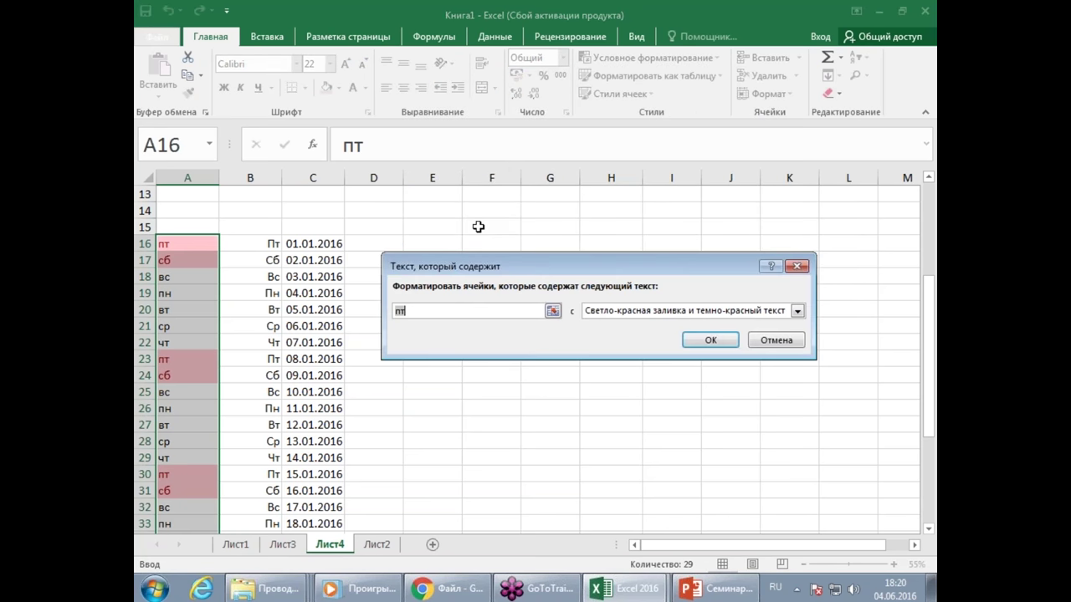
text(вс)
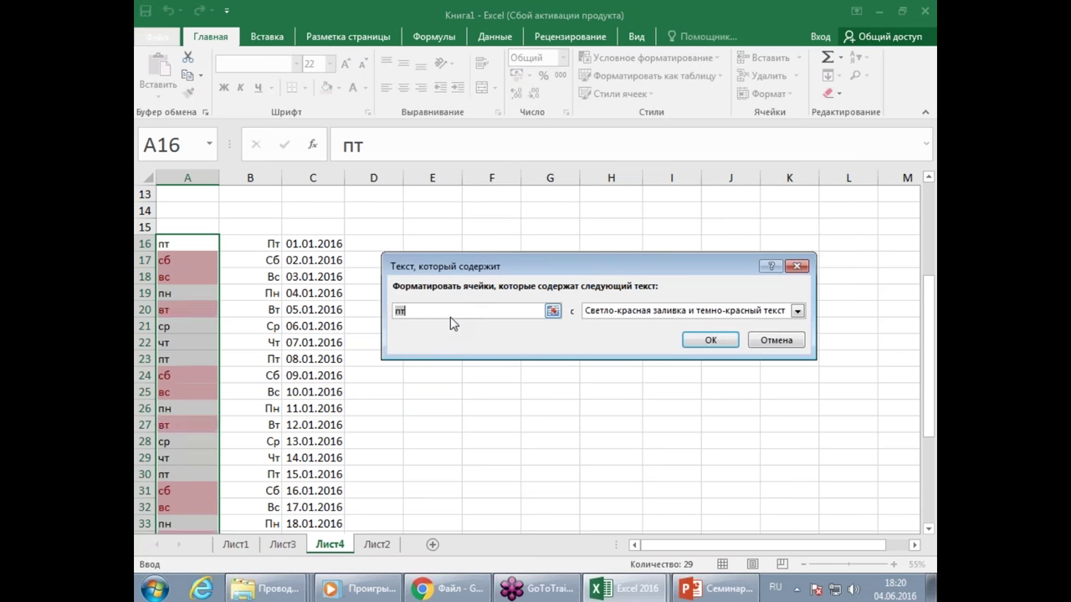
click(707, 341)
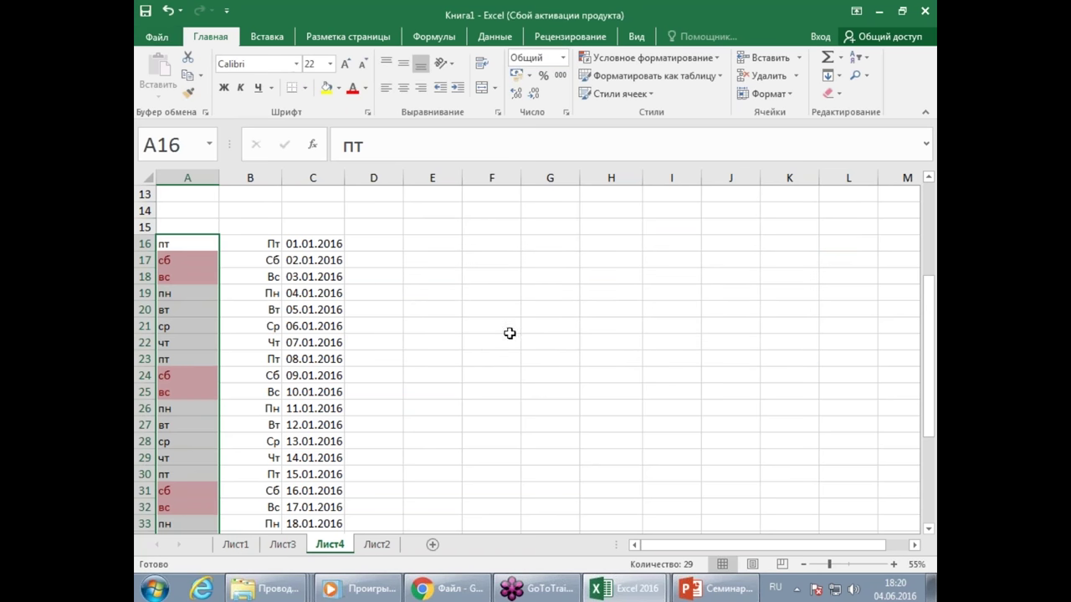
Step: Write ИЛИ(содержит "сб"; содержит "вс") in G16 and move it up to G15
click(207, 263)
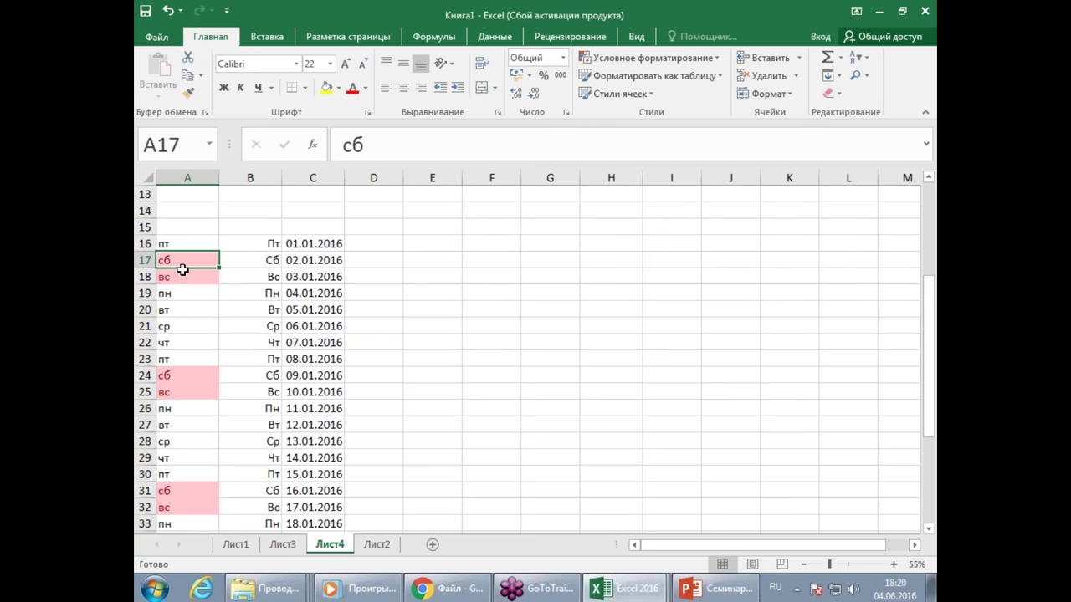
click(540, 238)
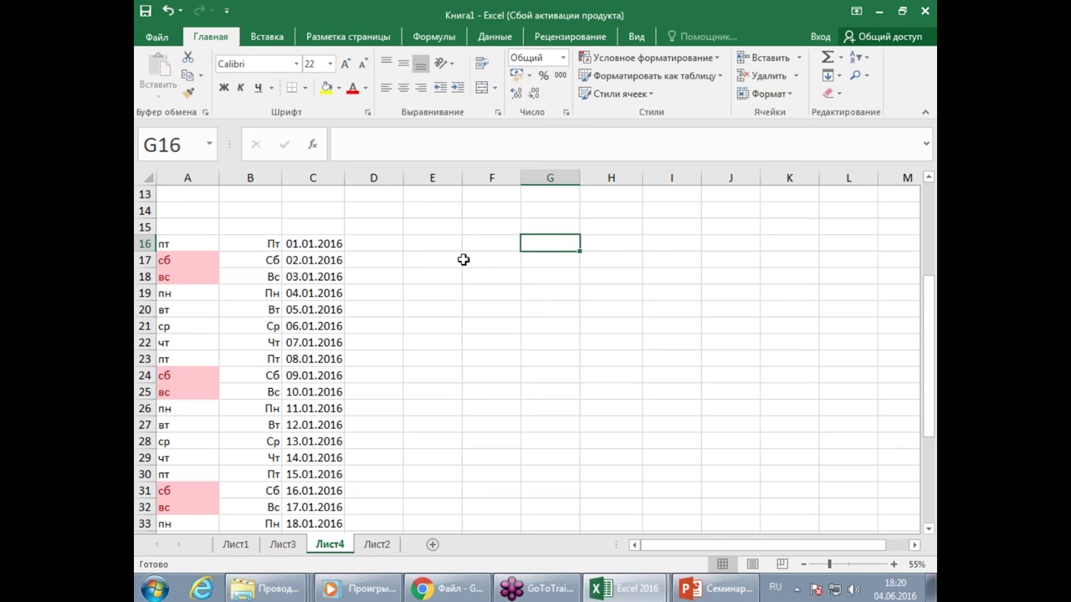
text(И)
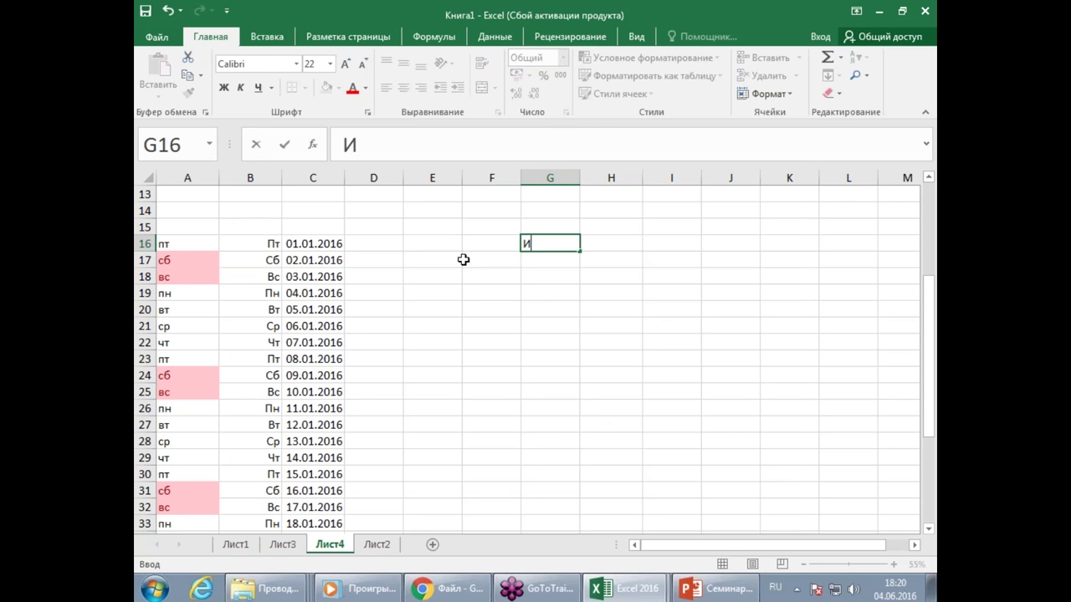
text(ЛИ)
text(()
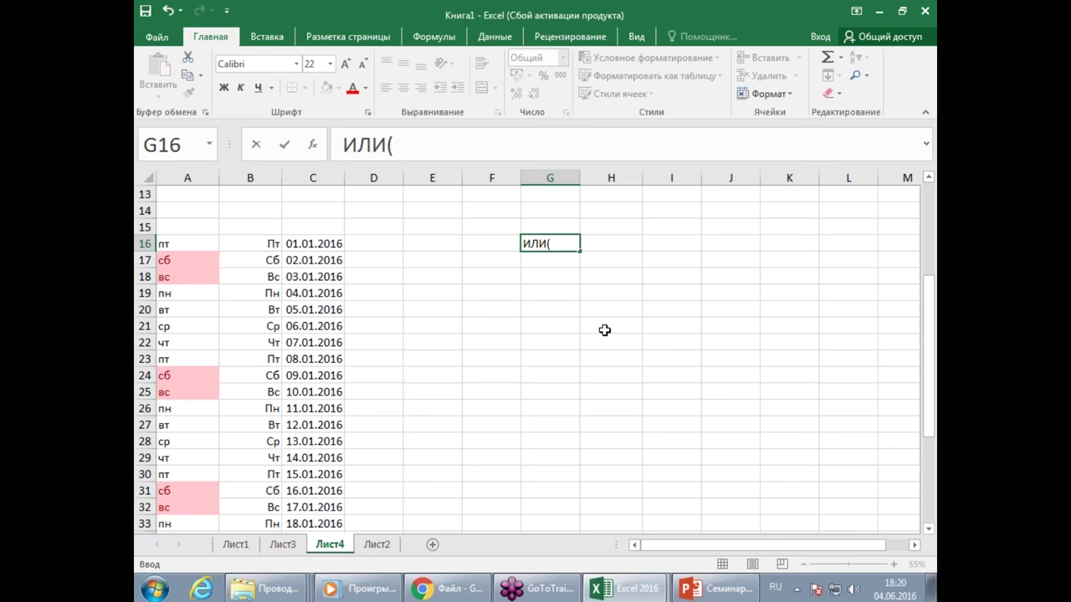
text(содержит )
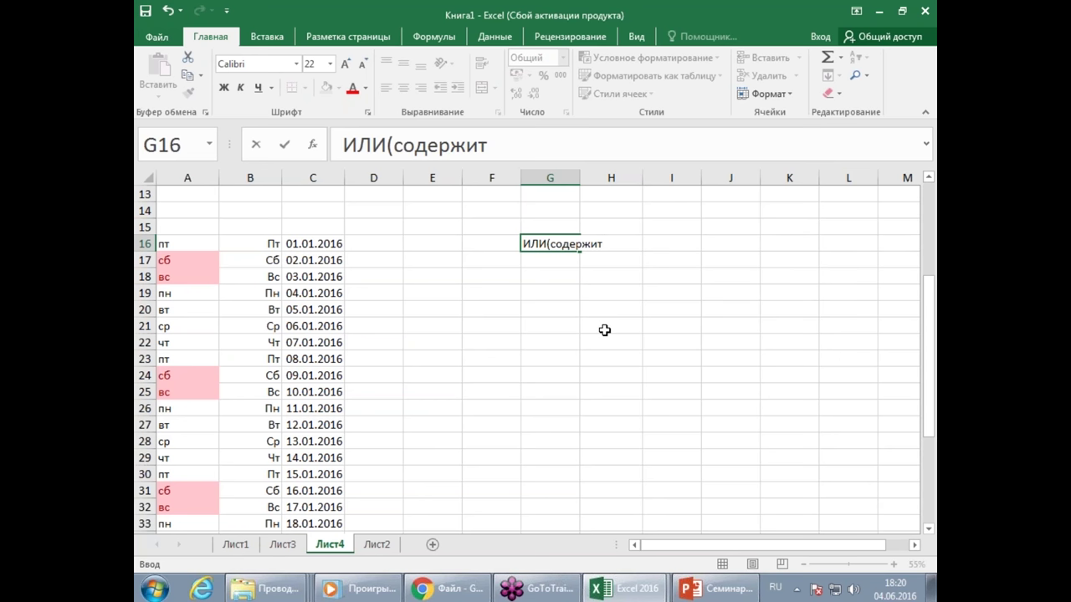
text(")
text(сб")
text(;)
text( содержит "вс)
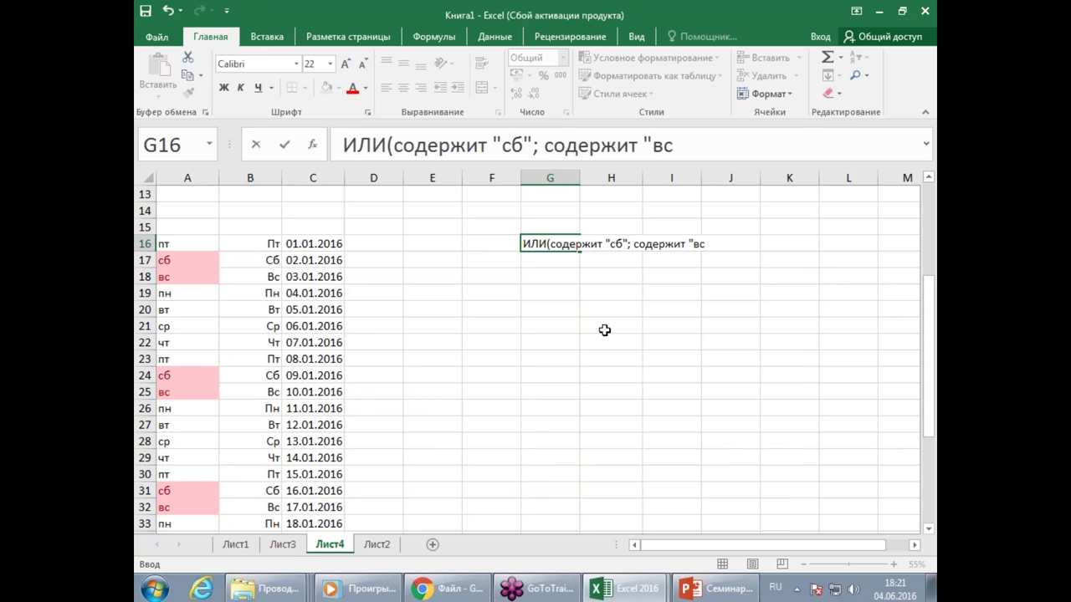
text(")
key(Return)
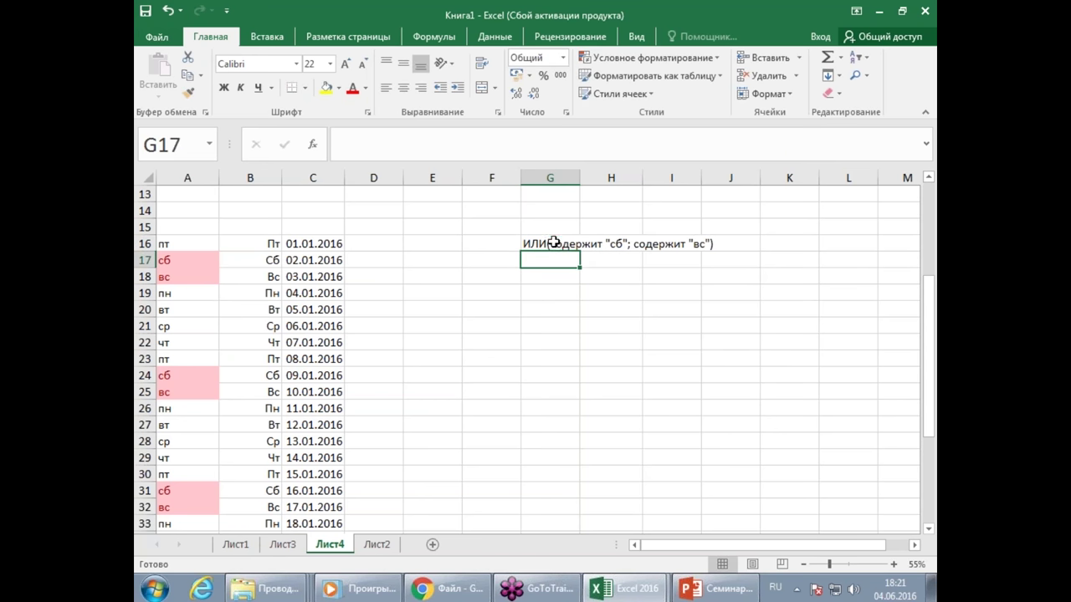
click(554, 243)
drag(548, 236, 546, 223)
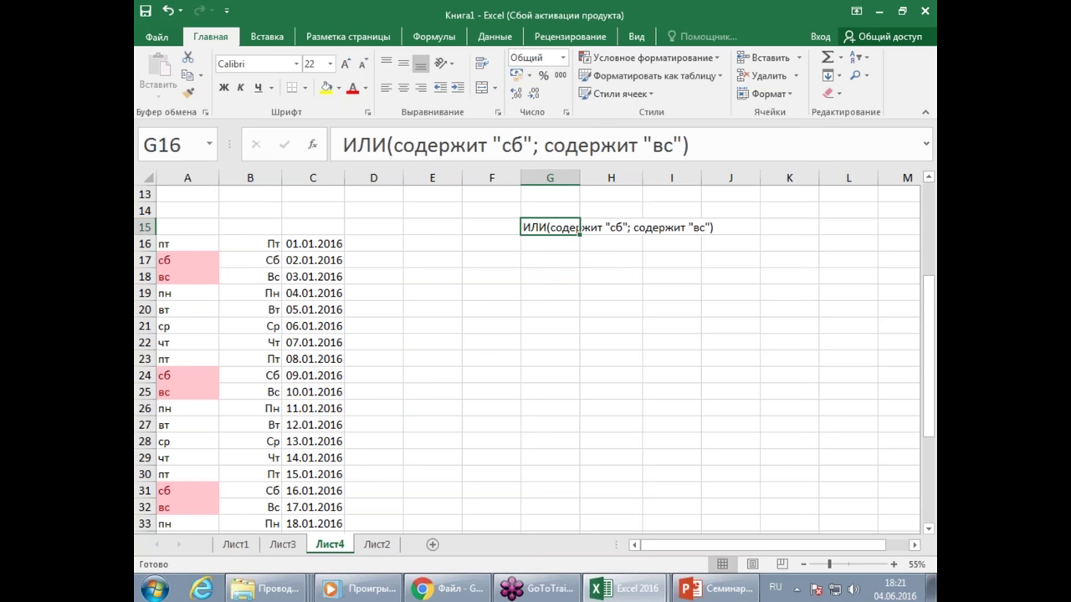
click(564, 249)
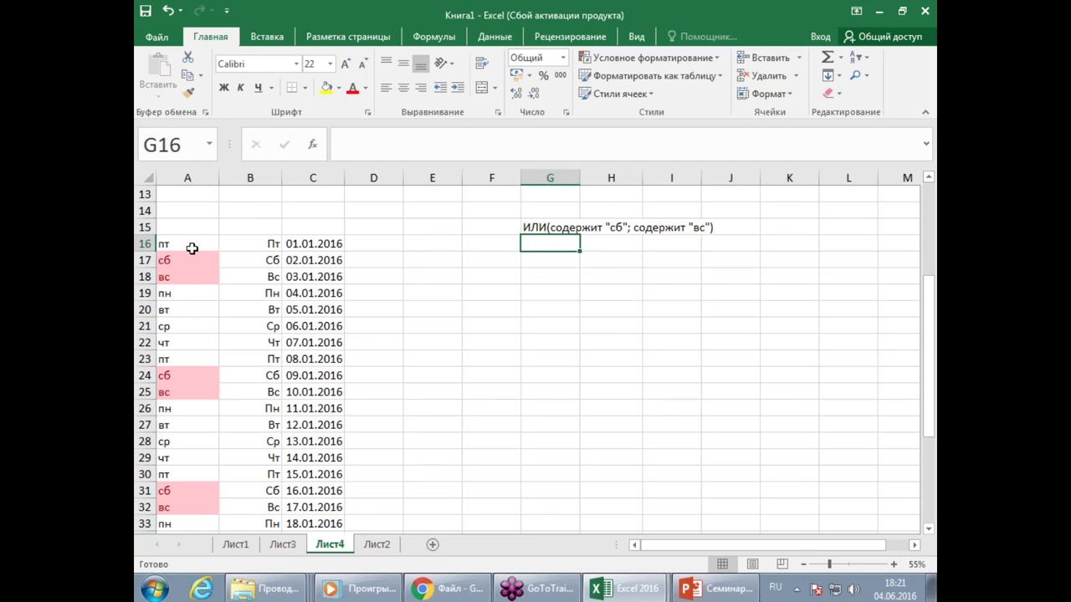
Step: Select A16:A44 and start a new formula-based conditional formatting rule
key(Left)
click(192, 244)
key(ctrl+shift+Down)
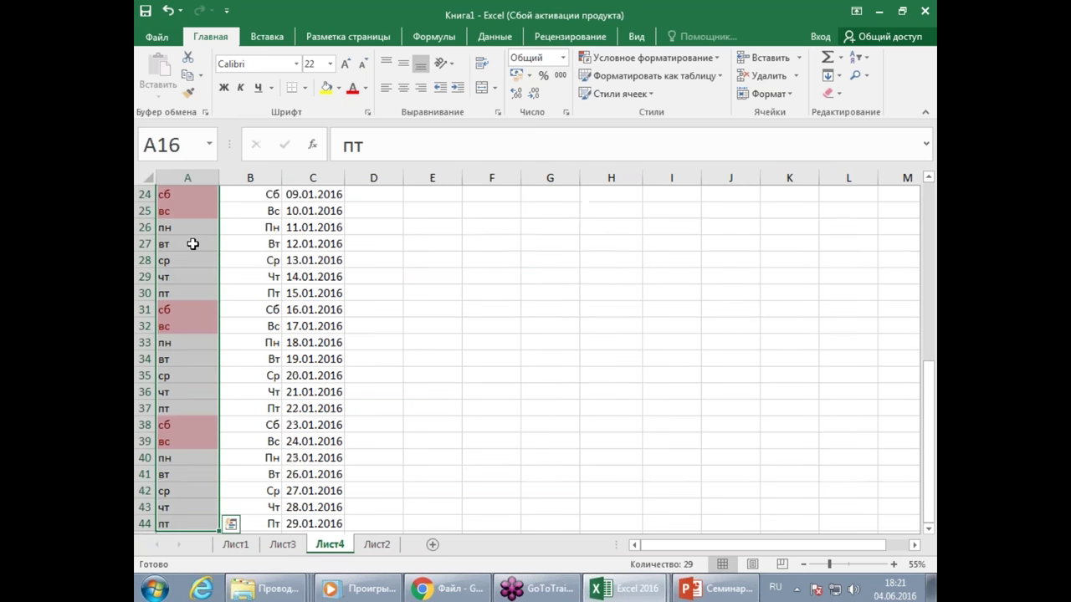
scroll(404, 306, up, 3)
scroll(405, 307, up, 5)
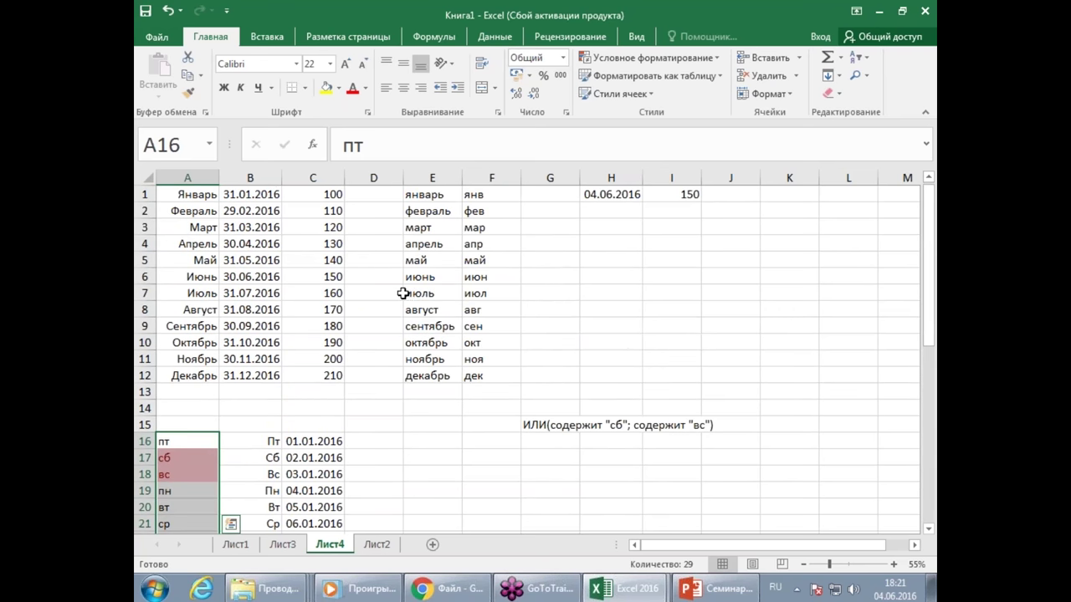
click(623, 64)
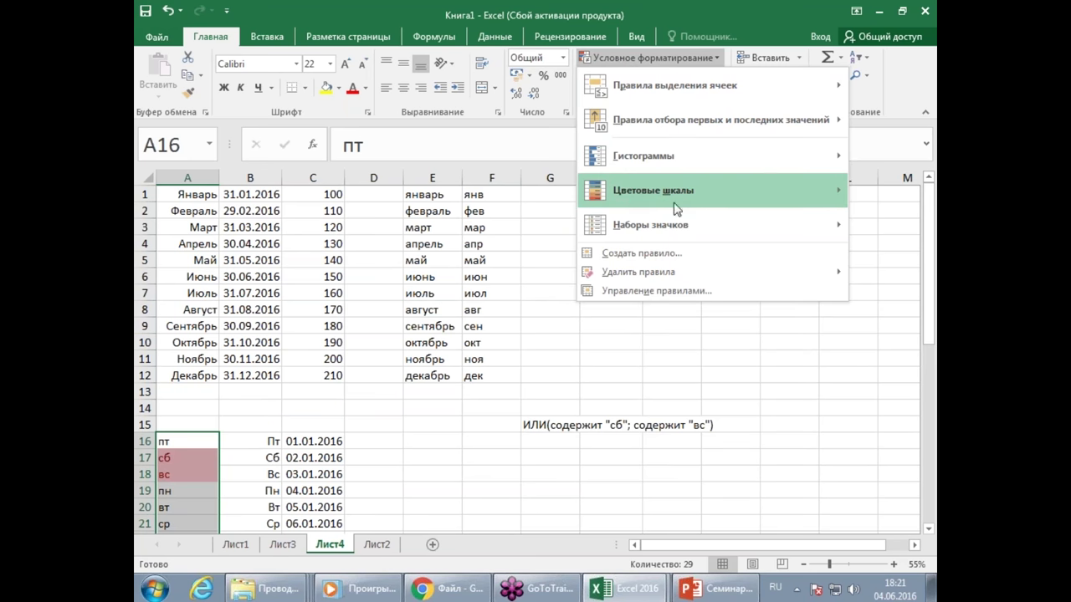
mouse_move(676, 201)
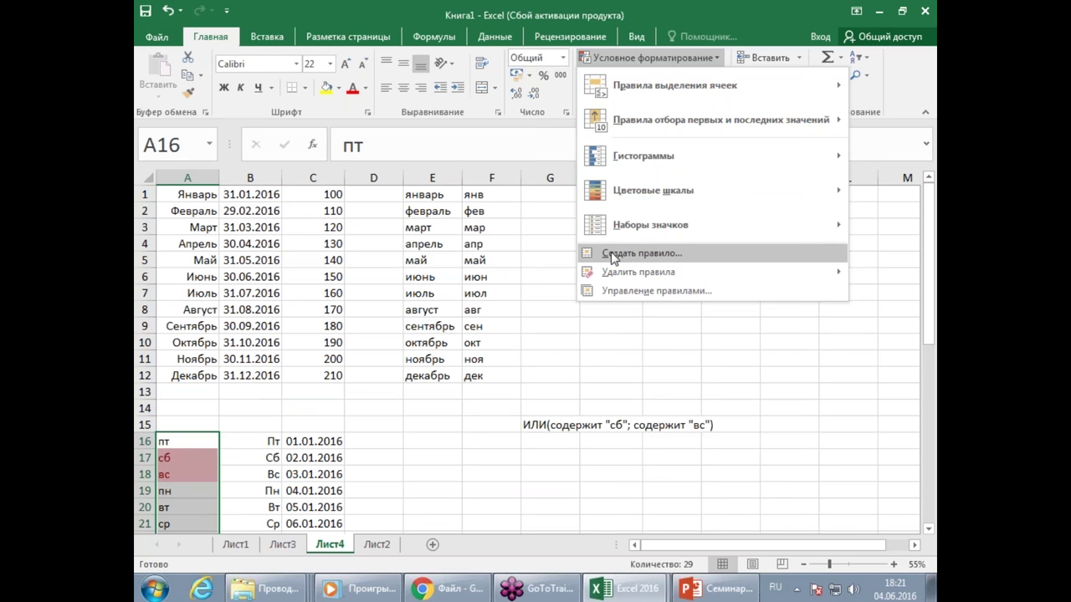
click(613, 256)
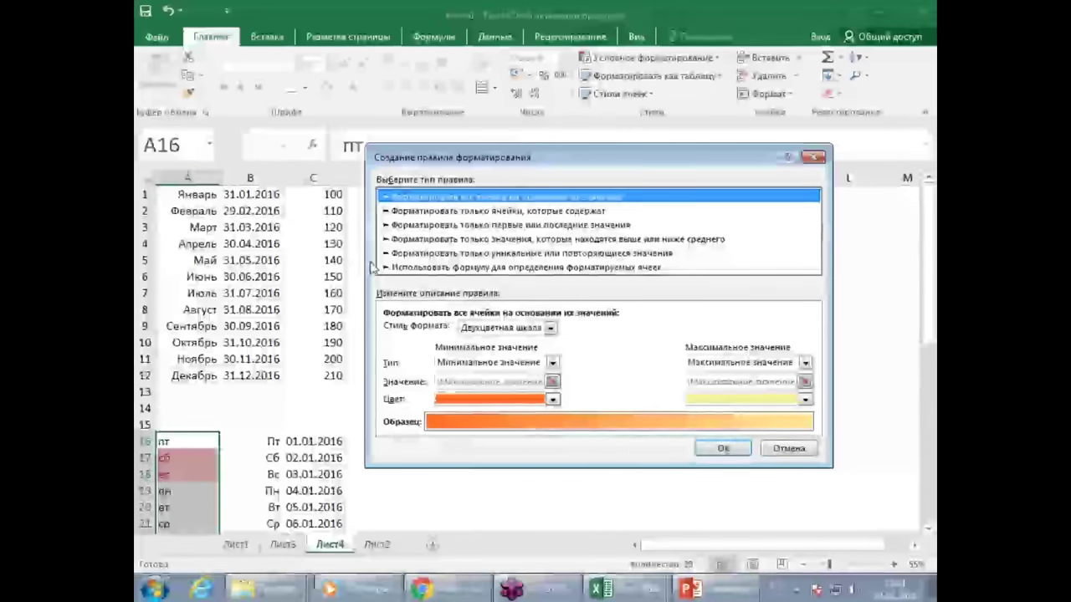
click(389, 268)
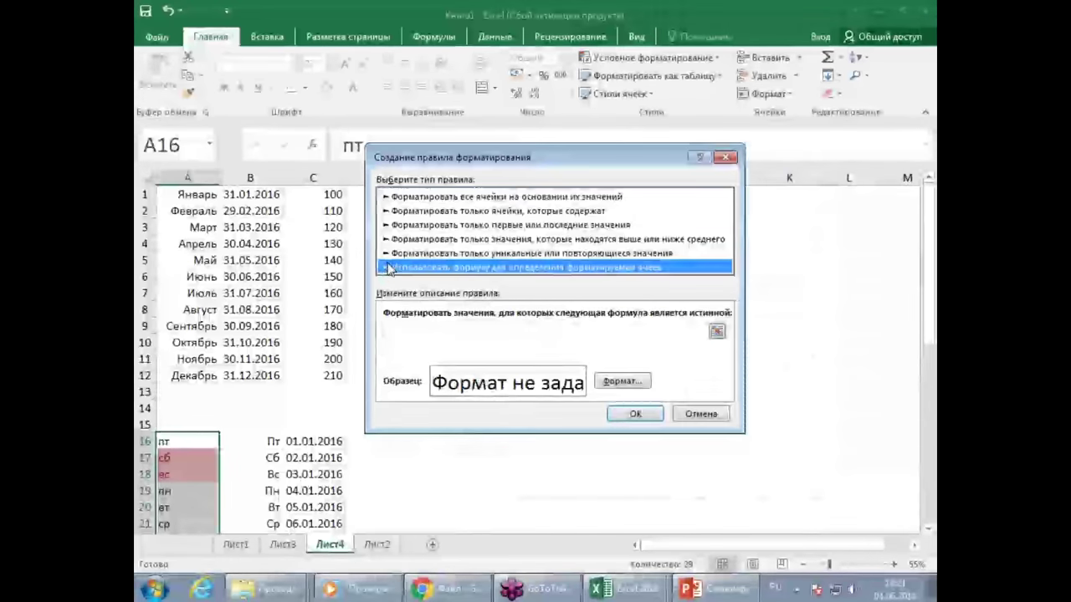
click(424, 331)
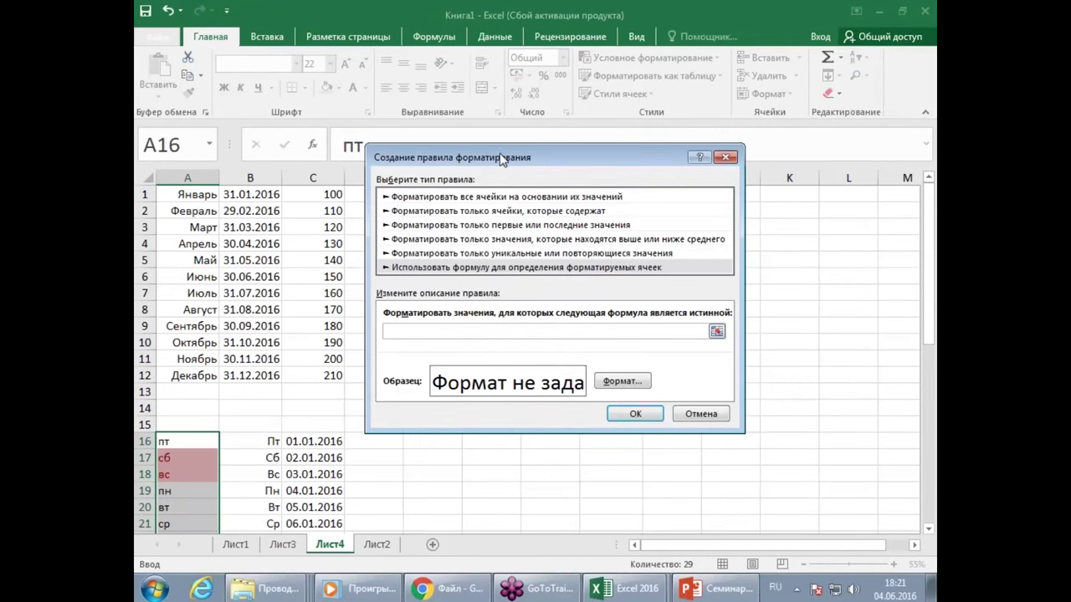
Step: Annotate the A16 reference on the sheet and draft a first formula with $A16
drag(501, 159, 562, 134)
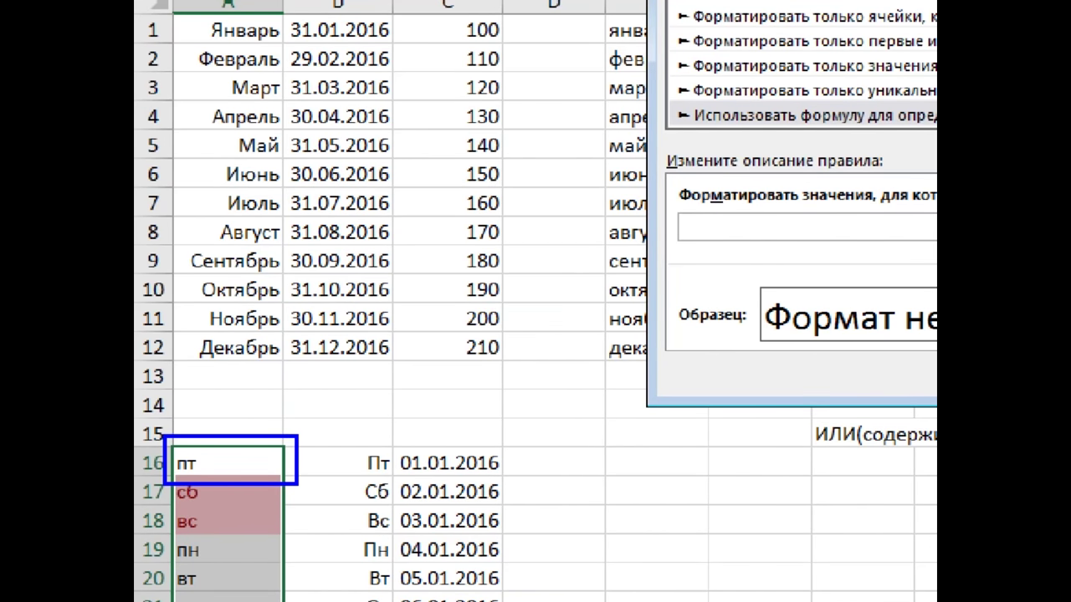
mouse_move(232, 489)
mouse_down()
mouse_move(225, 569)
mouse_move(213, 540)
mouse_move(246, 538)
mouse_up()
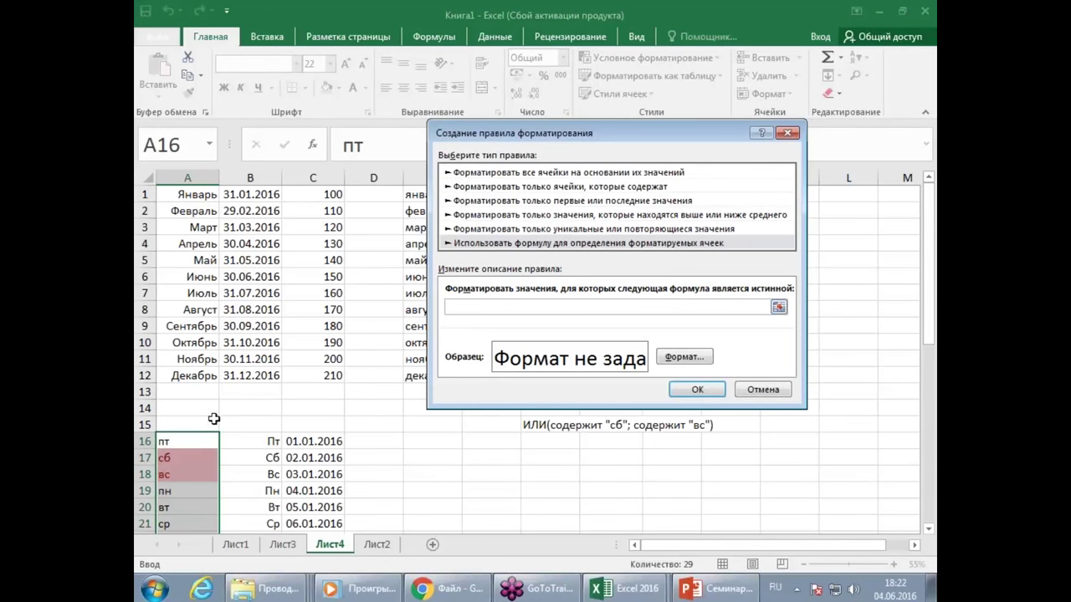
click(188, 441)
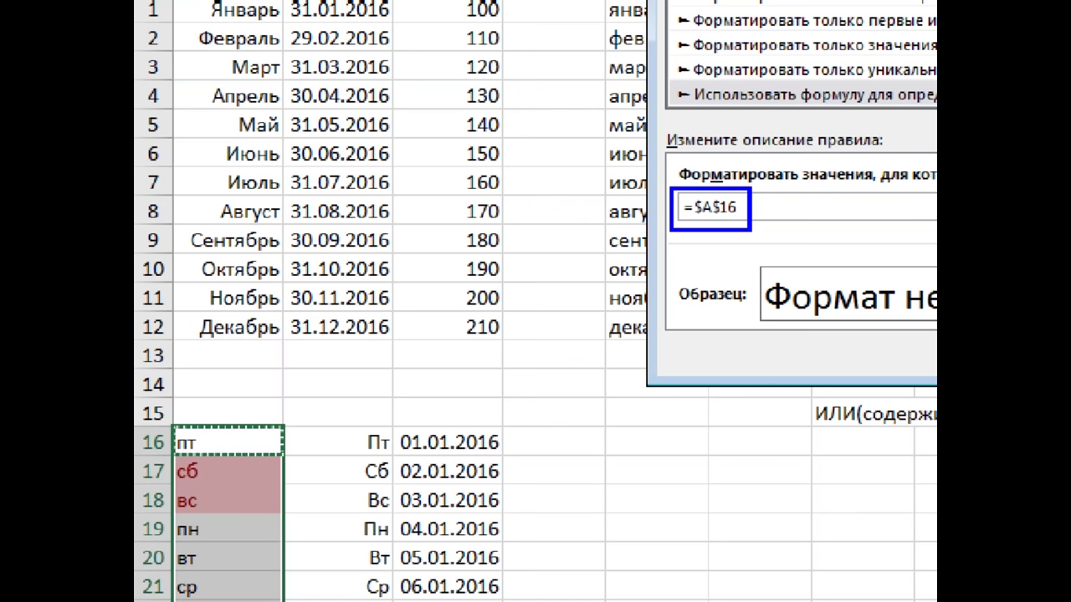
mouse_move(220, 349)
mouse_down()
mouse_move(224, 410)
mouse_move(241, 388)
mouse_up()
mouse_move(159, 440)
mouse_down()
mouse_move(193, 440)
mouse_move(182, 528)
mouse_up()
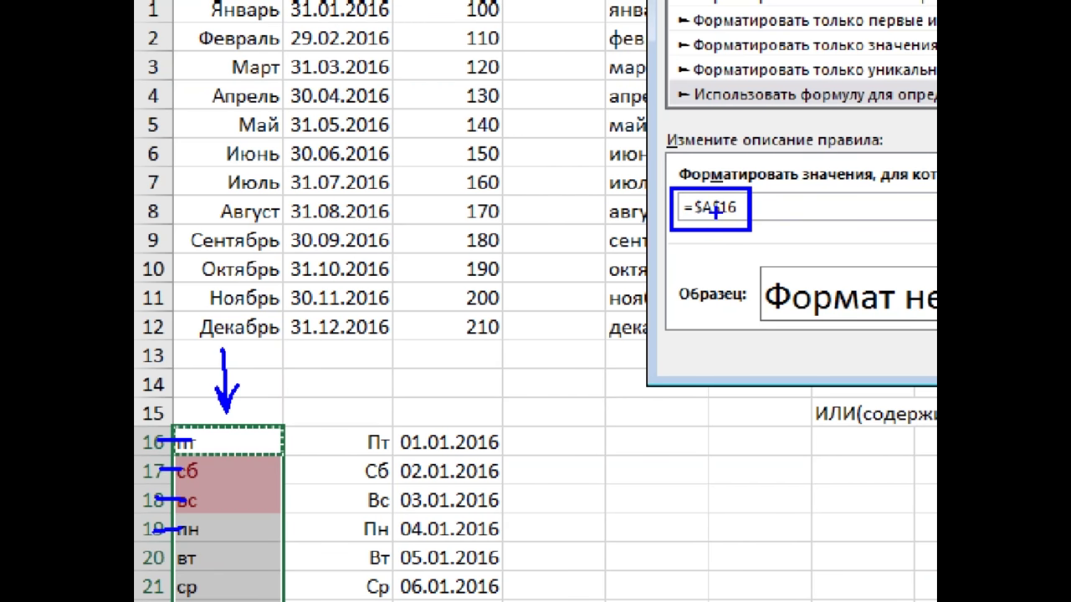
drag(680, 236, 687, 237)
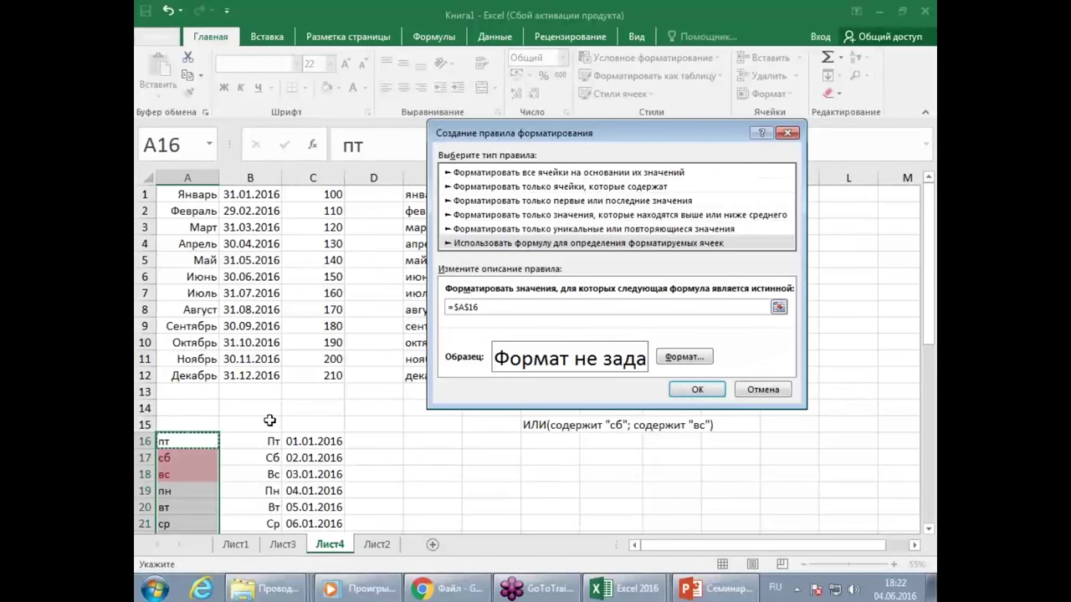
text(+$A16)
Step: Rebuild the rule formula as =или($A16="сб";$A16="вс")
drag(516, 307, 395, 310)
key(BackSpace)
click(188, 443)
key(F4)
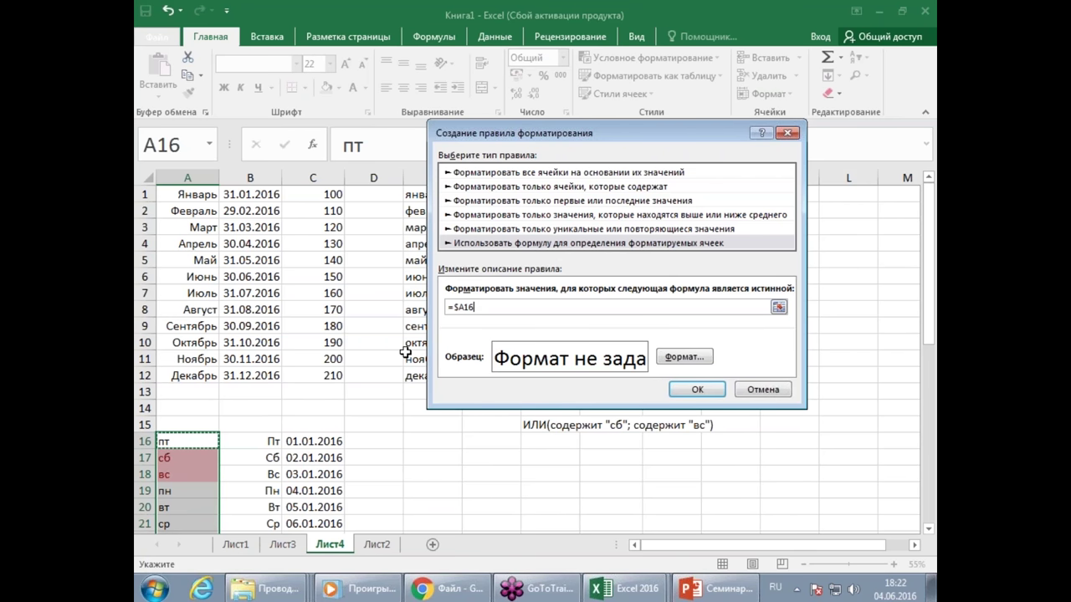
text(="сб";)
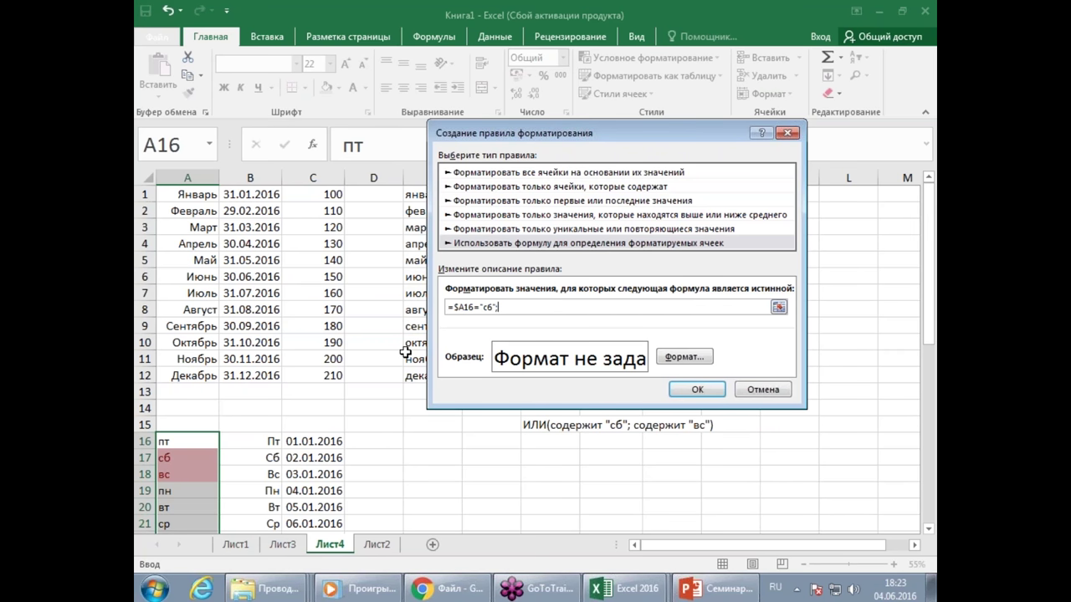
click(189, 441)
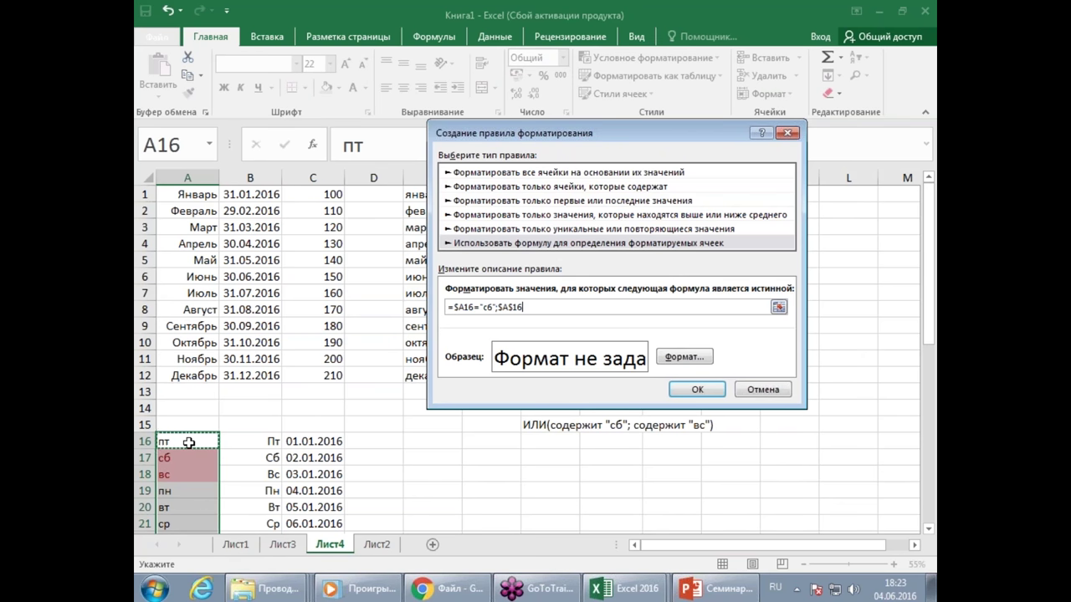
key(F4)
key(F4)
key(F2)
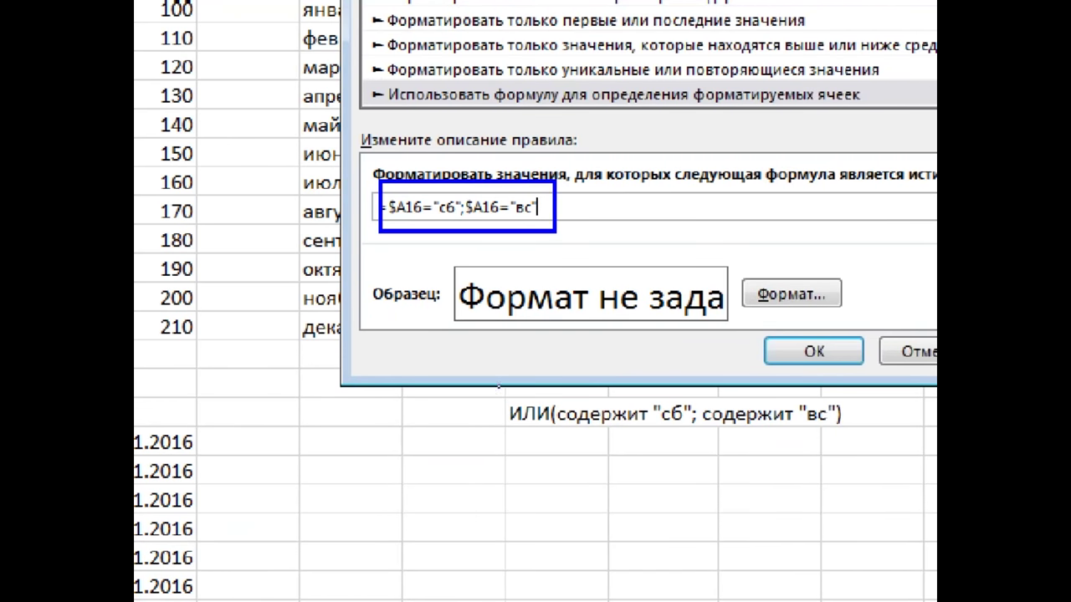
drag(497, 386, 558, 432)
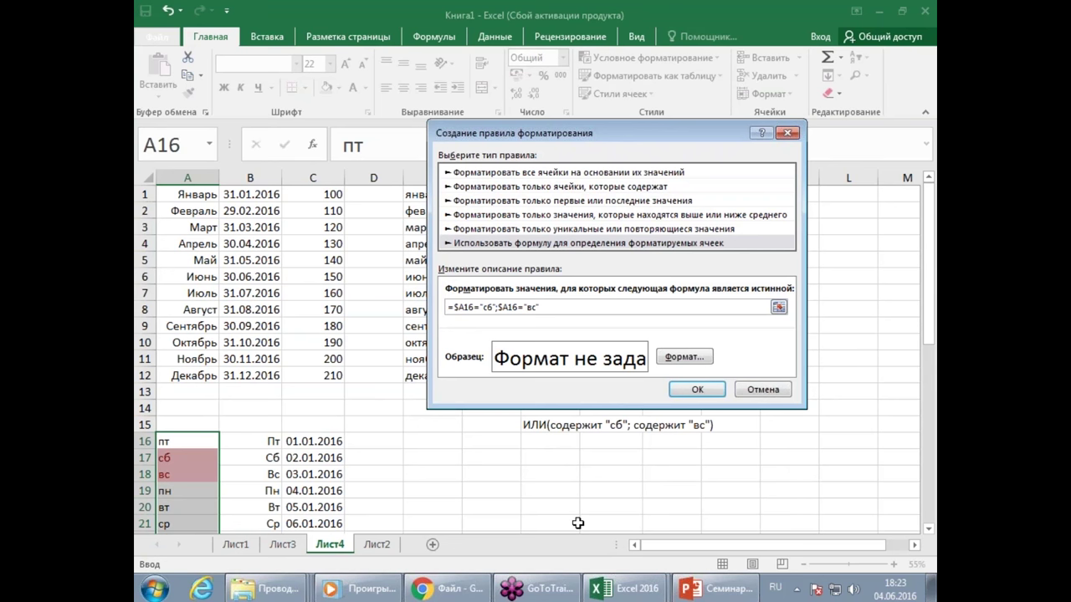
text(или()
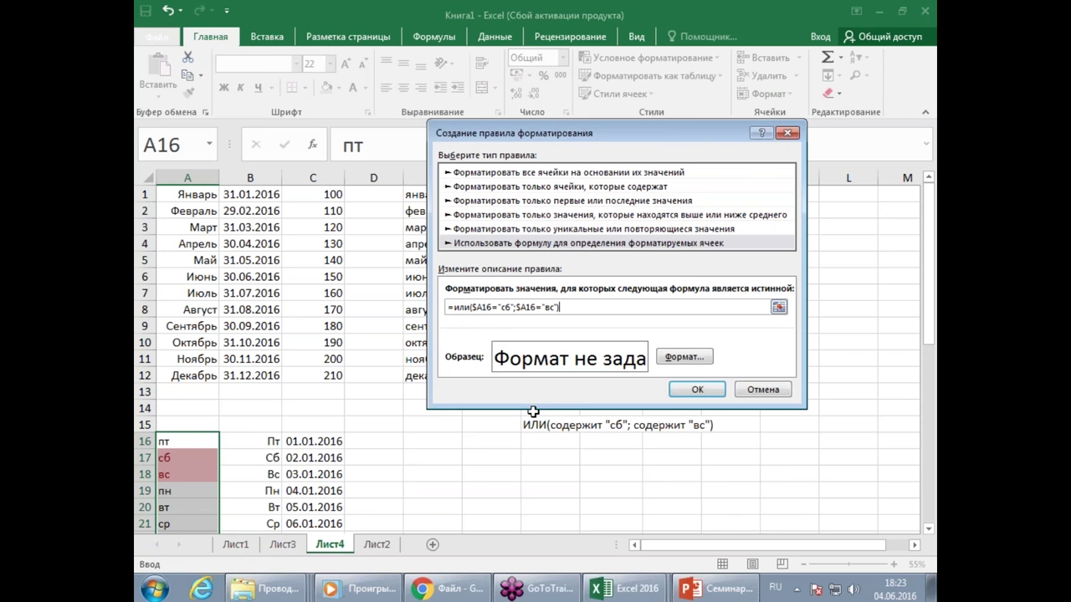
Step: Set the rule's format to a light green fill
click(683, 358)
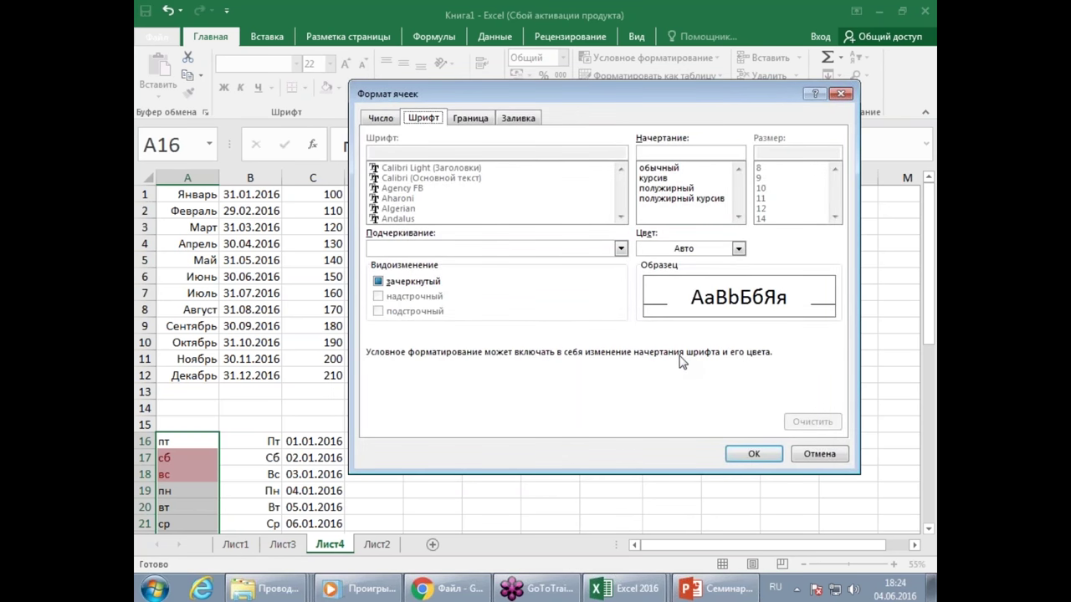
click(518, 118)
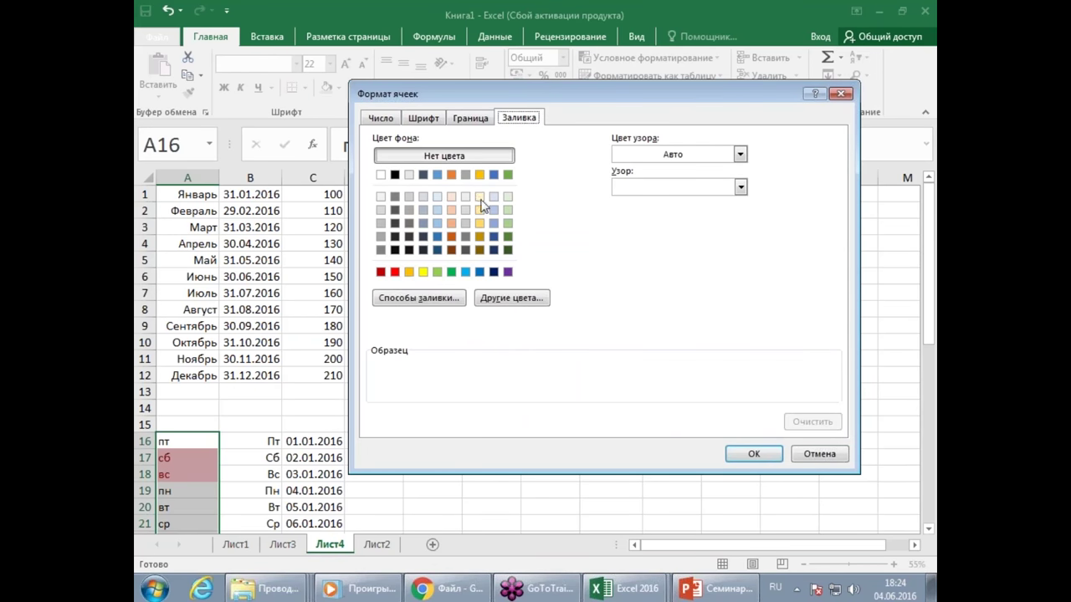
click(451, 272)
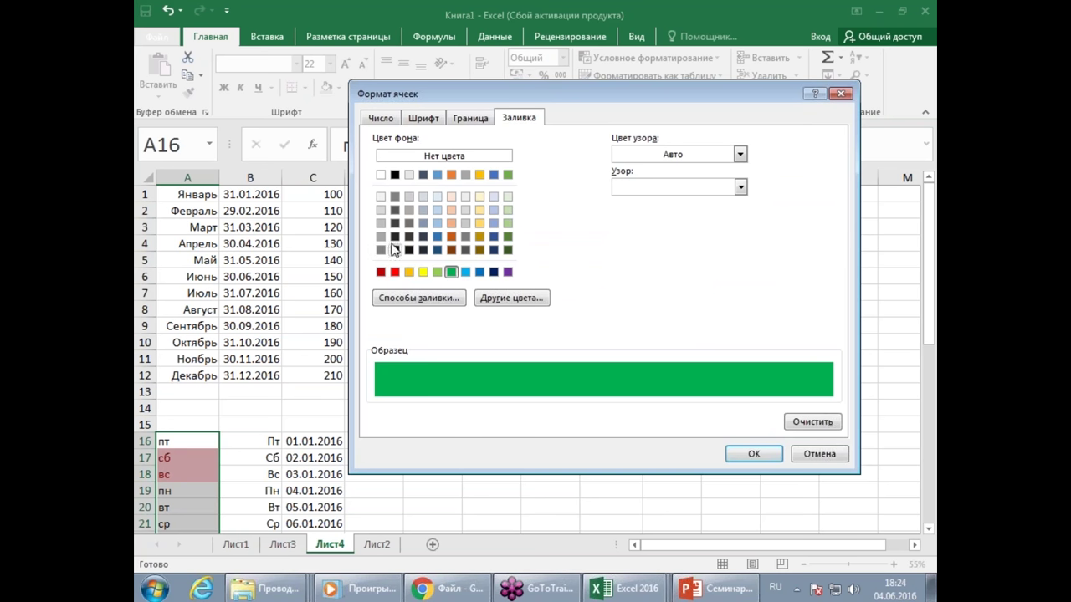
click(508, 198)
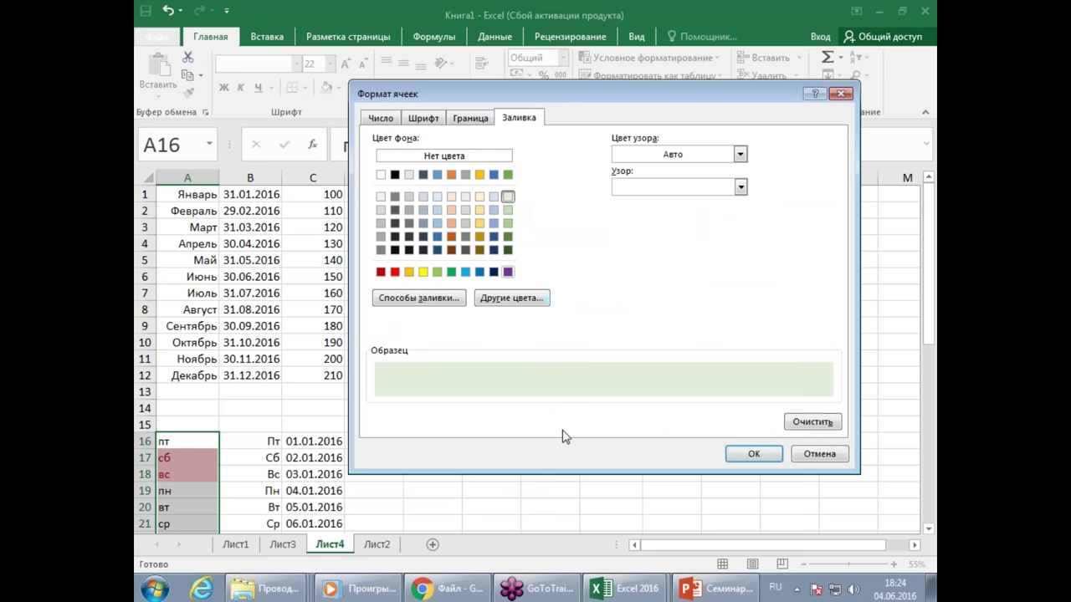
click(755, 456)
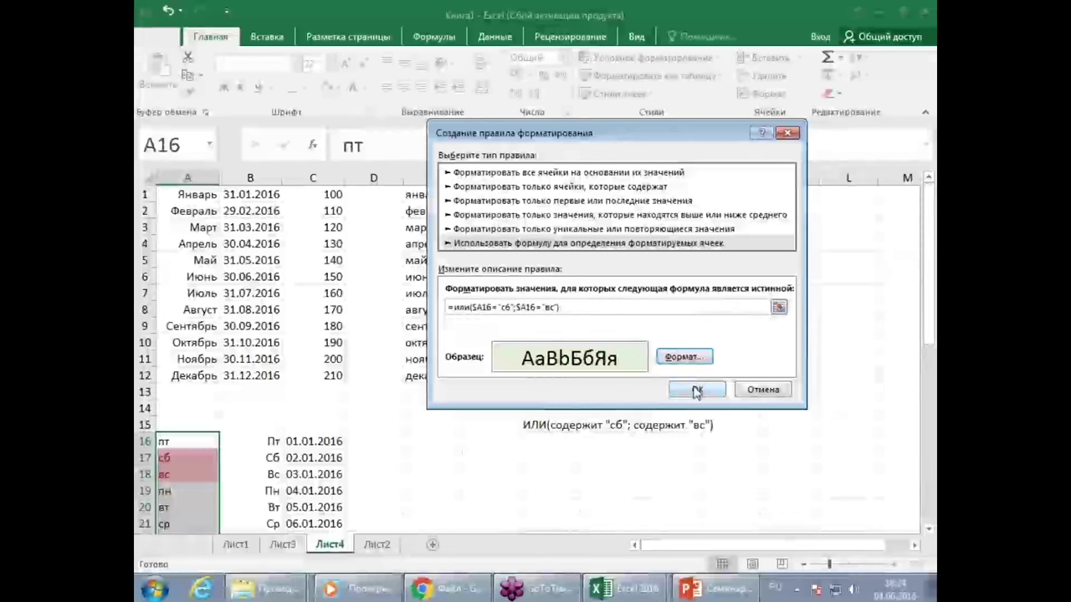
Step: Apply the weekend rule and paste a picture of the rule dialog at G17
click(697, 391)
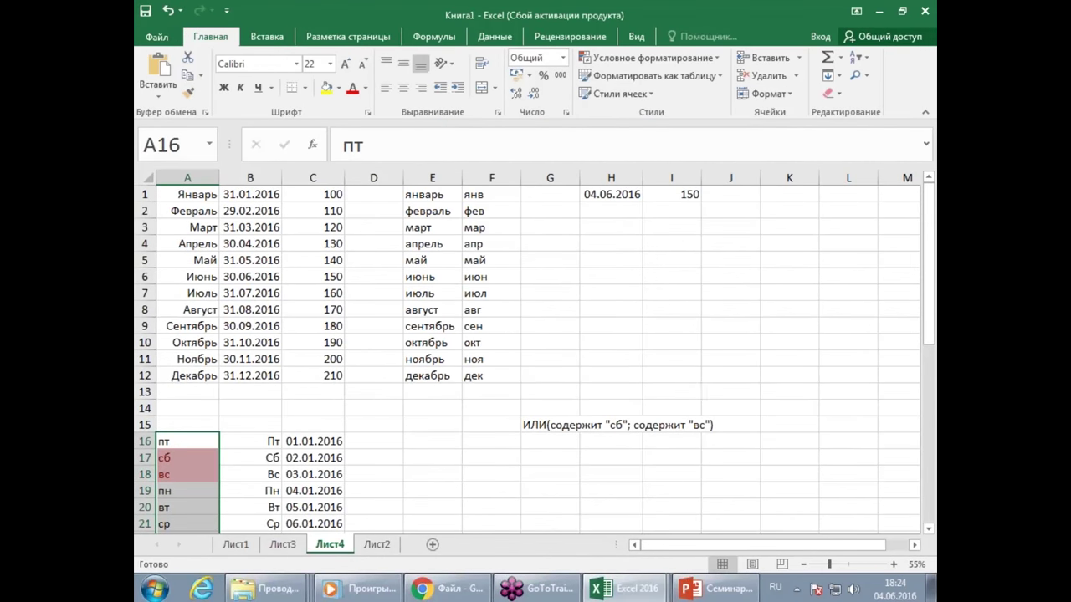
click(569, 461)
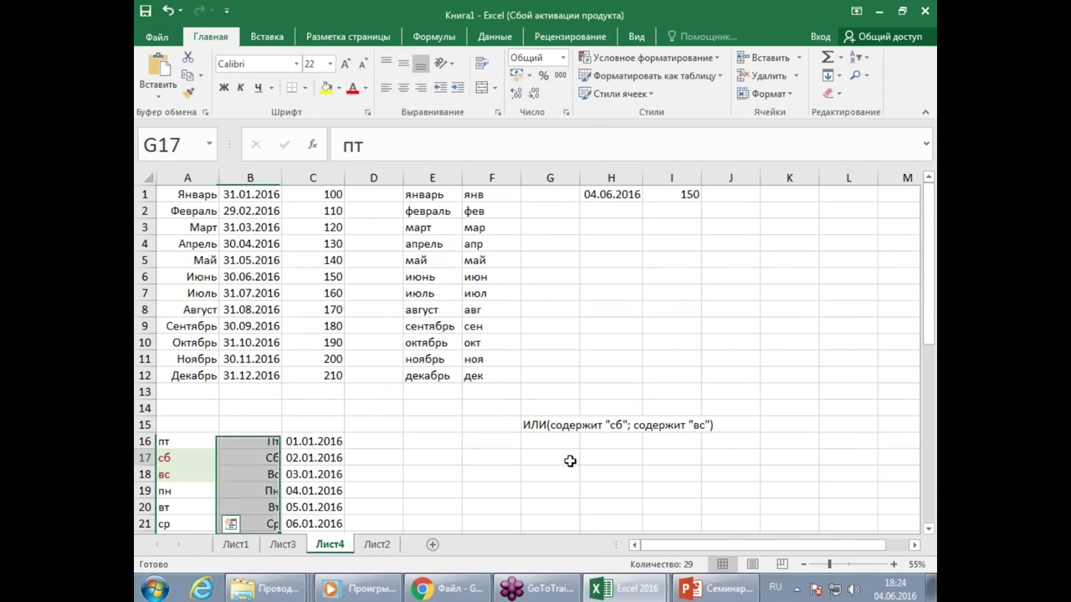
key(ctrl+v)
scroll(584, 370, down, 4)
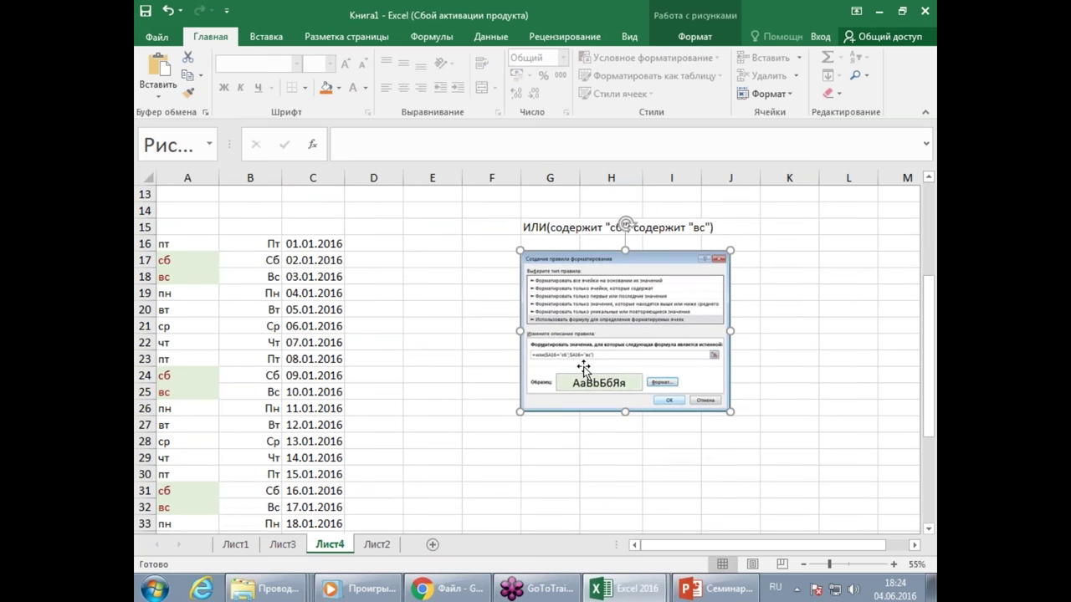
scroll(437, 433, up, 4)
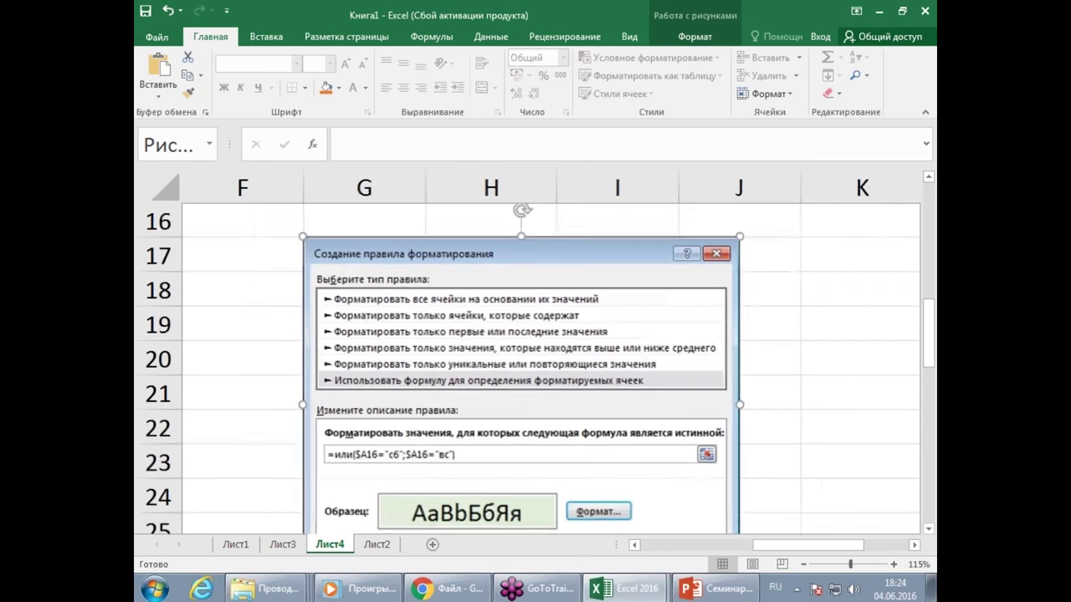
drag(806, 548, 663, 553)
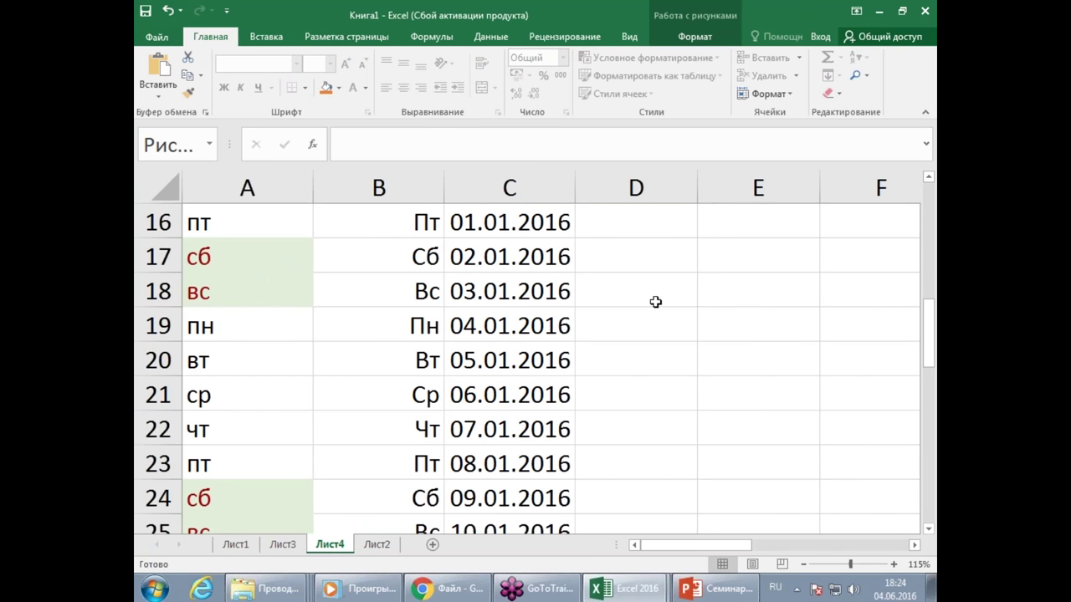
click(713, 302)
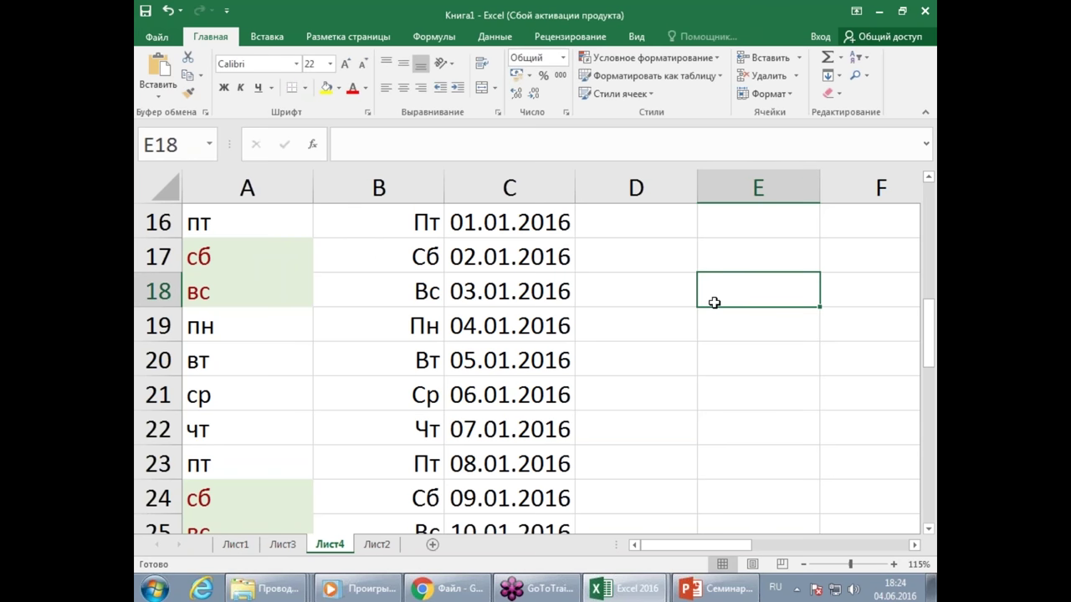
Step: Widen column C, check the values in columns B and C, and select G16
scroll(714, 302, down, 1)
scroll(713, 302, down, 1)
scroll(714, 302, down, 1)
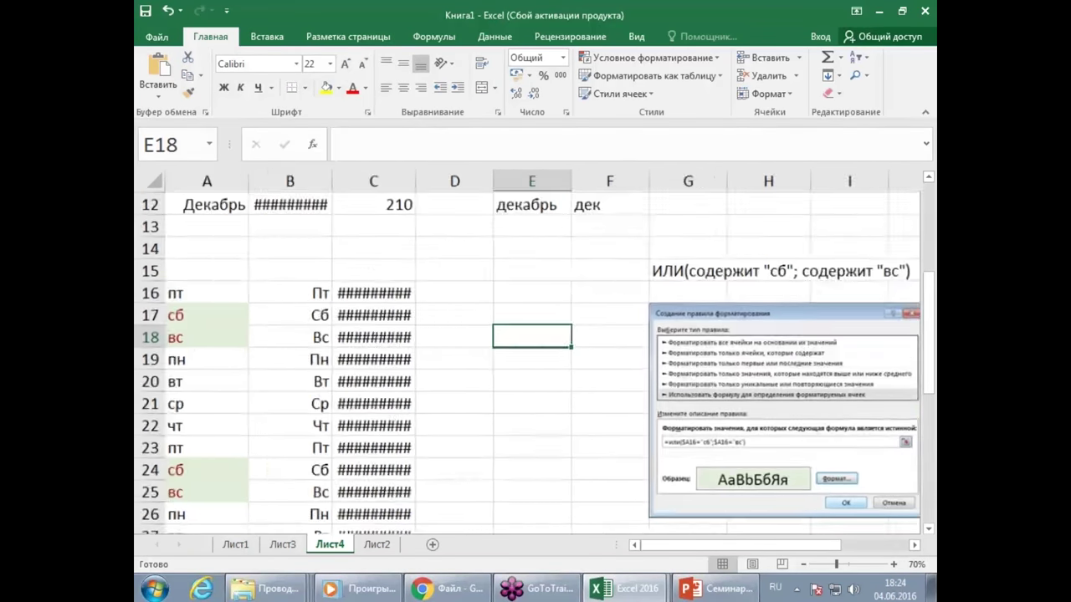
drag(405, 181, 415, 181)
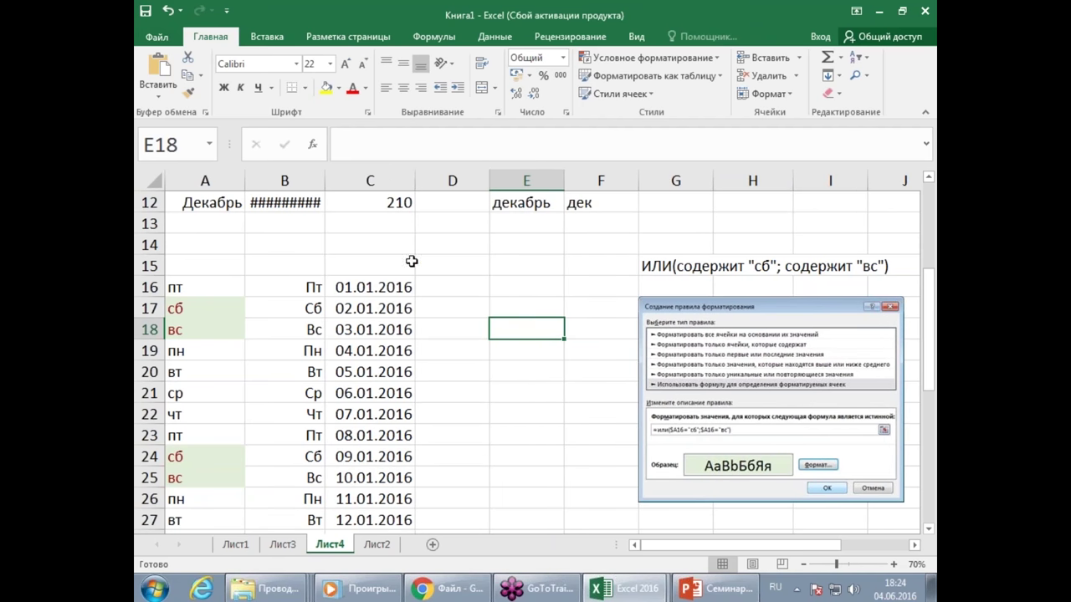
mouse_move(289, 288)
mouse_down()
mouse_move(290, 382)
mouse_move(288, 330)
mouse_up()
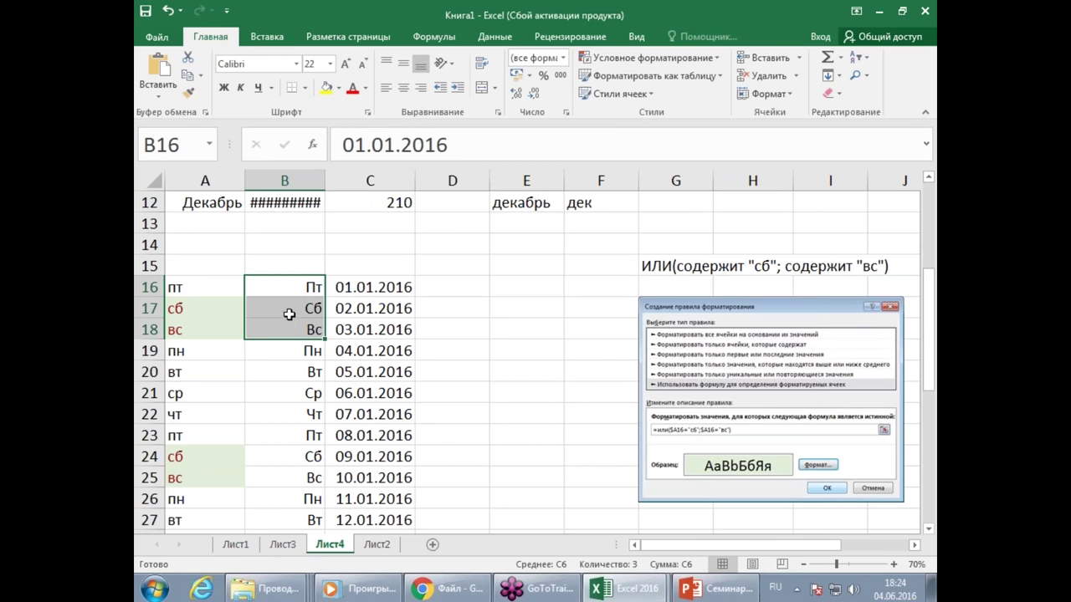
click(287, 310)
click(373, 309)
click(288, 309)
click(307, 352)
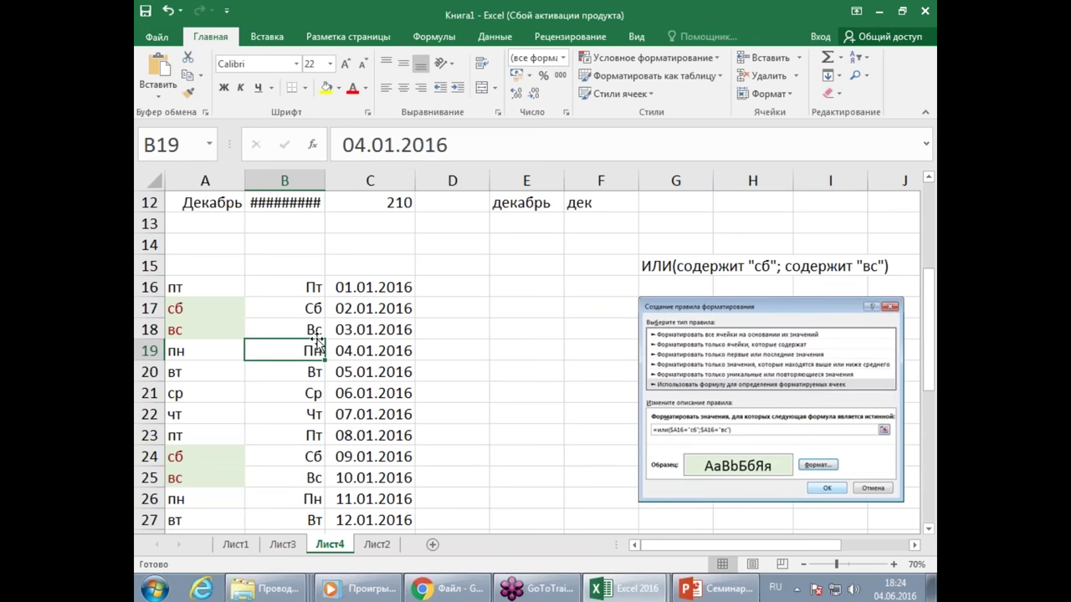
mouse_move(667, 320)
mouse_down()
mouse_move(918, 304)
mouse_move(463, 384)
mouse_up()
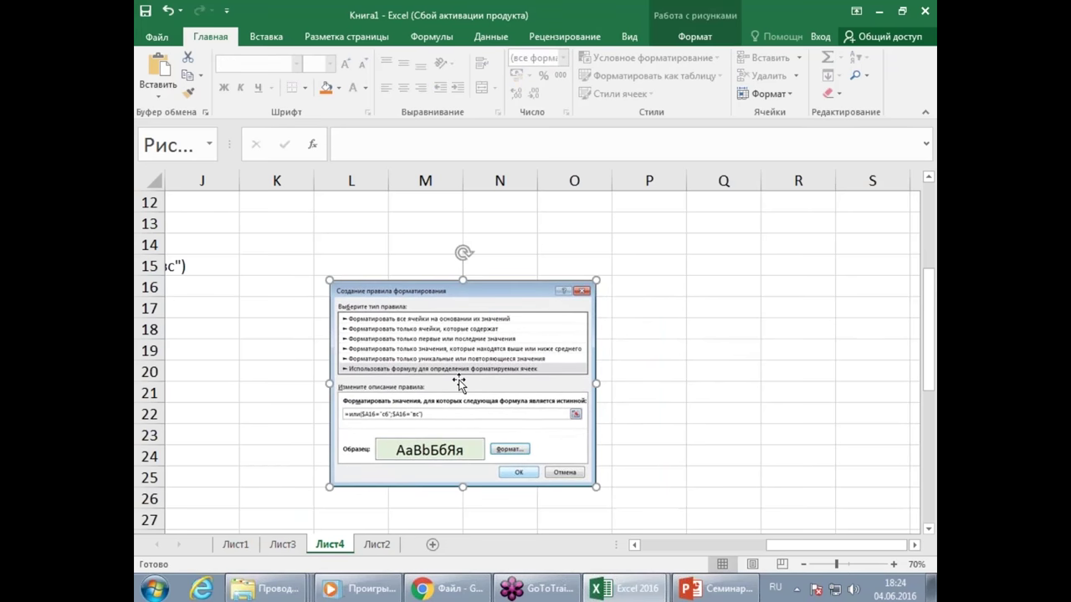
drag(806, 546, 740, 542)
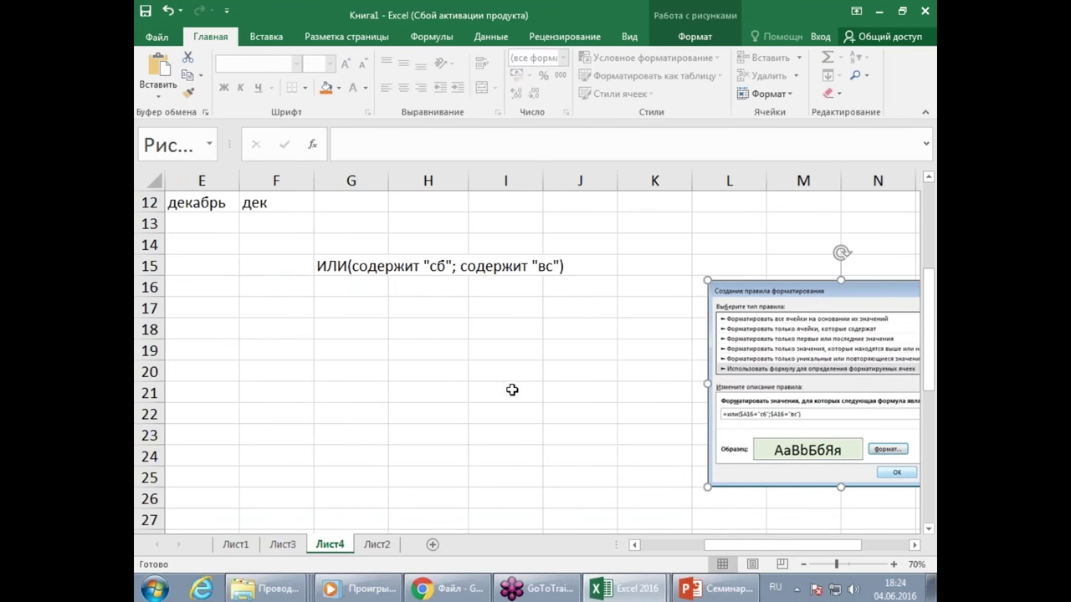
scroll(511, 389, up, 2)
click(722, 328)
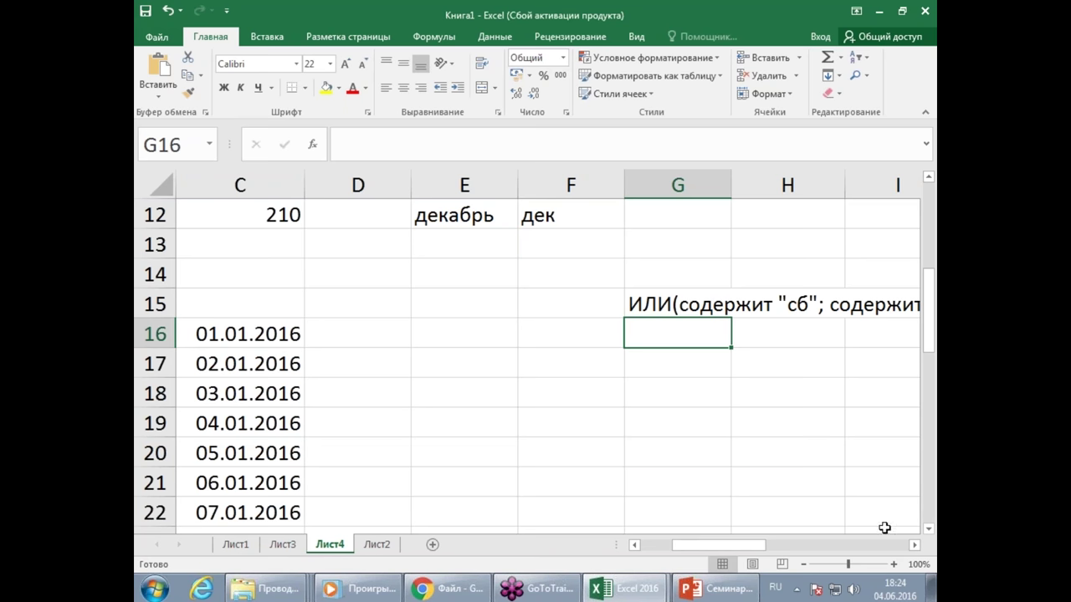
Step: Enter =ДЕНЬНЕД(C16;2) in G17, returning weekday number 5 for 01.01.2016
click(914, 546)
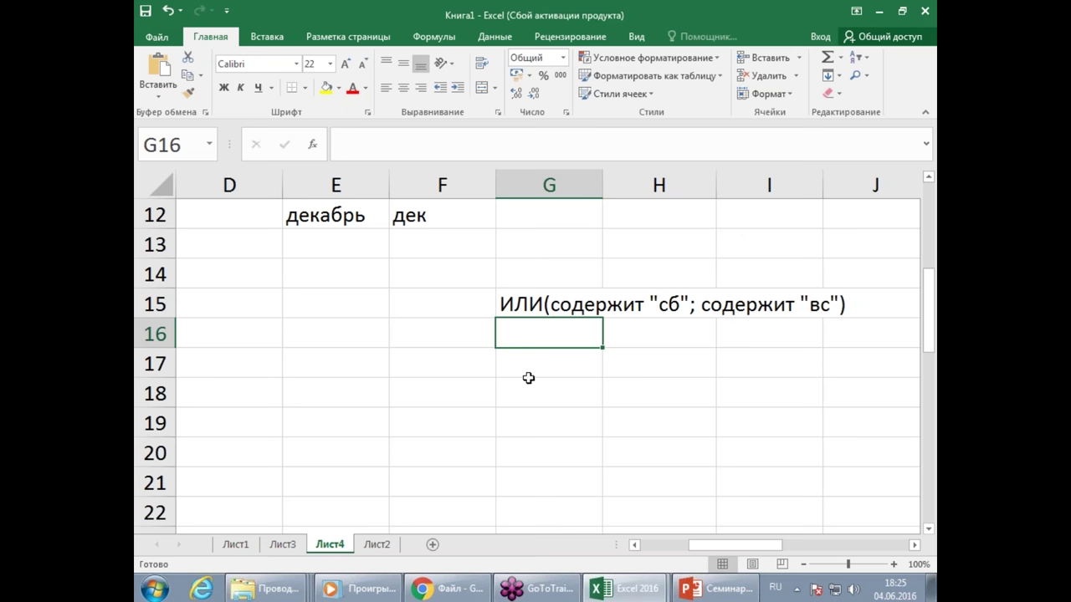
click(528, 368)
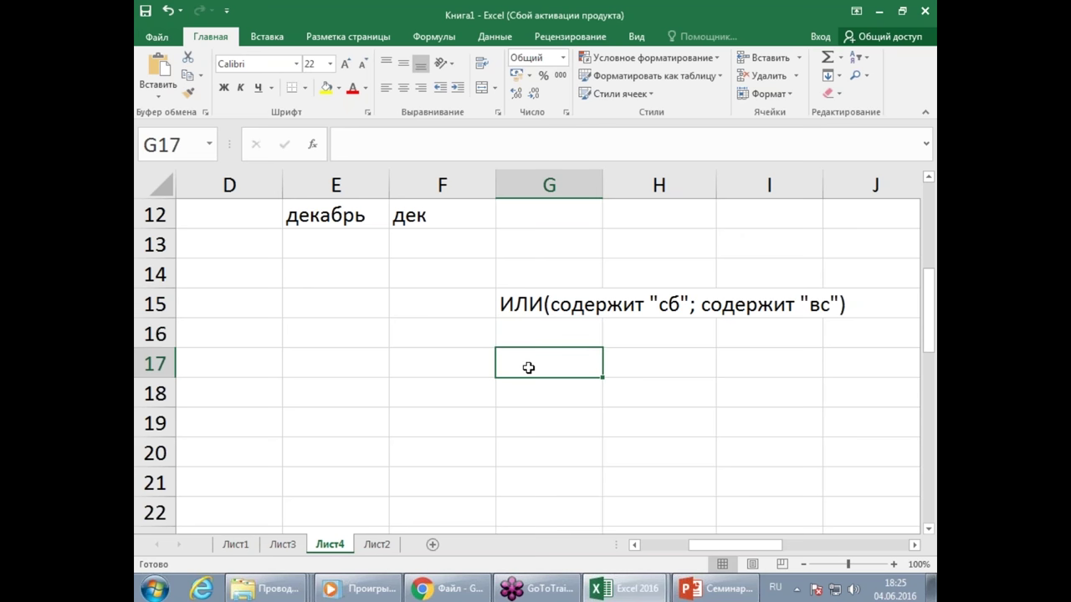
text(=)
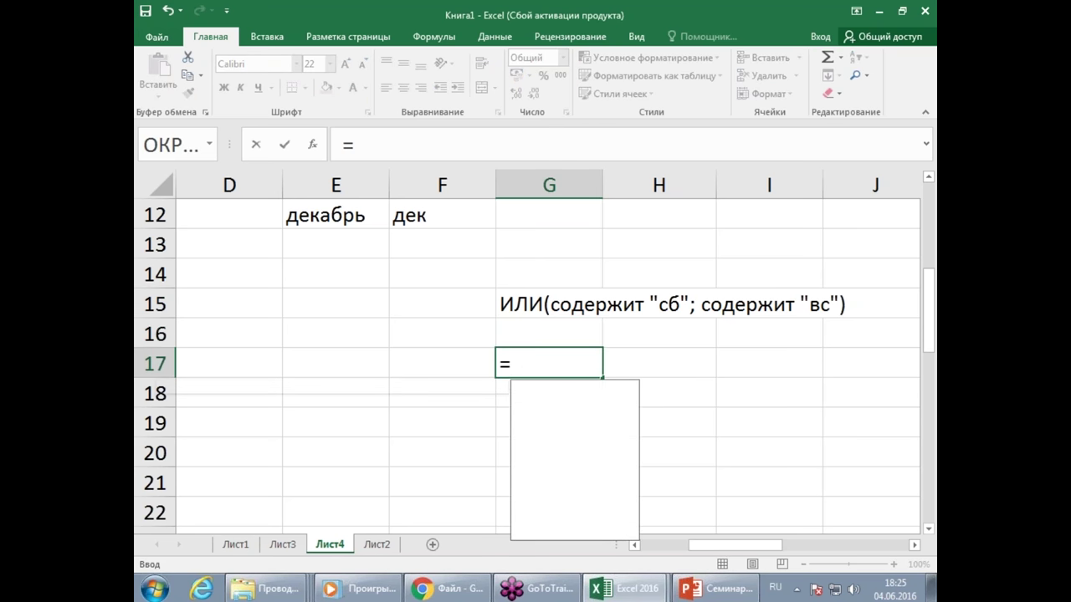
text(ден)
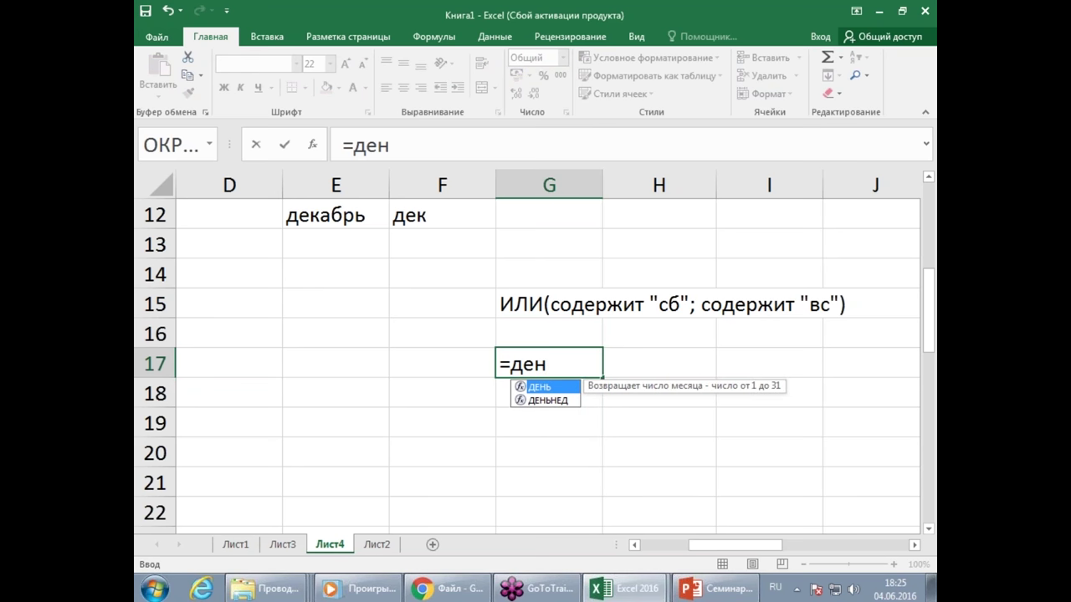
key(Down)
key(Tab)
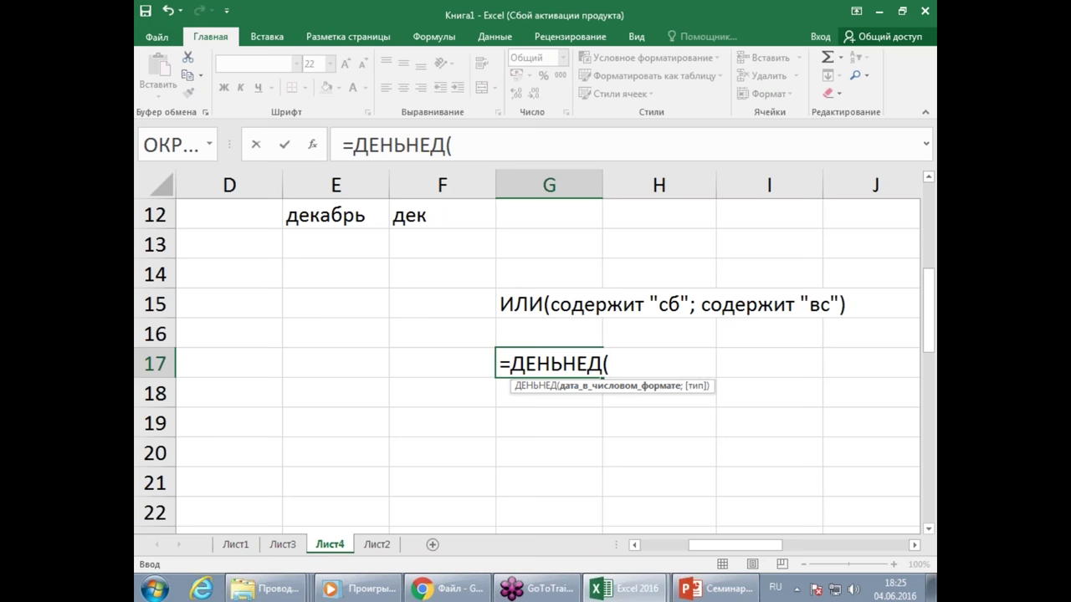
drag(725, 546, 703, 549)
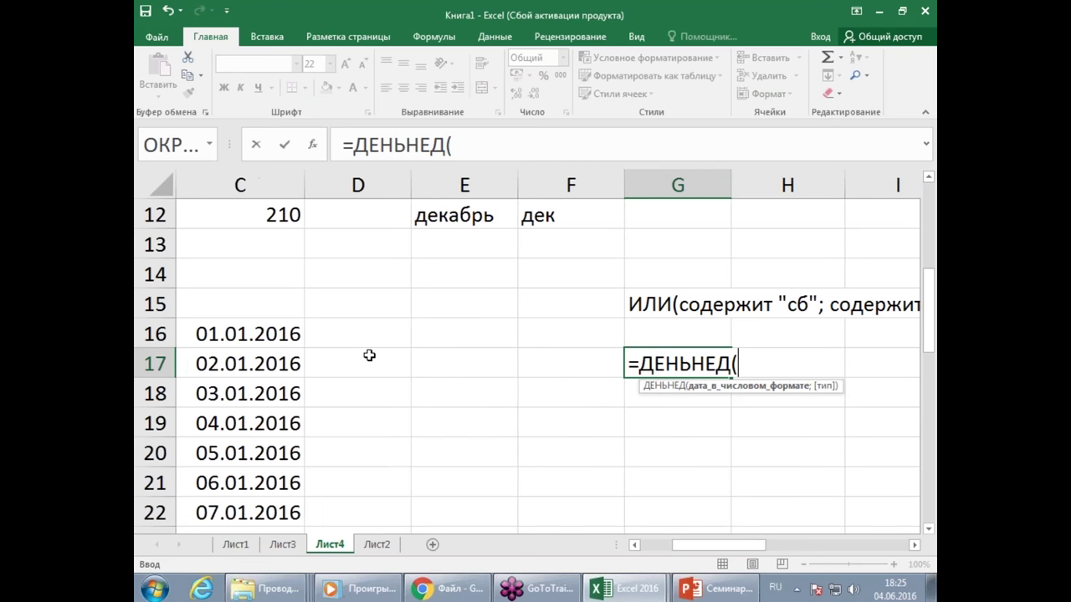
click(260, 335)
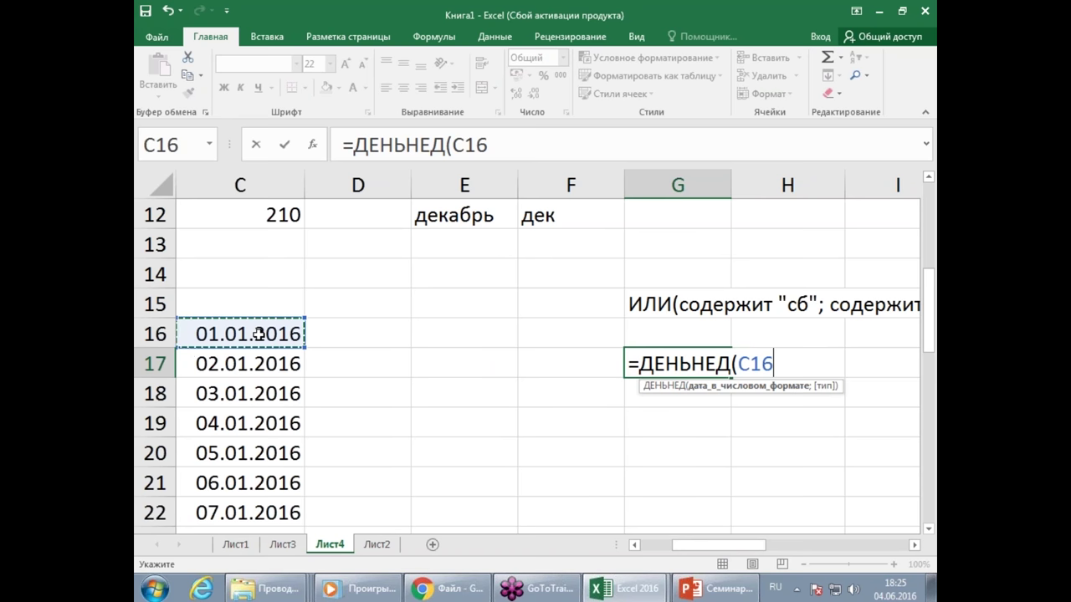
text(;)
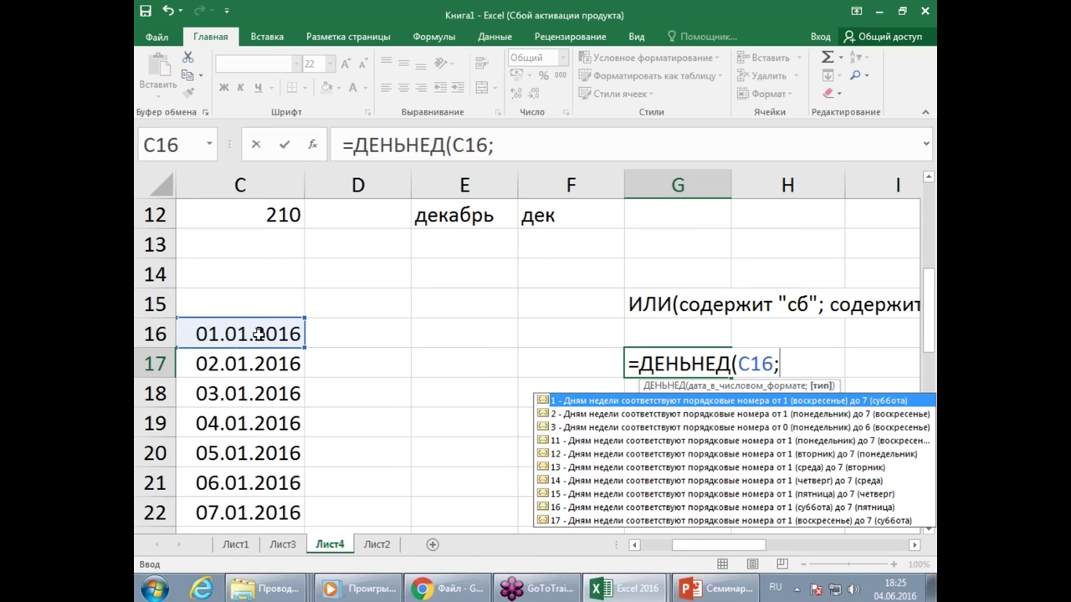
drag(928, 308, 929, 308)
text(2)
text())
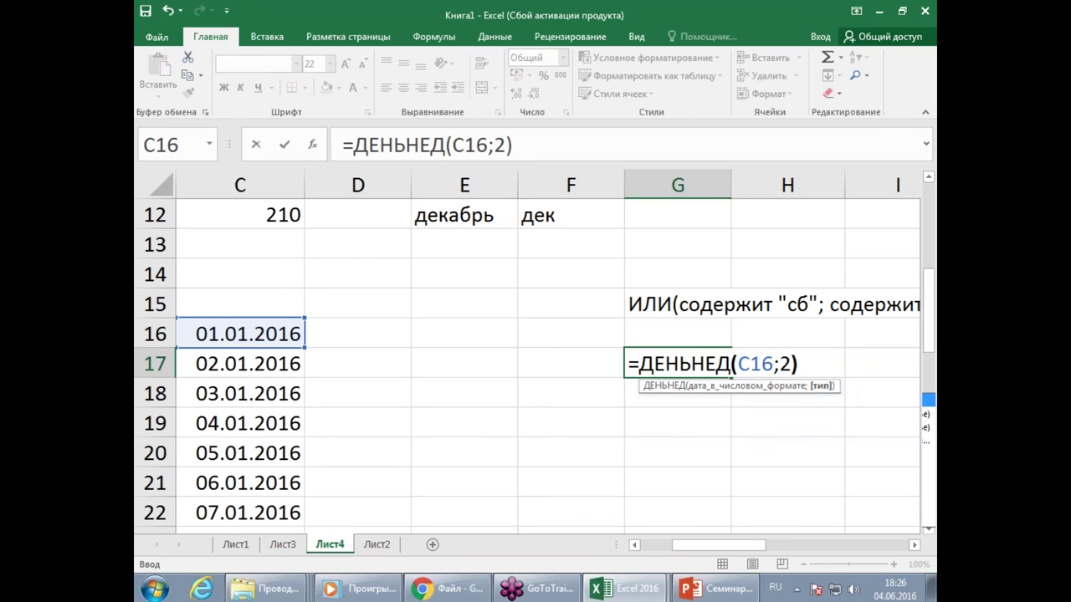
key(ctrl+Return)
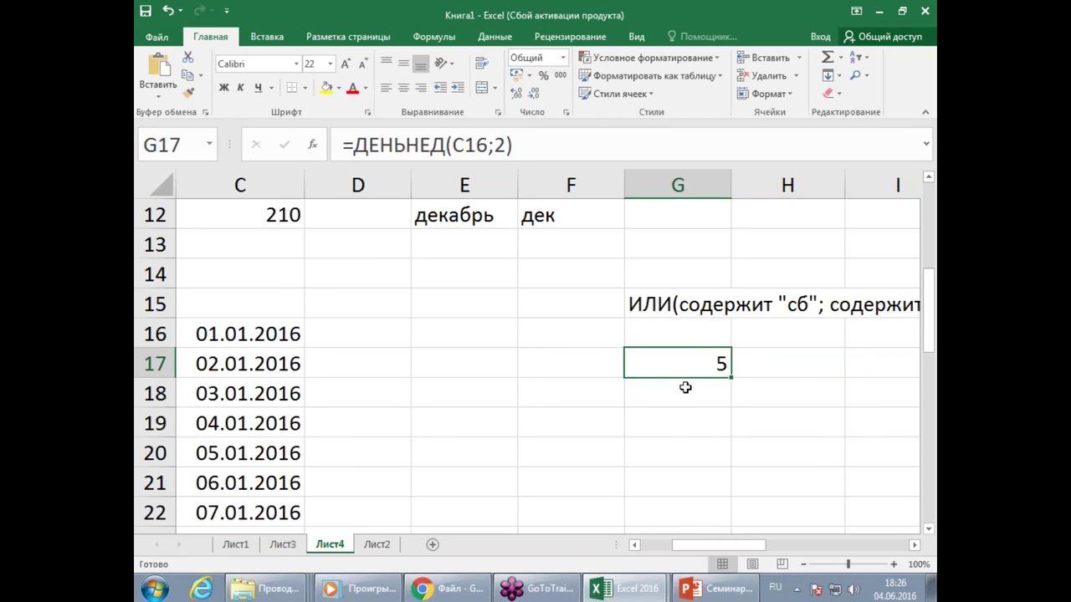
Step: Move the weekday formula up to G16 and append =6 to it
drag(656, 349, 657, 333)
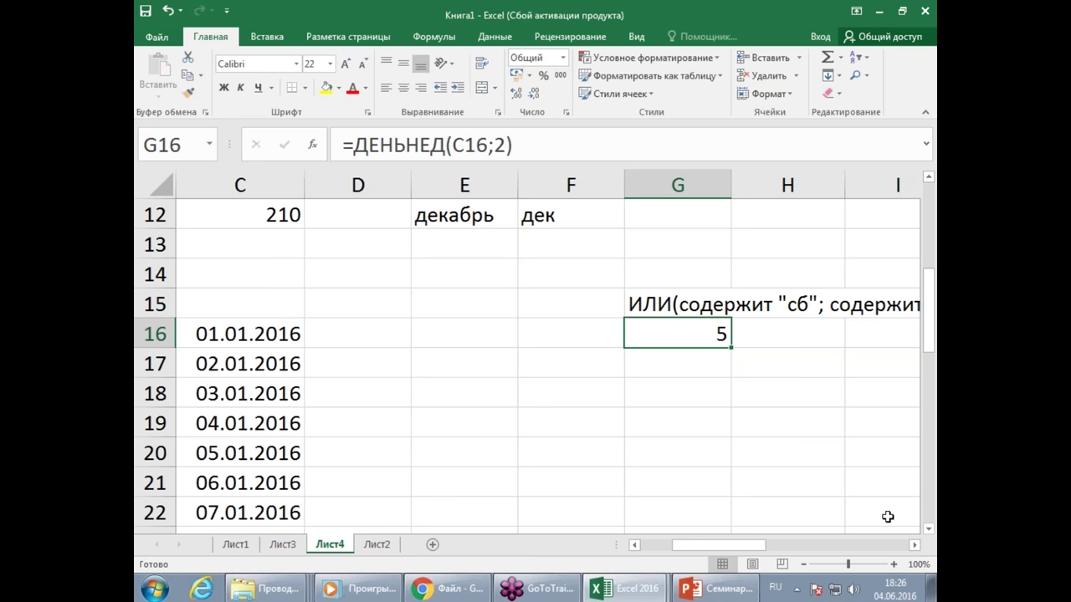
double_click(913, 546)
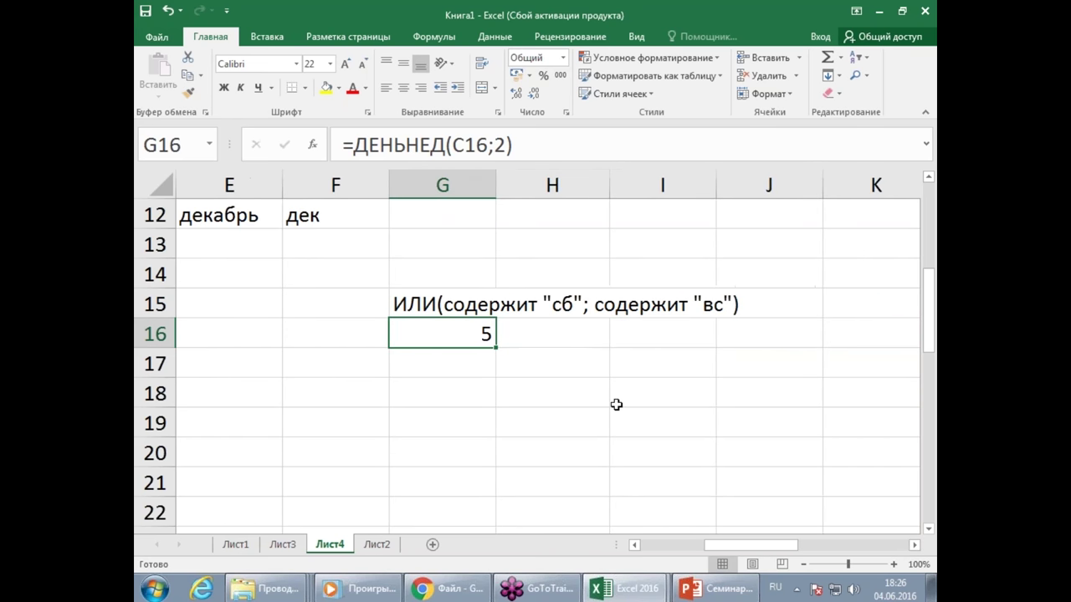
click(420, 300)
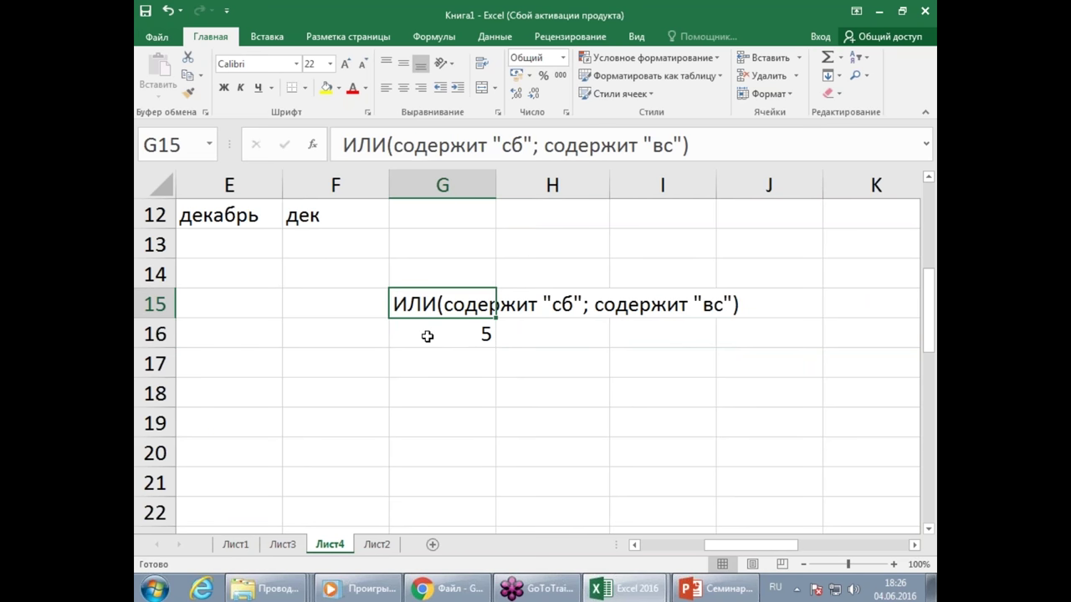
click(427, 335)
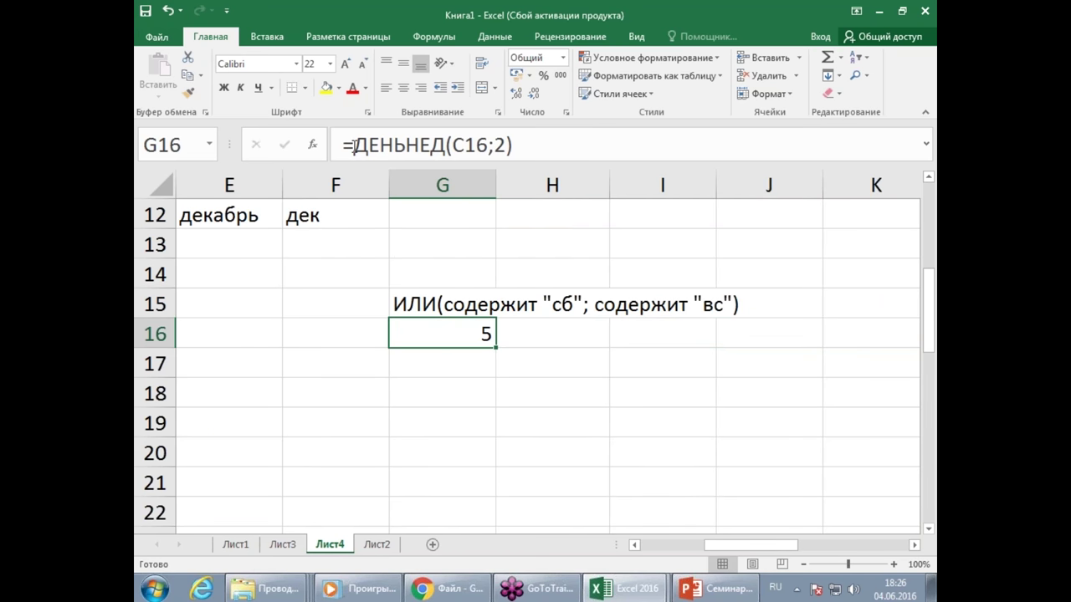
drag(354, 146, 536, 145)
click(536, 145)
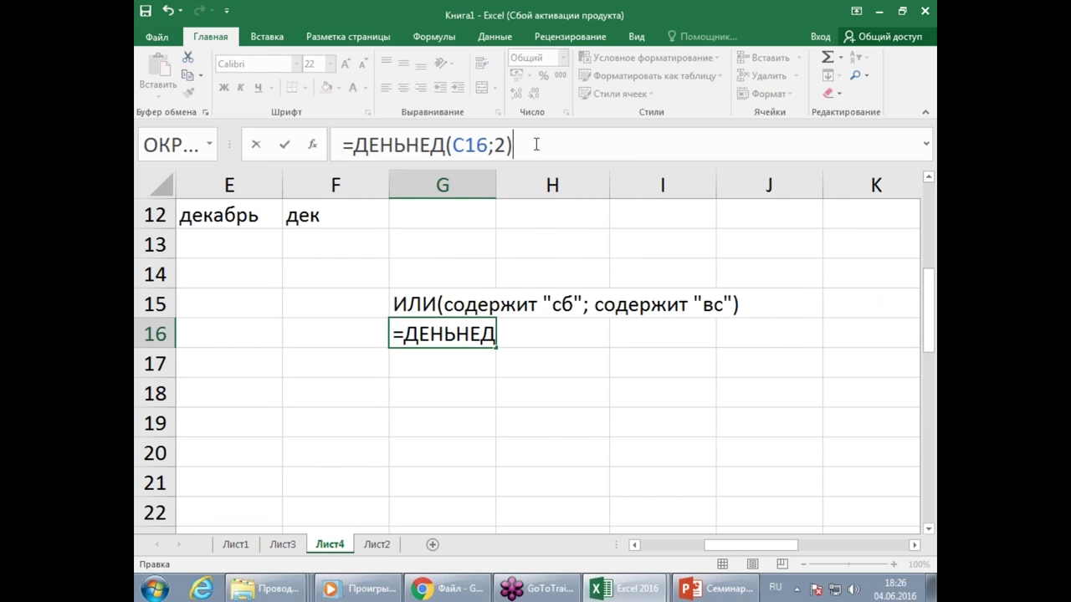
text(=)
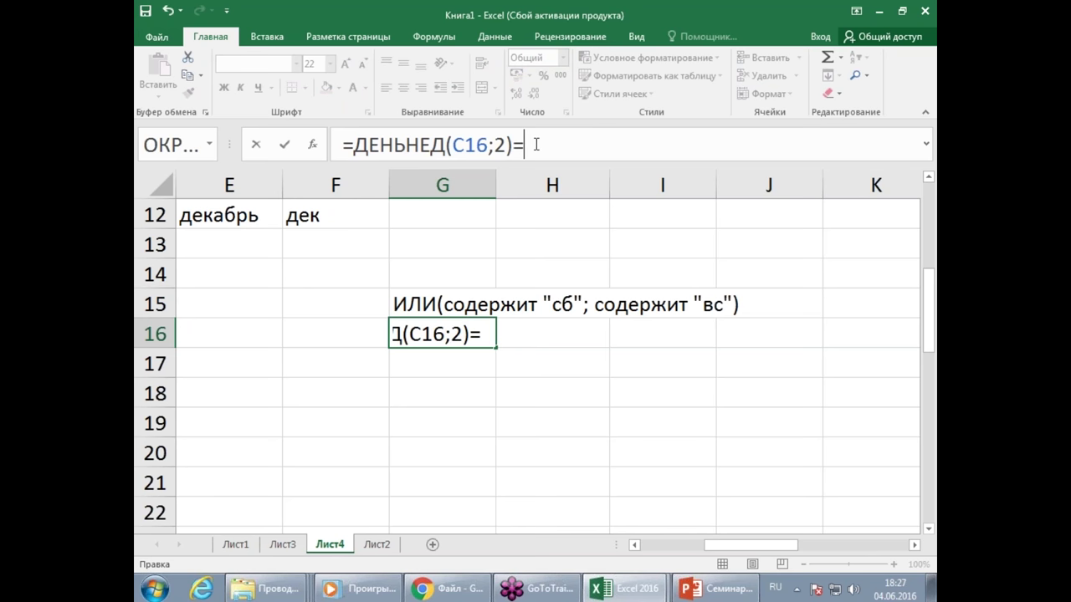
text(6)
Step: Add a second comparison ДЕНЬНЕД(C16;2)=7 after a semicolon
click(358, 144)
key(shift+End)
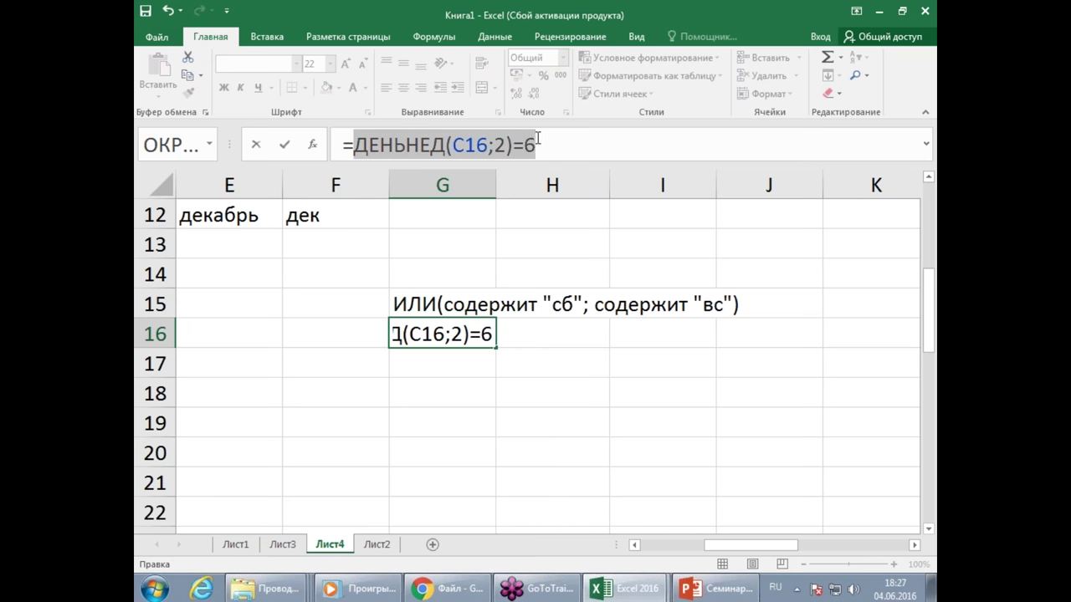
key(ctrl+c)
key(End)
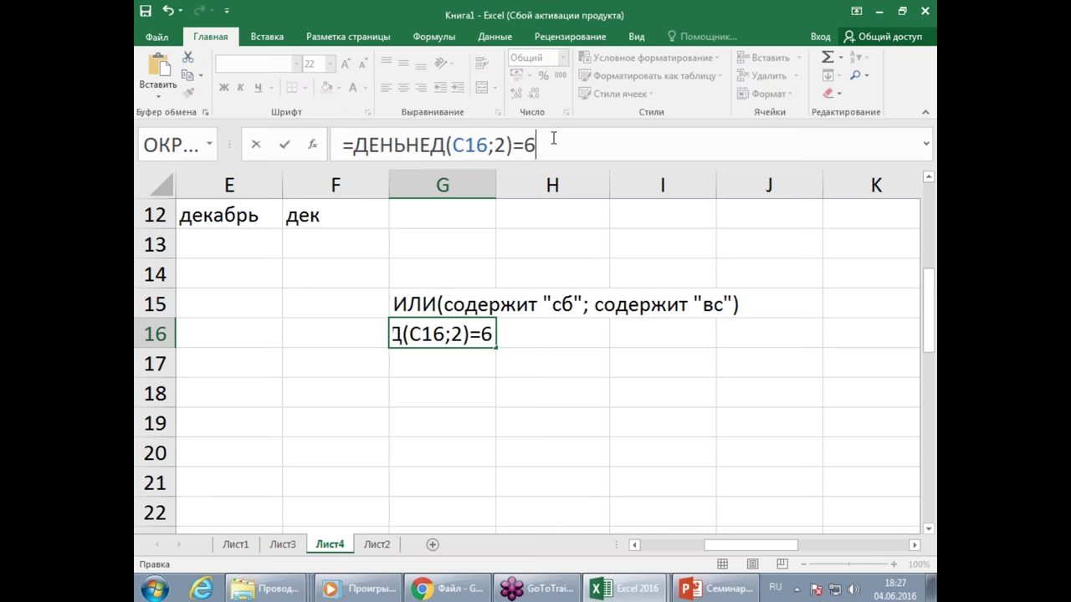
text(;)
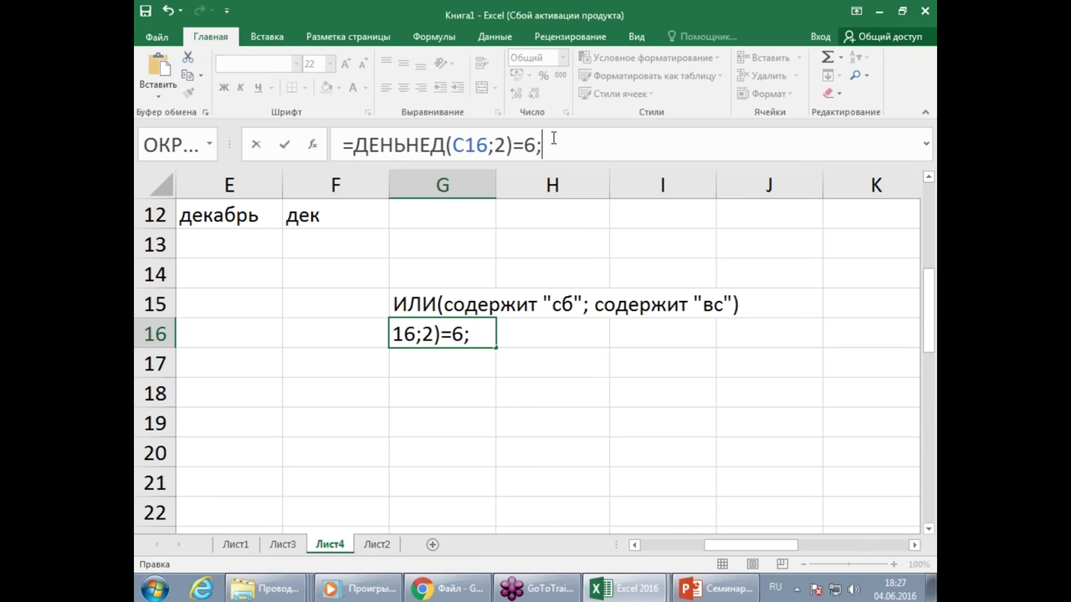
key(ctrl+v)
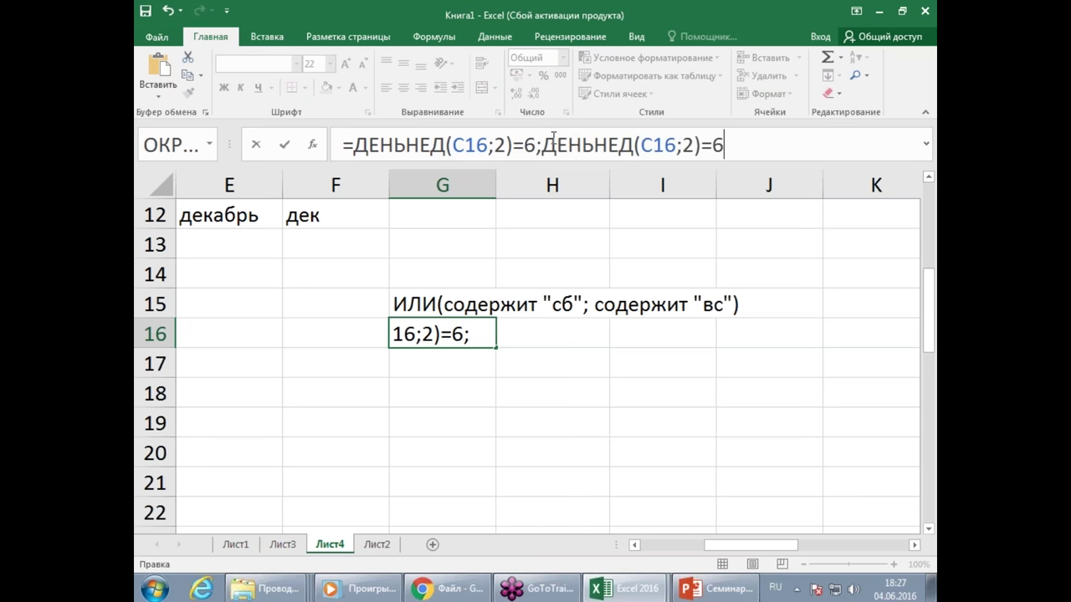
key(BackSpace)
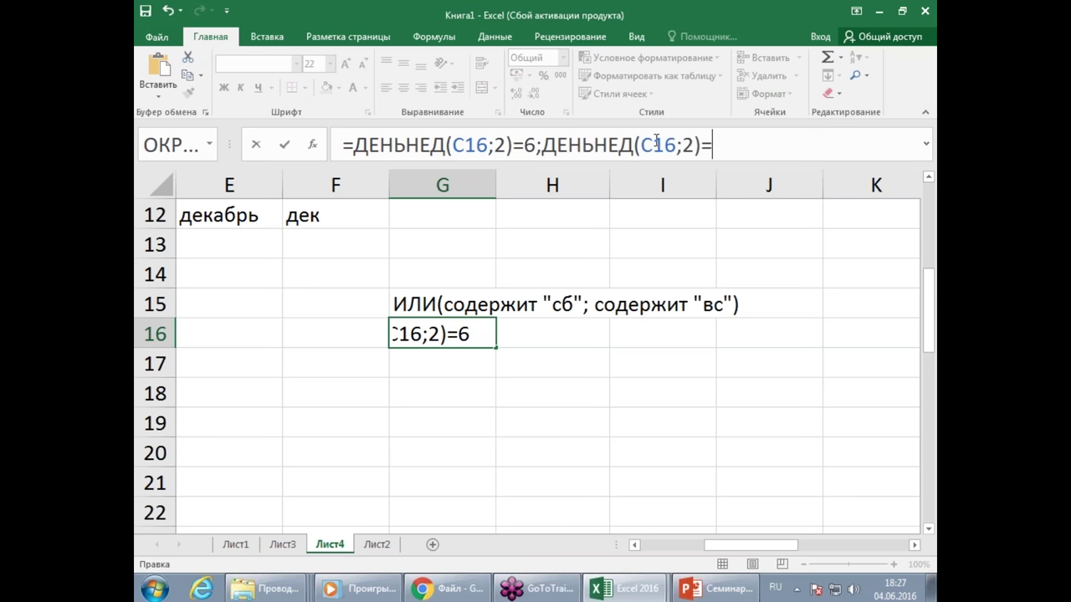
text(7)
Step: Wrap both comparisons in ИЛИ(...) and enter the formula
key(Right)
click(356, 144)
text(()
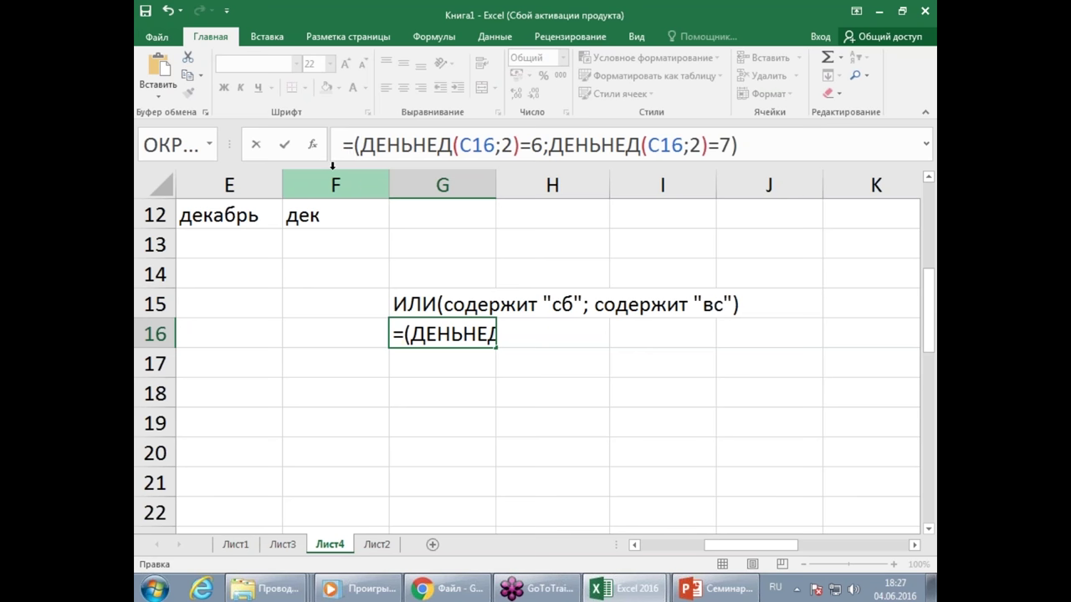
text(и)
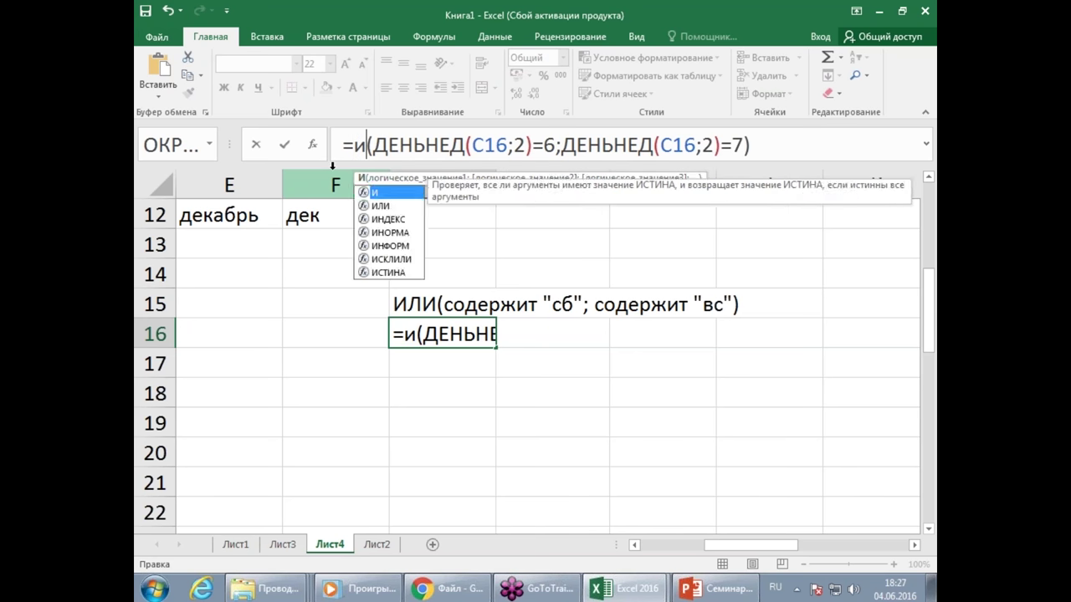
text(ли)
key(Return)
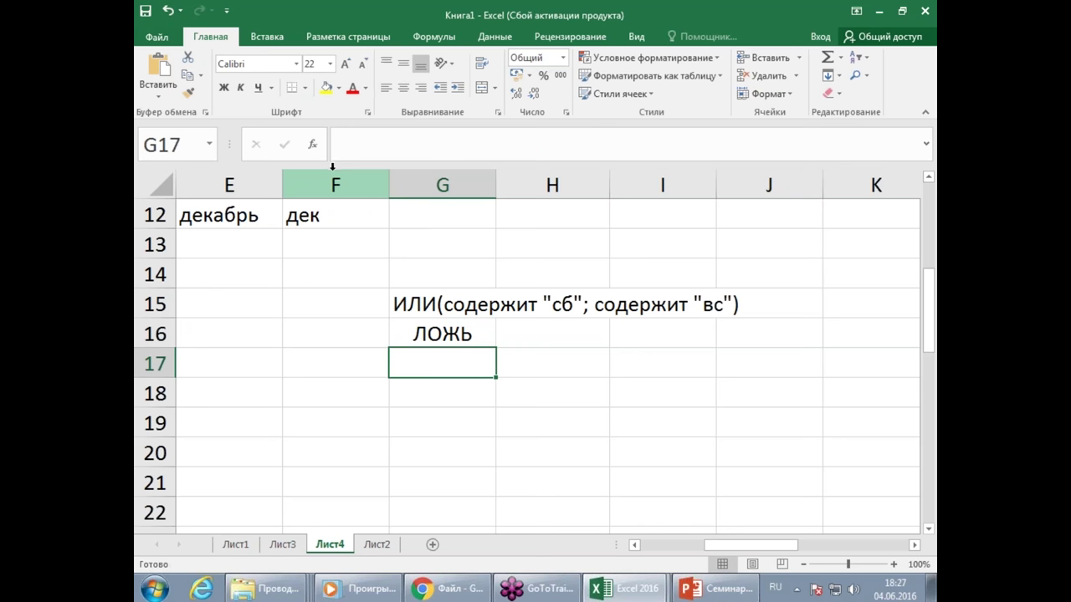
Step: Select the full ИЛИ formula text of G16 in the formula bar, keeping the formula unchanged
click(439, 333)
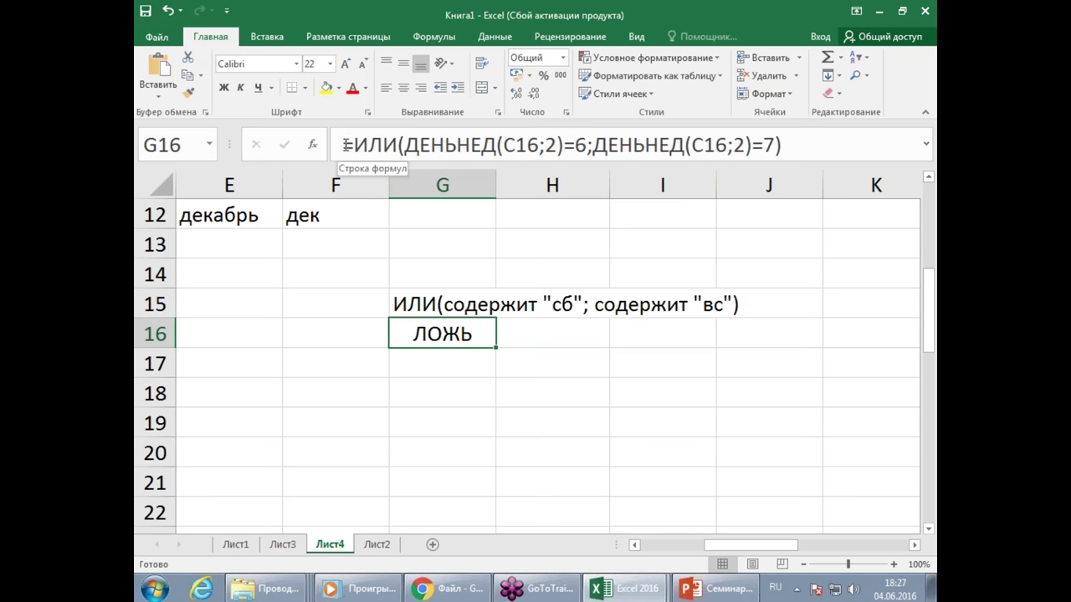
drag(345, 145, 814, 147)
key(ctrl+c)
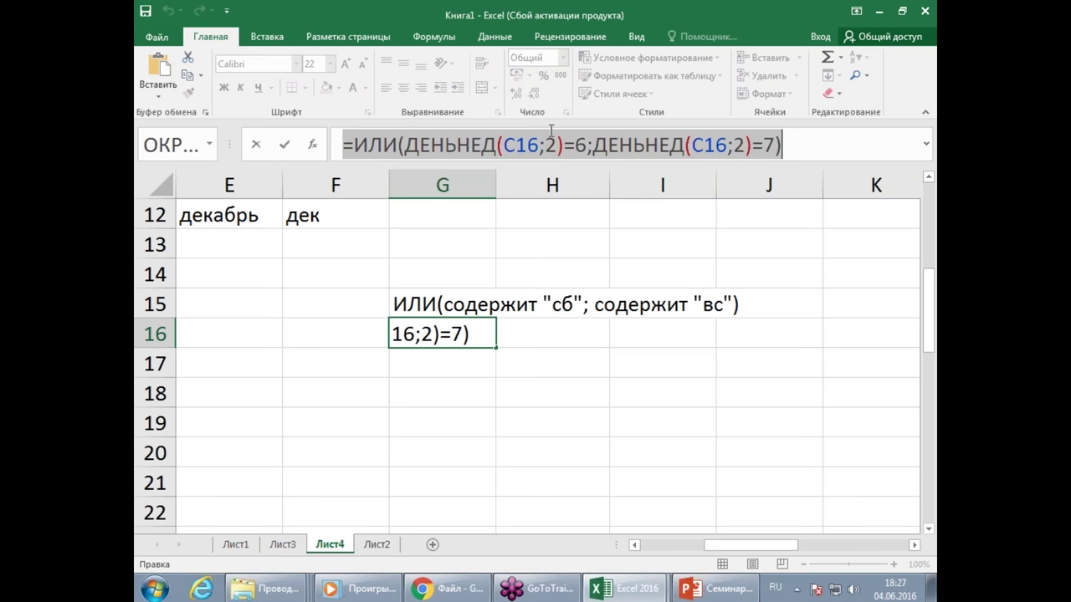
key(ctrl+Return)
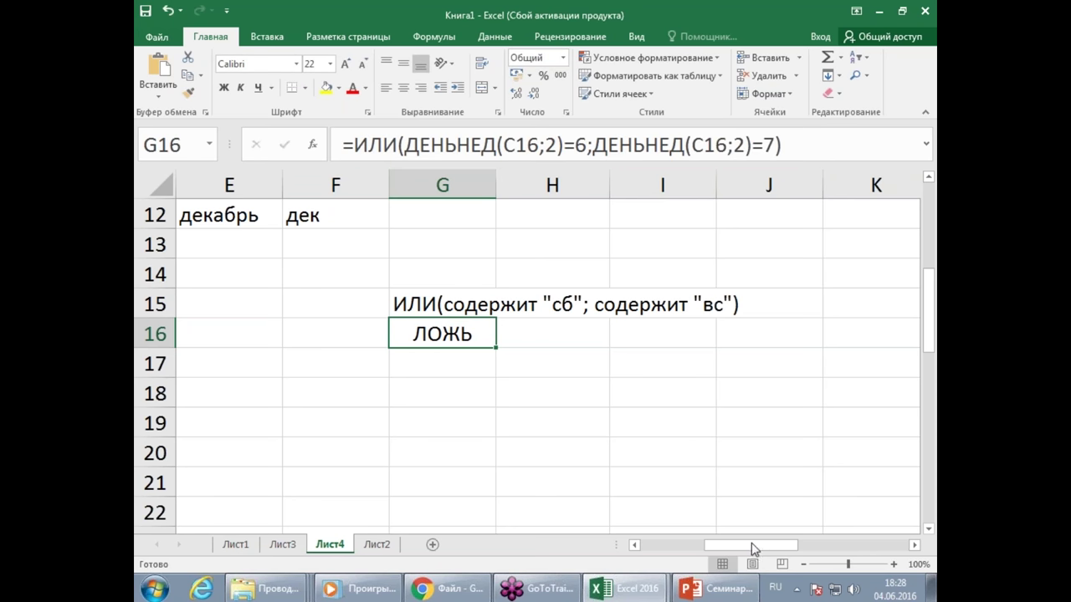
drag(752, 548, 678, 542)
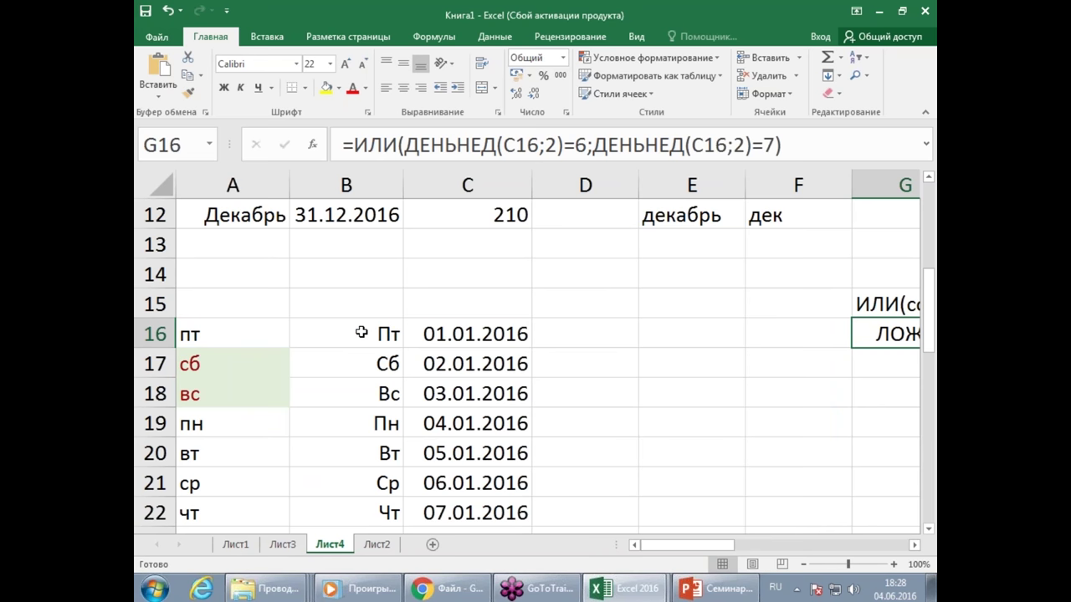
Step: Select the day names B16:B44 and scroll back up to the top
click(361, 332)
click(465, 334)
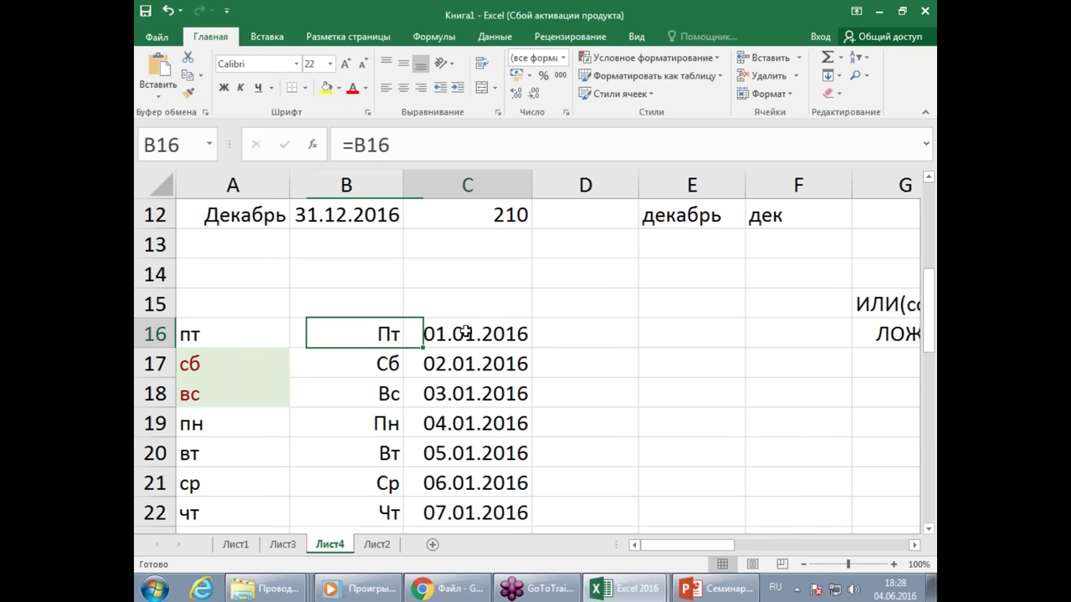
click(357, 331)
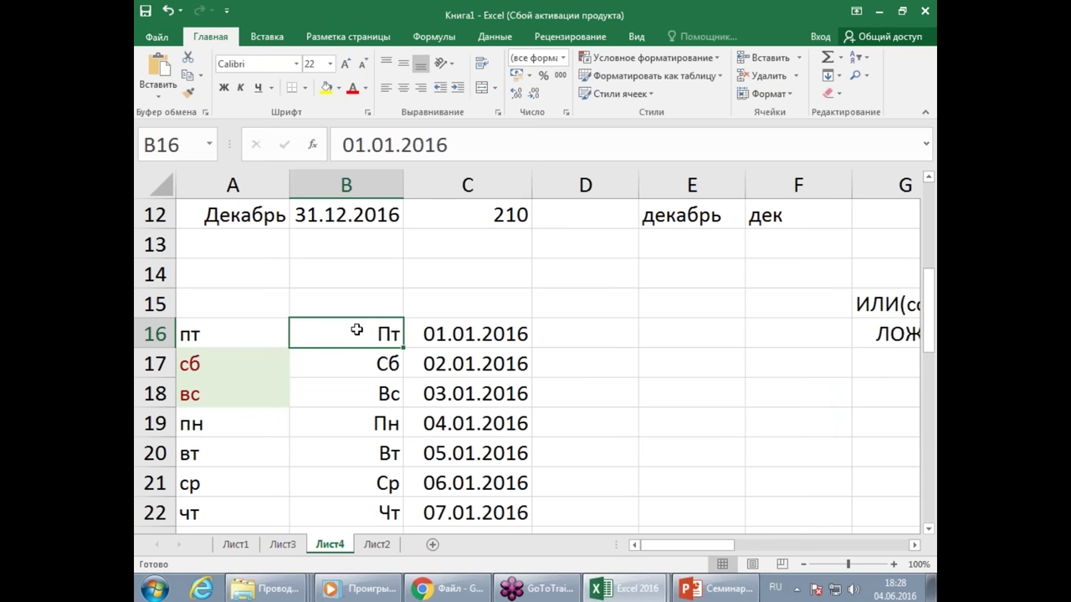
key(ctrl+shift+Down)
scroll(357, 330, up, 7)
scroll(407, 323, up, 4)
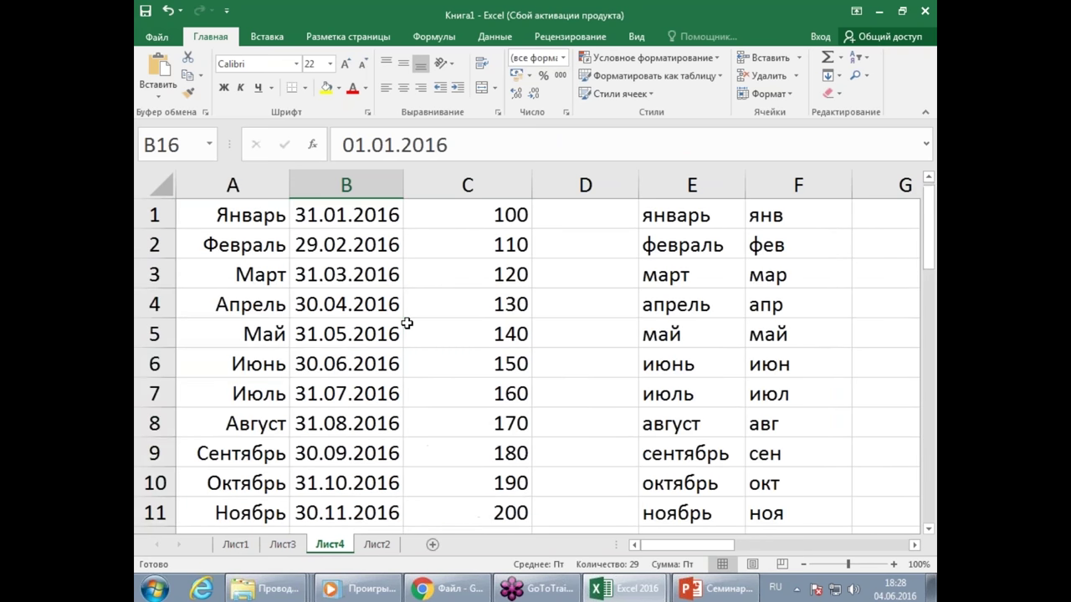
scroll(406, 323, down, 5)
scroll(407, 323, up, 1)
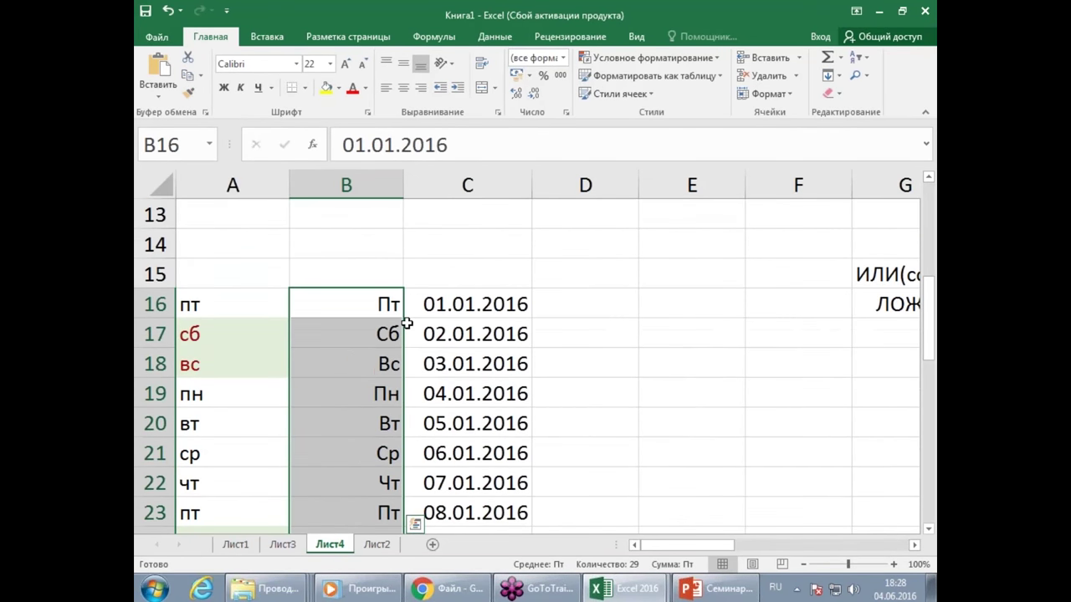
Step: Add a formula rule =ИЛИ(ДЕНЬНЕД(C16;2)=6;ДЕНЬНЕД(C16;2)=7) with yellow fill to the day names
click(640, 57)
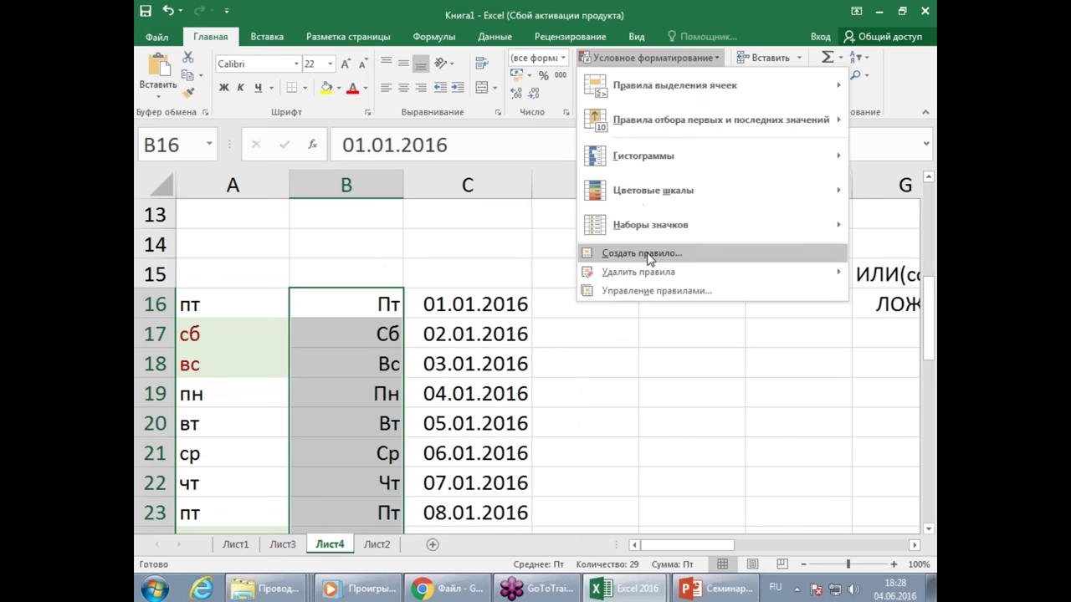
click(637, 253)
click(548, 227)
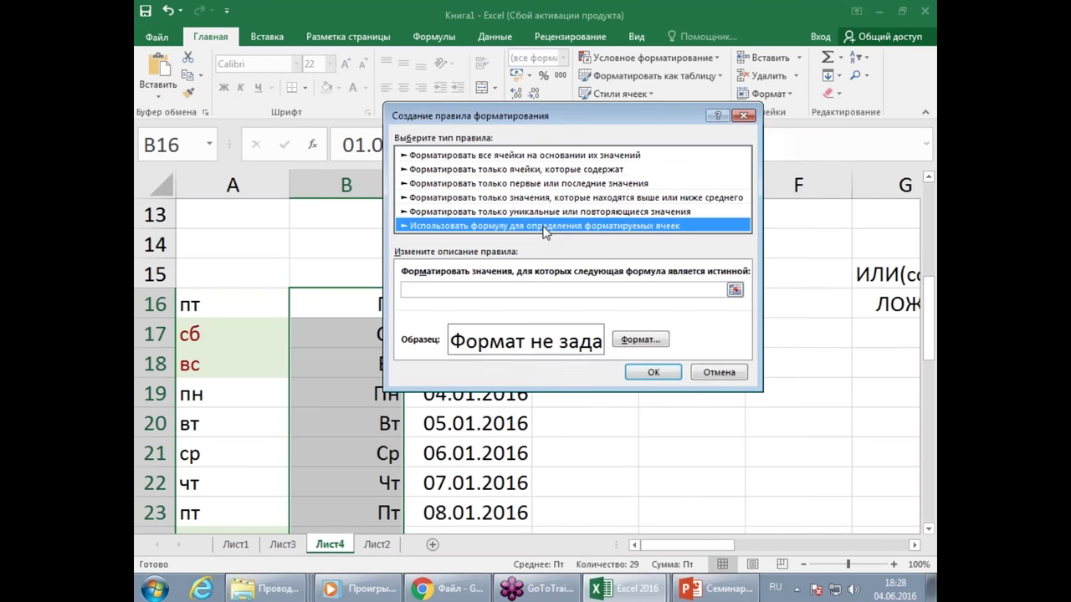
click(490, 293)
key(ctrl+v)
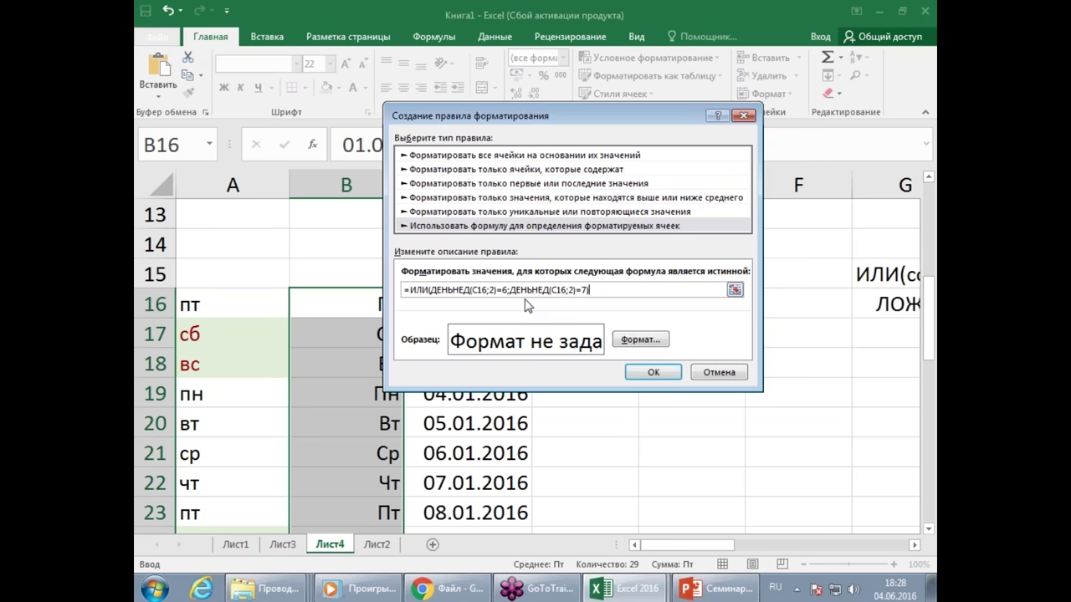
click(640, 340)
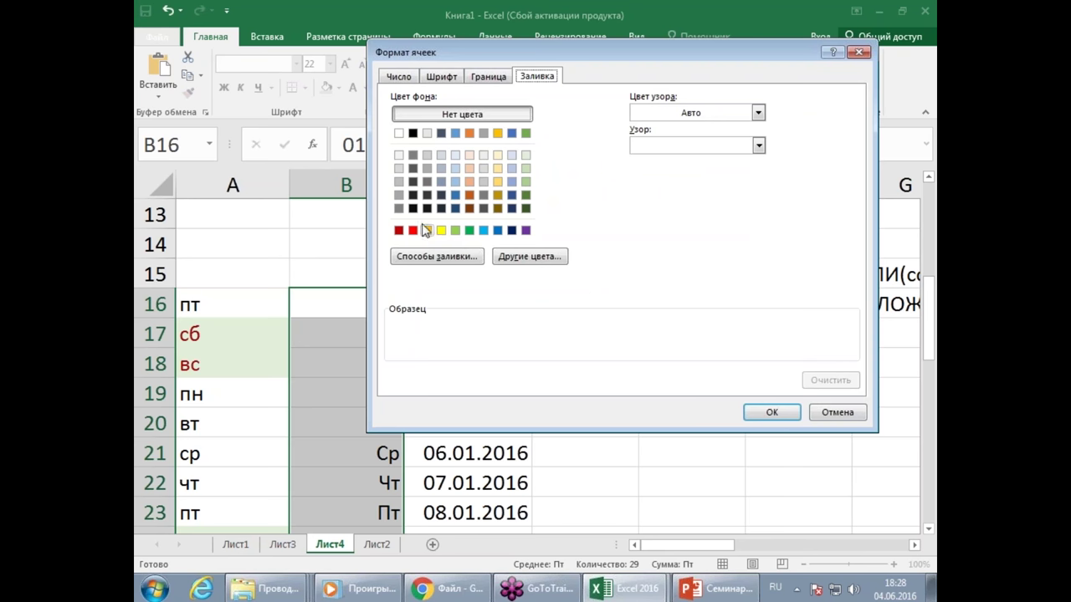
click(442, 232)
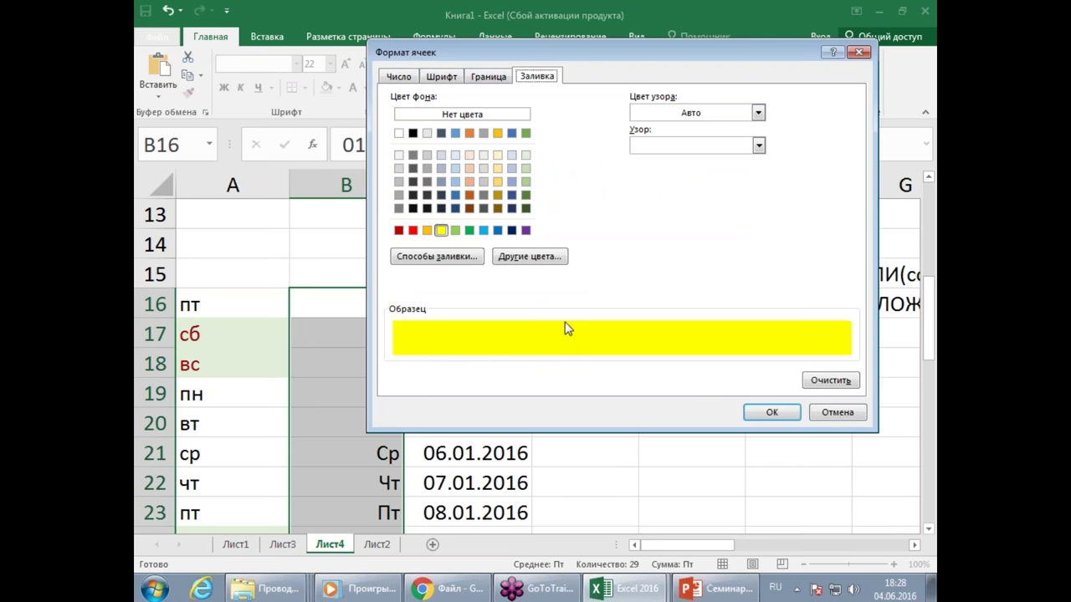
click(772, 413)
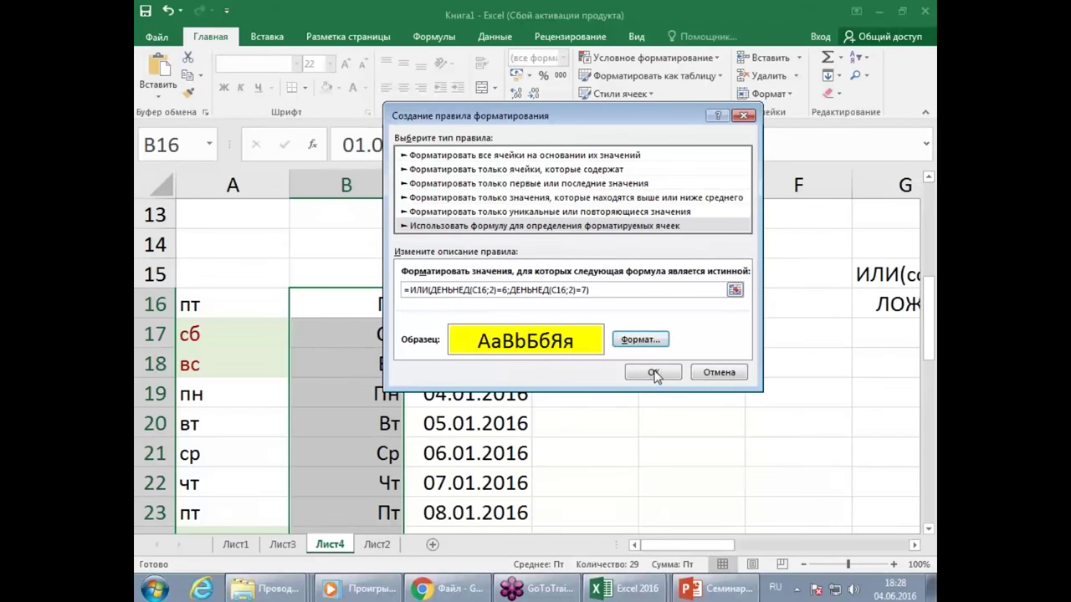
click(654, 373)
Step: Zoom out to 70% and give G16's formula a leading space so it shows as text
scroll(456, 339, down, 1)
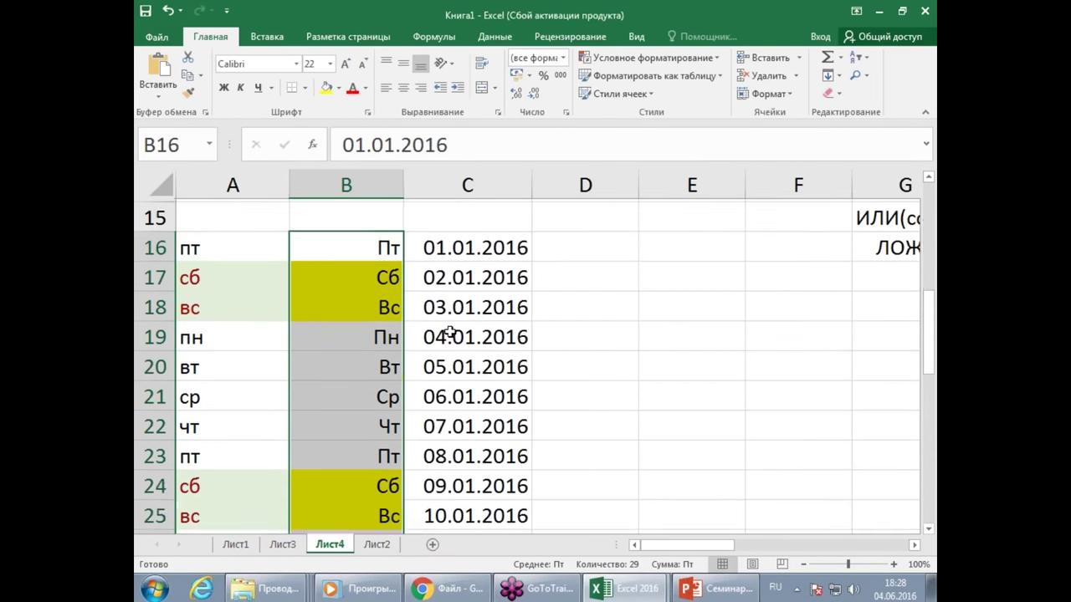
scroll(452, 326, down, 4)
scroll(452, 325, down, 1)
scroll(449, 322, up, 5)
scroll(448, 321, up, 1)
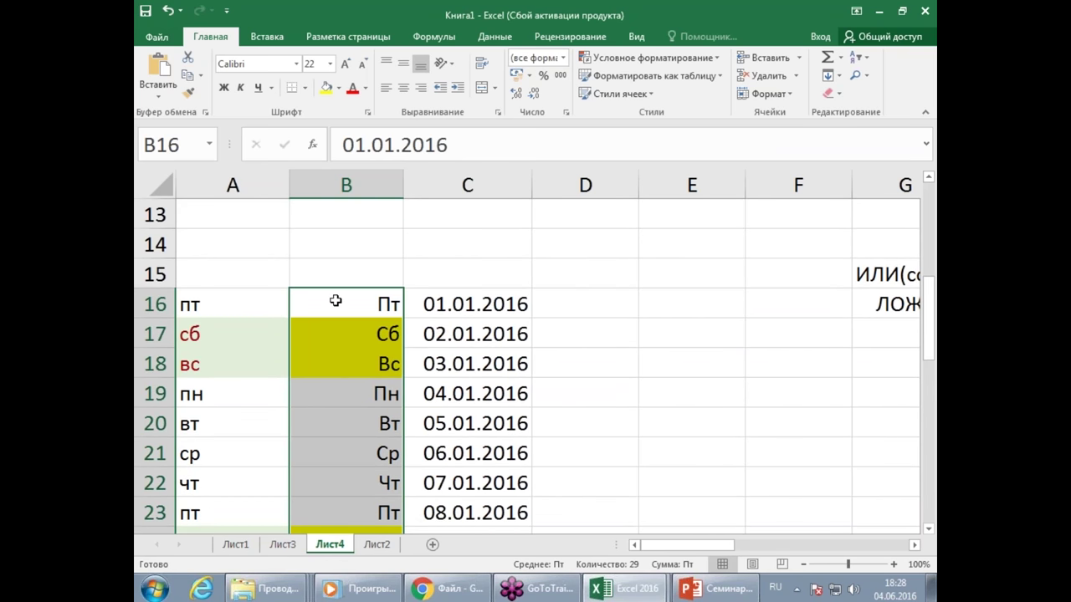
scroll(656, 349, down, 1)
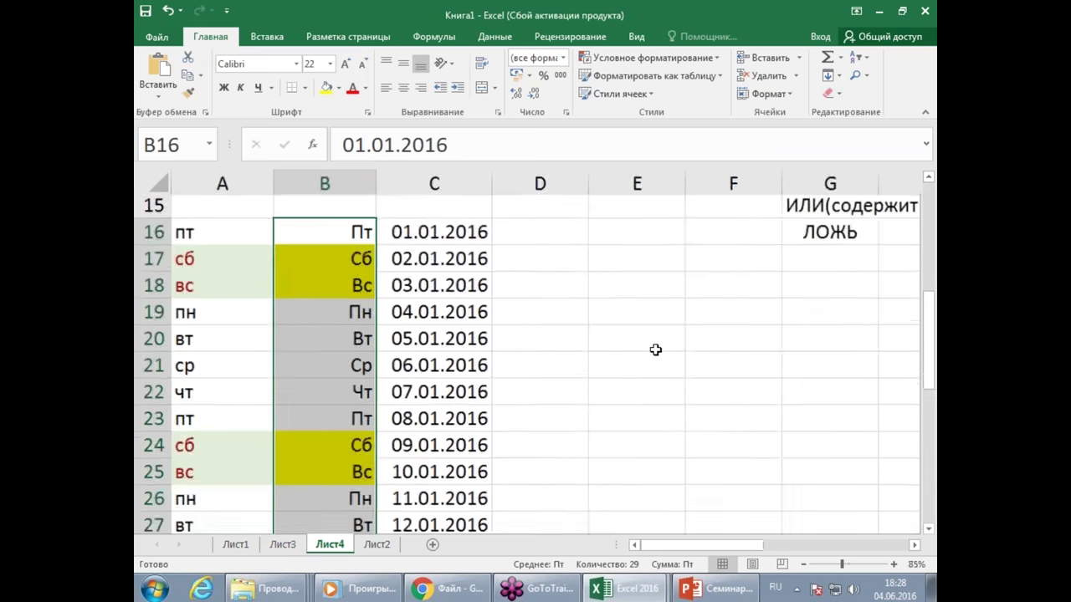
scroll(655, 349, down, 1)
scroll(655, 350, up, 1)
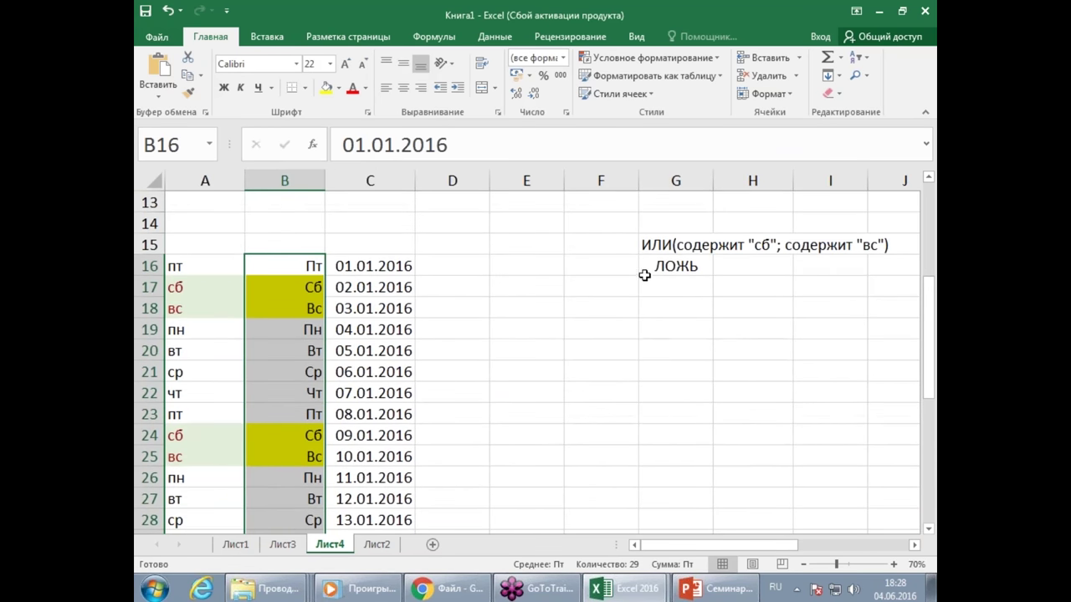
click(645, 270)
click(346, 145)
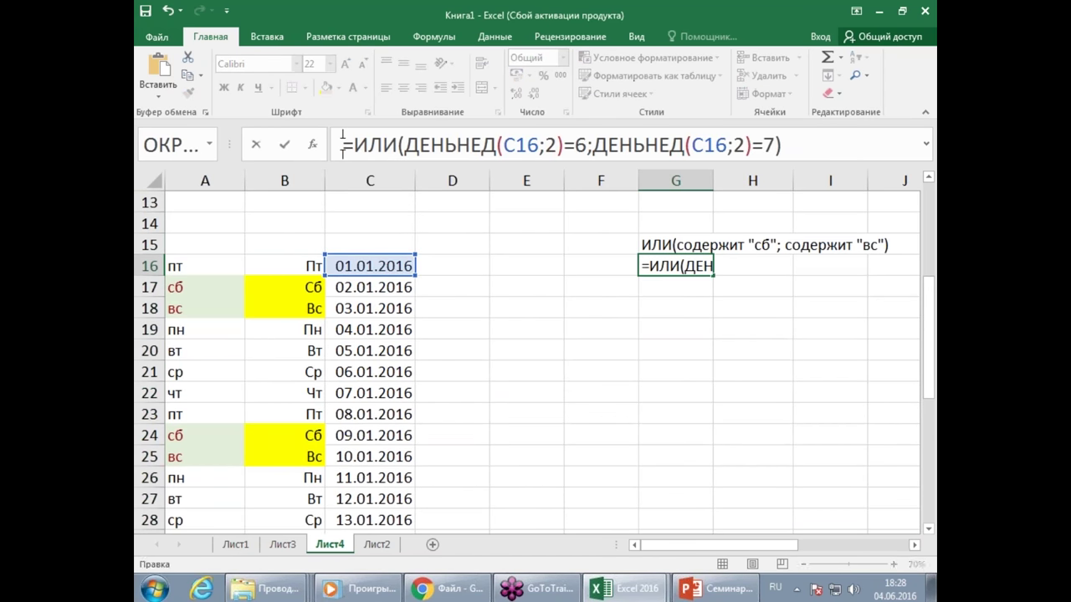
key(Return)
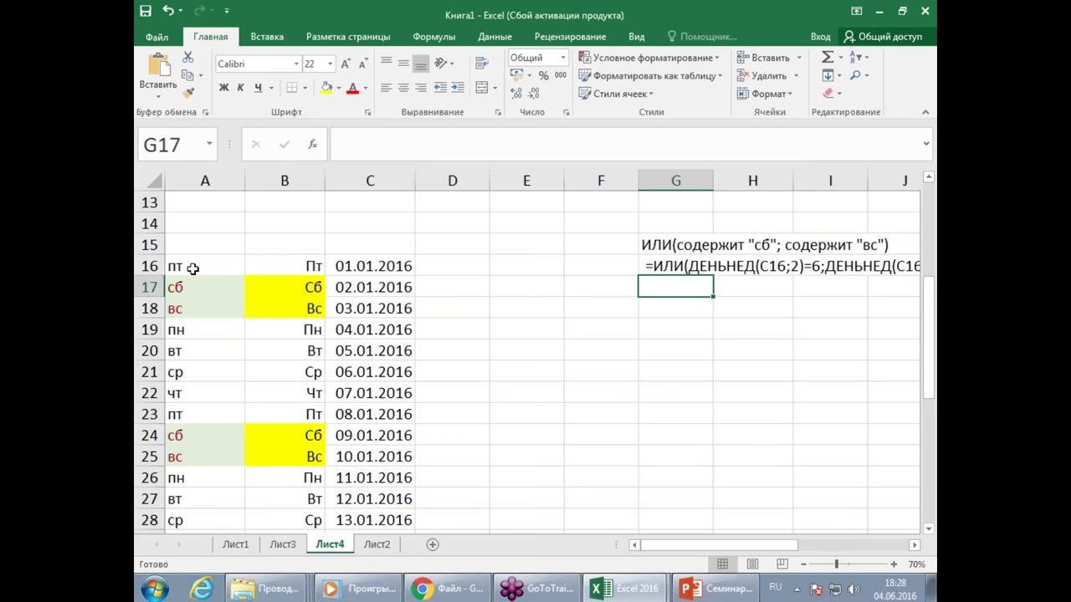
Step: Check the weekend highlighting in A16, B16 and B21
click(192, 269)
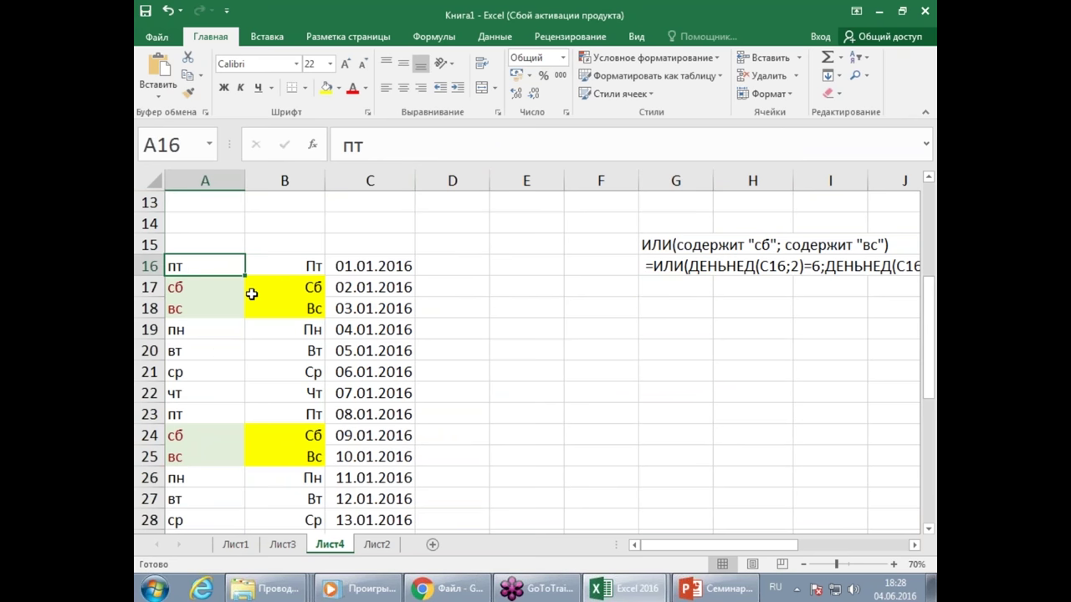
click(293, 270)
scroll(313, 287, down, 1)
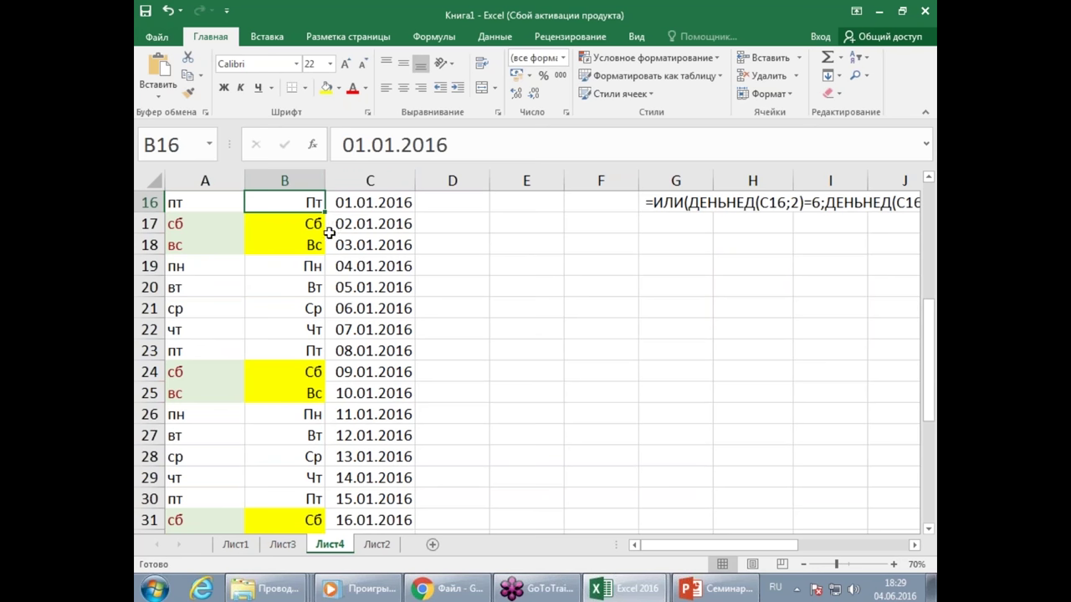
click(308, 303)
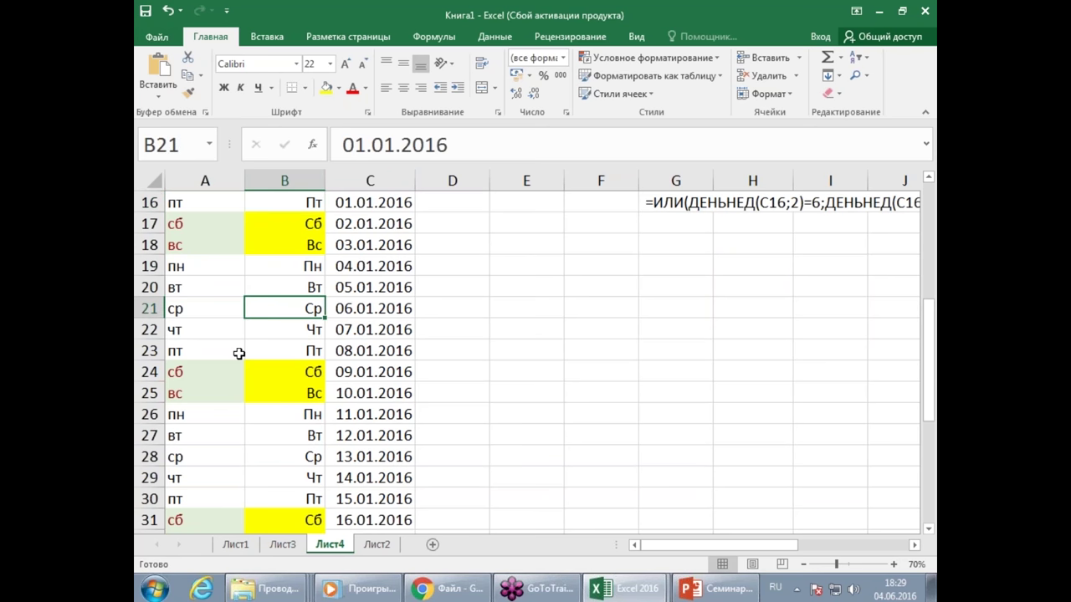
Step: Leave the Save screen without saving and clear the day-name selection
click(147, 12)
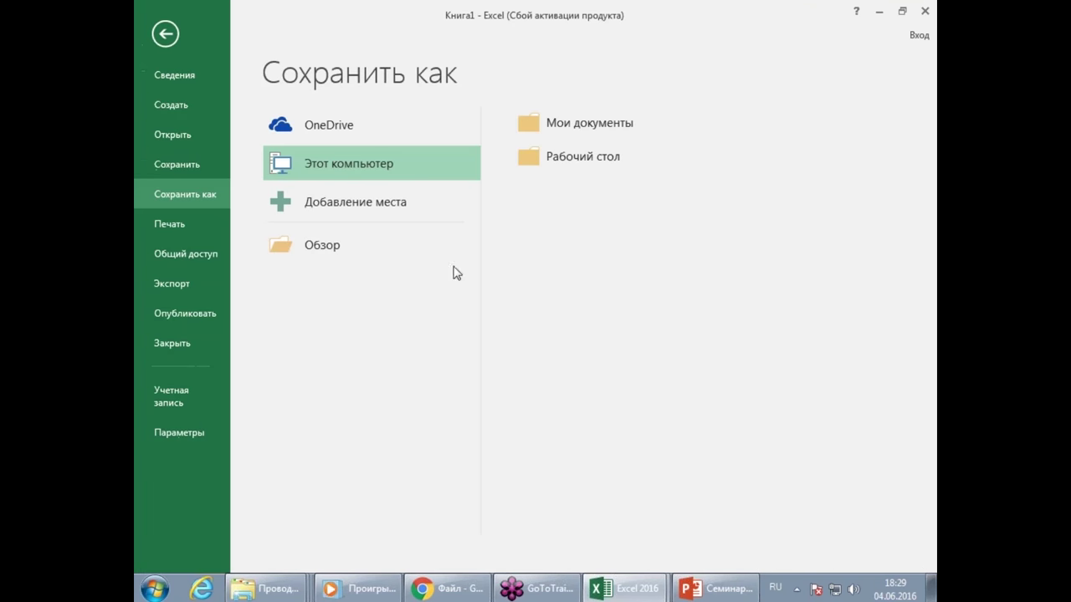
click(166, 35)
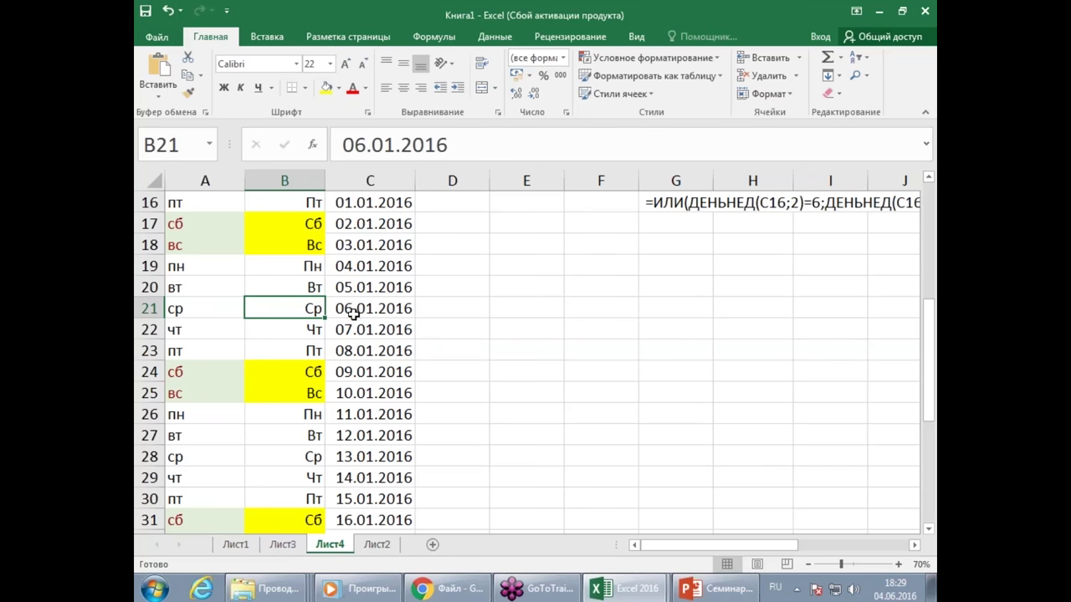
click(436, 347)
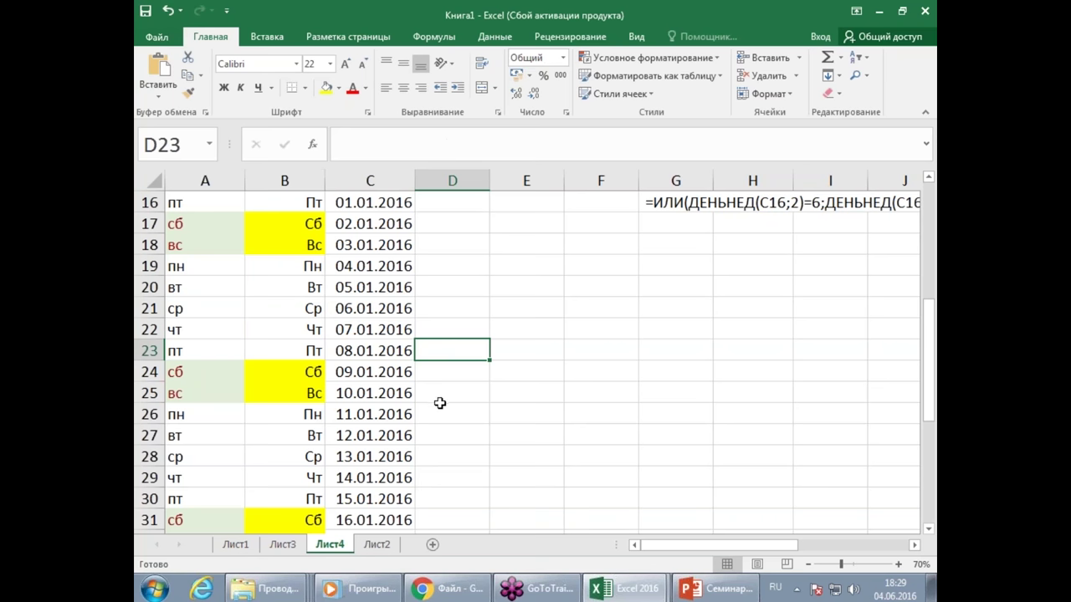
Step: Widen columns B and H so their dates show, then select E1:F12
scroll(540, 368, up, 5)
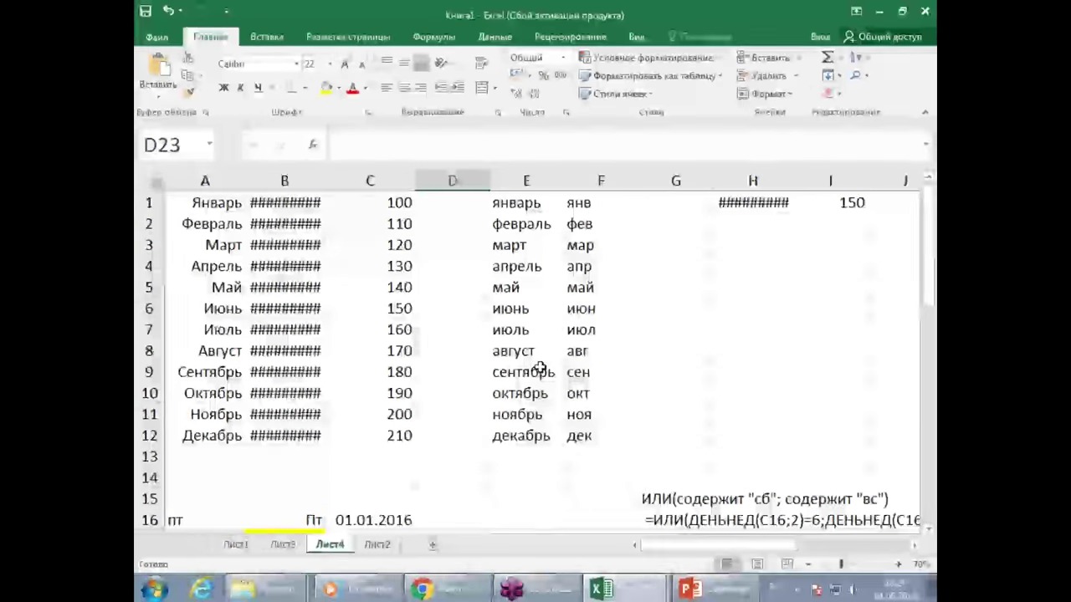
drag(324, 181, 345, 189)
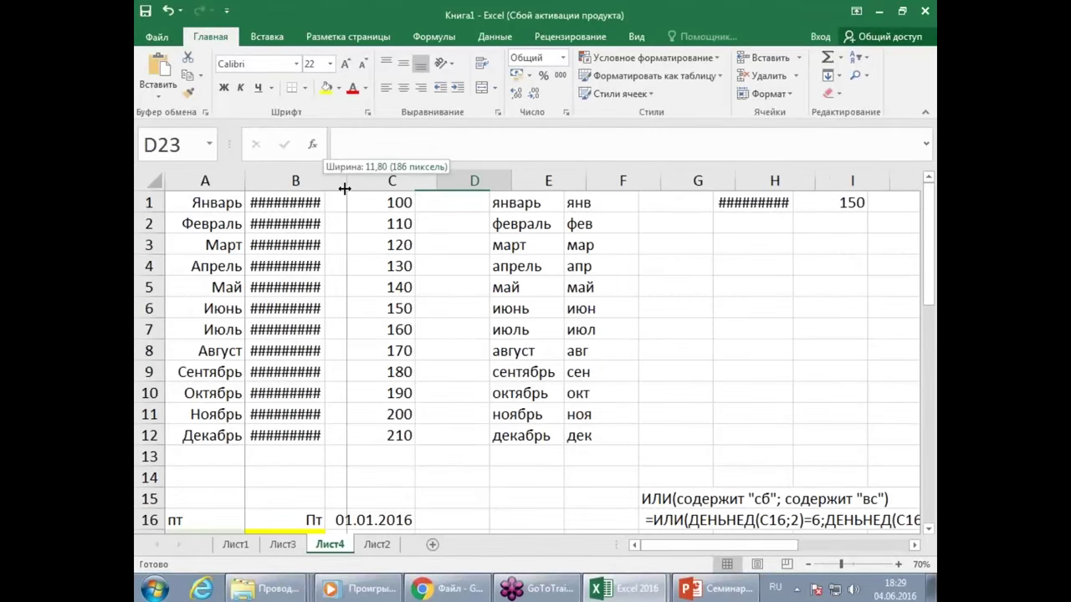
drag(815, 181, 825, 189)
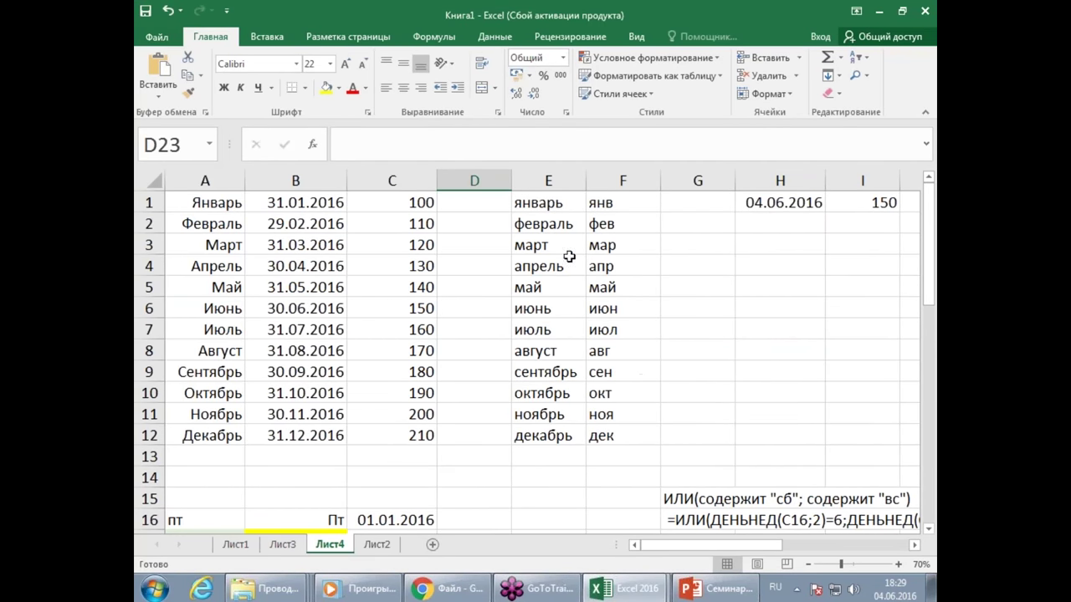
drag(540, 202, 619, 436)
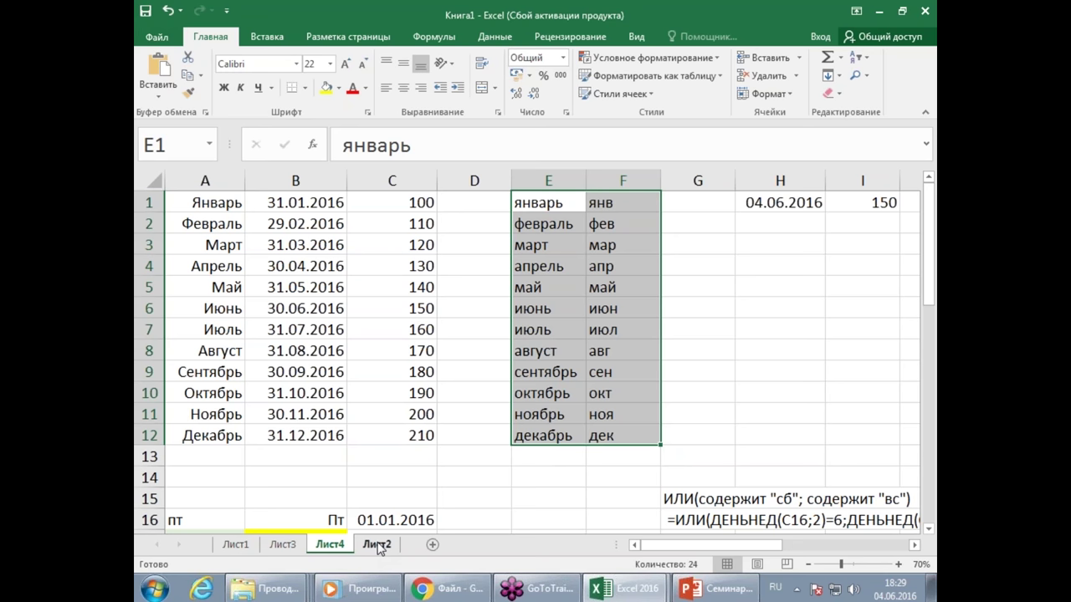
Step: Switch to the empty Лист2 sheet and zoom out to 70%
click(376, 544)
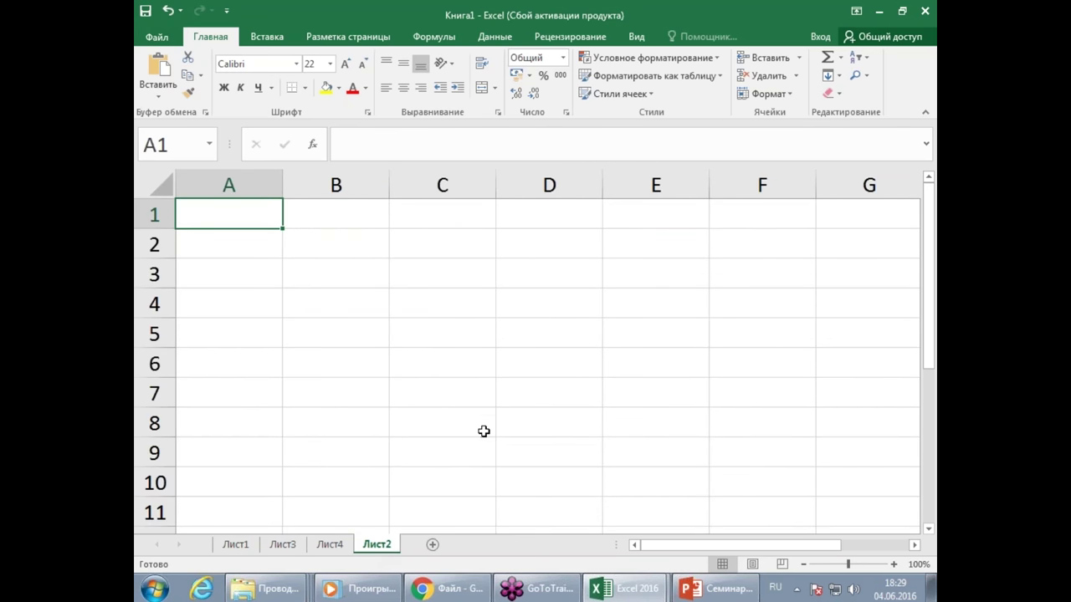
ctrl+scroll(483, 431, down, 1)
ctrl+scroll(484, 431, down, 1)
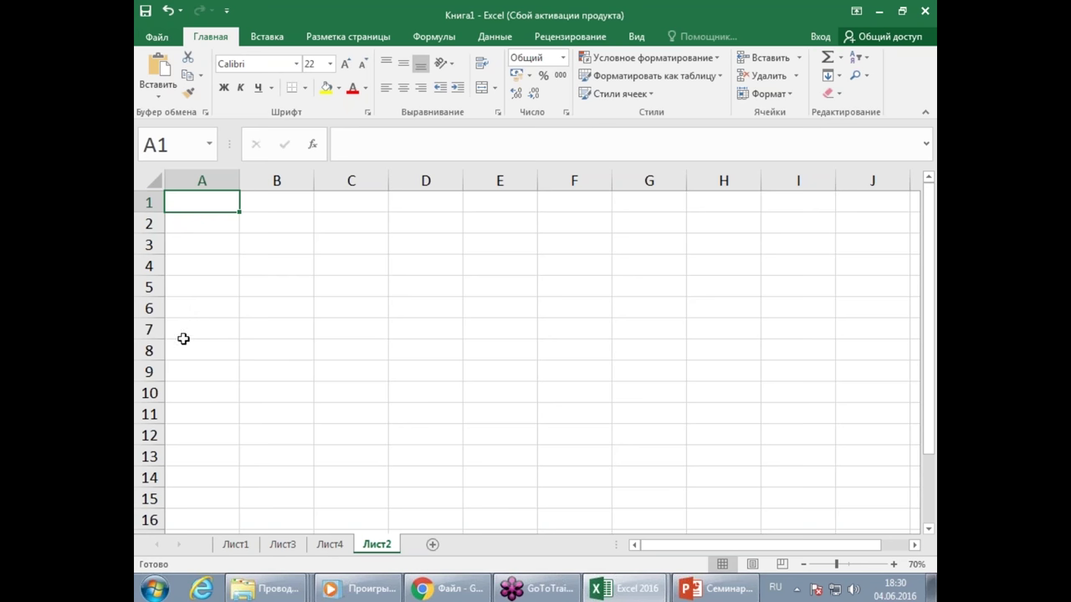
Step: Enter the cities Орел, Тула and Уфа into A1:A3 of Лист2
text(Opeл)
key(Return)
text(Тула)
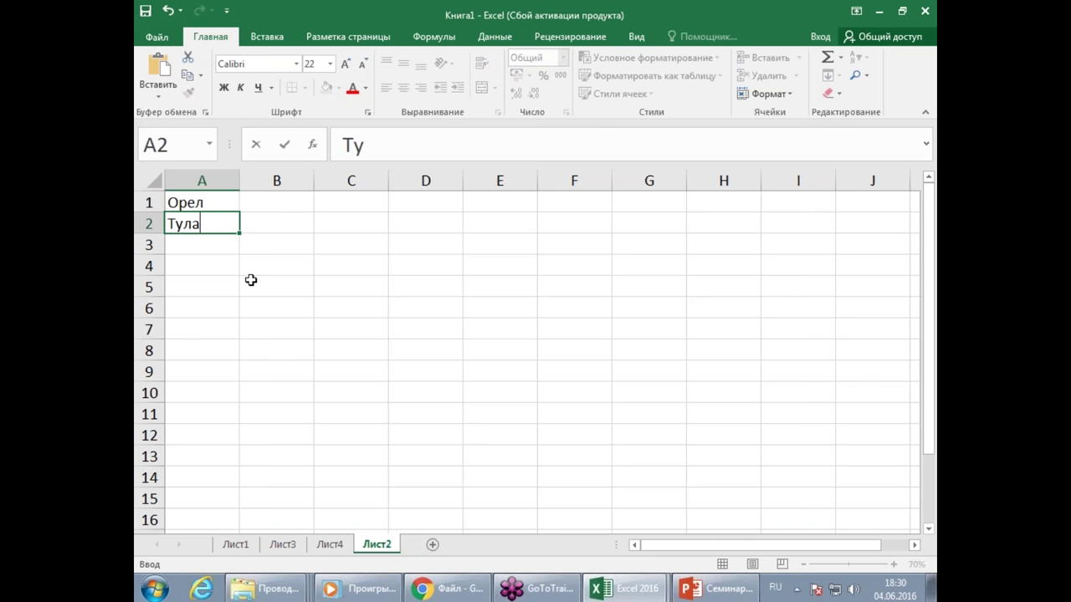
key(Return)
text(фа)
key(Return)
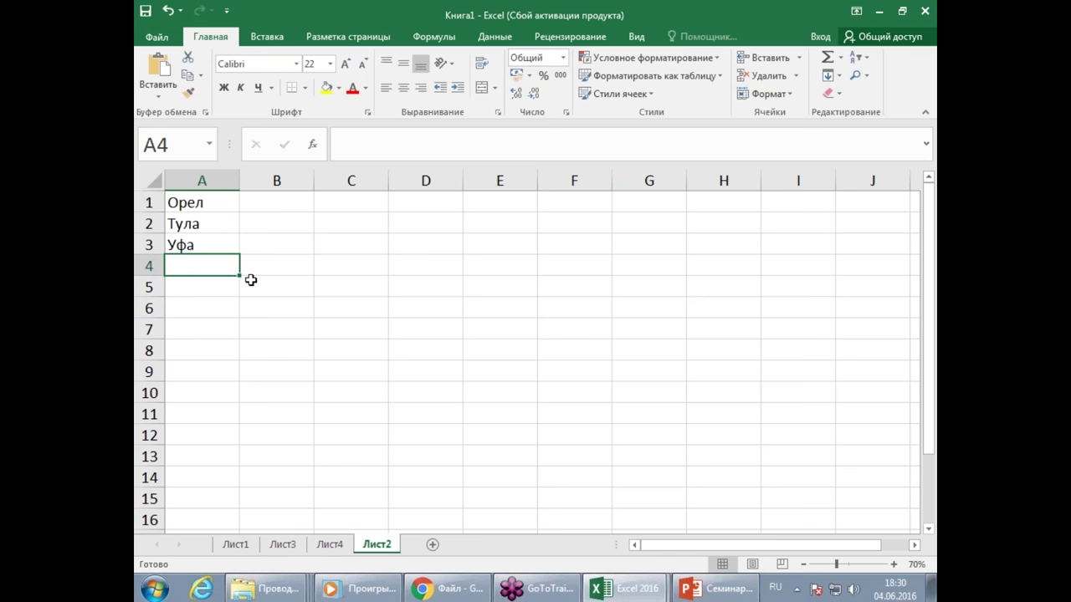
Step: Continue the list with Омск, Тоск and Пермь in A4:A6
text(О)
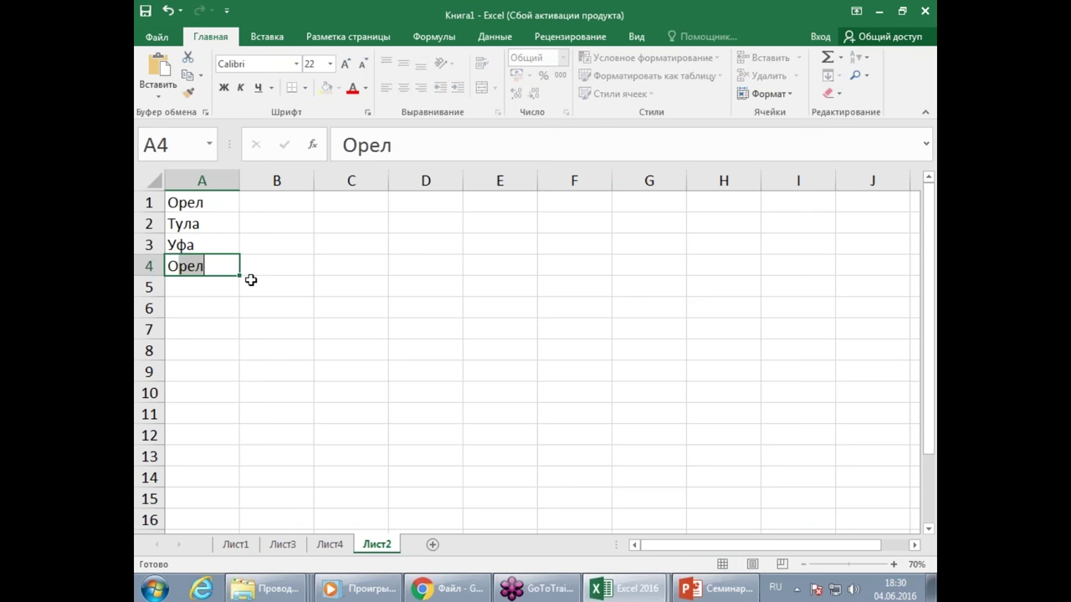
text(мск)
key(Return)
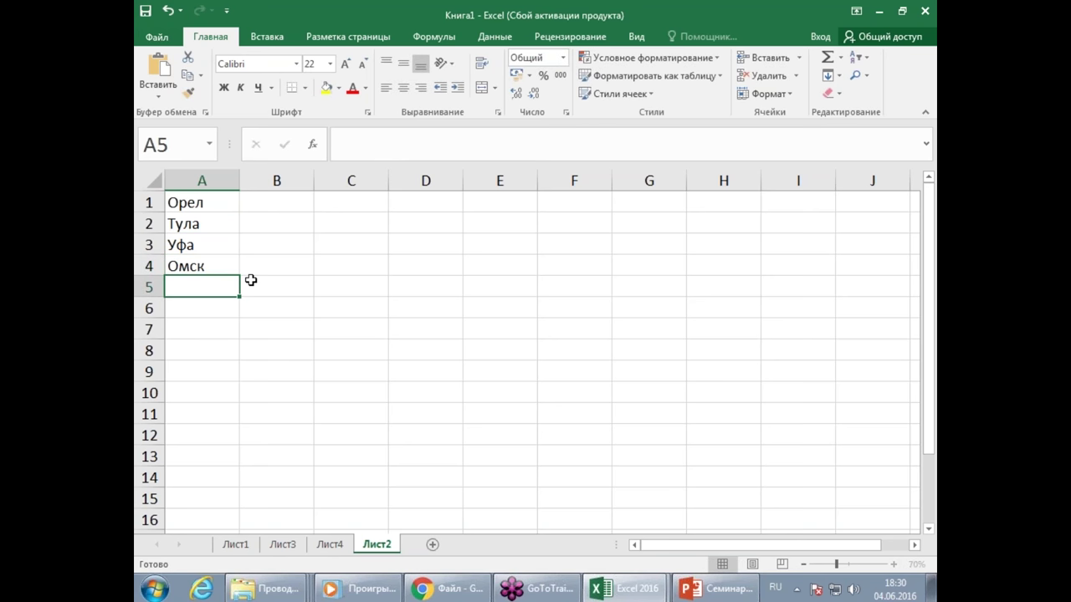
text(Тос)
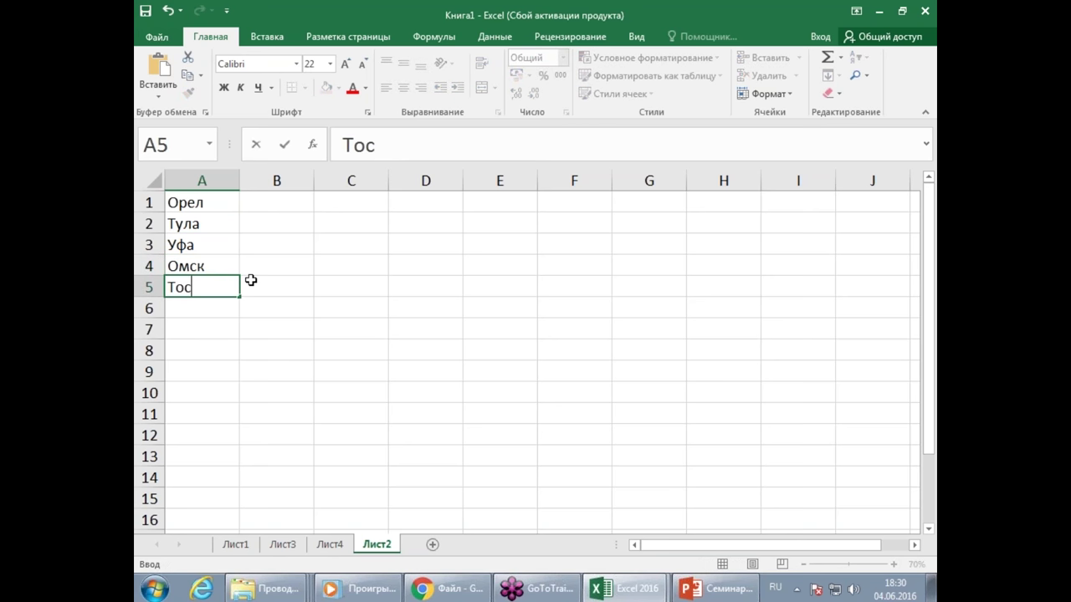
text(к)
key(Return)
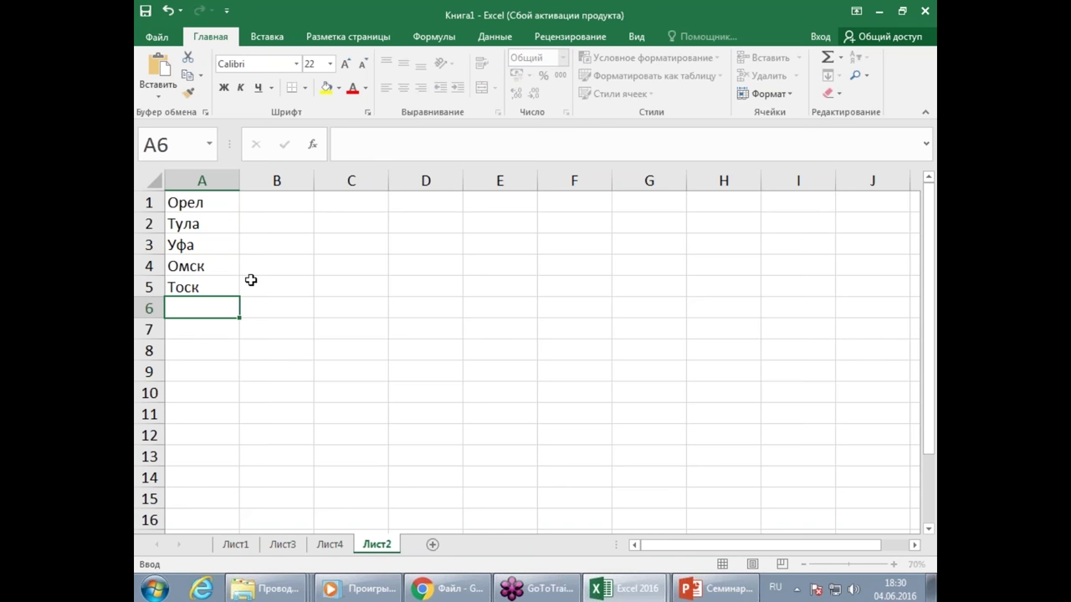
text(Пермь)
key(Return)
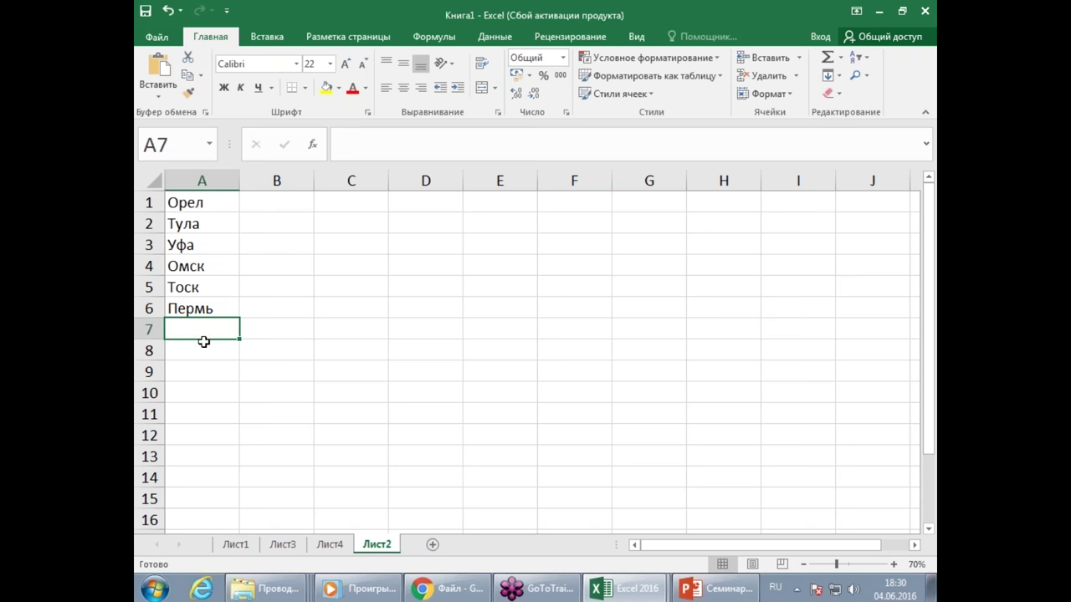
click(202, 369)
Step: Select A1:A6 and bring up Excel Options on the Advanced page, scrolled to General
drag(197, 205, 192, 303)
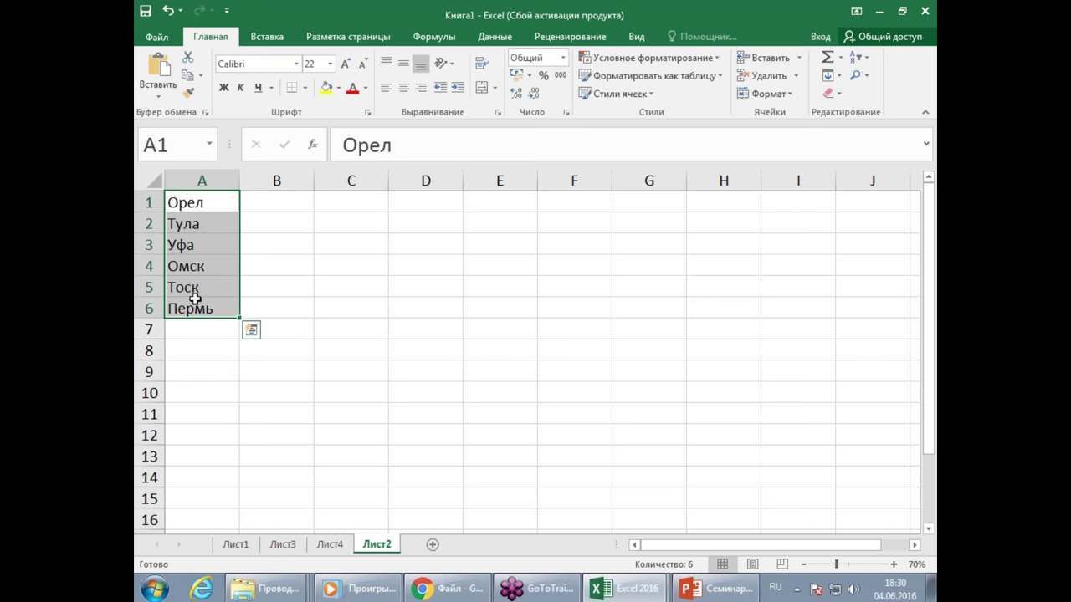
click(158, 35)
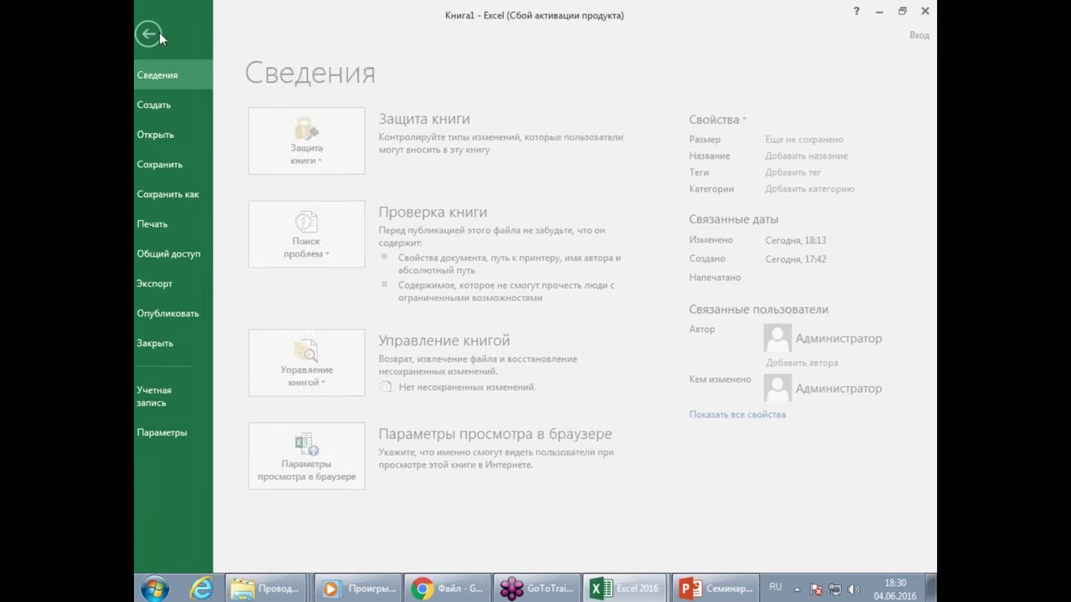
click(191, 427)
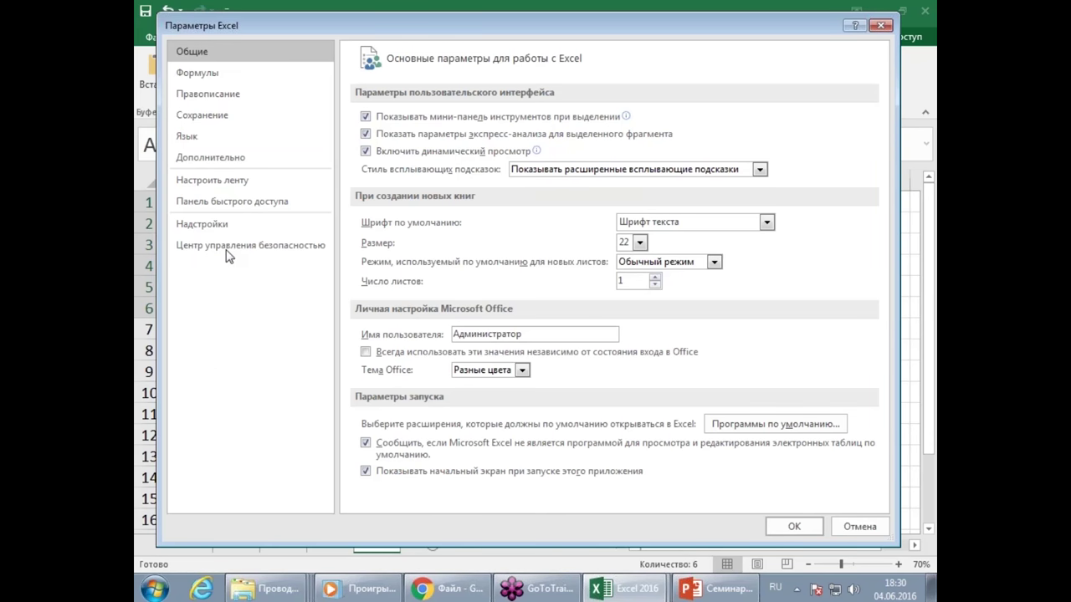
click(242, 164)
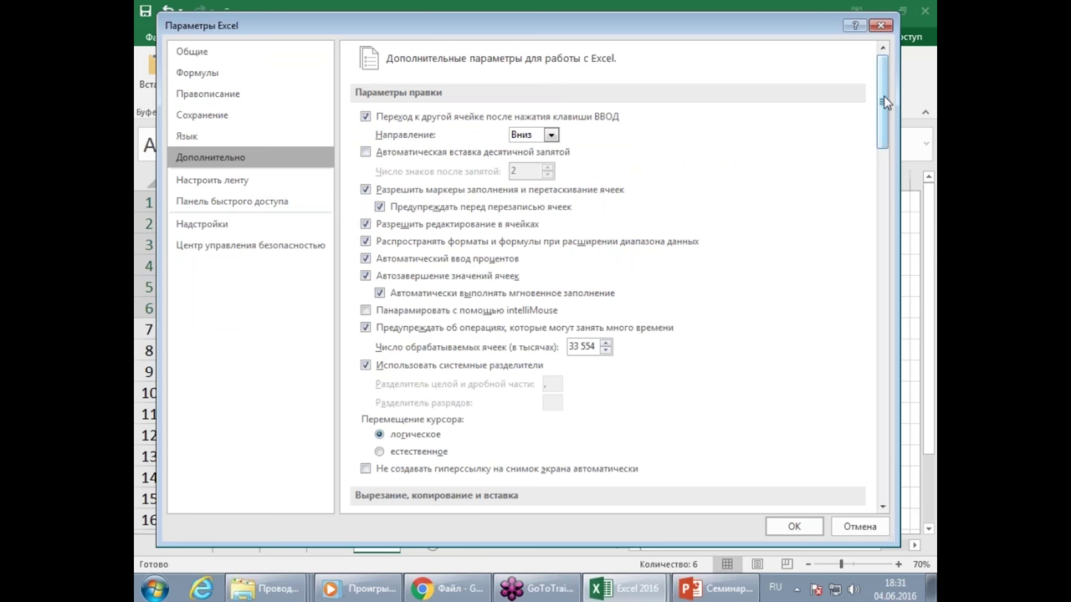
drag(884, 95, 881, 436)
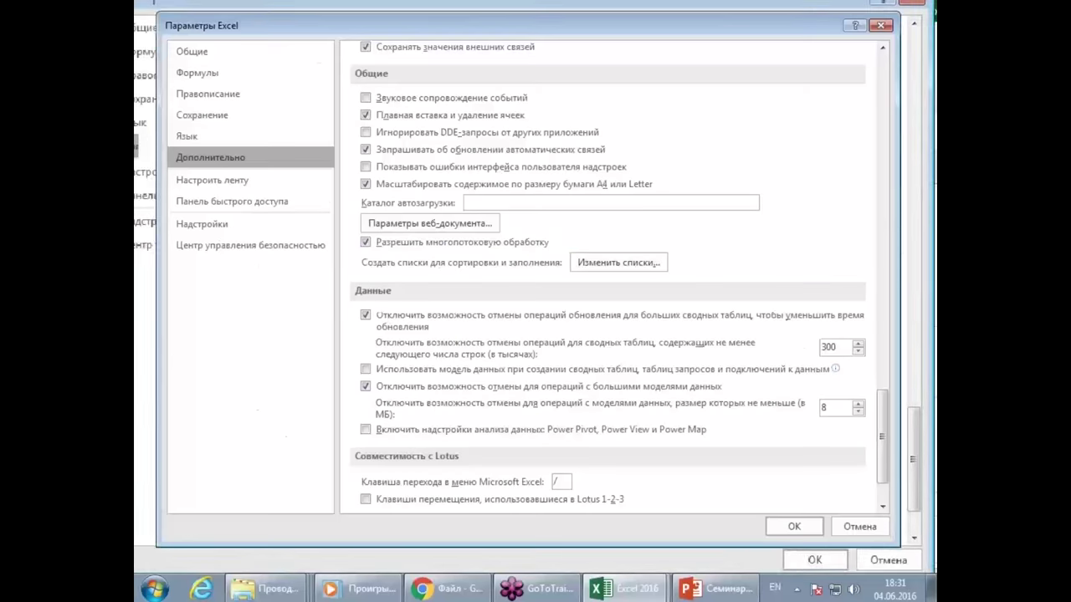
Step: Import $A$1:$A$6 as the custom list Орел, Тула, Уфа, Омск, Тоск, Пермь and close Options
click(619, 263)
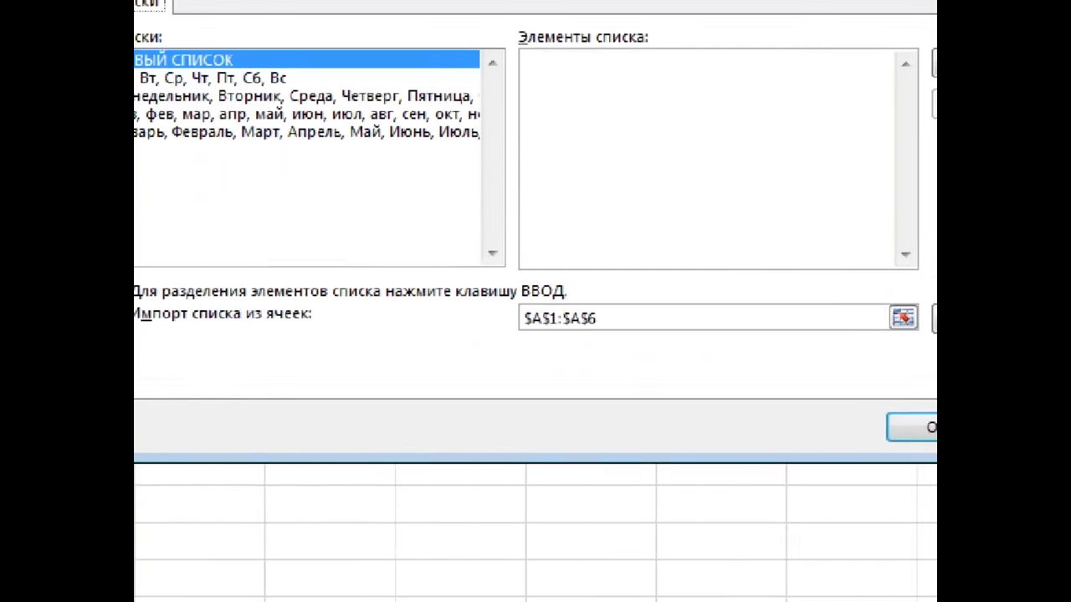
drag(572, 266, 743, 313)
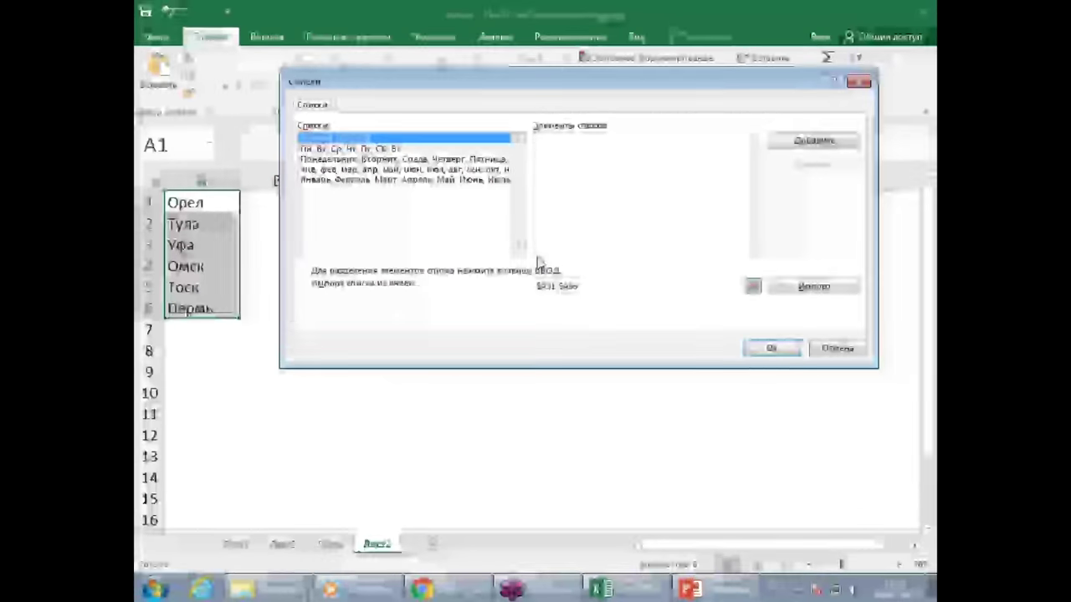
click(798, 288)
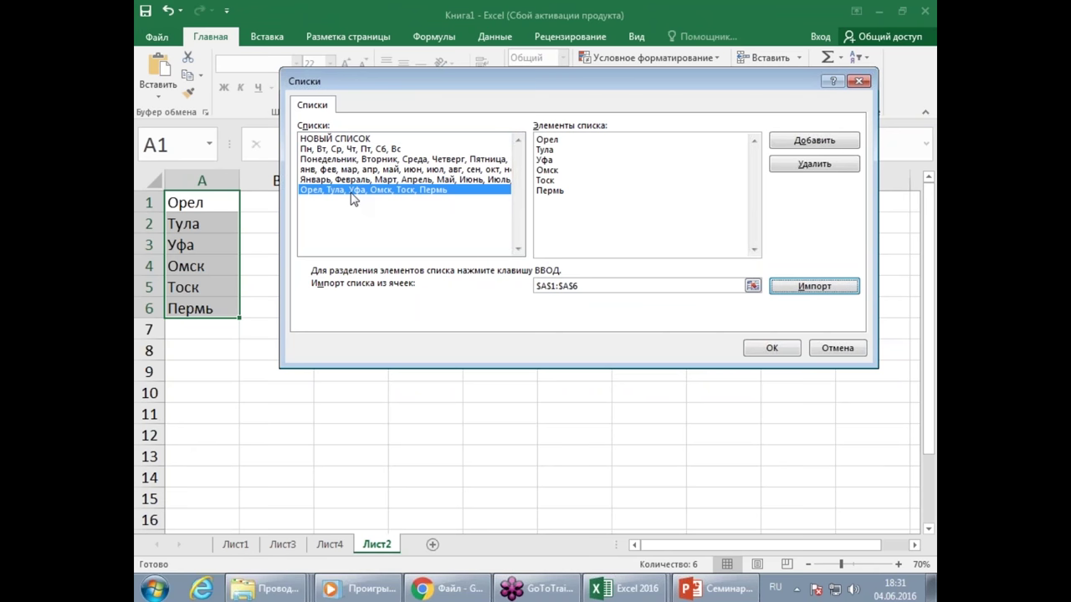
click(780, 352)
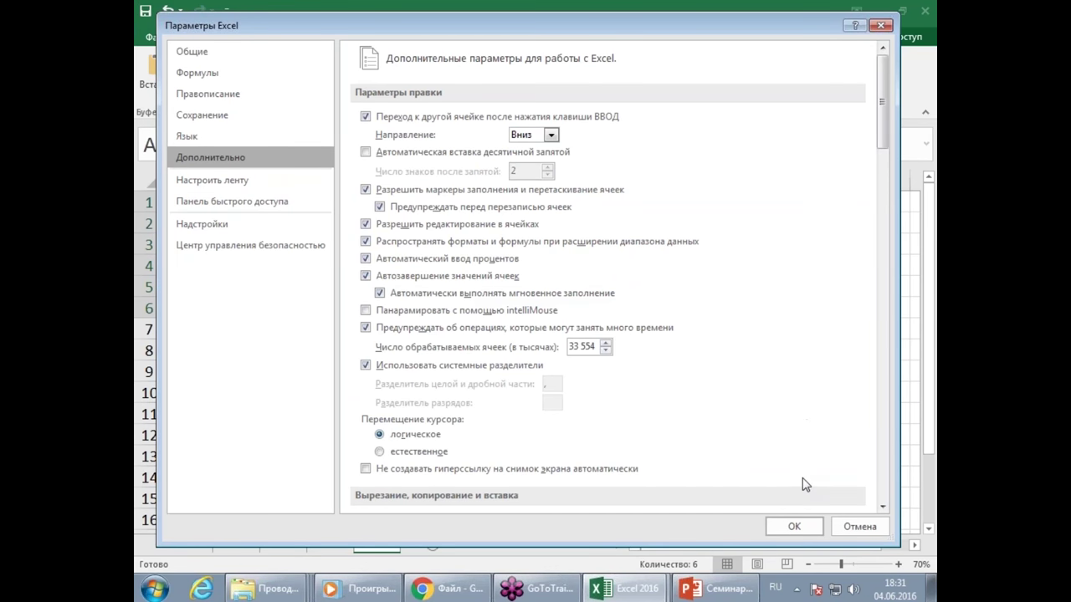
click(796, 526)
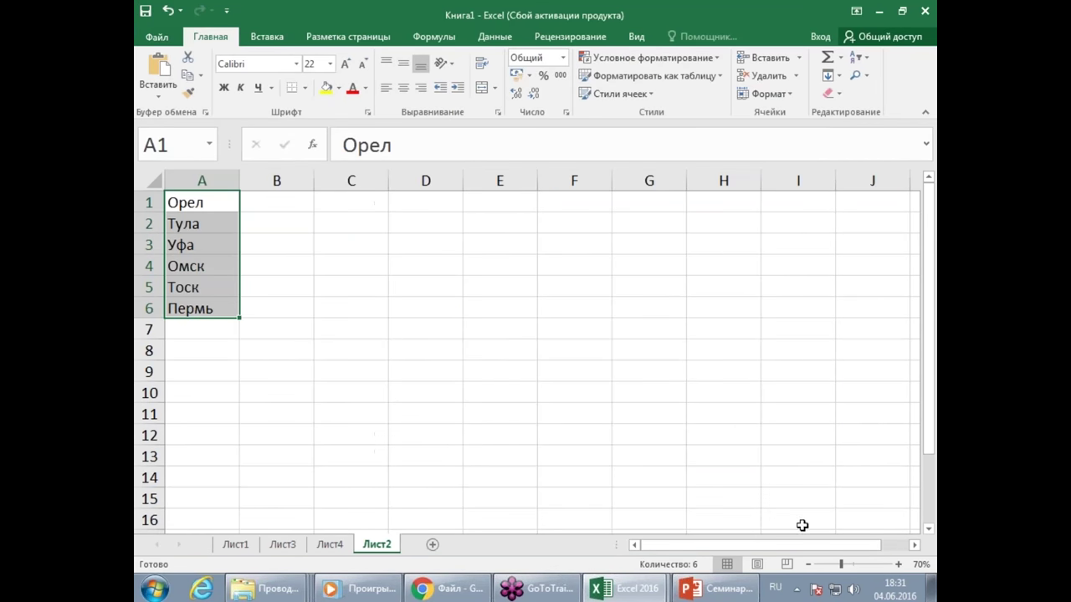
Step: On Лист4, widen column D and autofill the city list from Уфа down D1:D12
click(293, 548)
click(328, 548)
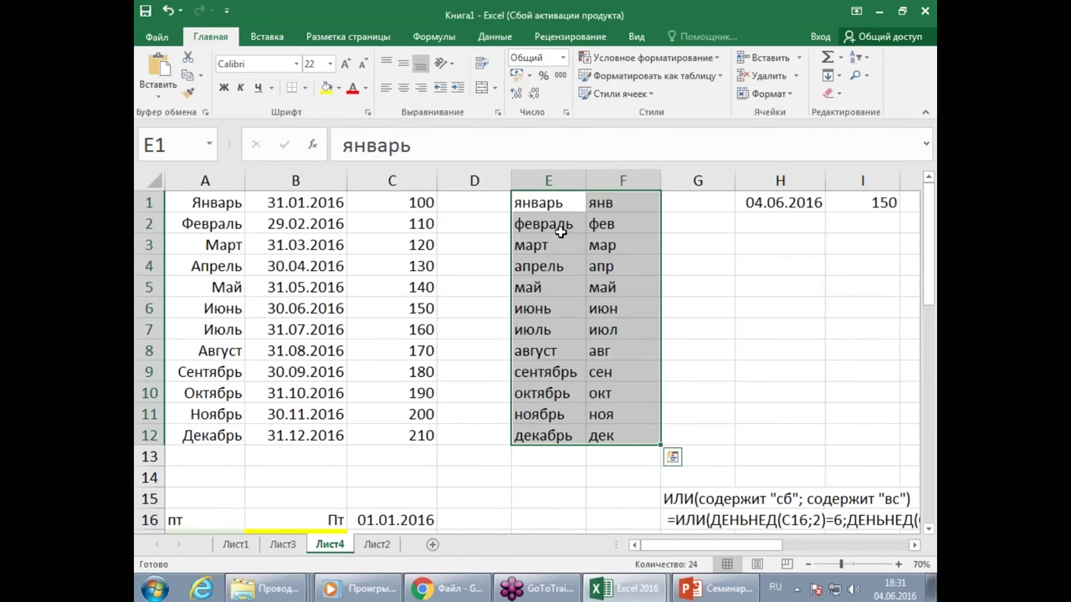
drag(511, 181, 594, 180)
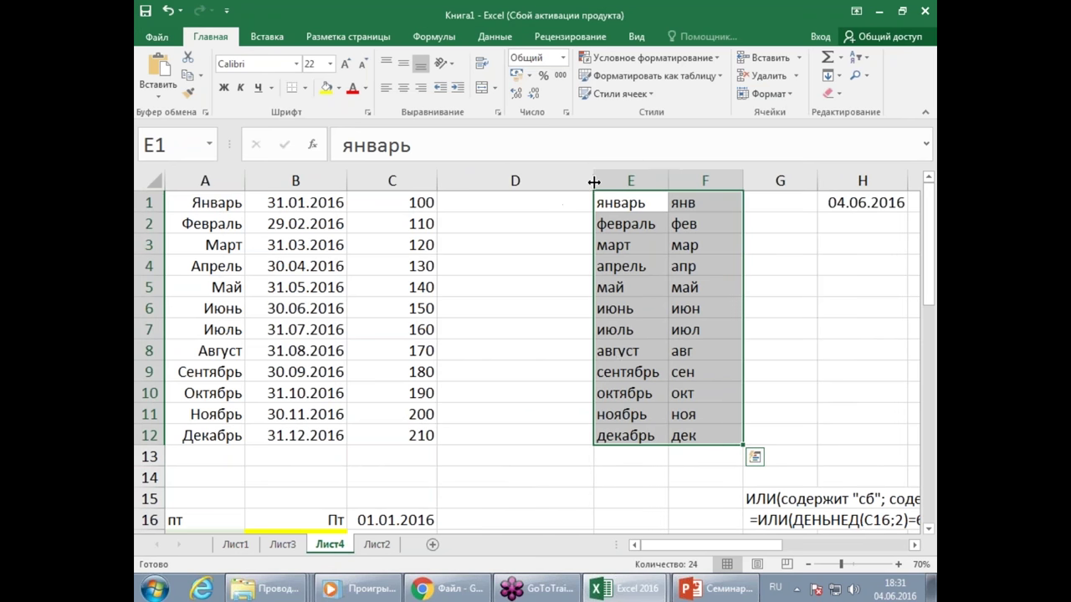
click(488, 200)
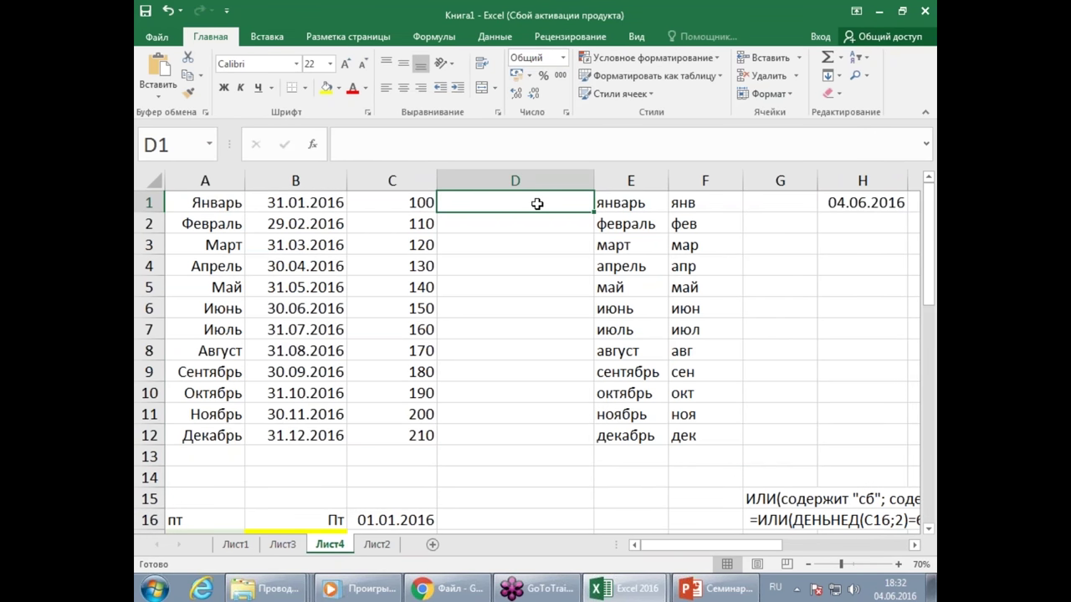
text(Уфа)
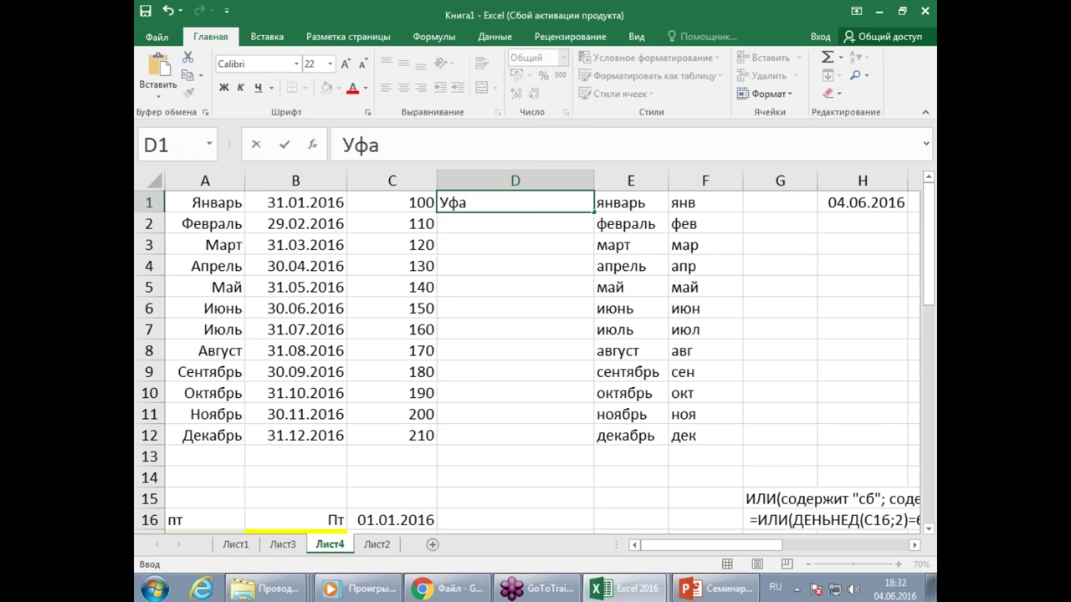
key(ctrl+Return)
drag(594, 212, 588, 445)
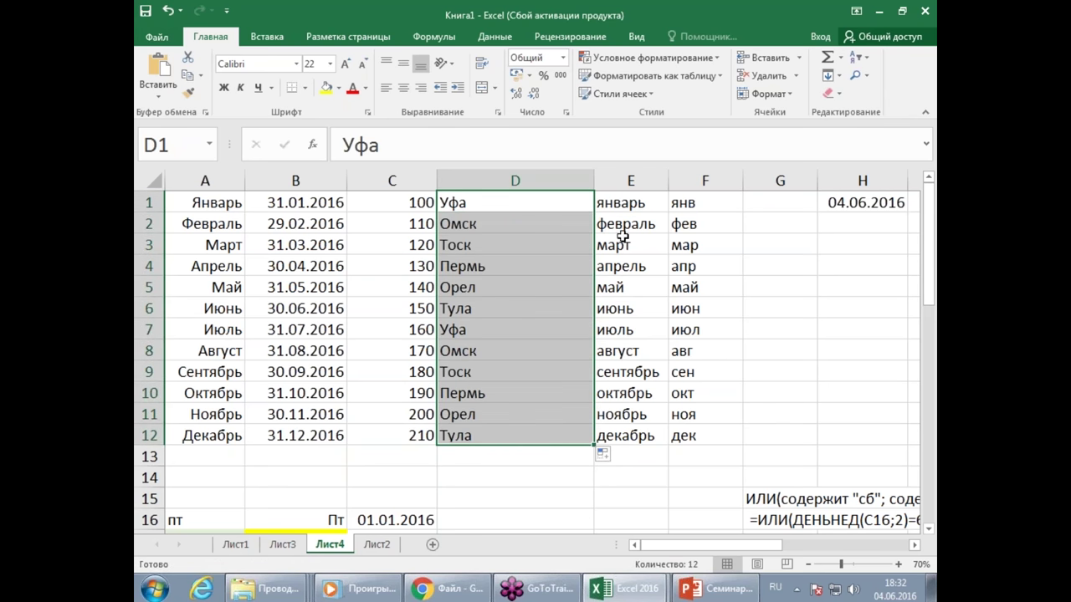
Step: Clear the contents of columns E:F and check cell D6 showing Тула
drag(625, 182, 705, 182)
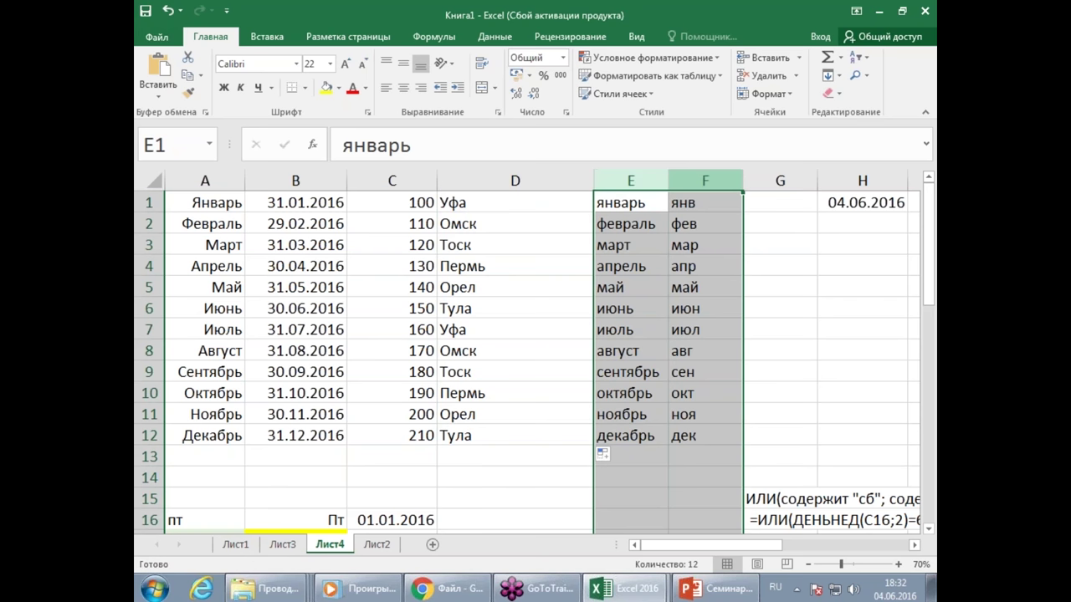
key(Delete)
click(508, 209)
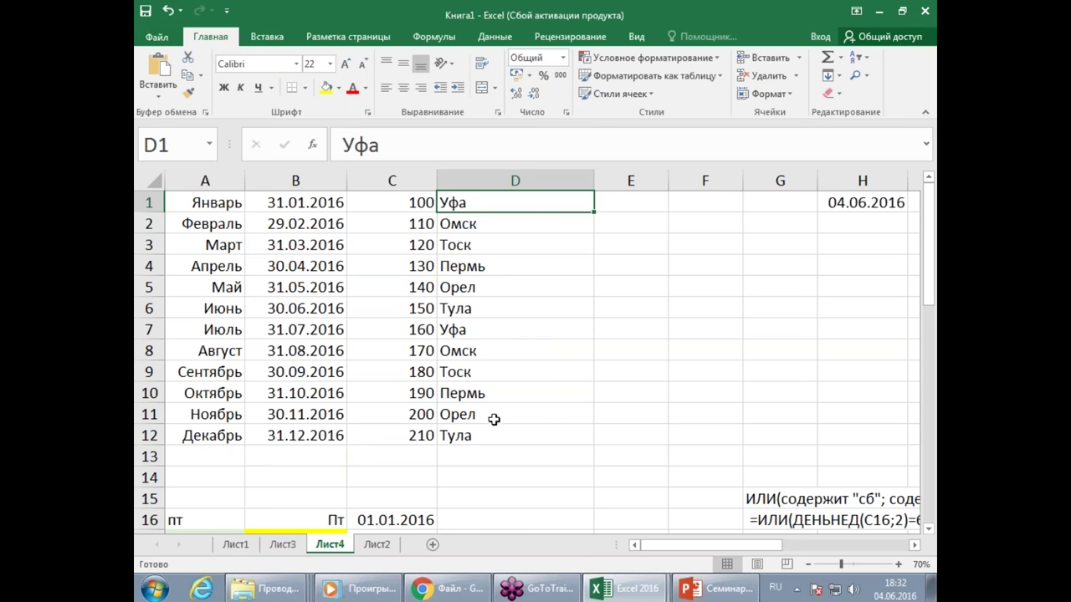
click(538, 299)
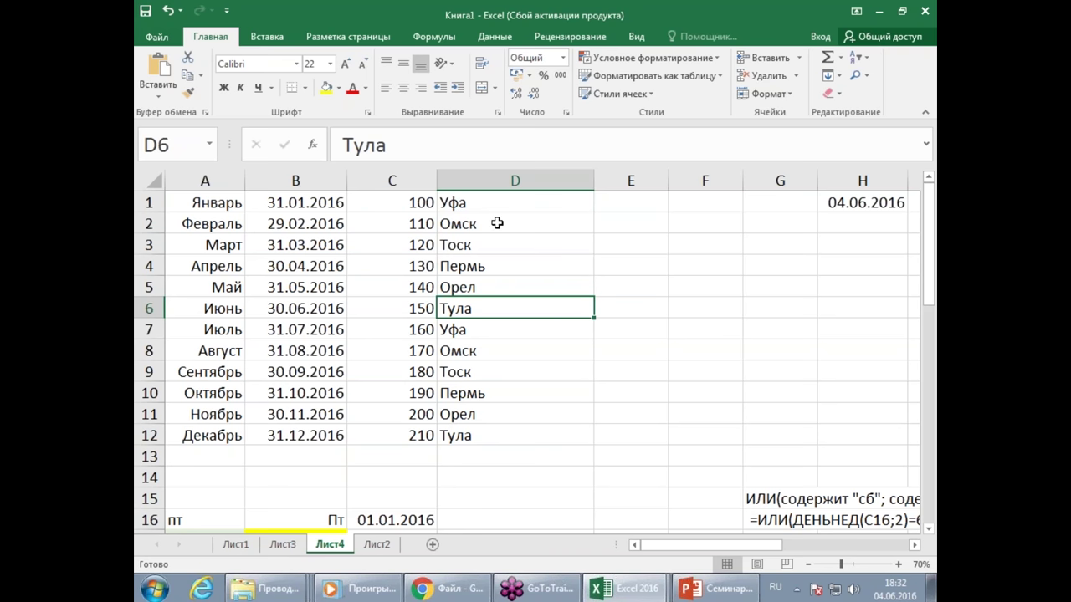
Step: Insert blank rows in place of rows 13–22
scroll(497, 222, down, 2)
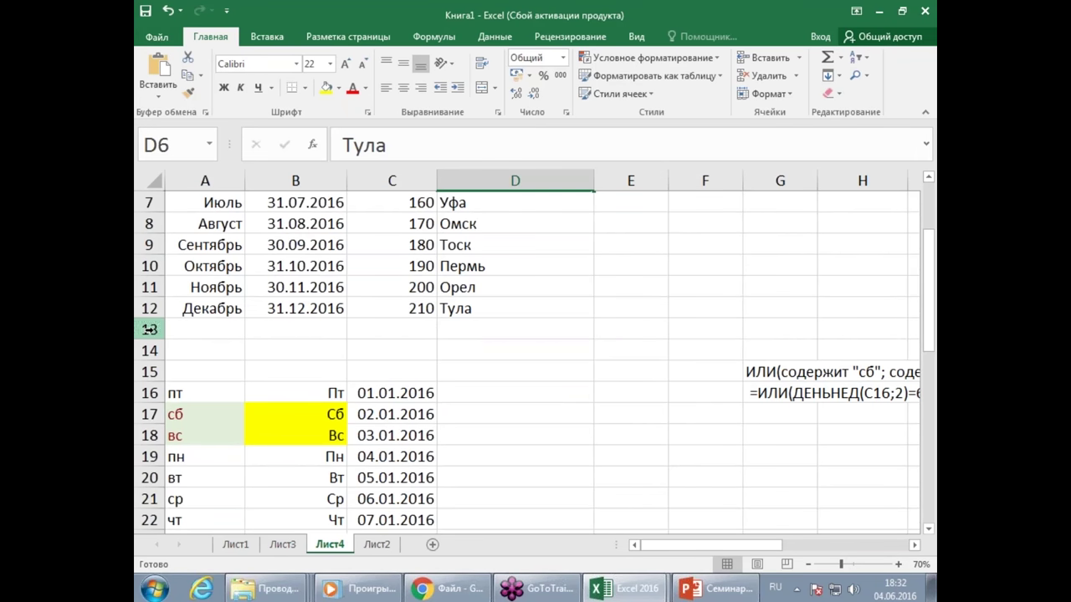
drag(149, 330, 142, 523)
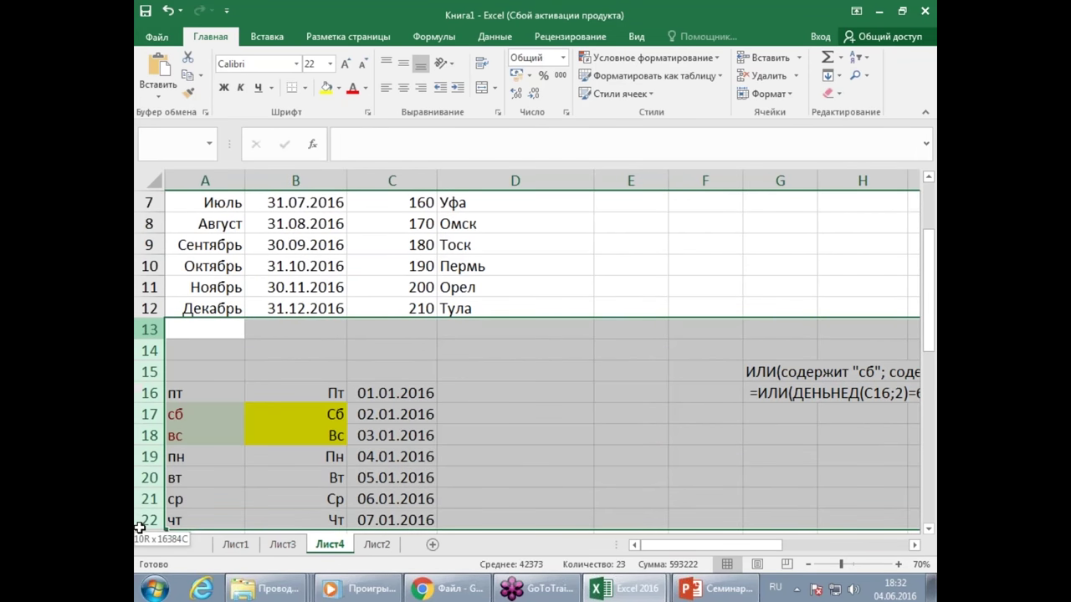
right_click(160, 459)
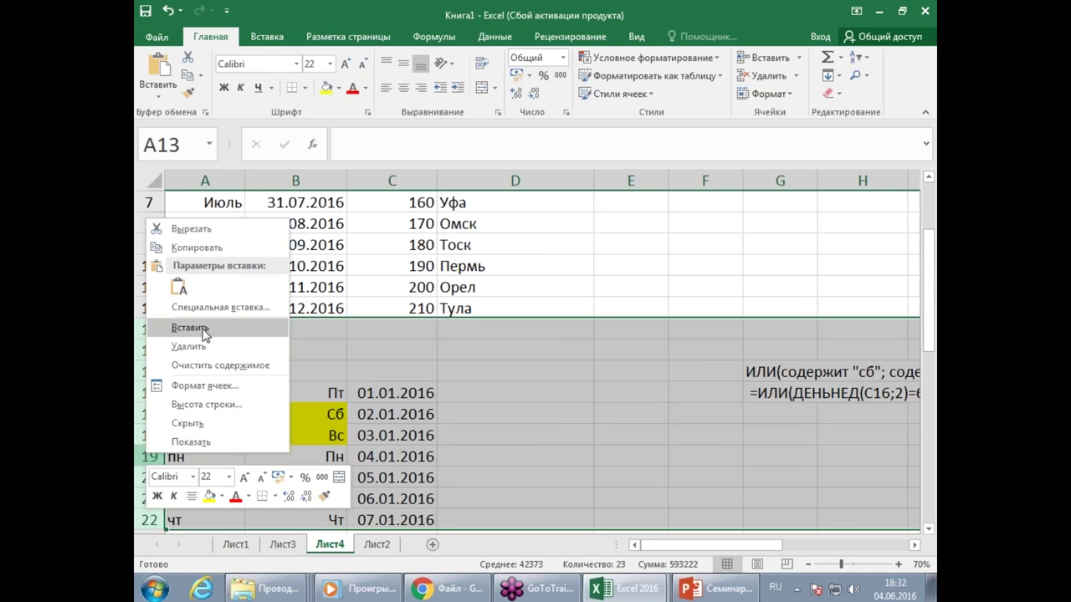
click(204, 333)
click(480, 331)
Step: Autofill the A1:D12 table down through row 23, dates reaching 30.11.2017
scroll(327, 278, up, 2)
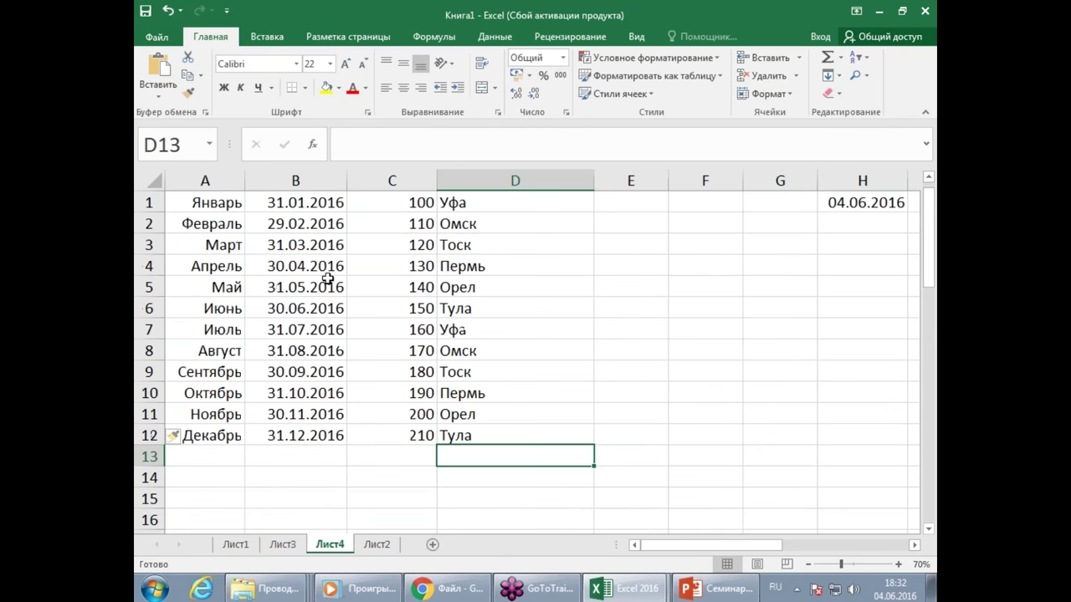
mouse_move(205, 203)
mouse_down()
mouse_move(500, 391)
mouse_move(501, 431)
mouse_up()
scroll(578, 374, down, 1)
drag(598, 379, 558, 314)
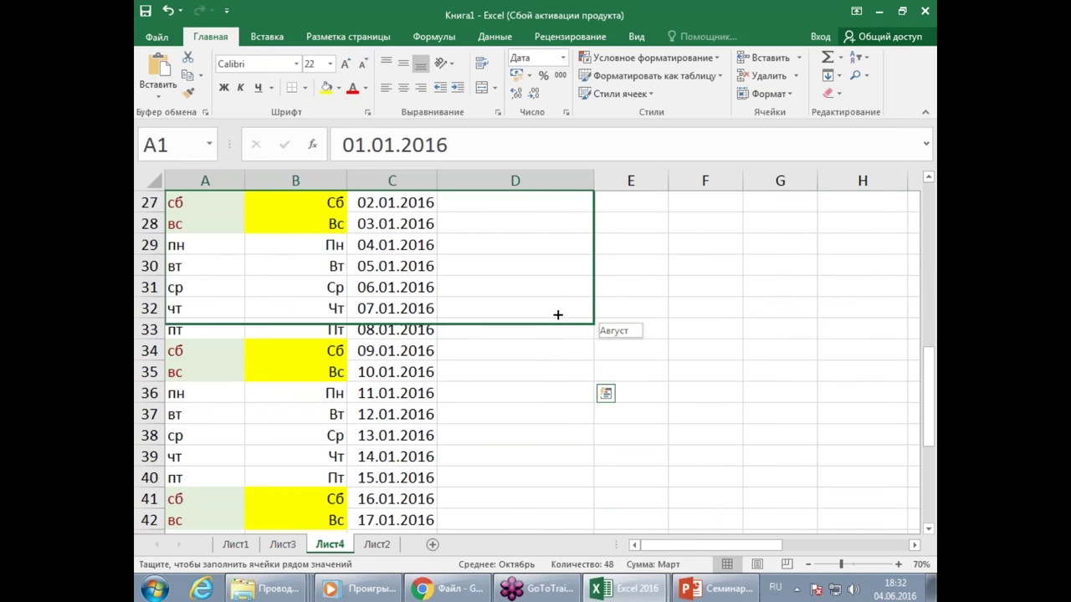
drag(558, 315, 547, 344)
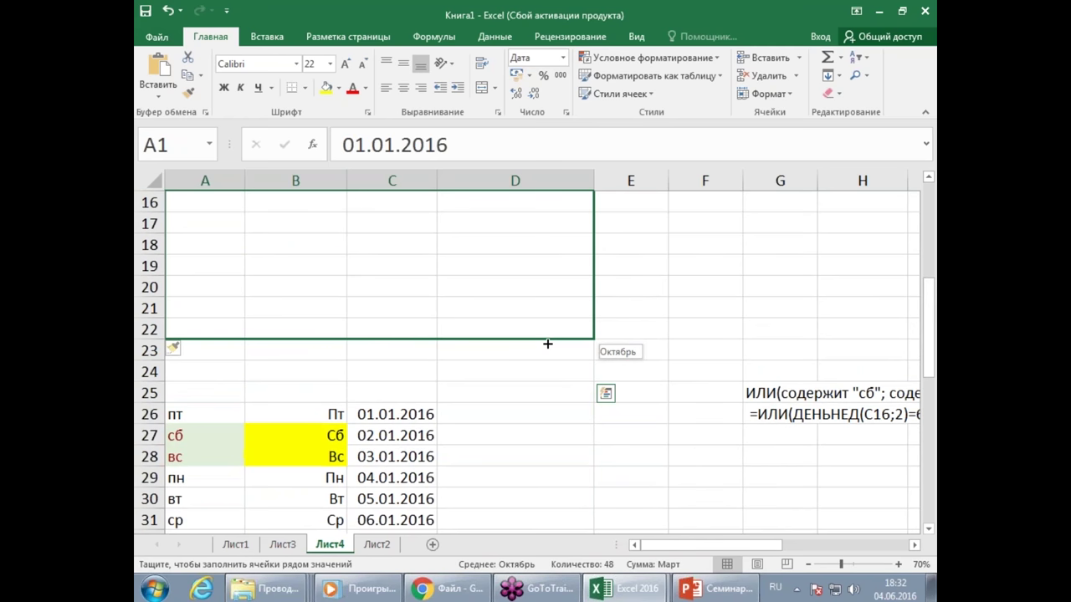
drag(565, 381, 569, 368)
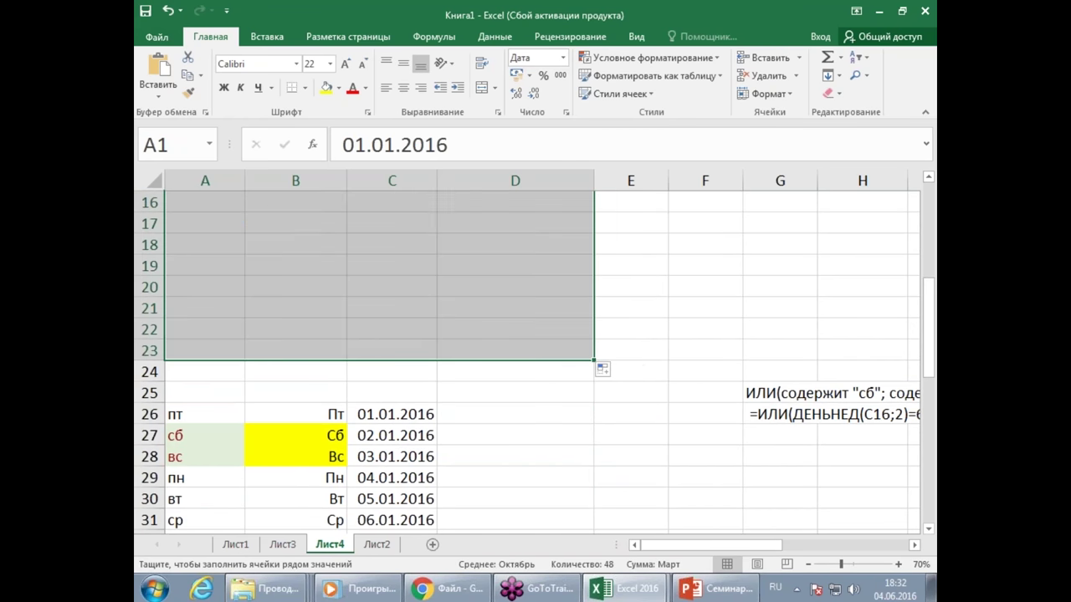
click(540, 259)
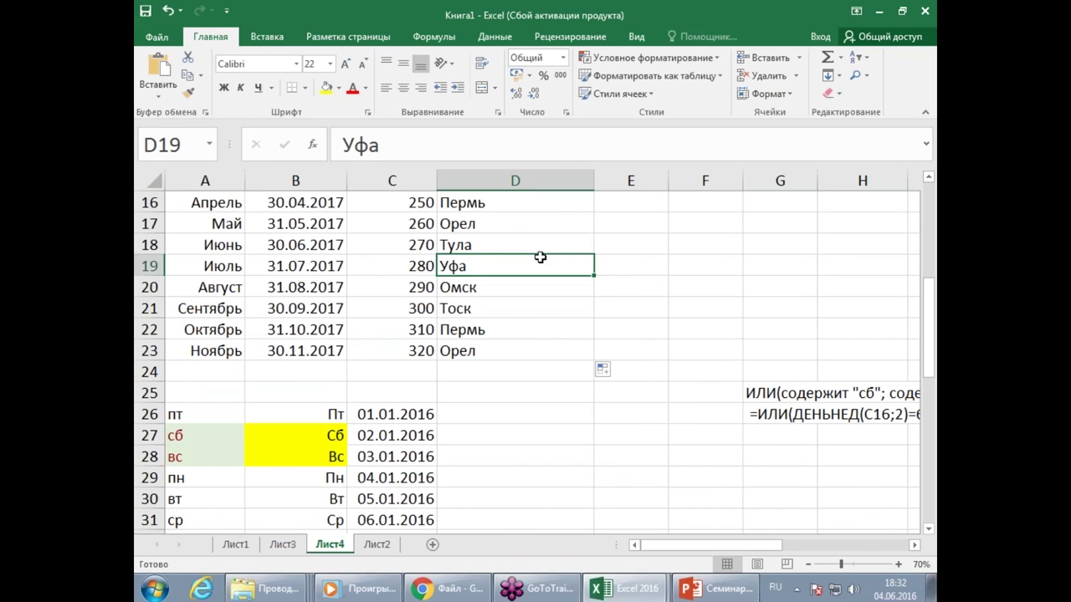
scroll(540, 257, up, 5)
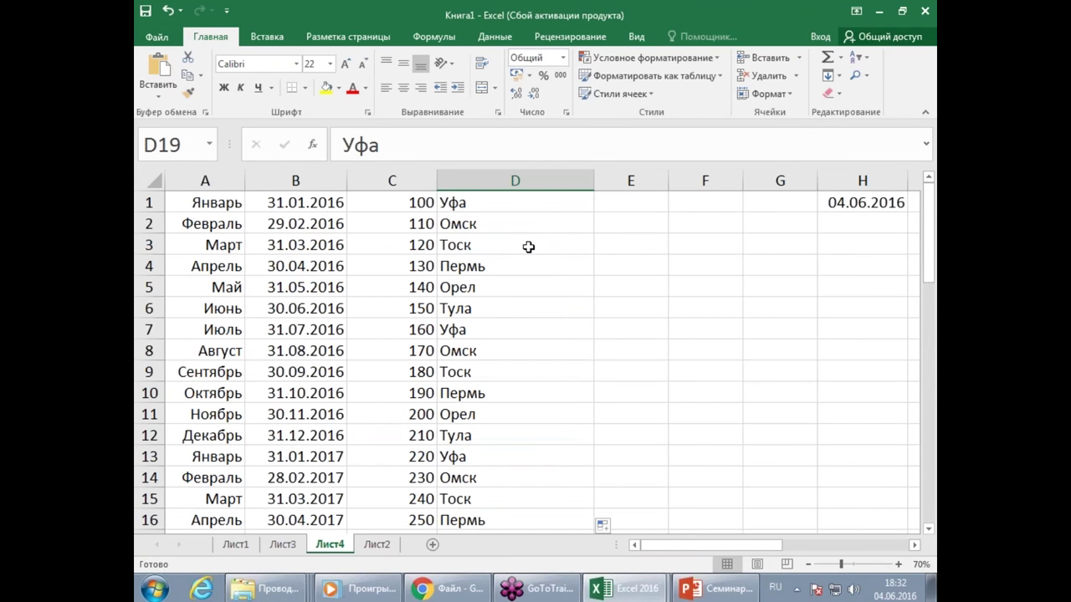
Step: Sort the table A to Z by the cities in column D
click(516, 218)
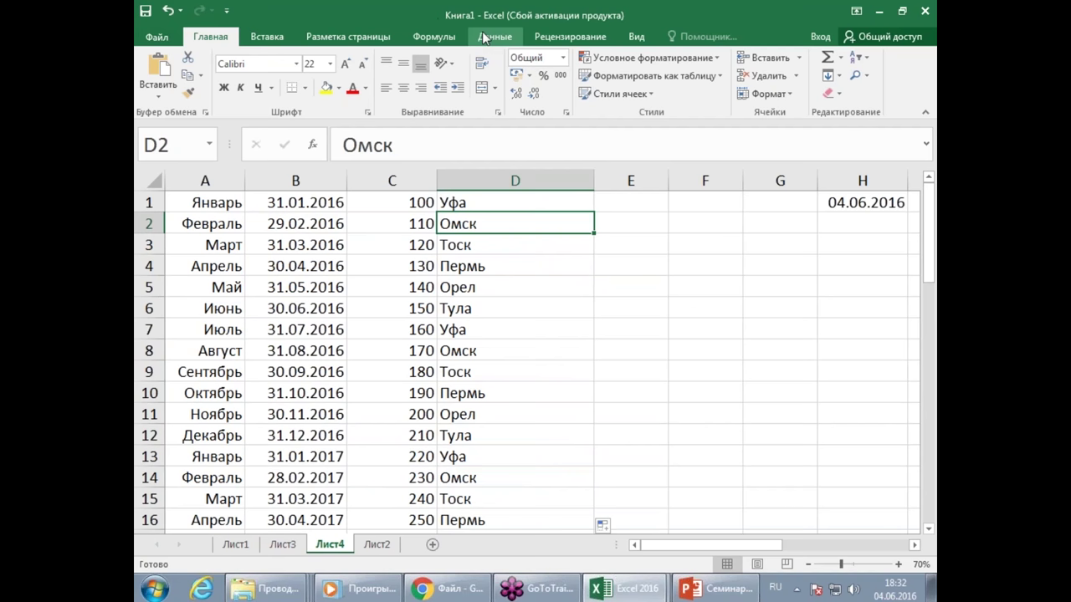
click(489, 38)
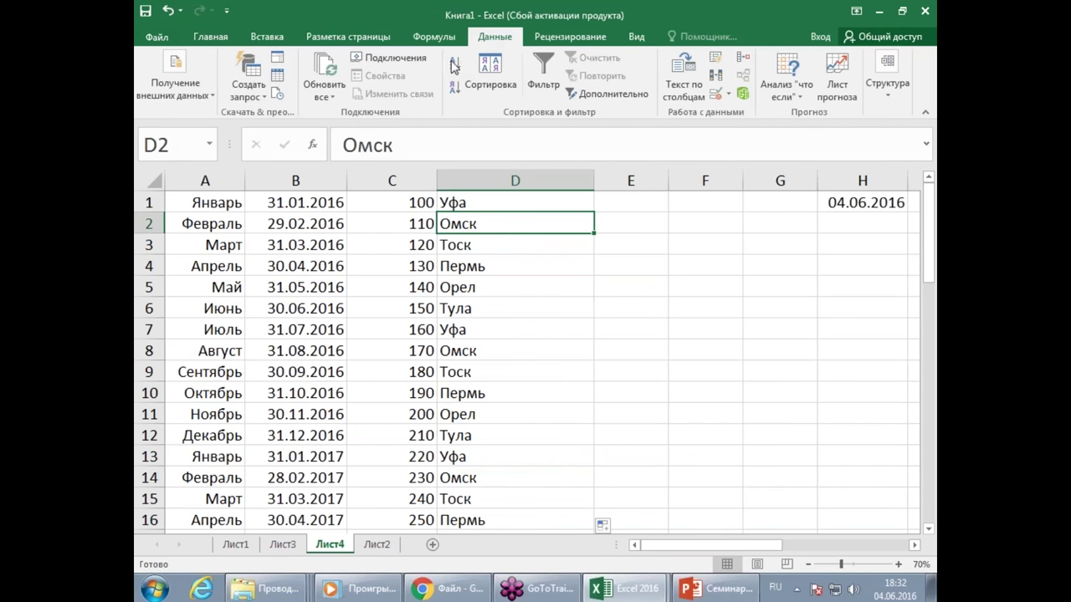
click(454, 66)
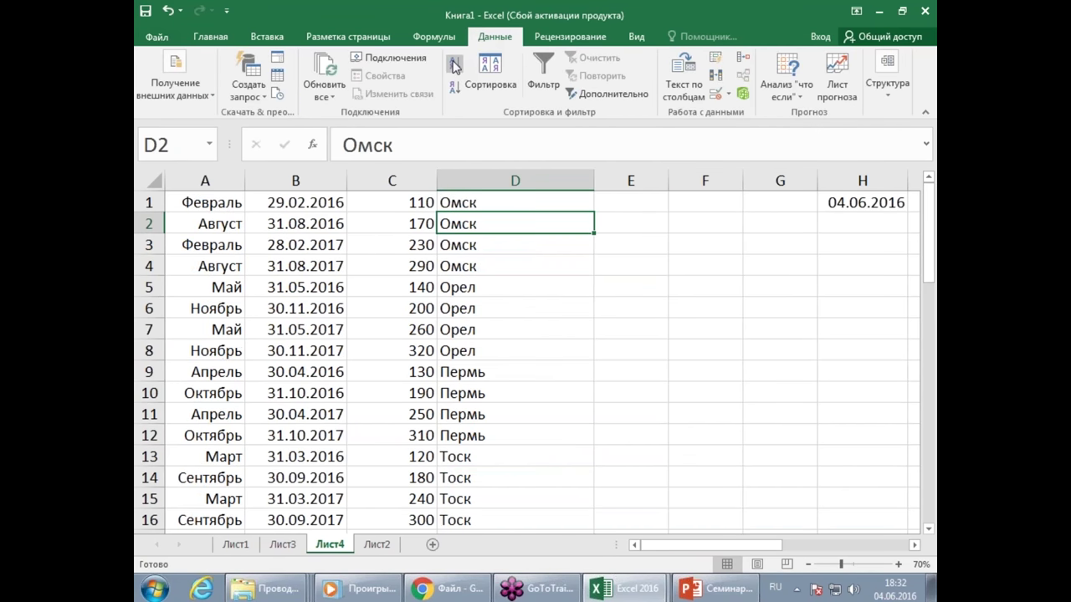
click(531, 323)
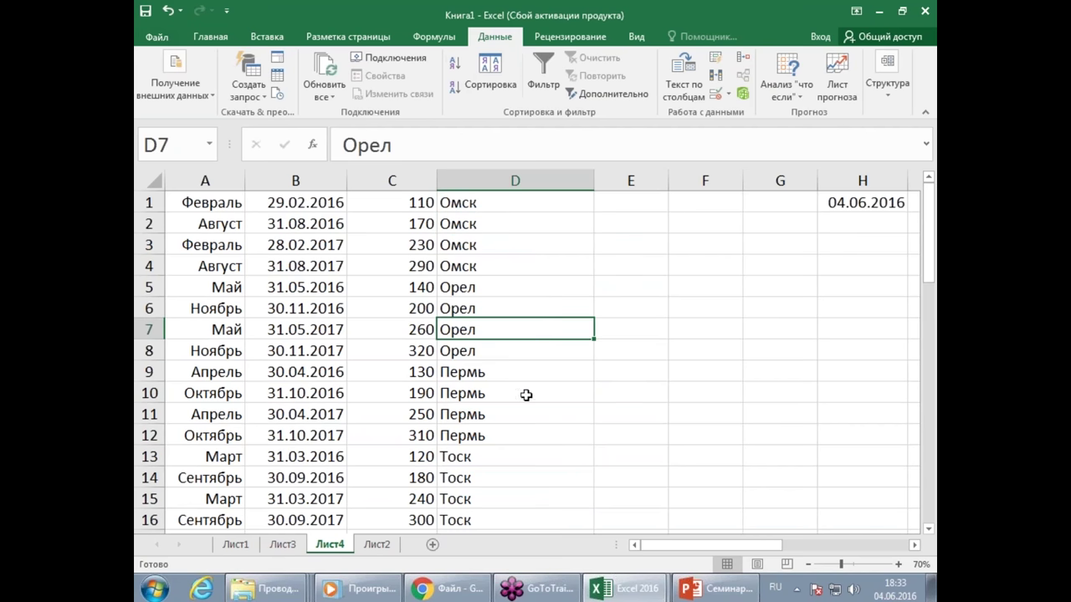
scroll(536, 407, down, 4)
scroll(536, 408, up, 3)
scroll(536, 407, up, 1)
click(527, 289)
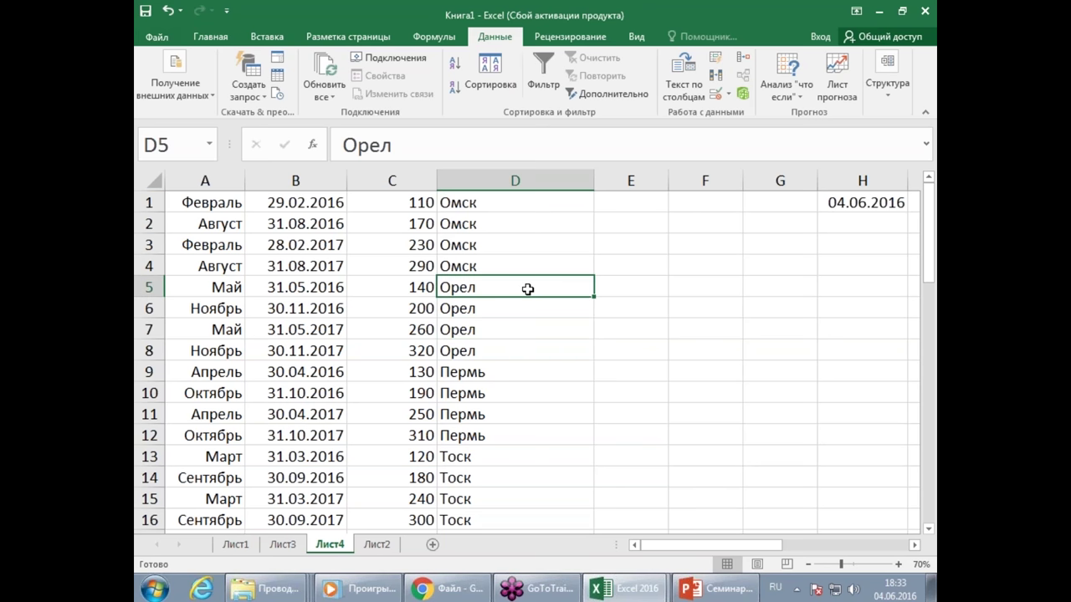
Step: Review the city list in A1:A6 on Лист2, then return to D1 on Лист4
click(374, 548)
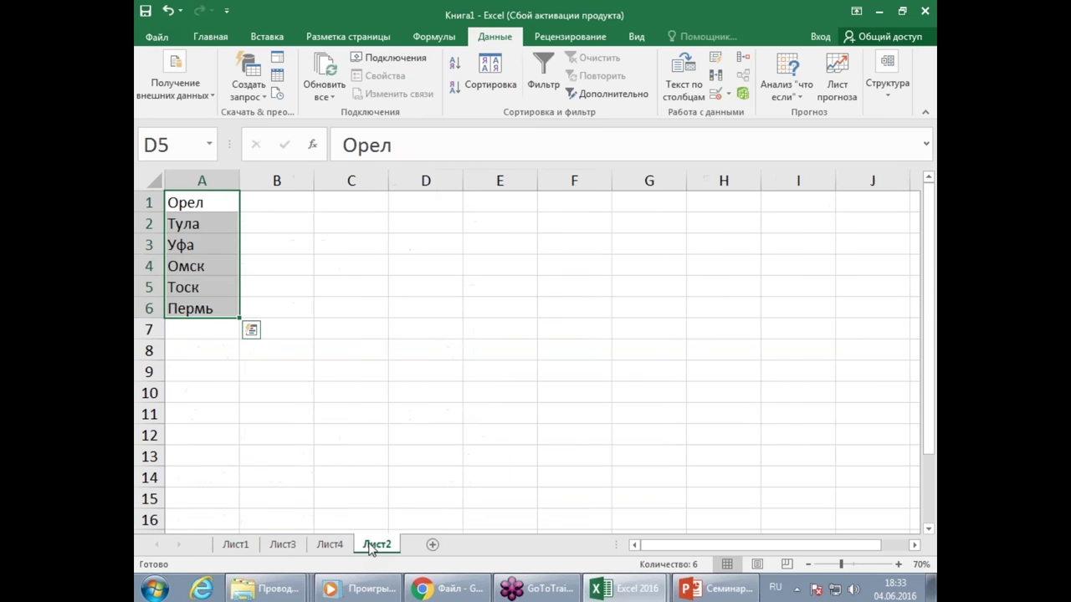
click(212, 202)
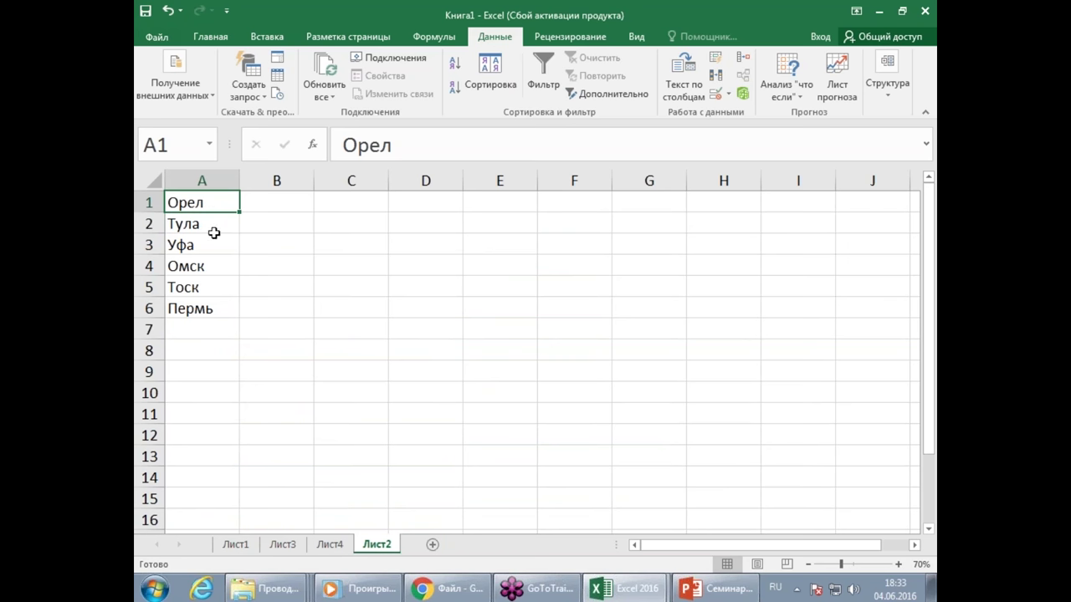
click(216, 230)
click(215, 245)
click(218, 266)
click(218, 289)
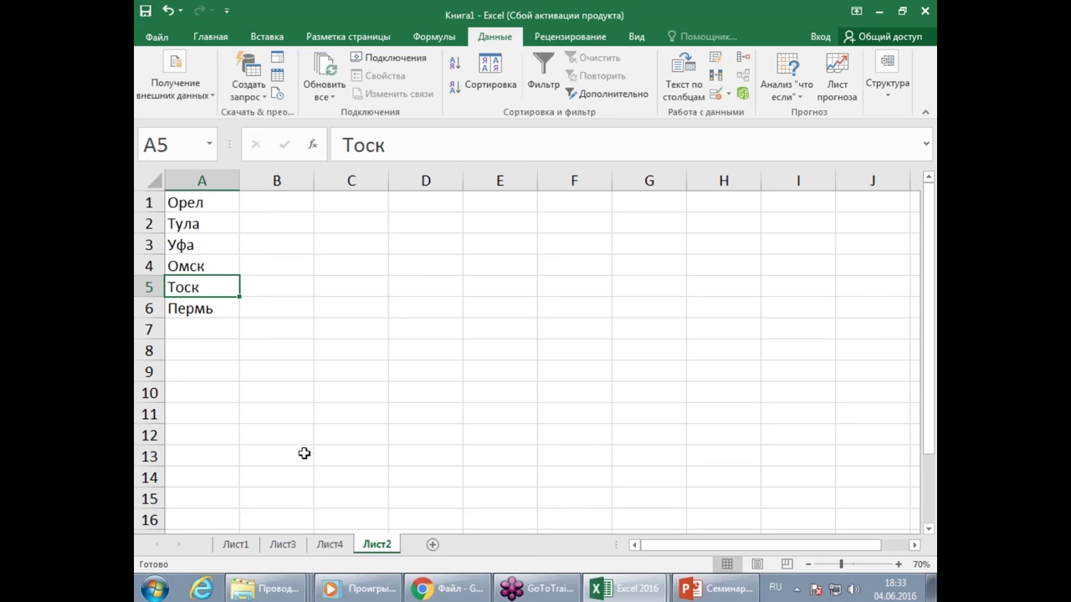
click(329, 544)
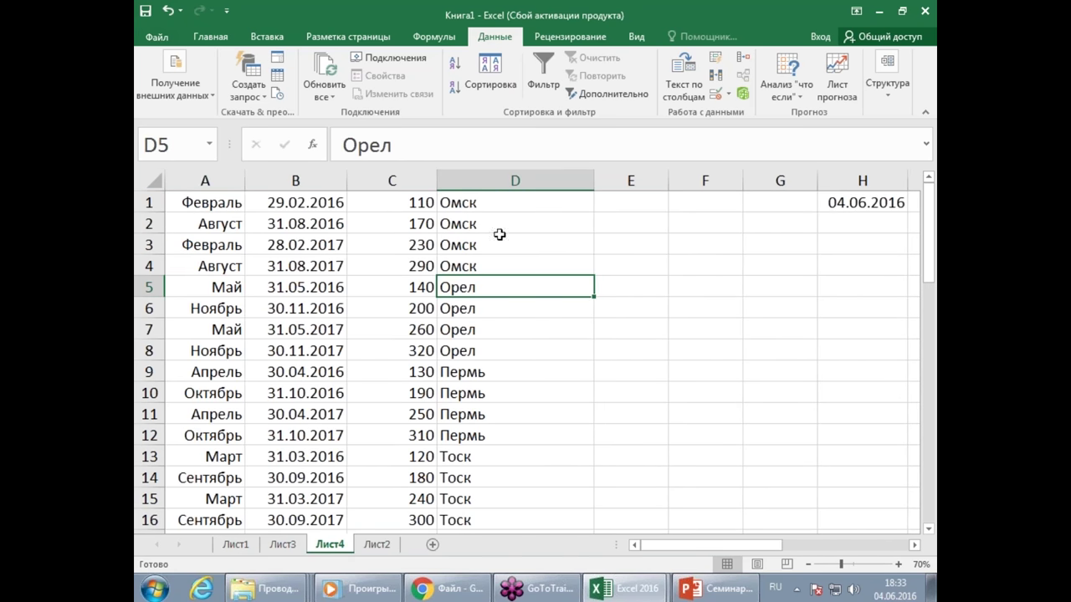
click(493, 202)
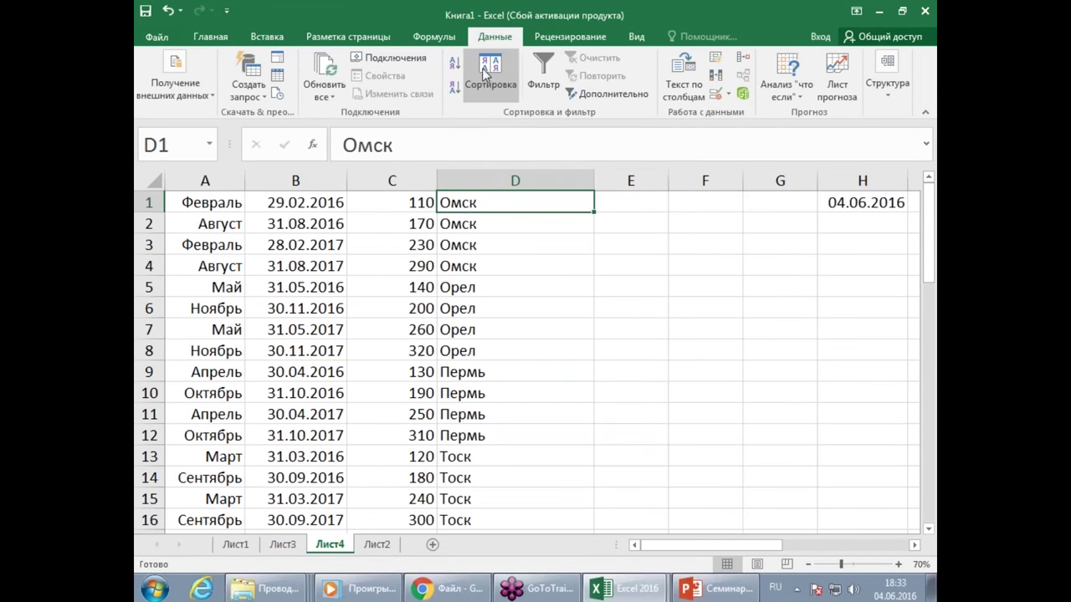
Step: In the Sort dialog, moved aside, keep Sort by Column D and expand the Order choices
click(483, 75)
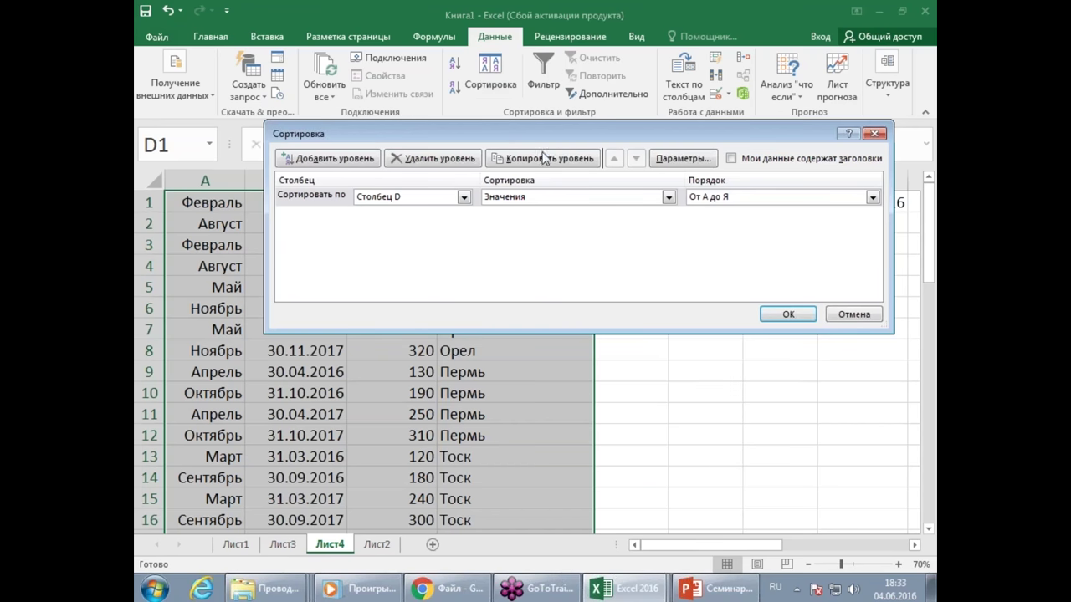
drag(562, 132, 486, 131)
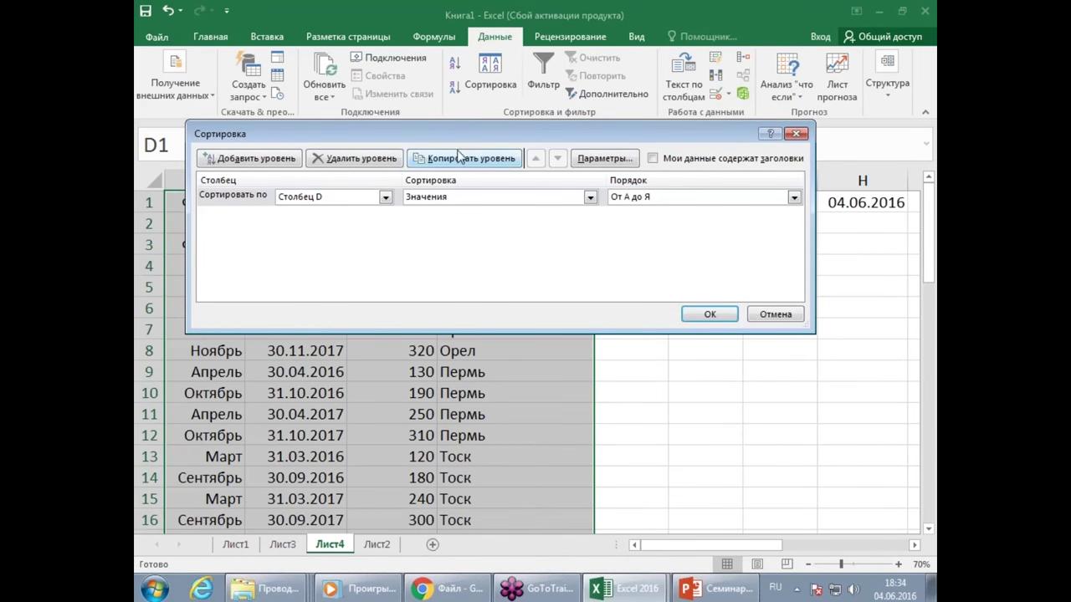
drag(472, 139, 474, 283)
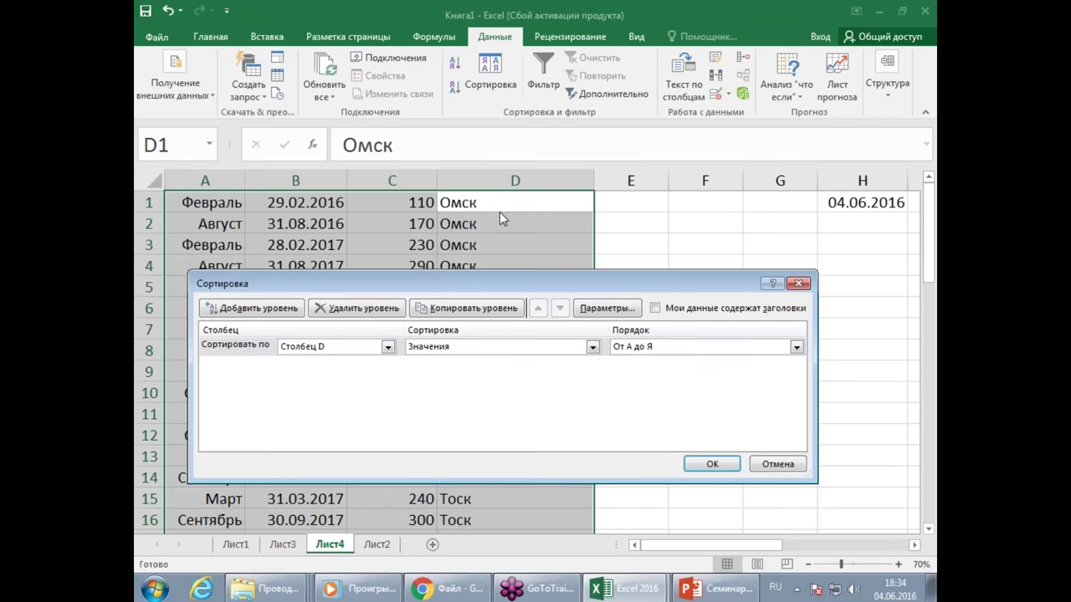
click(388, 348)
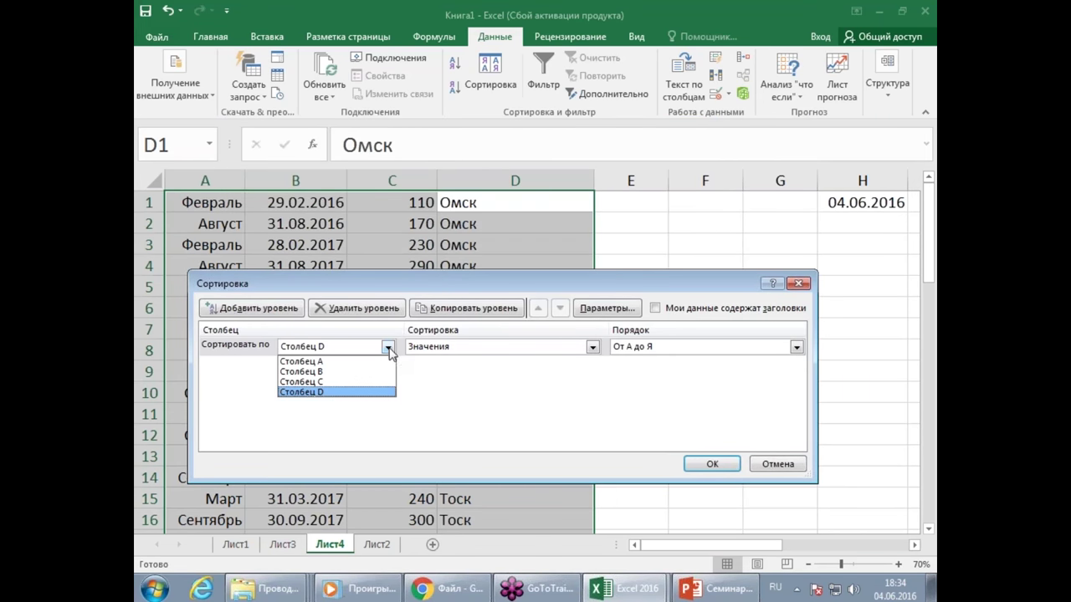
click(338, 393)
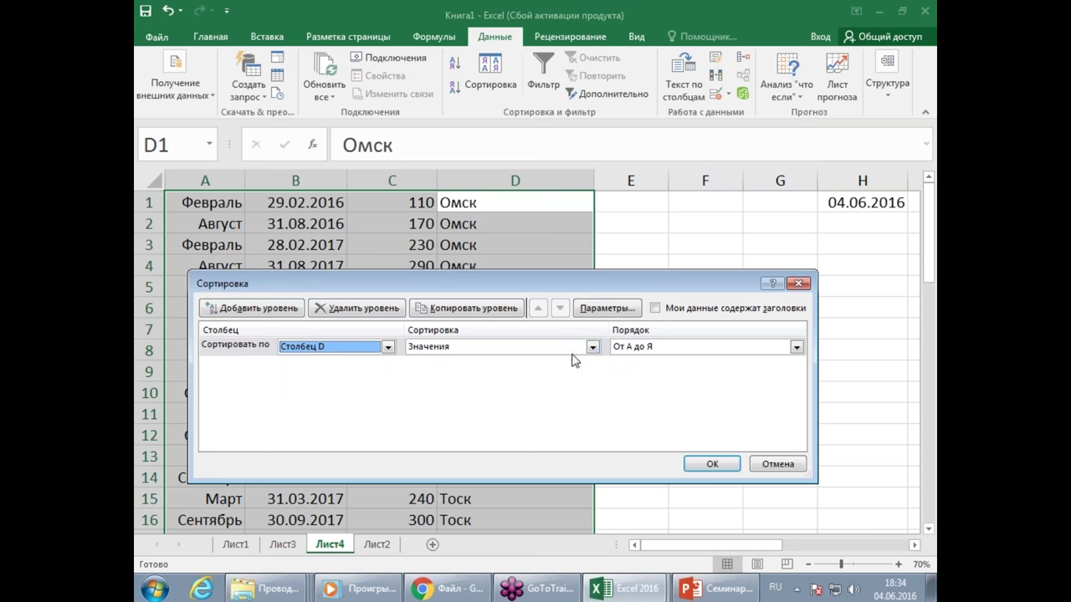
click(795, 349)
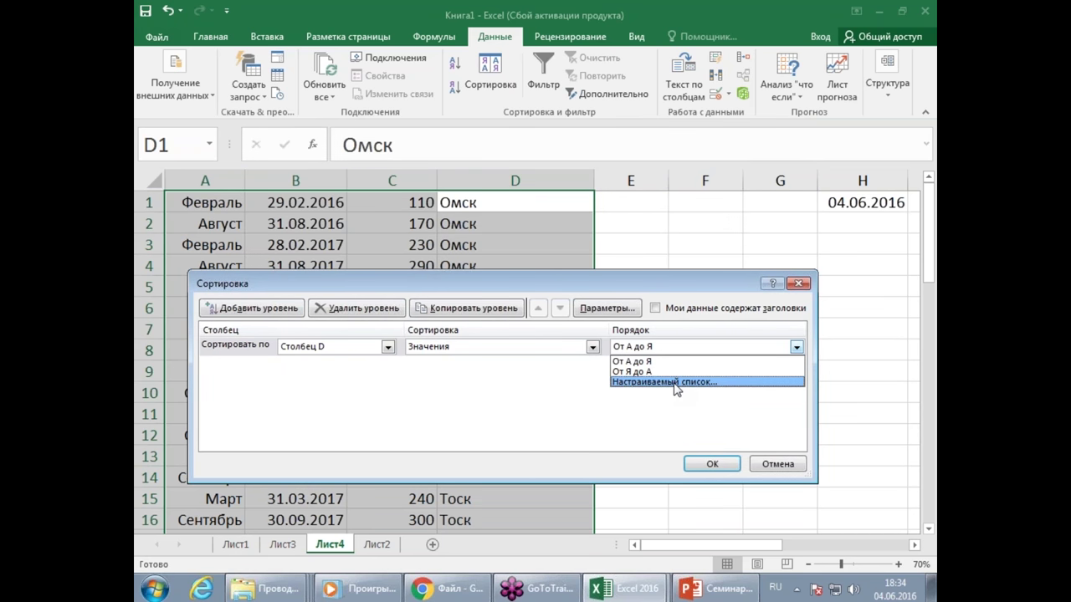
Step: Apply a Custom List order Орел, Тула, Уфа, Омск, Тоск, Пермь to the column D sort
click(675, 383)
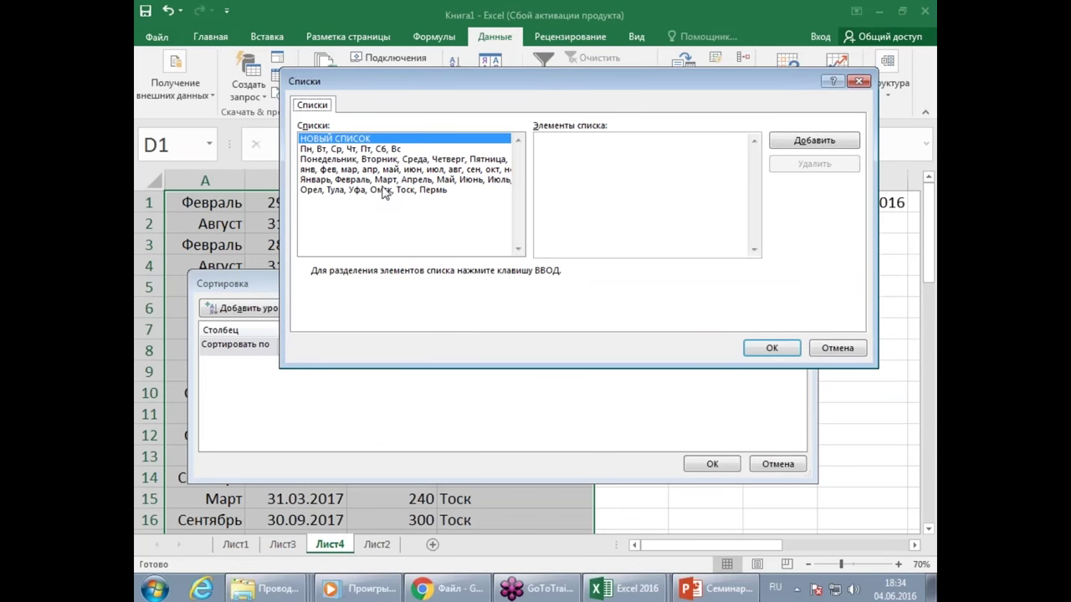
click(382, 189)
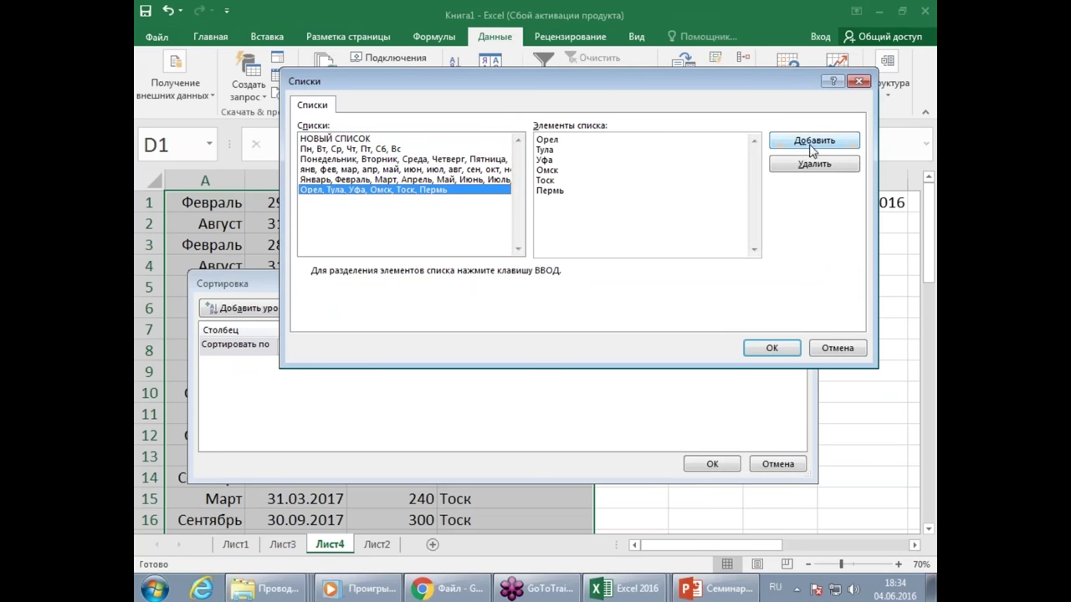
click(778, 349)
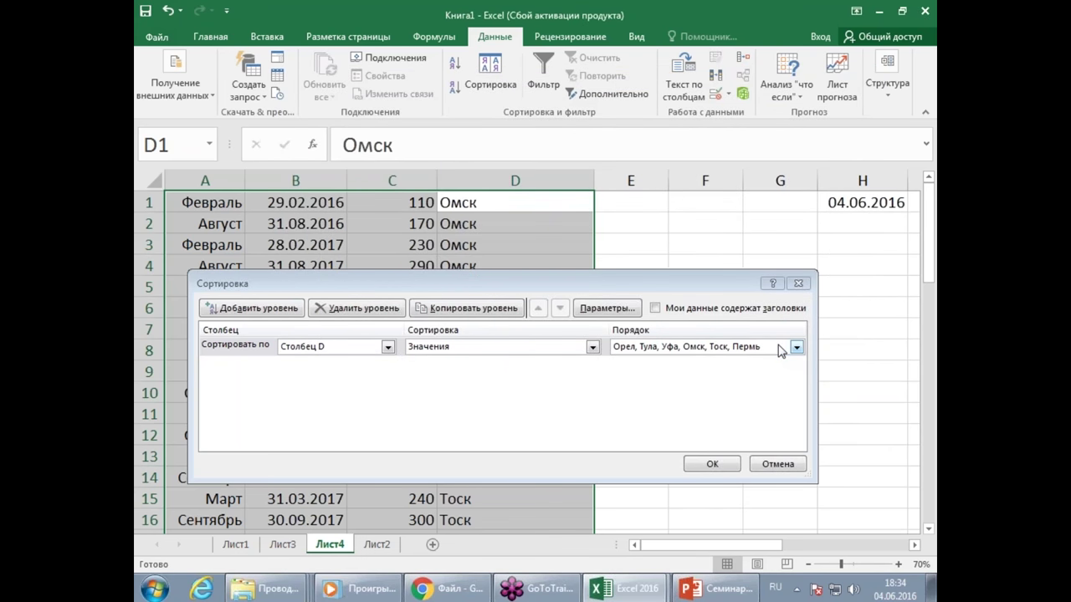
click(711, 465)
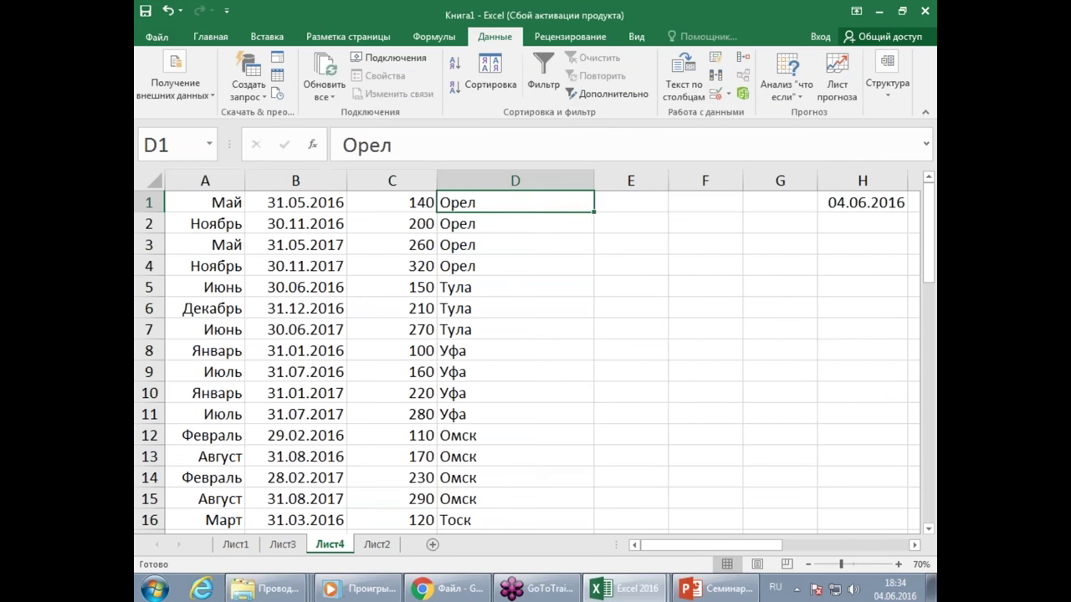
scroll(593, 328, down, 1)
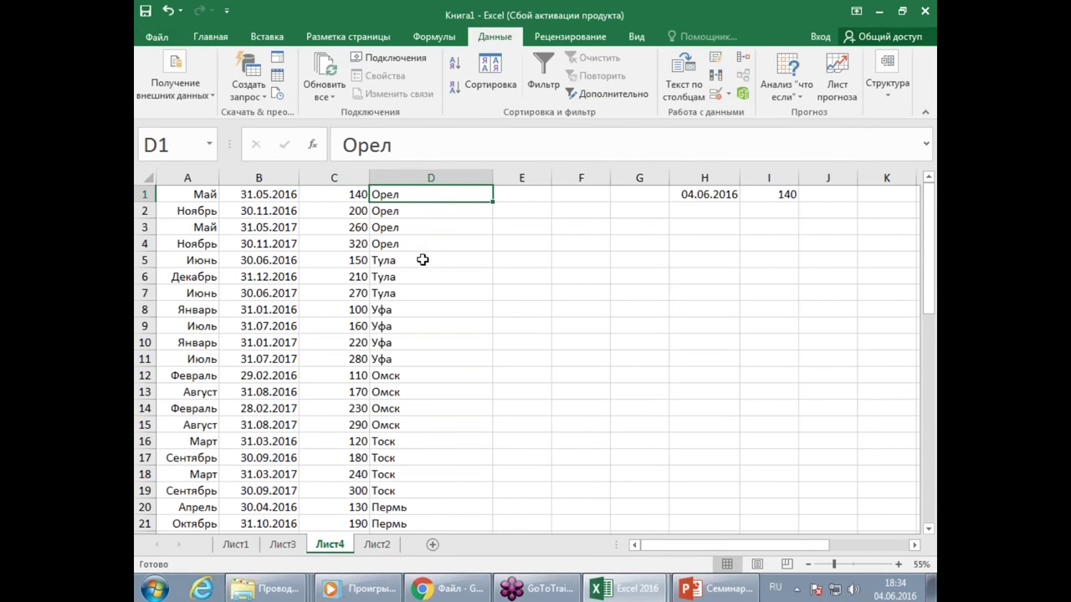
Step: Check the sorted Тула and Тоск cells without saving, then switch to the PowerPoint seminar
drag(410, 261, 408, 297)
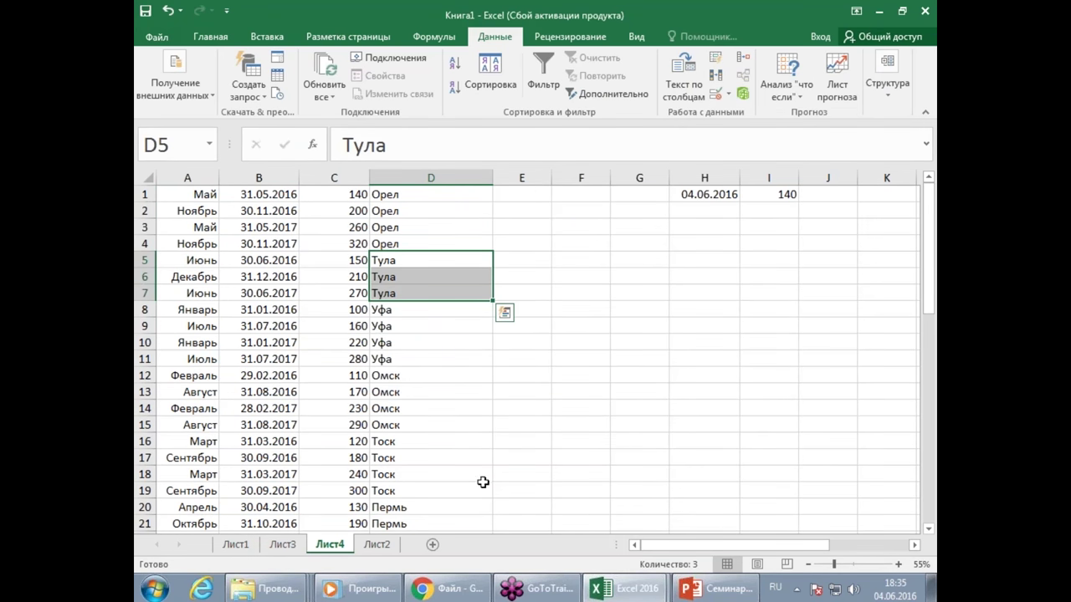
click(405, 435)
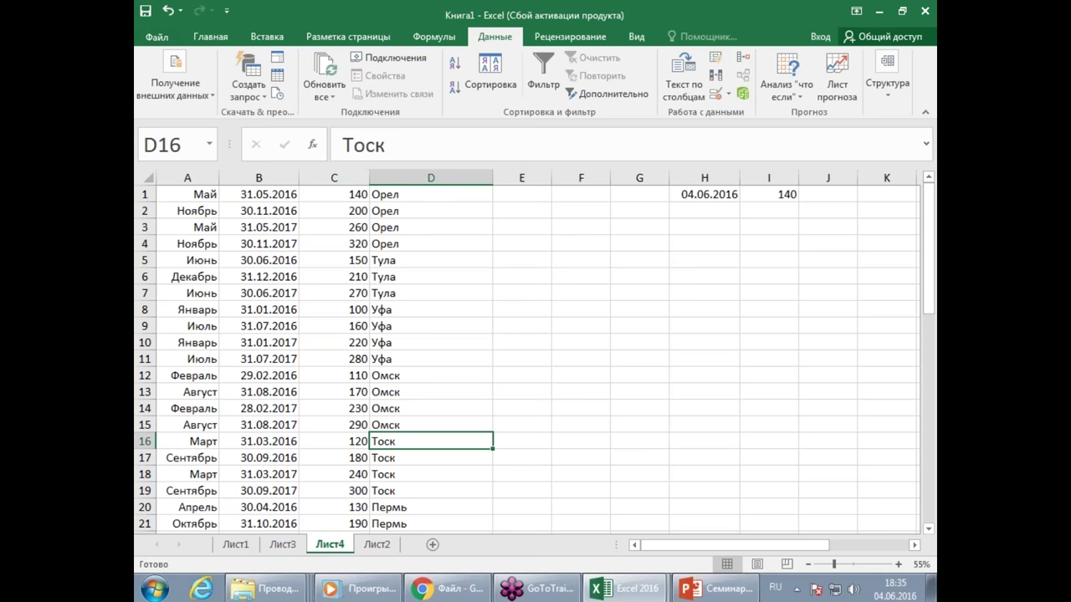
click(164, 39)
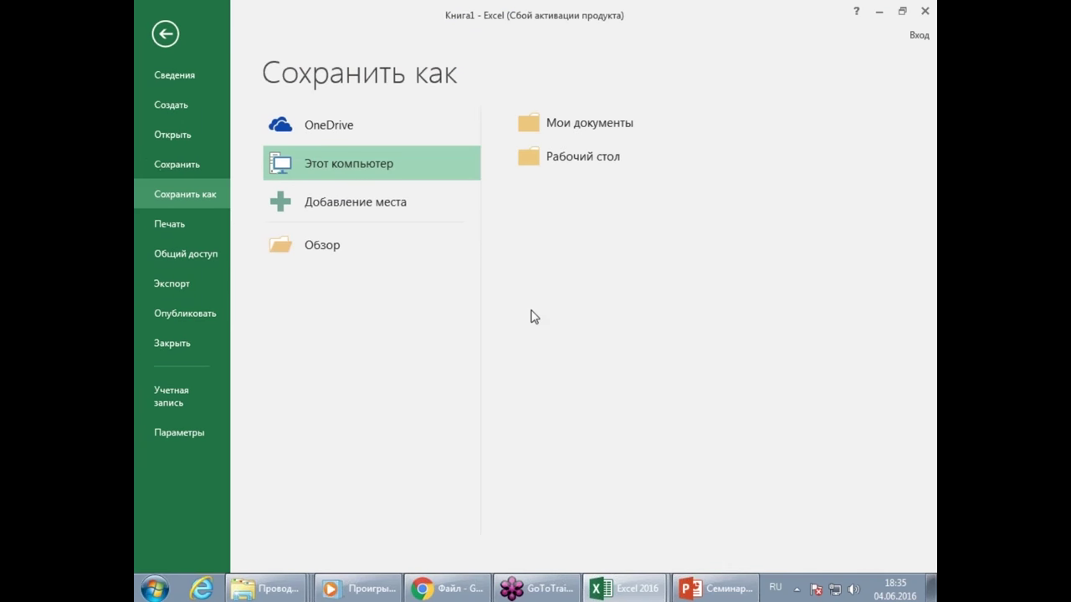
click(174, 38)
click(412, 262)
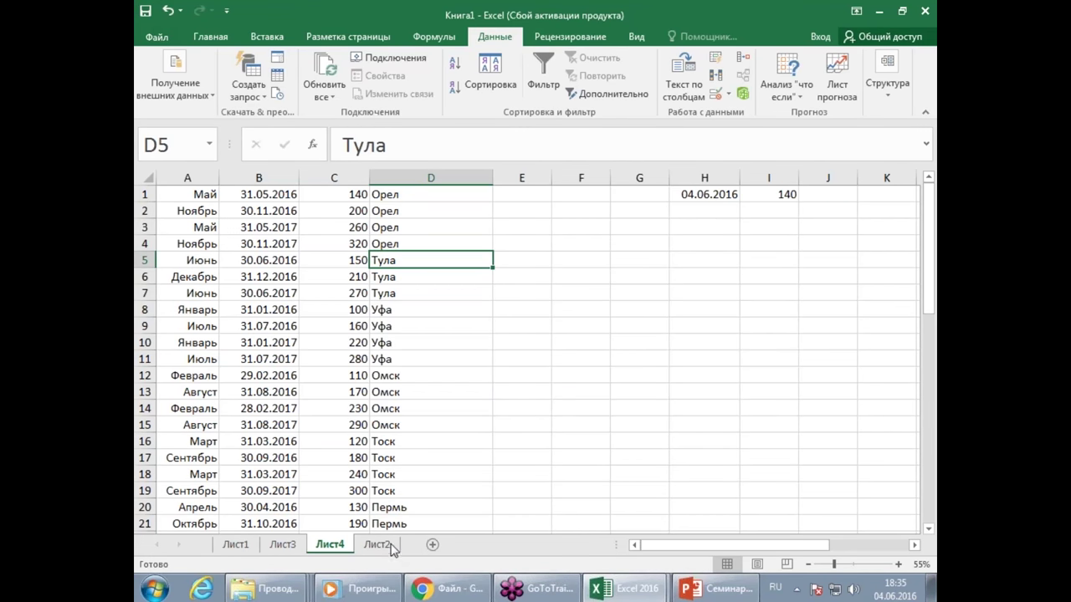
click(711, 590)
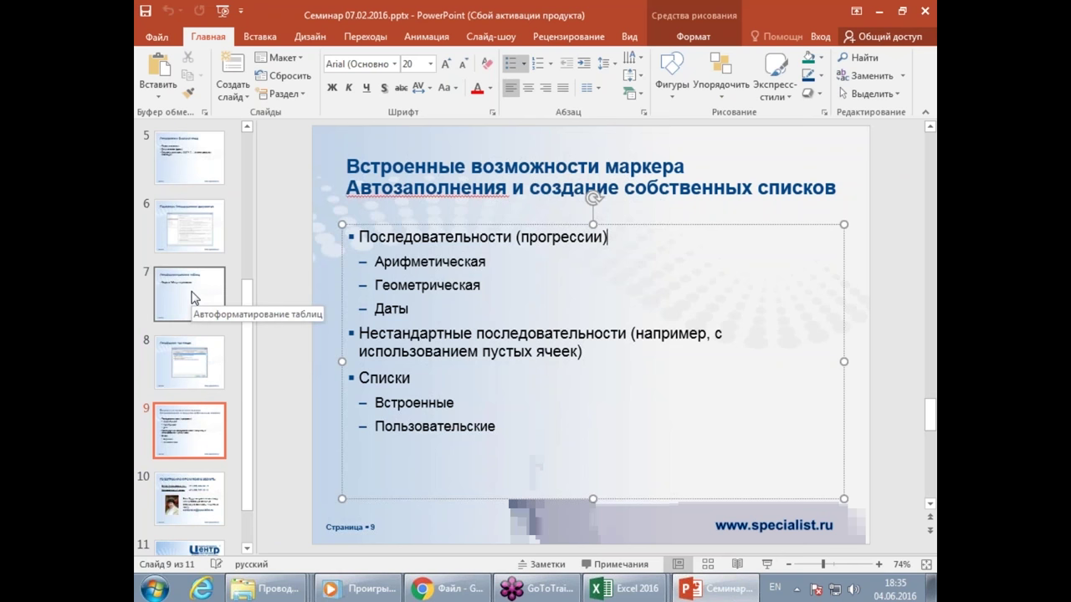
Step: Go to slide 7 'Автоформатирование таблиц', then minimize PowerPoint to return to Excel
click(192, 298)
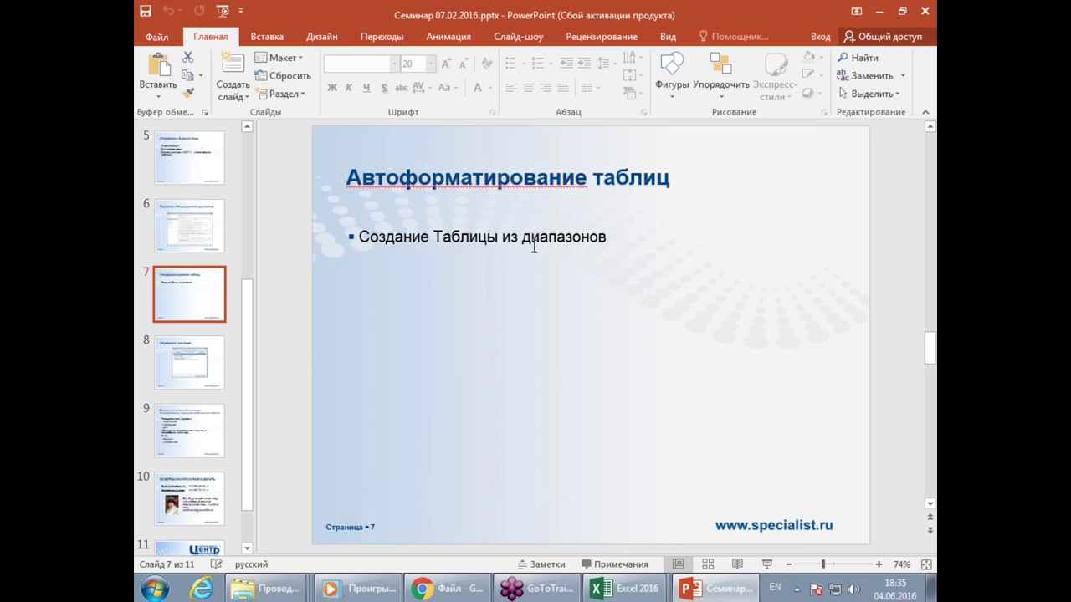
click(878, 11)
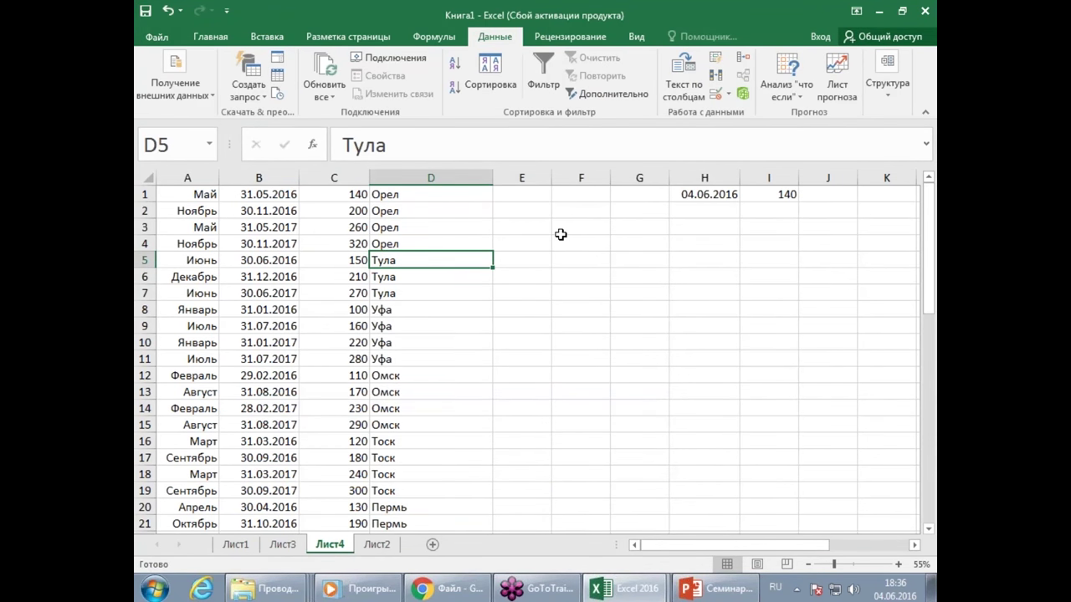
Step: Switch to the Home ribbon with a cell inside the Лист4 data range selected
click(308, 266)
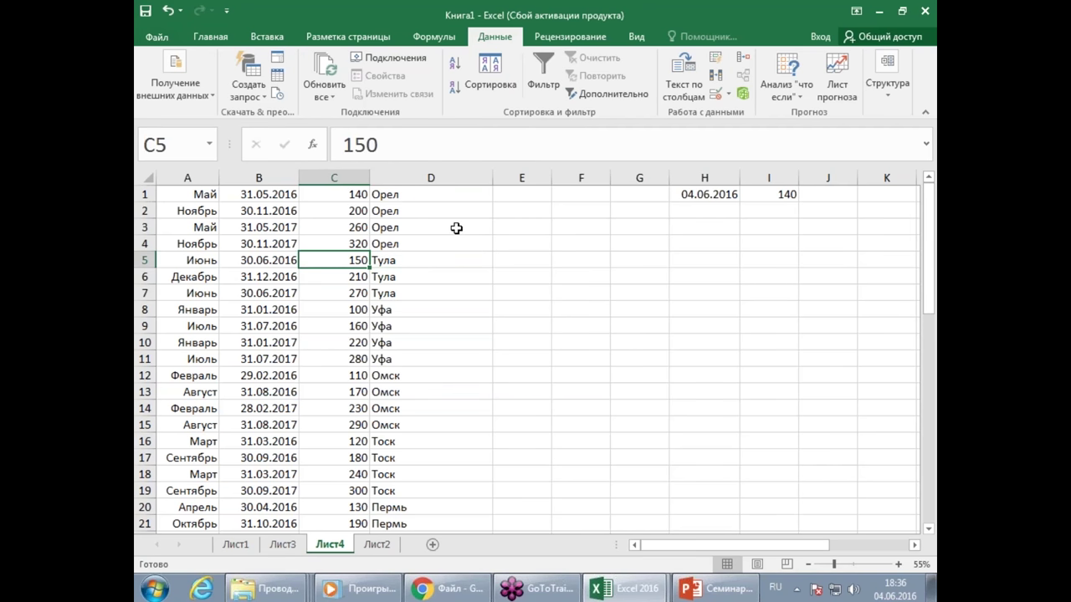
click(293, 224)
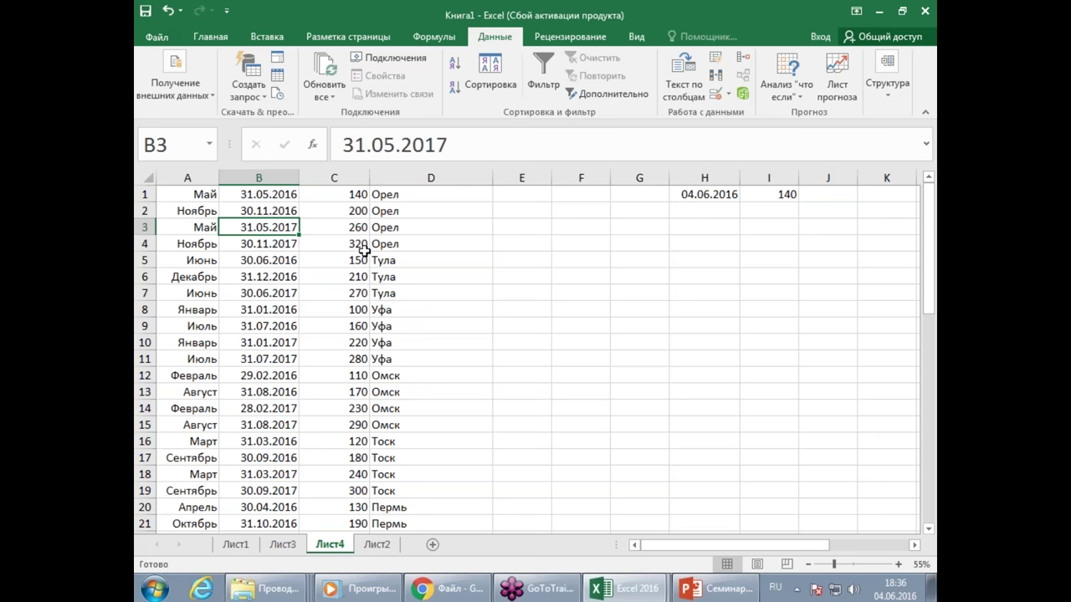
click(210, 40)
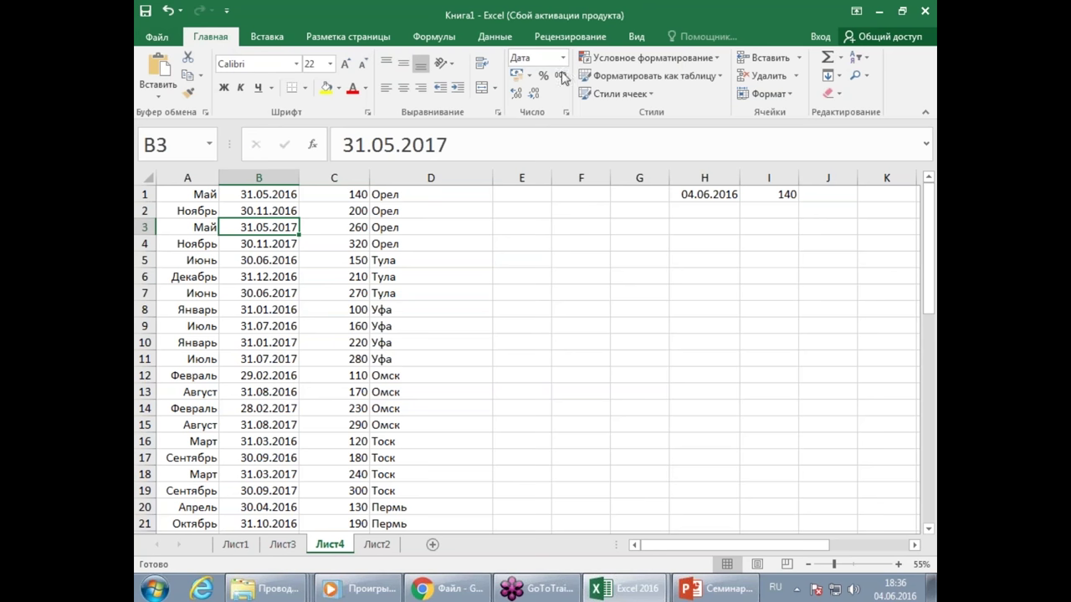
click(361, 260)
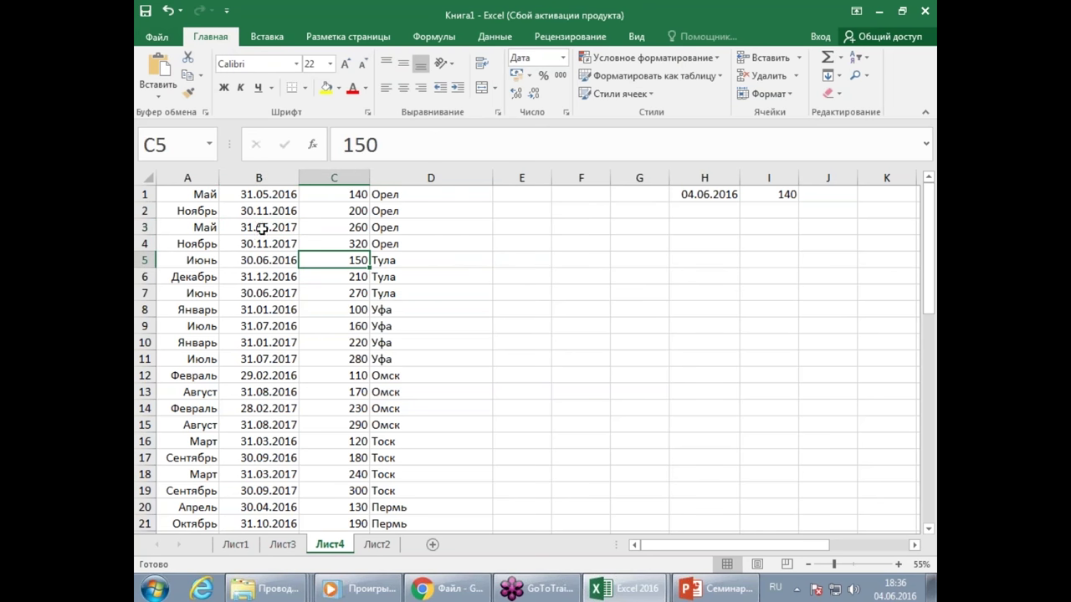
click(264, 254)
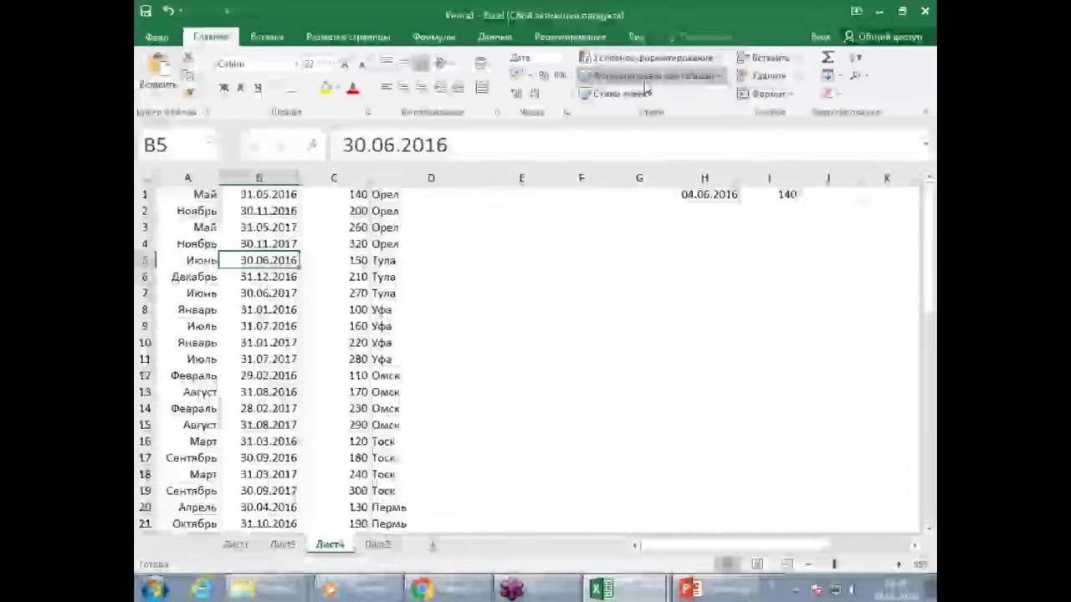
Step: Format A1:D23 as a table in the orange medium style, without a header row
click(651, 77)
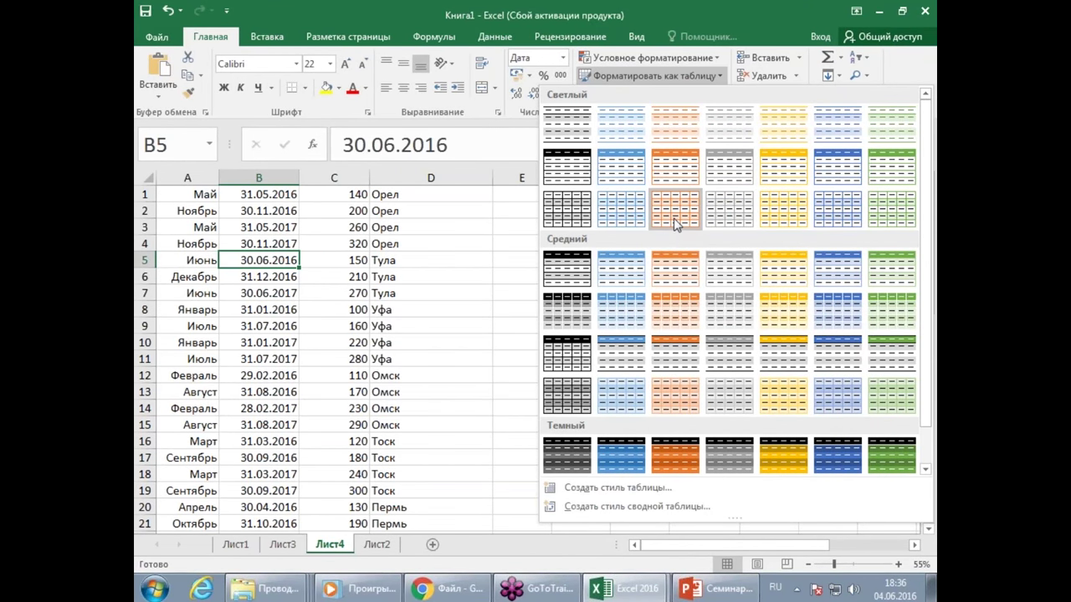
click(678, 268)
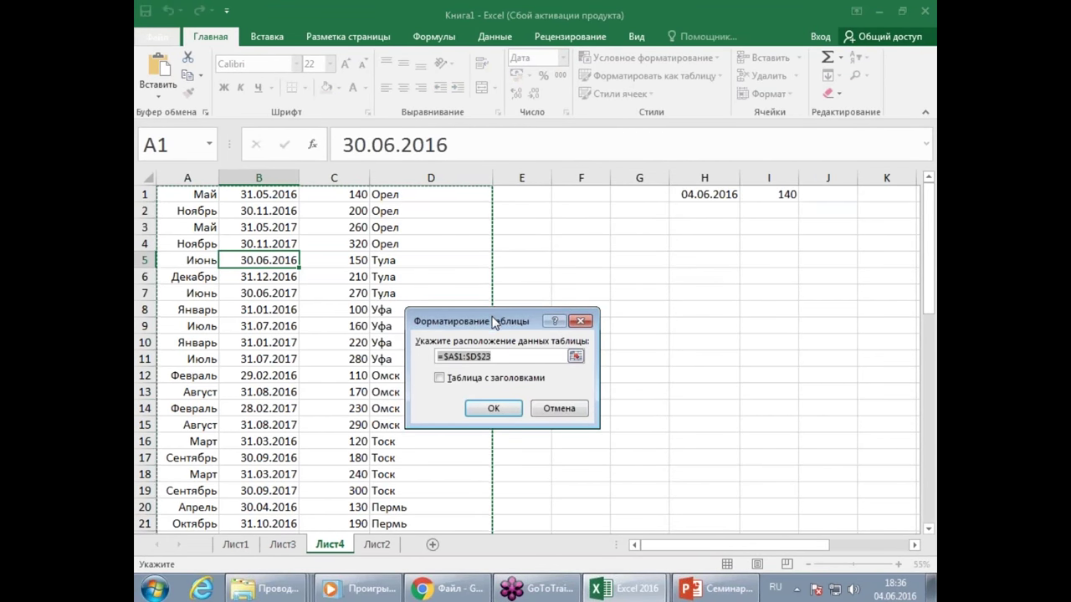
drag(496, 321, 544, 231)
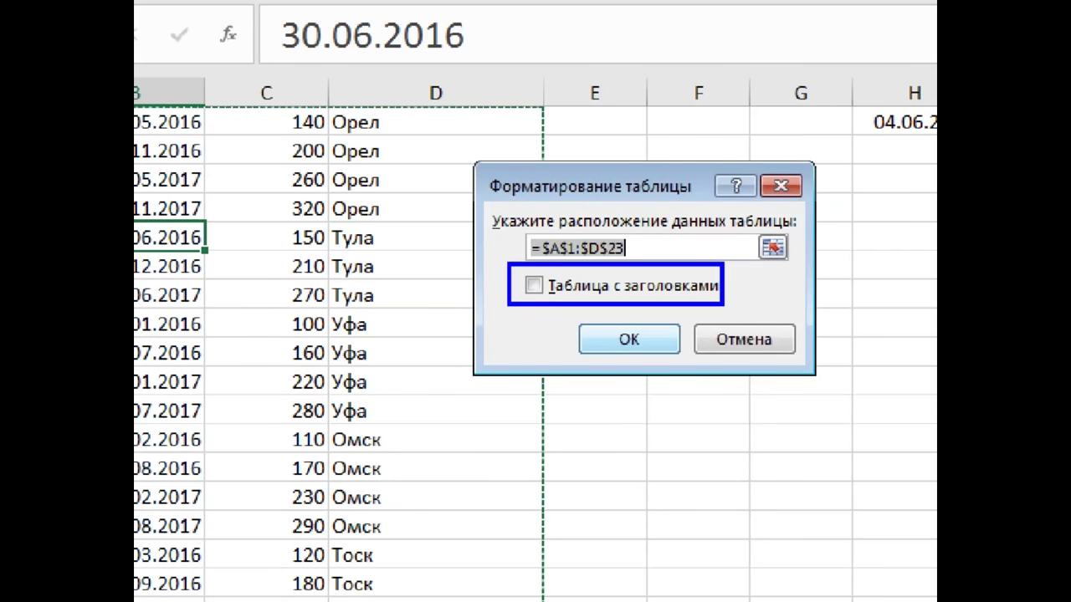
key(Return)
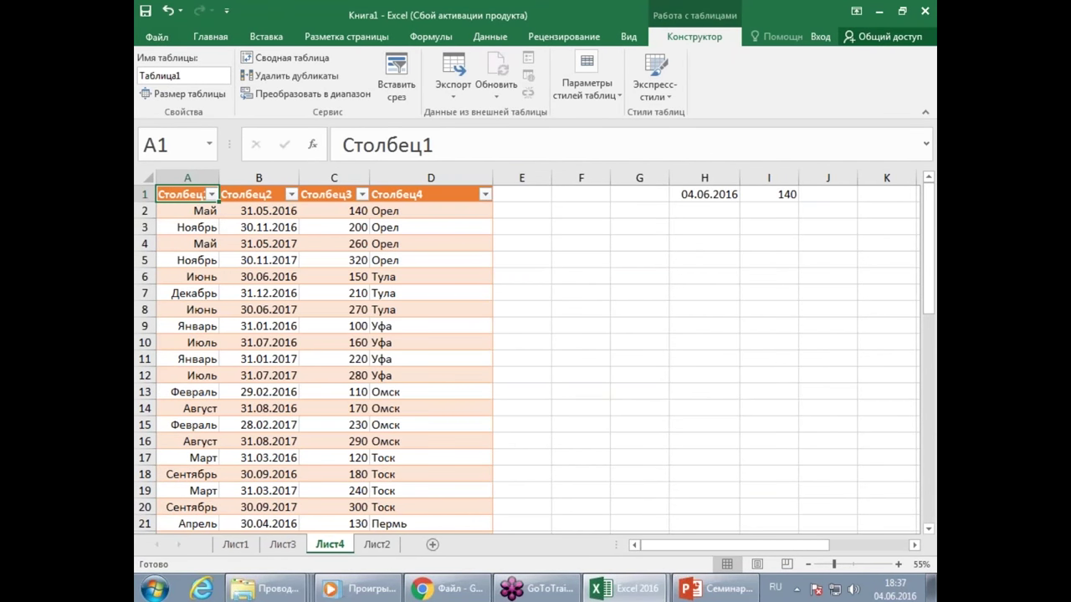
Step: Rename the first three table headers to Месяц, Дата and Цена
ctrl+scroll(505, 286, up, 3)
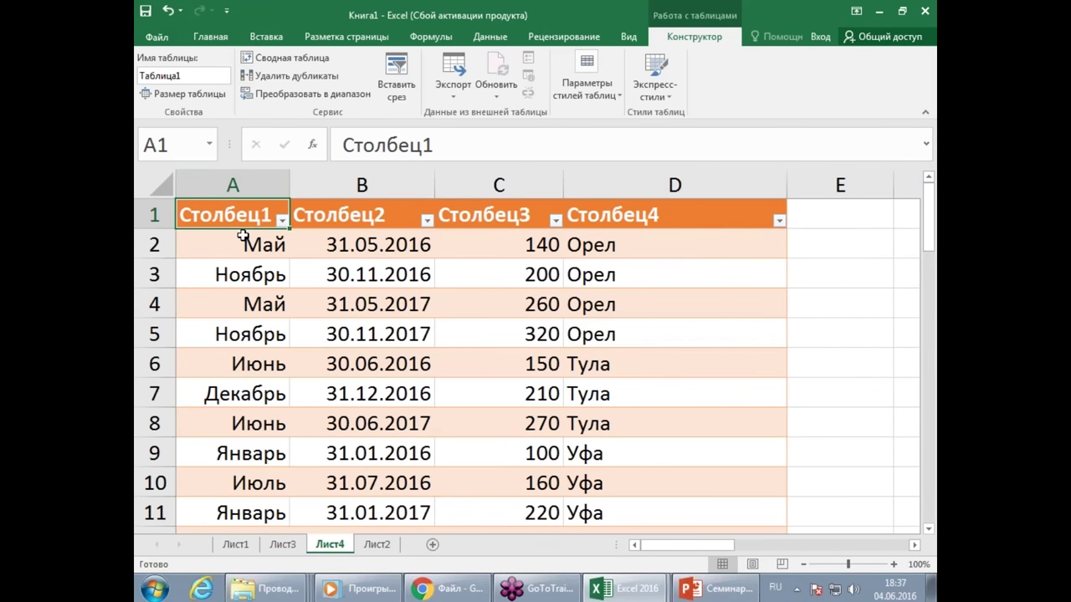
text(Месяц)
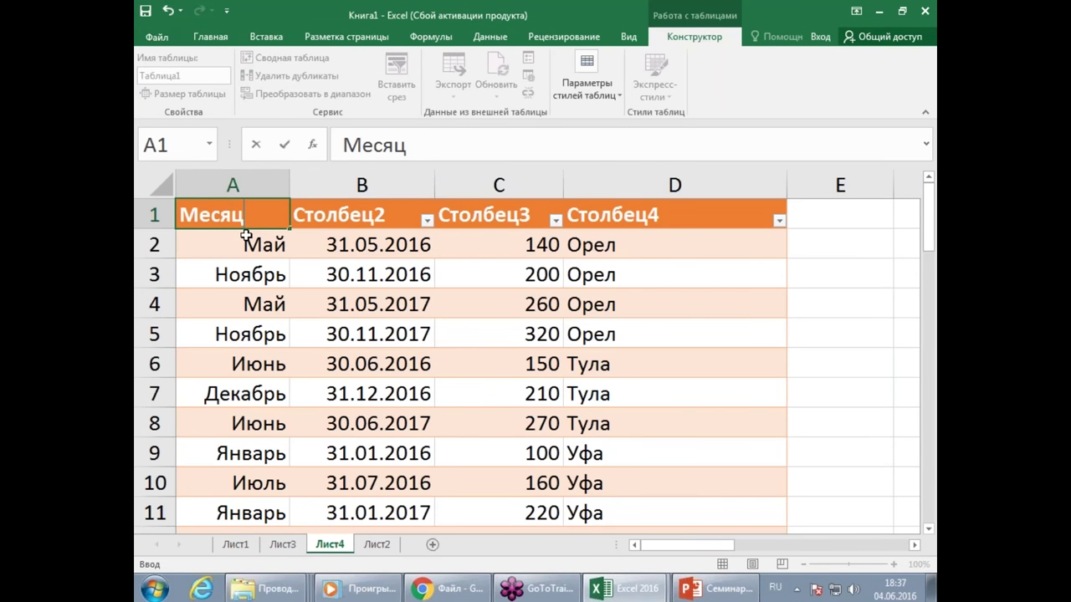
key(Tab)
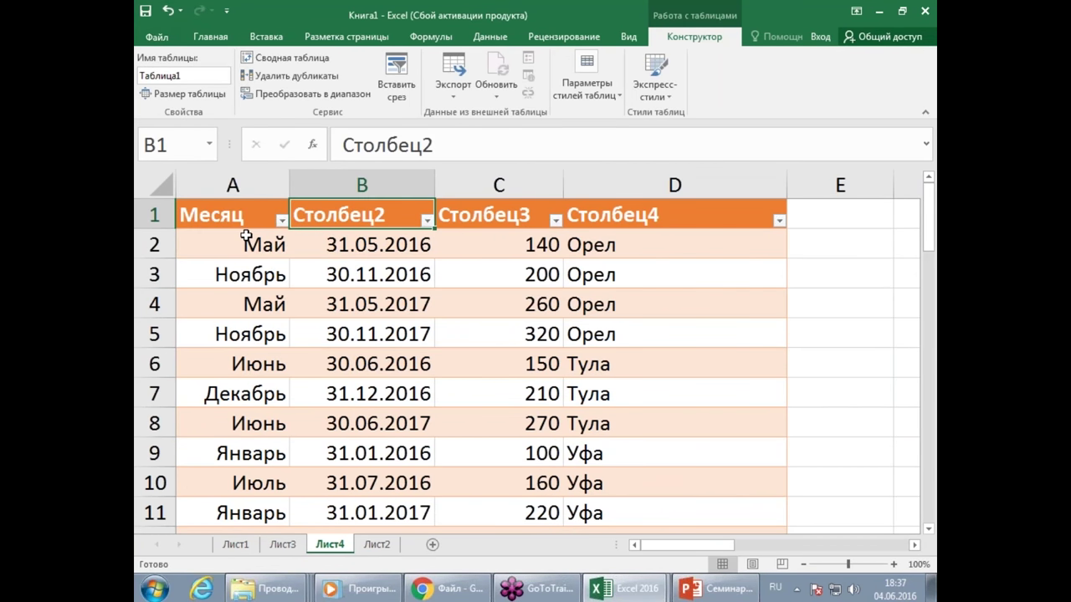
text(Д)
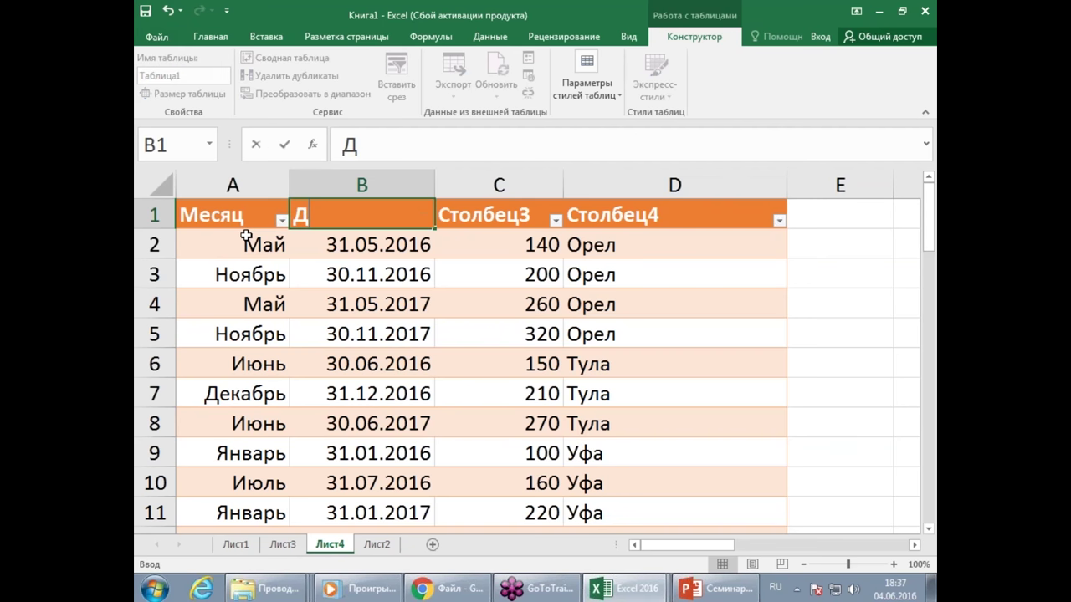
text(ата)
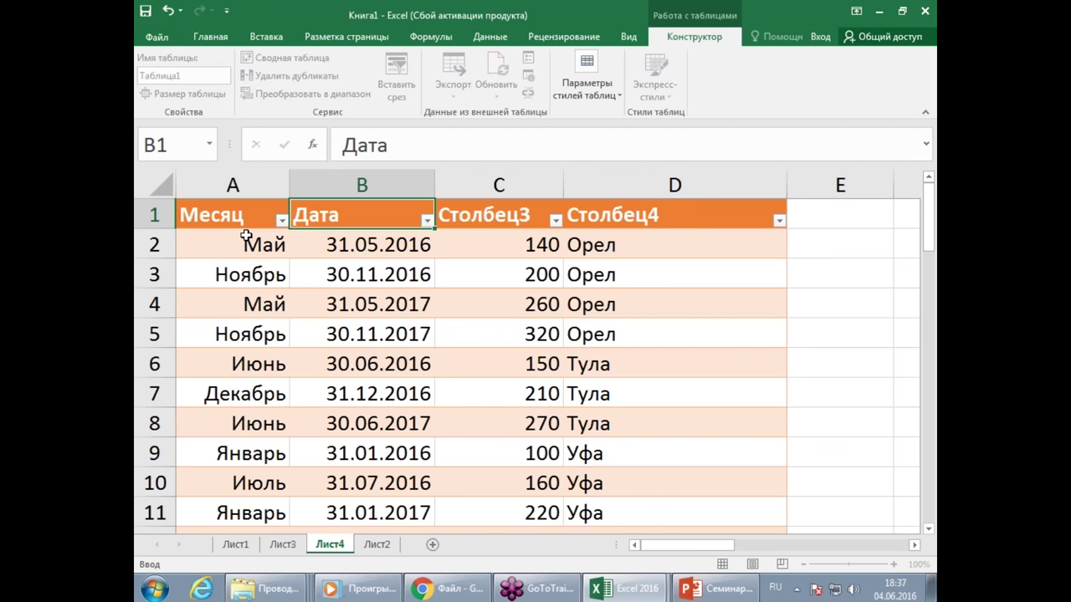
key(Tab)
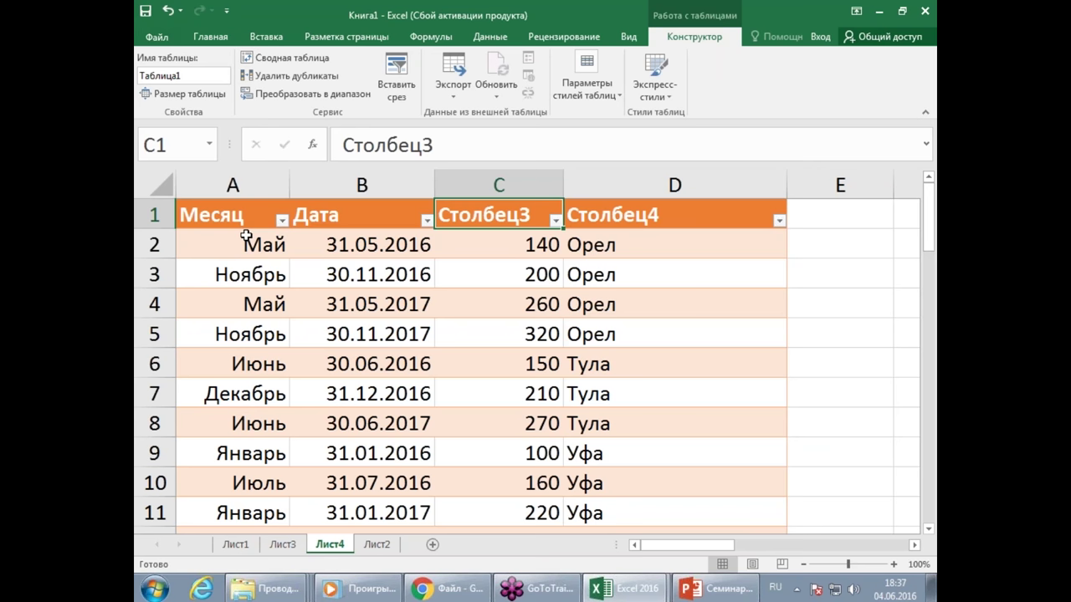
text(Цена)
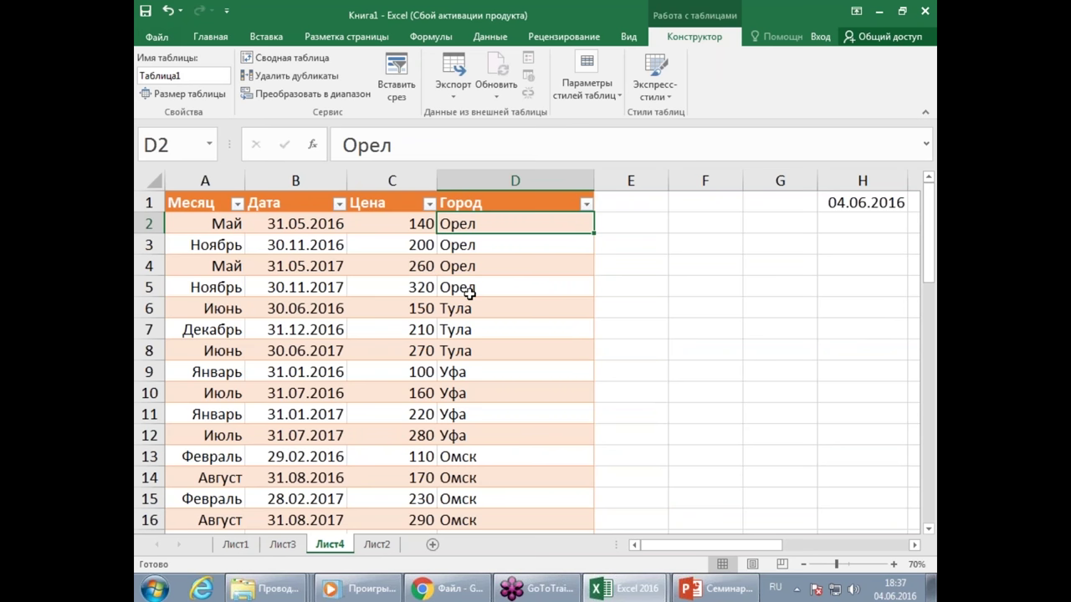
click(629, 204)
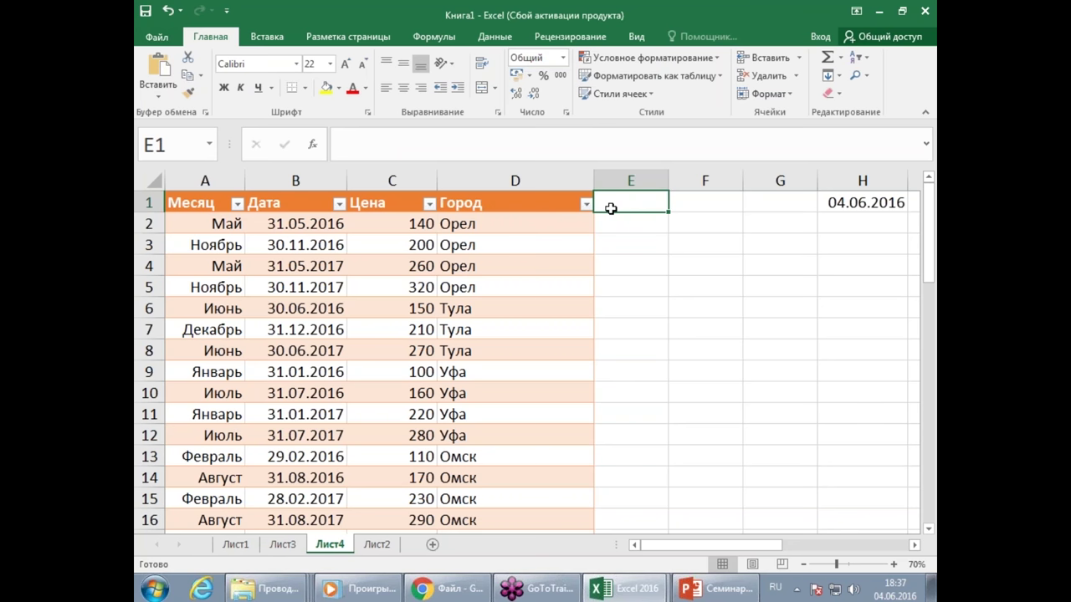
Step: Add a Кол-во header in E1 and enter 1, 2, 3 in E2:E4
text(Кол-во)
key(Return)
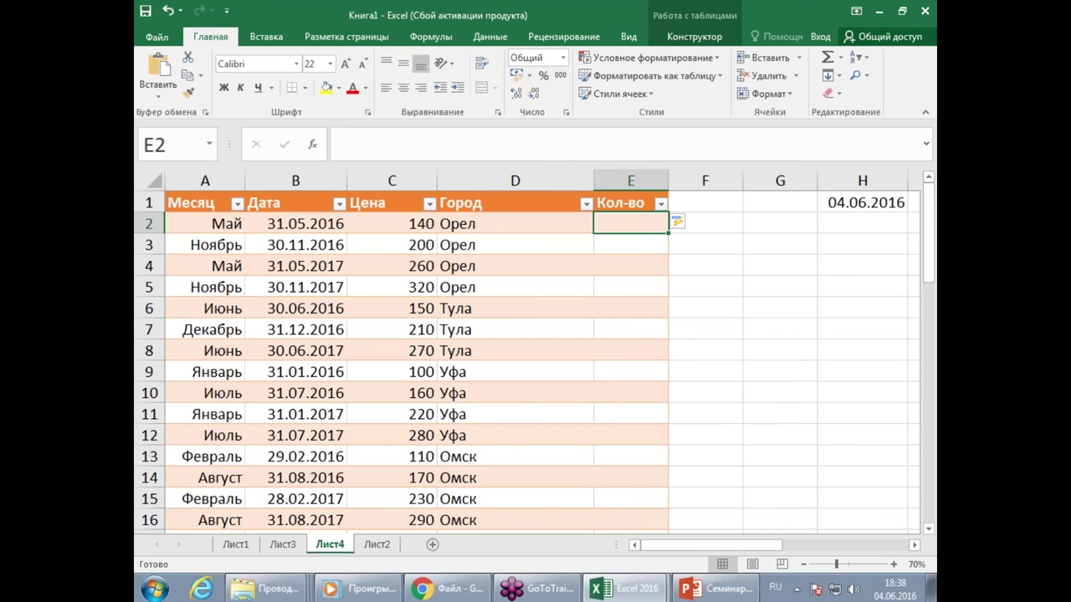
text(1)
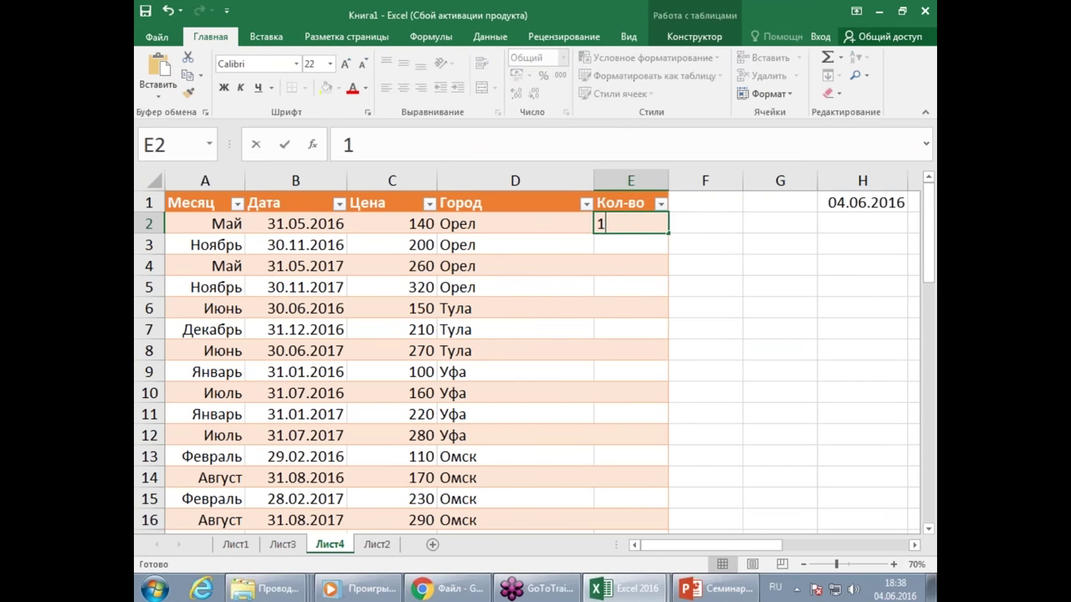
key(Return)
text(2)
key(Return)
text(3)
key(Return)
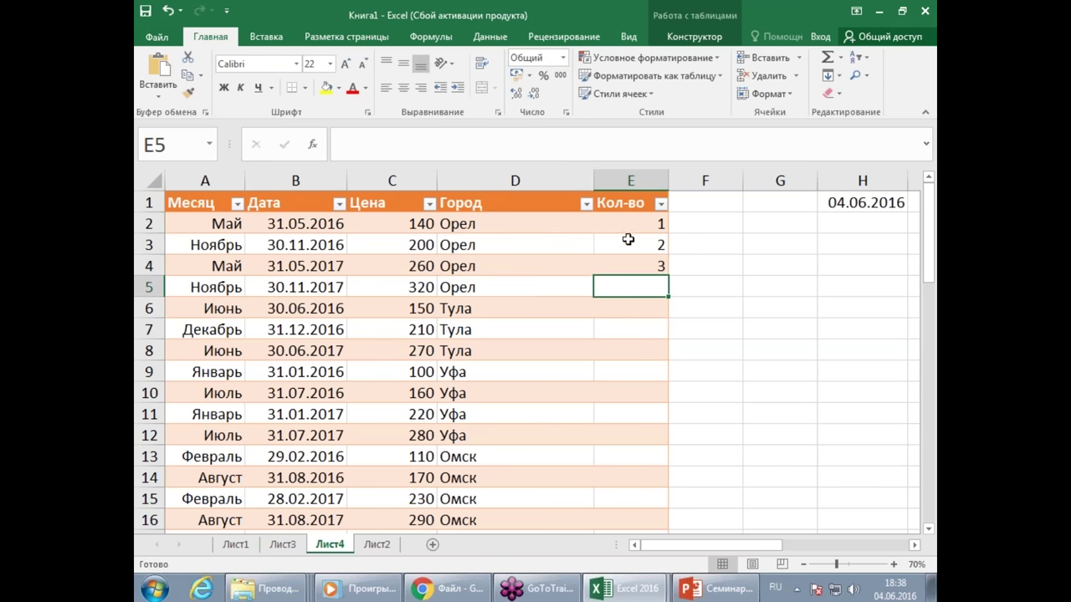
Step: Fill the 1, 2, 3 pattern down the whole Кол-во column by copying cells
click(635, 225)
drag(635, 225, 634, 266)
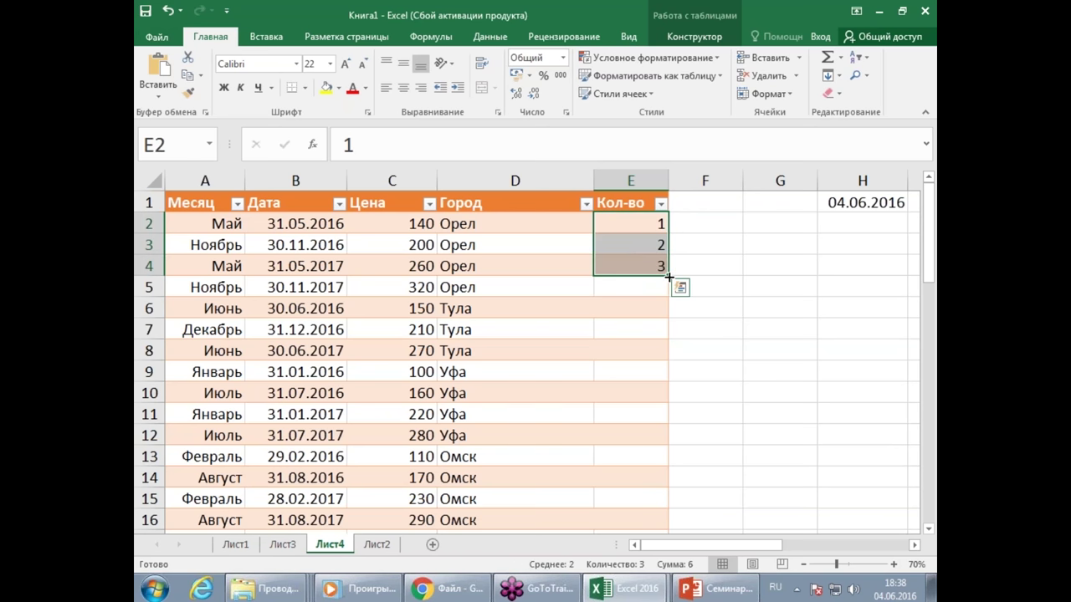
double_click(670, 276)
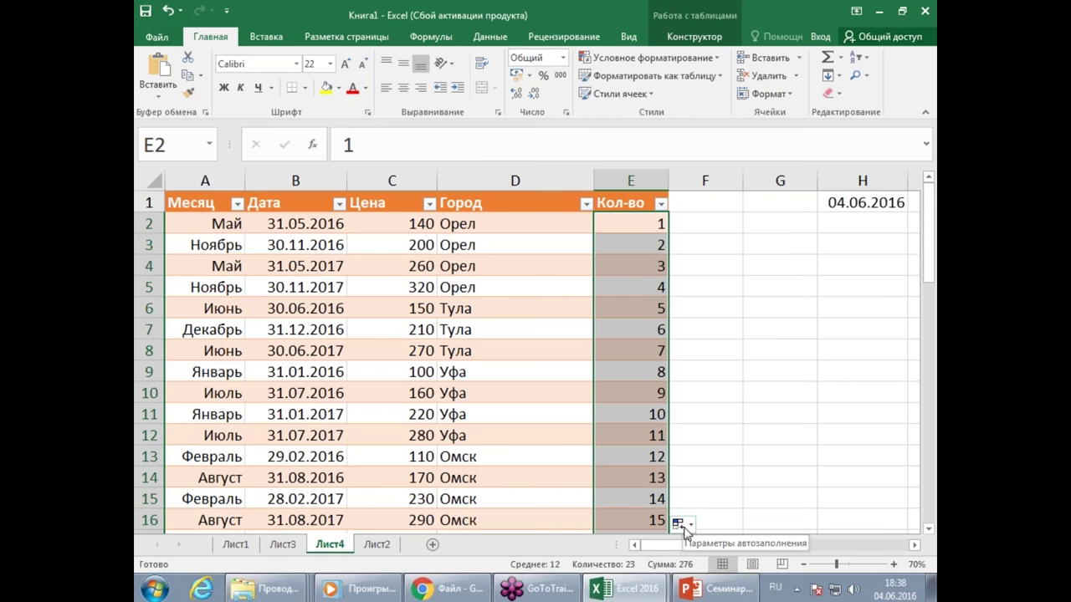
click(684, 527)
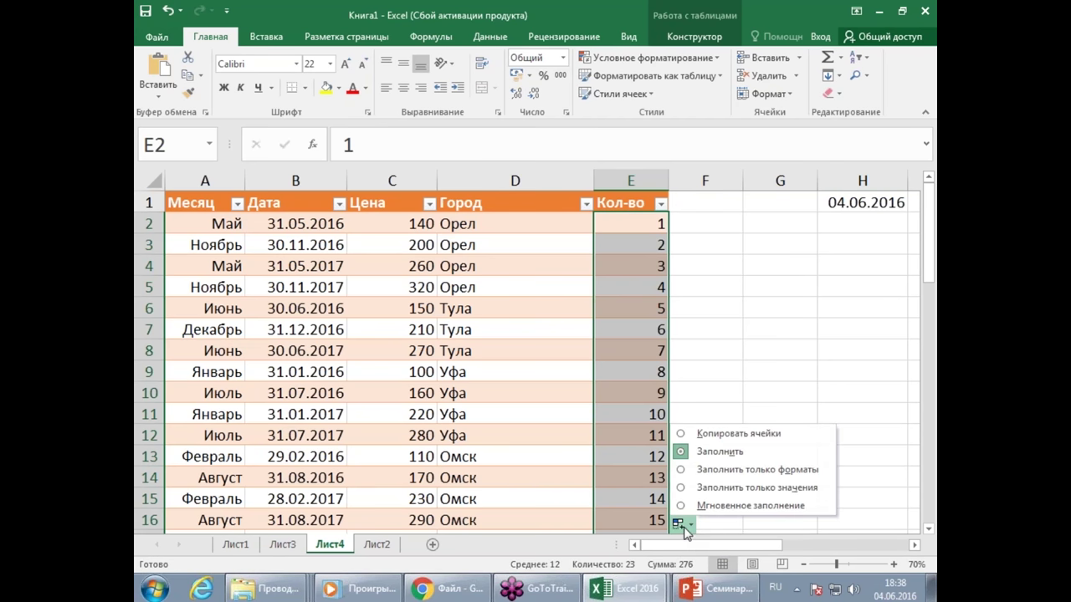
click(681, 434)
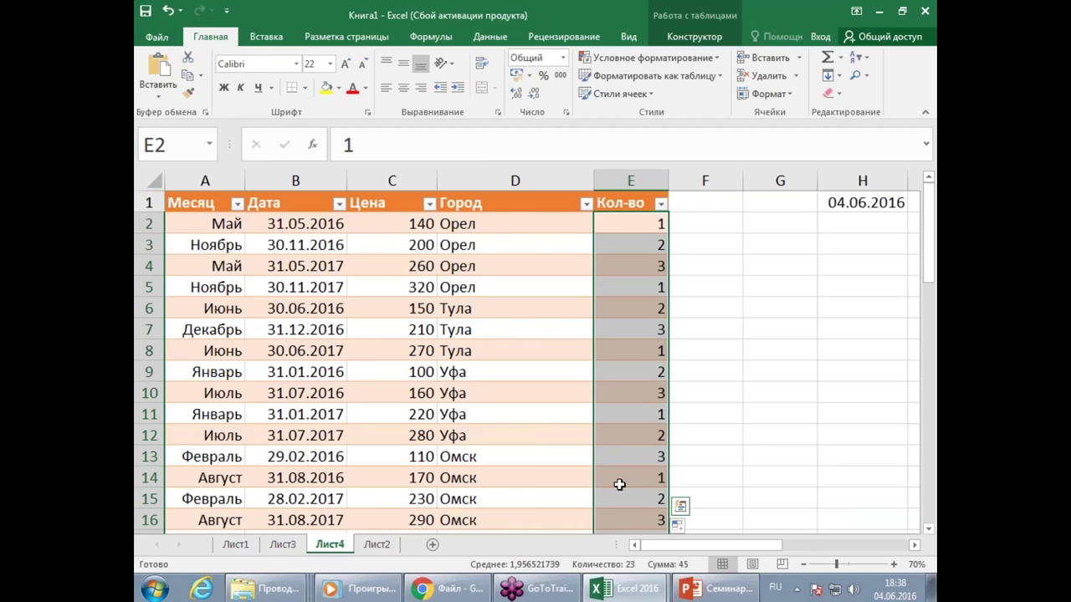
click(679, 525)
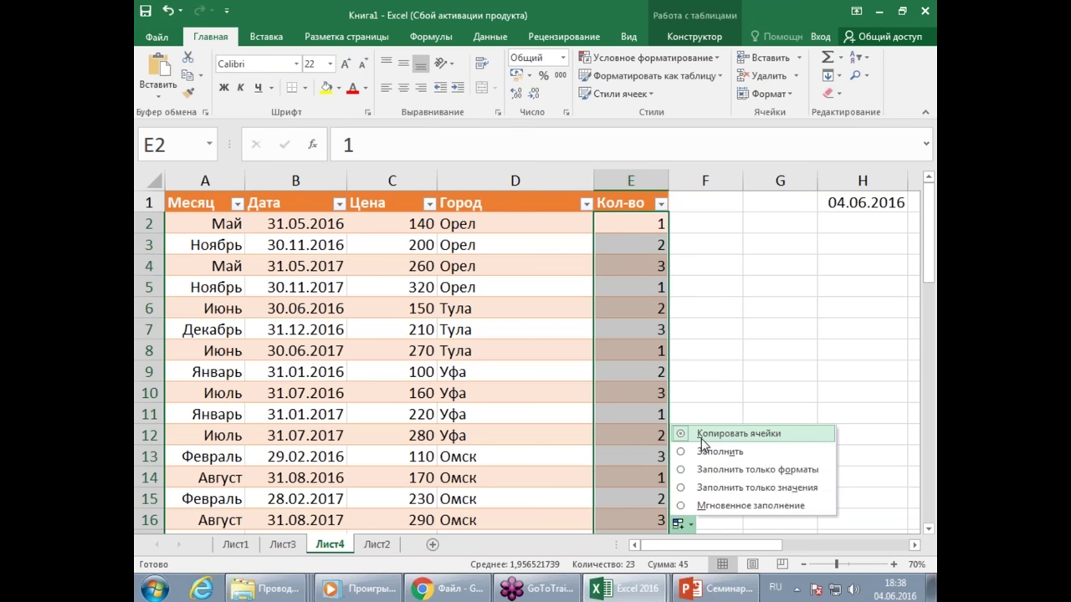
Step: Add a Сумма header in F1 to extend the table
click(641, 225)
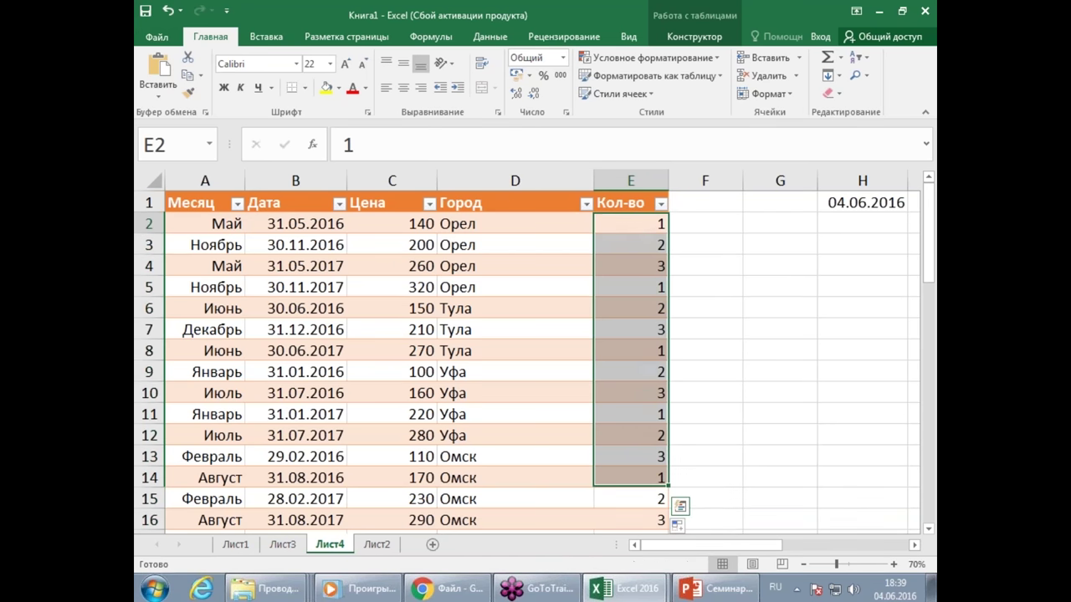
click(693, 202)
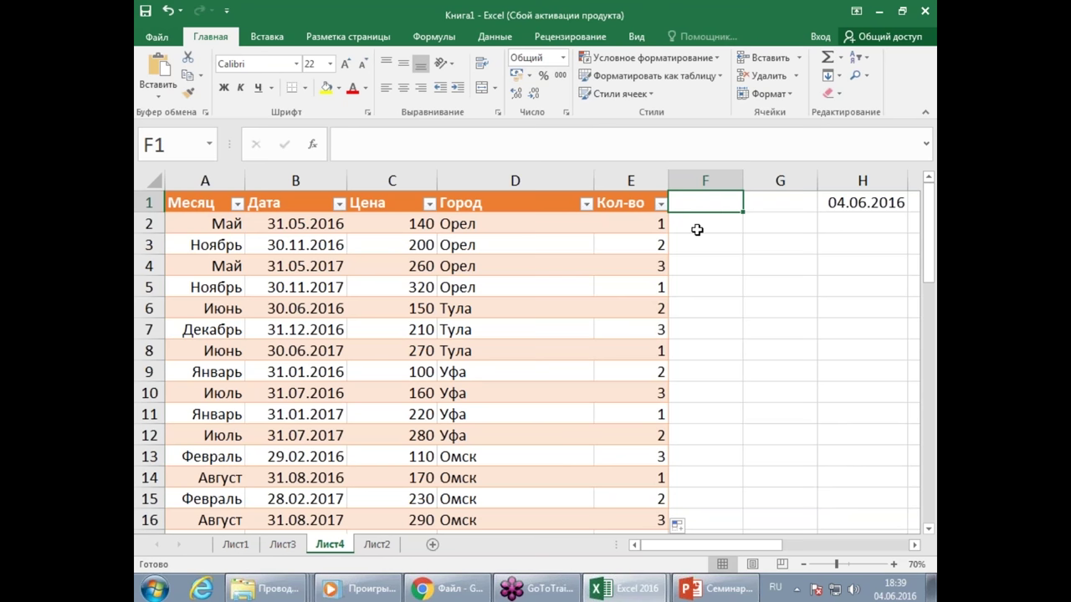
text(Сумма)
key(Return)
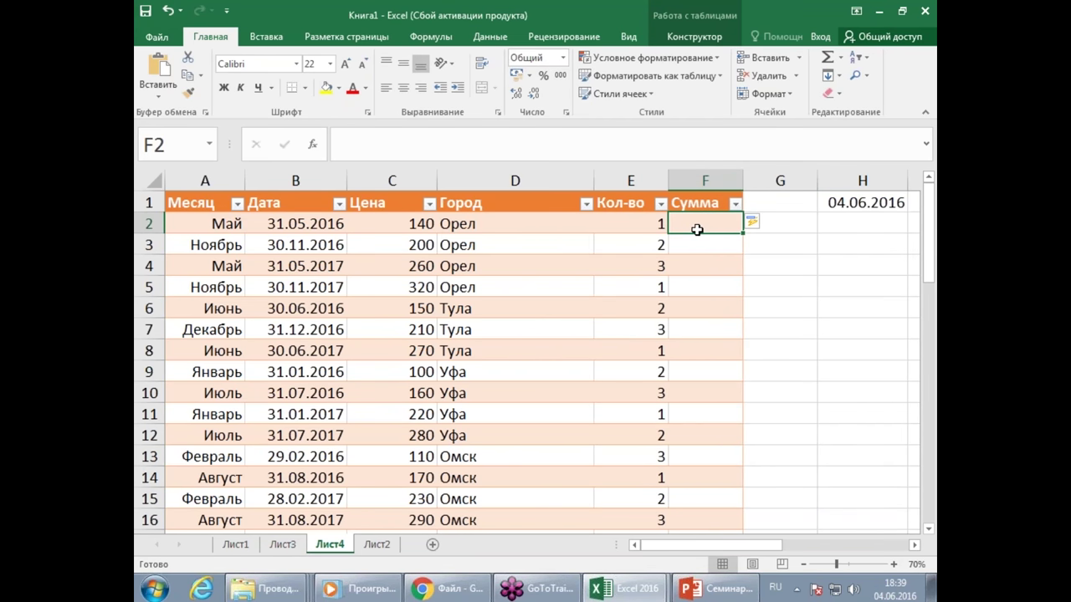
text(=)
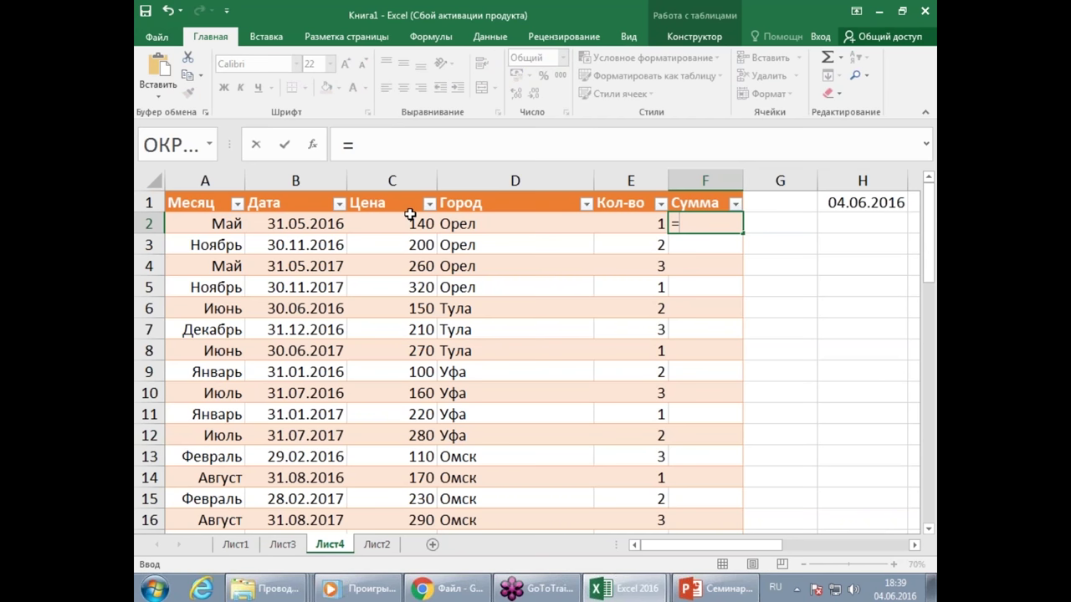
click(398, 224)
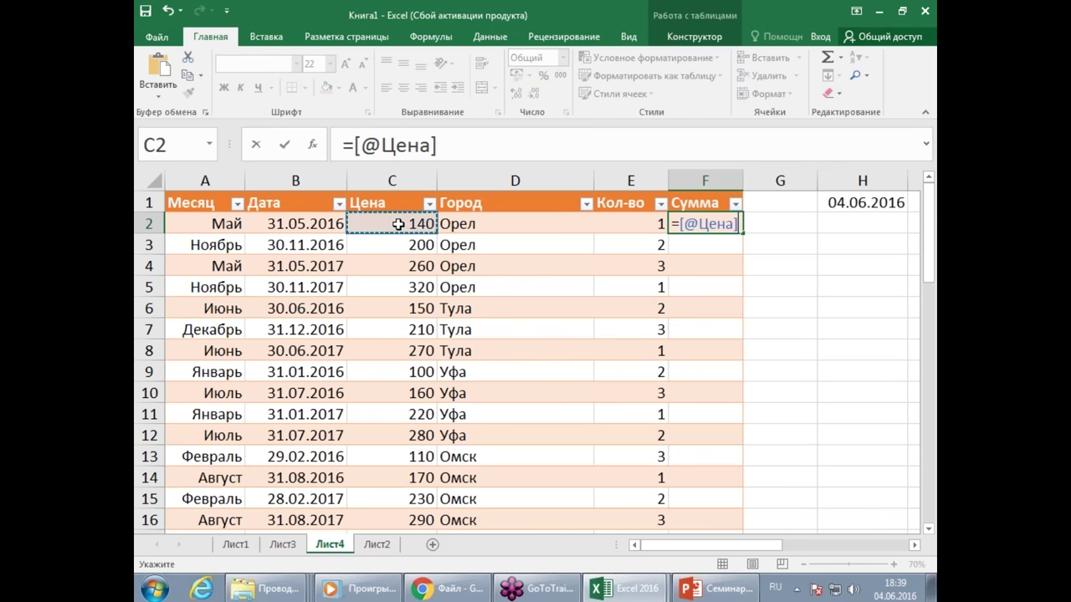
text(*)
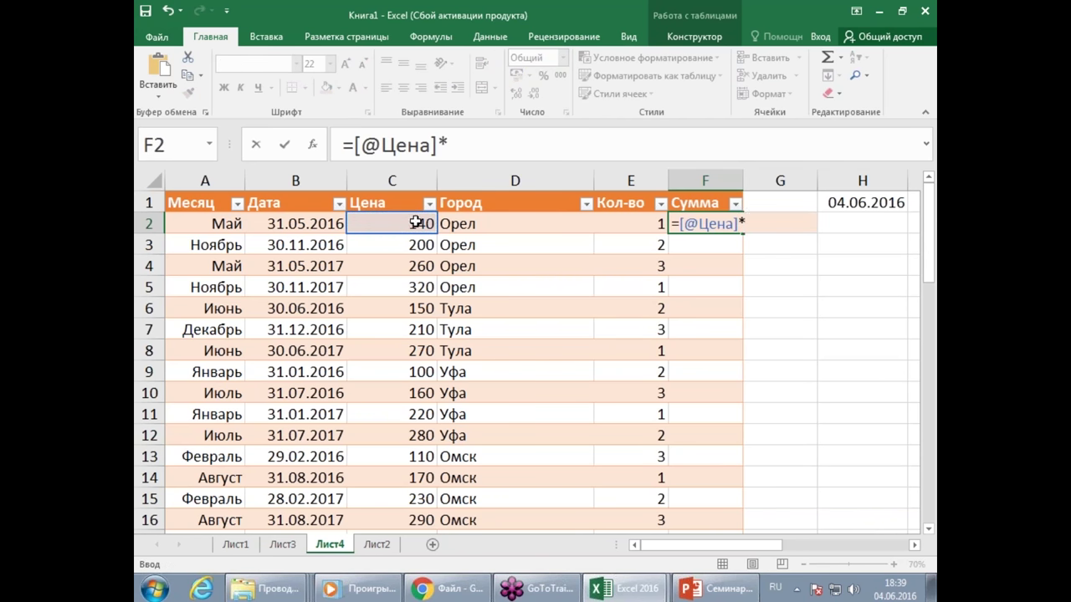
click(620, 222)
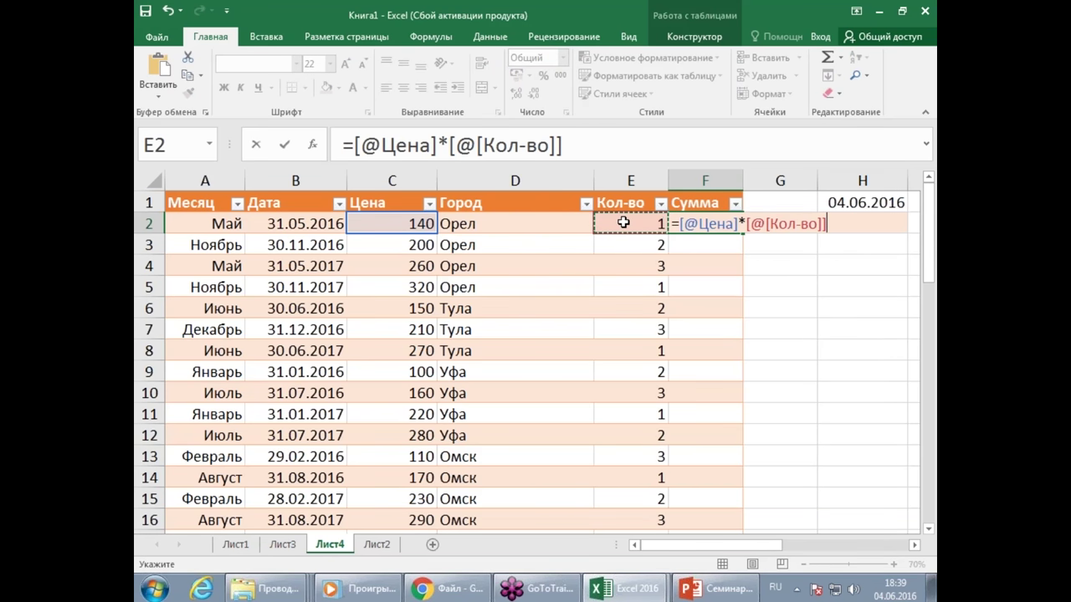
key(ctrl+Return)
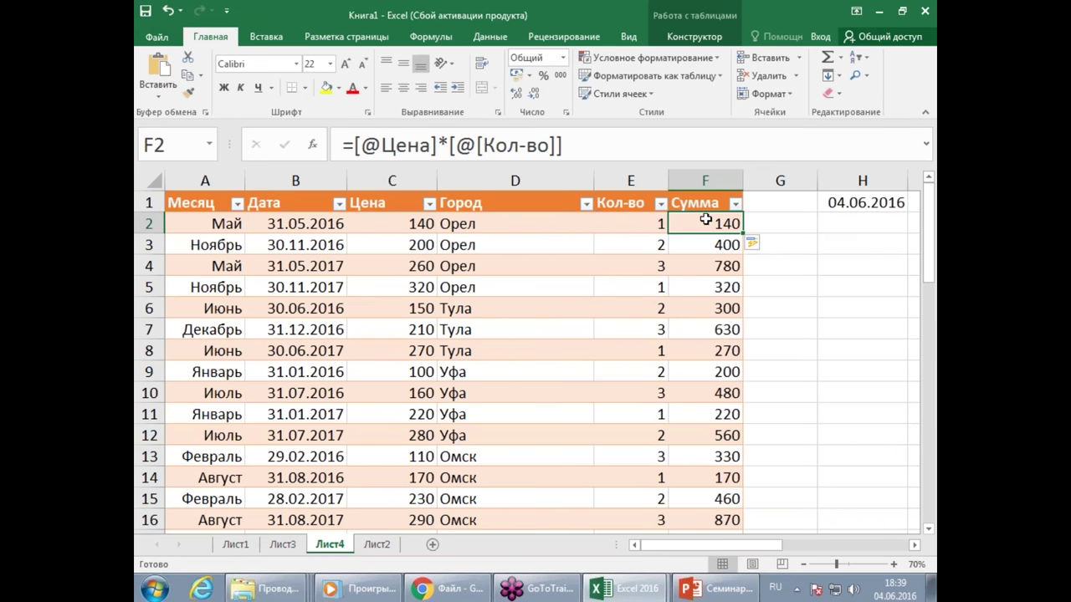
Step: Check the calculated Сумма values in several rows of the table
scroll(700, 329, down, 8)
scroll(700, 329, up, 4)
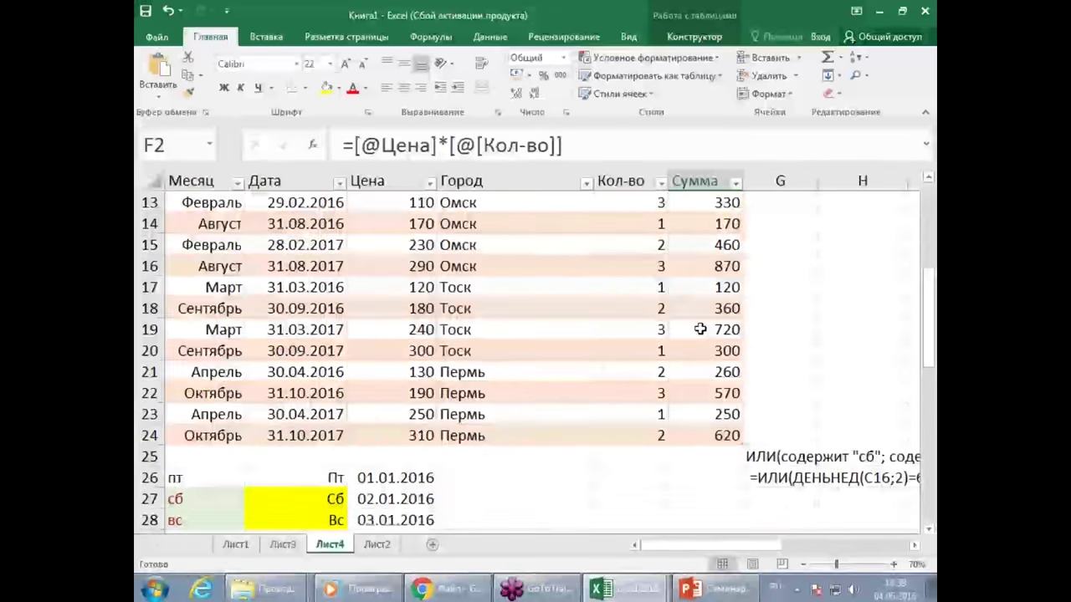
scroll(700, 329, up, 1)
scroll(700, 329, up, 3)
click(700, 329)
click(707, 407)
click(708, 454)
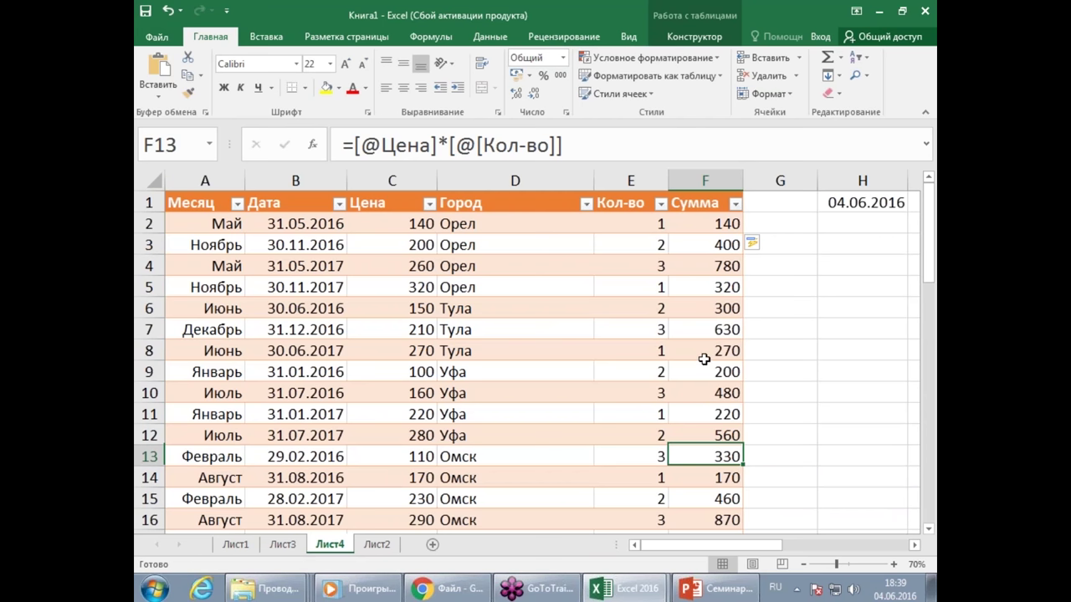
click(704, 358)
click(712, 223)
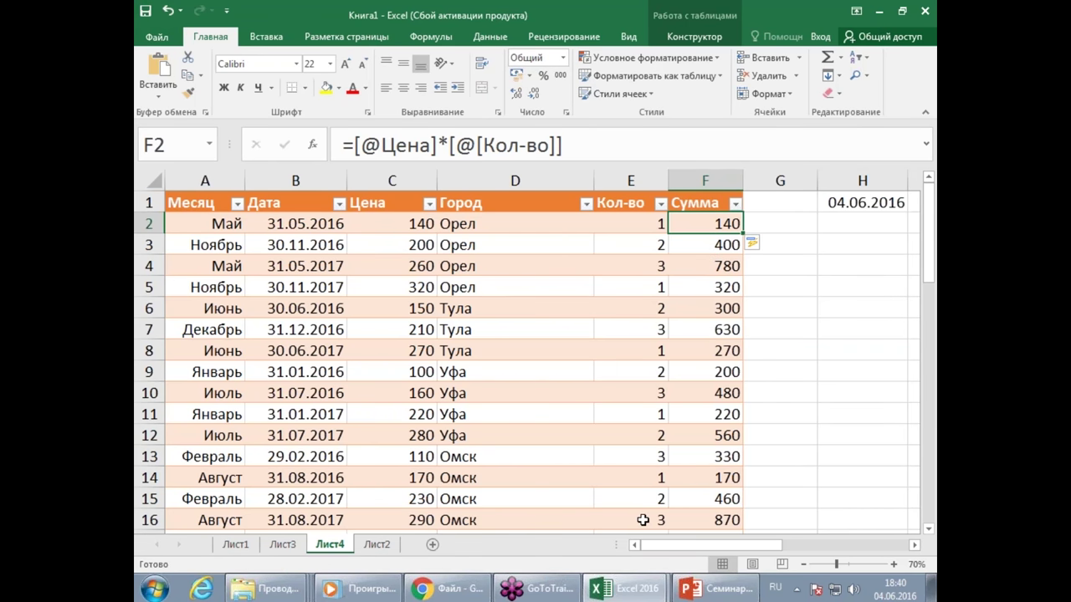
Step: Show PowerPoint slide 8 'Автоформат при вводе', mark its table options with the pen, and return to Excel
click(708, 596)
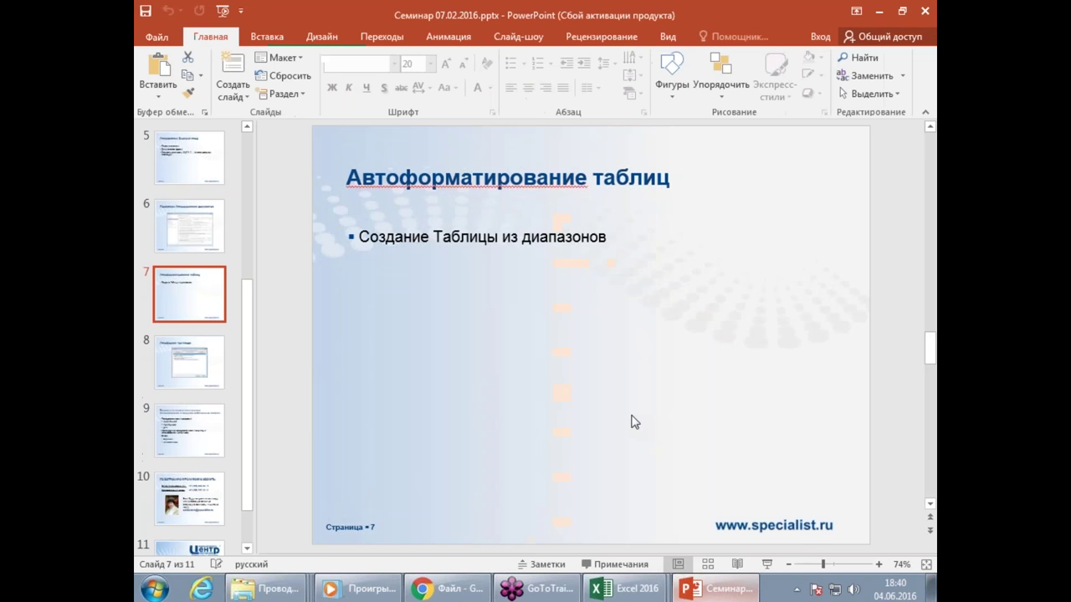
click(195, 375)
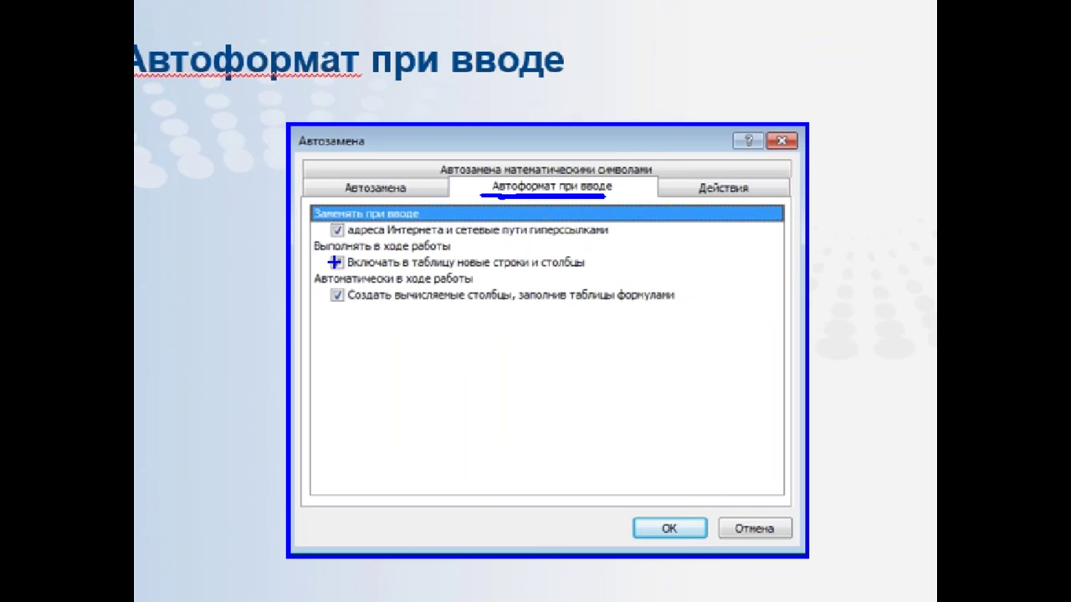
drag(591, 257, 613, 251)
drag(397, 308, 669, 296)
drag(559, 319, 652, 314)
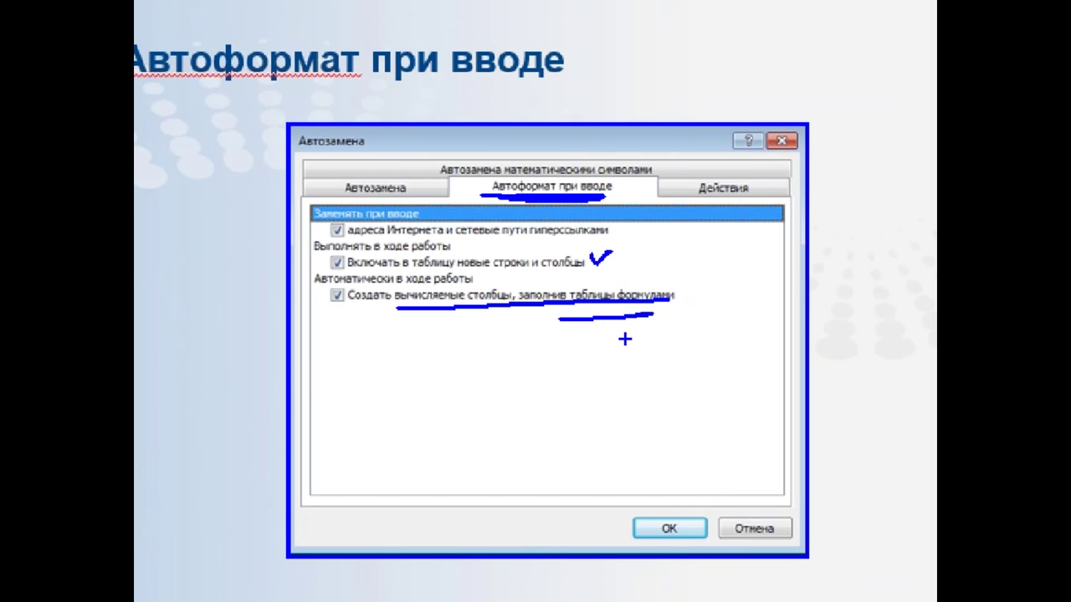
key(Escape)
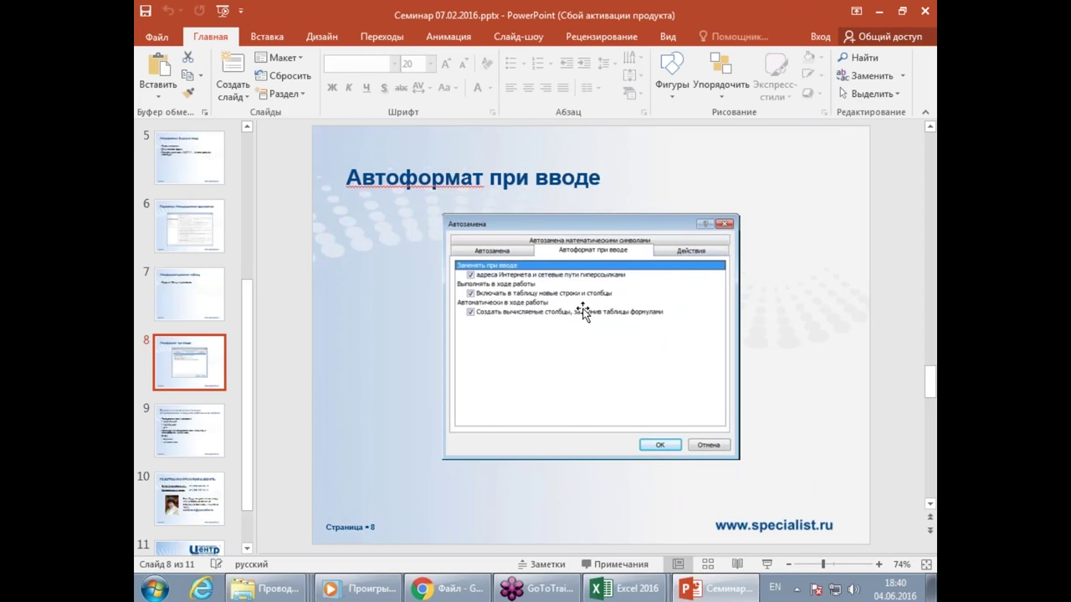
click(627, 593)
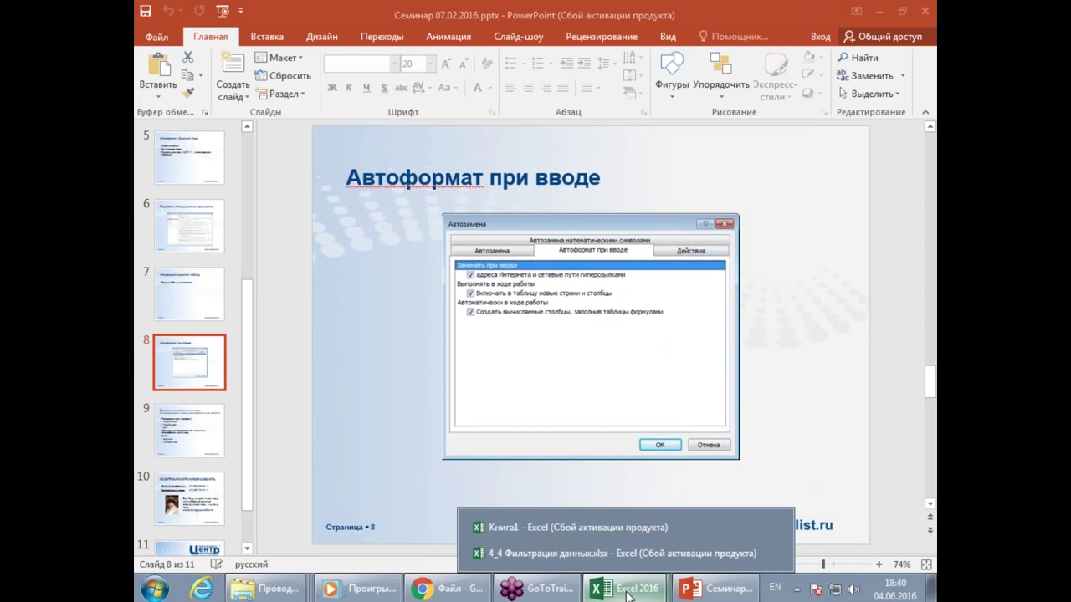
Step: Uncheck table row/column inclusion and calculated-column filling in AutoFormat As You Type options
click(520, 527)
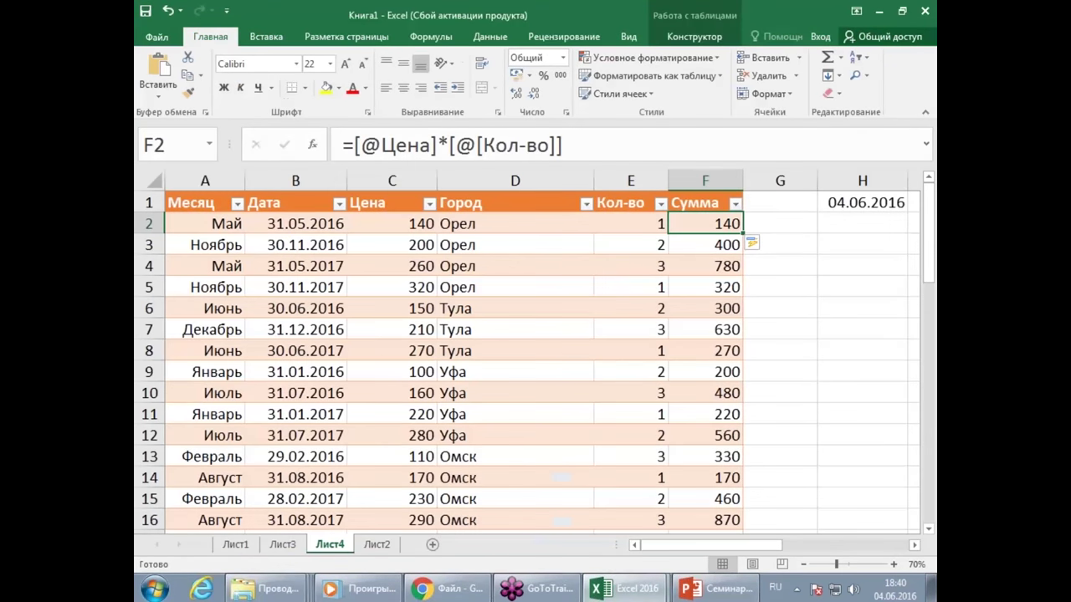
click(155, 39)
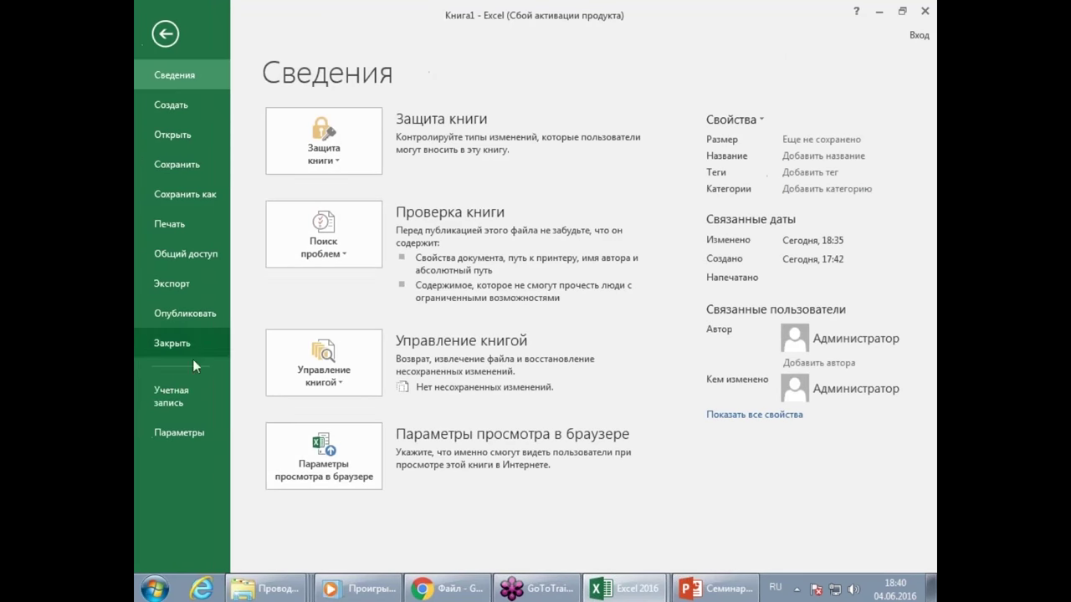
click(177, 433)
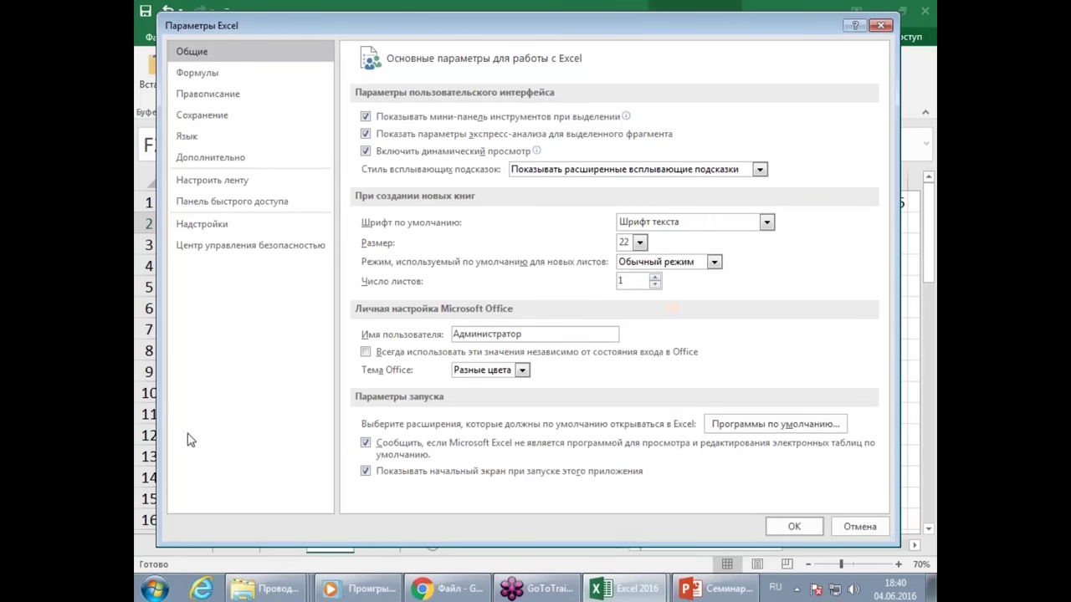
click(257, 98)
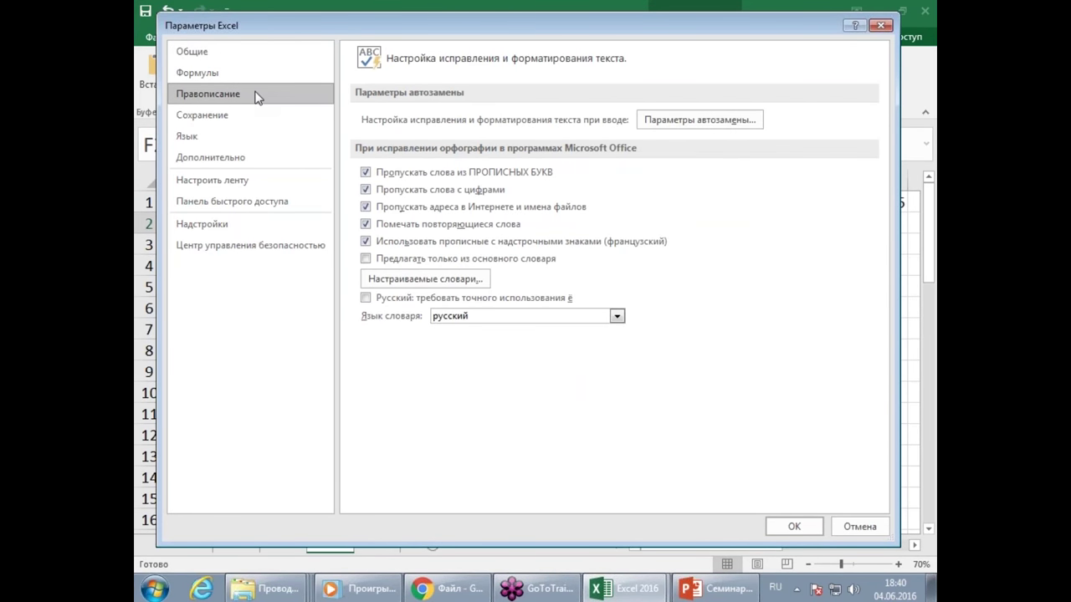
click(677, 120)
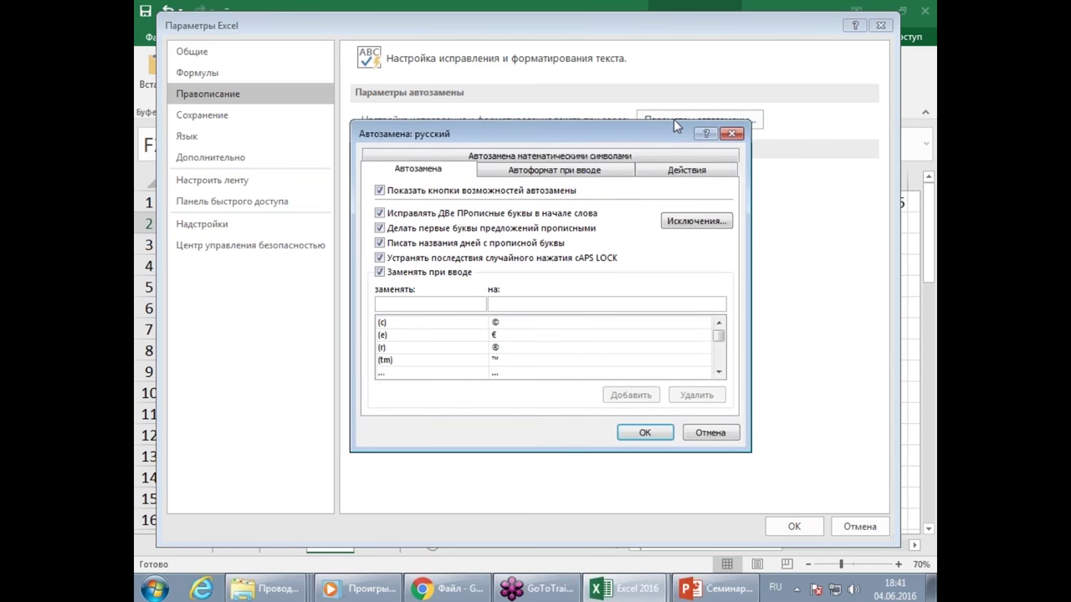
click(592, 171)
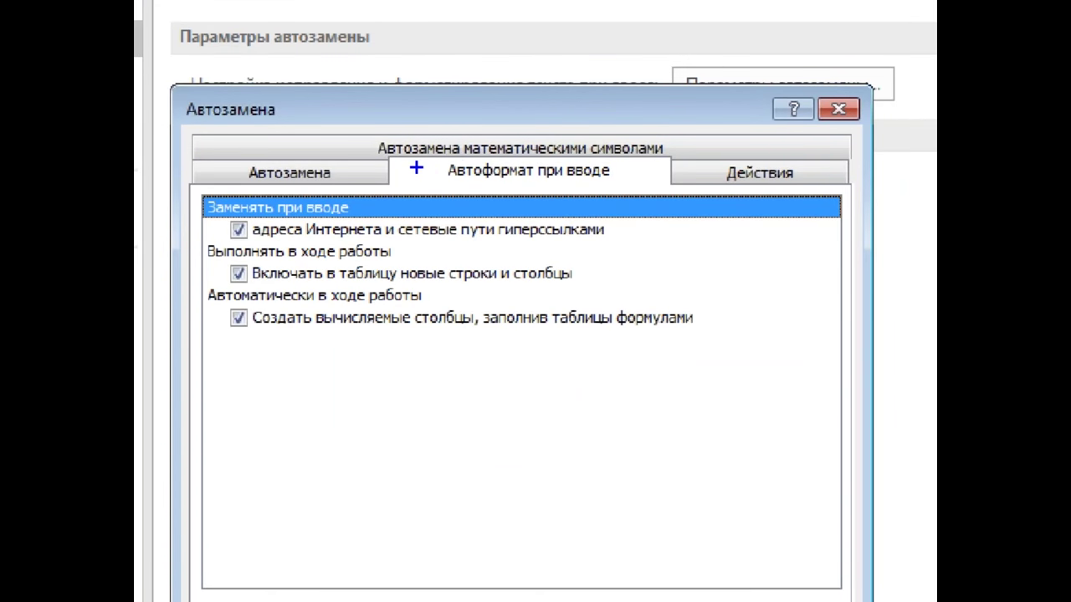
drag(491, 164, 554, 165)
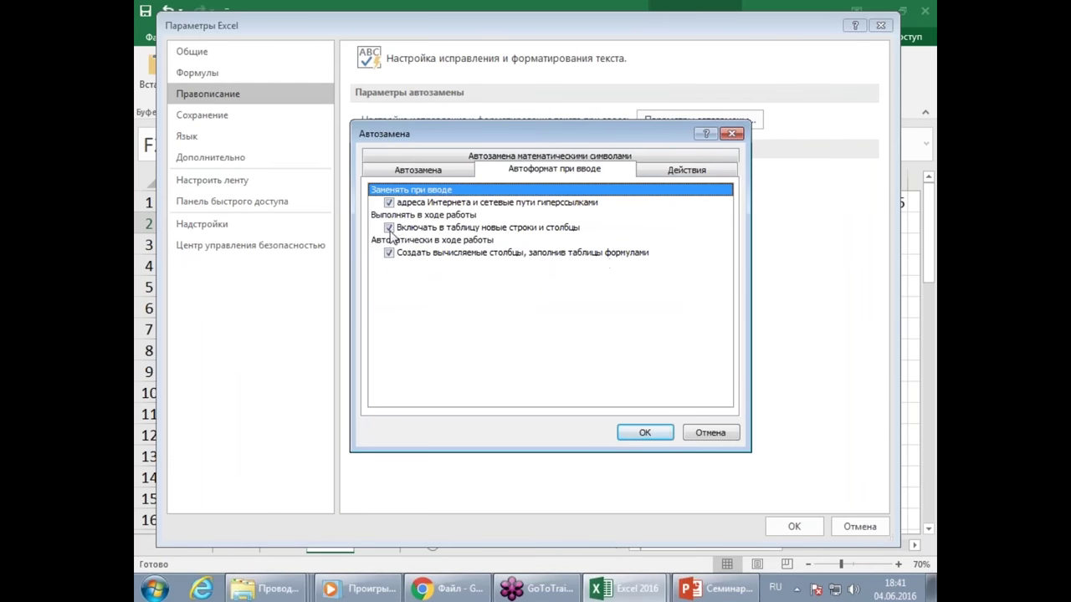
click(388, 227)
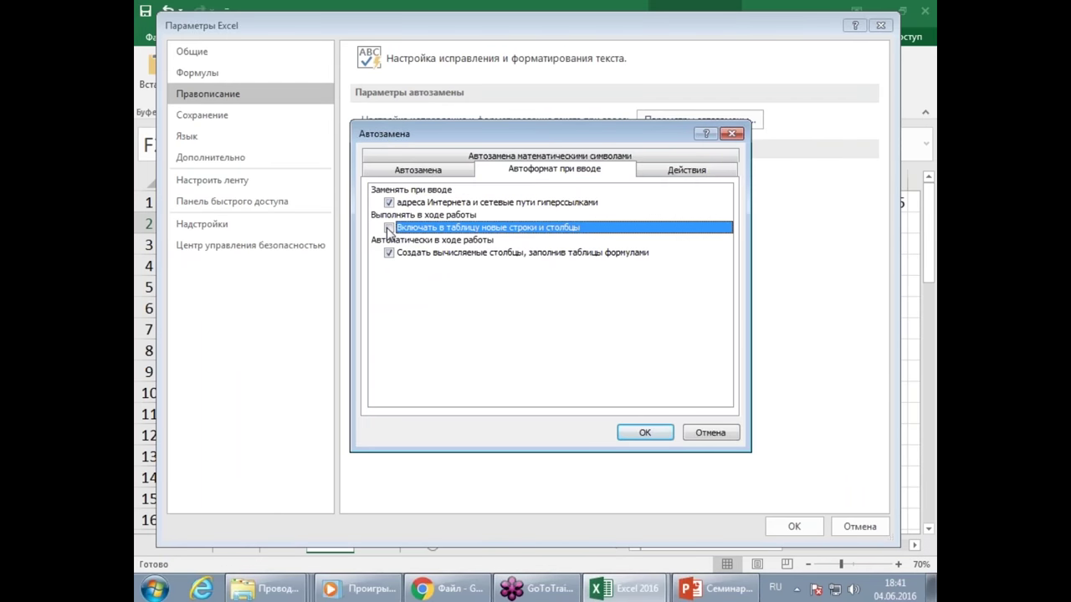
click(388, 253)
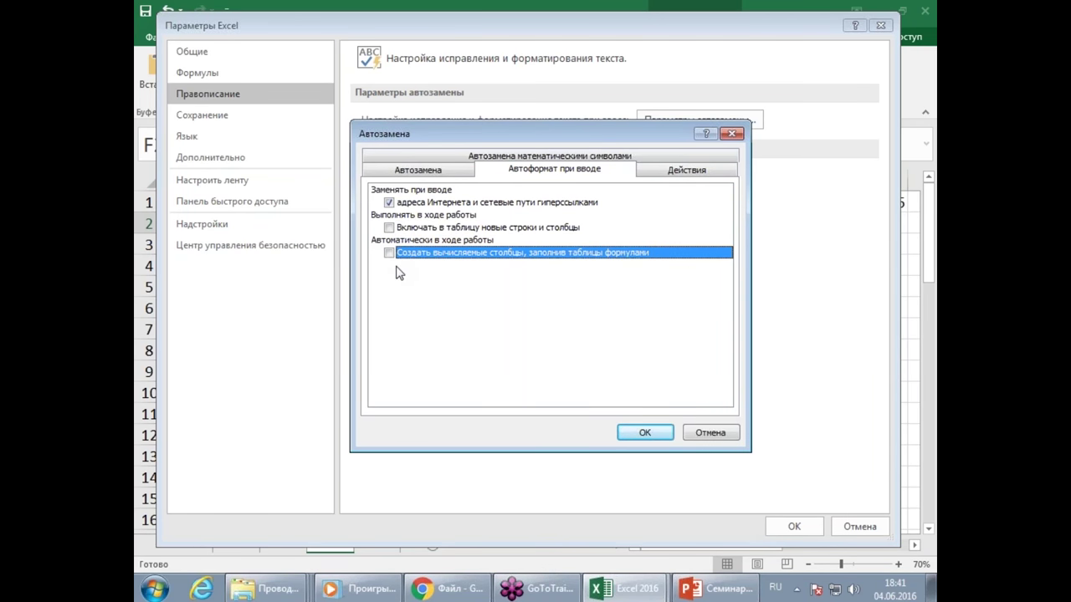
click(634, 434)
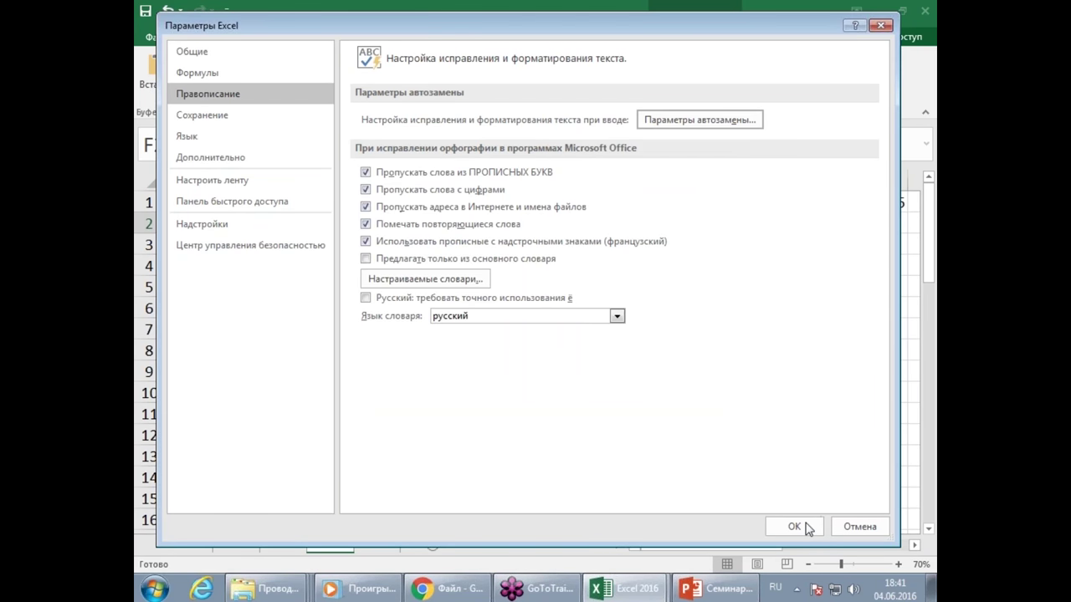
click(794, 526)
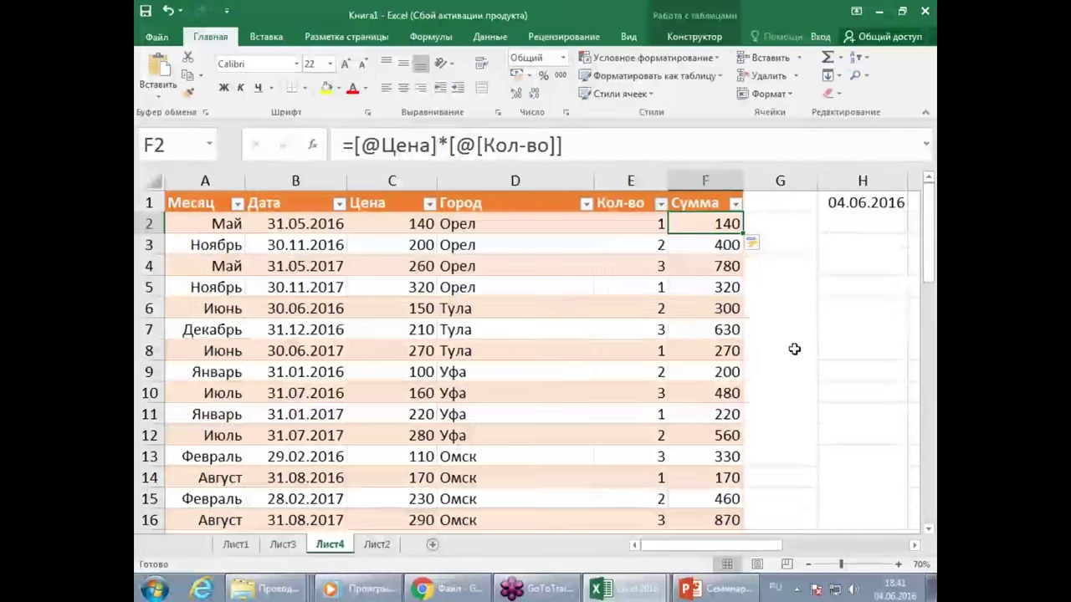
Step: Insert a column G headed НДС with the formula Сумма*8% in G2
right_click(824, 182)
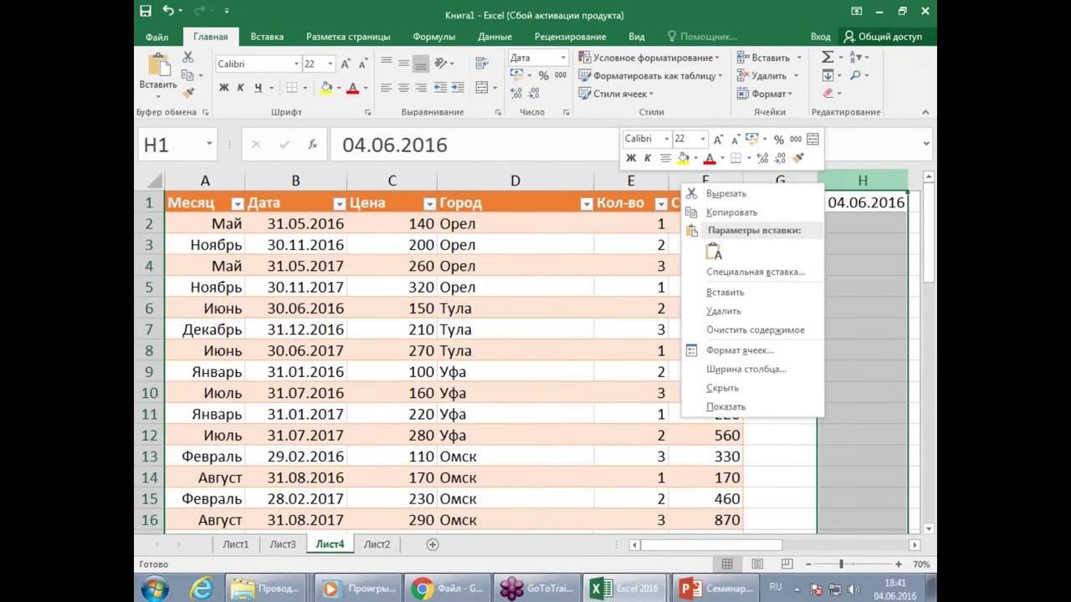
click(725, 292)
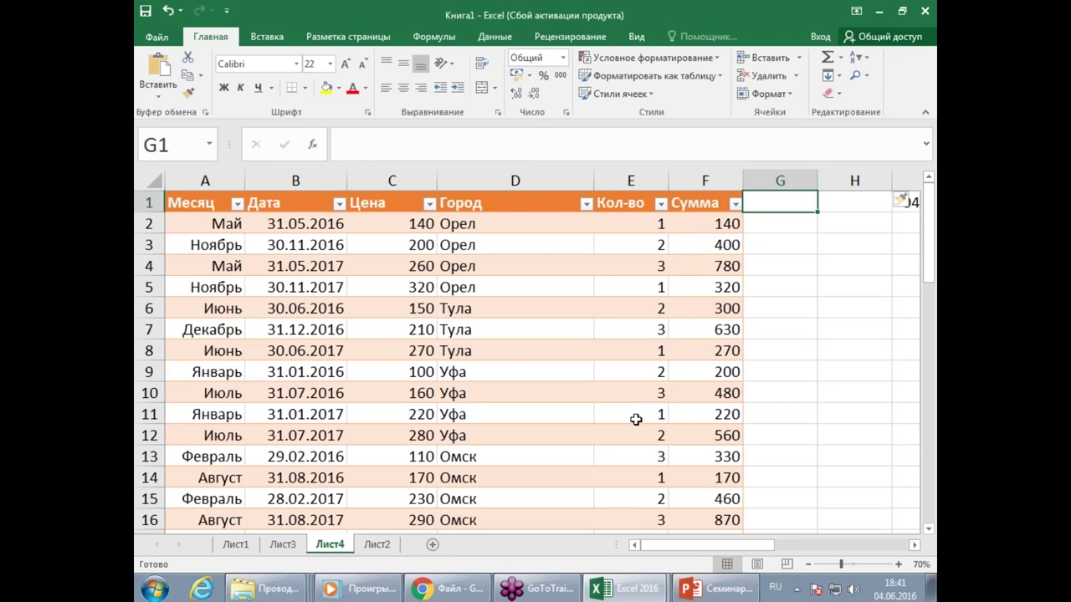
text(На)
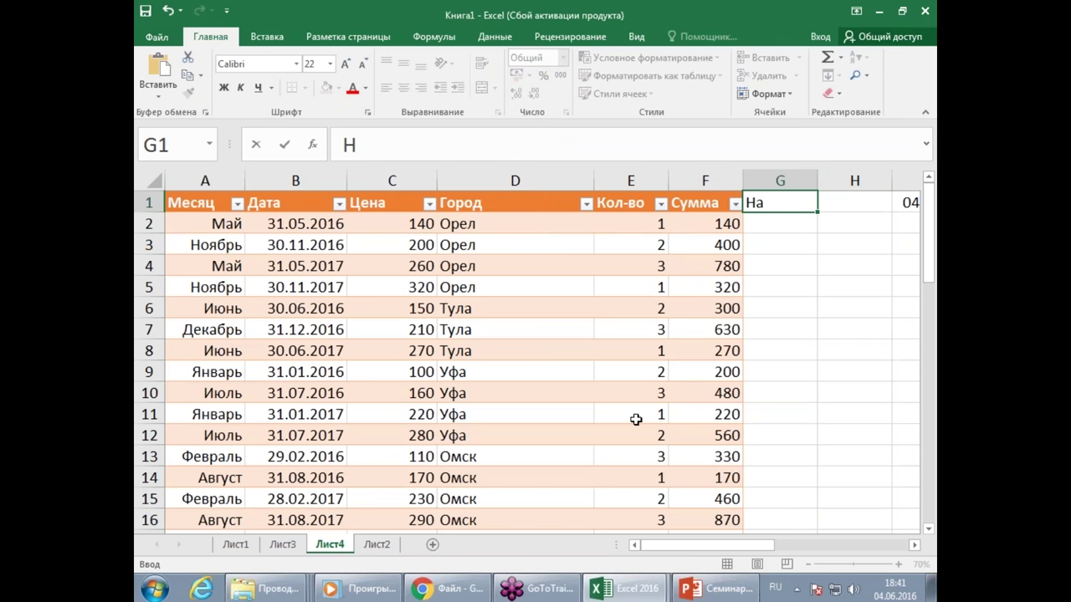
key(BackSpace)
key(BackSpace)
text(НДС)
key(Return)
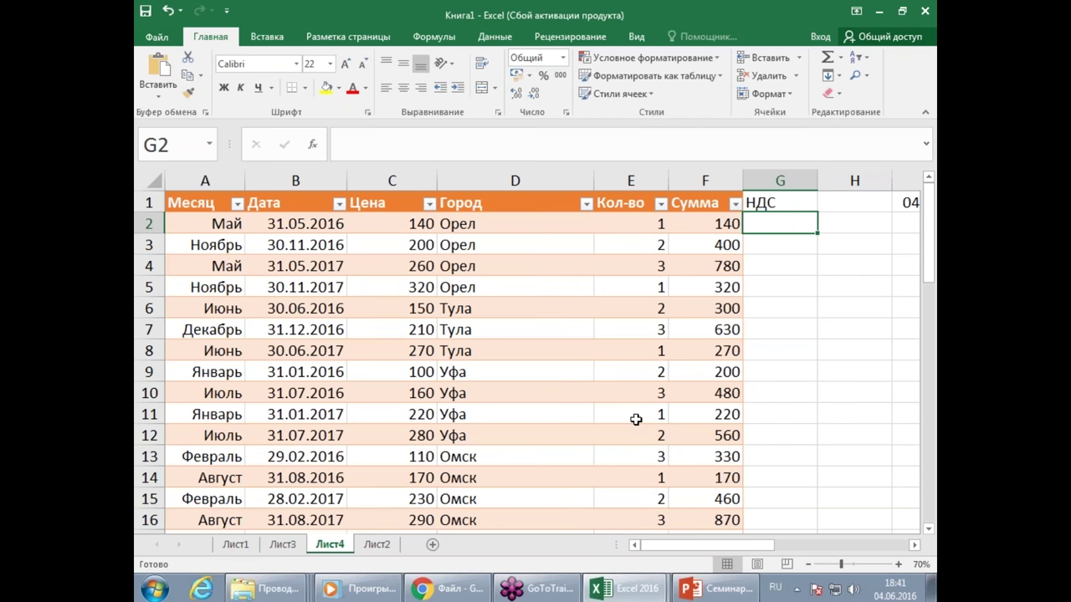
text(=)
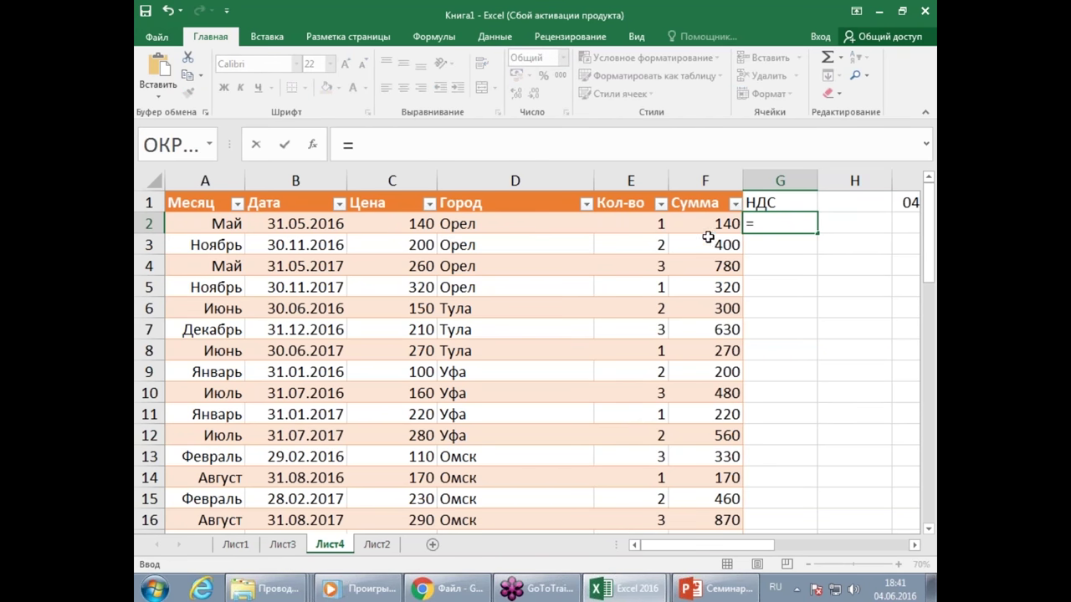
click(704, 224)
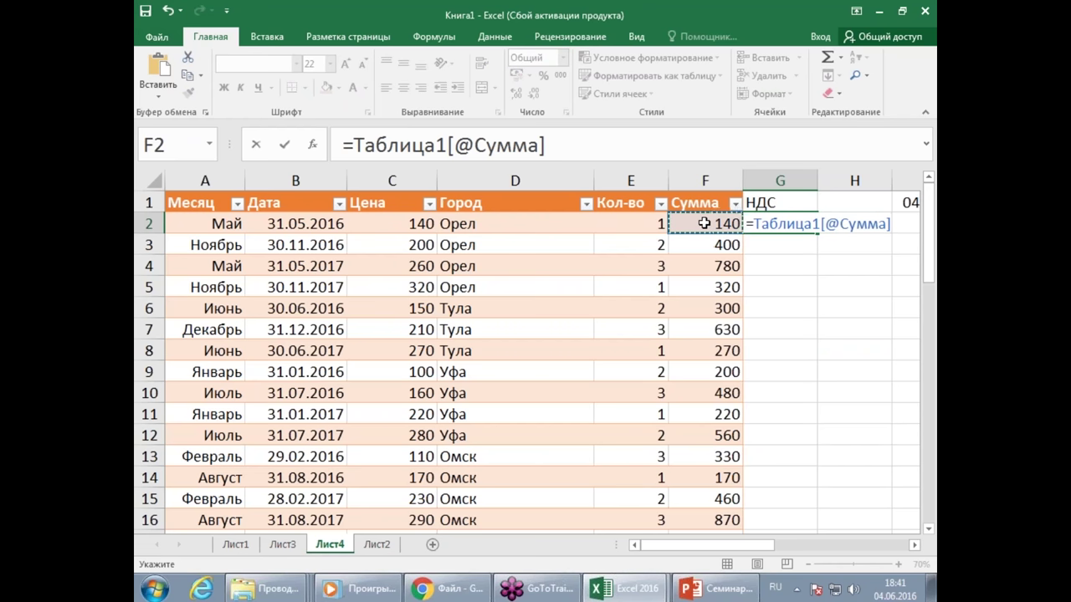
text(*)
text(8)
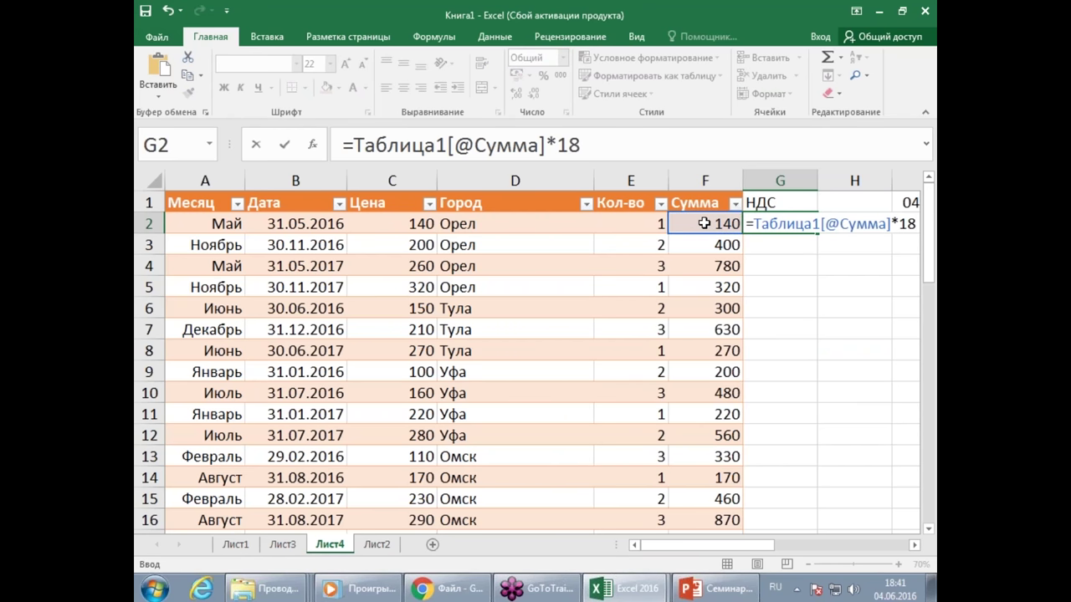
text(%)
key(Return)
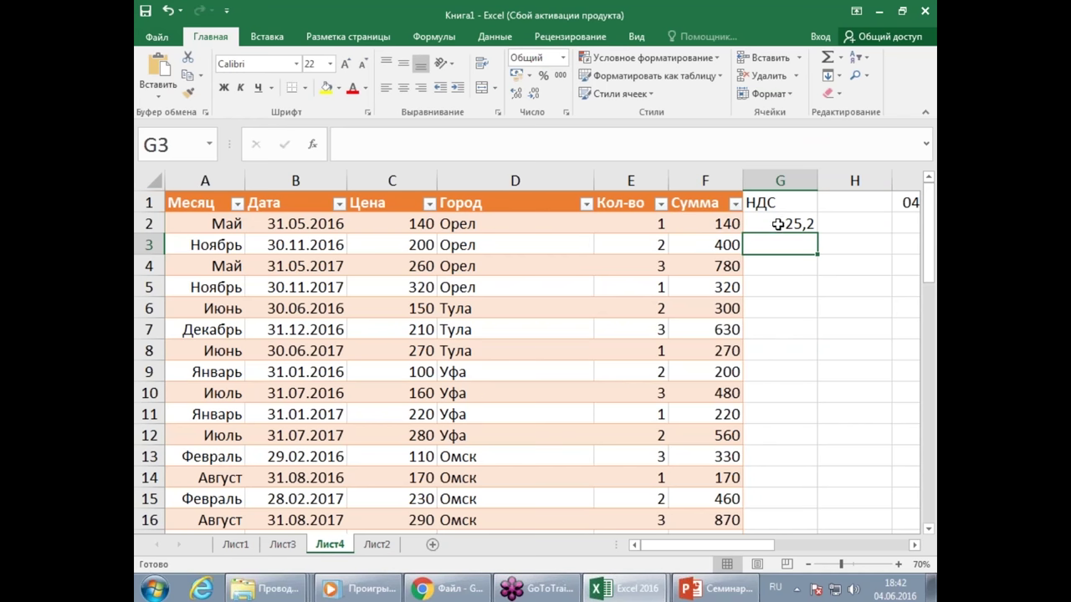
Step: Clear the contents of column G and return to cell D2
click(789, 178)
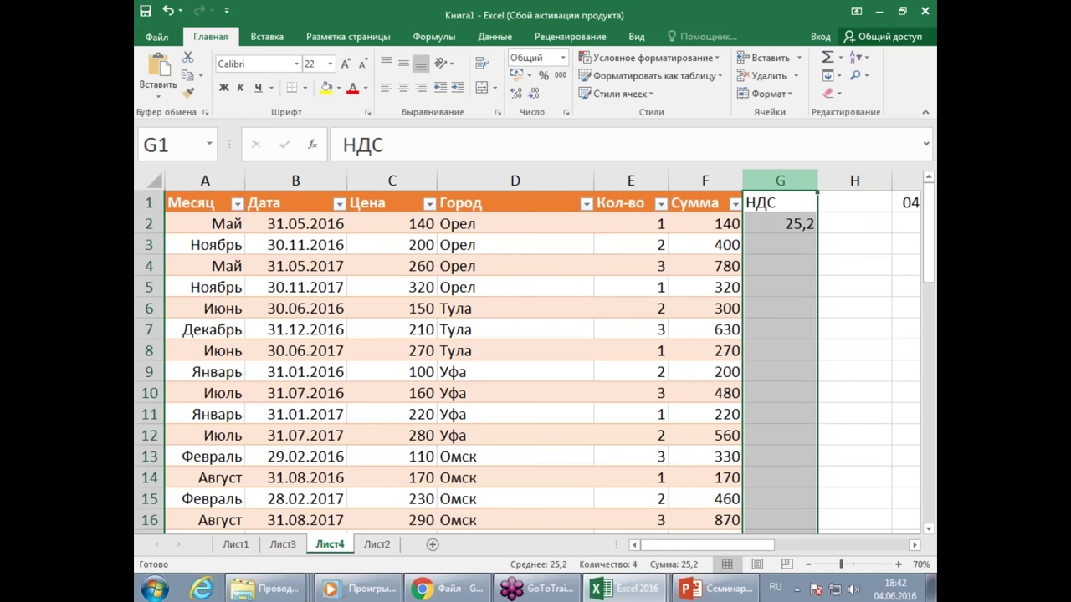
key(Delete)
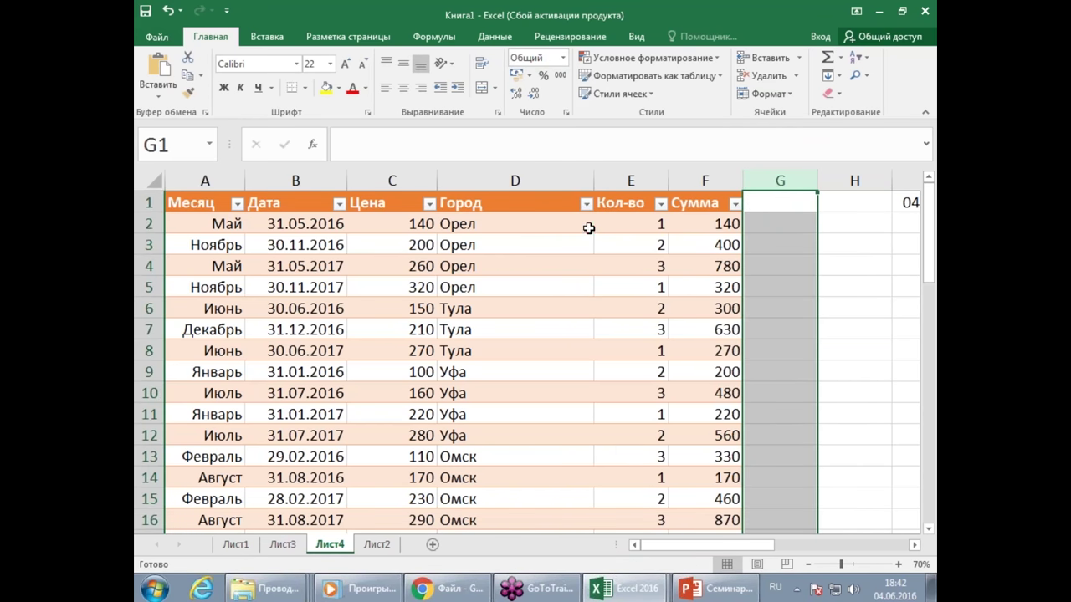
click(588, 227)
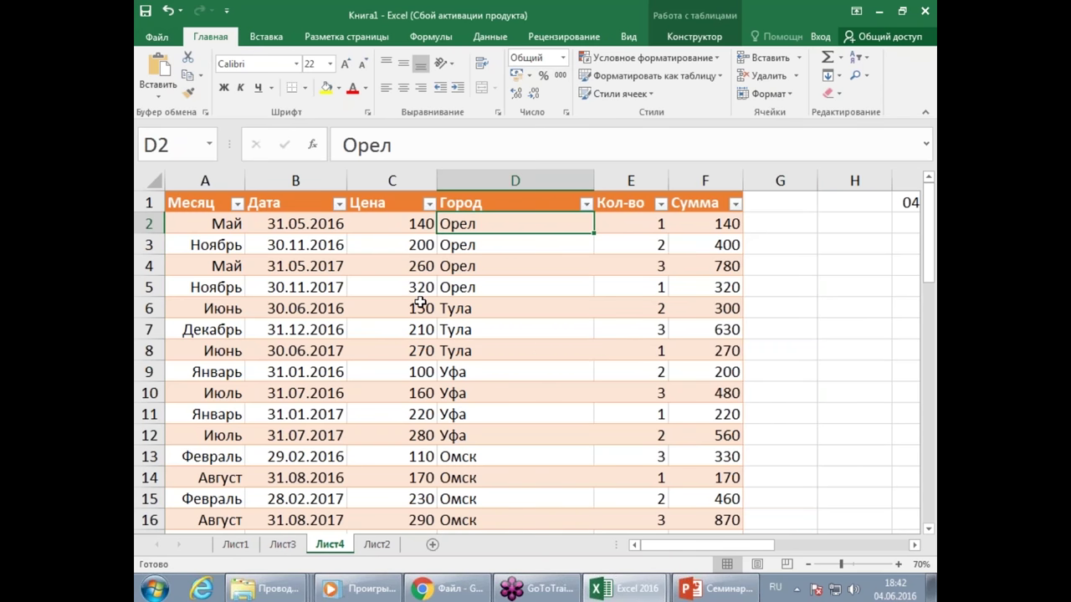
Step: Re-check table row/column inclusion and calculated-column filling in AutoFormat As You Type options
click(157, 38)
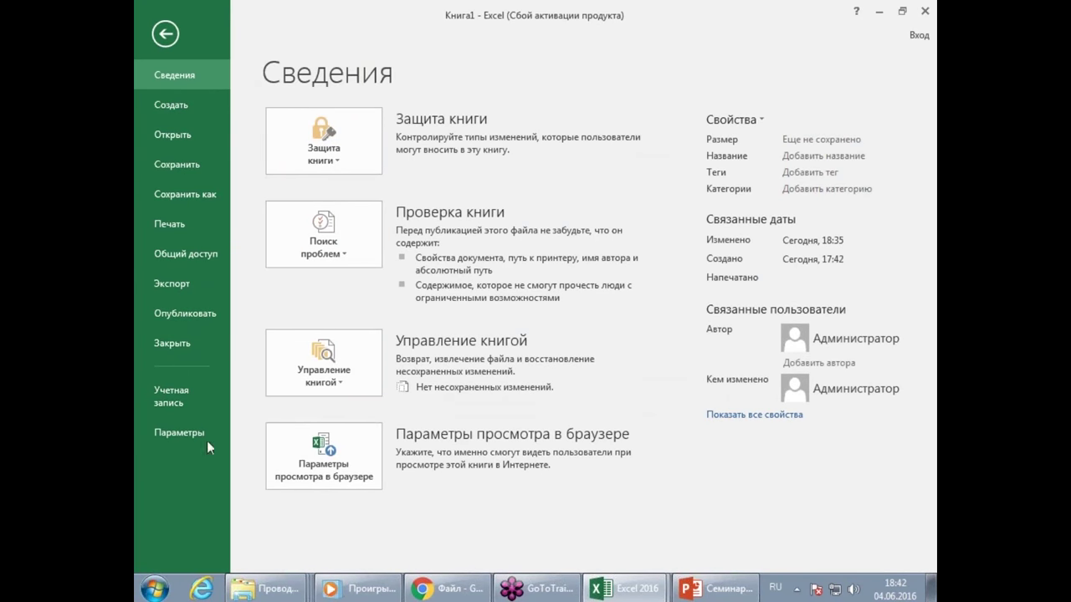
click(194, 432)
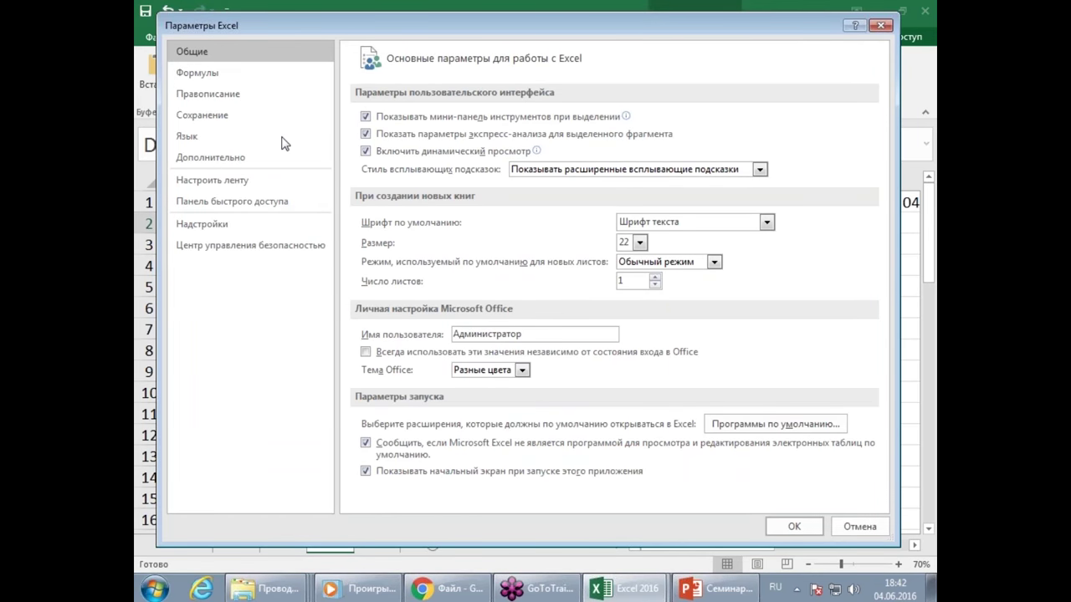
click(262, 93)
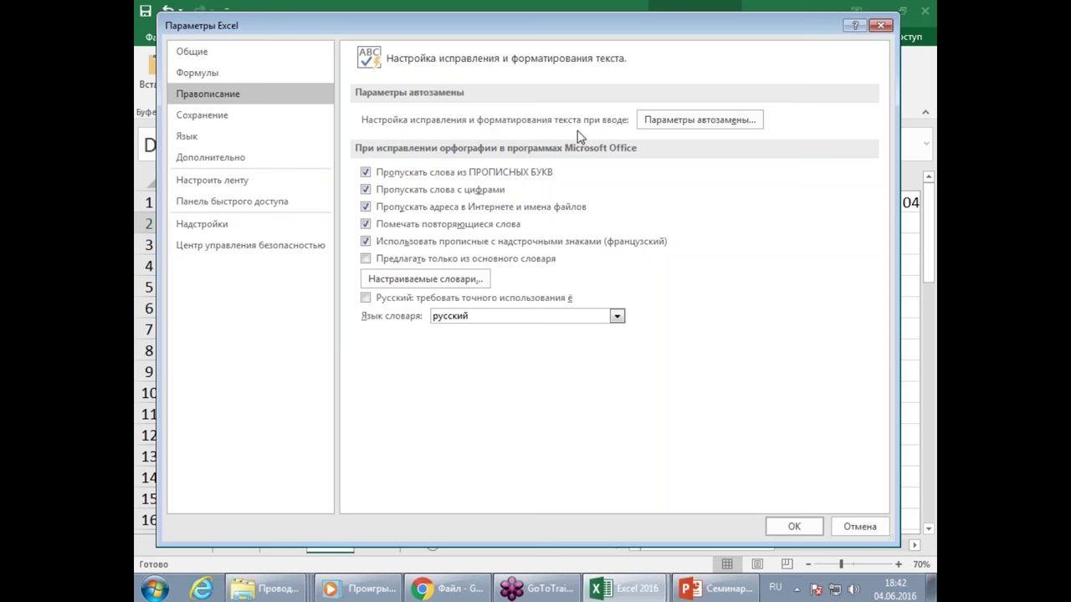
click(699, 125)
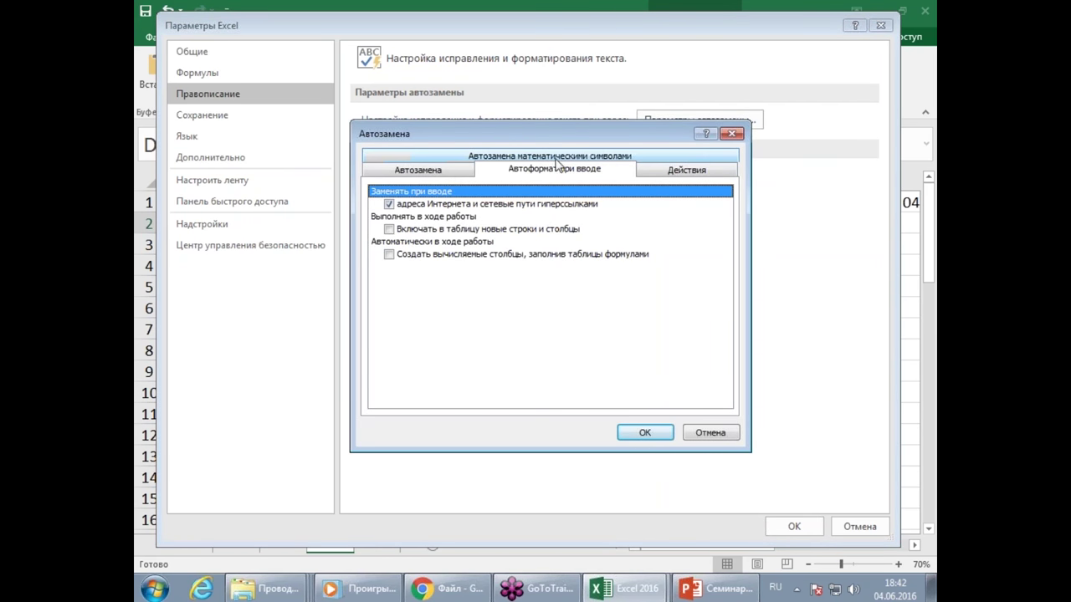
click(388, 230)
click(389, 254)
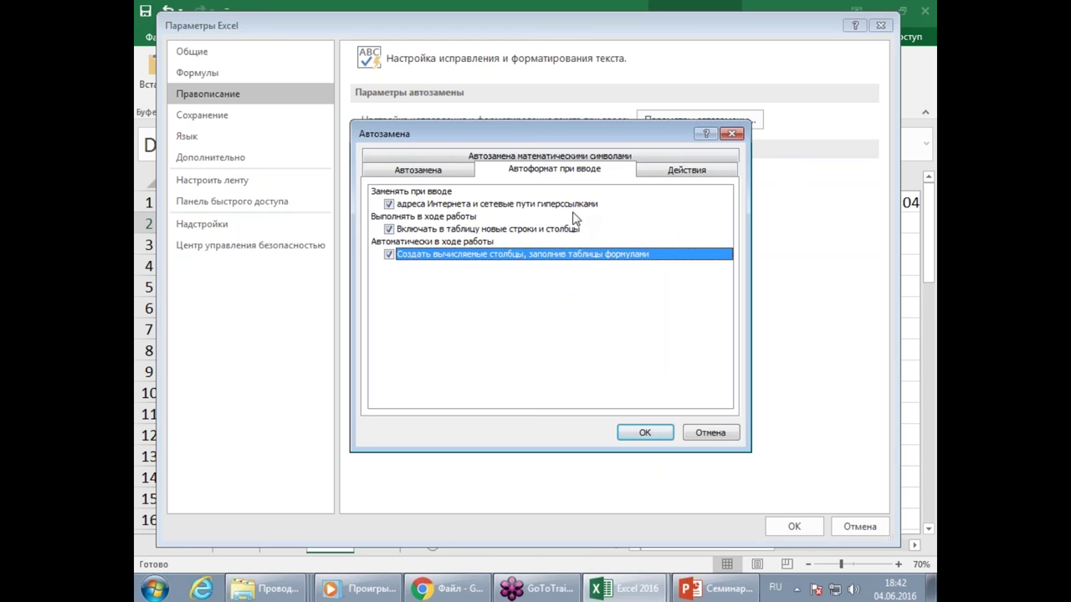
click(636, 434)
click(786, 525)
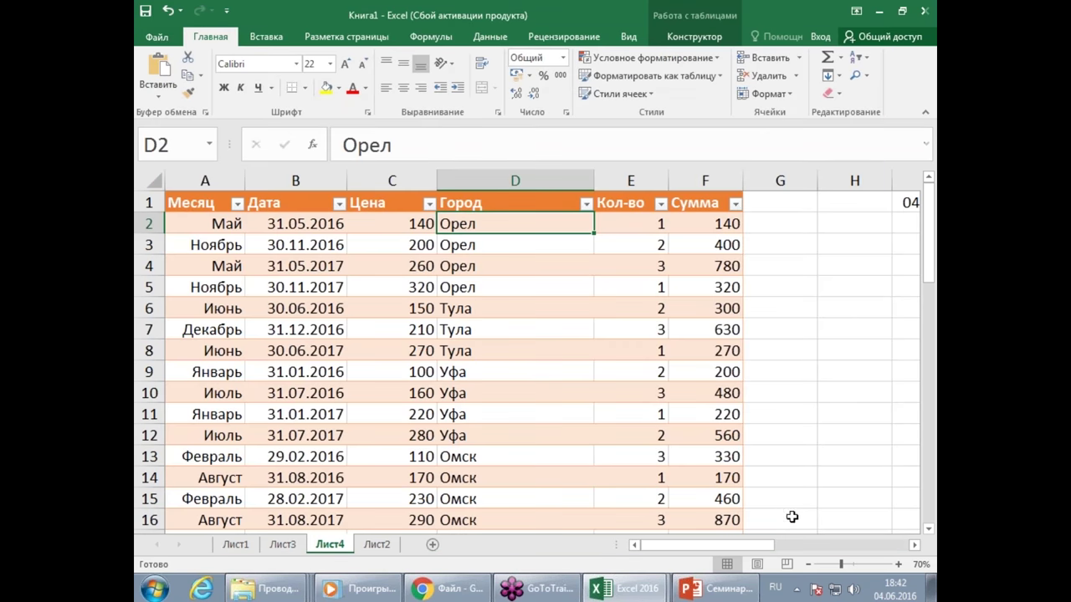
Step: On Лист2, type an e-mail address into D1 so it becomes a hyperlink
click(383, 545)
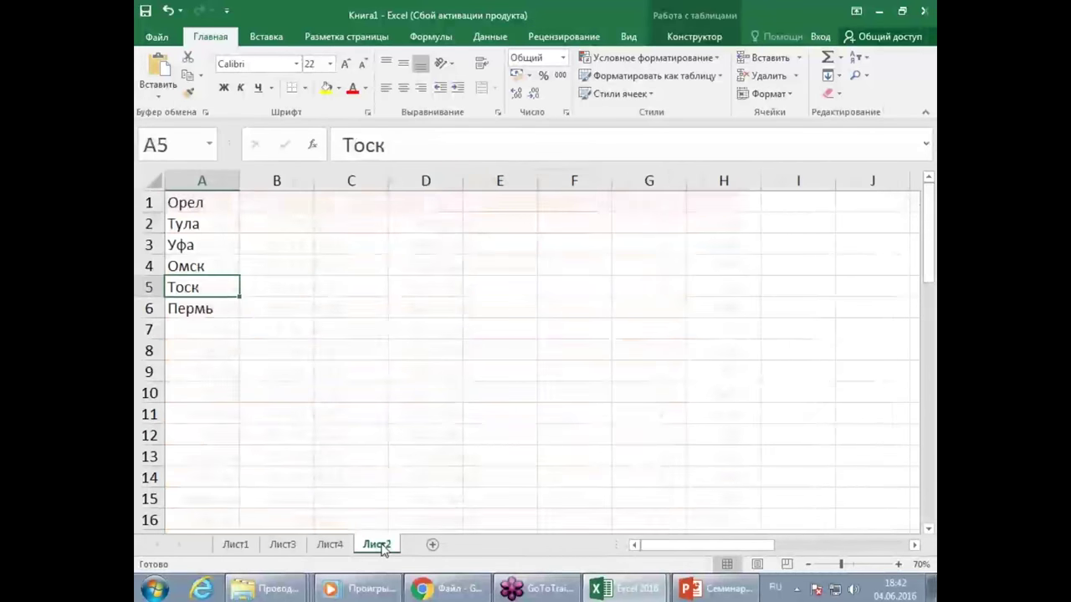
click(425, 201)
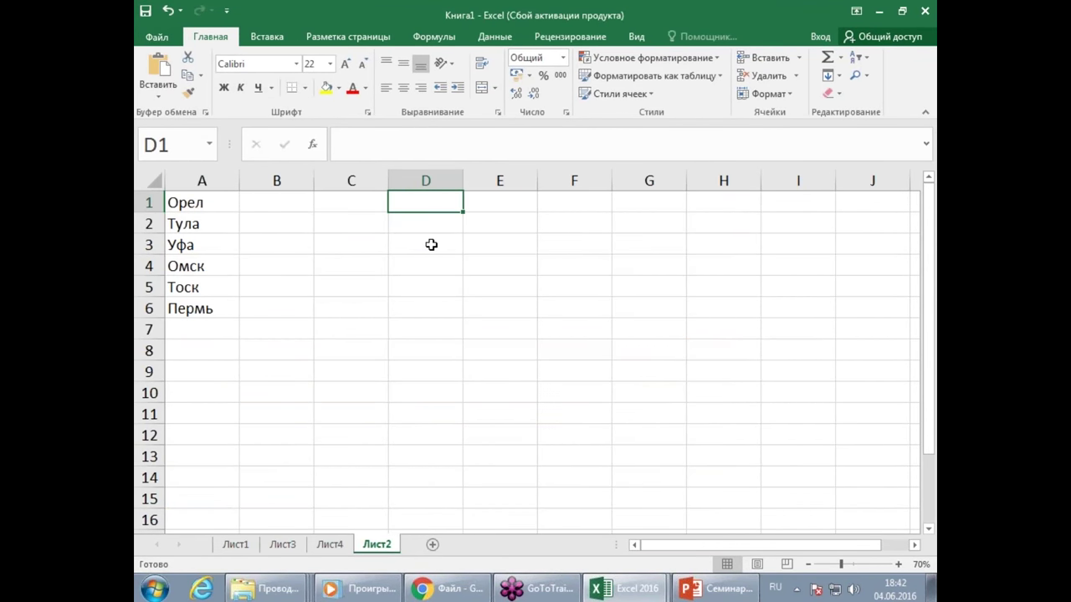
text(уы)
key(BackSpace)
key(BackSpace)
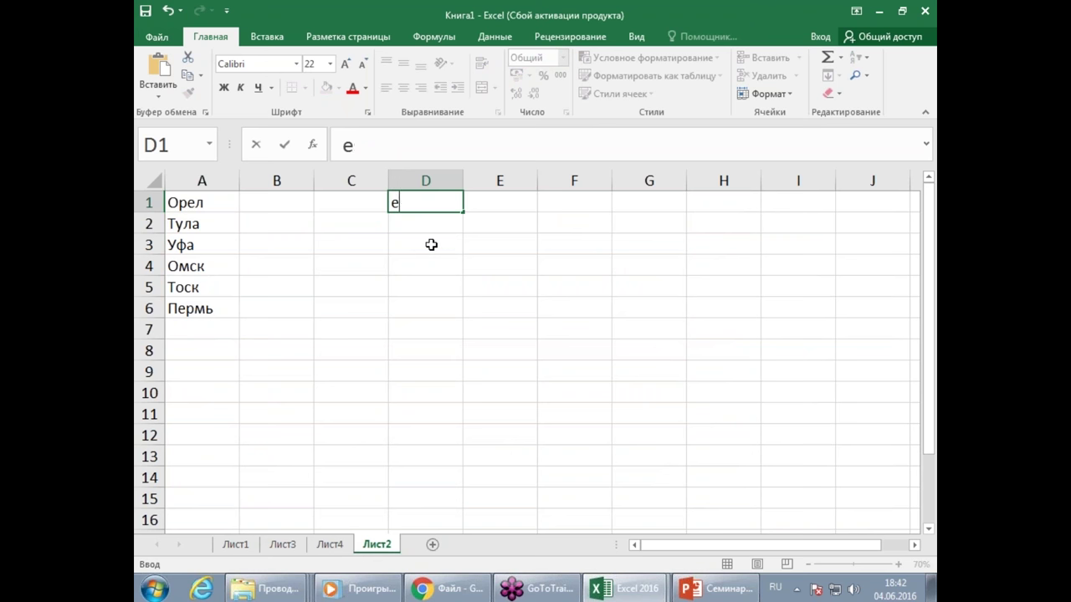
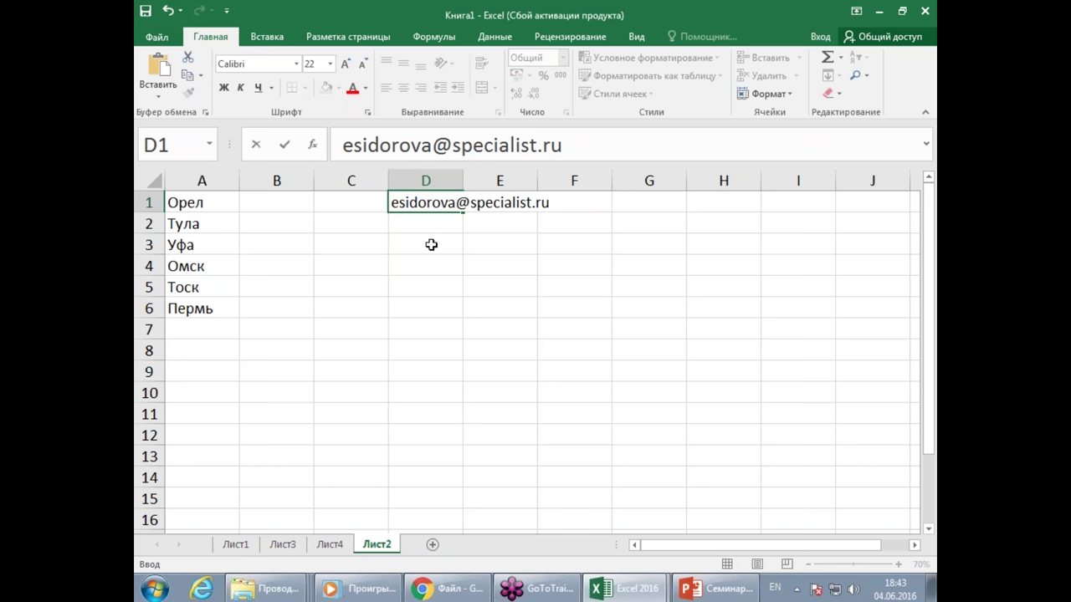
key(Return)
ctrl+scroll(546, 267, up, 3)
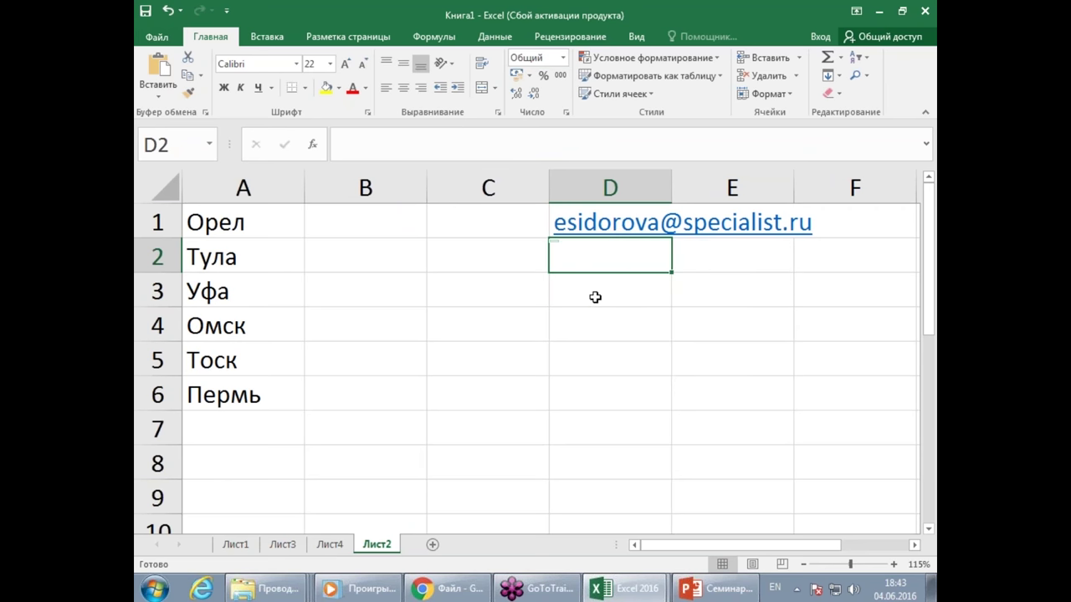
click(591, 332)
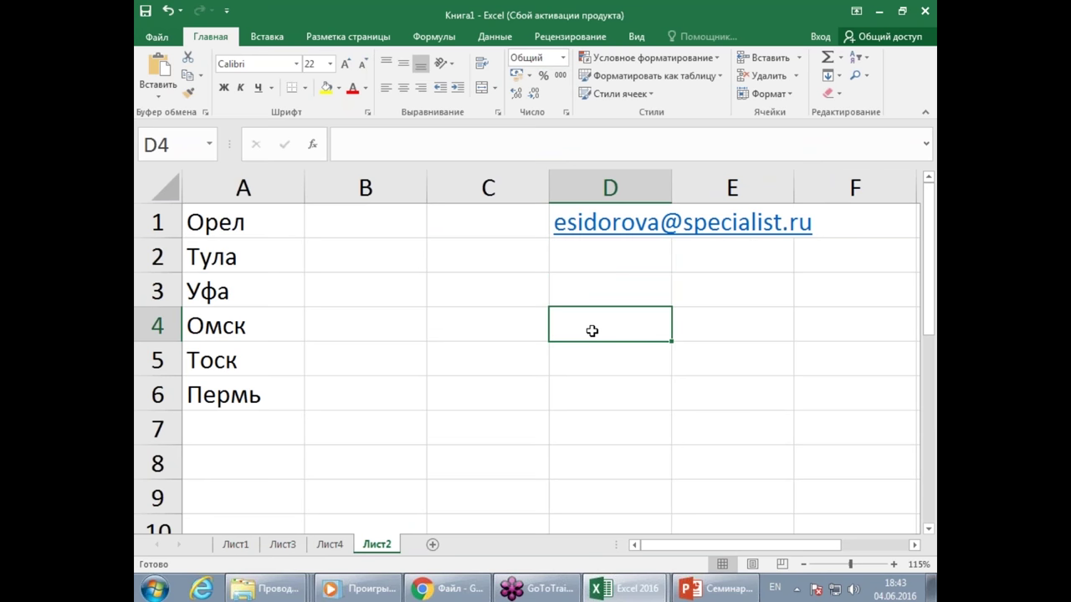
Step: Glance at Лист4, then return to Лист2 and select cell B6
click(340, 546)
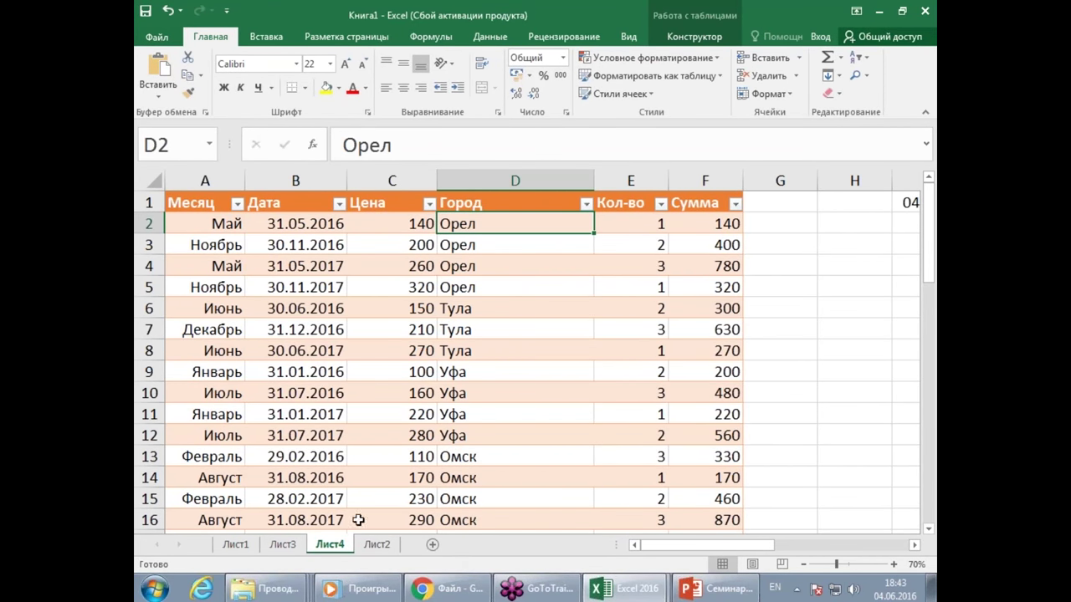
click(377, 545)
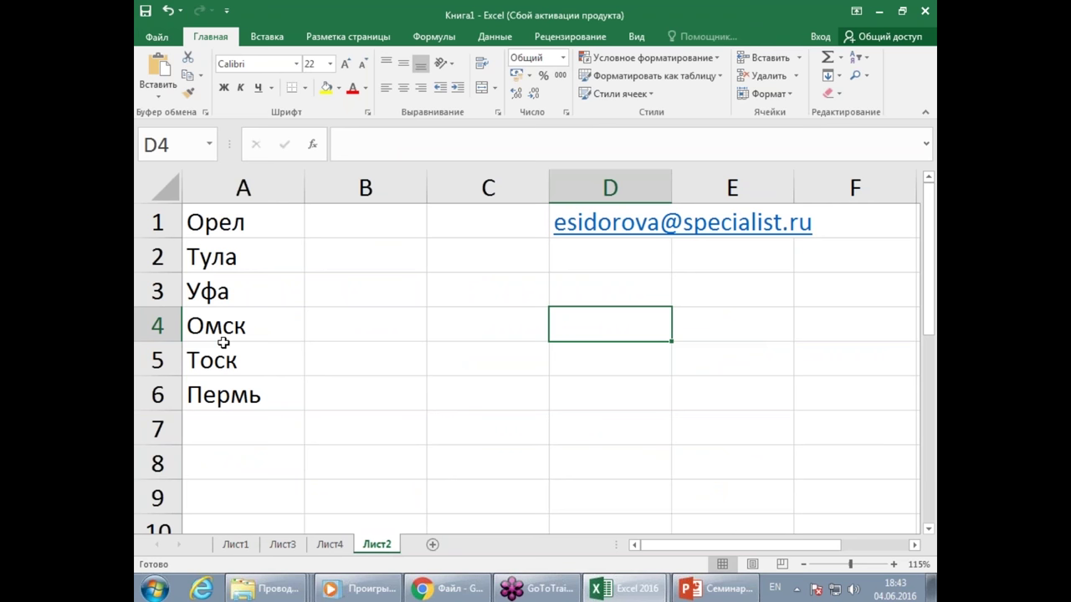
click(403, 381)
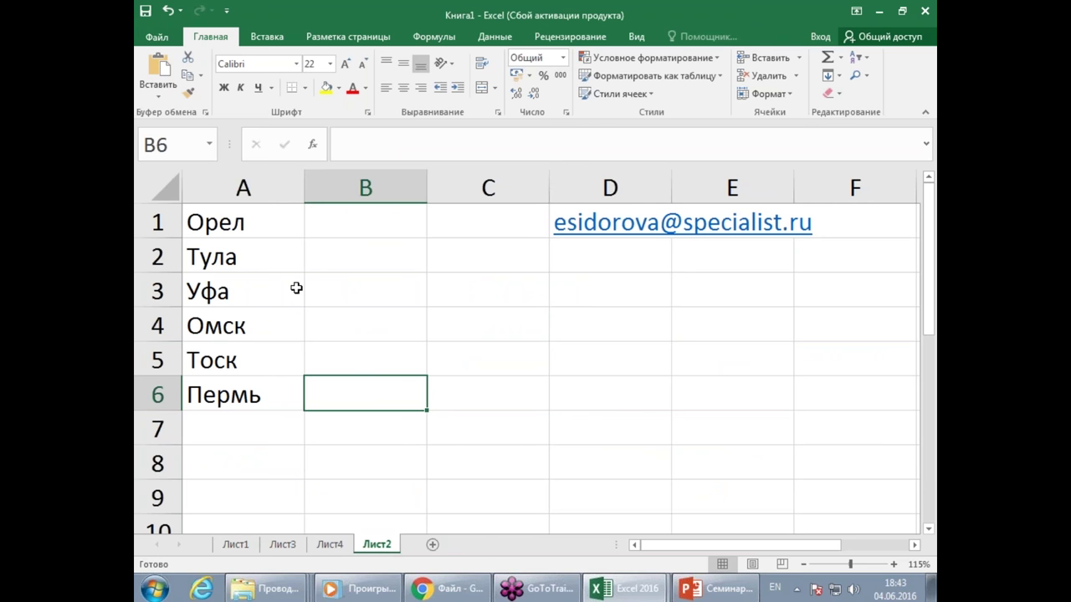
click(159, 38)
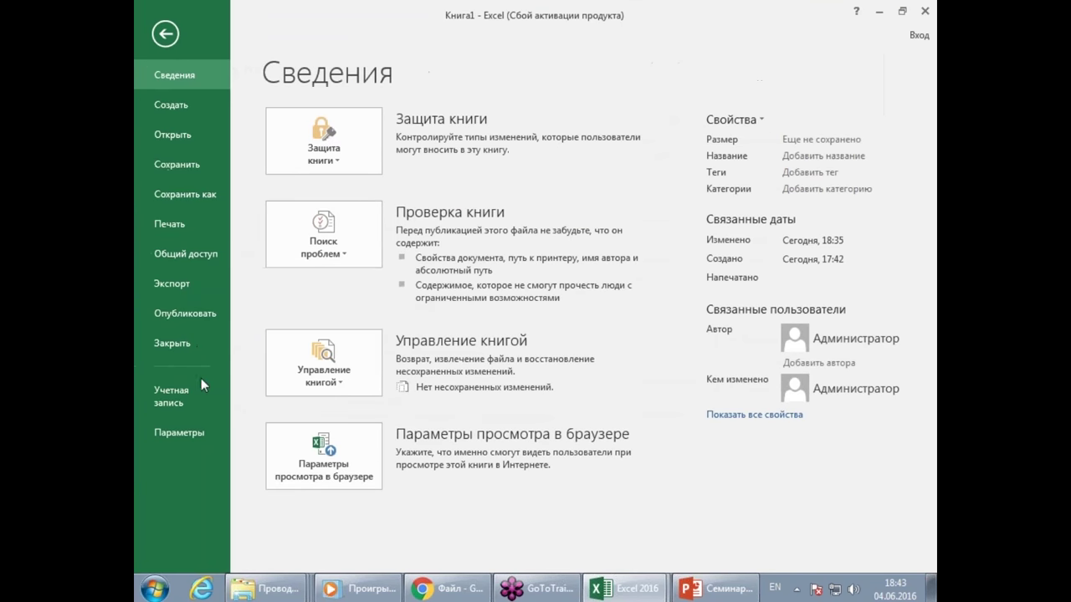
click(202, 433)
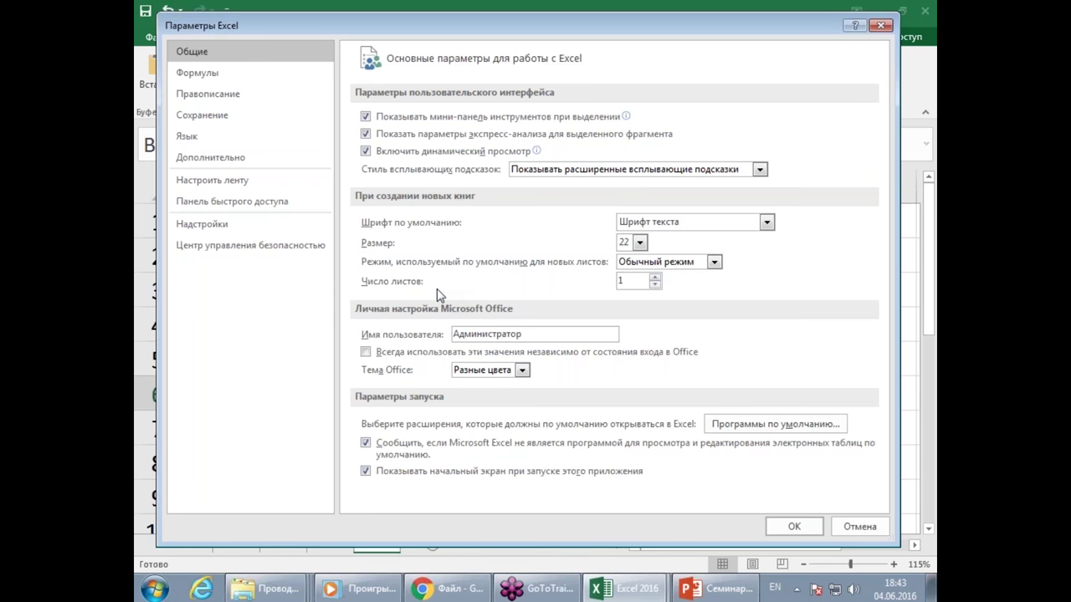
click(881, 26)
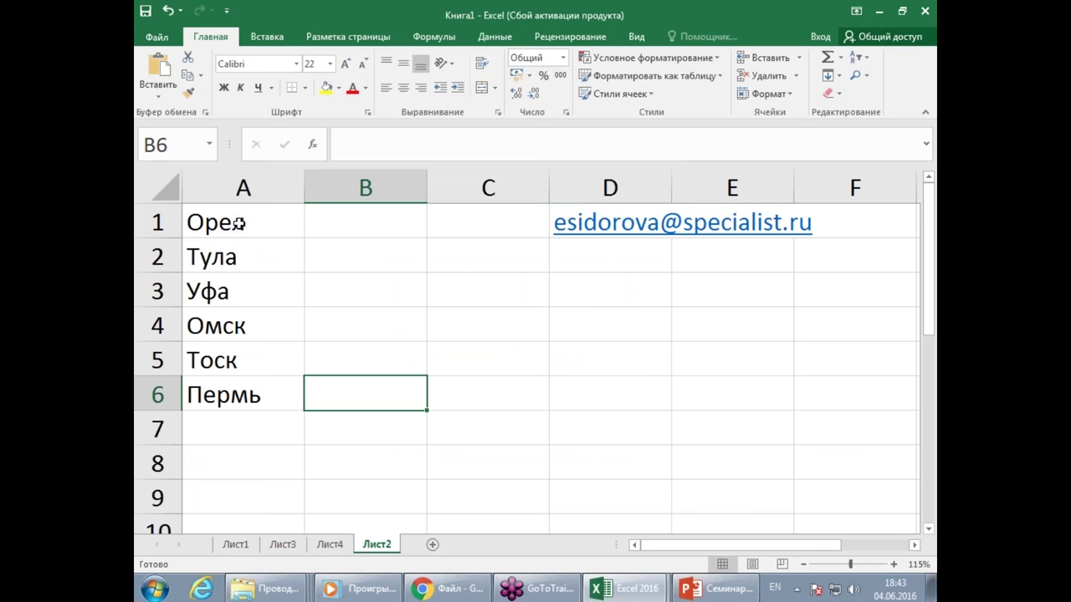
drag(234, 231, 233, 395)
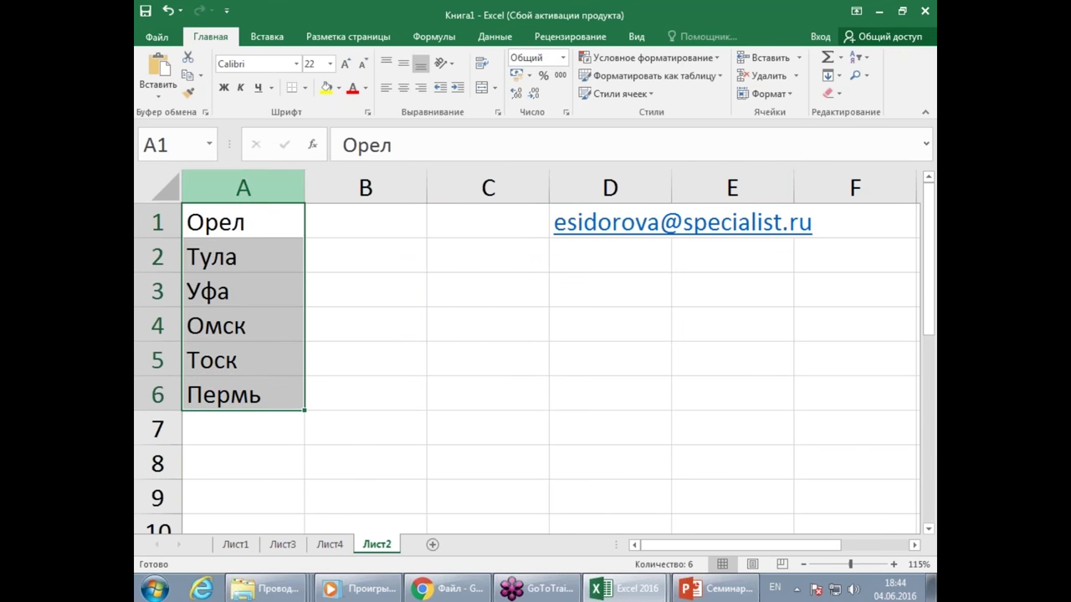
click(451, 303)
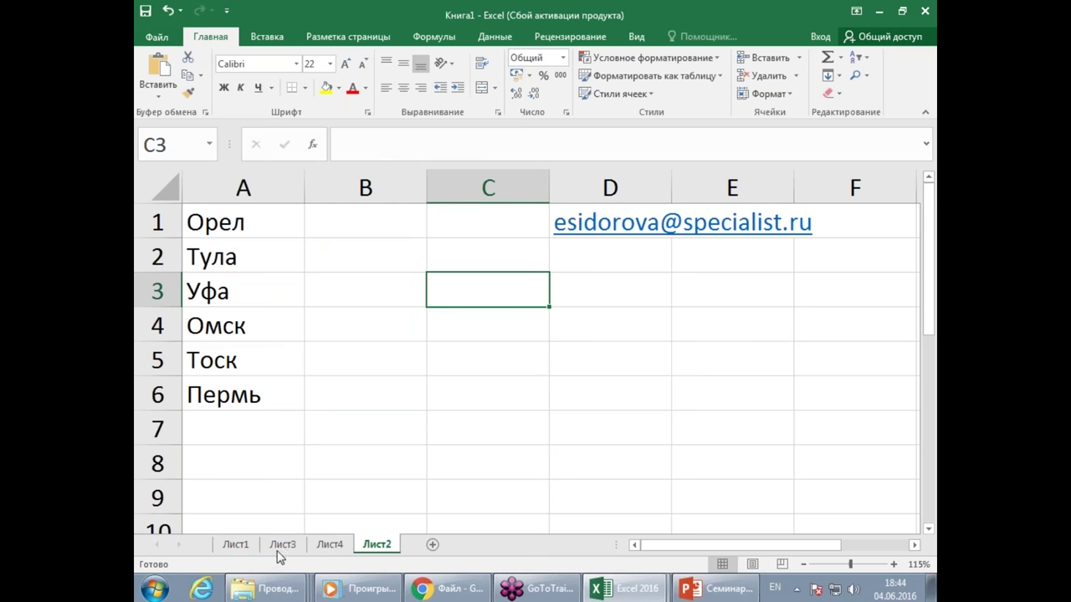
click(703, 591)
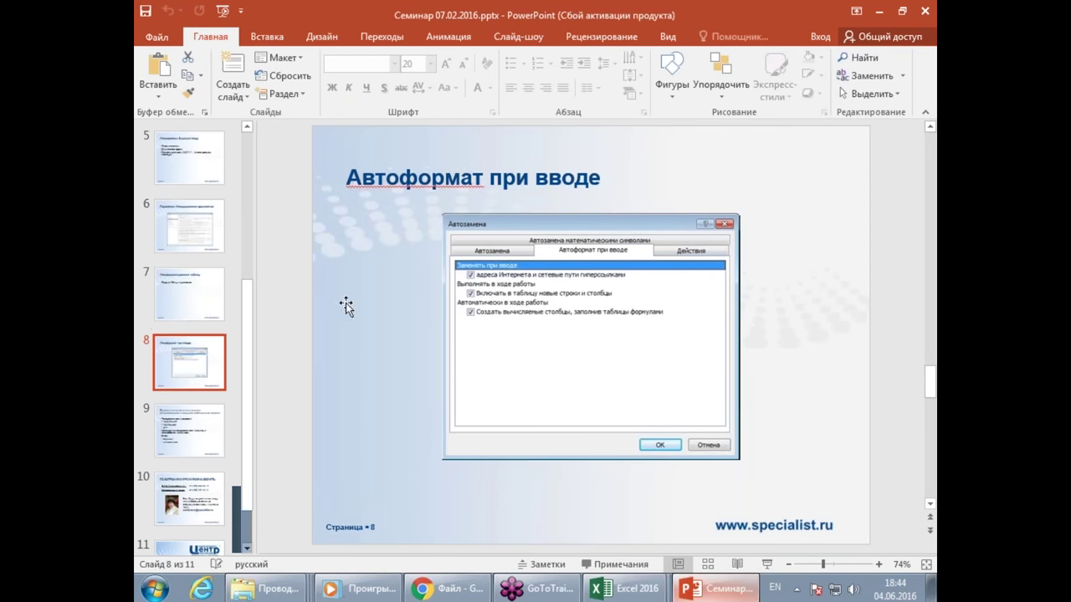
click(195, 307)
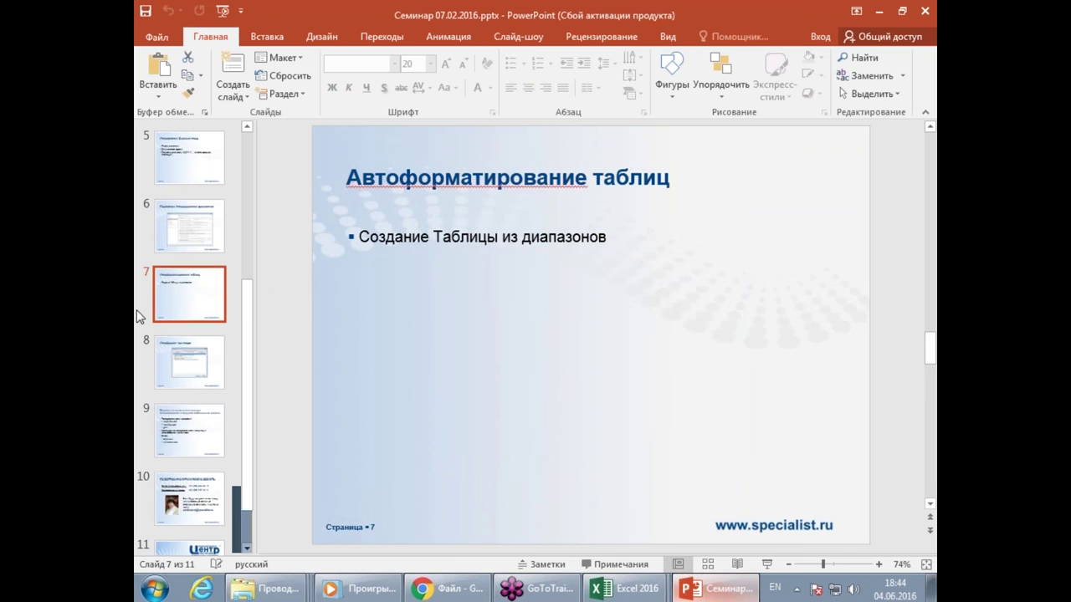
click(178, 361)
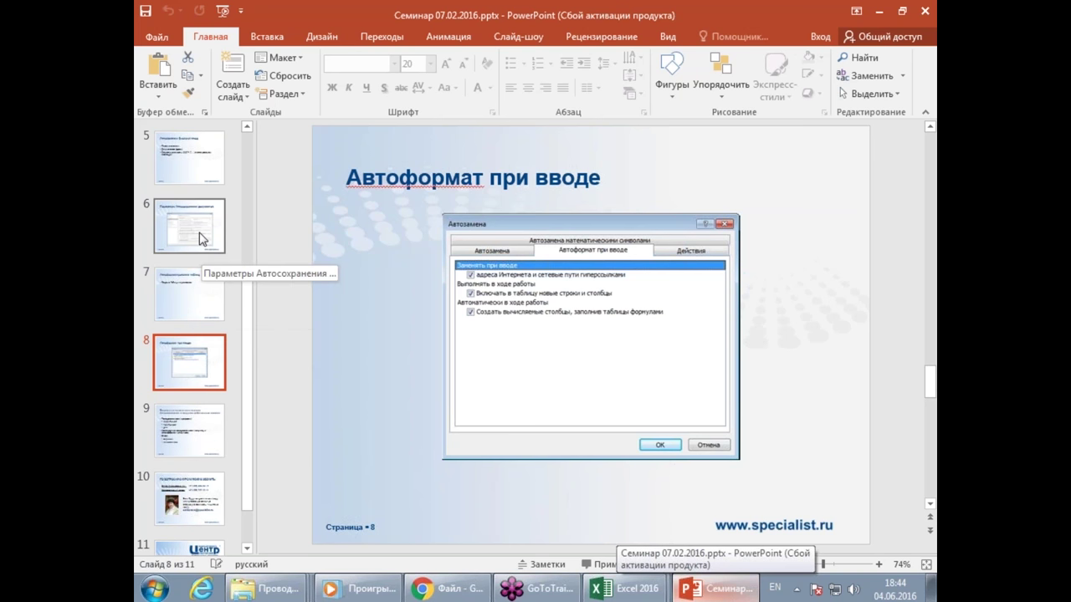
click(190, 284)
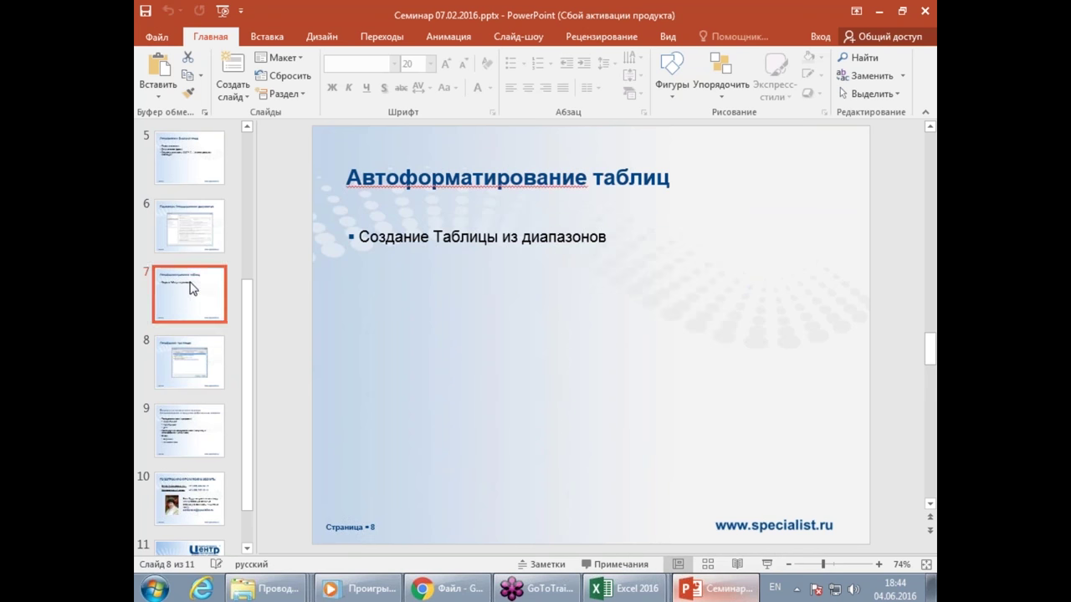
click(198, 224)
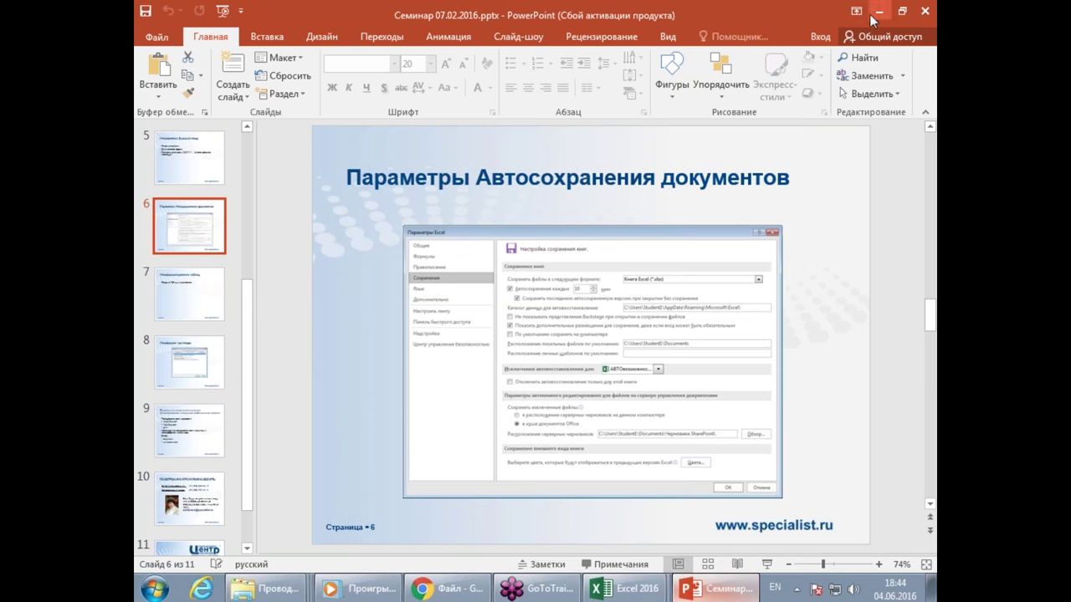
key(alt+Tab)
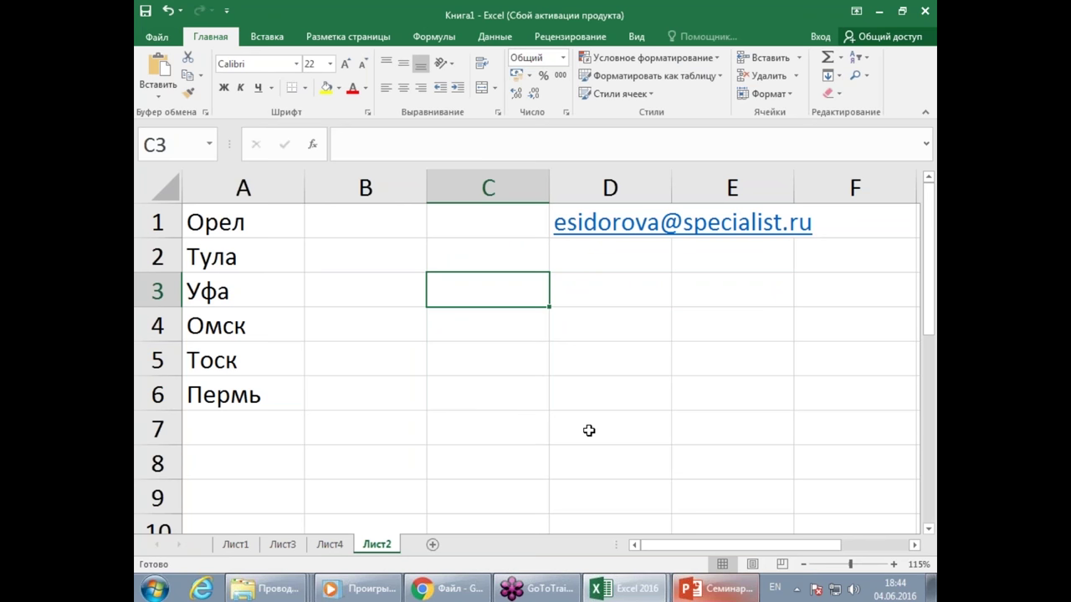
Step: Save the workbook on the desktop (Рабочий стол), correcting the misspelled file name to семинар
click(274, 453)
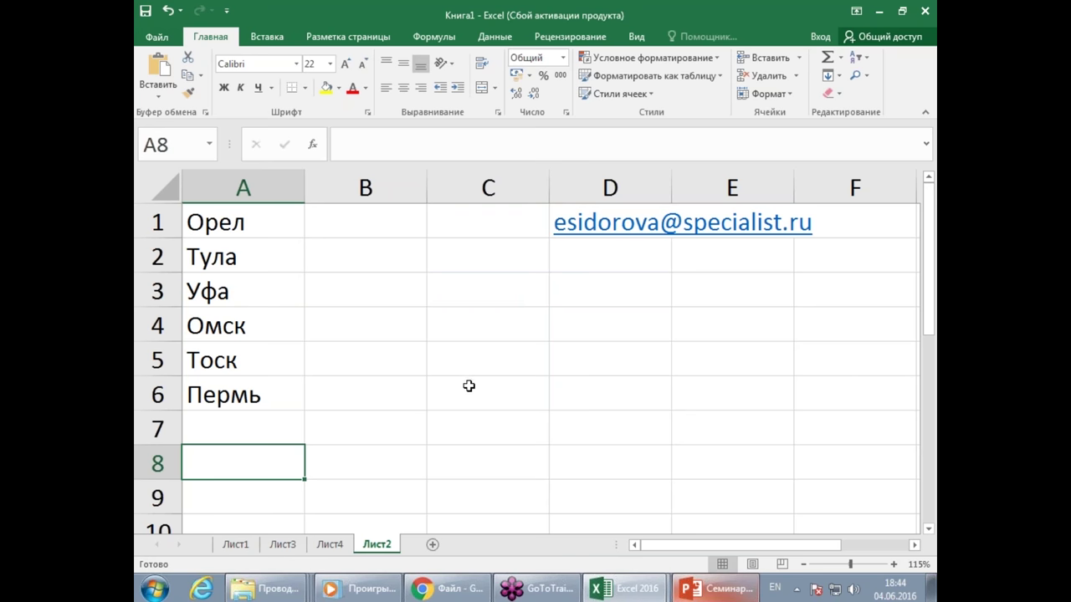
click(146, 10)
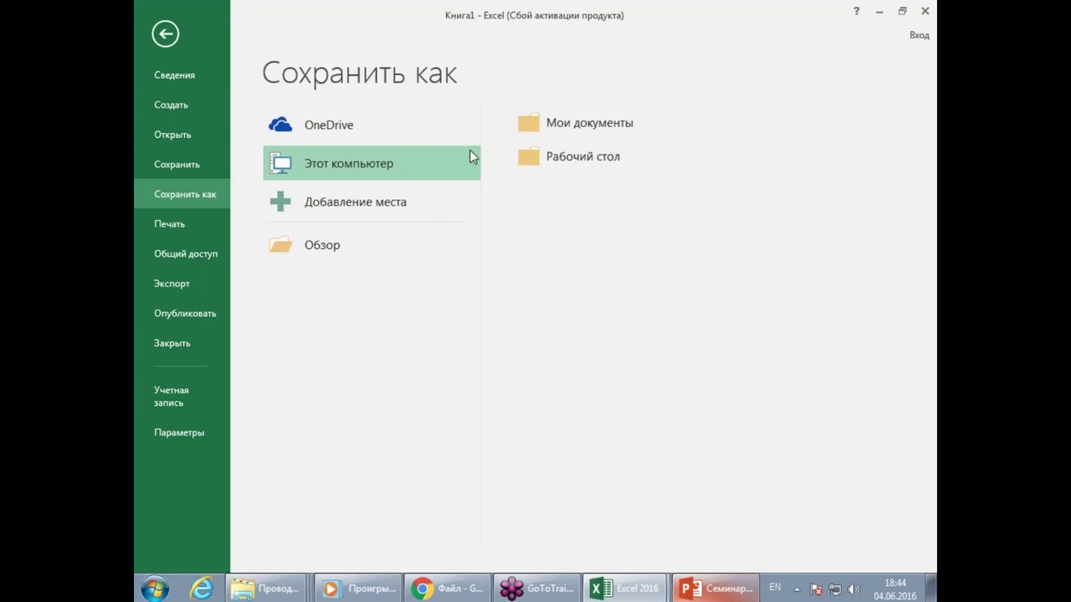
click(541, 156)
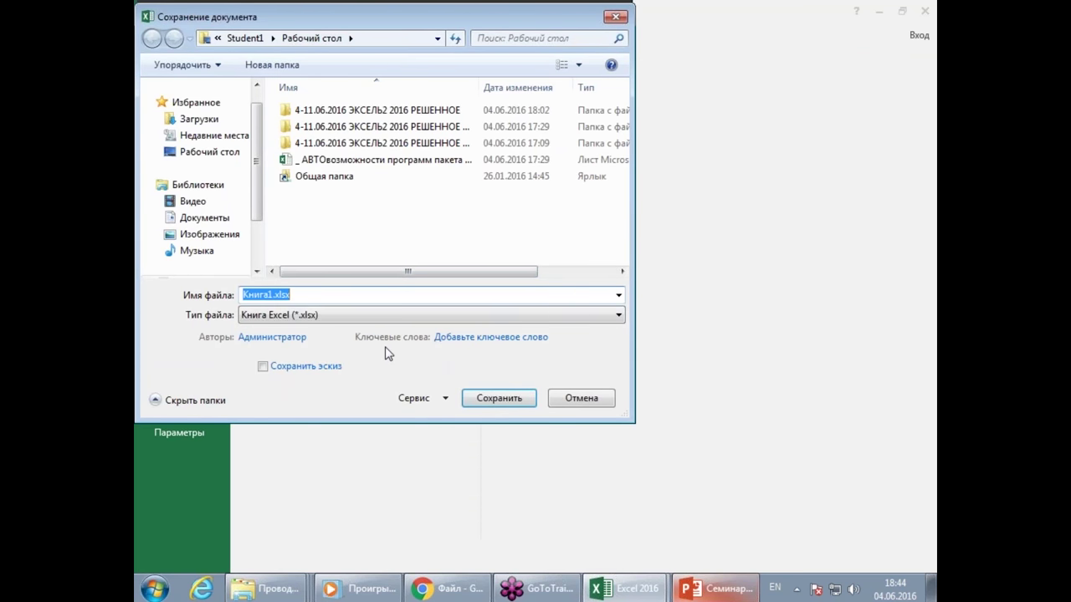
text(ct)
text(миран)
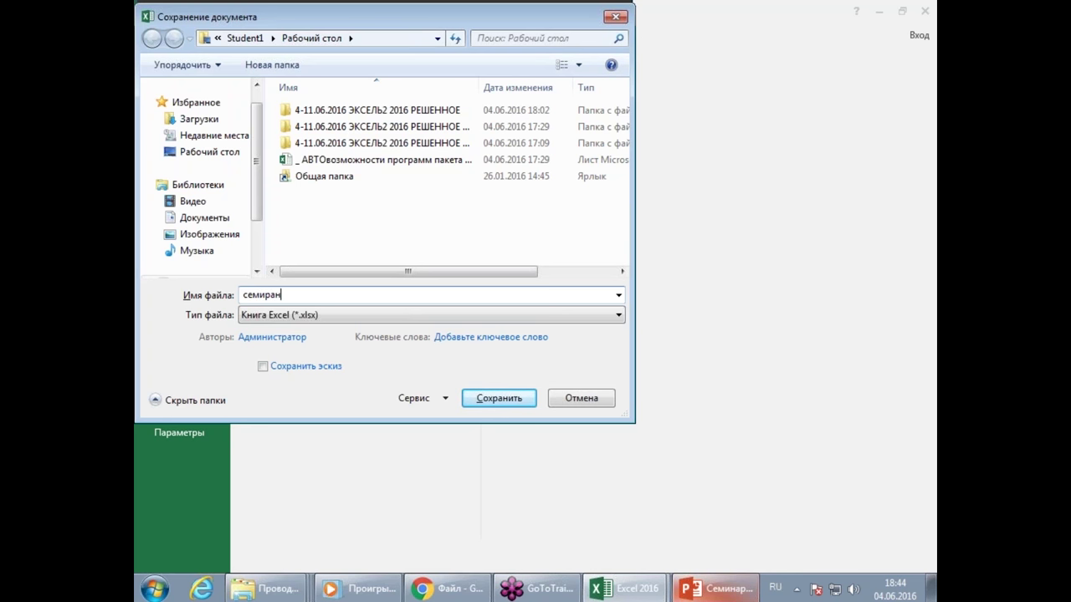
key(BackSpace)
key(BackSpace)
key(BackSpace)
text(н)
text(ар)
click(498, 399)
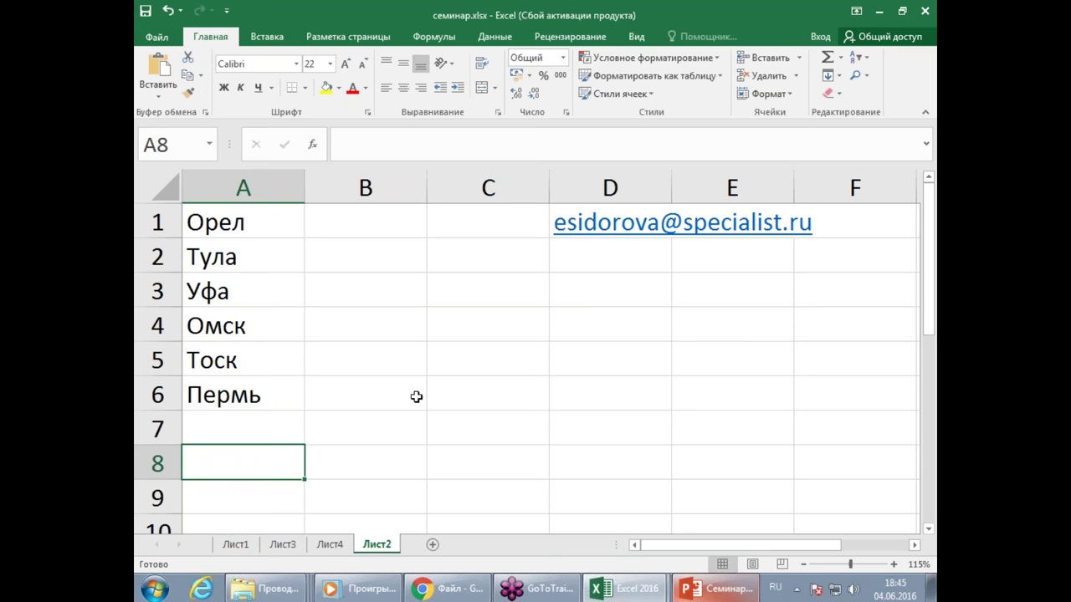
Step: In Параметры > Сохранение, make Книга Excel 97-2003 (*.xls) the default save format
click(152, 38)
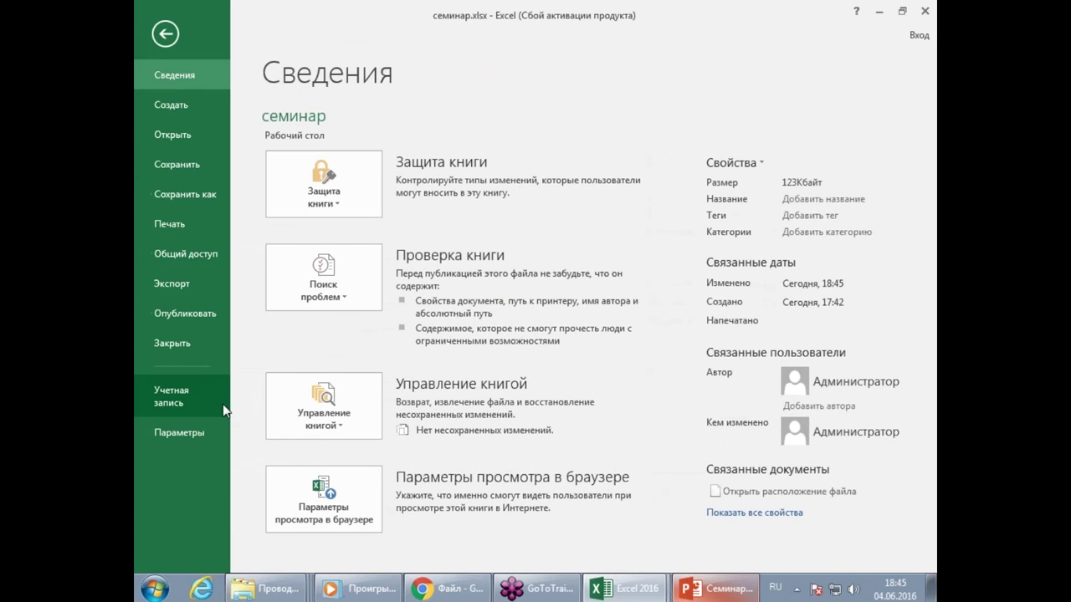
click(195, 433)
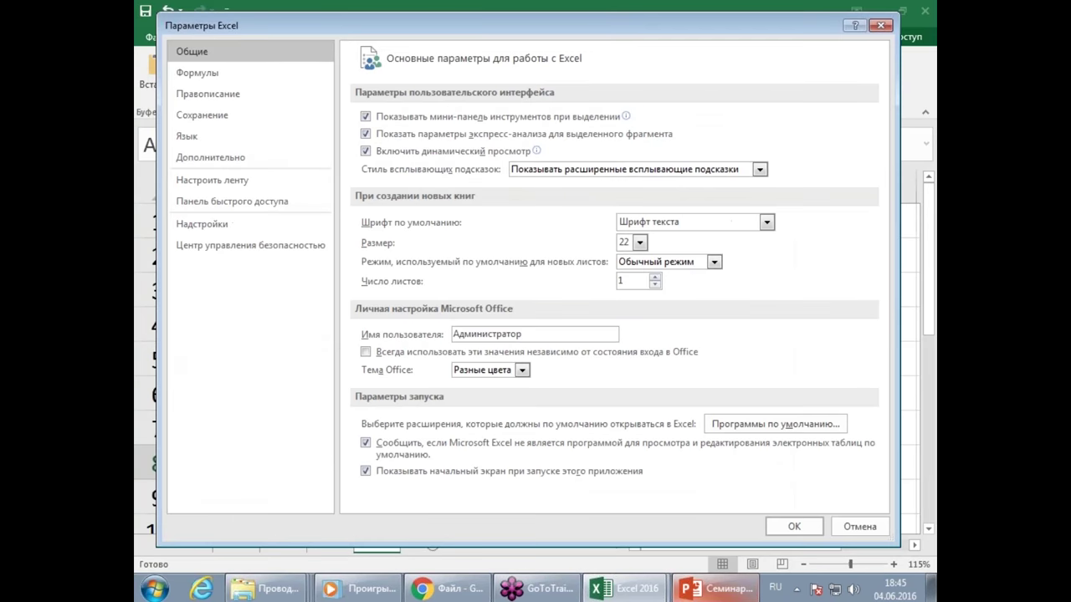
click(241, 119)
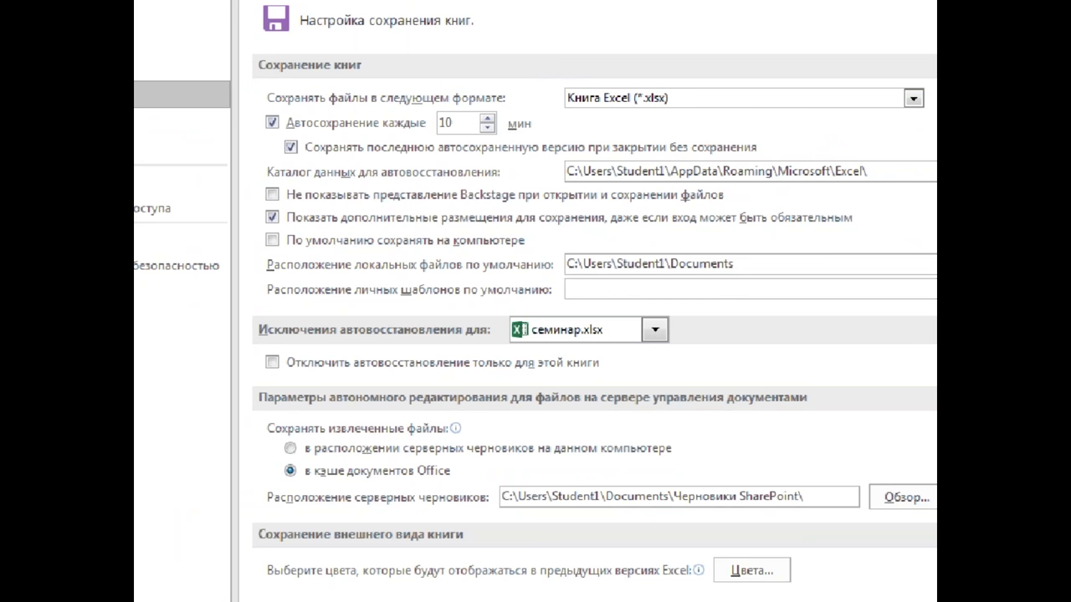
drag(546, 78, 702, 118)
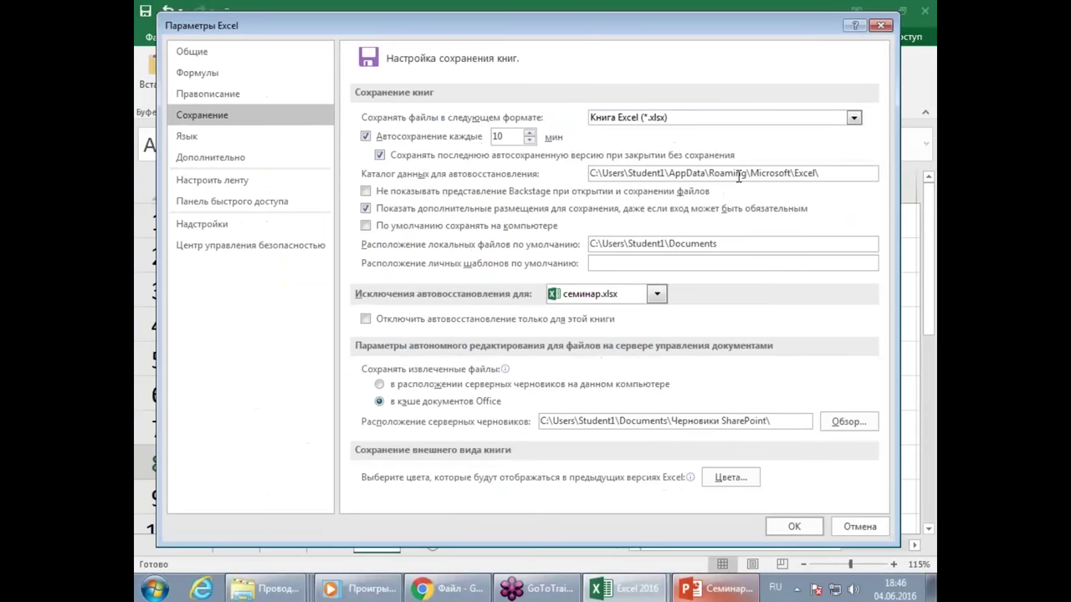
click(853, 118)
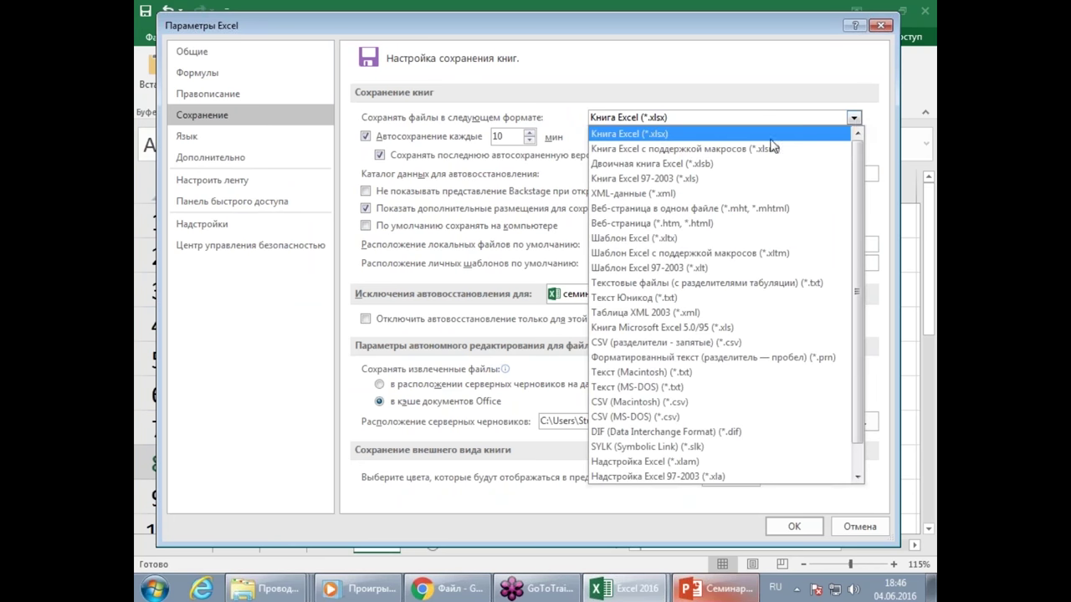
click(641, 177)
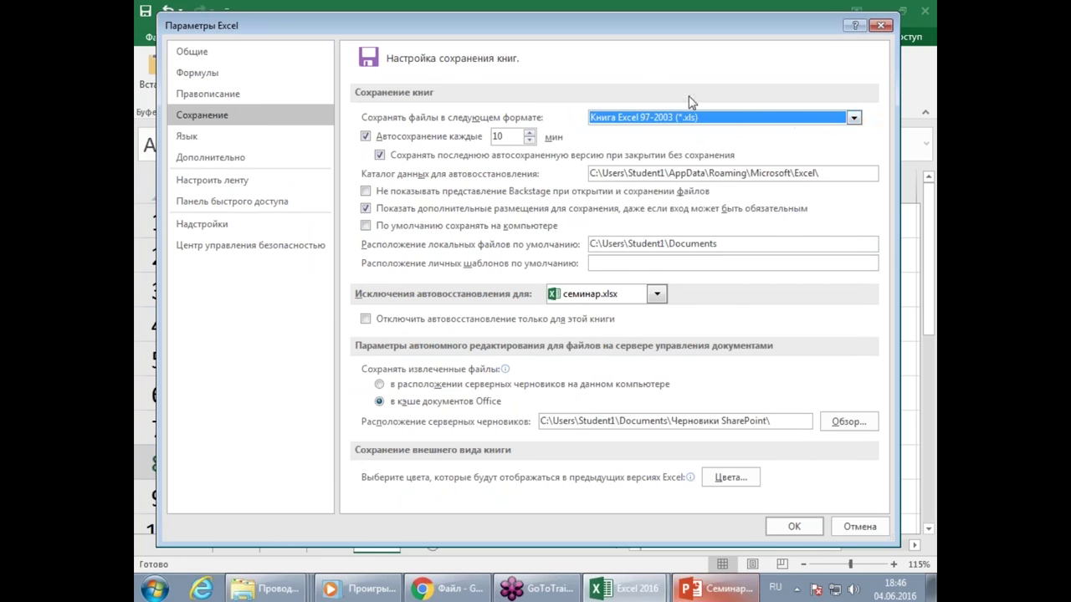
key(Return)
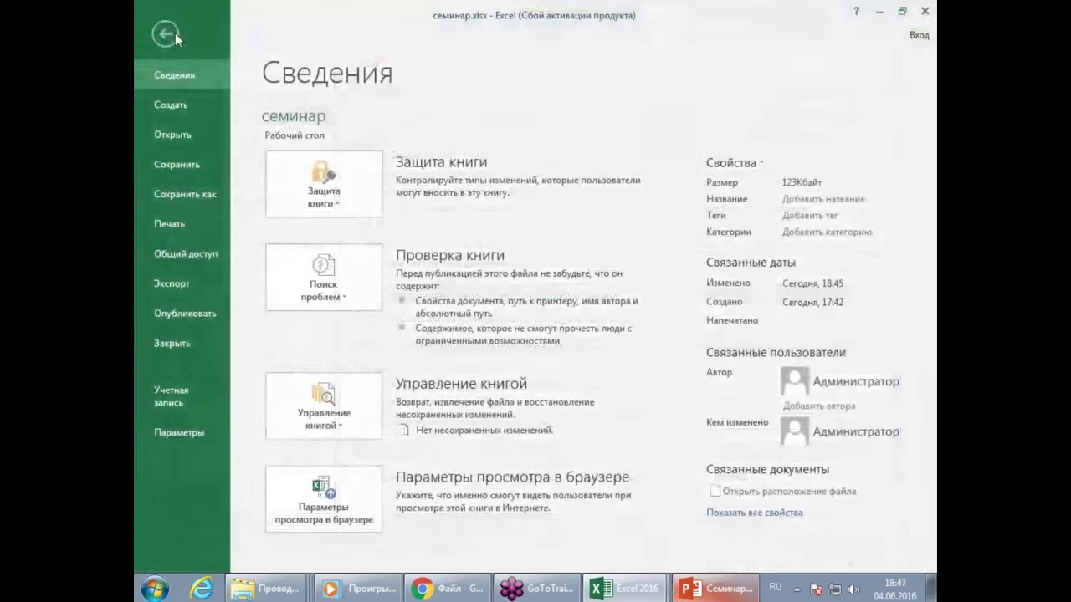
Step: Save a desktop copy as Книга Excel 97-2003 (*.xls), continuing past the compatibility warning
click(201, 194)
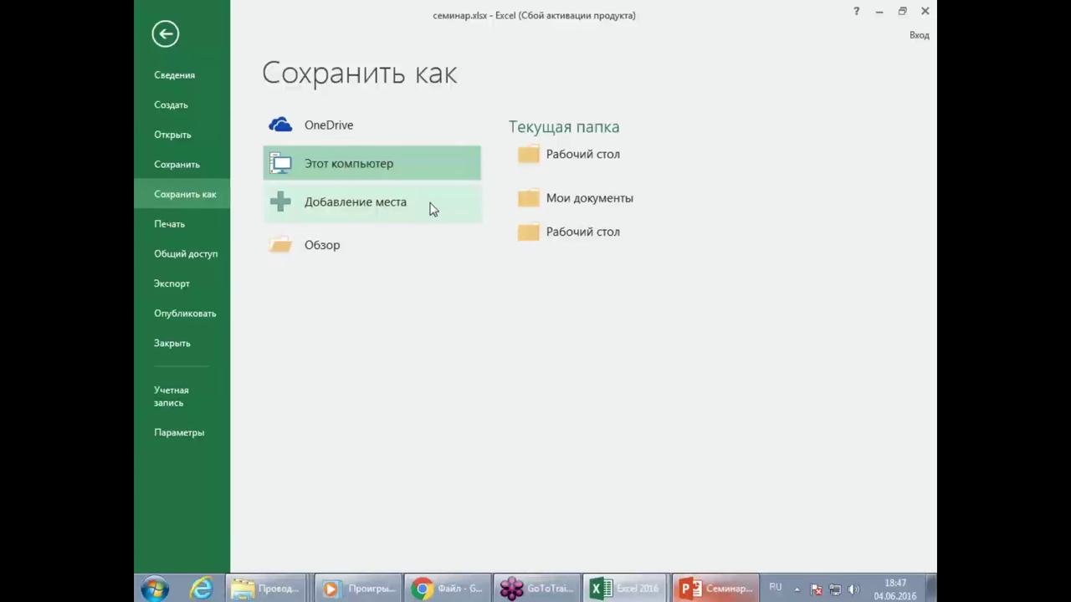
click(568, 237)
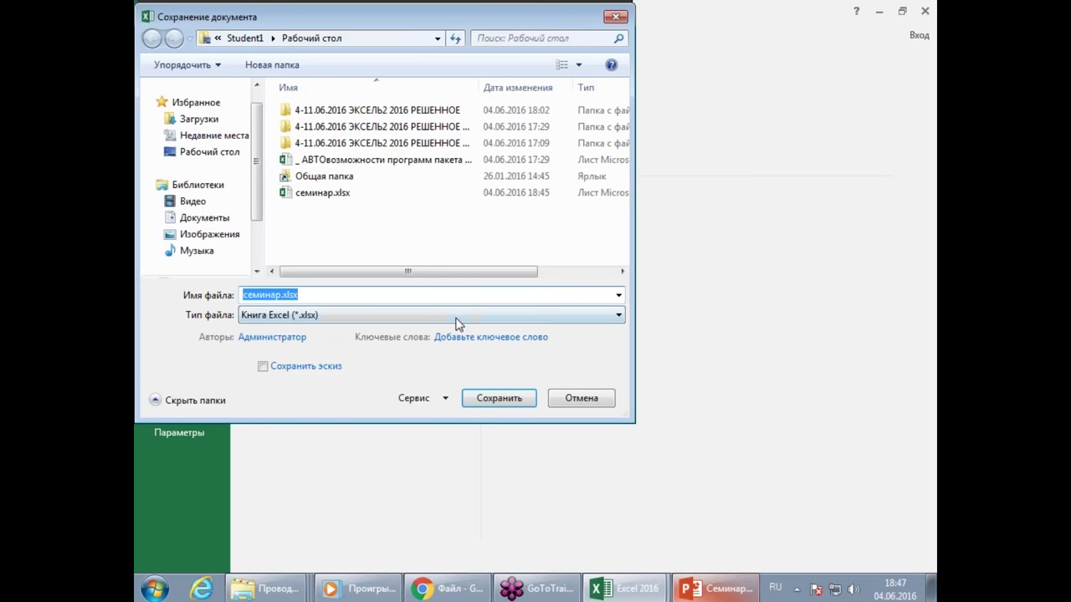
click(458, 318)
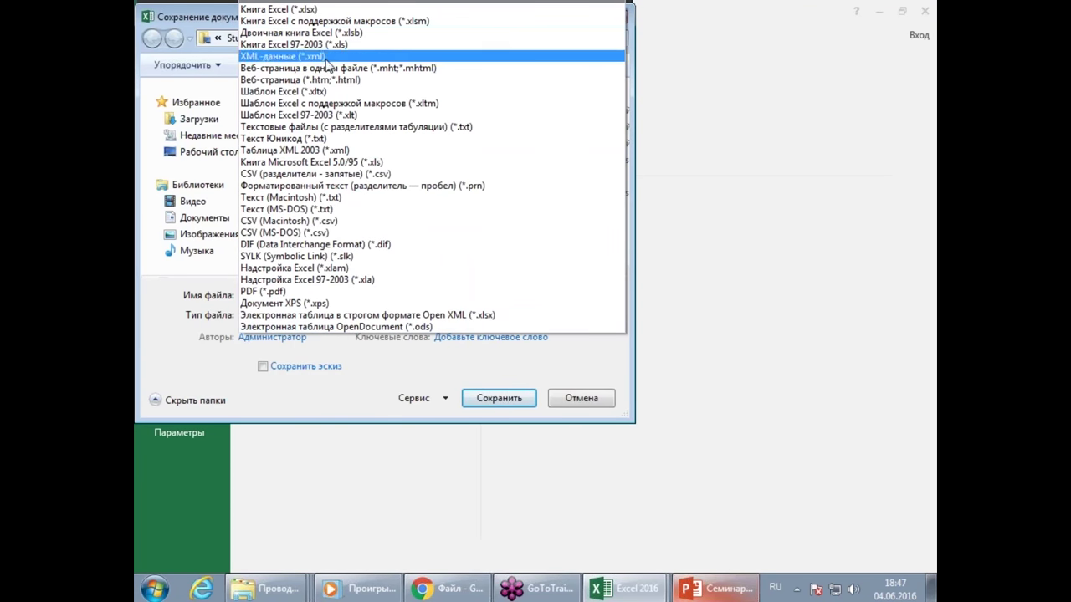
click(355, 48)
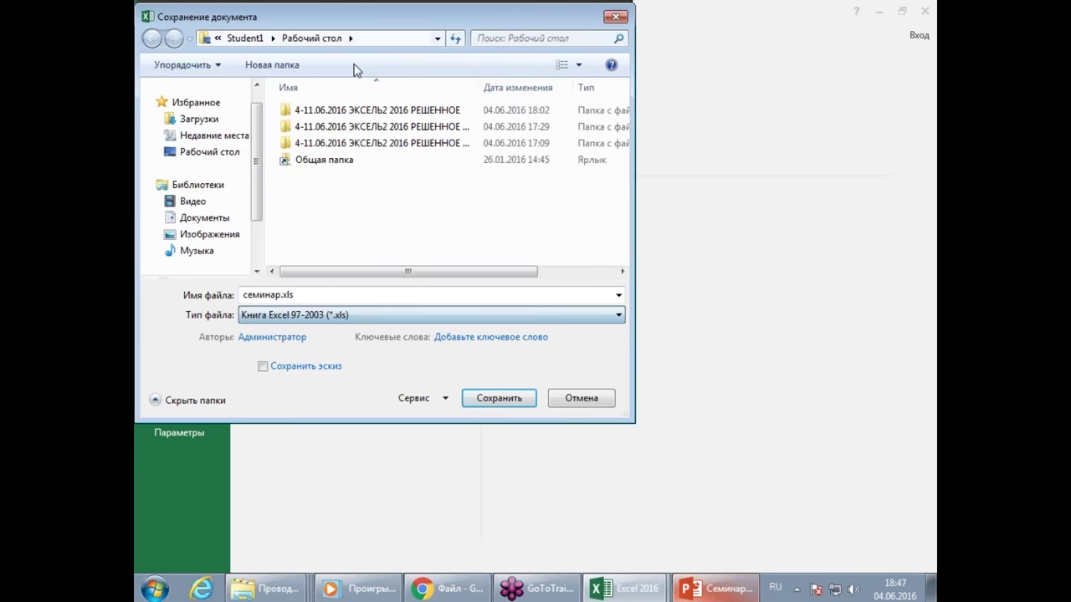
click(512, 399)
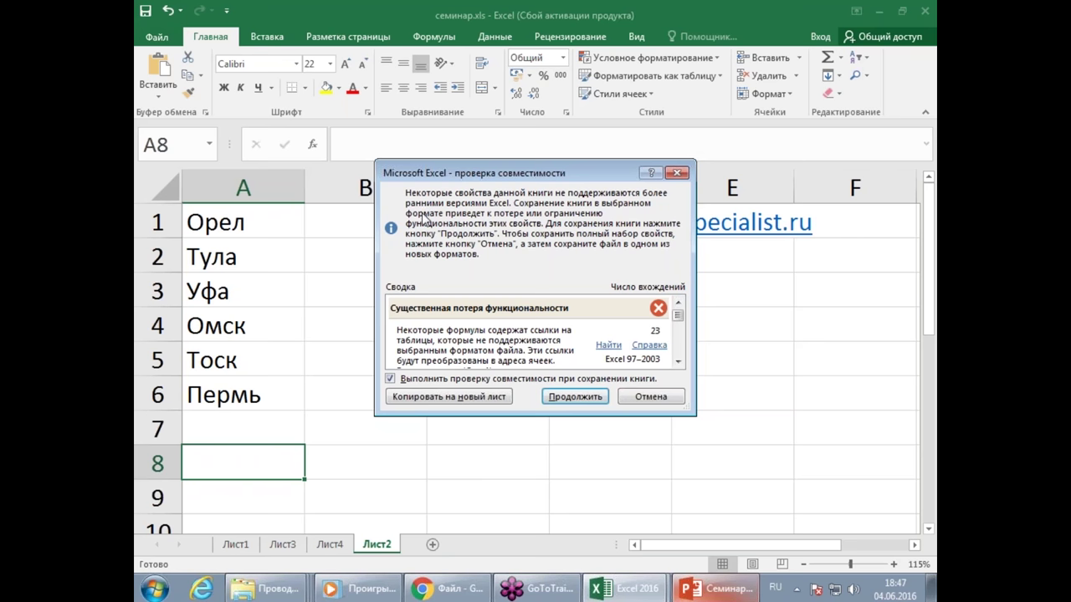
click(575, 397)
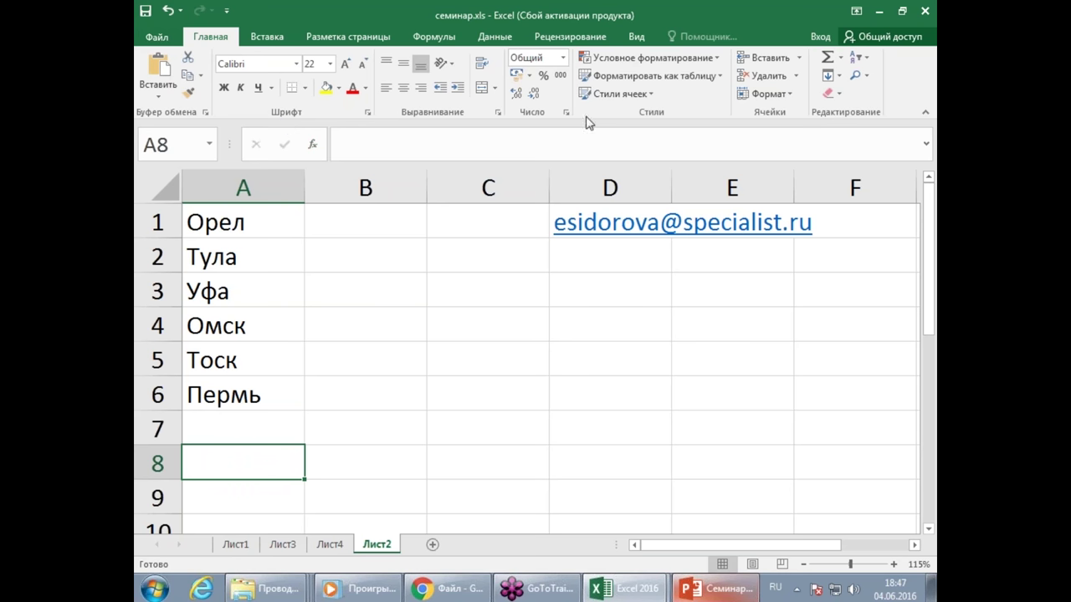
Step: Draw a rounded rectangle shape over cells C3–D6 on Лист2
click(496, 283)
click(272, 38)
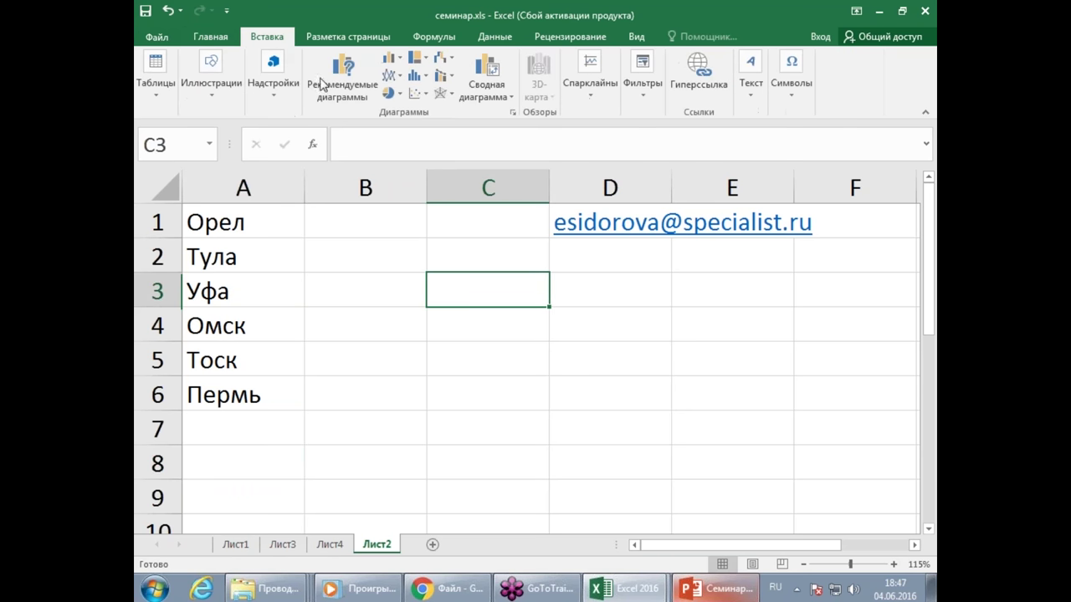
click(224, 73)
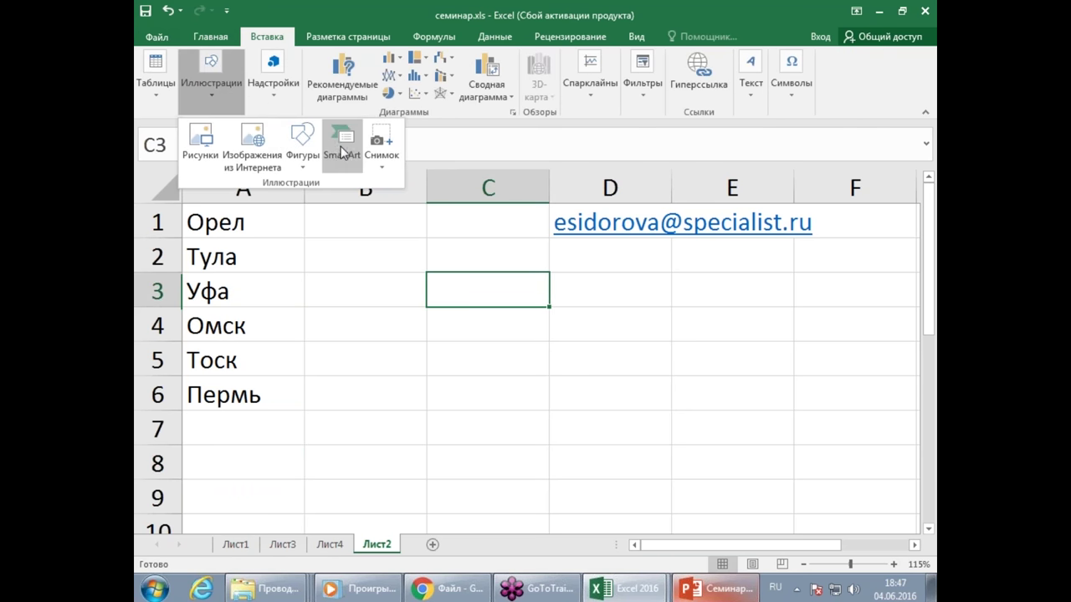
click(302, 142)
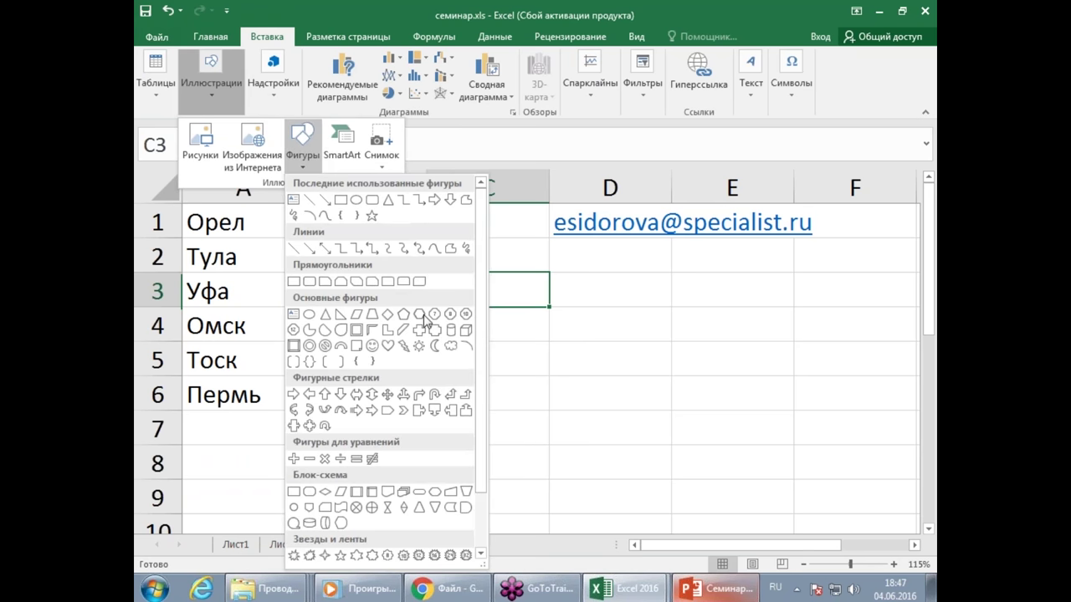
click(370, 201)
drag(413, 287, 665, 403)
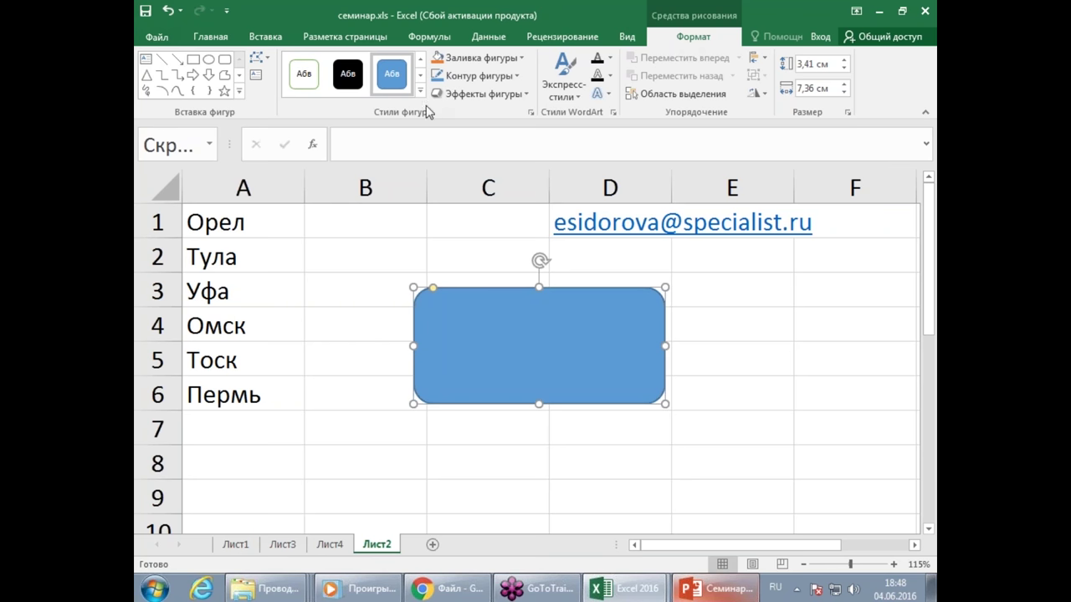
Step: Apply the Слабый эффект — Золотистый, Акцент 4 style to the rounded rectangle
click(420, 91)
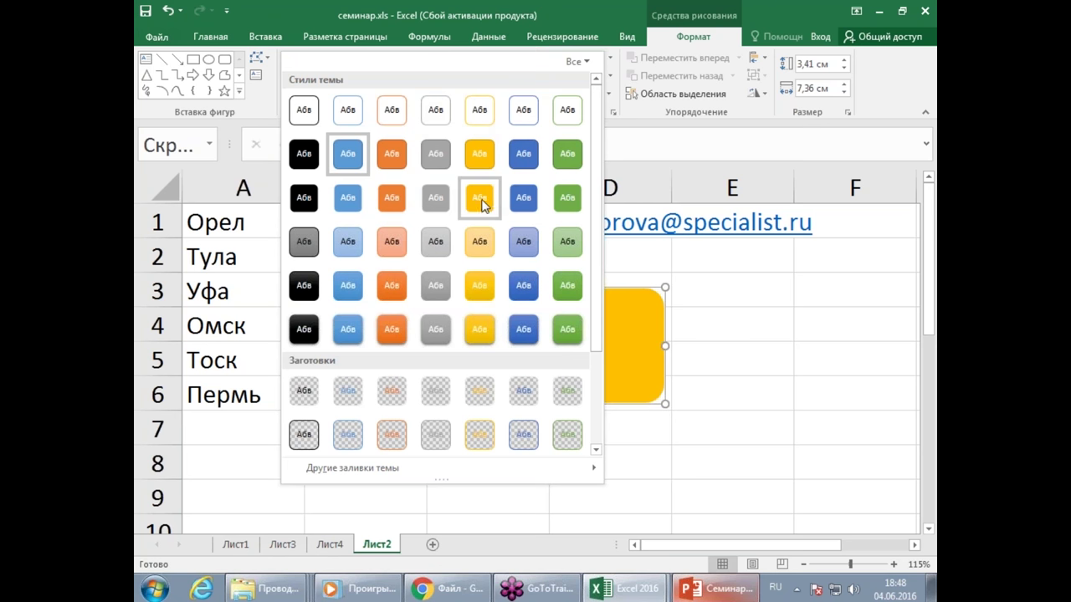
click(484, 248)
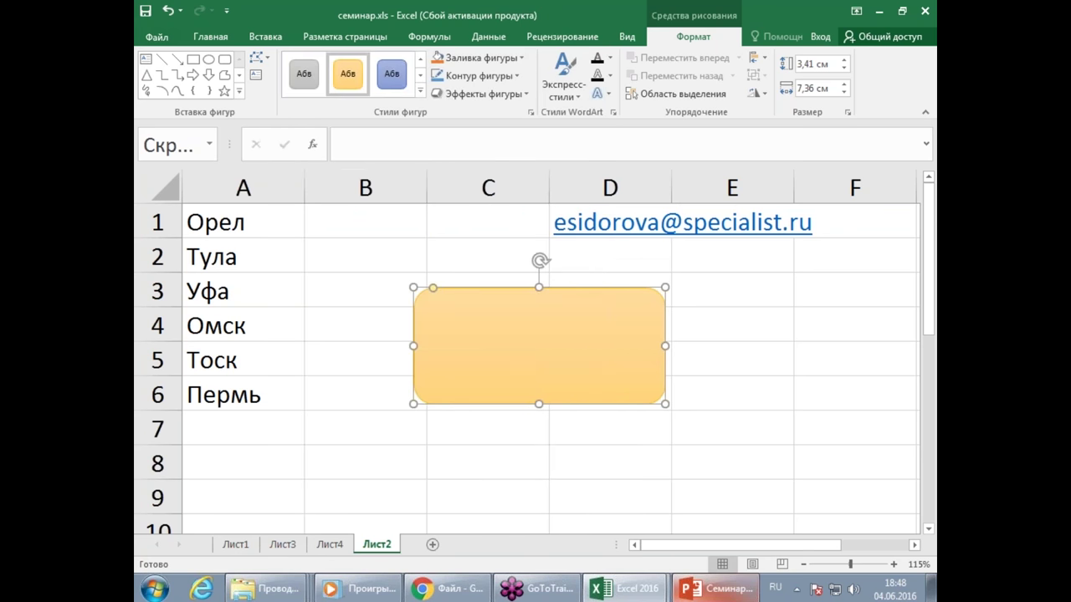
click(482, 235)
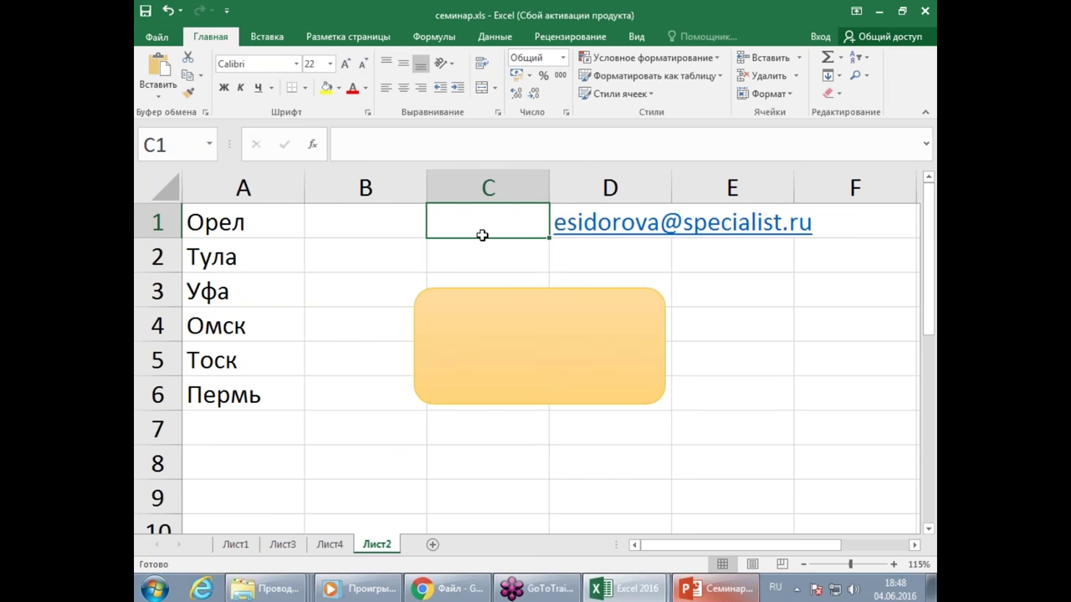
Step: With cell B3 selected, open the SmartArt picker from Вставка > Иллюстрации
click(381, 281)
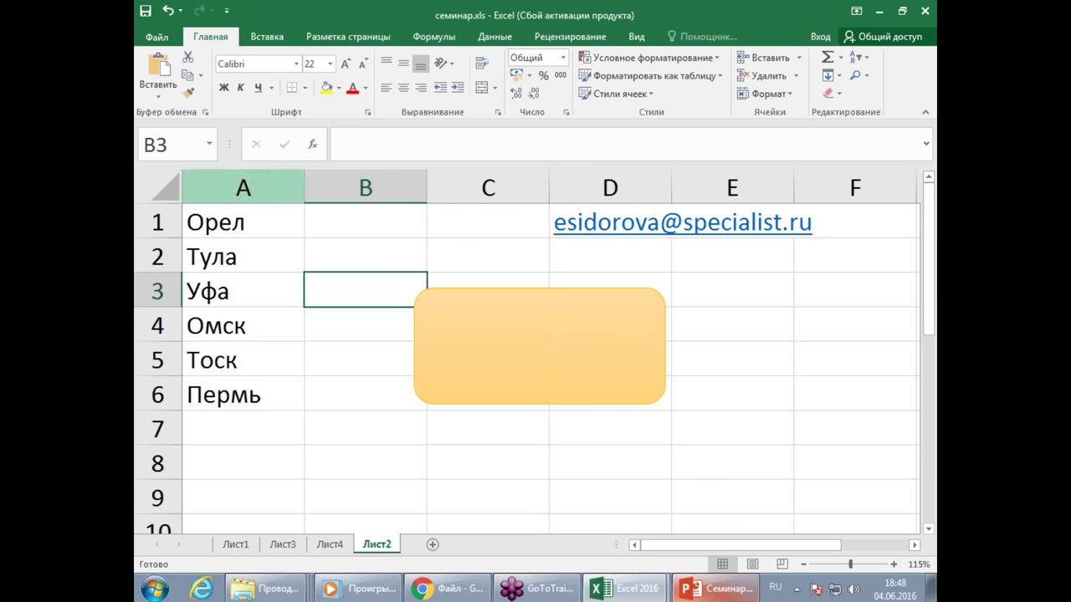
click(268, 36)
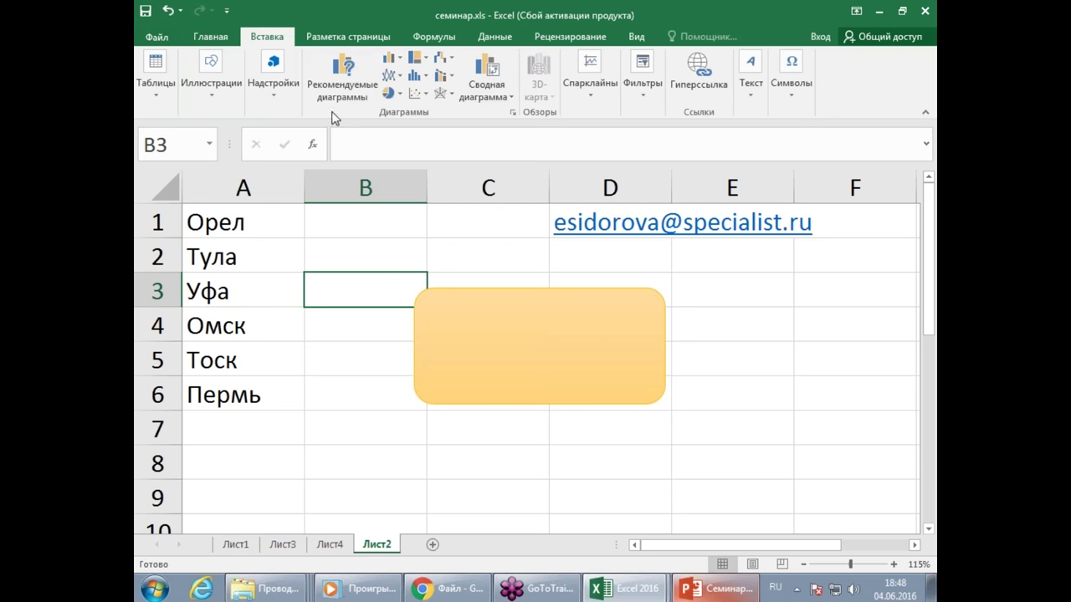
click(278, 87)
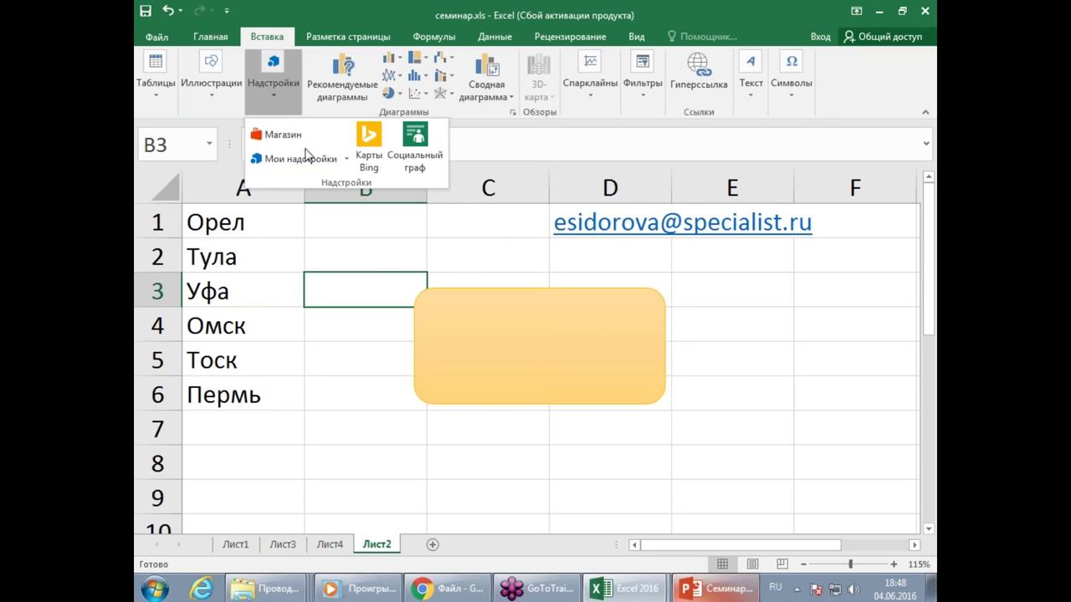
click(211, 84)
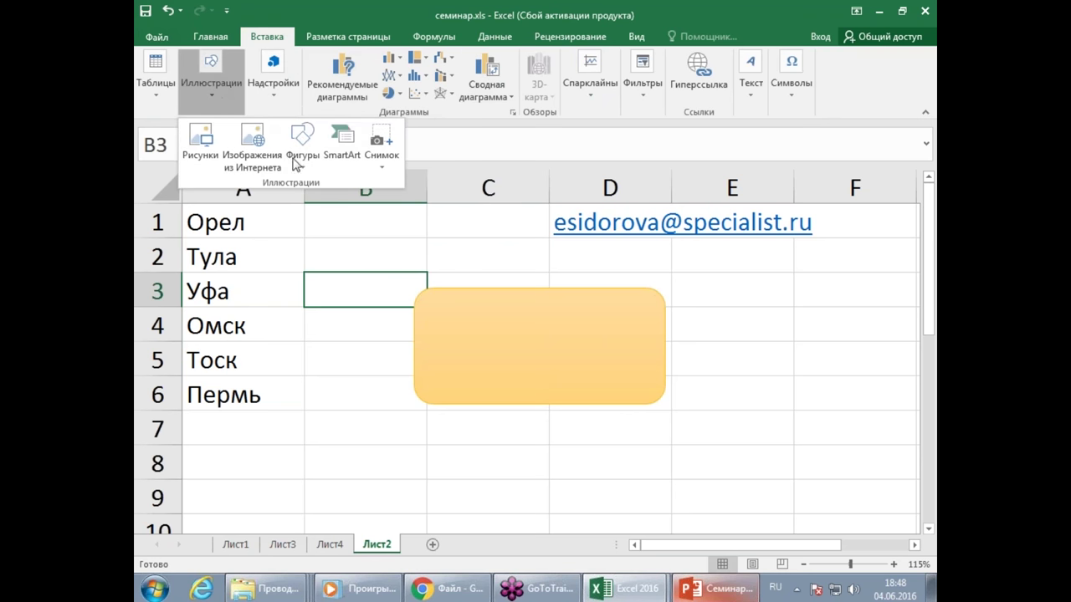
click(343, 140)
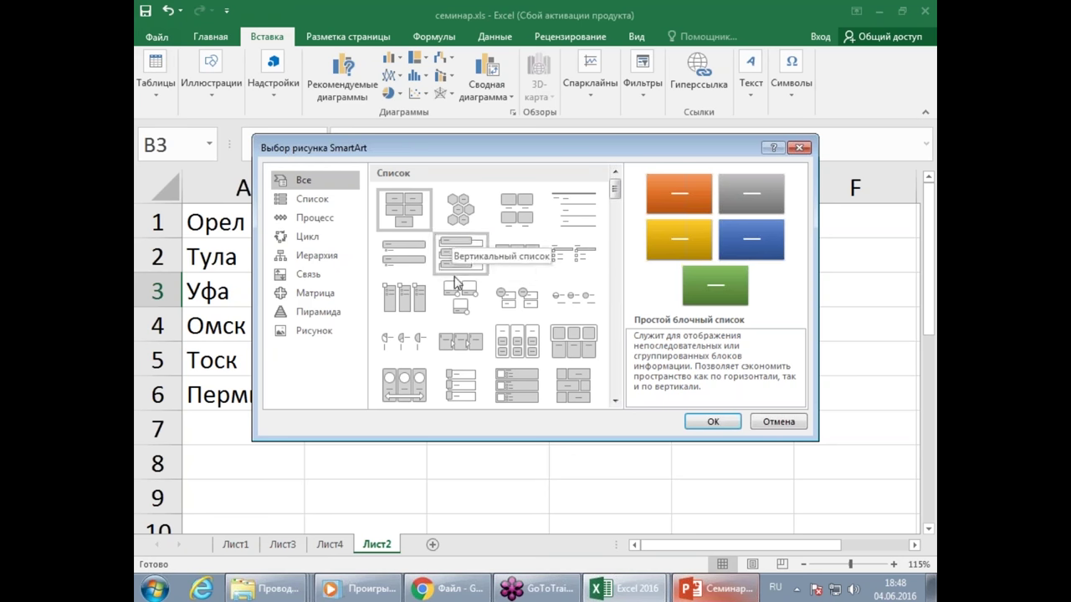
Step: Insert a vertical picture list SmartArt and put Коала.jpg in its first picture slot
click(516, 385)
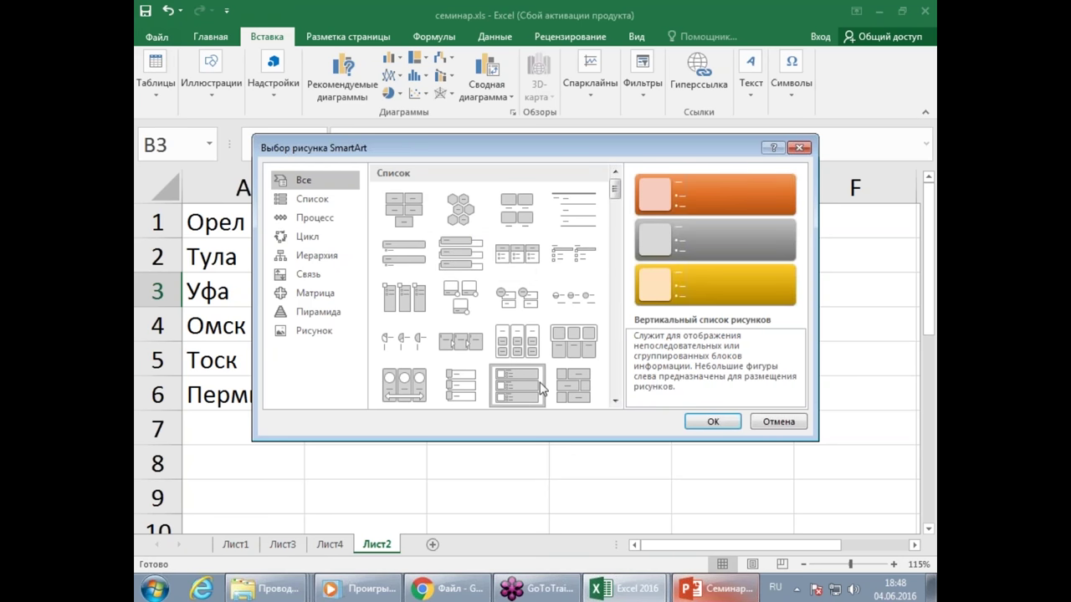
click(713, 422)
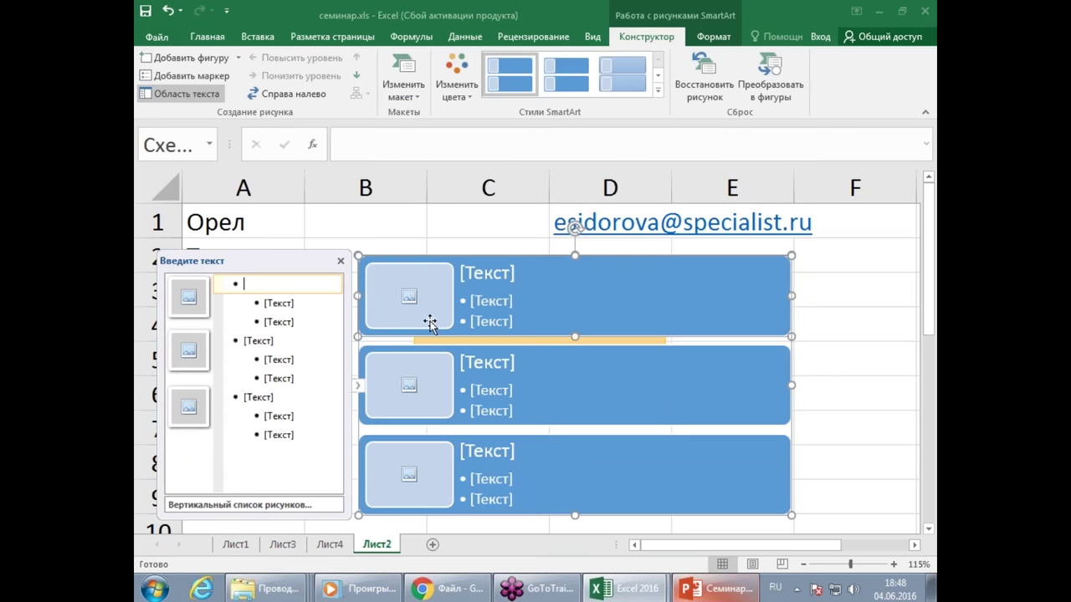
click(410, 302)
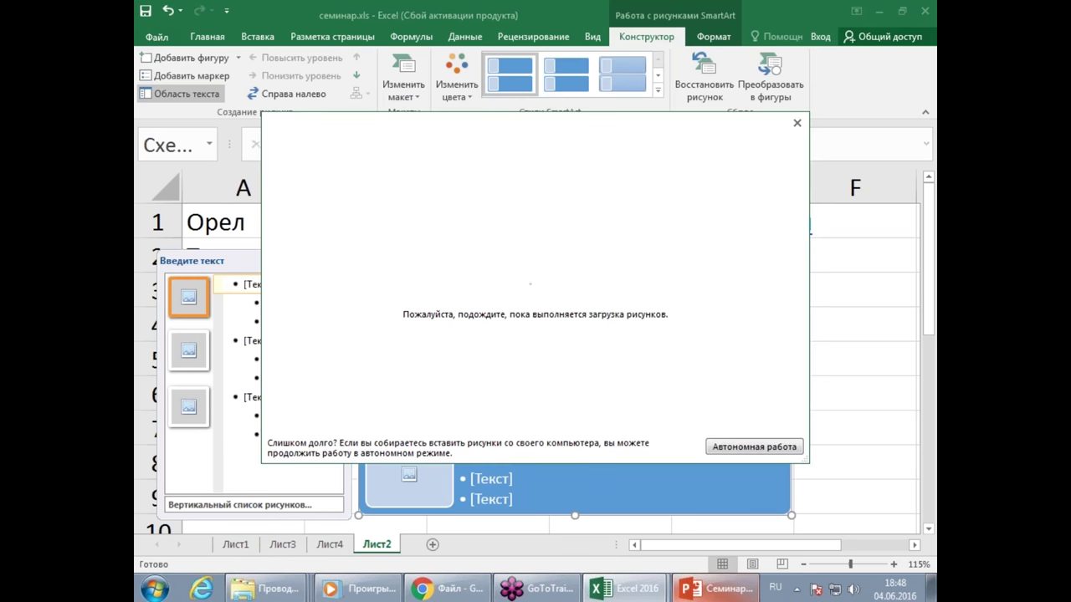
click(753, 447)
double_click(414, 188)
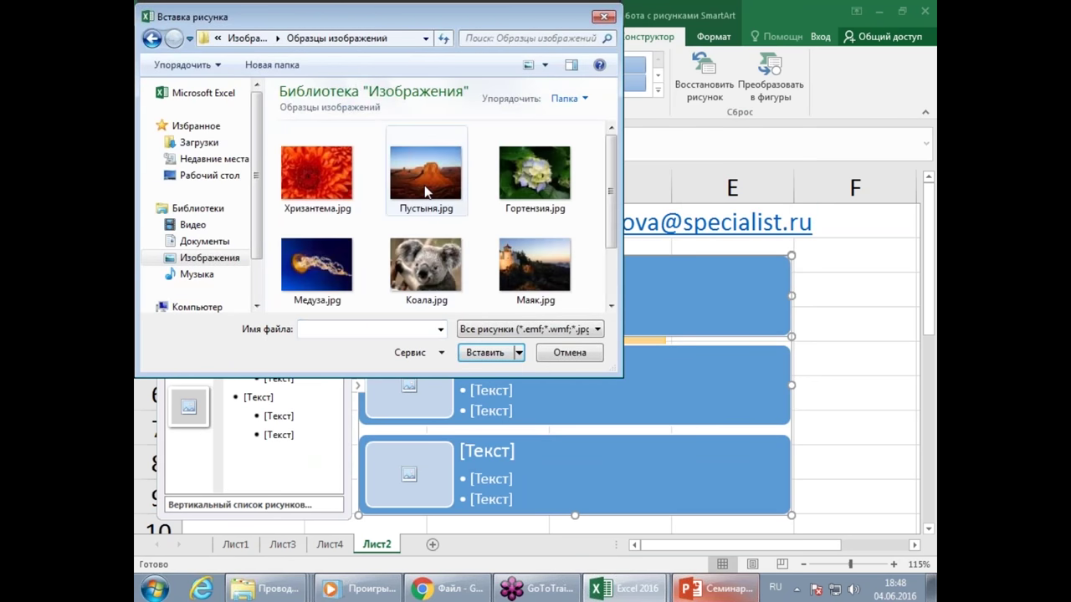
double_click(432, 285)
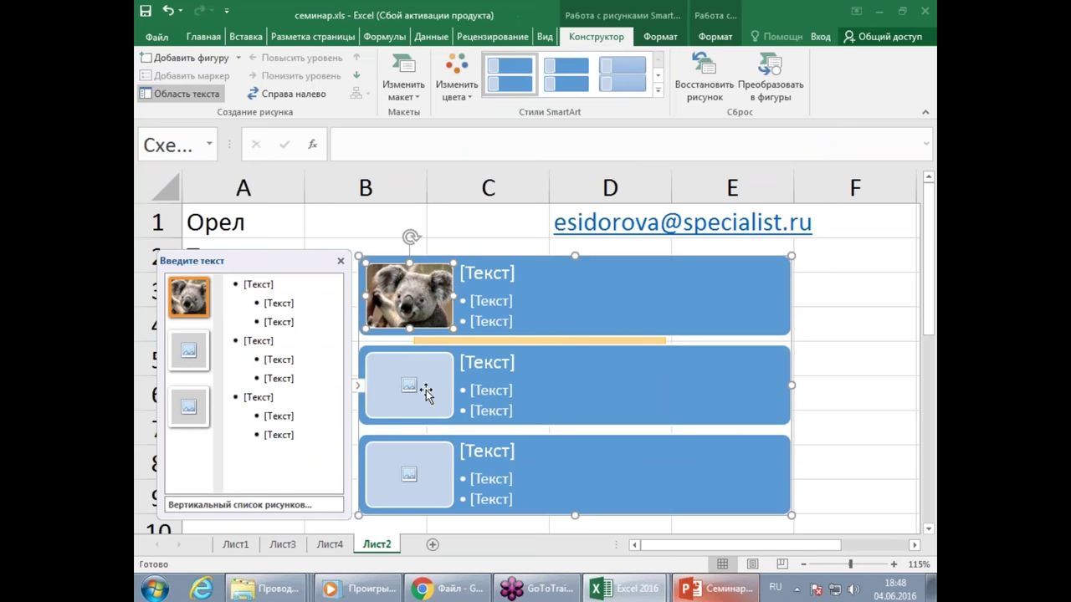
Step: Fill the second and third picture slots with Пингвины.jpg and Тюльпаны.jpg
click(410, 391)
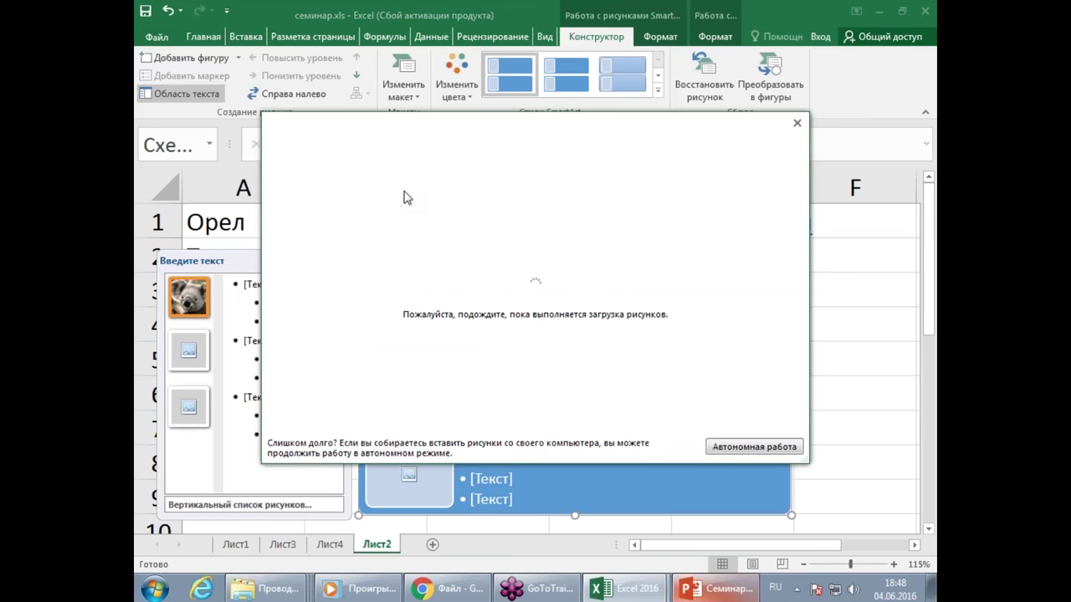
click(736, 446)
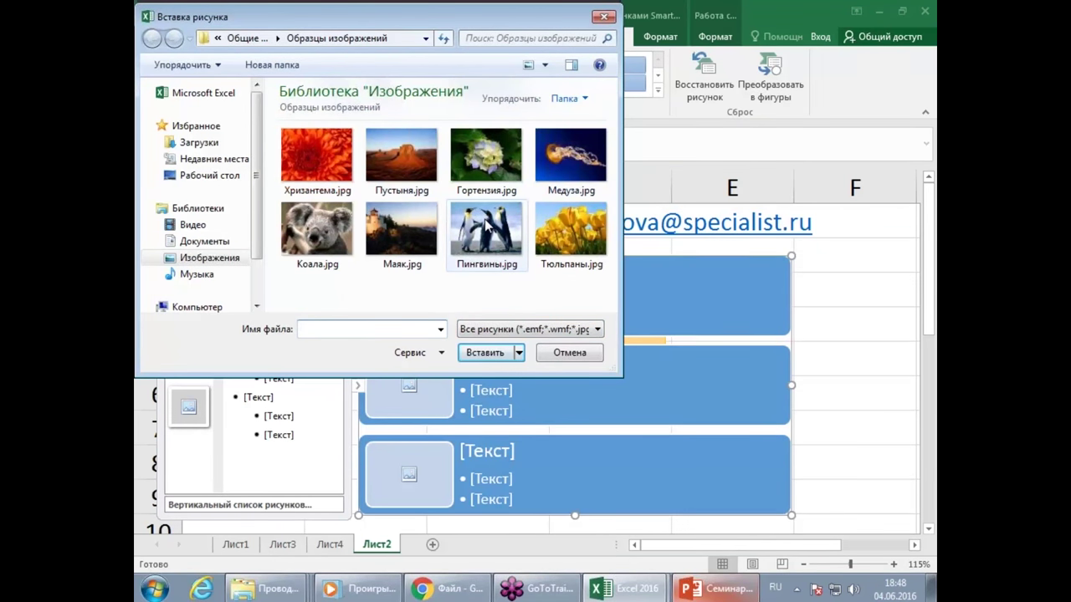
double_click(487, 227)
click(409, 476)
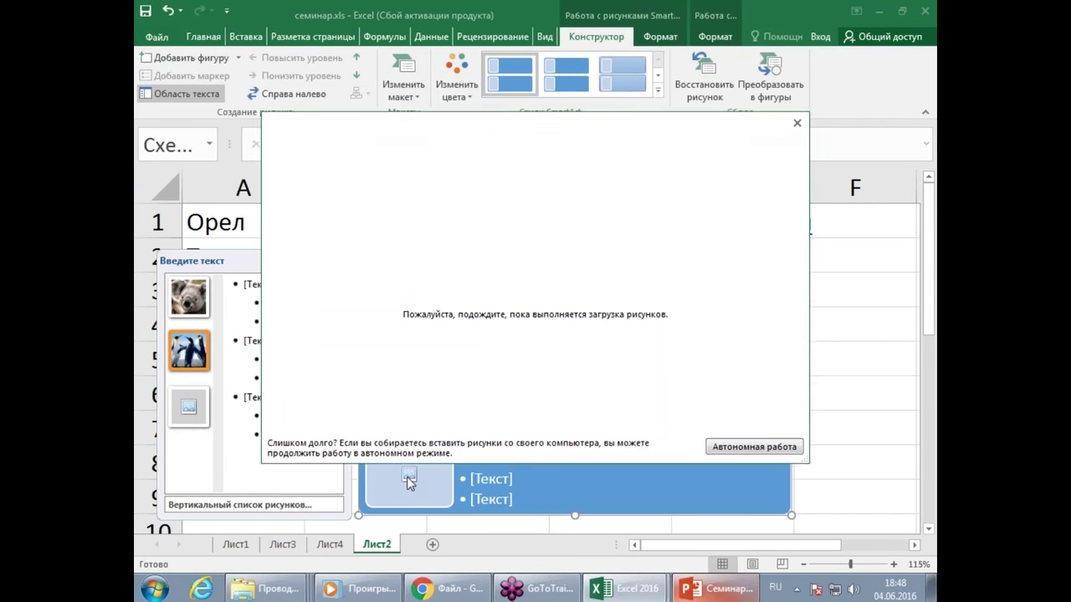
click(737, 446)
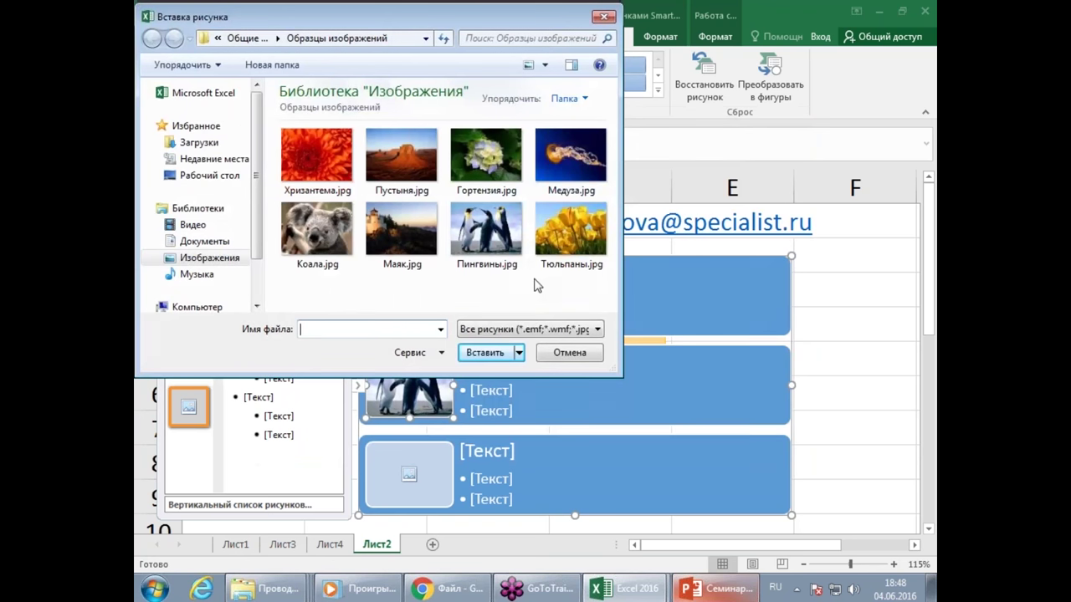
click(572, 222)
double_click(571, 221)
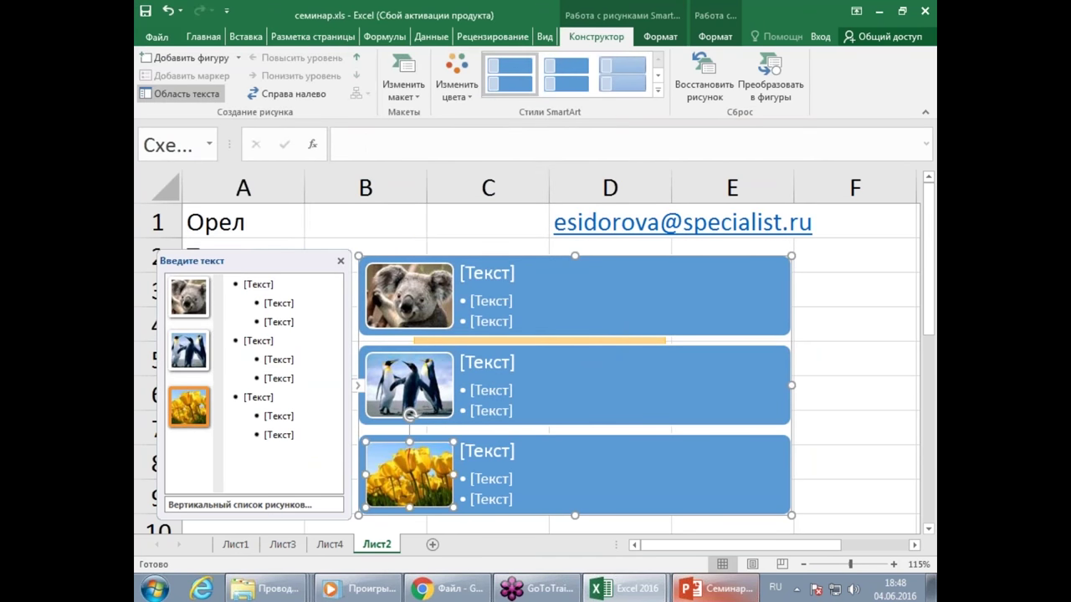
Step: Type the headings н56н, н656н and 5н56 into the three SmartArt items
click(281, 282)
text(н56н)
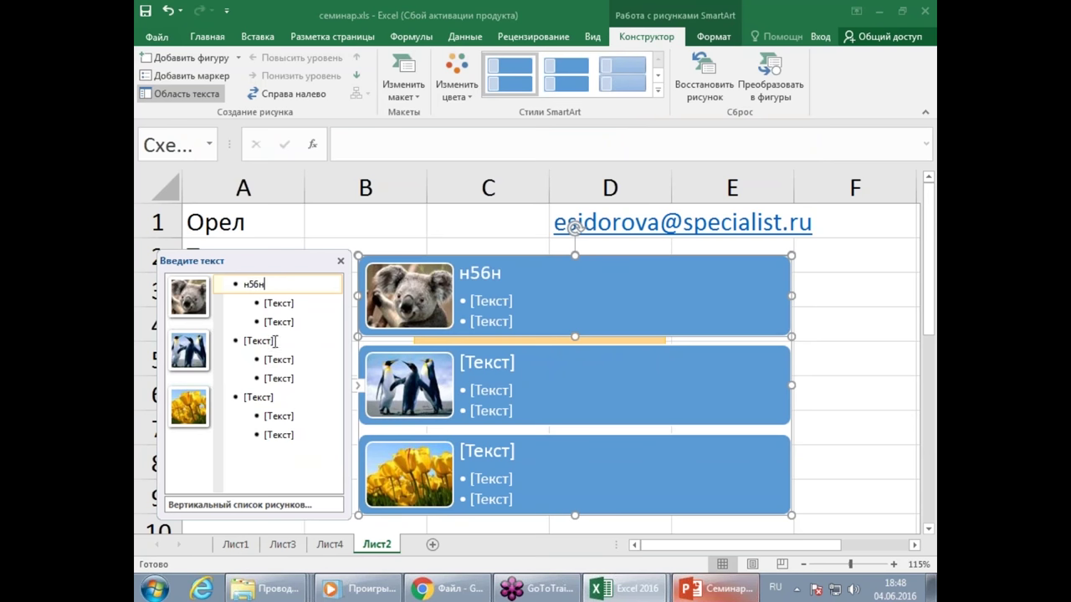
click(275, 342)
text(н656н)
click(280, 397)
text(5н56)
Step: Deselect the SmartArt by selecting cell B2, then save the workbook
click(827, 318)
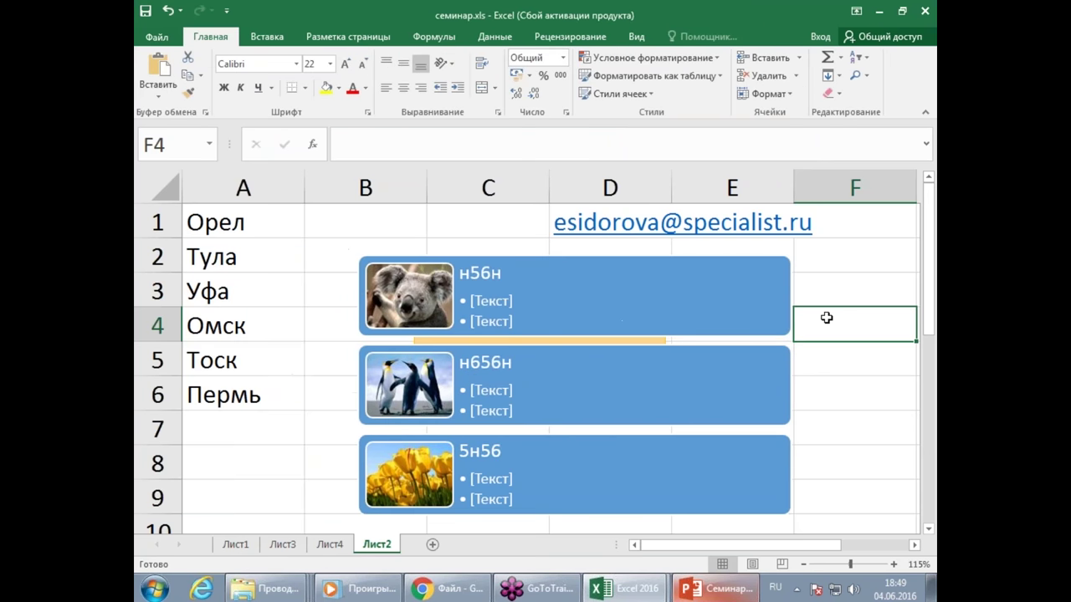
click(474, 248)
click(477, 265)
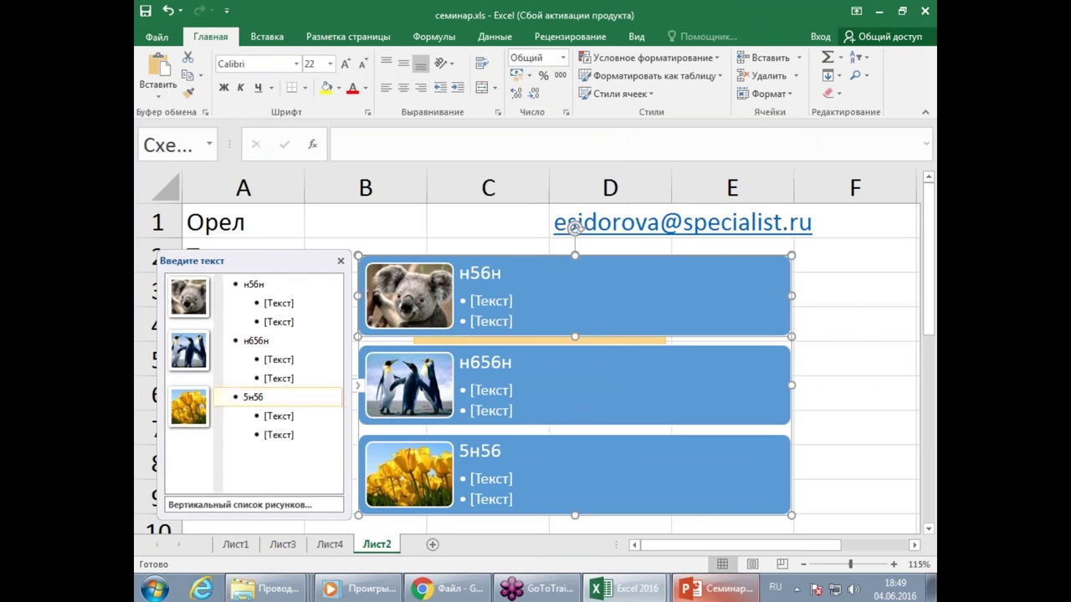
click(399, 246)
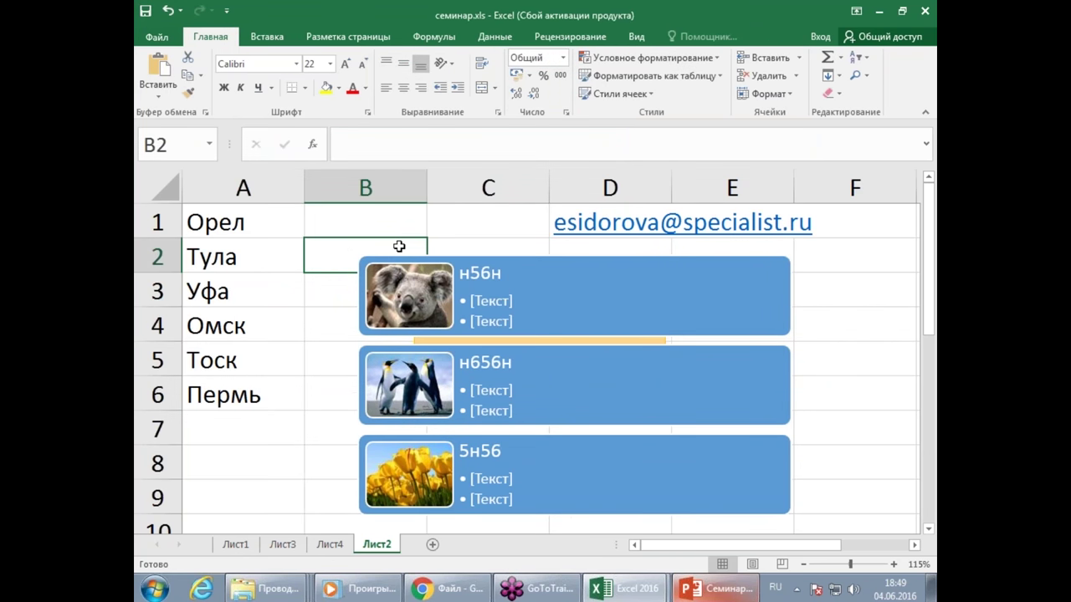
click(145, 11)
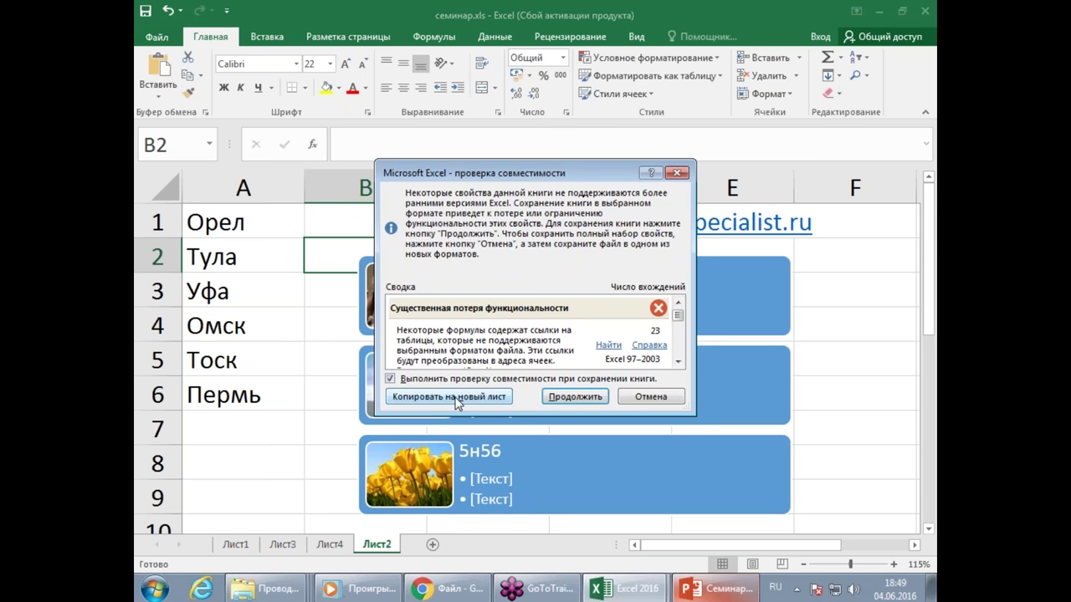
Step: Keep the .xls format in the compatibility checker, then select cells F5, C1 and F3 on Лист2
click(577, 398)
click(820, 356)
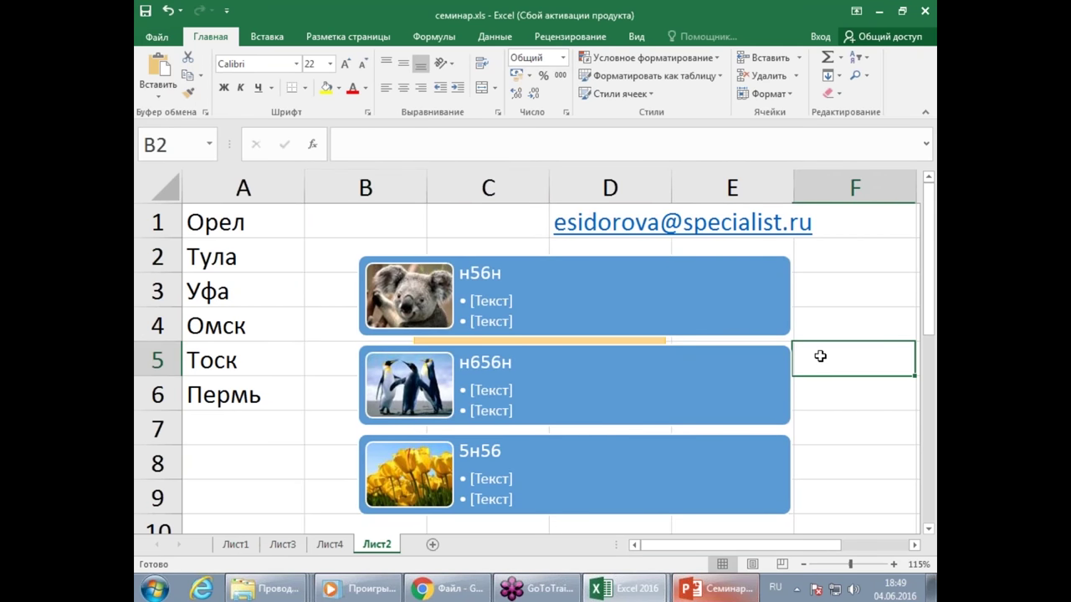
click(565, 272)
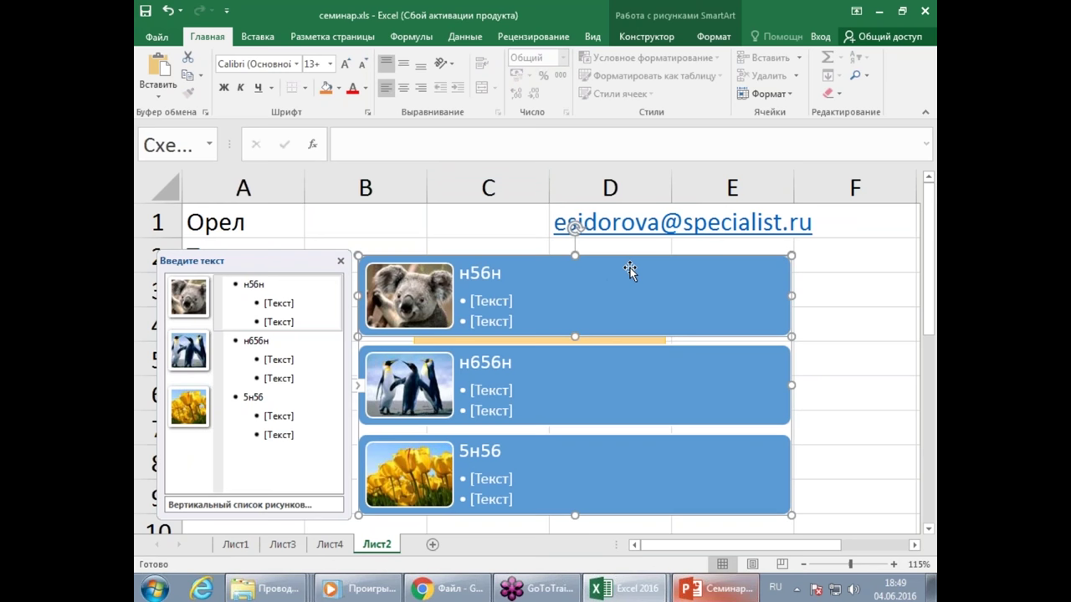
click(840, 279)
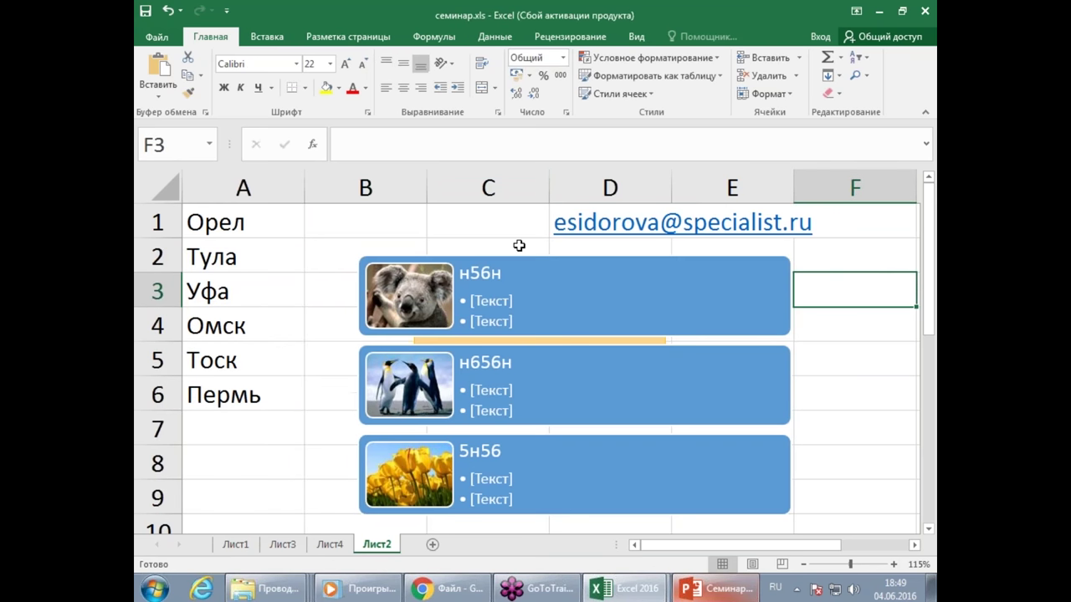
click(460, 236)
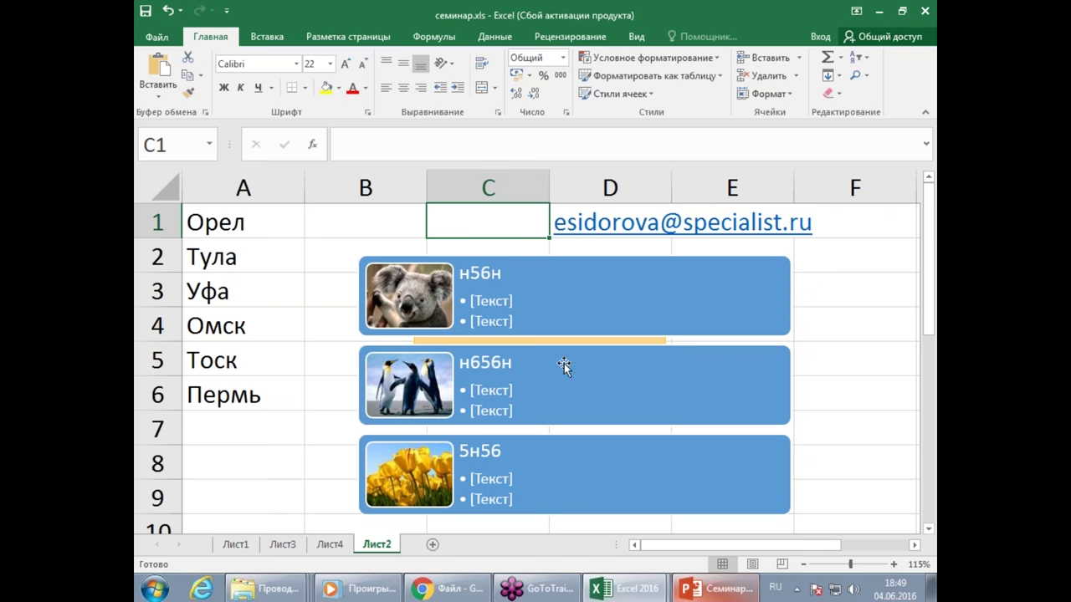
click(833, 294)
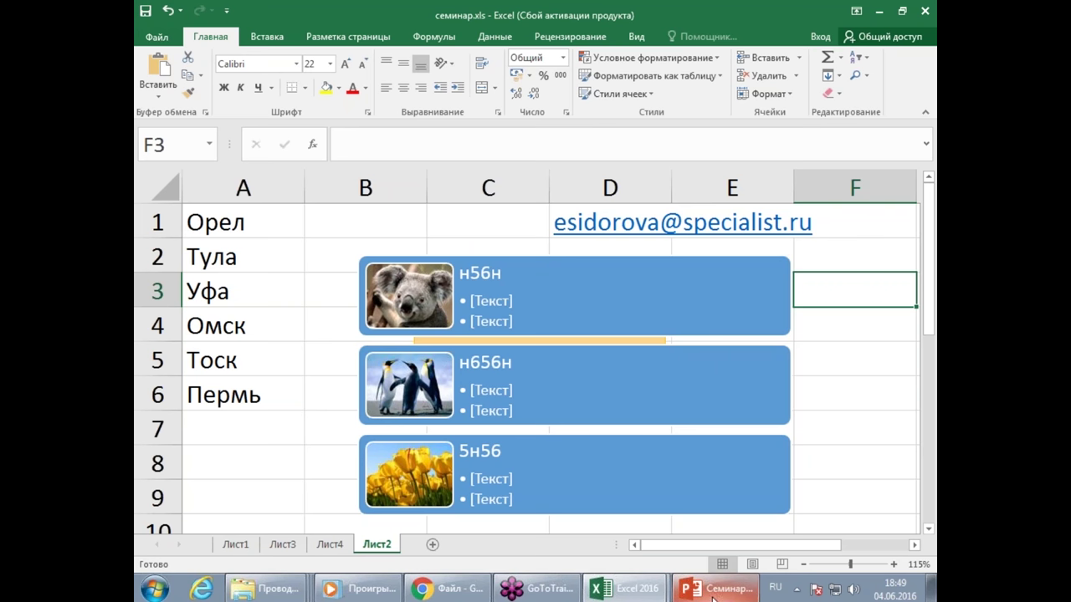
Step: Read the autorecovery folder path in Параметры > Сохранение, then switch to the Computer window
click(156, 37)
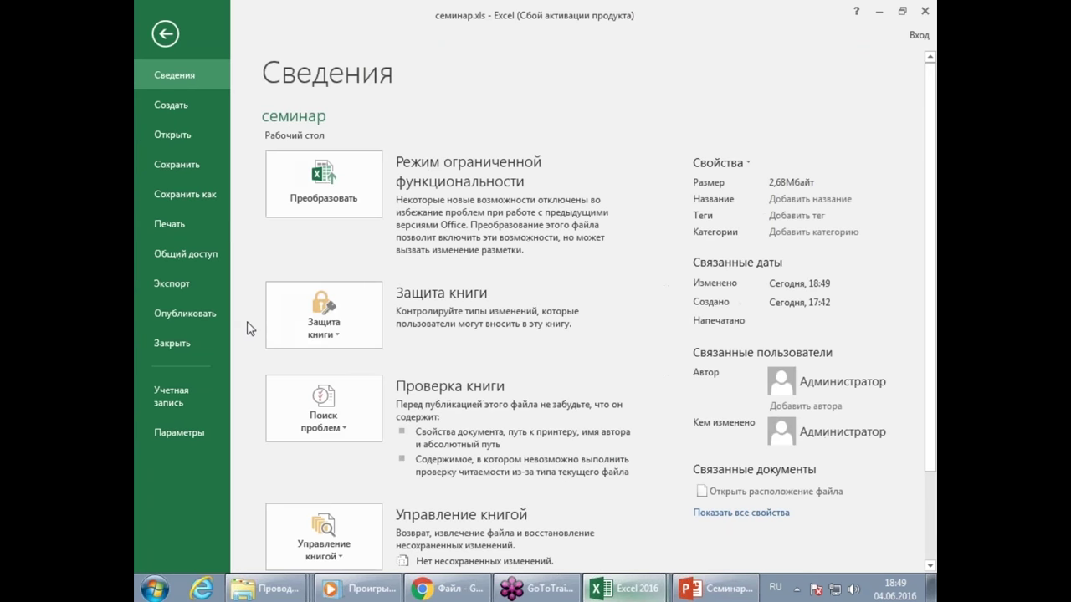
click(188, 439)
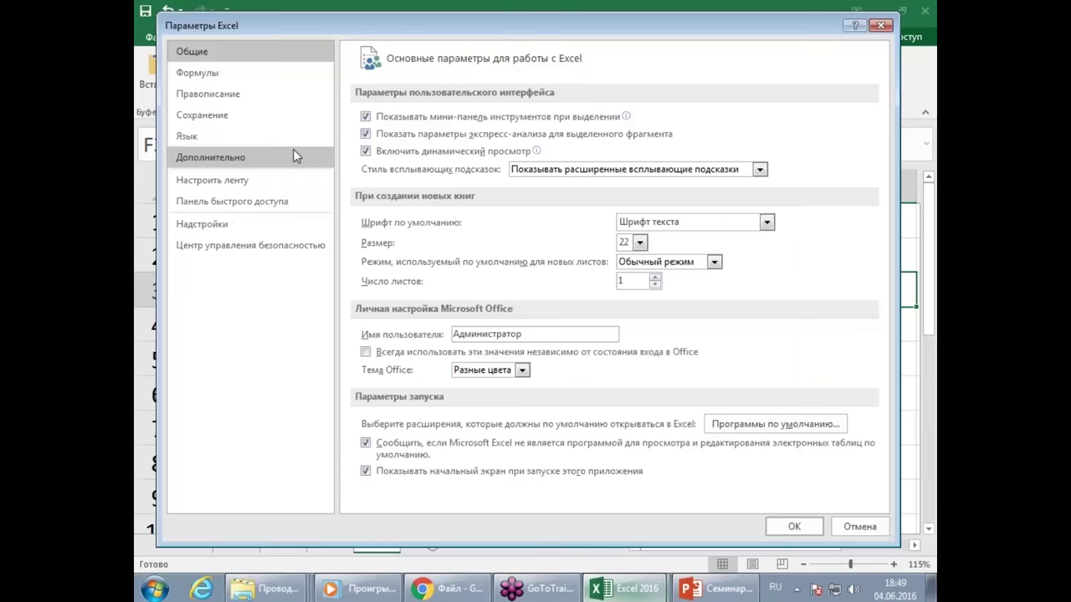
click(234, 110)
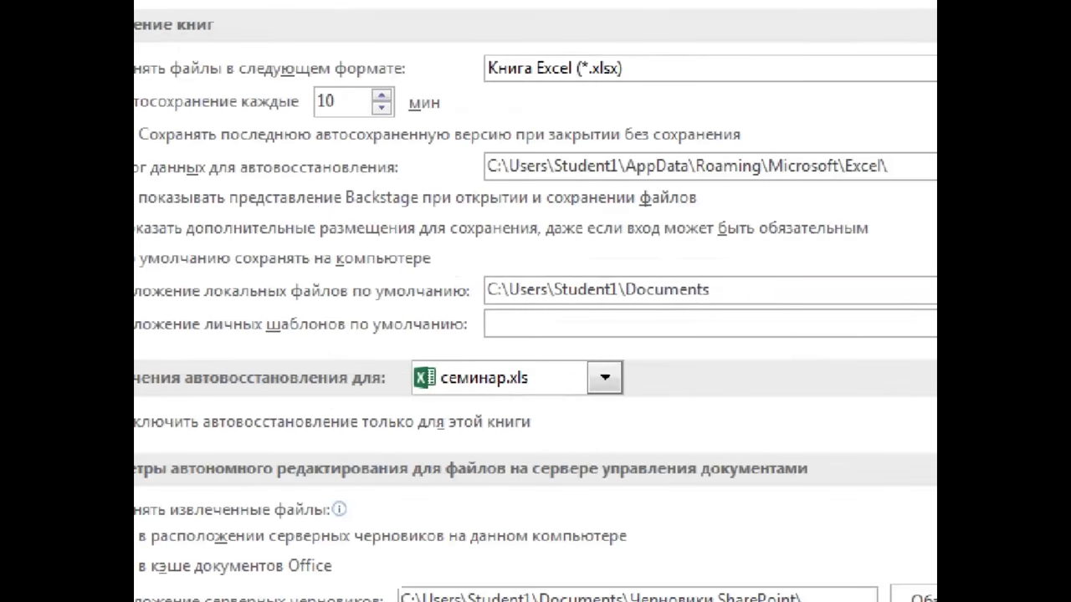
drag(442, 130, 895, 186)
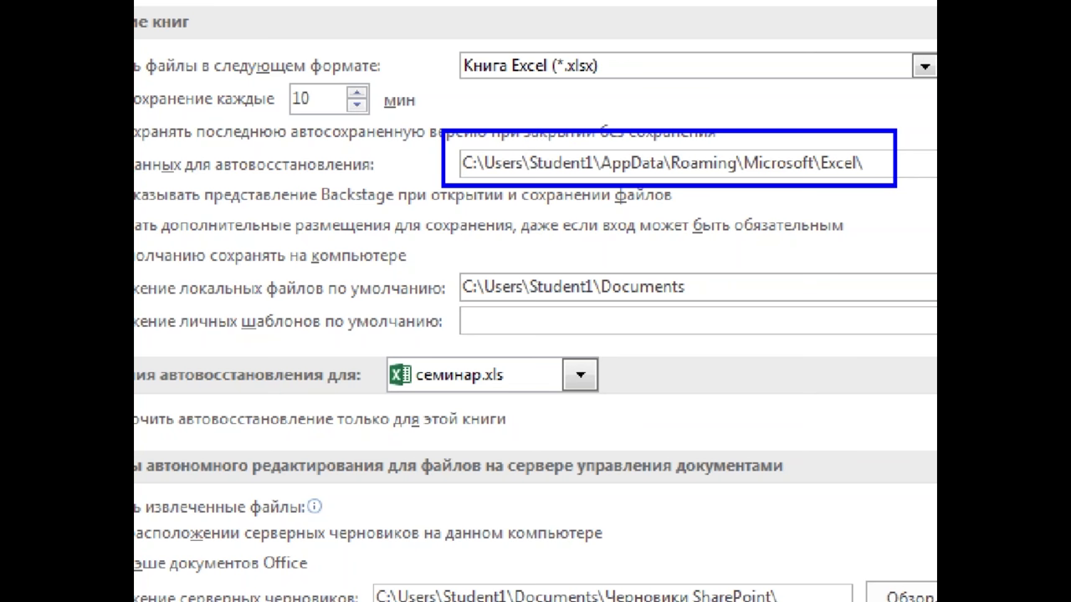
mouse_move(567, 95)
mouse_down()
mouse_move(555, 133)
mouse_move(584, 118)
mouse_move(595, 172)
mouse_move(650, 183)
mouse_move(672, 162)
mouse_move(629, 139)
mouse_up()
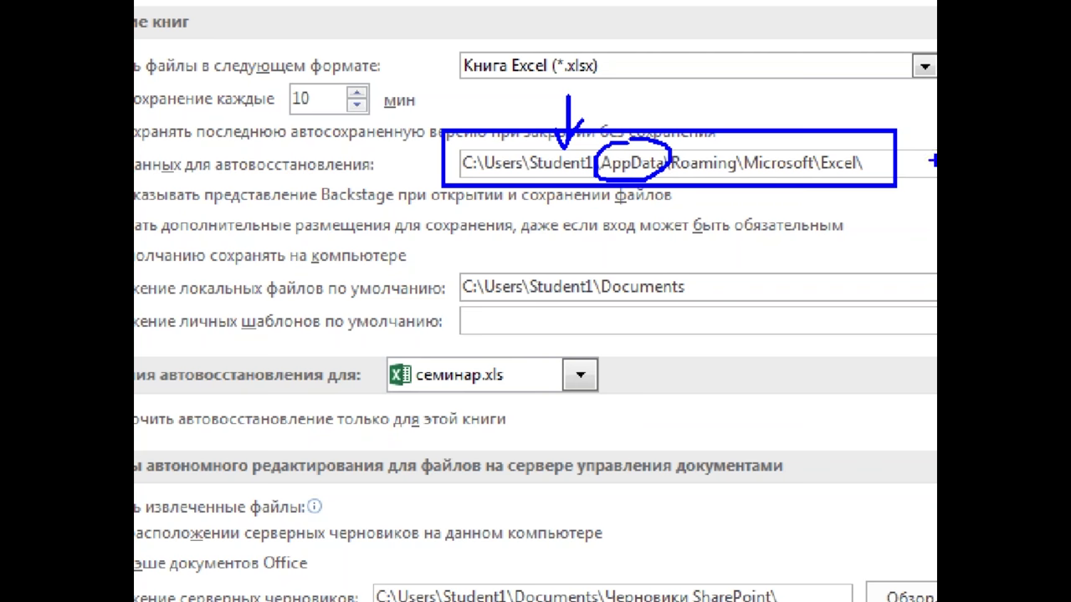
key(Escape)
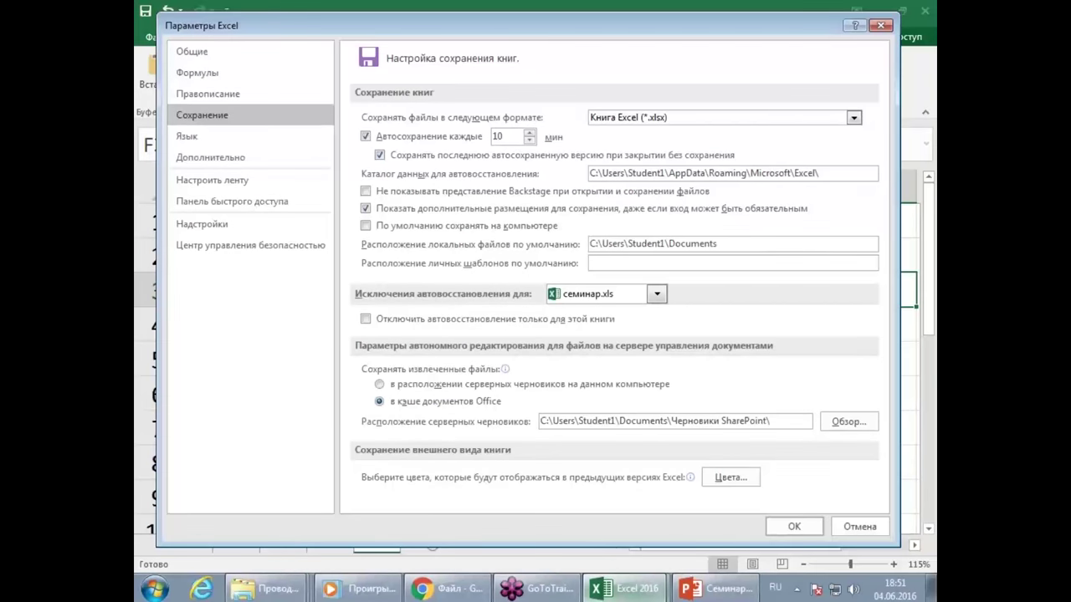
click(266, 588)
Step: Browse from drive C: through Пользователи into the user profile folder and open Упорядочить
drag(707, 42, 444, 7)
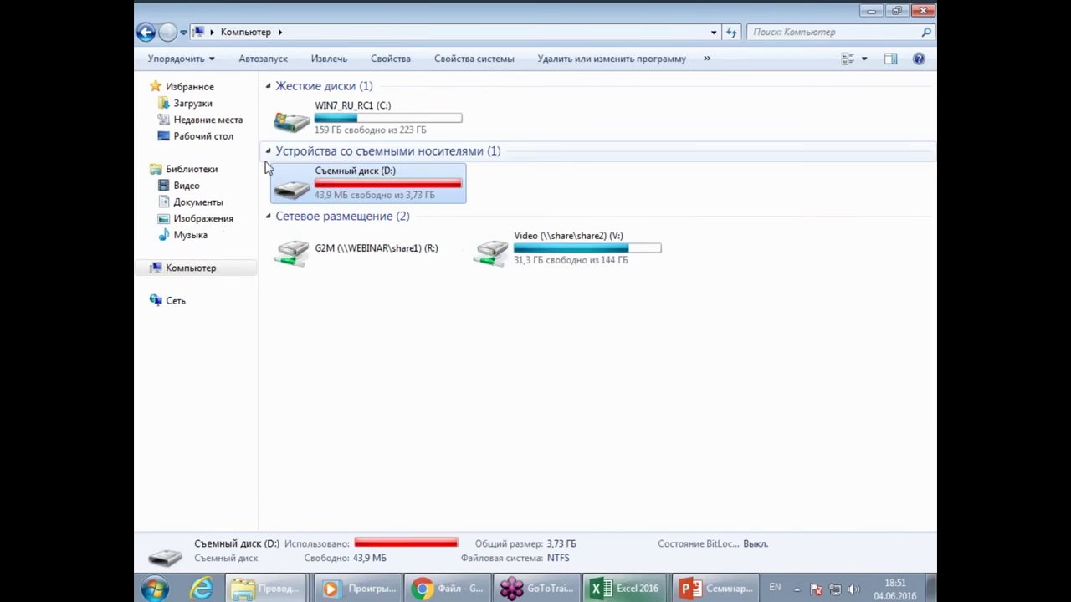
double_click(292, 123)
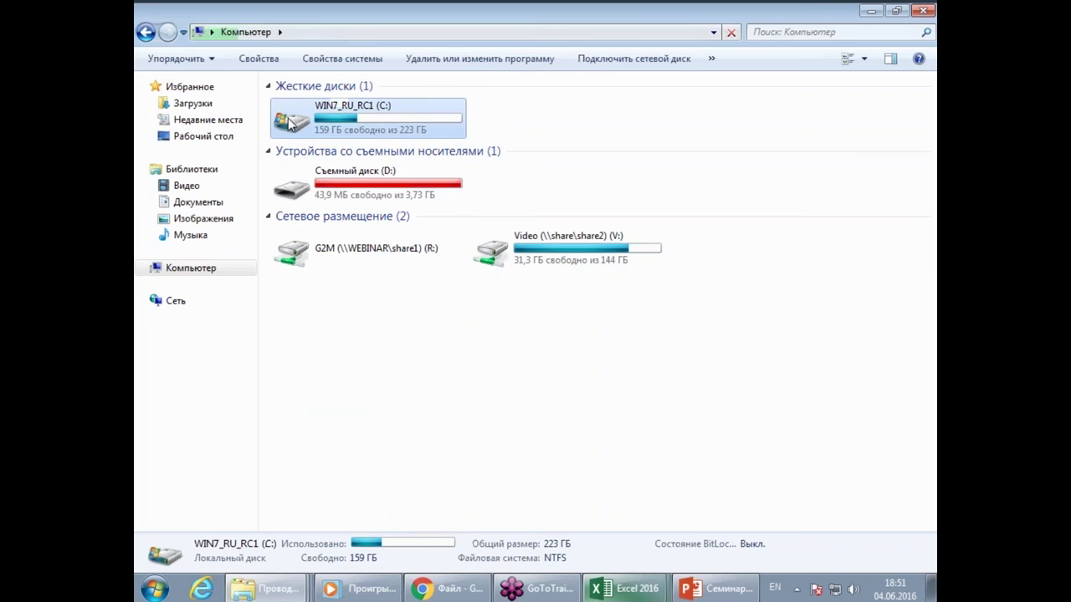
double_click(279, 302)
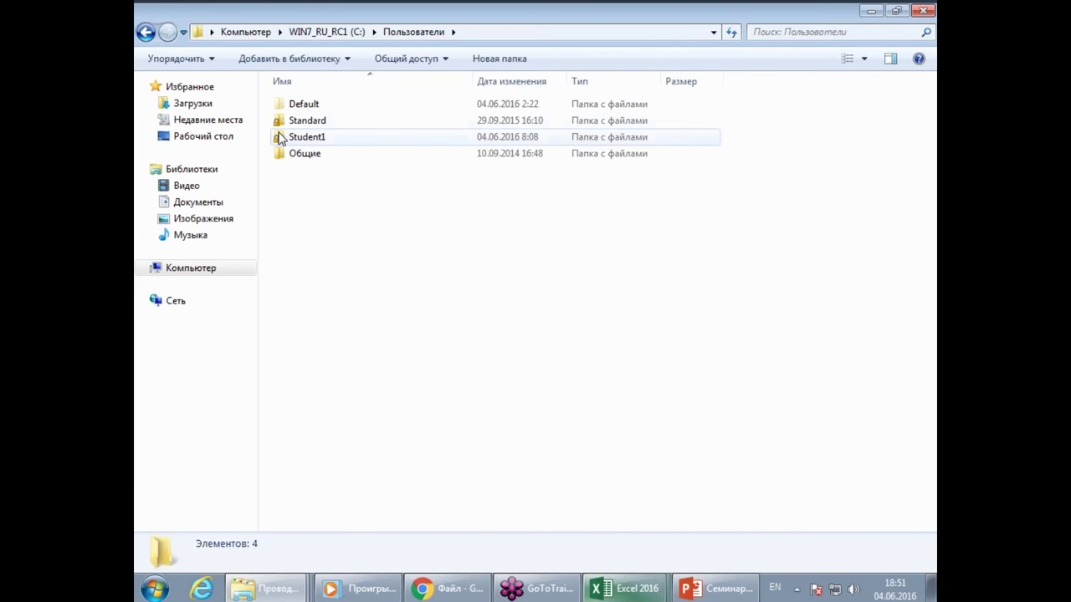
double_click(279, 142)
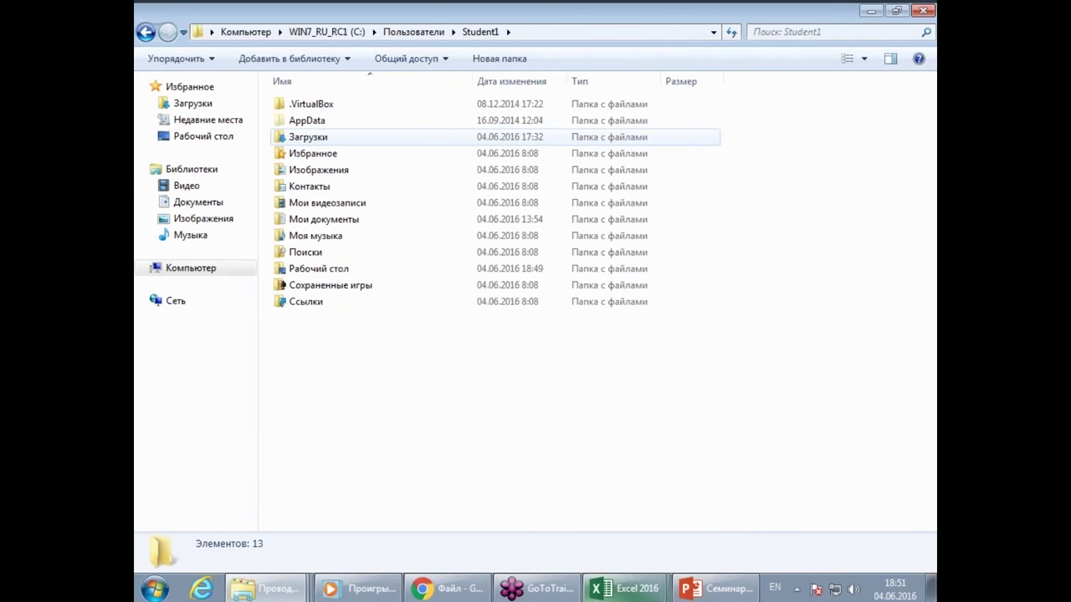
mouse_move(274, 144)
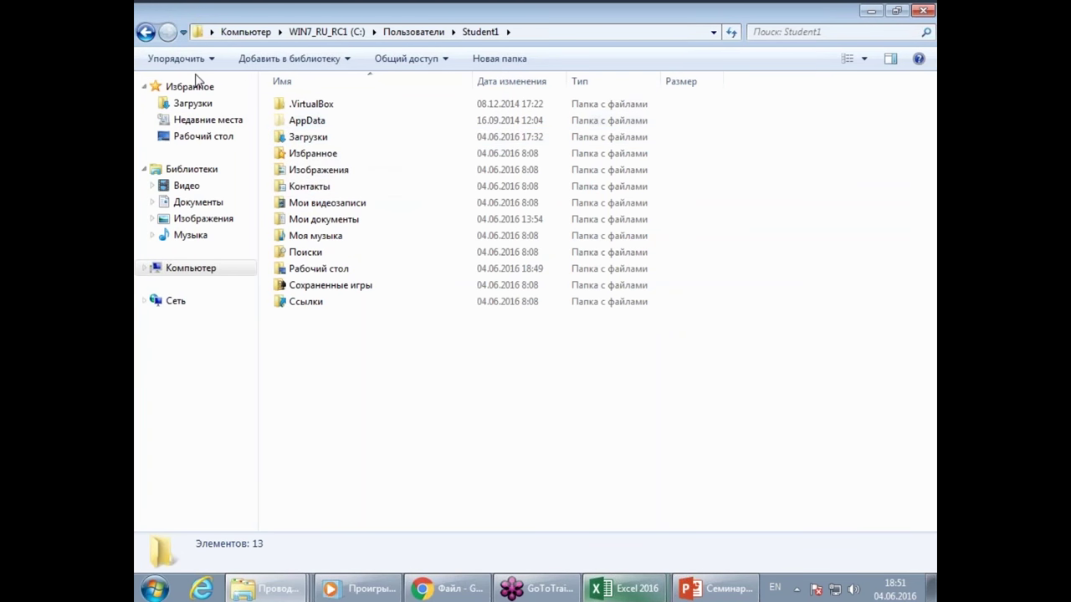
click(172, 58)
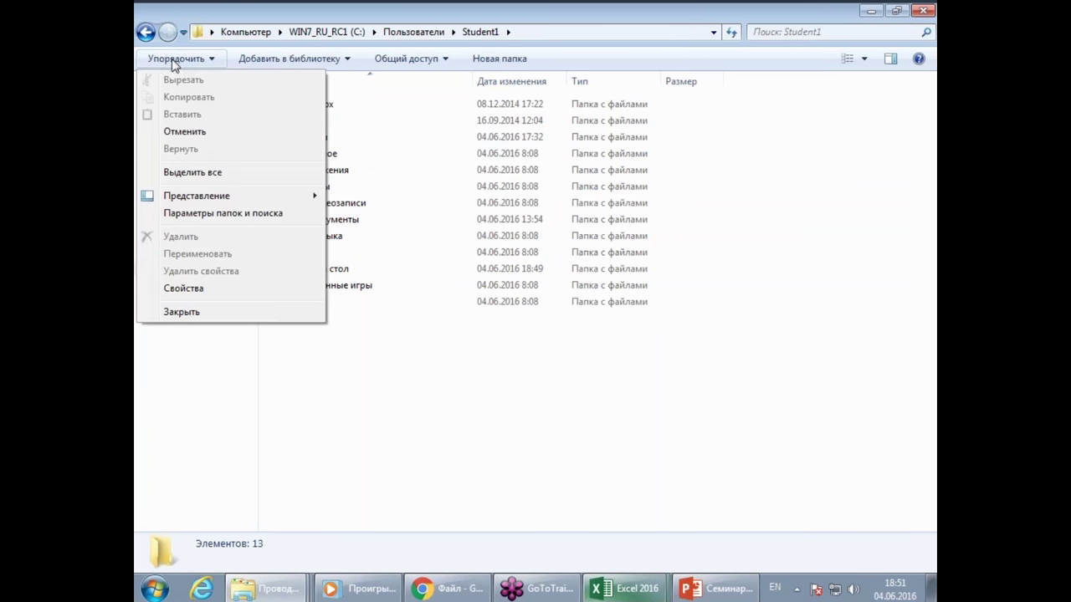
Step: Show the Вид tab of Folder Options, scrolled to the Скрытые файлы и папки setting
click(241, 216)
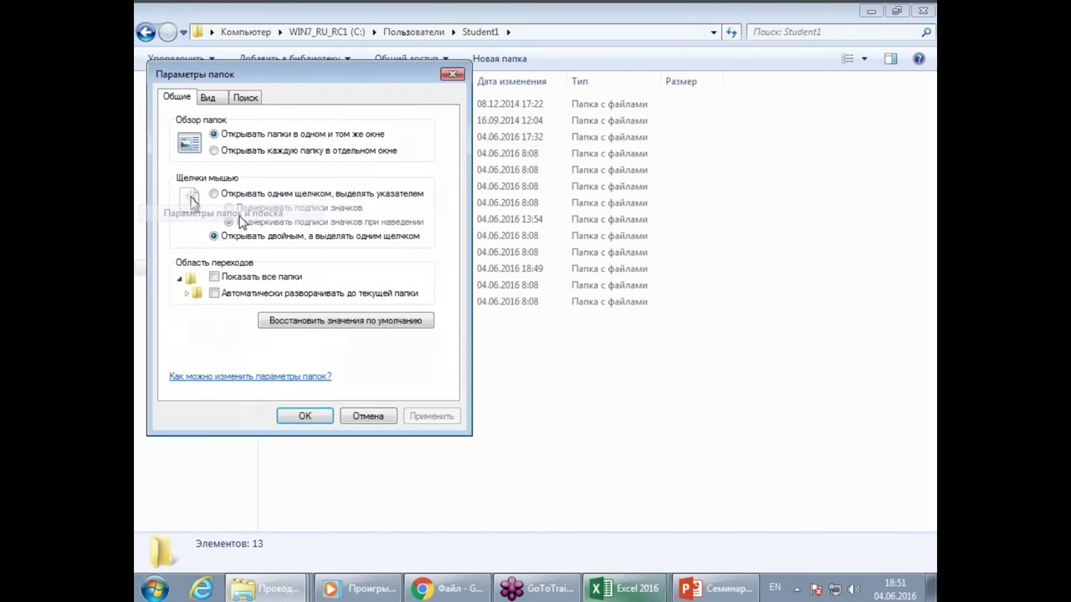
click(210, 99)
drag(349, 73, 537, 89)
drag(612, 266, 617, 372)
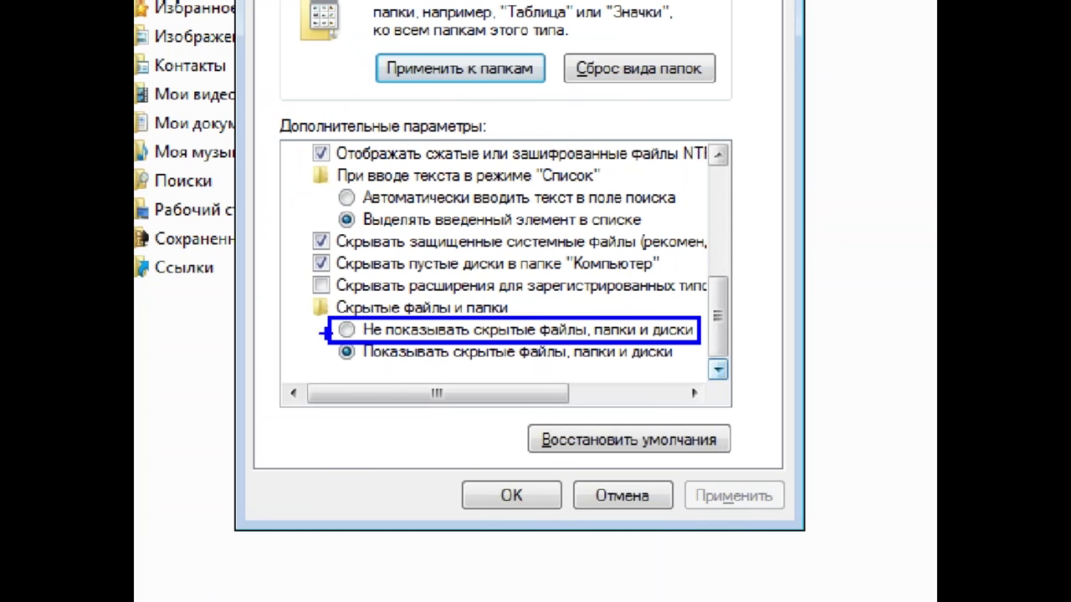
drag(342, 325, 360, 321)
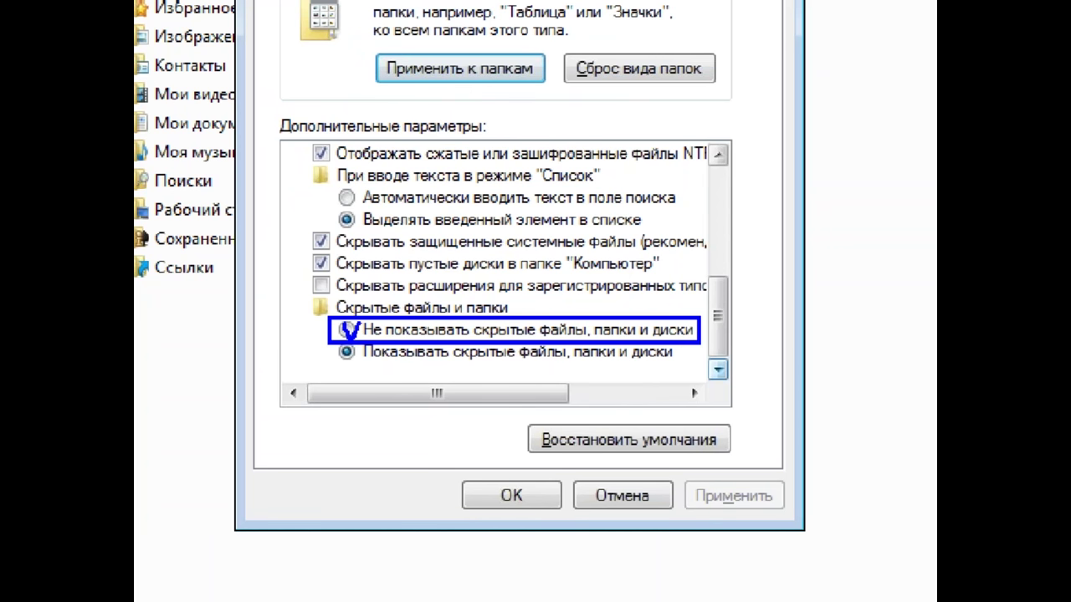